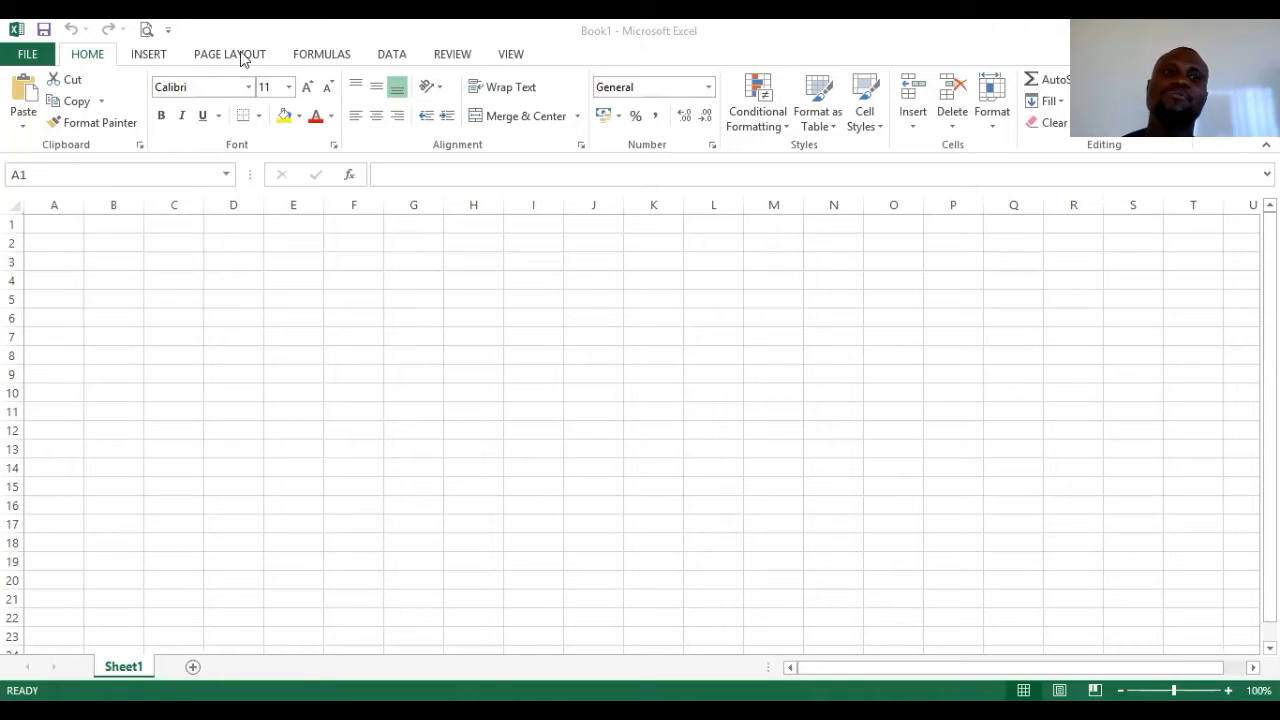
- Show the Page Layout paper size list to check the sheet's A4 paper setting
click(228, 54)
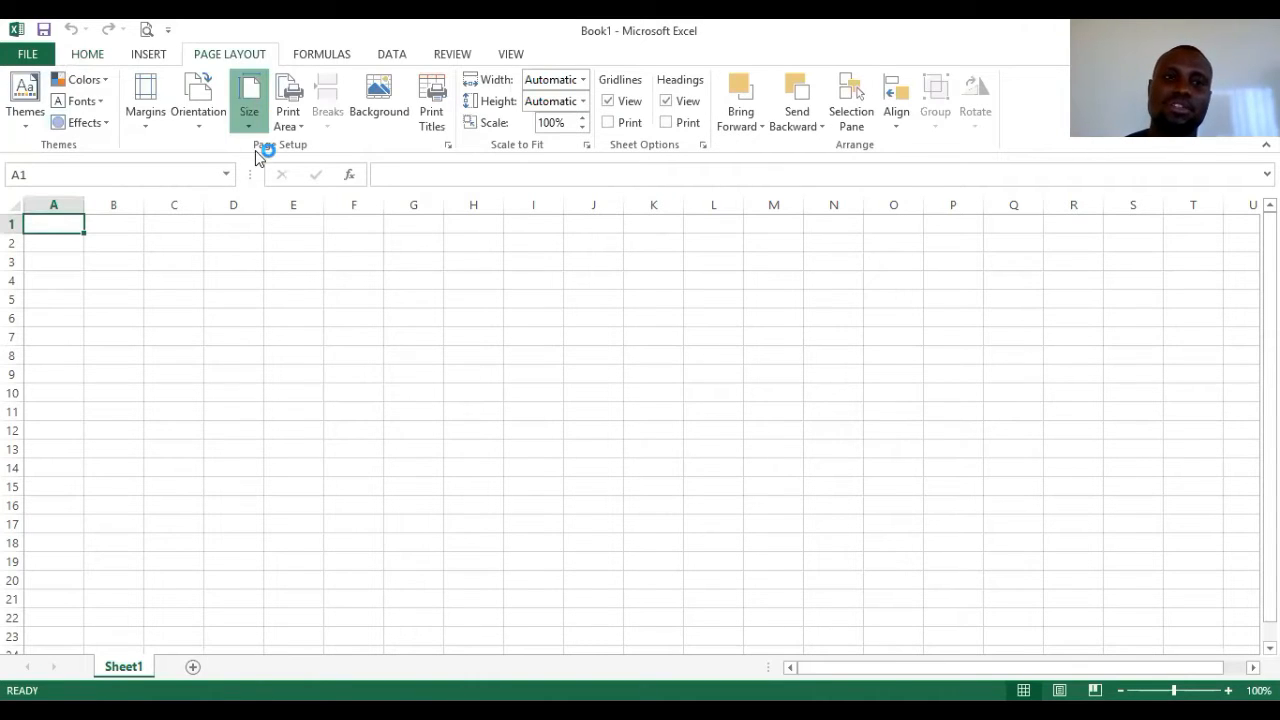
click(252, 112)
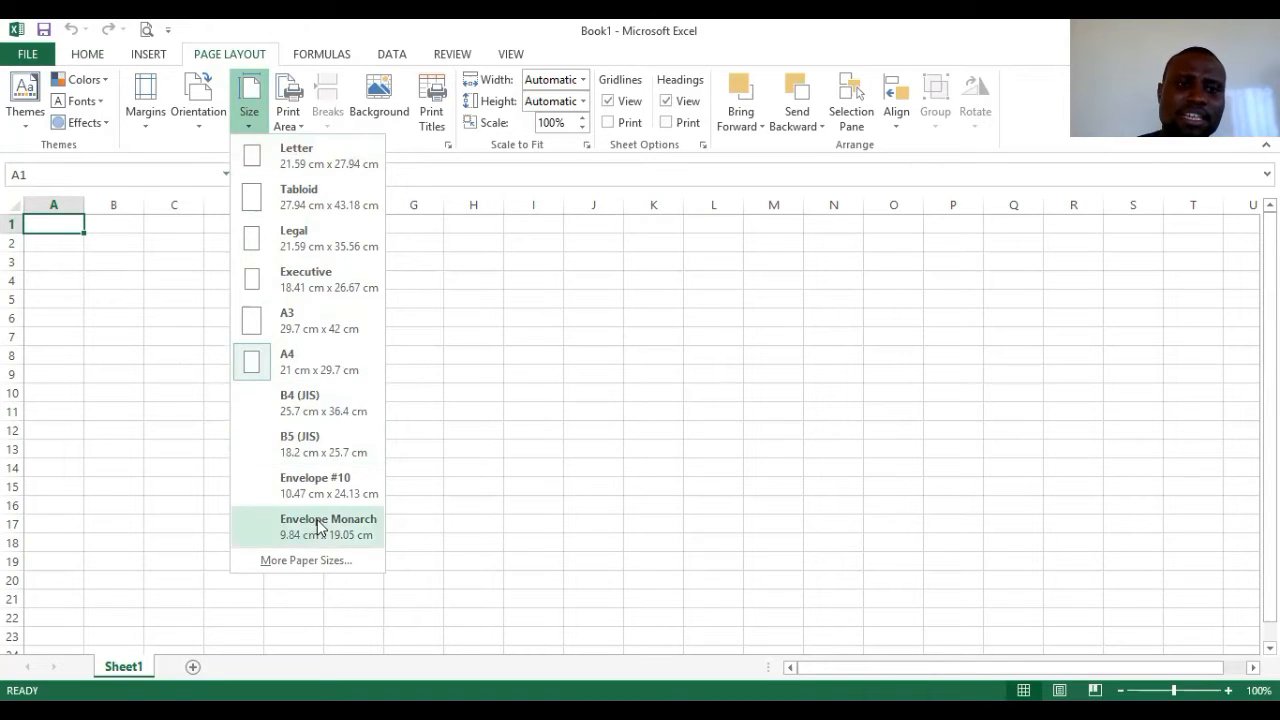
- In Page Setup, keep A4 as the paper size and confirm with OK
click(305, 560)
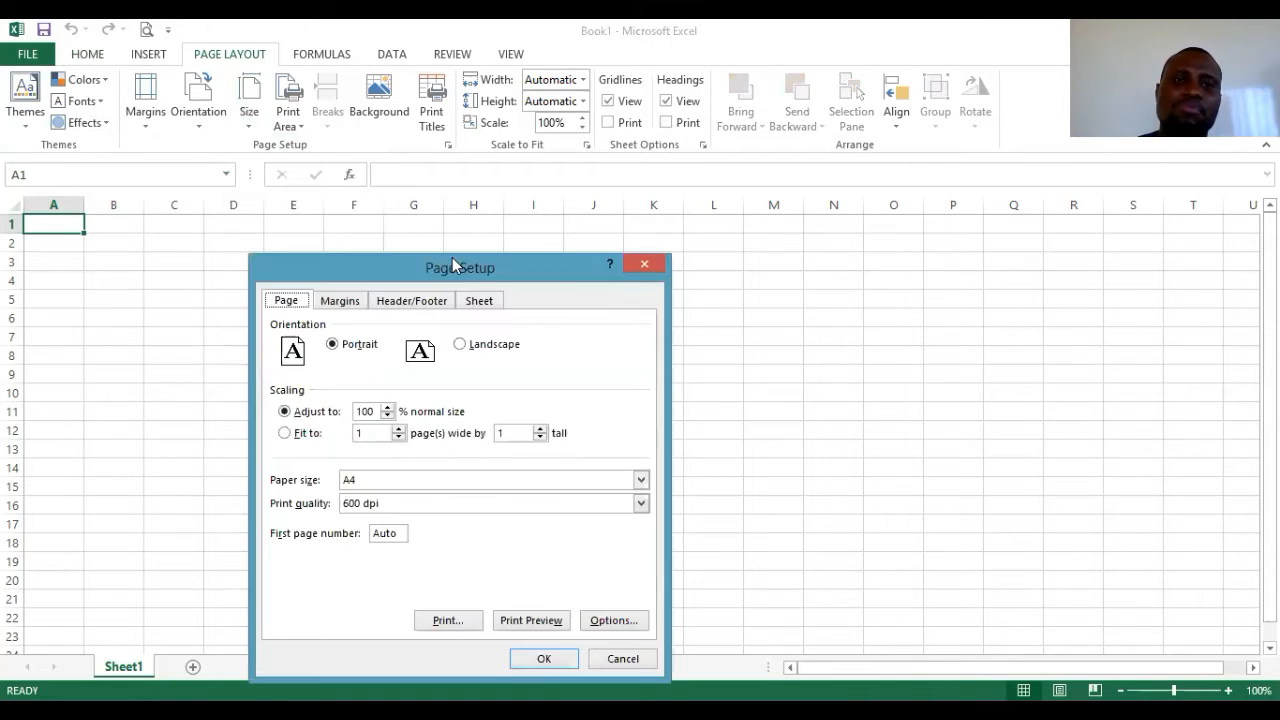
drag(461, 260, 509, 147)
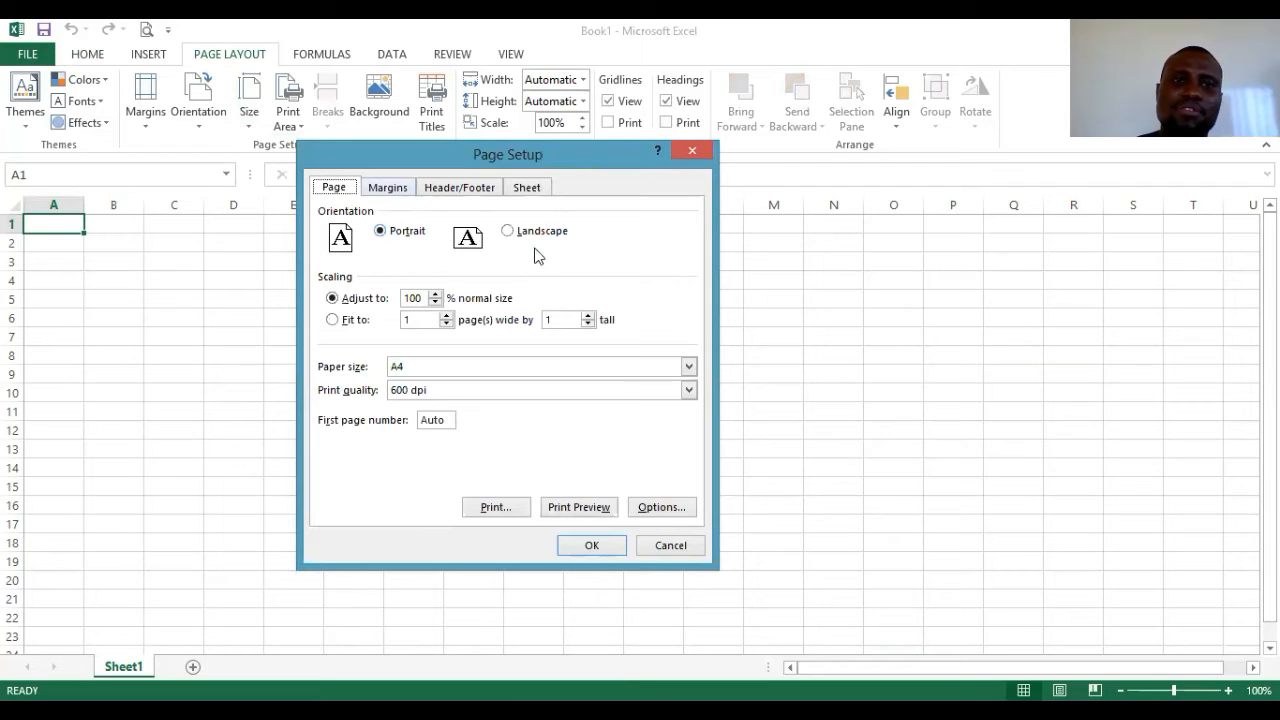
click(487, 376)
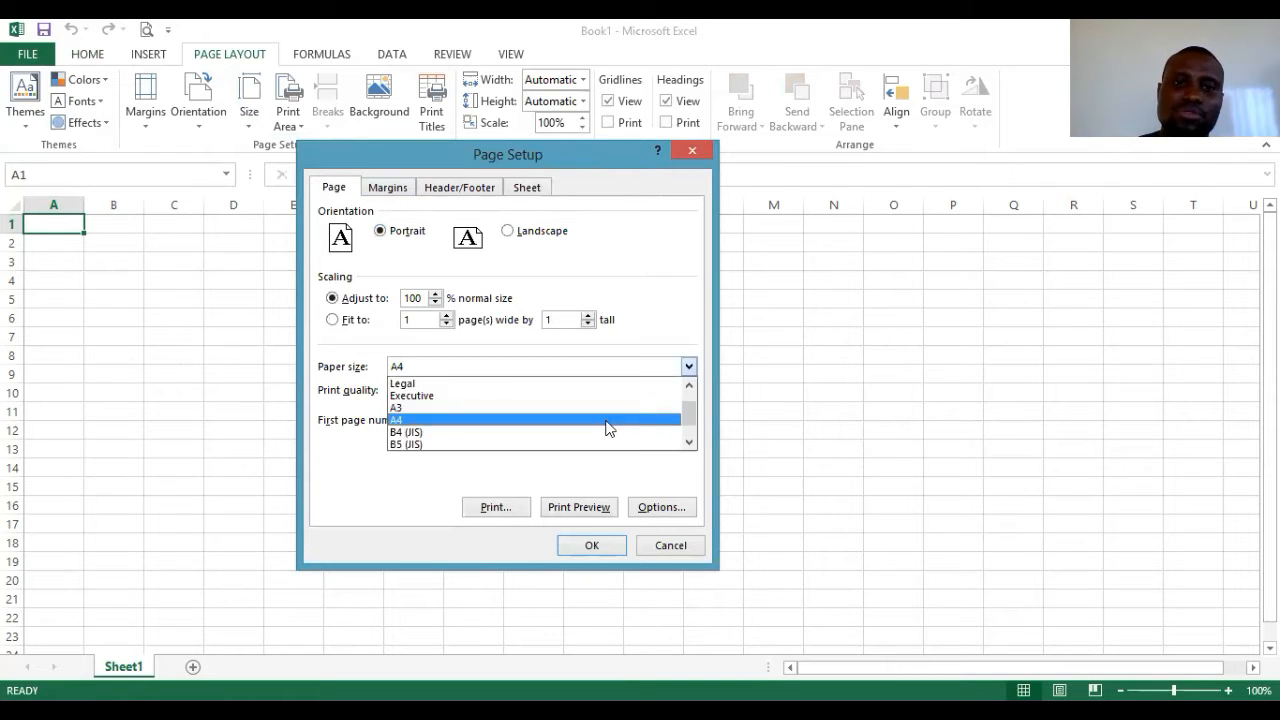
drag(689, 420, 700, 358)
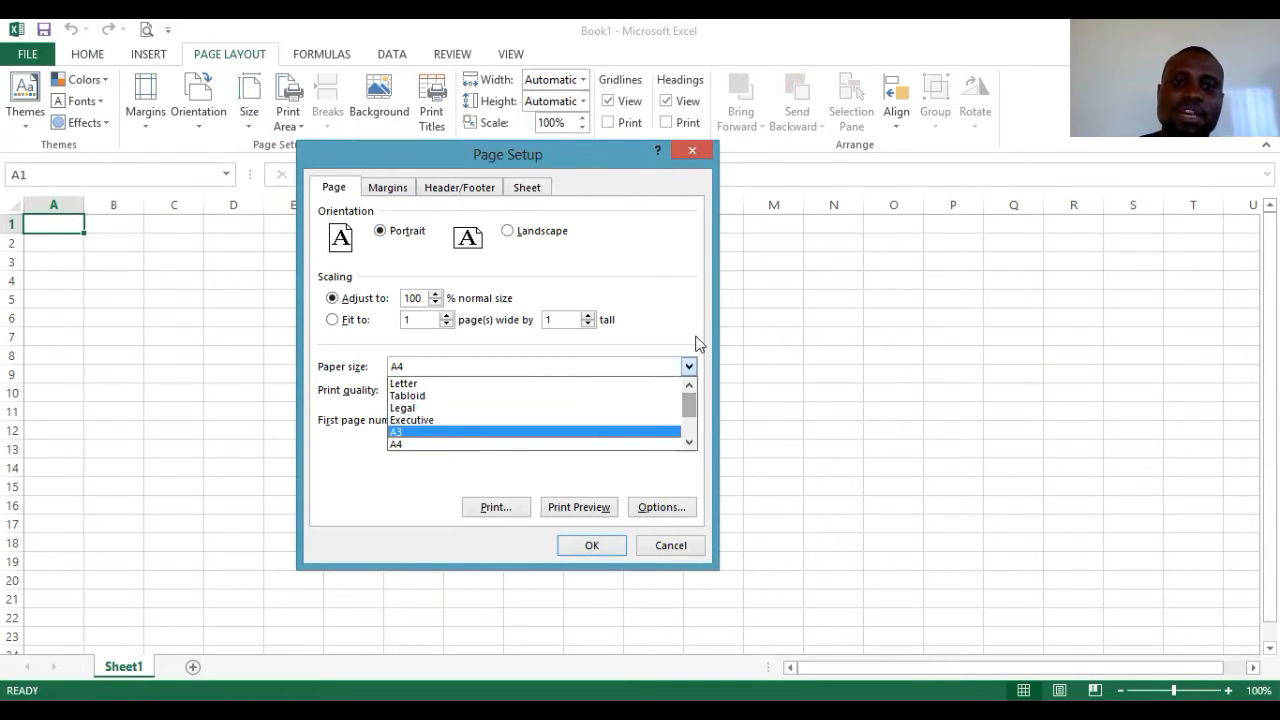
click(428, 444)
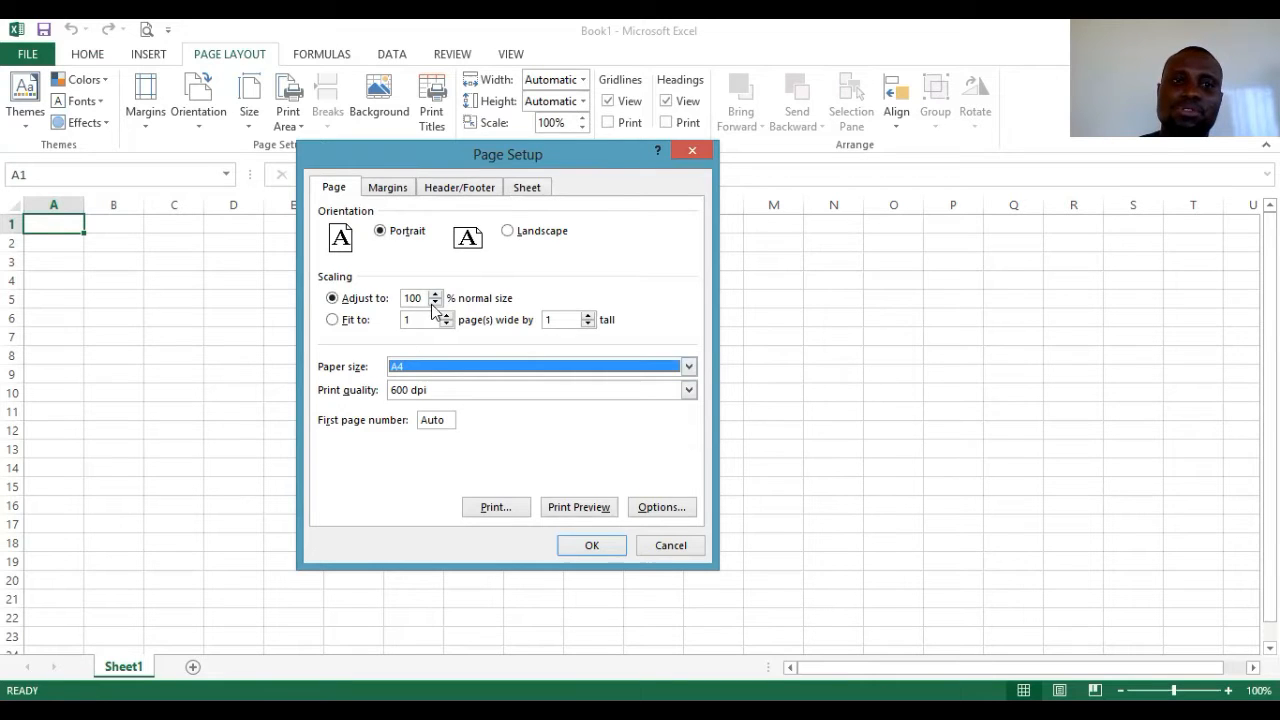
key(Return)
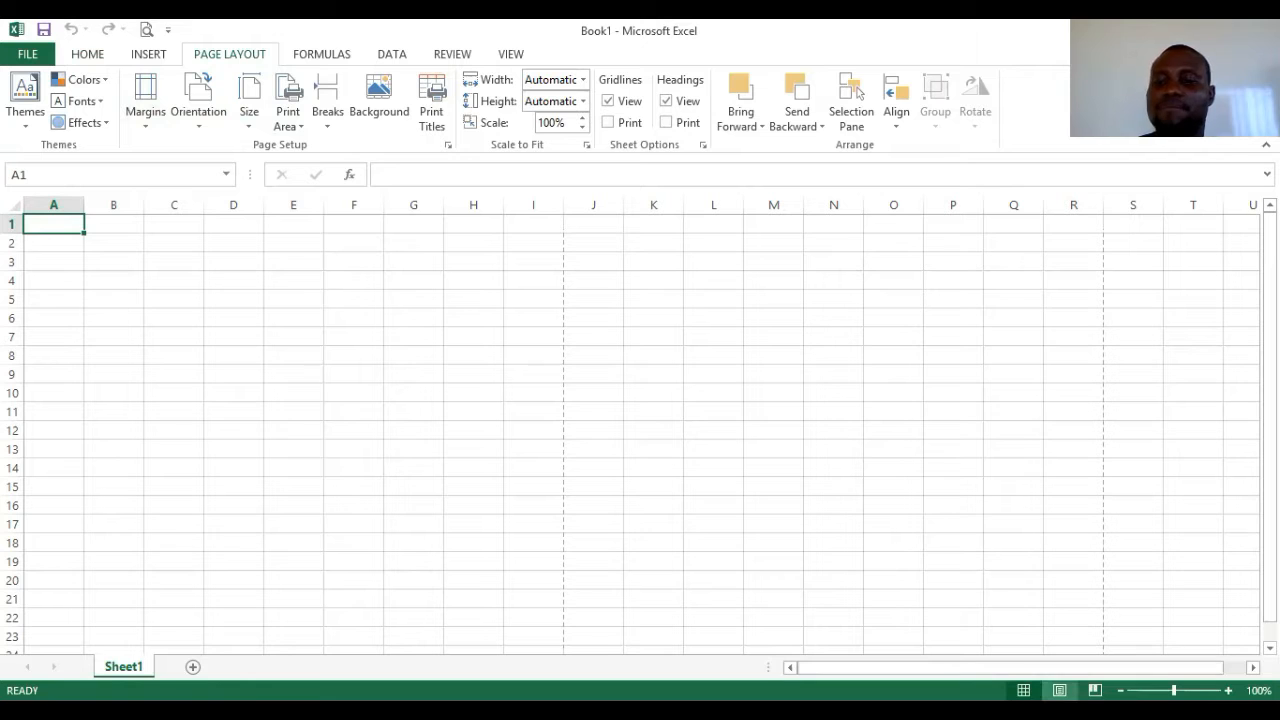
- Switch to Page Layout view and select cells A1 through I50, the first page
click(1059, 690)
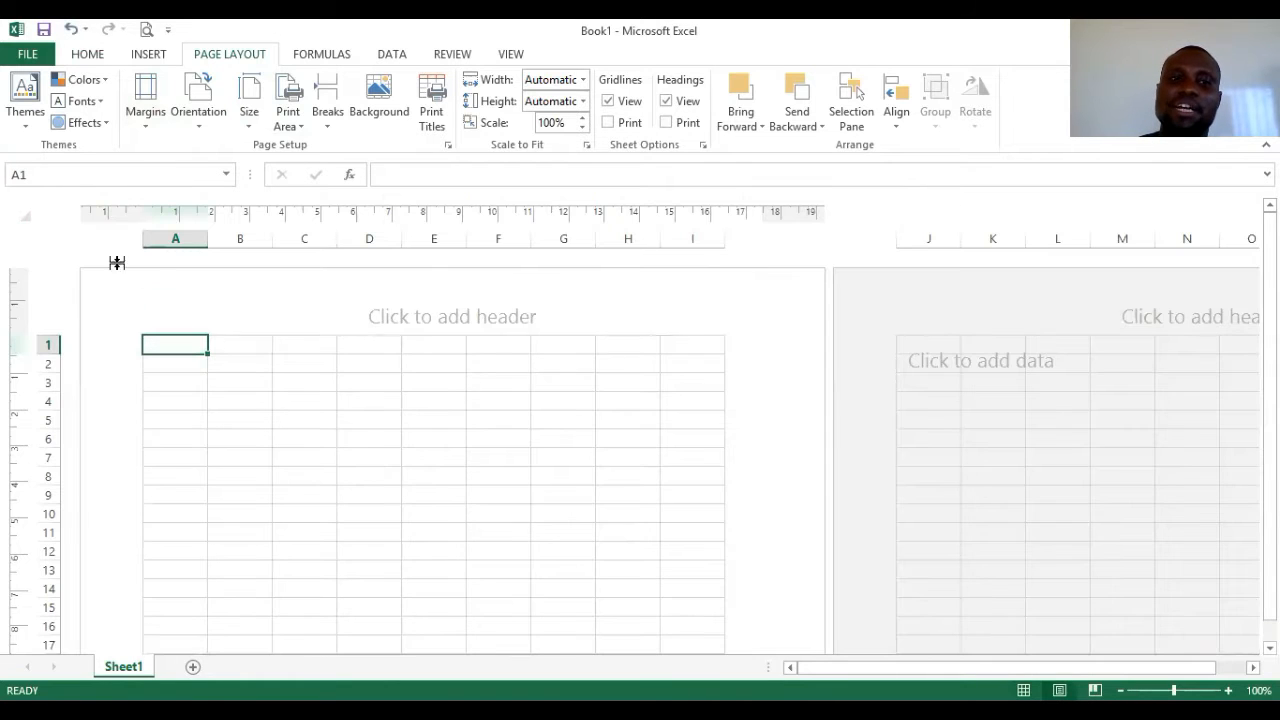
scroll(690, 485, down, 1)
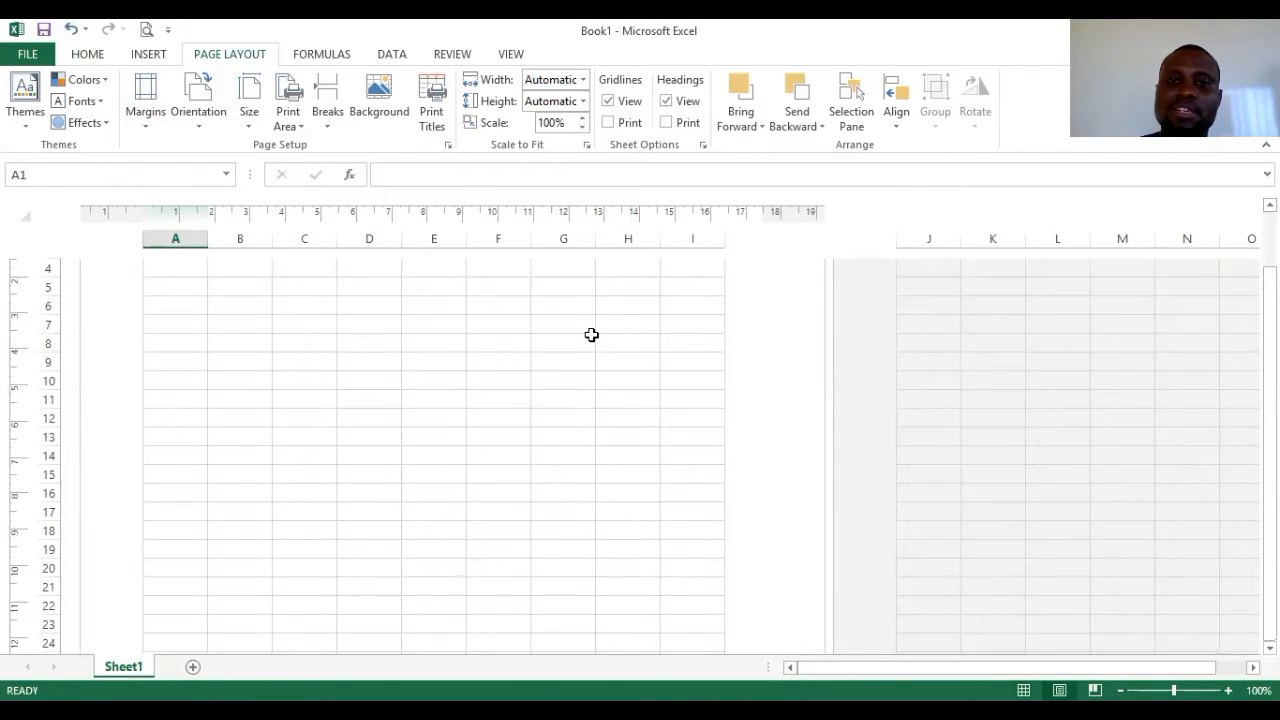
scroll(592, 335, up, 1)
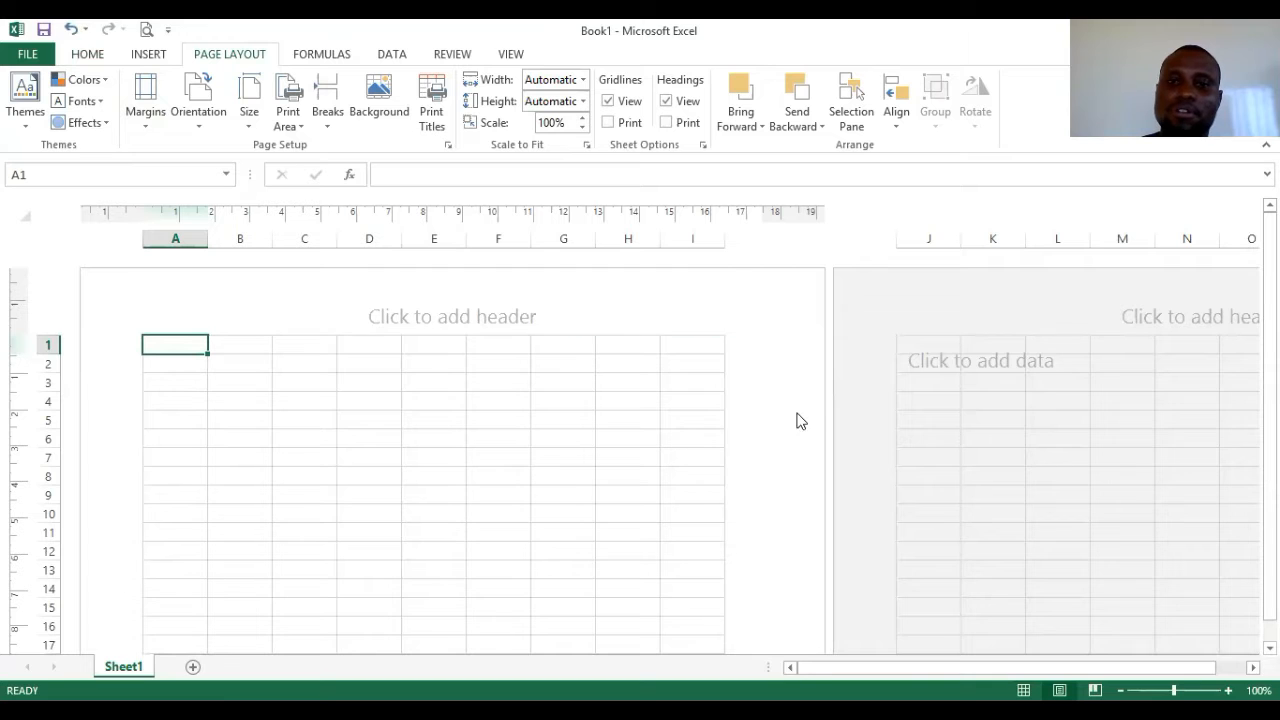
scroll(793, 413, down, 10)
scroll(791, 413, up, 10)
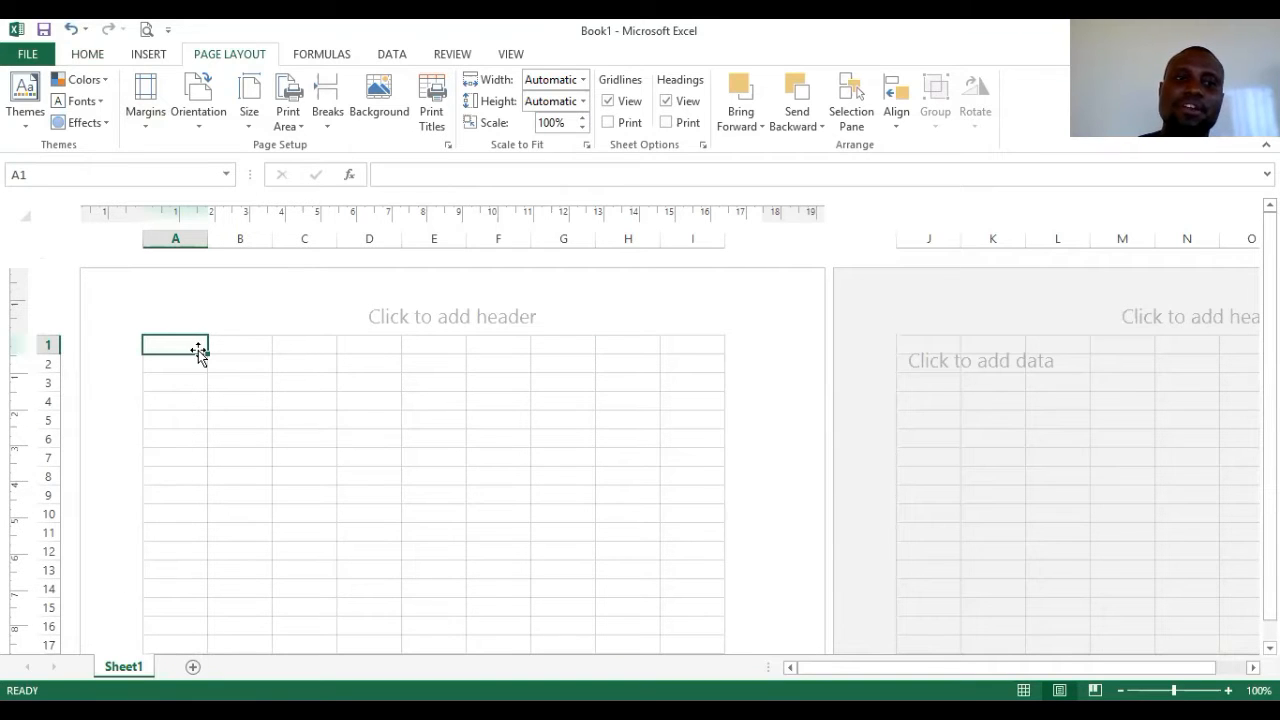
drag(190, 343, 552, 666)
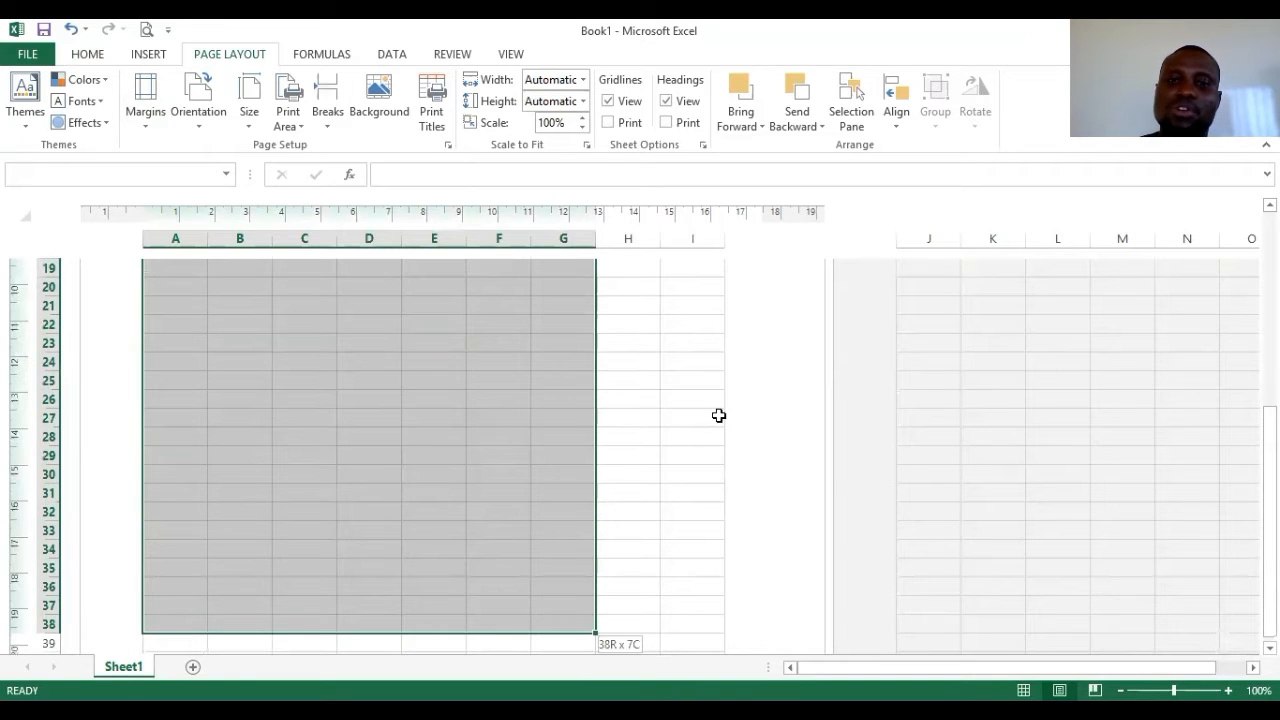
drag(707, 398, 707, 398)
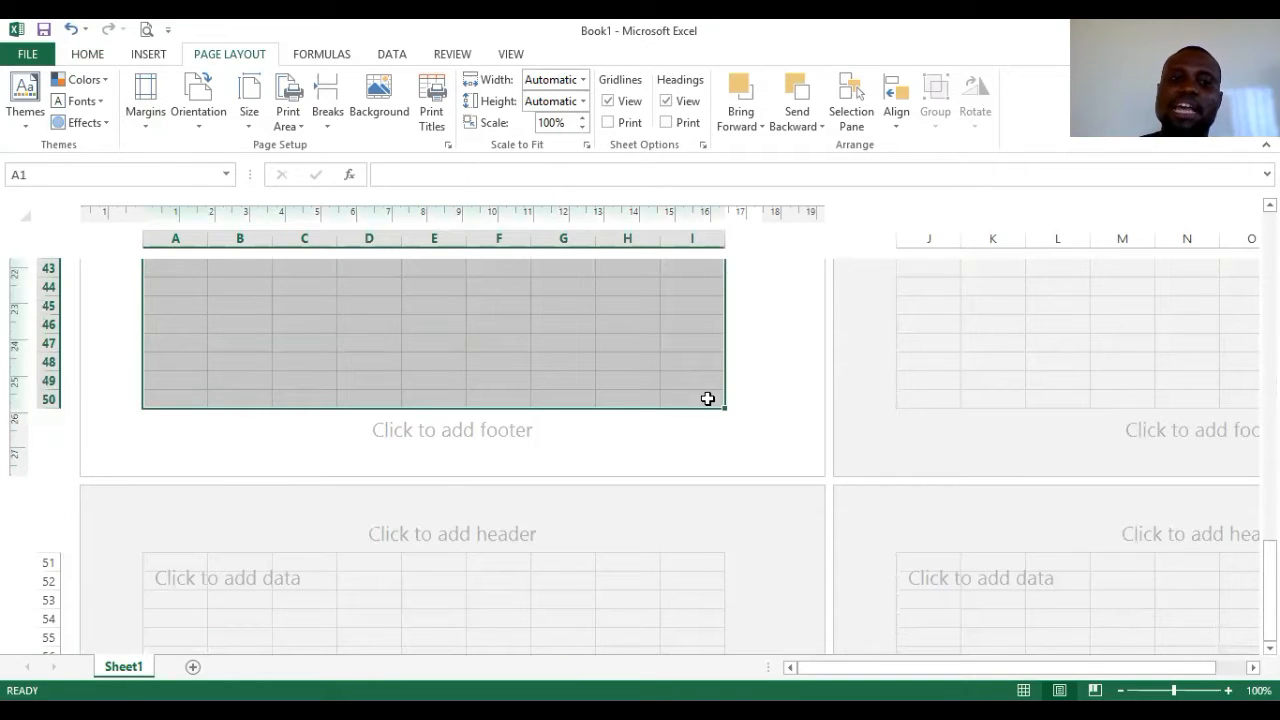
- Set A1:I50 as the print area and check that the print preview shows one page
click(294, 124)
click(337, 147)
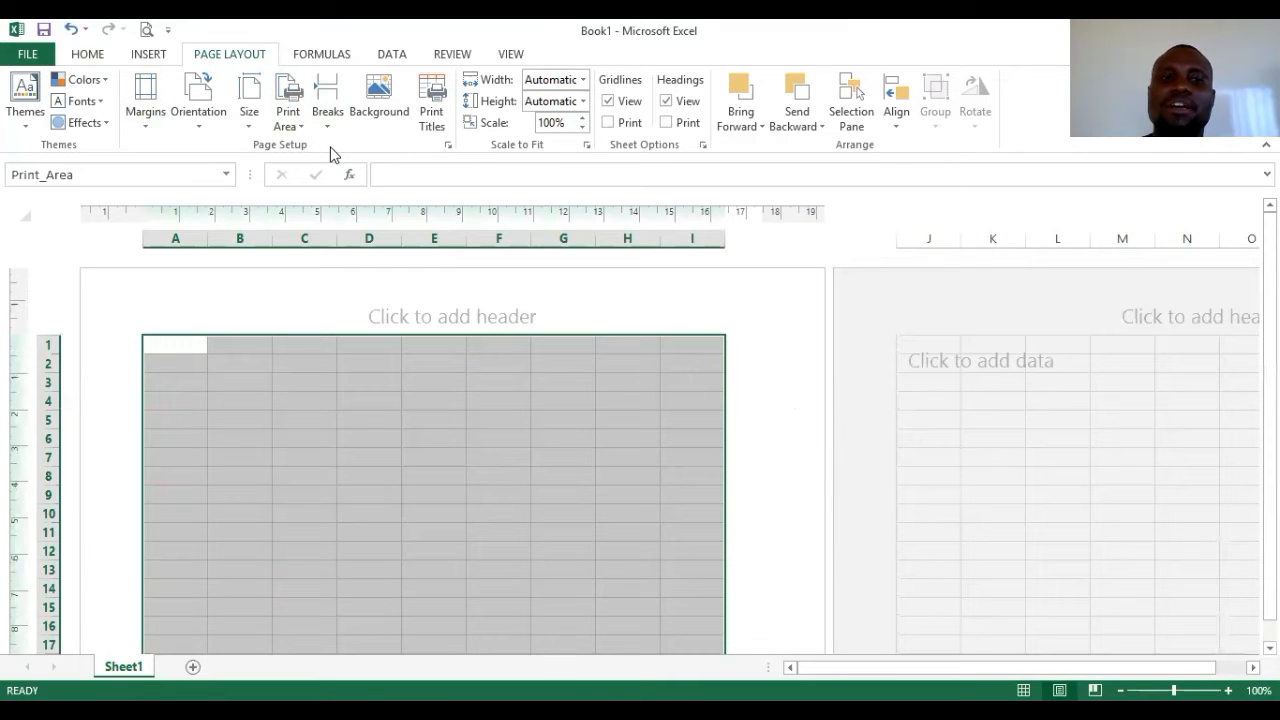
click(146, 29)
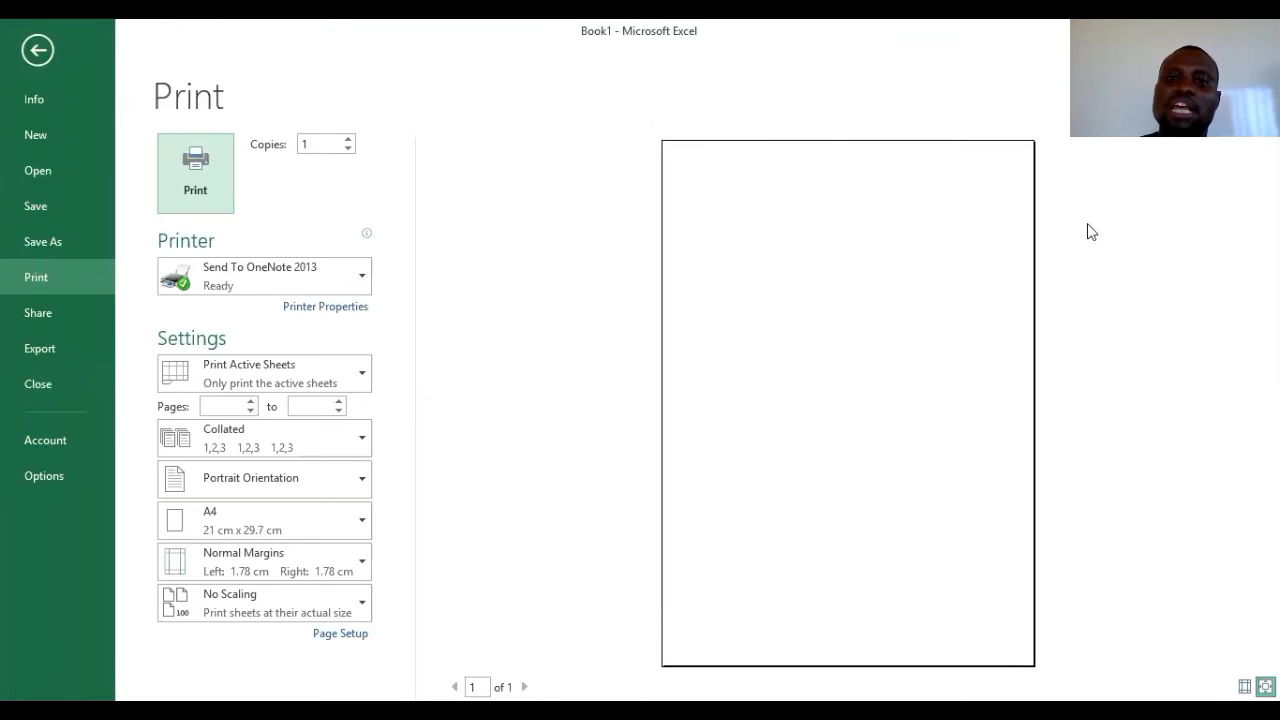
click(43, 53)
- Select A1:B6 and merge it into one centred cell with Merge & Center
scroll(420, 340, down, 7)
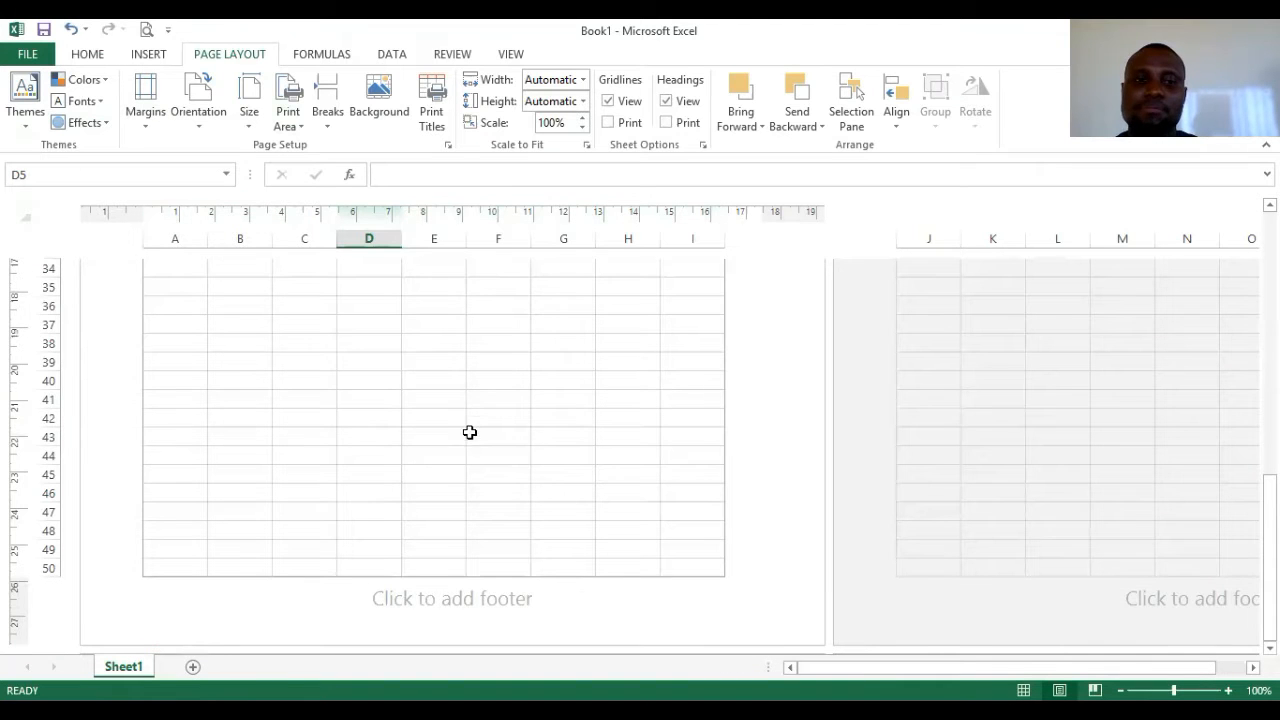
scroll(469, 425, up, 7)
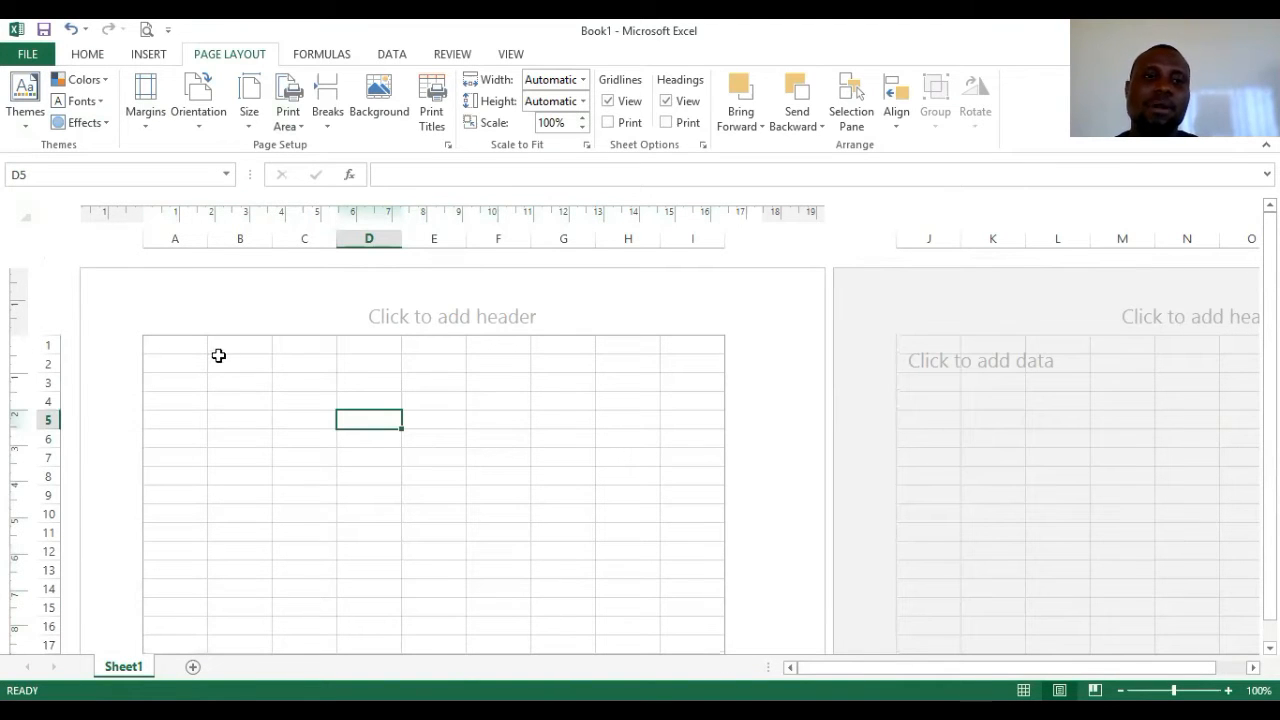
drag(188, 342, 235, 445)
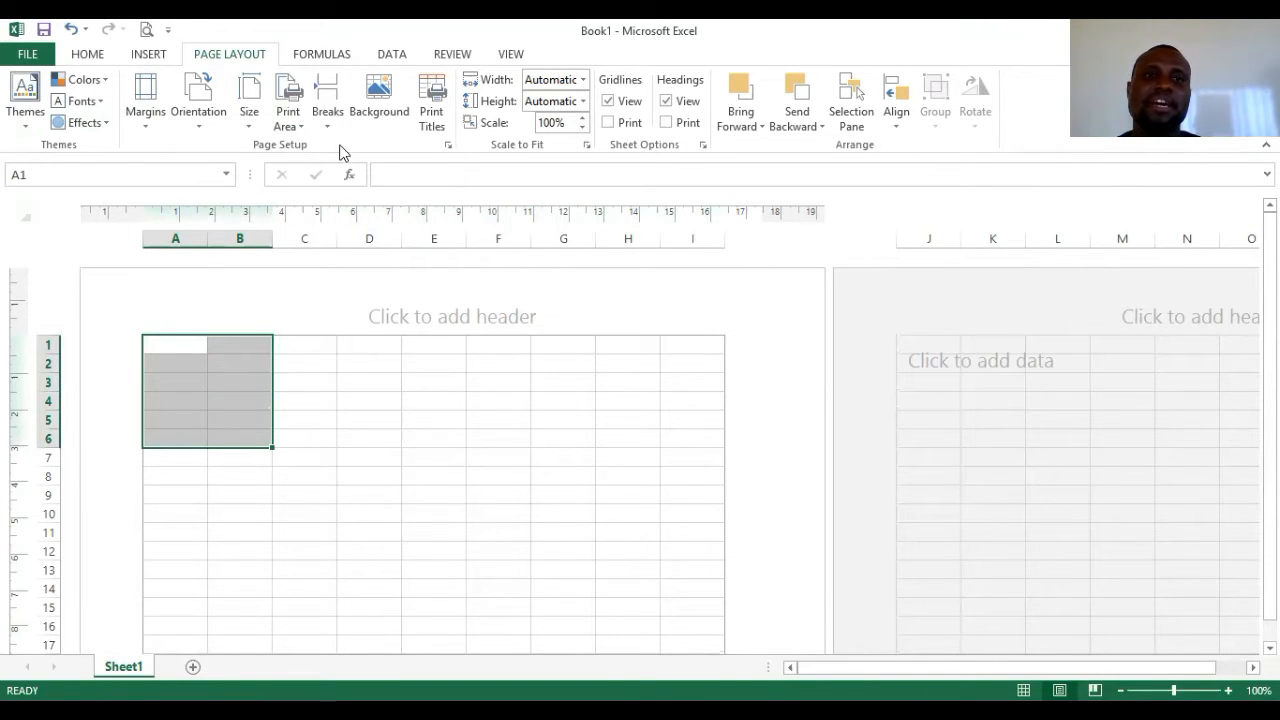
click(87, 54)
click(521, 116)
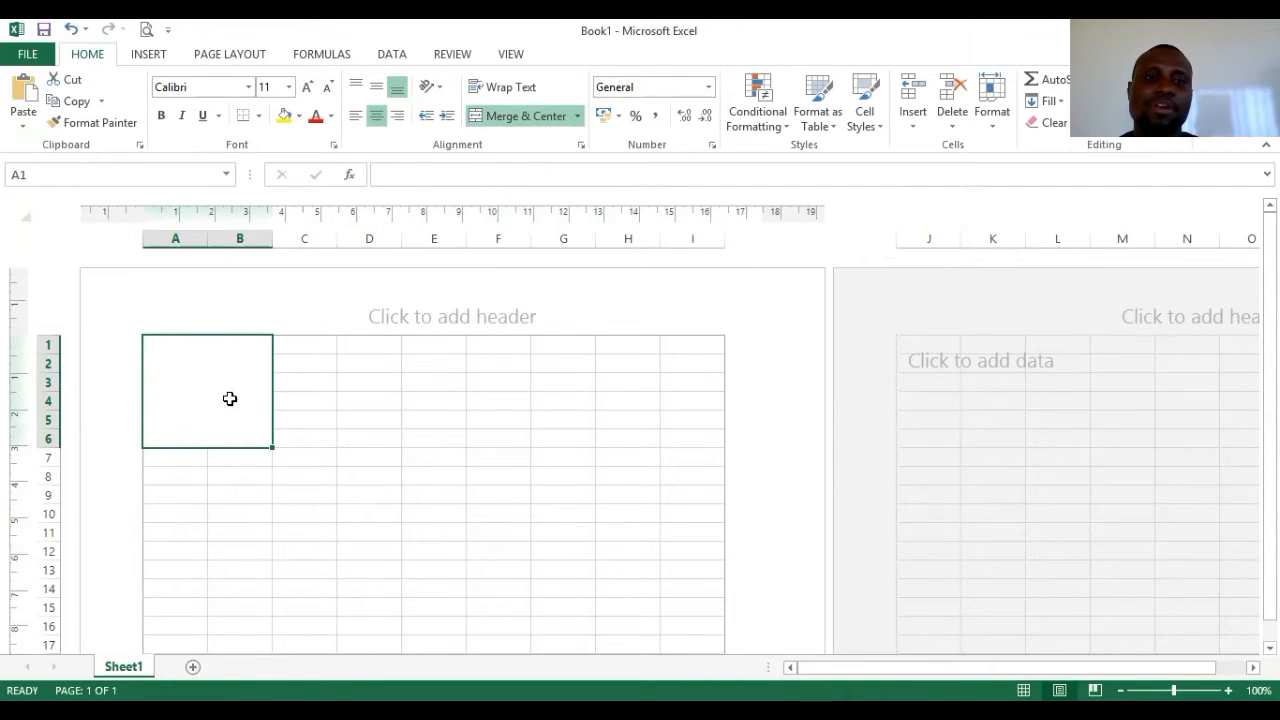
- Insert the picture tree.png from the Crack folder in Pictures
click(149, 54)
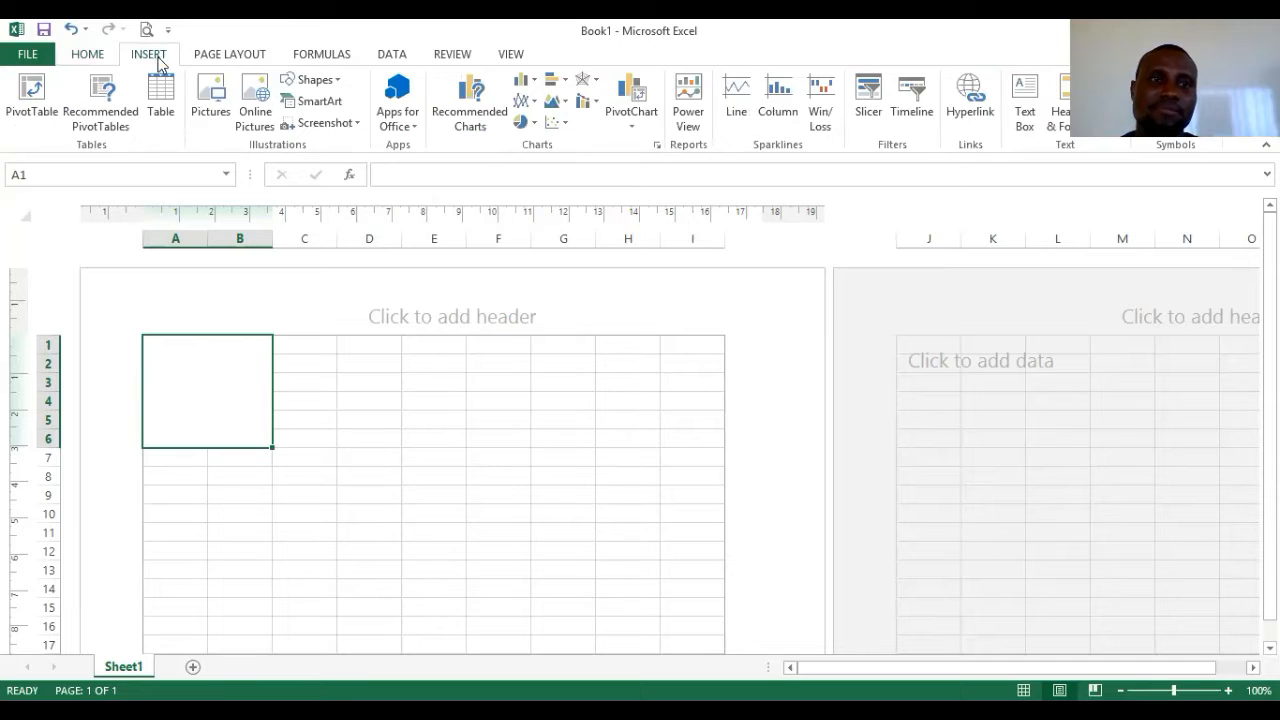
click(203, 115)
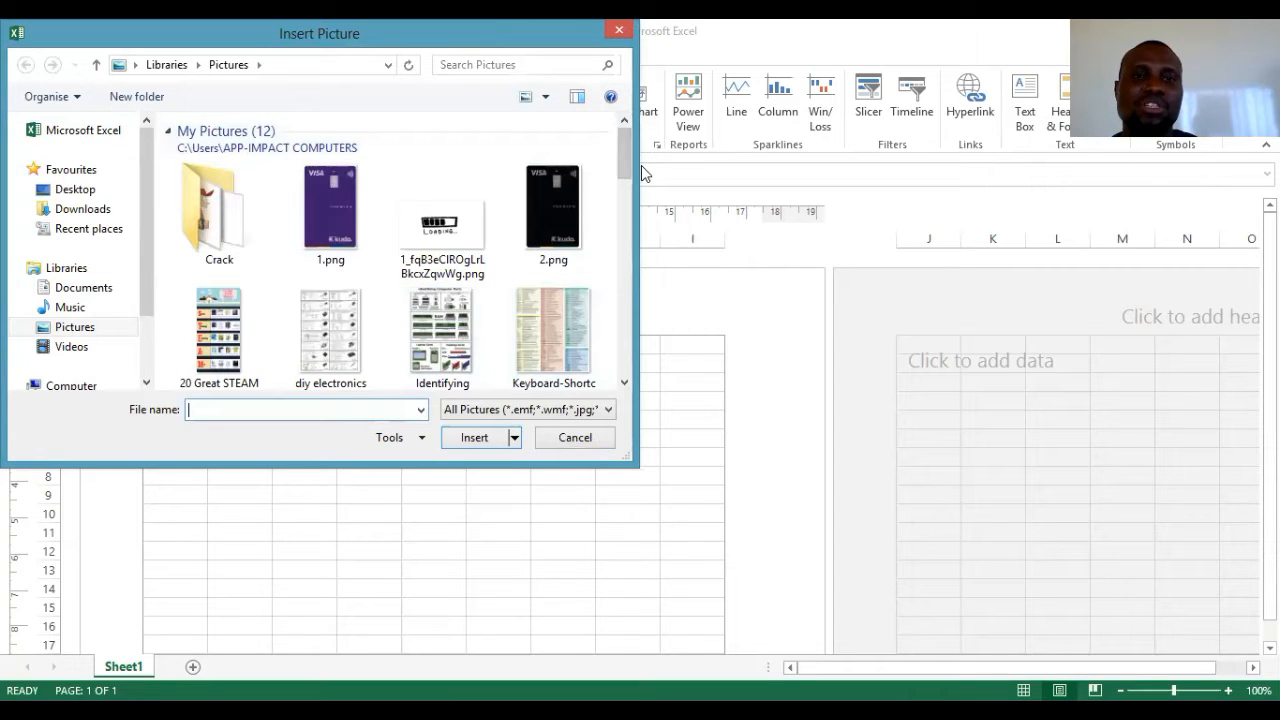
drag(628, 165, 611, 141)
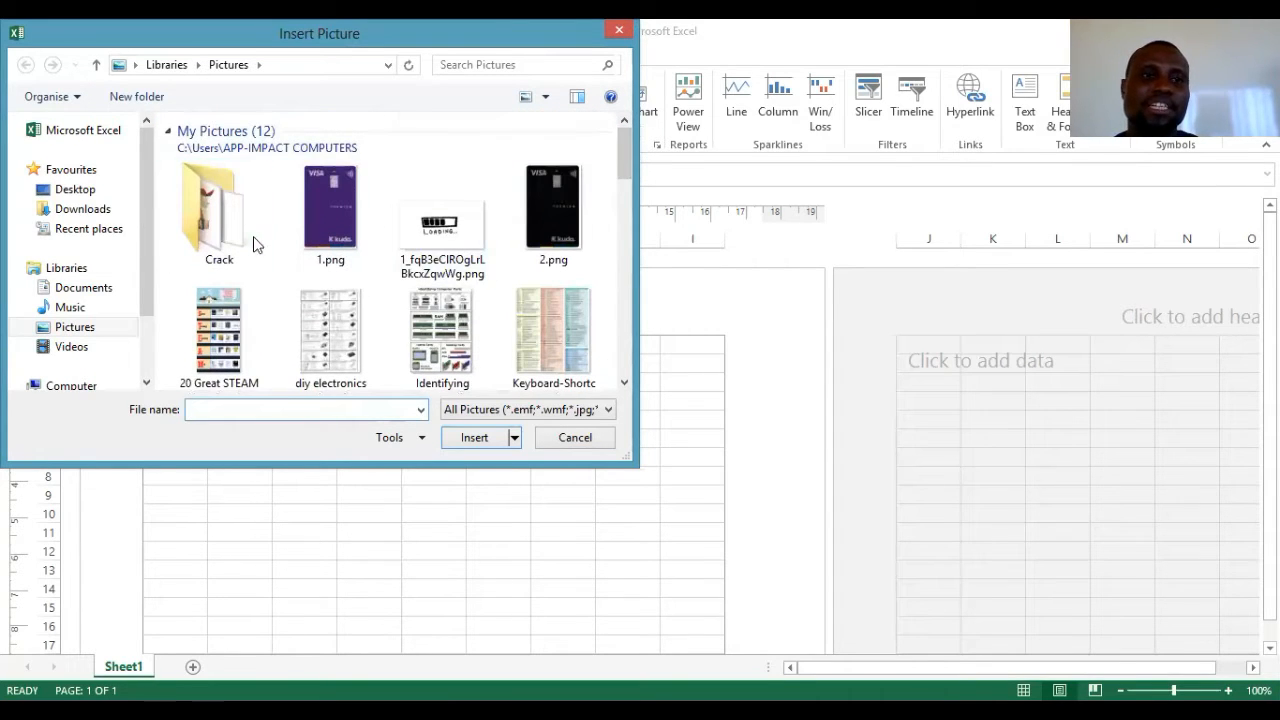
double_click(224, 228)
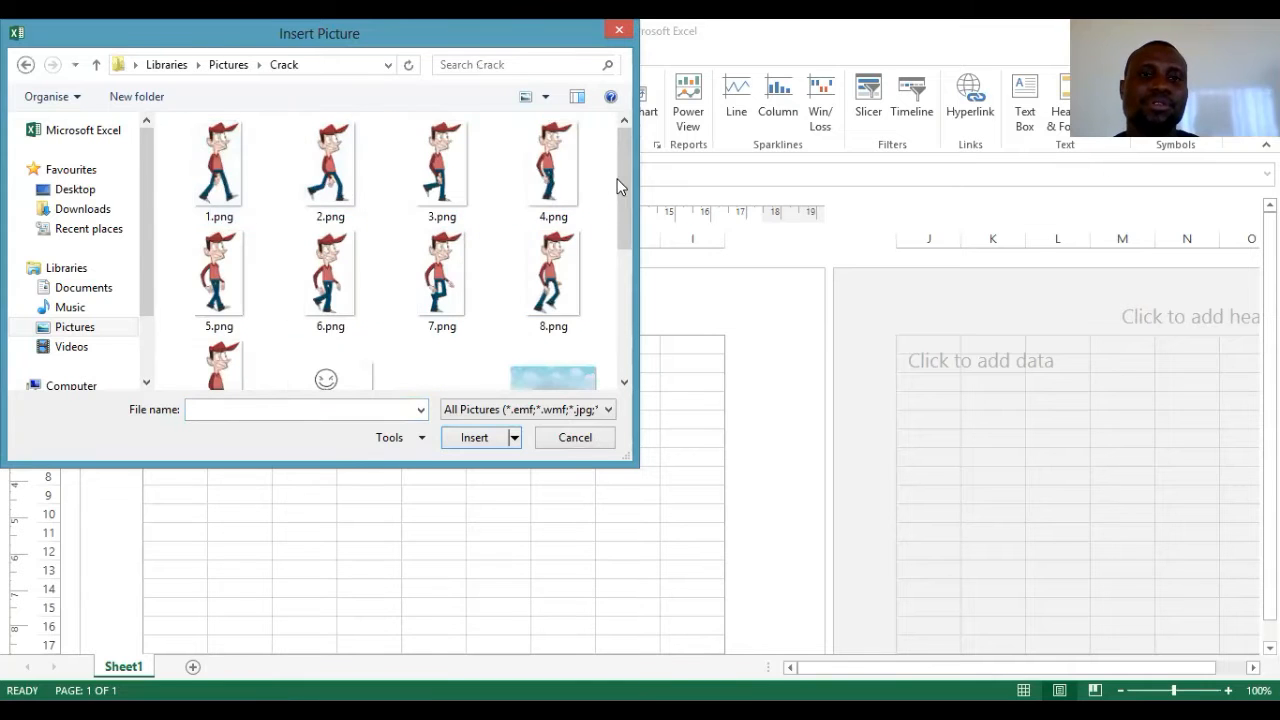
scroll(612, 240, down, 5)
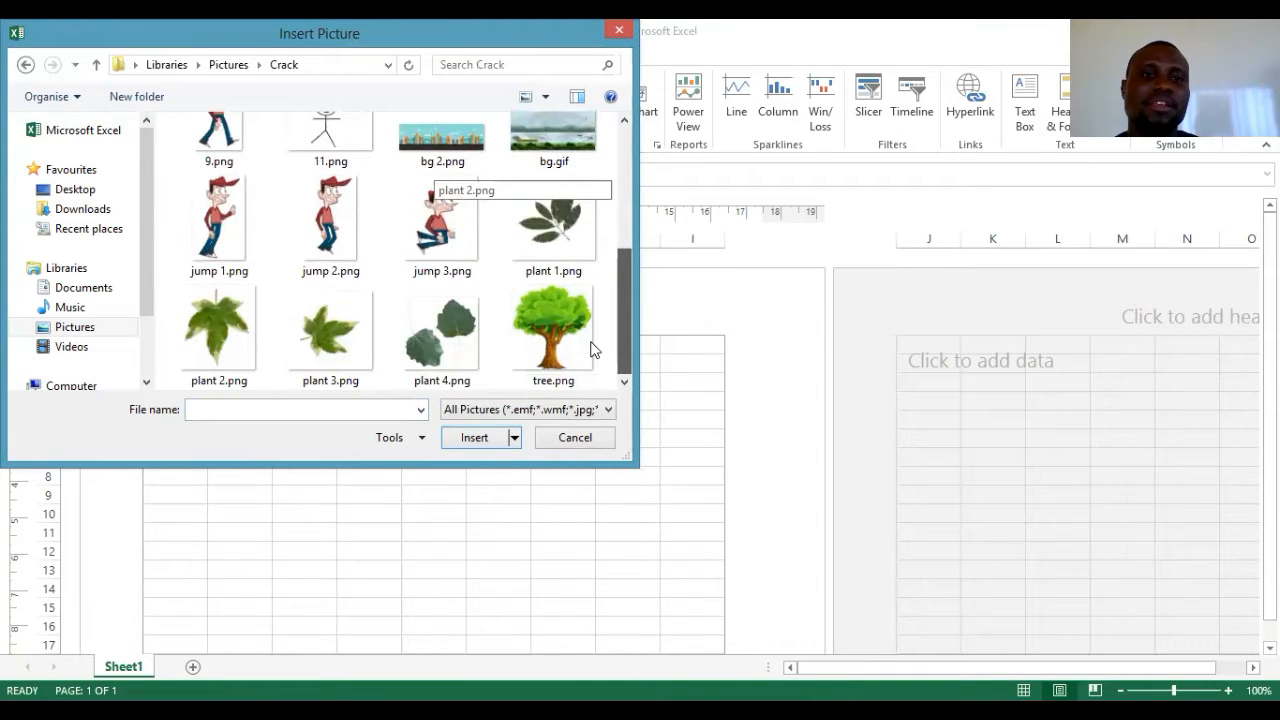
click(558, 368)
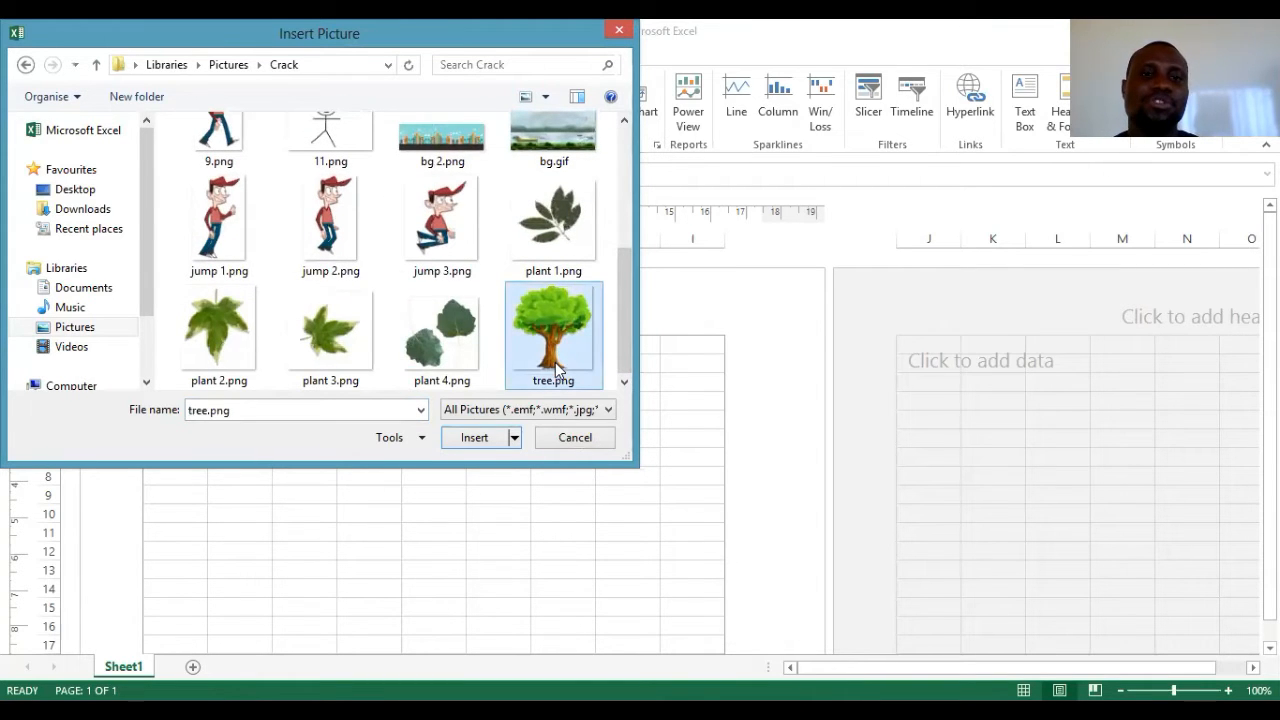
click(476, 438)
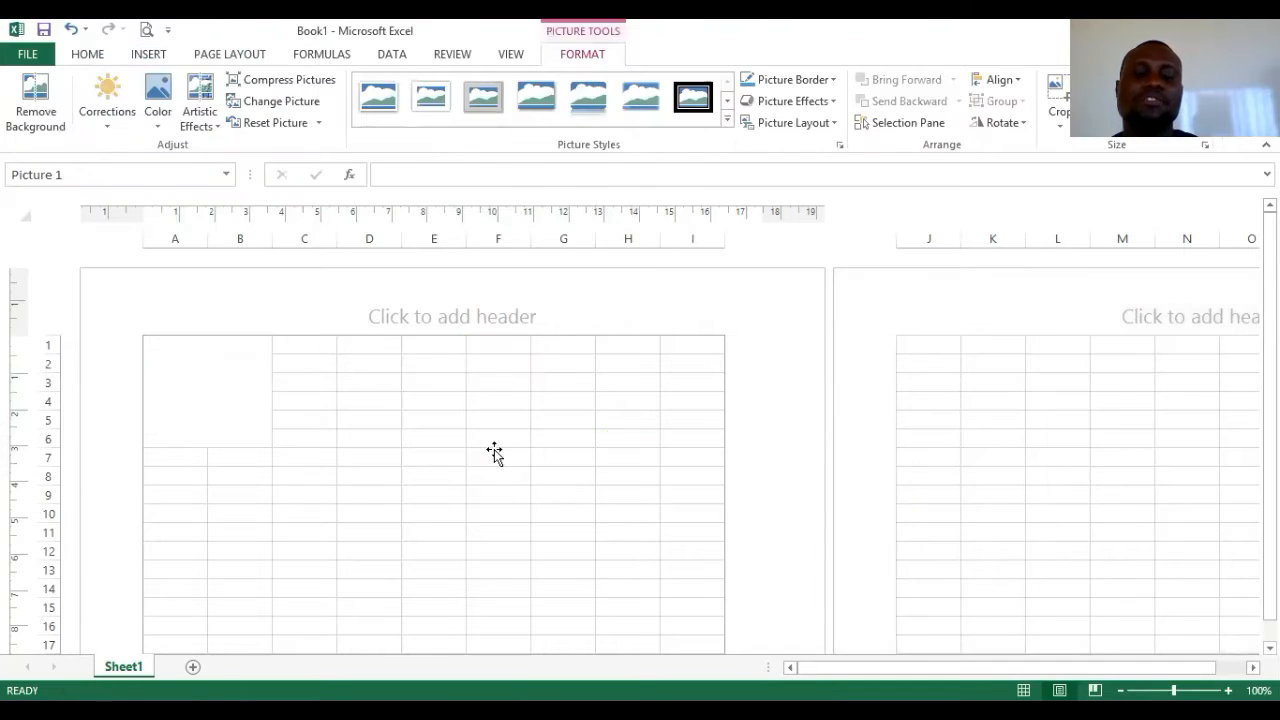
- Start shrinking the tree picture by dragging its bottom-right corner handle up and left
scroll(494, 449, down, 5)
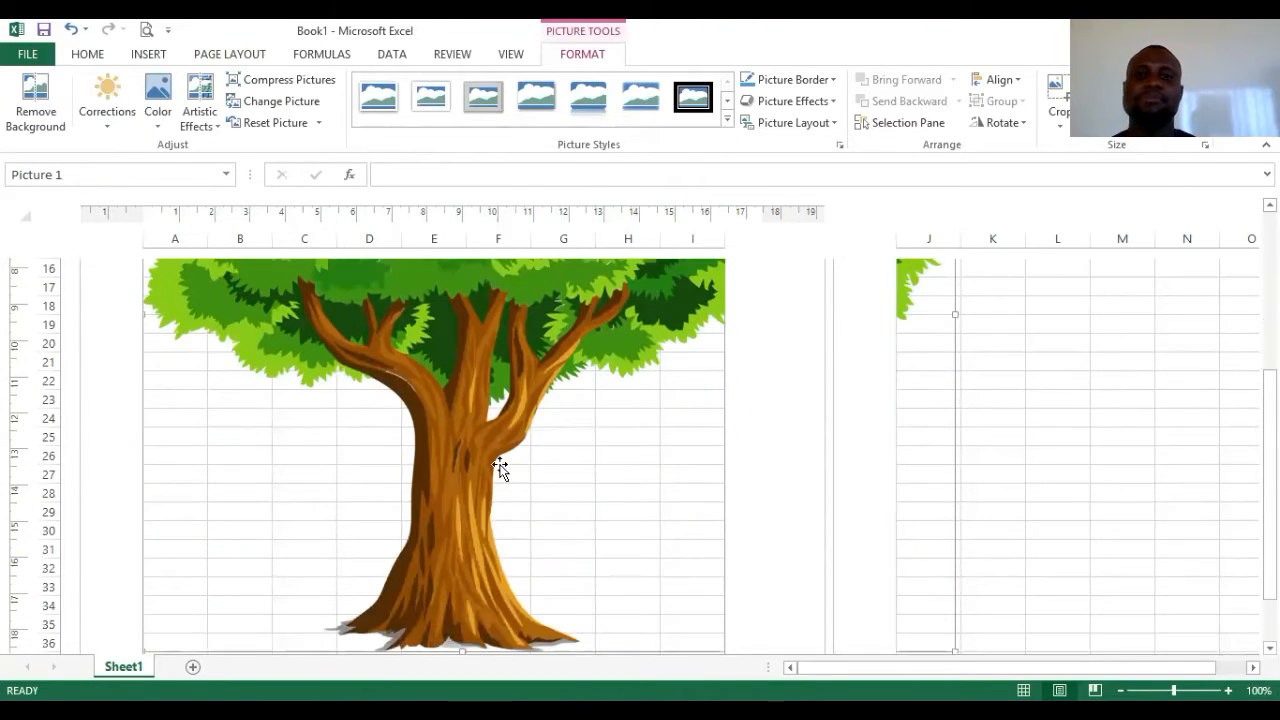
scroll(512, 419, up, 1)
scroll(514, 424, down, 1)
scroll(508, 430, up, 3)
scroll(508, 433, down, 3)
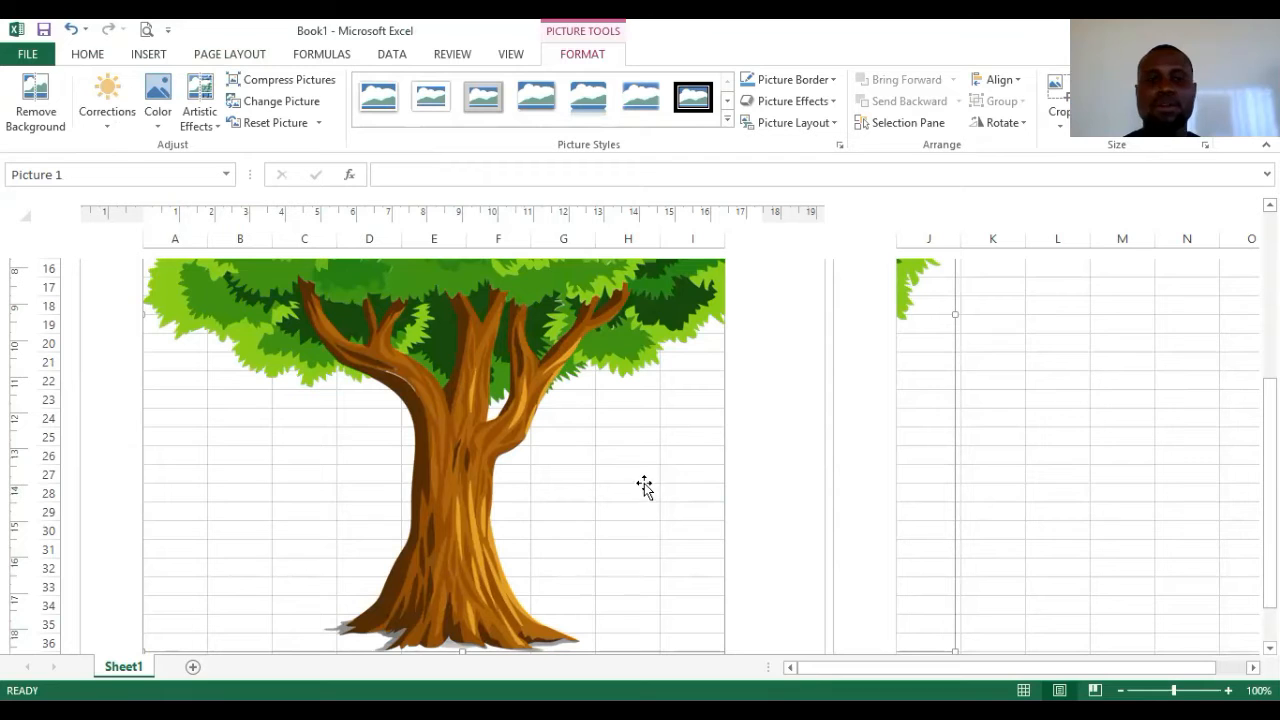
scroll(963, 428, down, 2)
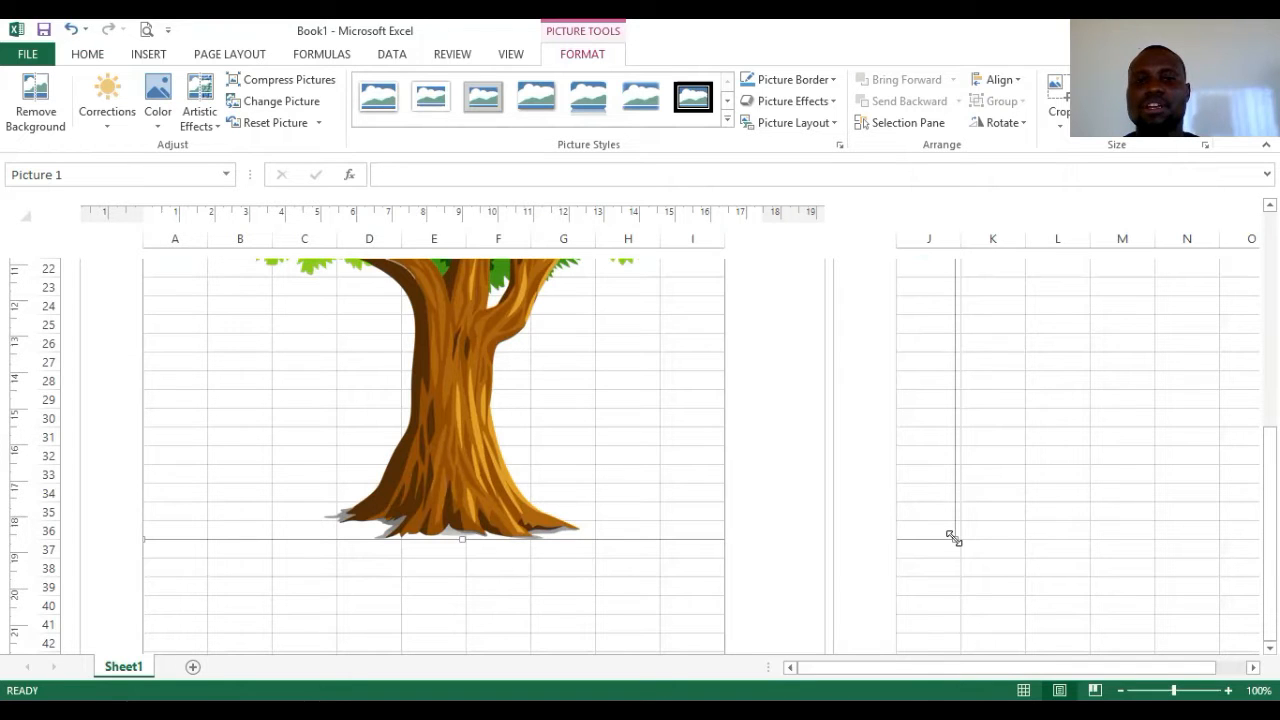
drag(954, 538, 350, 249)
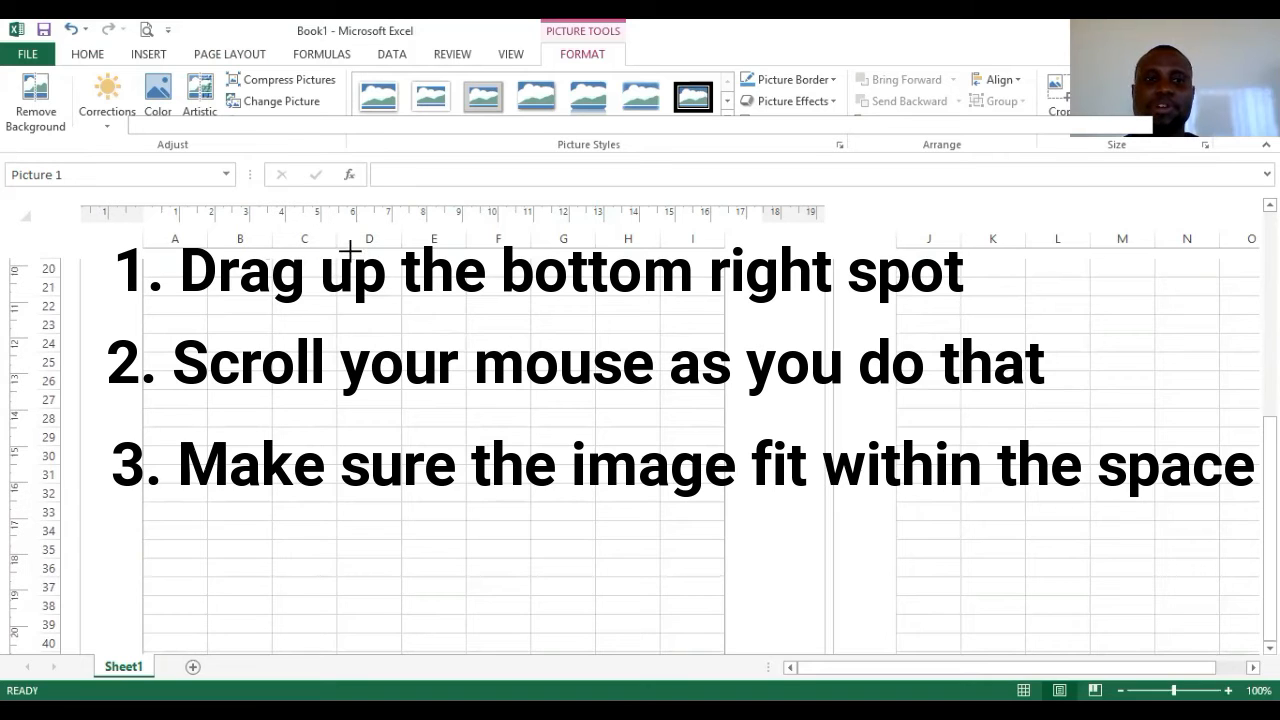
drag(368, 297, 417, 323)
- Shrink the tree into a small logo above row 7, nudge it right, and deselect it
scroll(421, 331, up, 7)
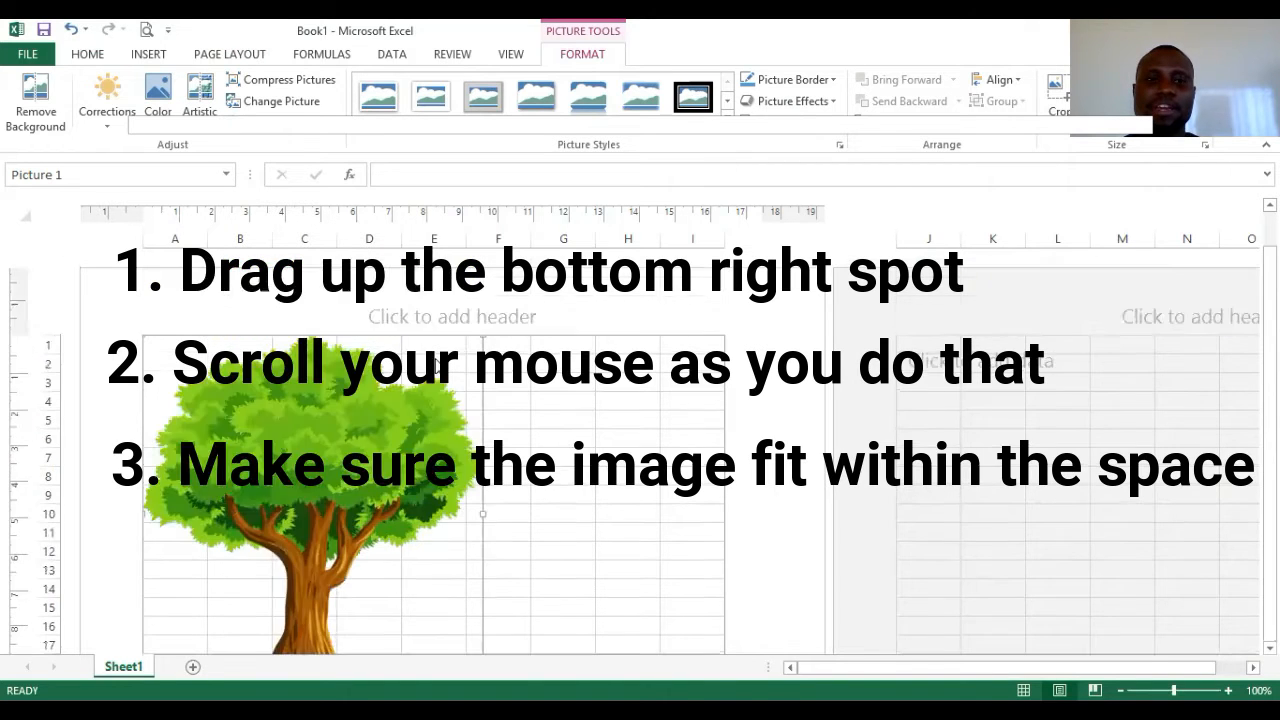
scroll(500, 568, down, 3)
drag(484, 503, 289, 300)
scroll(304, 384, up, 4)
drag(287, 488, 248, 445)
drag(191, 370, 209, 369)
click(310, 458)
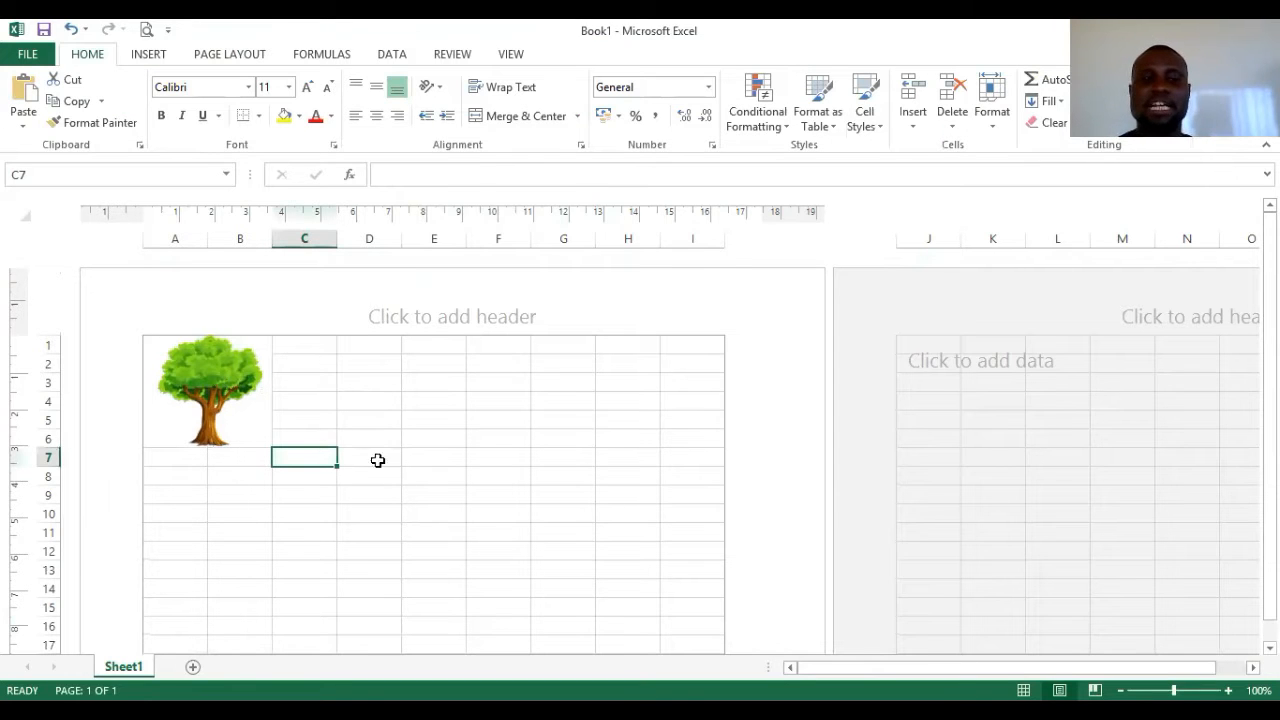
- Restore the tree picture to its full, larger size
key(ctrl+z)
key(ctrl+z)
key(ctrl+z)
key(ctrl+z)
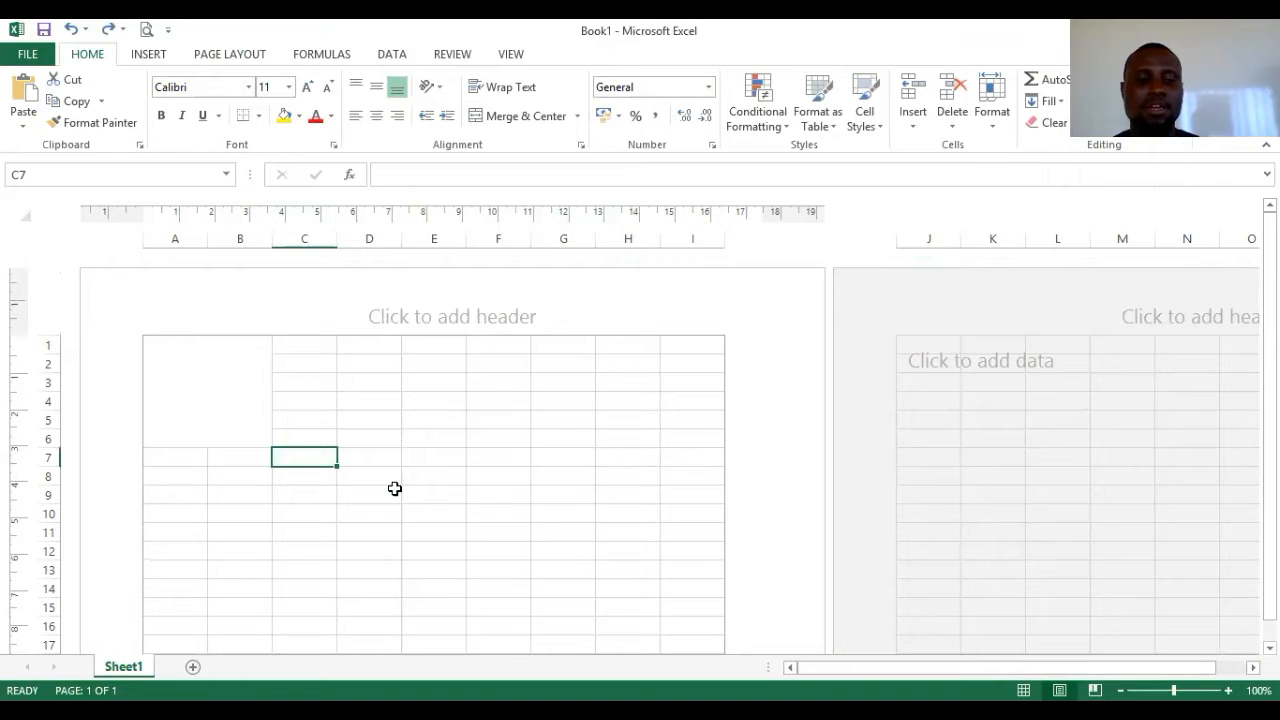
key(ctrl+y)
scroll(440, 472, down, 6)
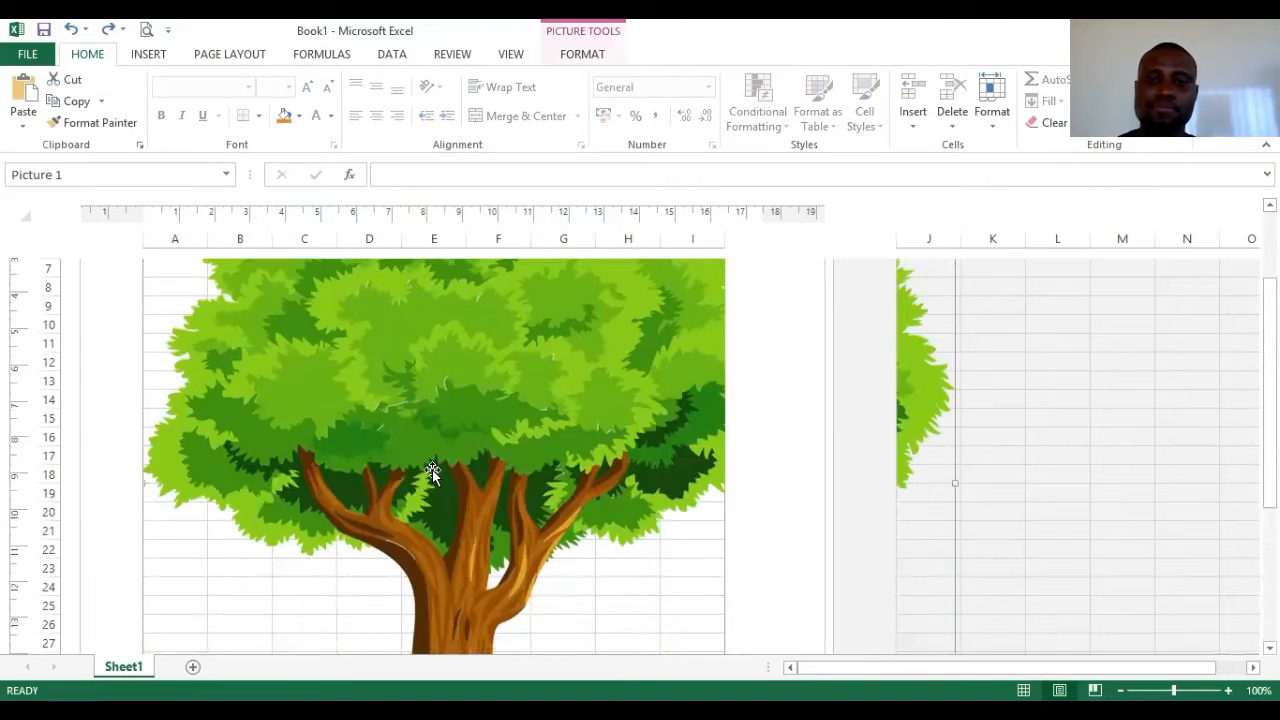
scroll(458, 473, down, 4)
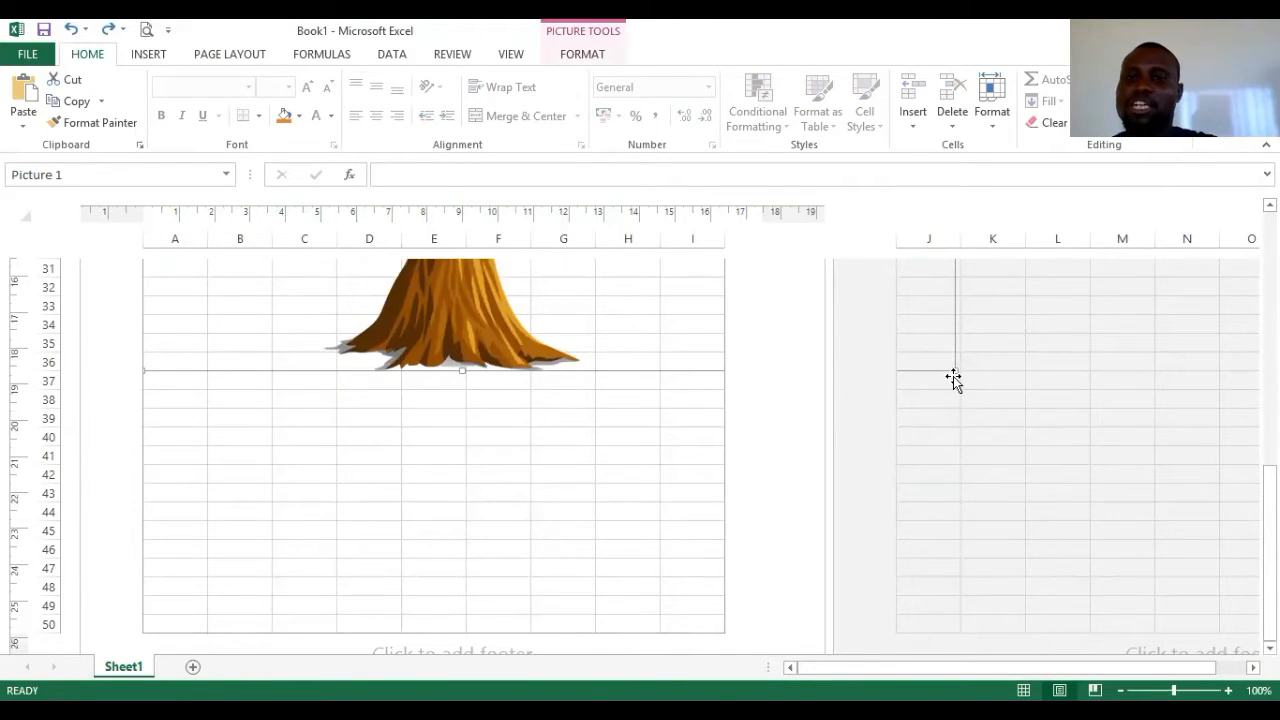
- Shrink the tree picture in stages until it fits within rows 1–6
drag(951, 371, 694, 385)
scroll(690, 600, up, 3)
scroll(688, 614, down, 2)
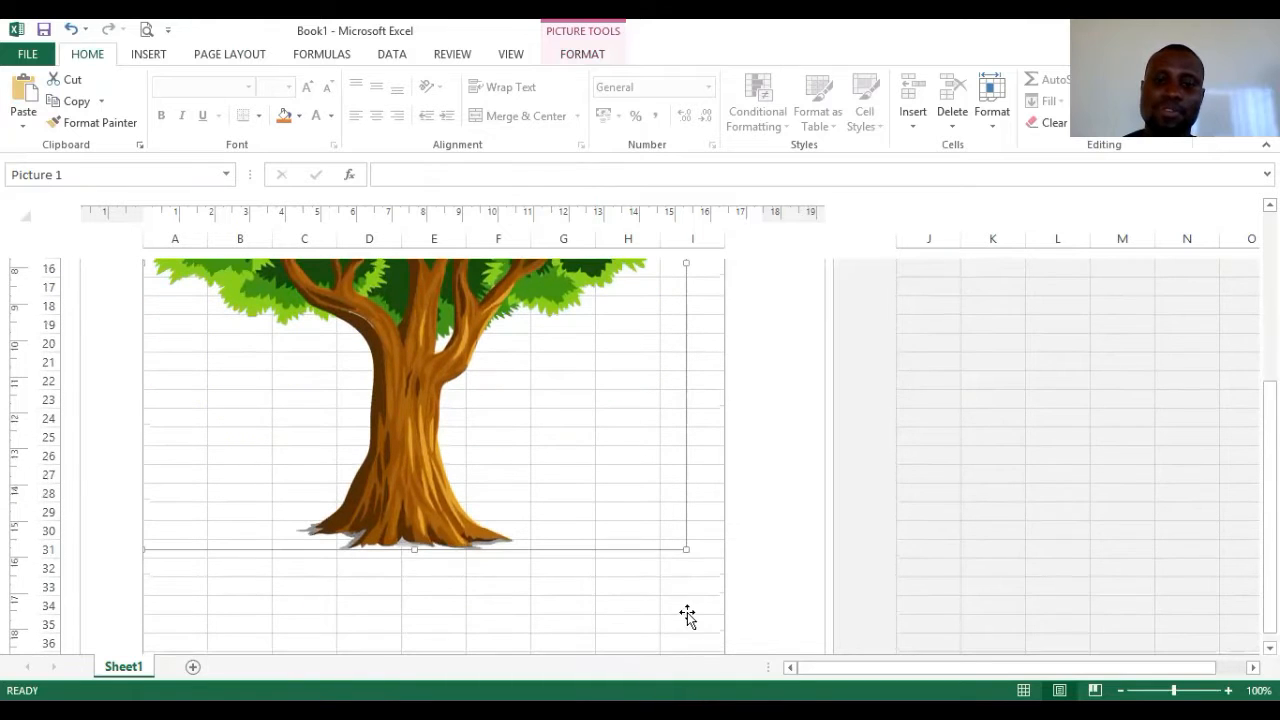
drag(689, 553, 443, 269)
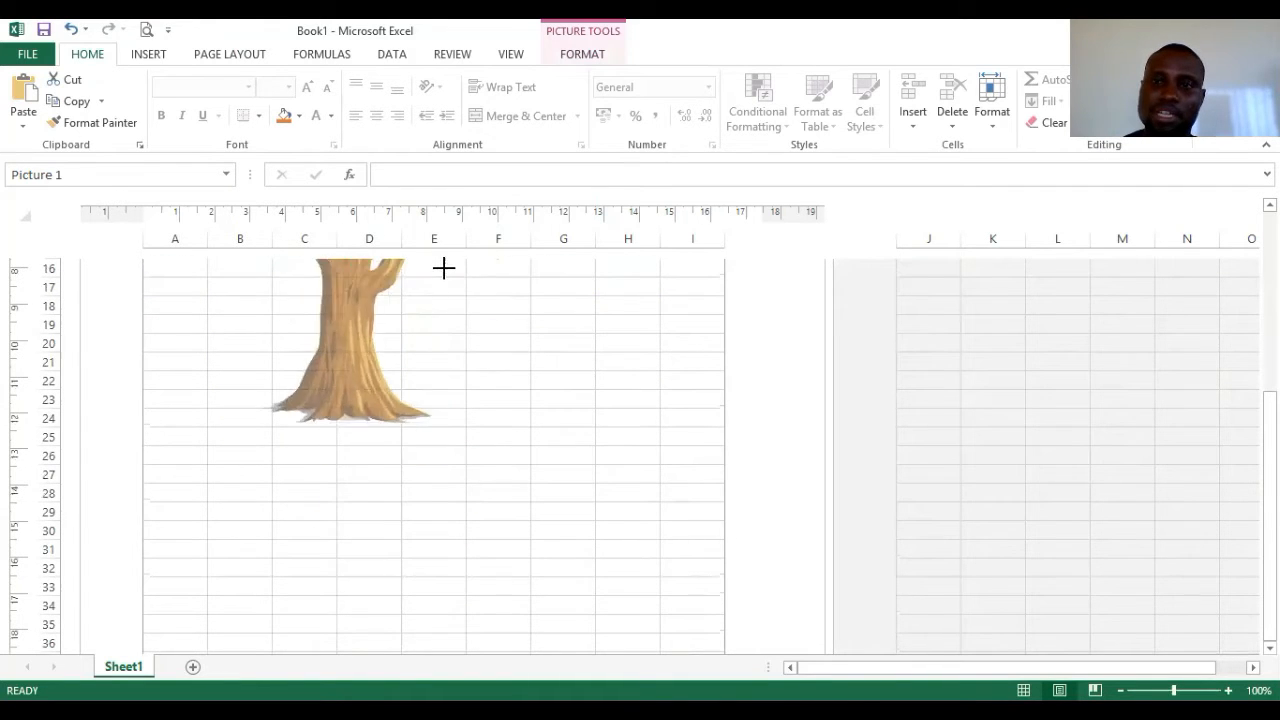
scroll(458, 345, up, 3)
scroll(438, 554, down, 2)
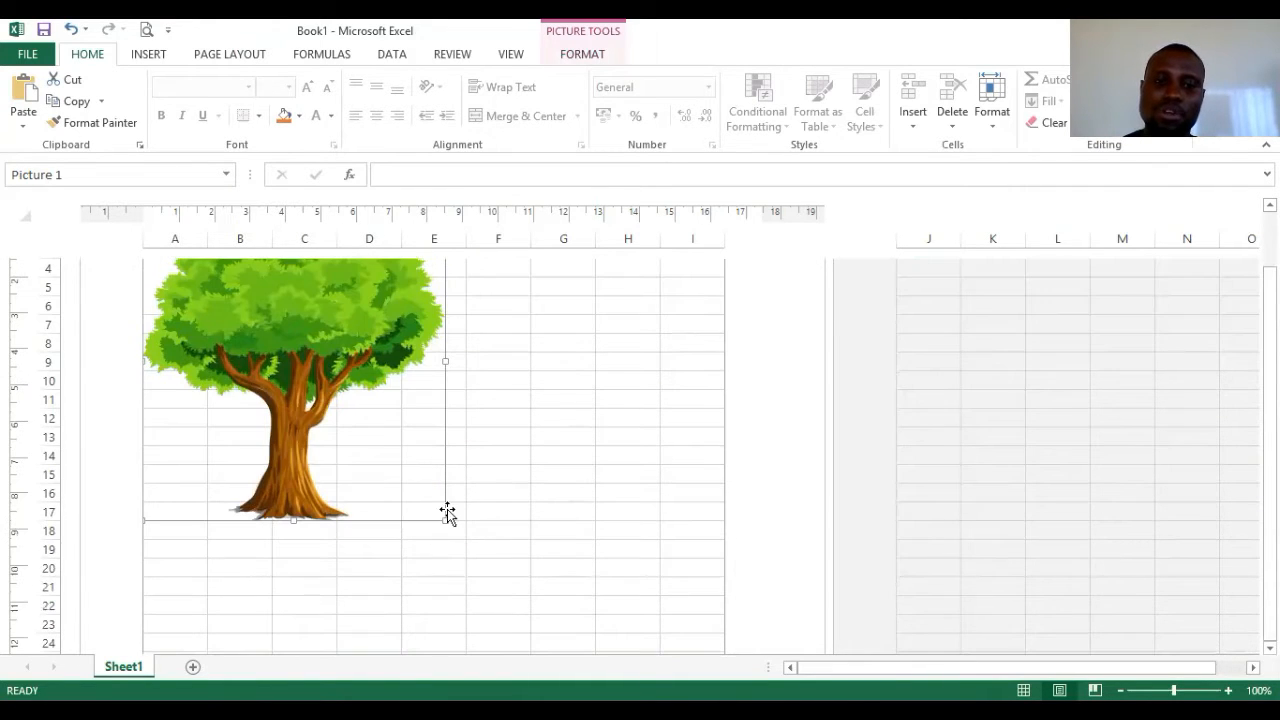
drag(444, 521, 314, 337)
scroll(320, 340, up, 2)
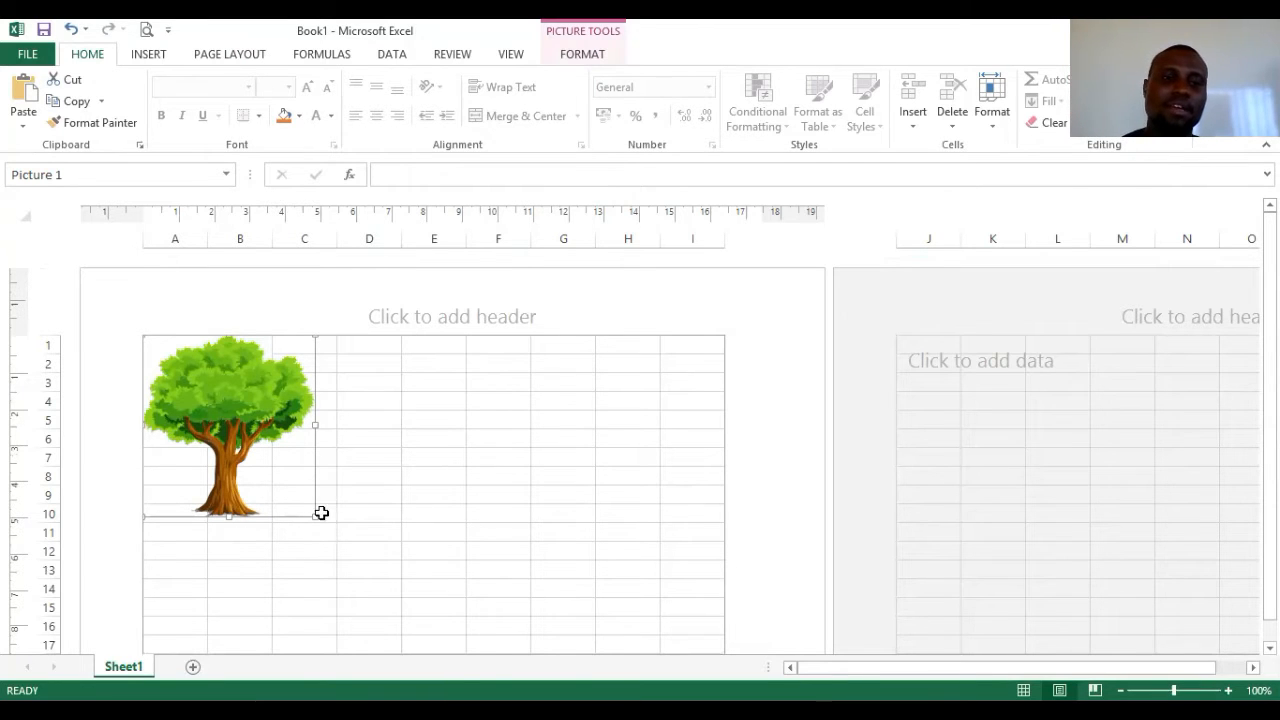
drag(315, 517, 247, 429)
- Nudge the tree logo slightly right, deselect it, and mark out cells C2 to F2
drag(211, 381, 228, 380)
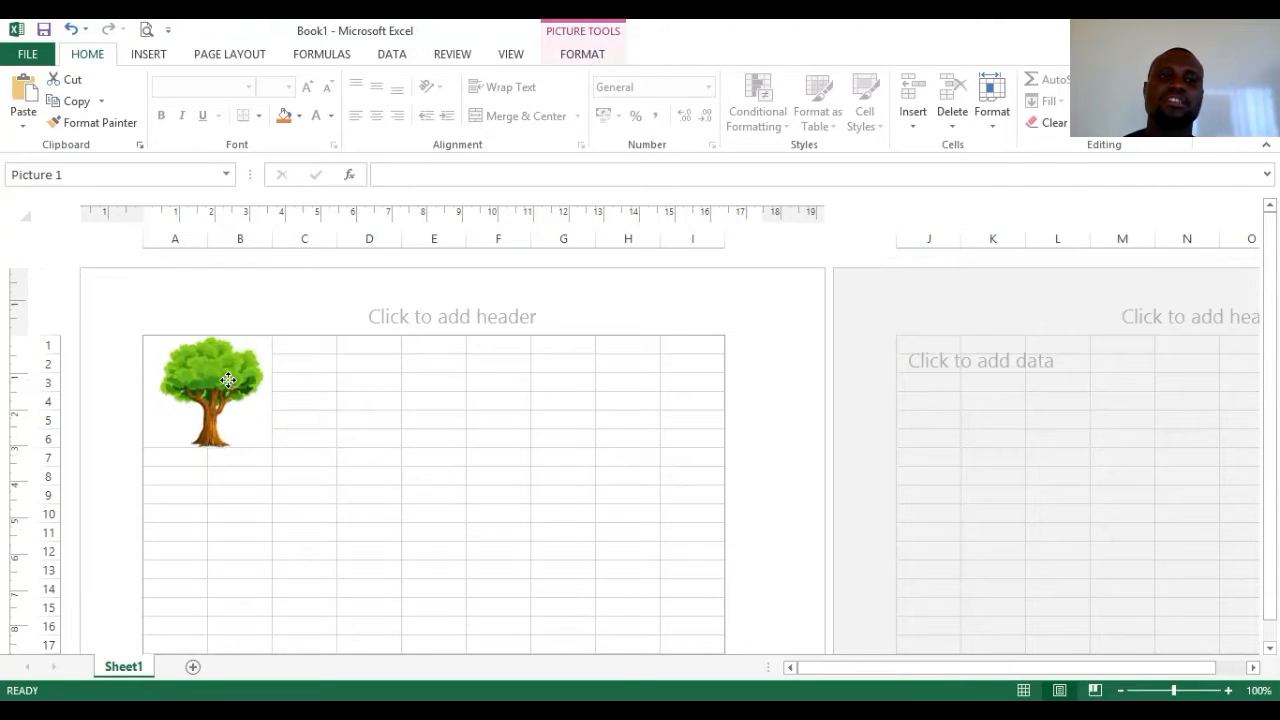
click(353, 477)
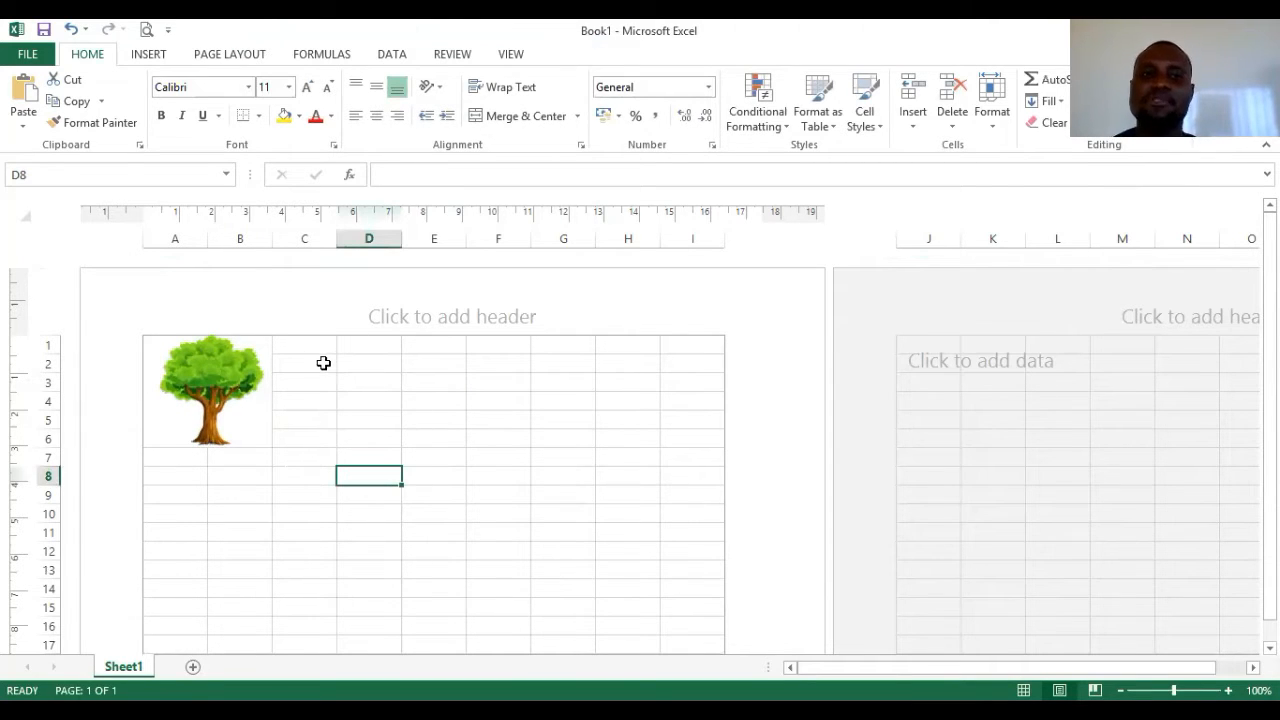
drag(323, 363, 515, 363)
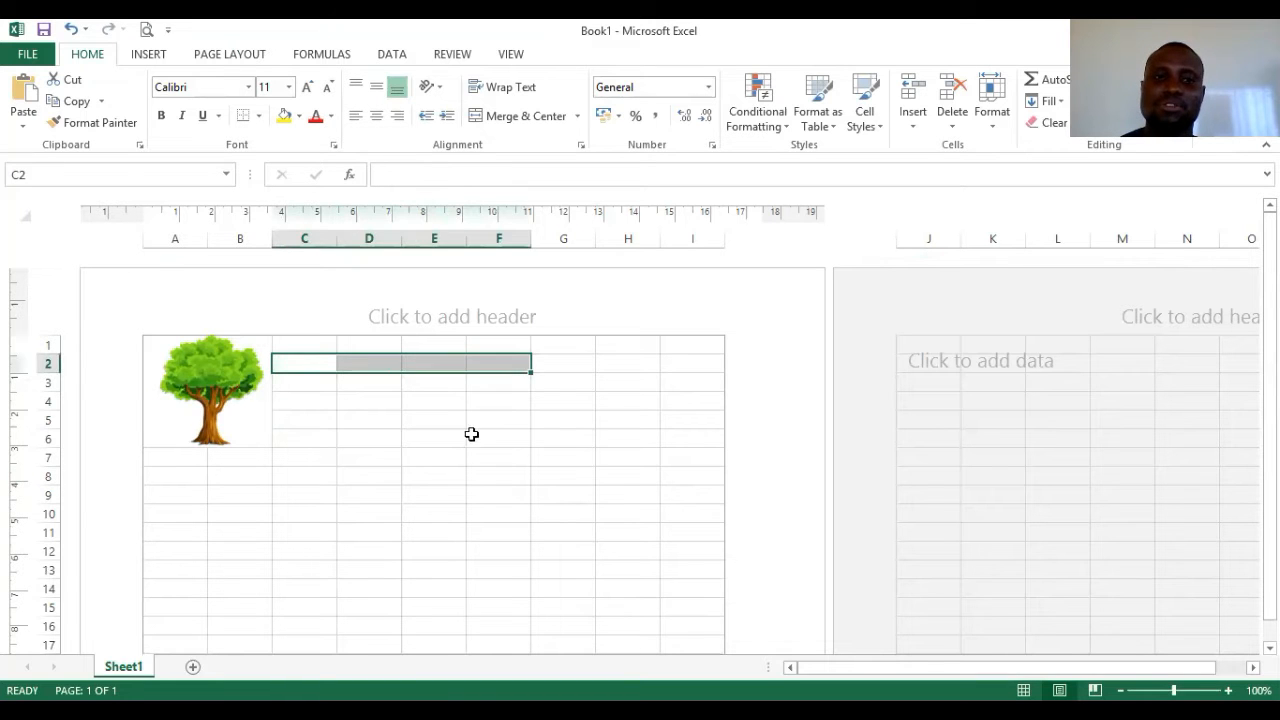
drag(471, 431, 480, 418)
- Select D2 as the title's starting cell and bring up the On-Screen Keyboard
click(368, 366)
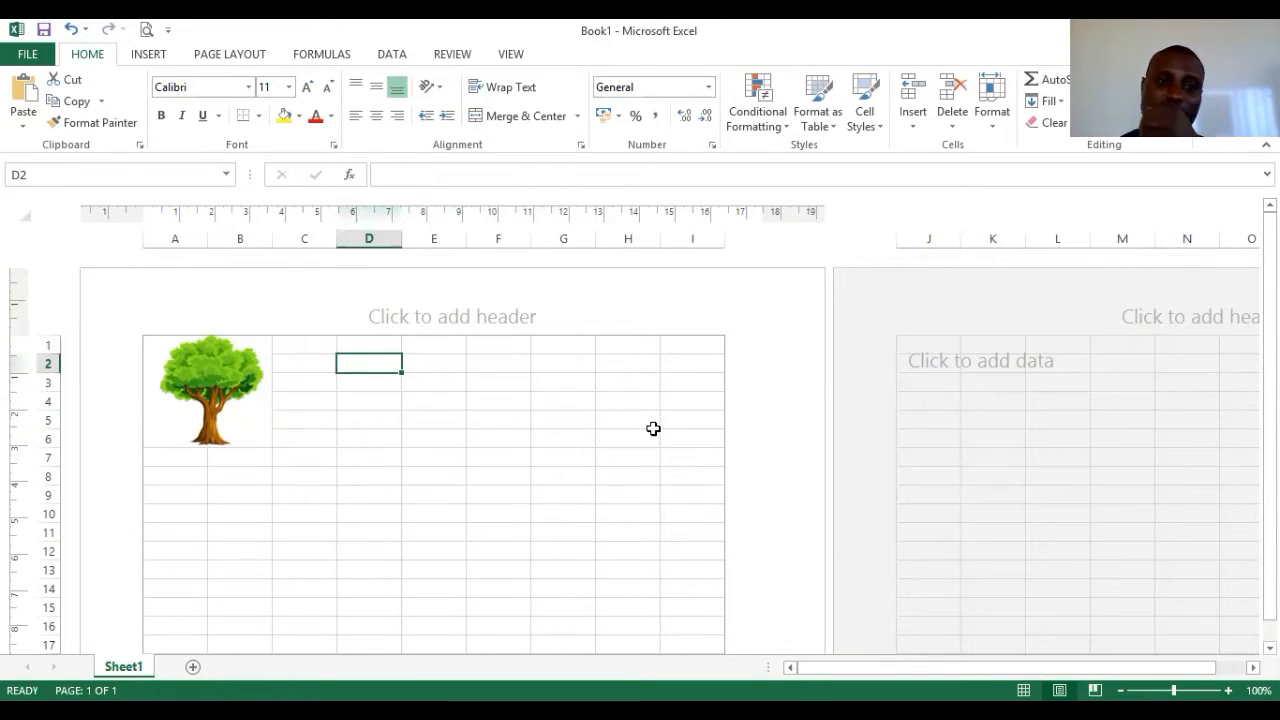
click(388, 437)
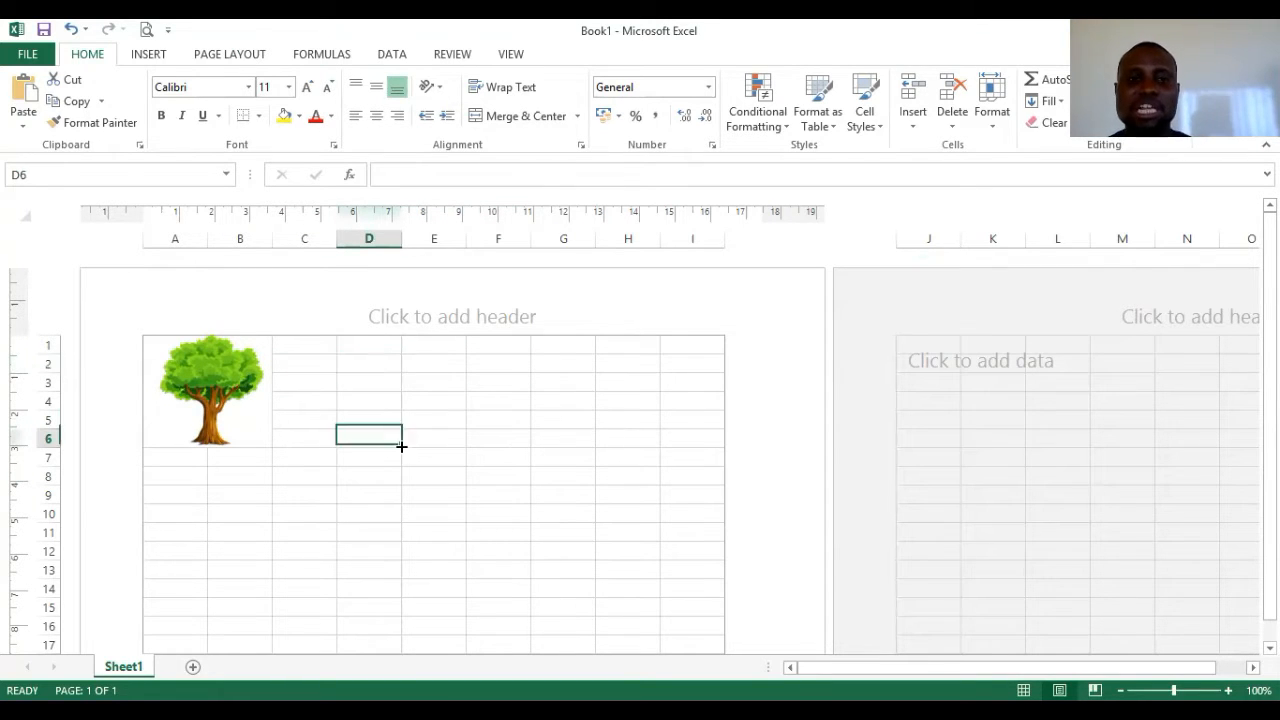
click(385, 371)
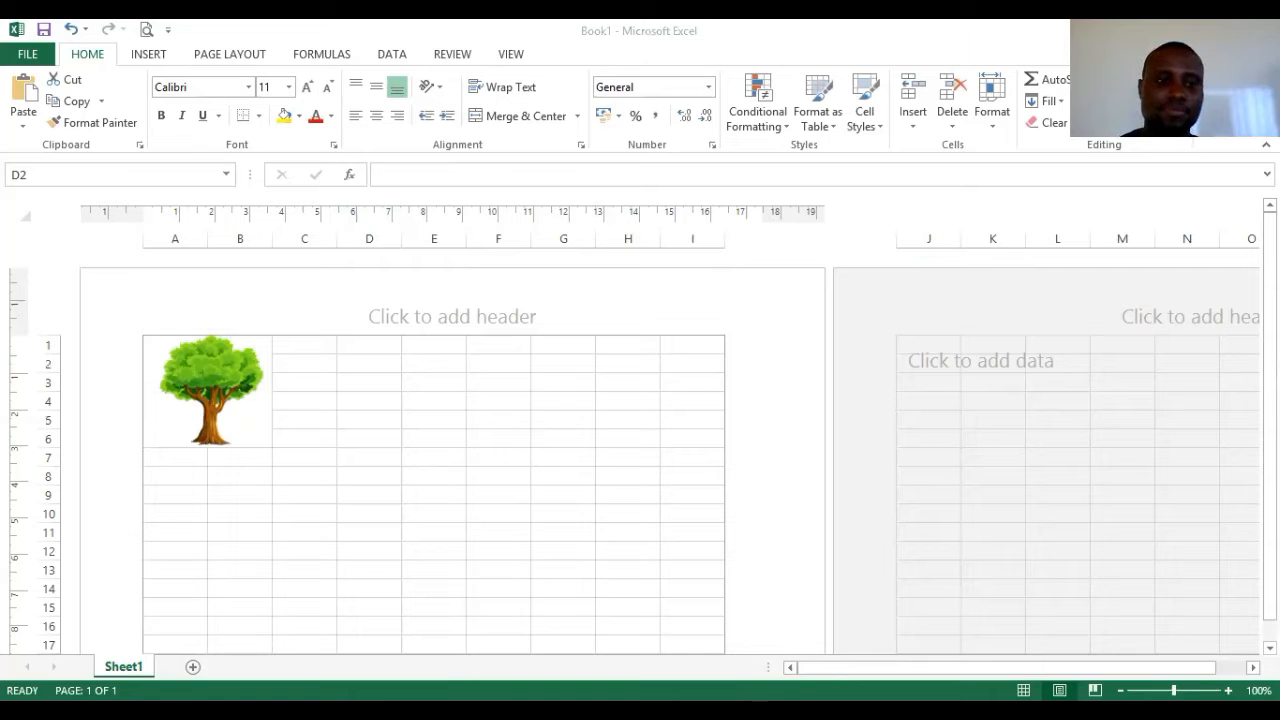
key(alt+Tab)
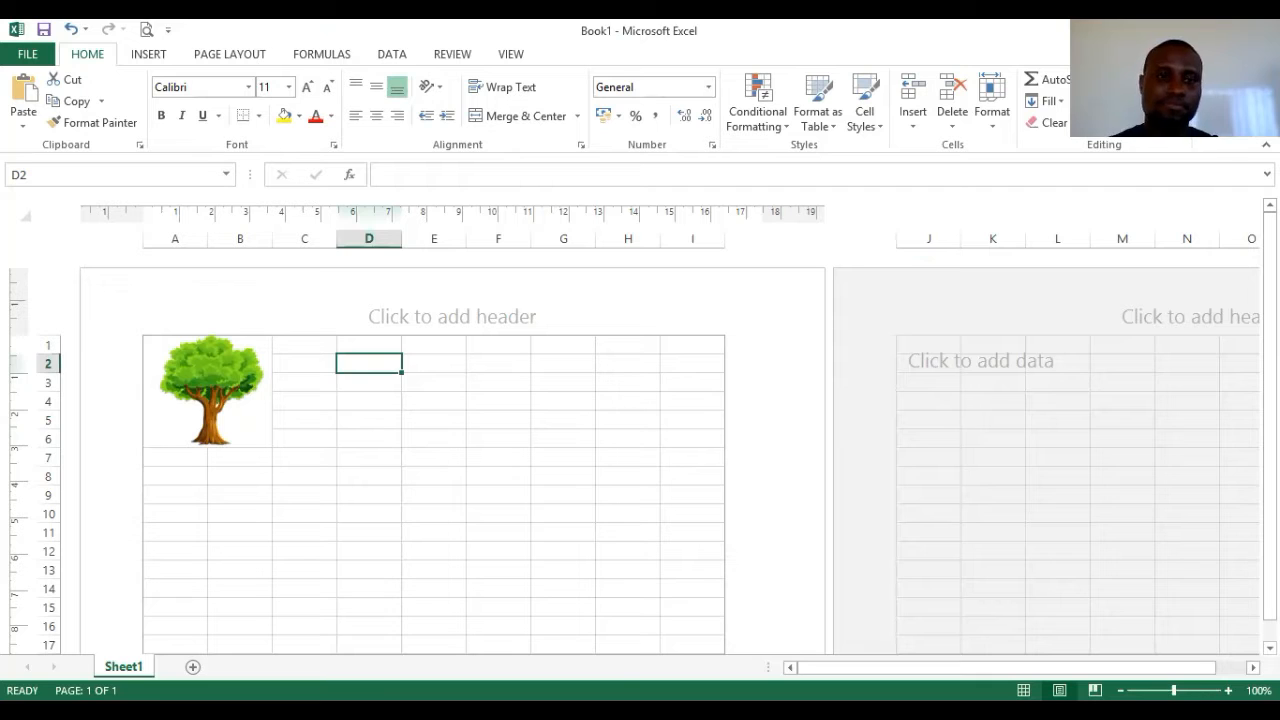
key(alt+Tab)
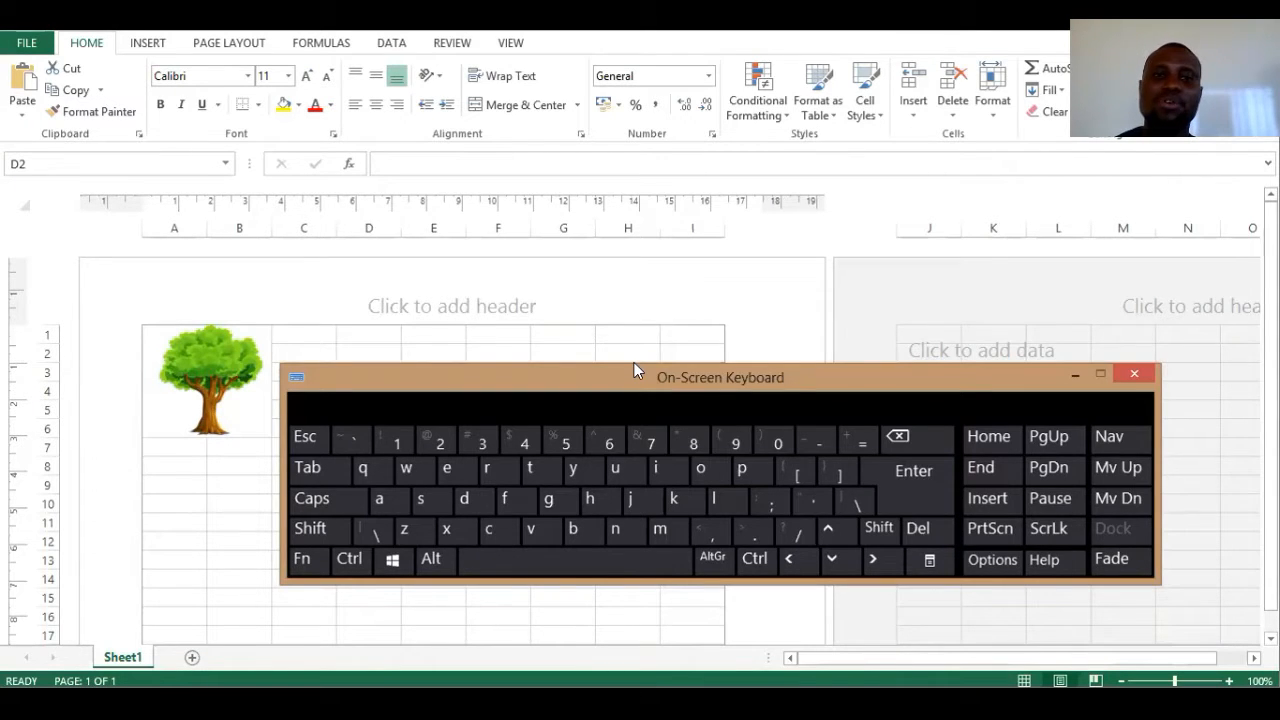
- Move the on-screen keyboard aside, select D2:H2 with Shift+Right, and apply Merge & Center
drag(634, 366, 782, 288)
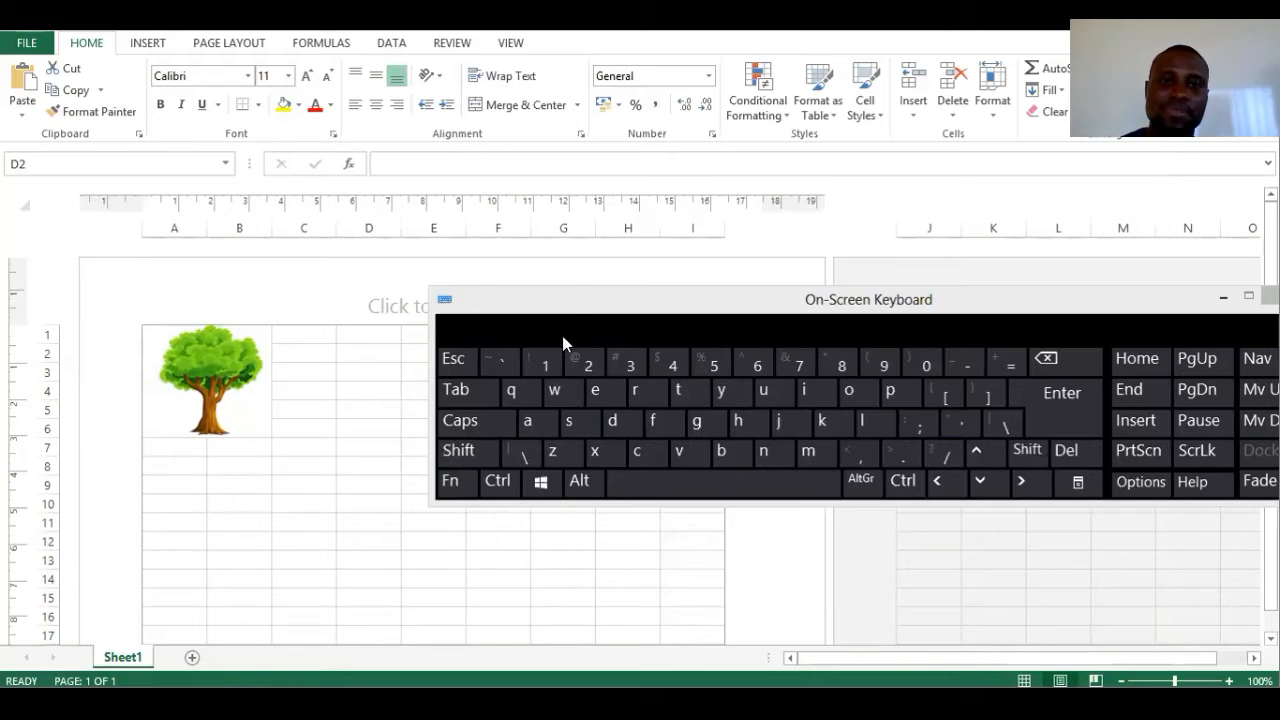
drag(576, 296, 509, 446)
click(369, 352)
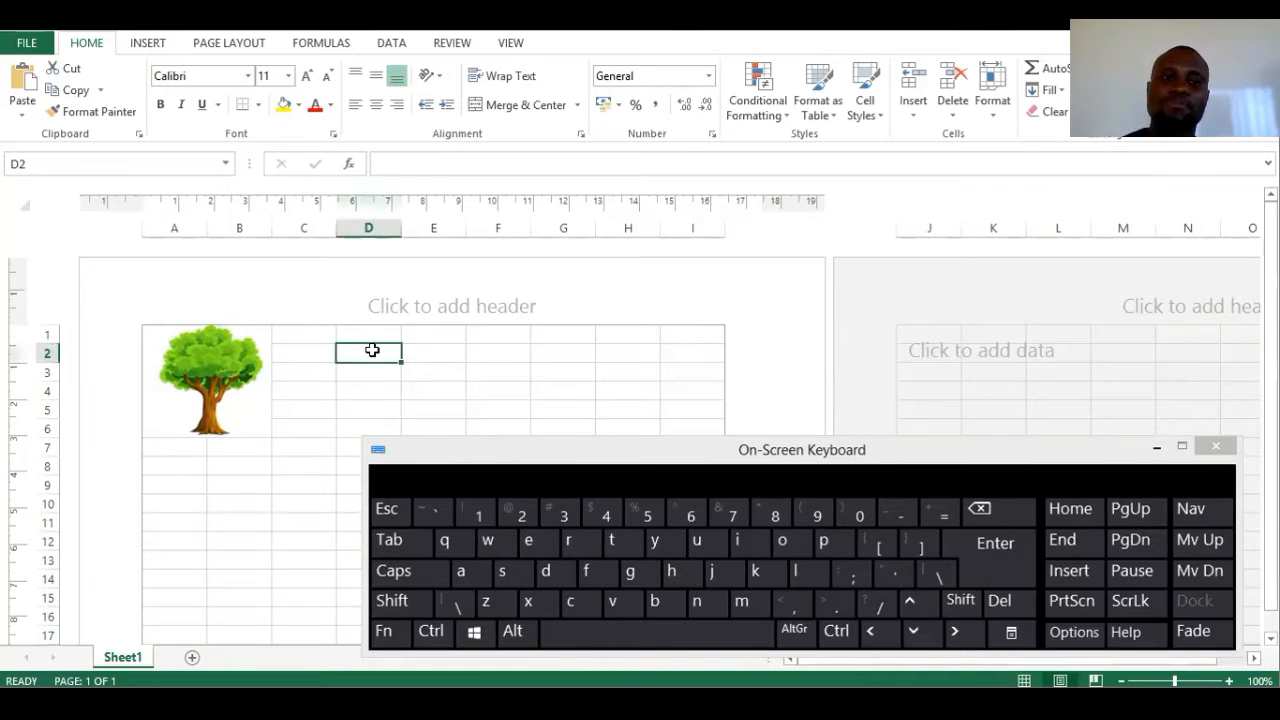
click(405, 603)
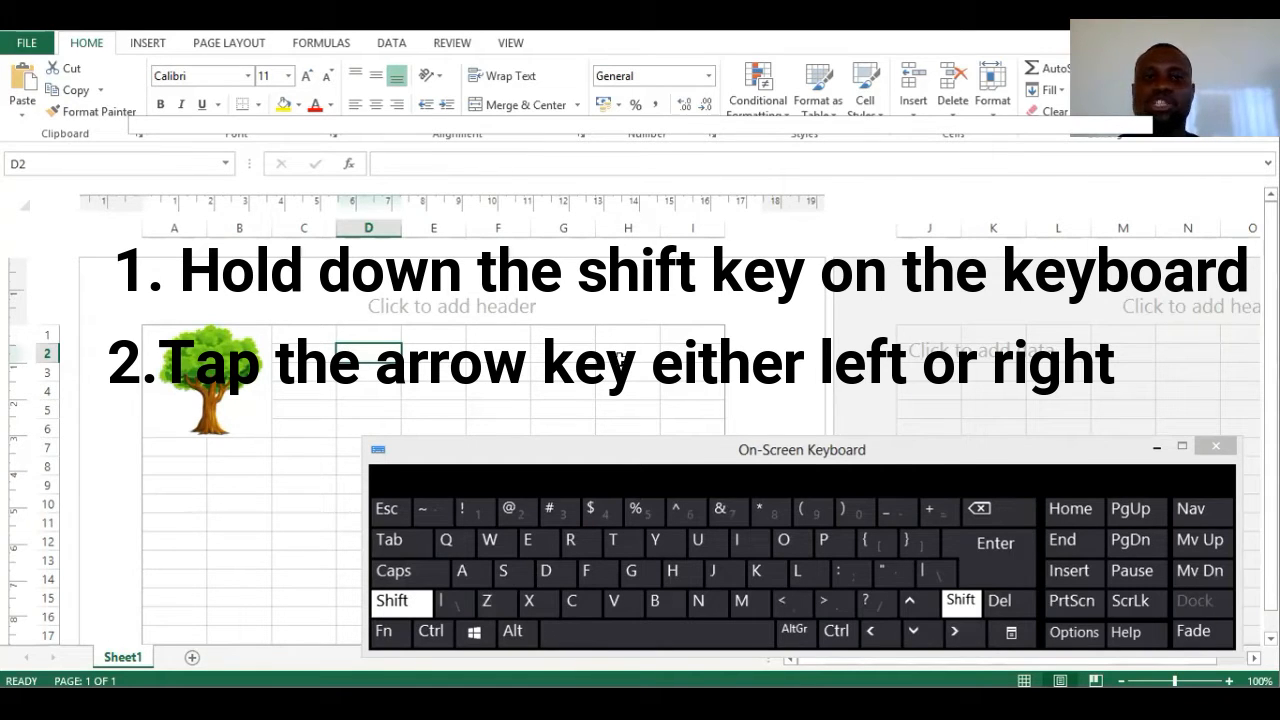
click(956, 631)
click(956, 631)
click(956, 631)
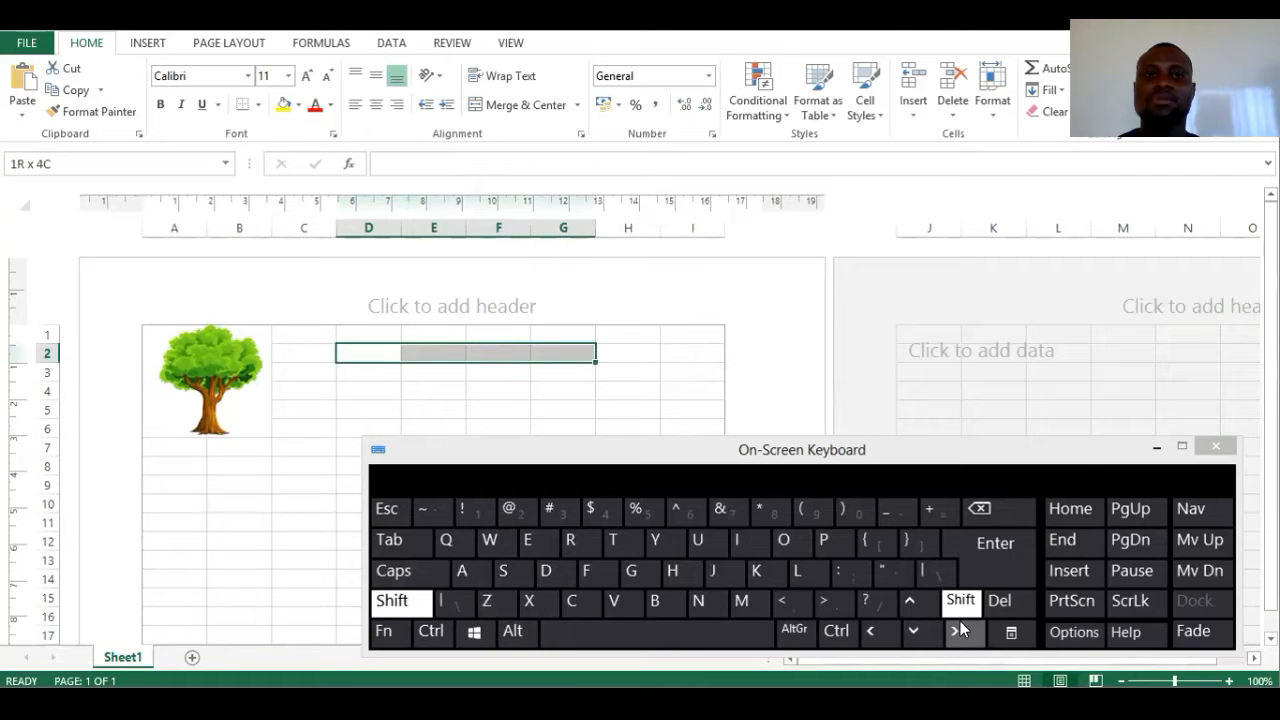
click(956, 631)
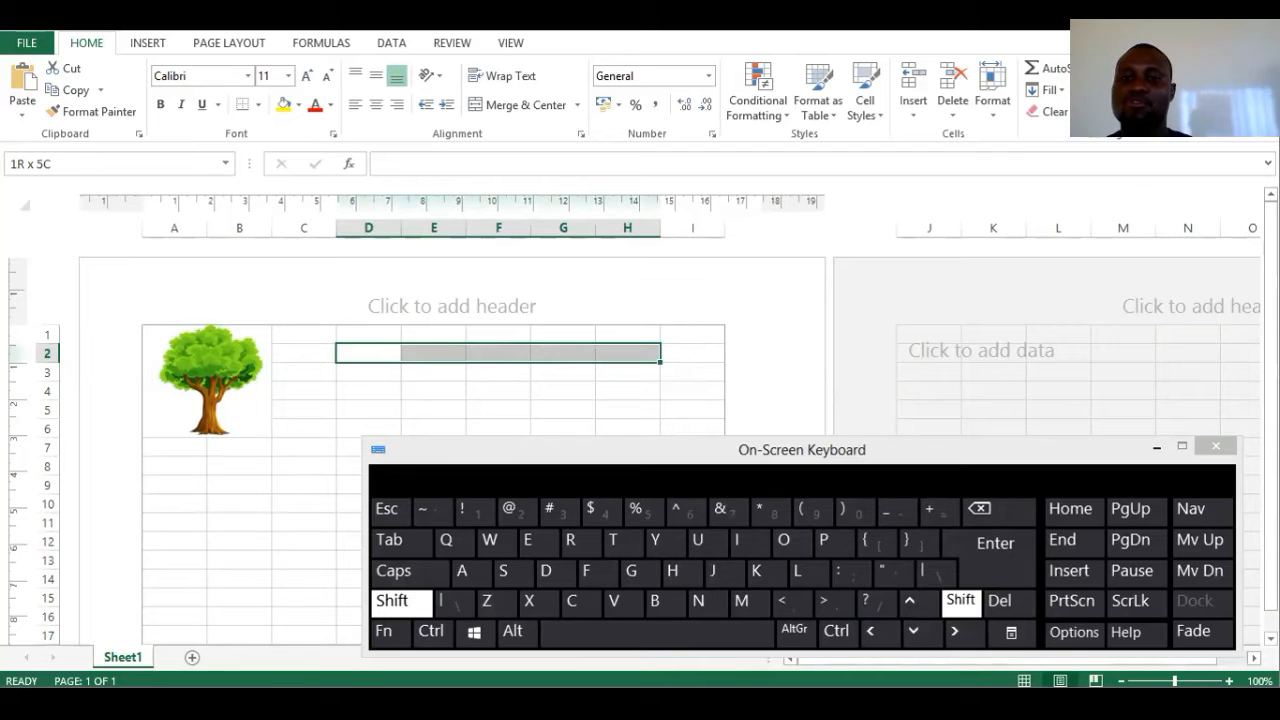
click(958, 600)
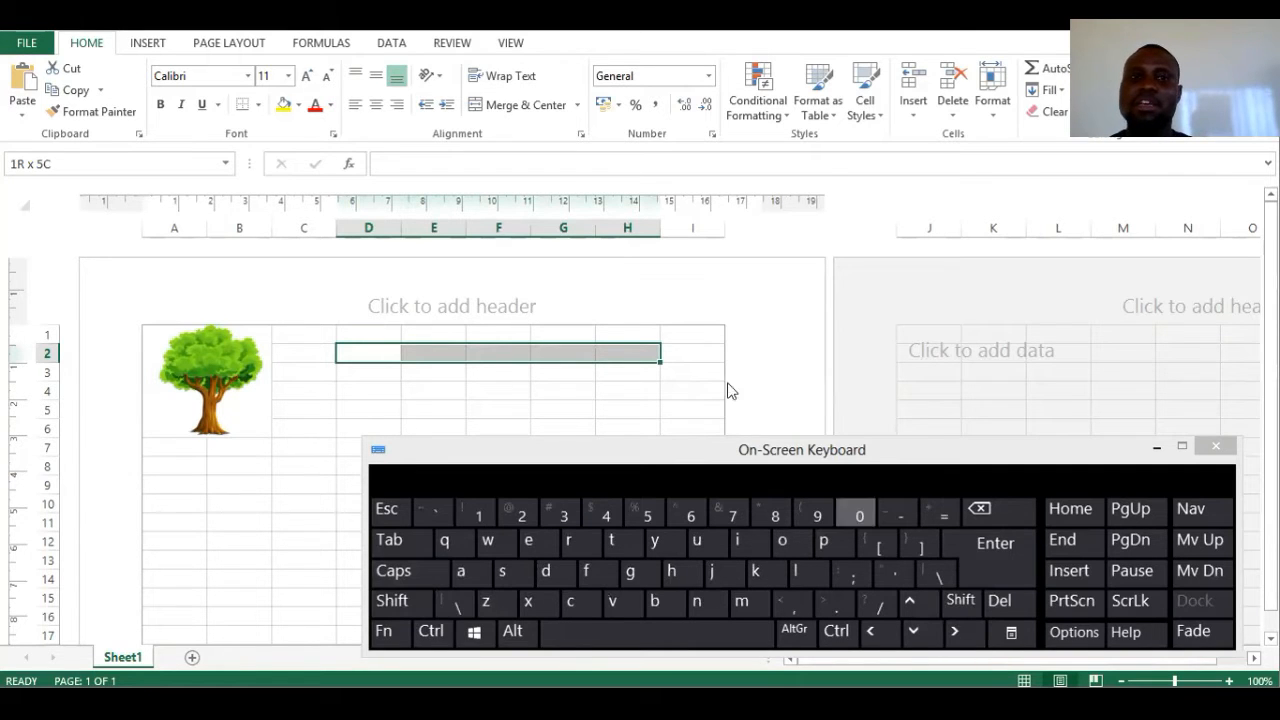
click(519, 110)
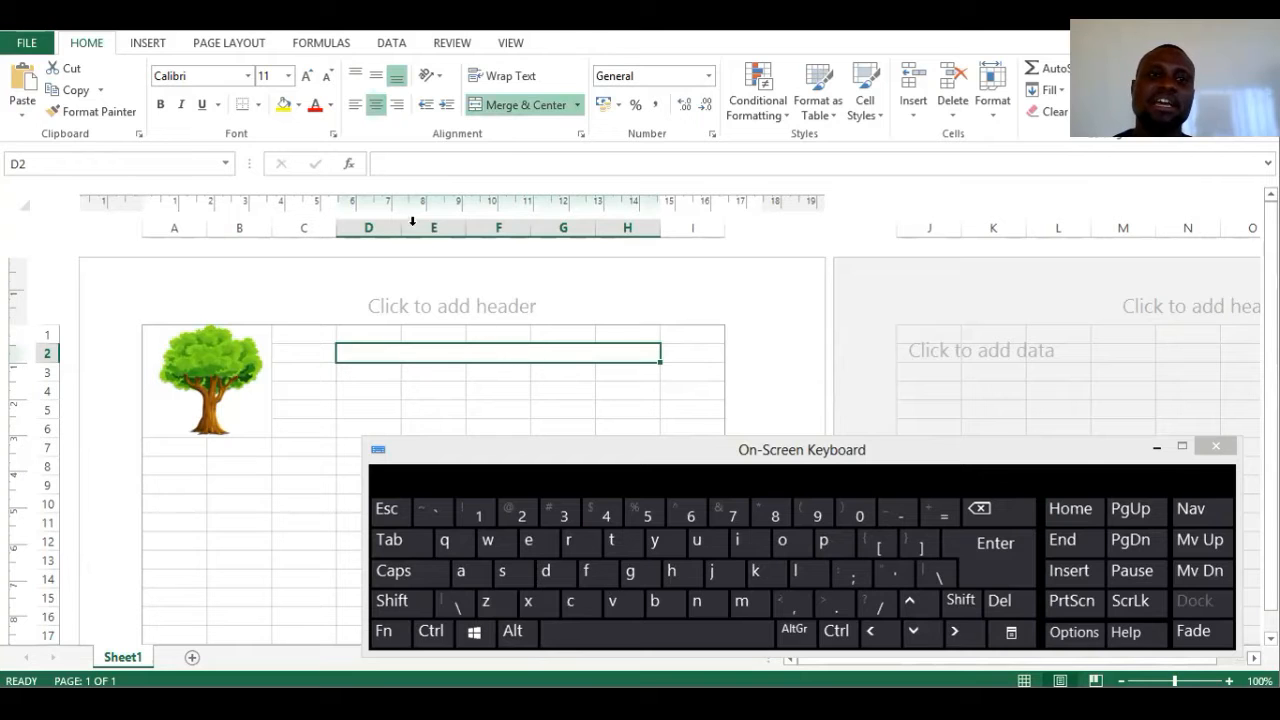
- Type 'Babadudu Ltd' into the merged title cell D2:H2 and reselect it
click(418, 170)
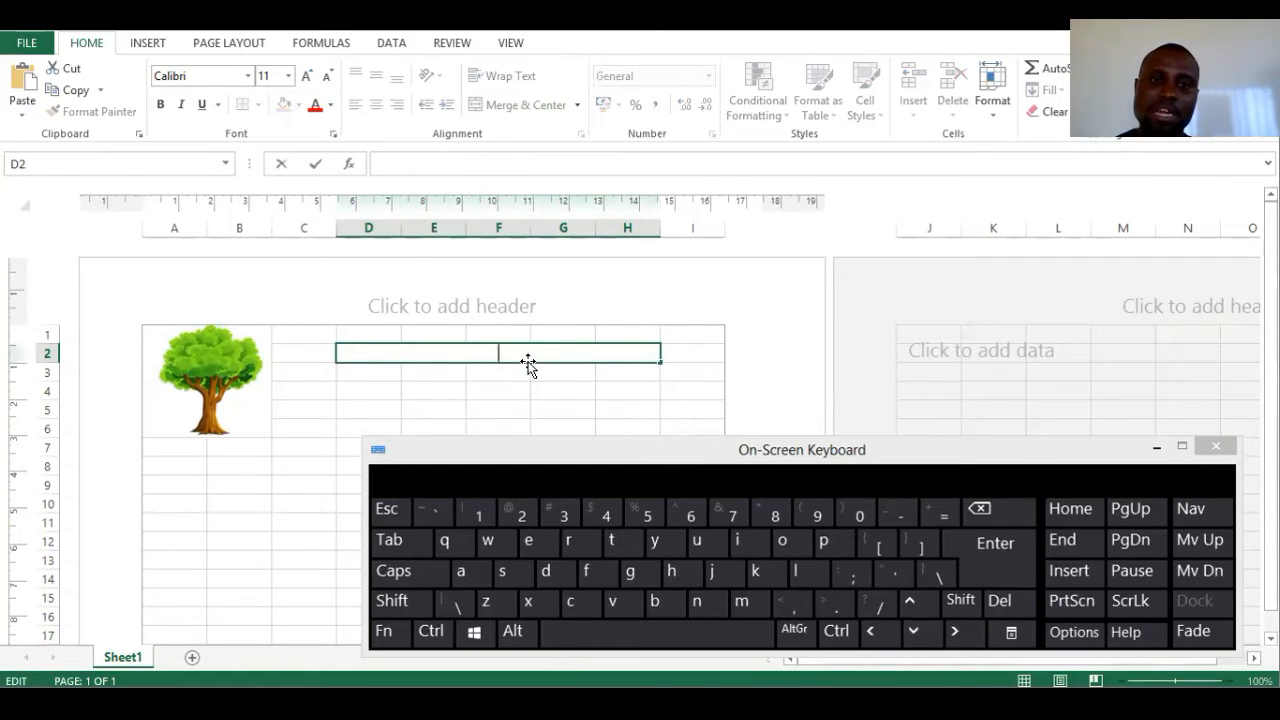
text(Babab)
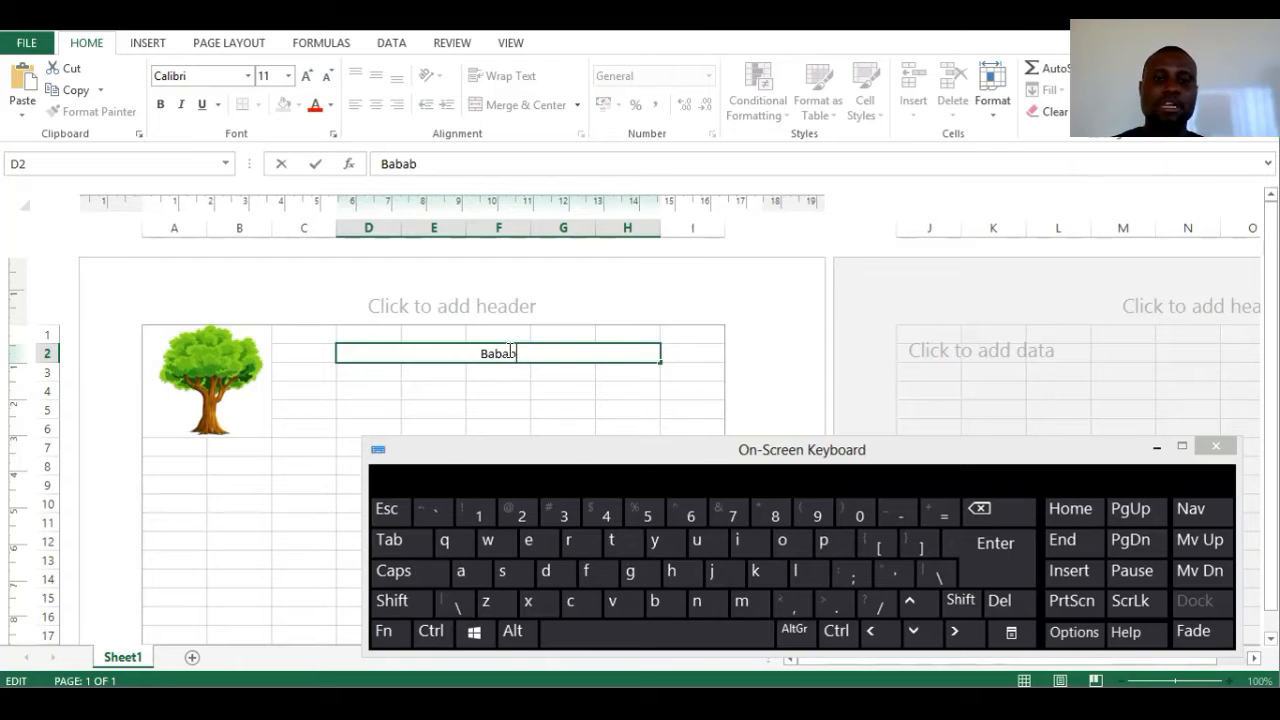
key(BackSpace)
text(dudu Ltd)
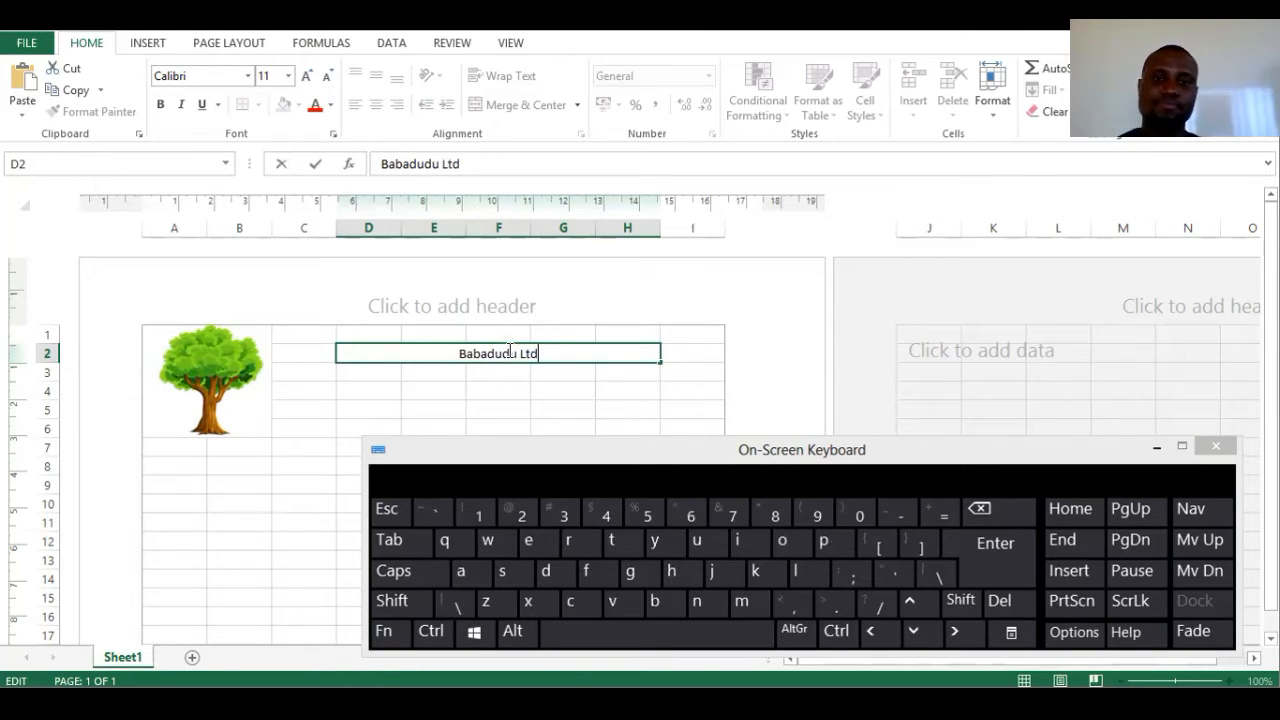
click(555, 389)
click(514, 352)
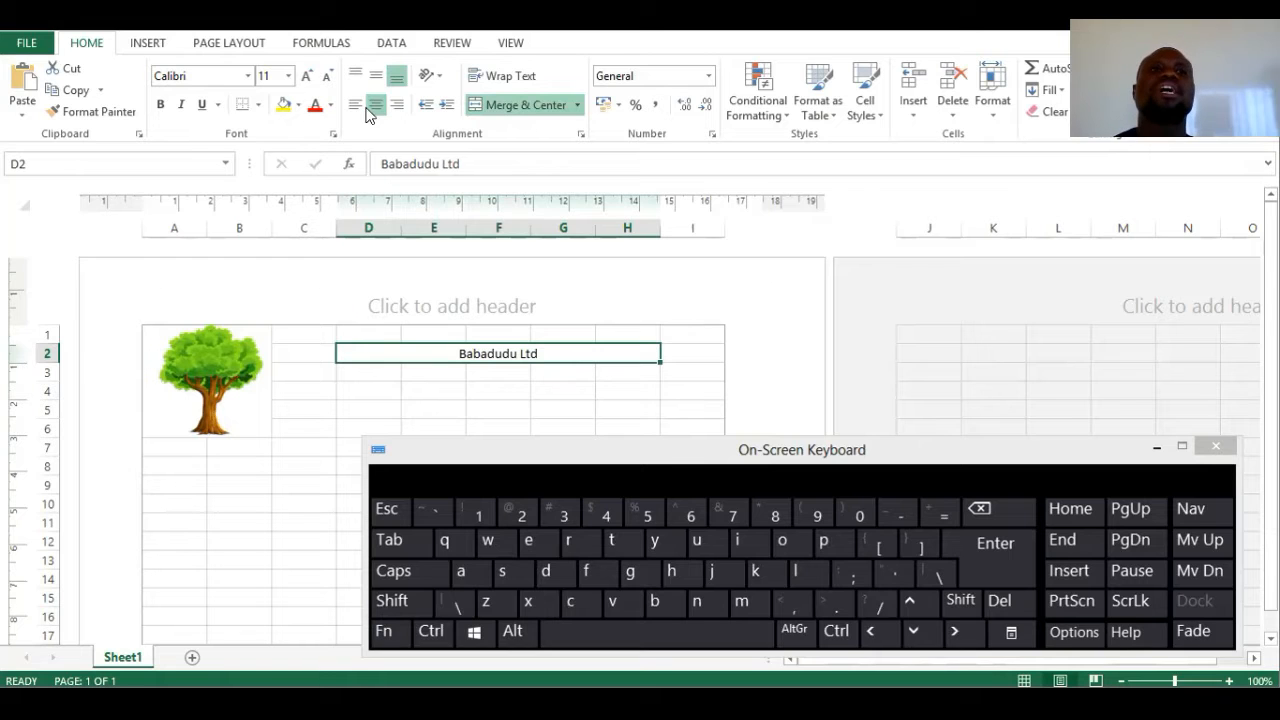
- Enlarge the Babadudu Ltd title to size 28 and set it in the Abeganshi font
click(305, 77)
click(305, 77)
click(305, 77)
click(305, 77)
click(305, 77)
click(305, 77)
click(305, 77)
click(305, 77)
click(305, 77)
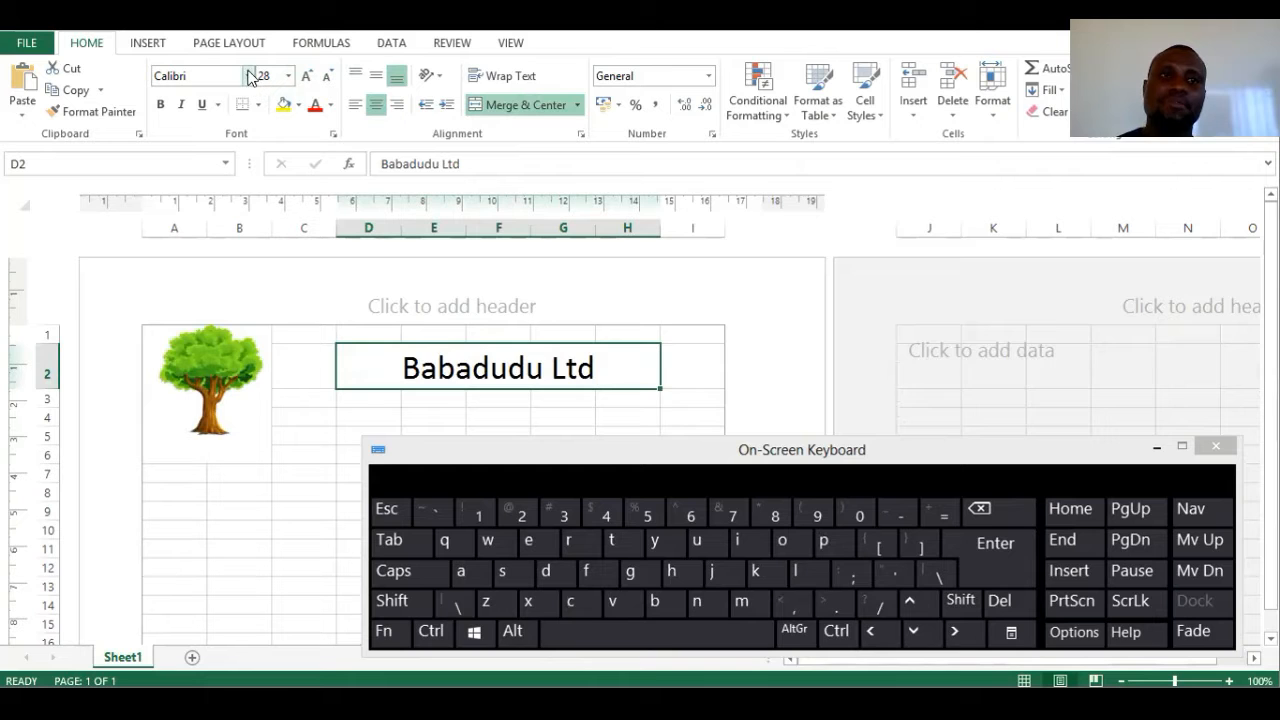
click(248, 77)
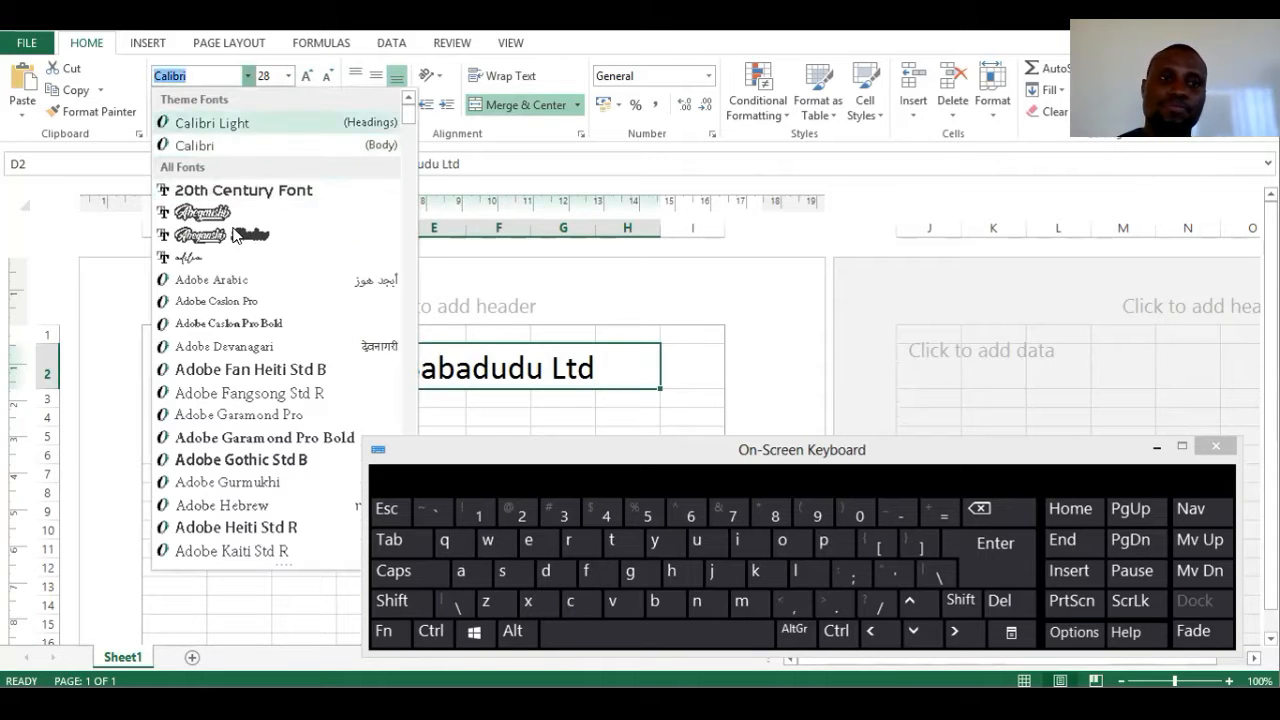
click(228, 215)
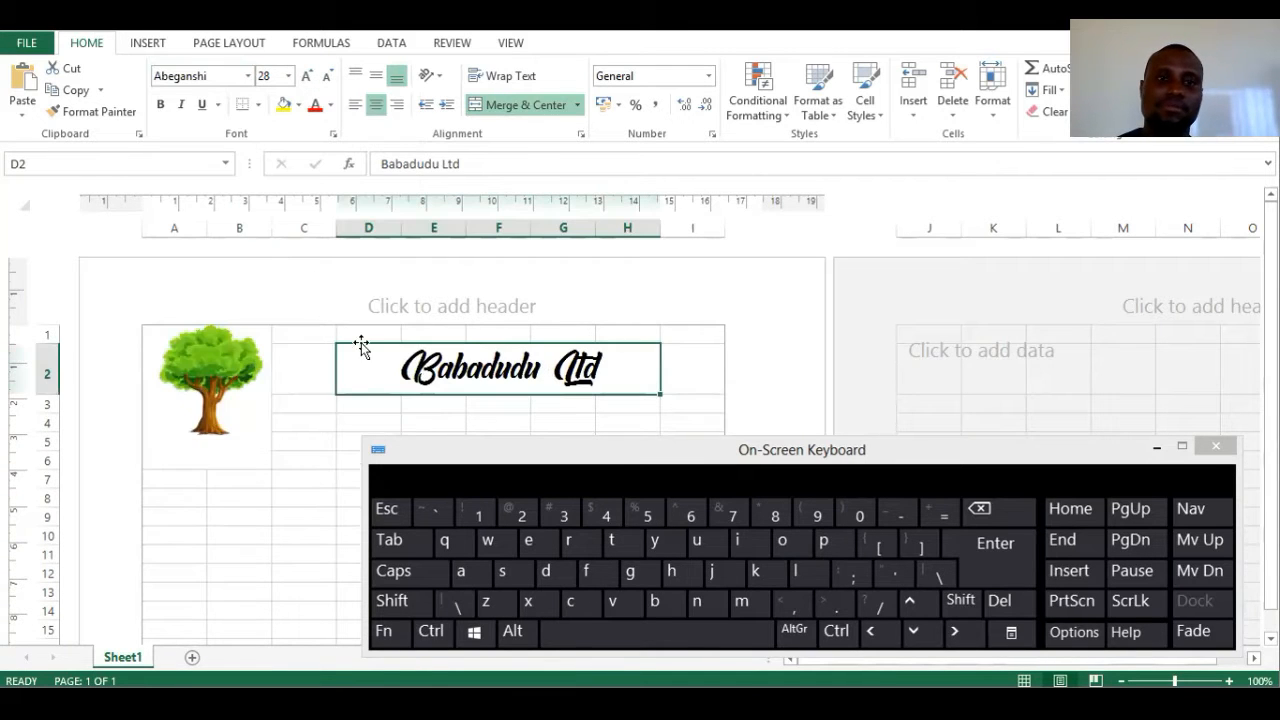
- Give the title cell a light grey fill and grey font colour
click(299, 105)
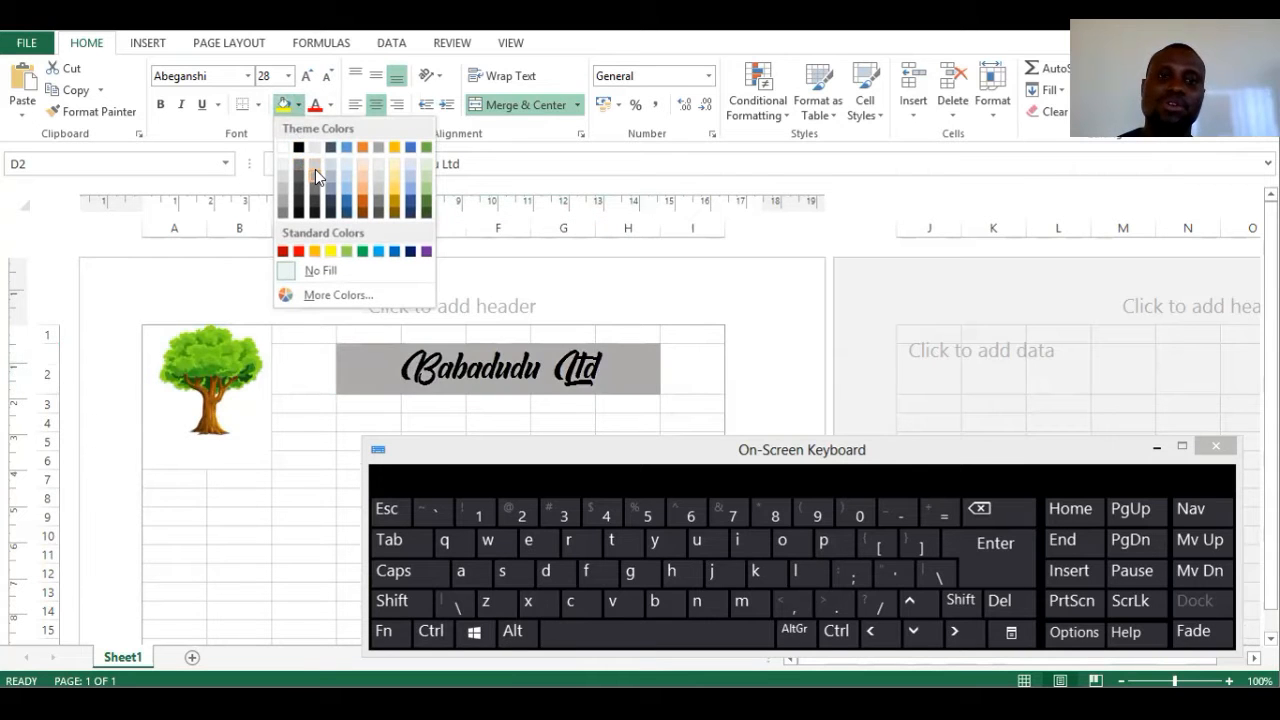
click(323, 173)
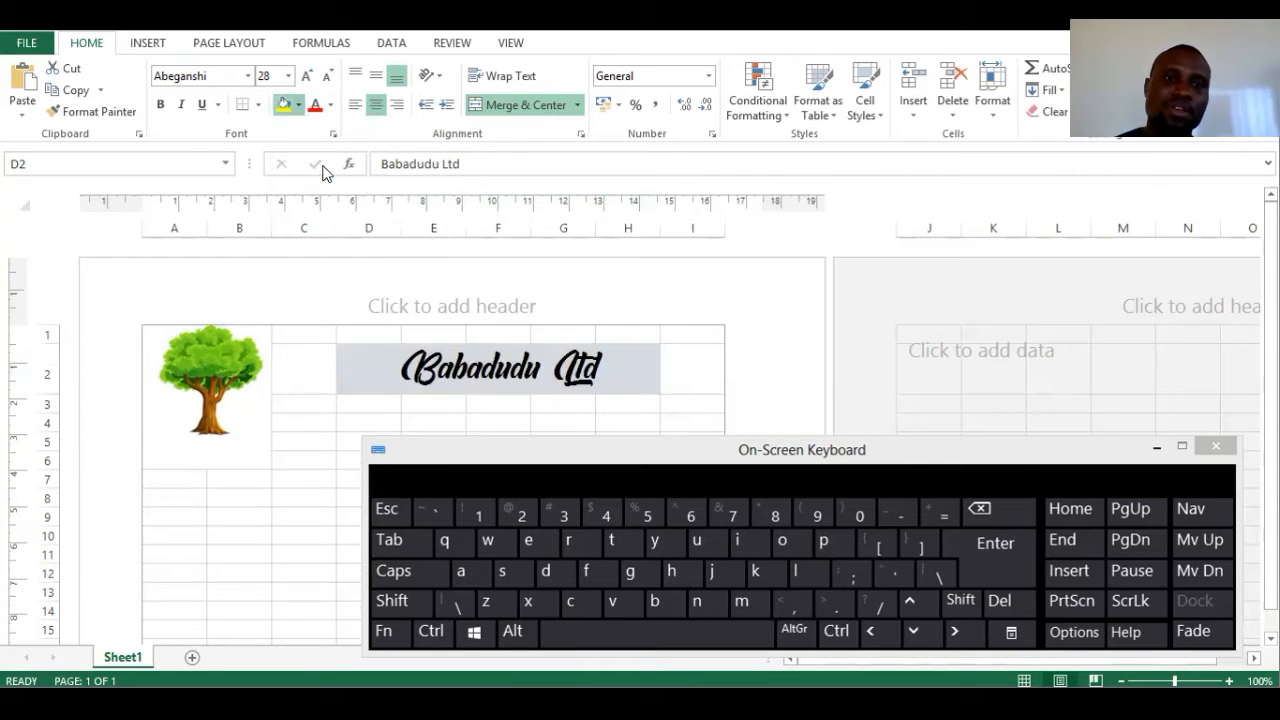
click(330, 106)
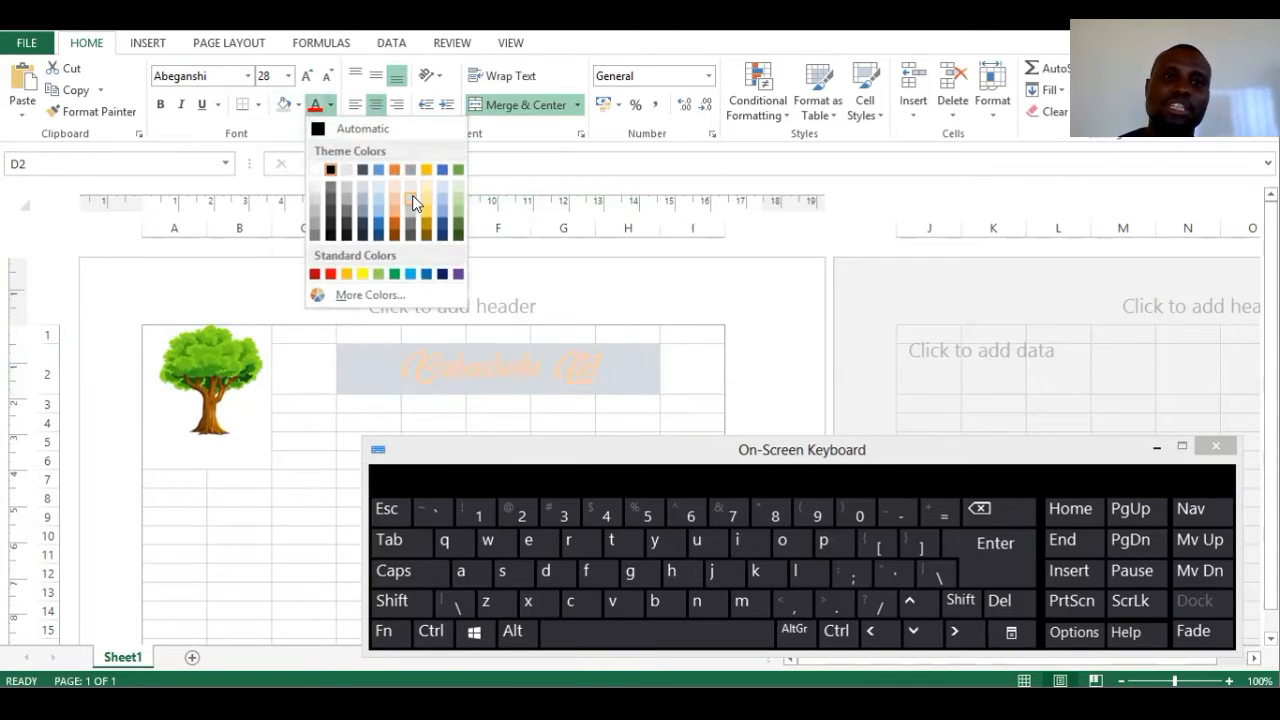
click(345, 212)
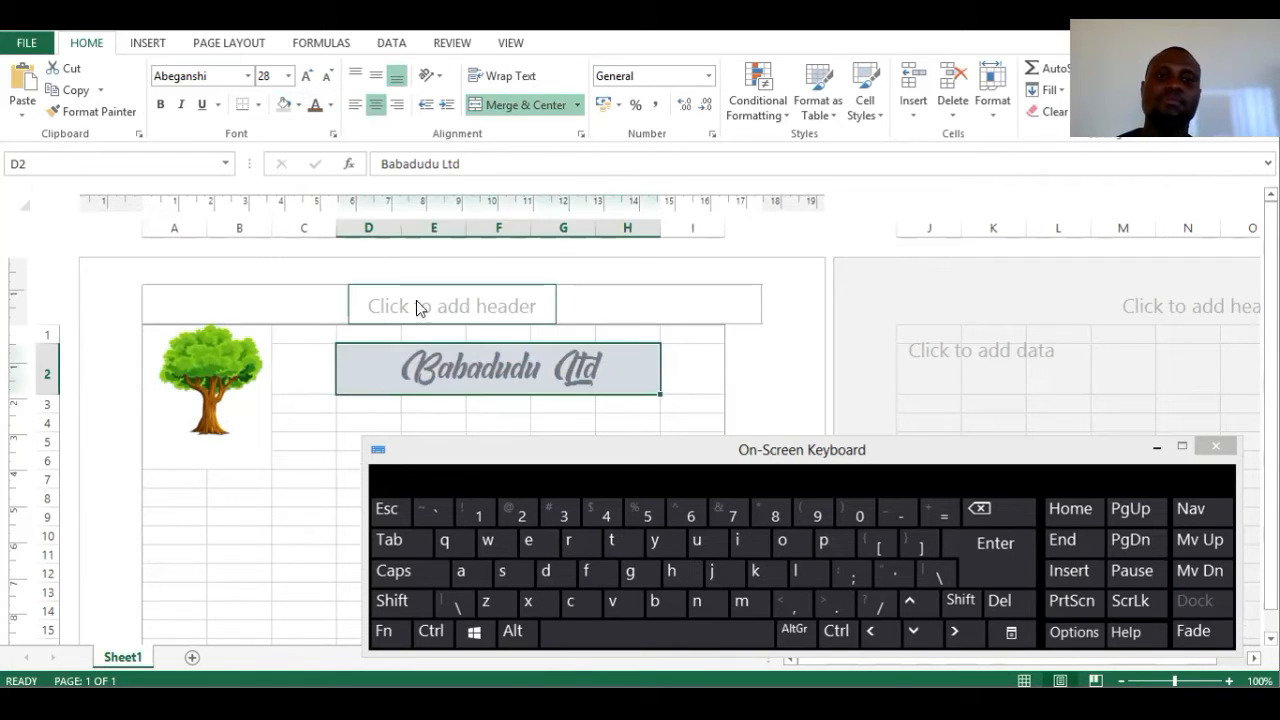
click(368, 404)
click(439, 360)
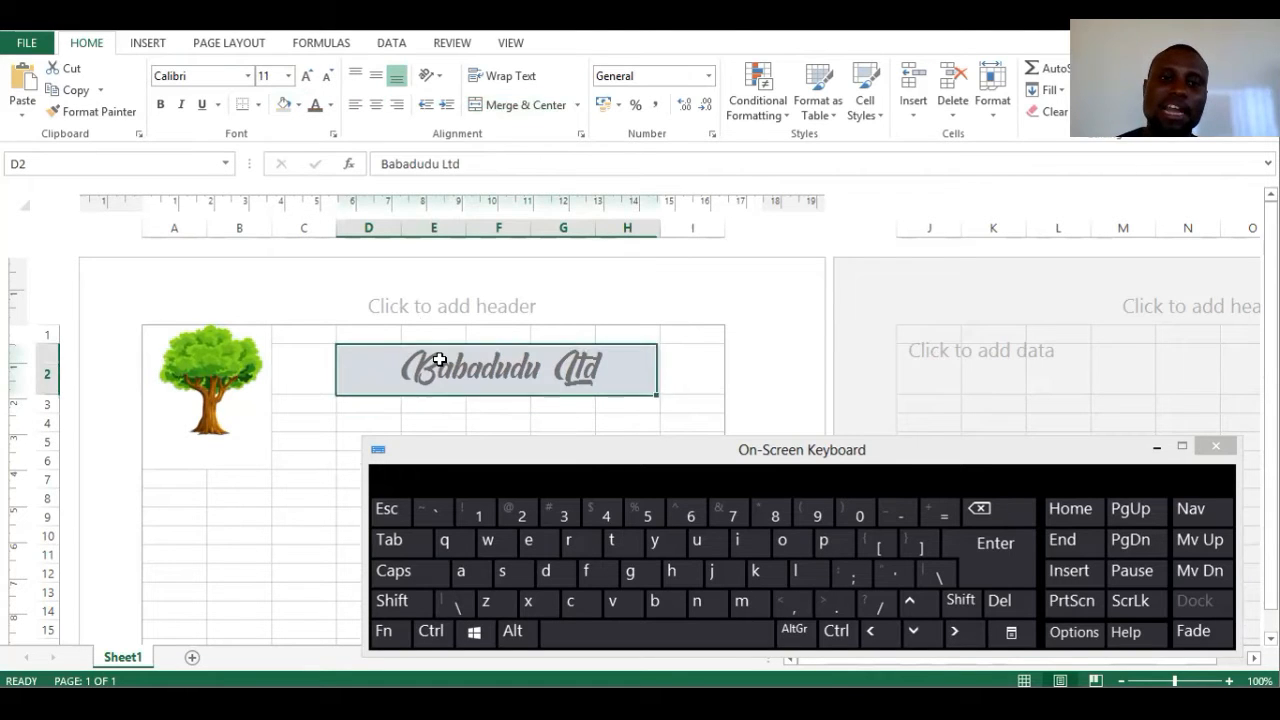
double_click(441, 360)
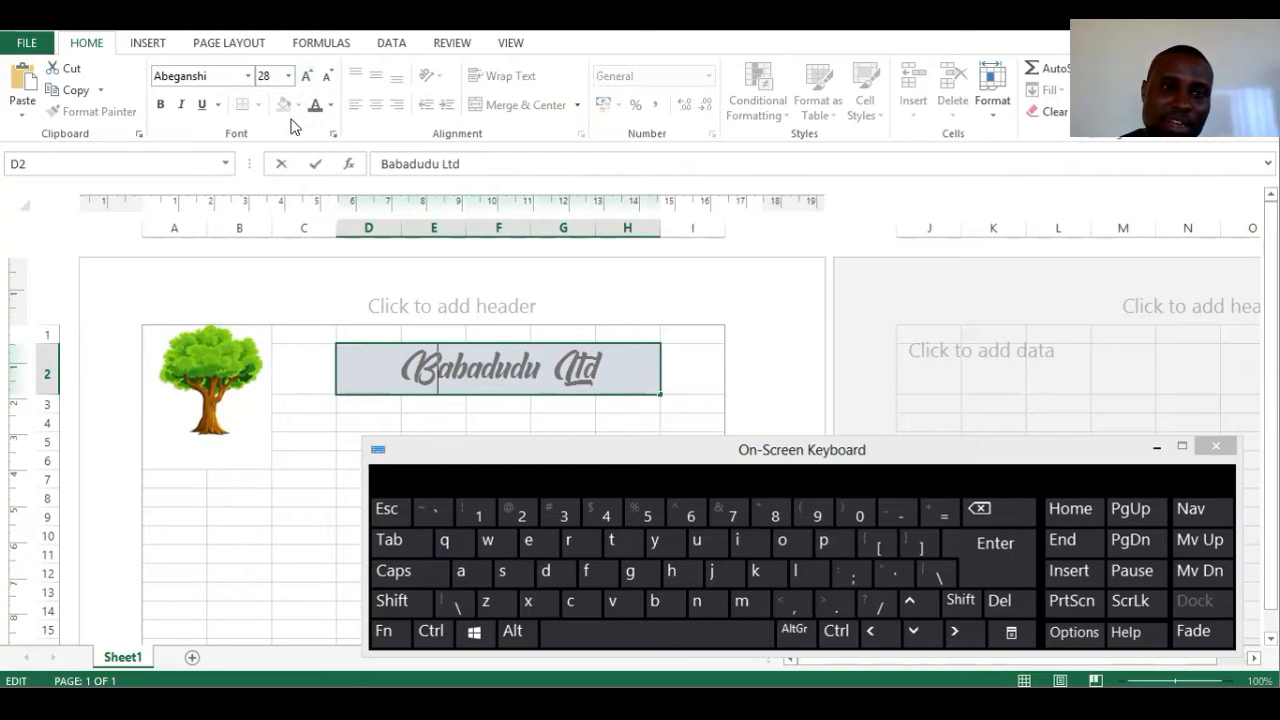
click(247, 76)
click(211, 146)
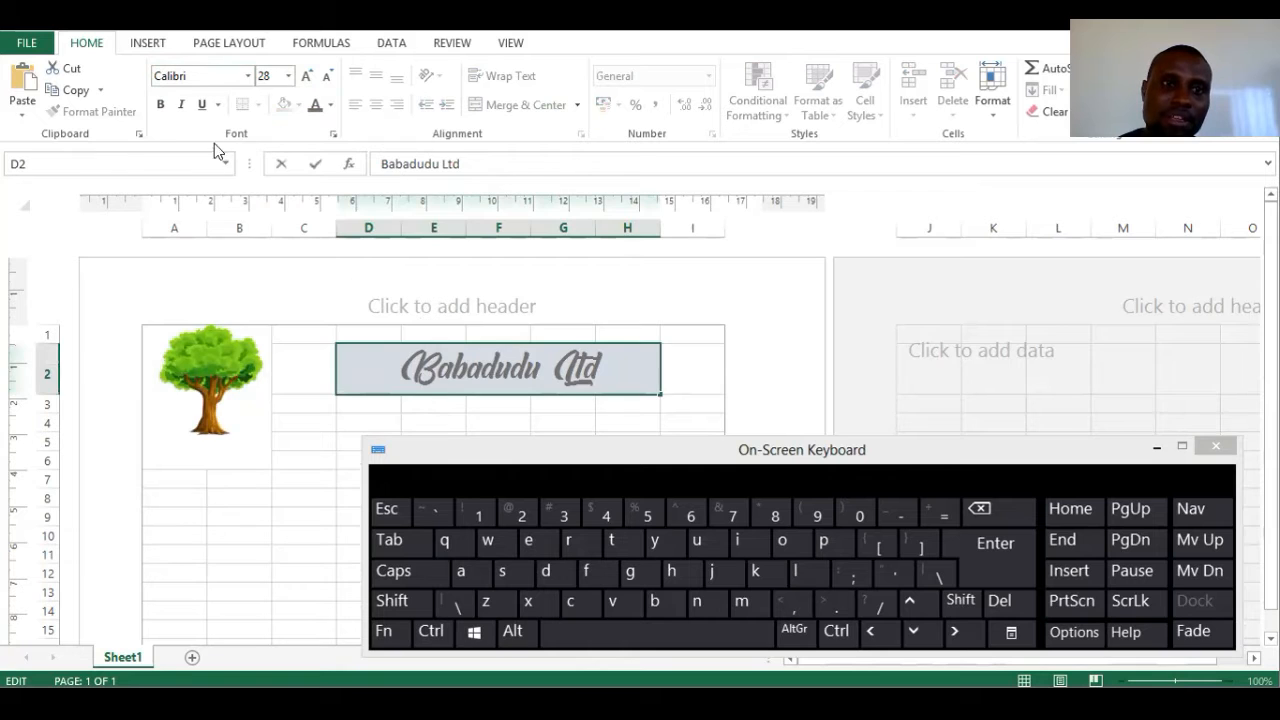
click(247, 76)
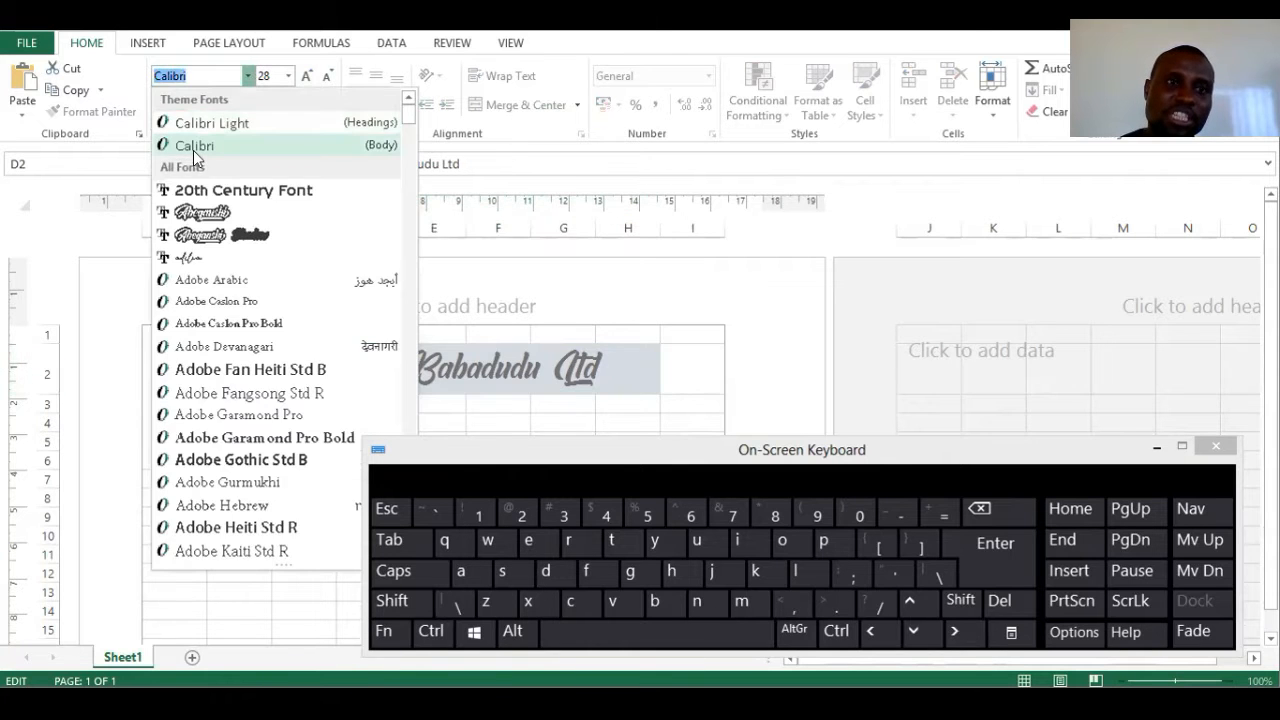
click(195, 148)
click(250, 76)
key(Escape)
click(413, 403)
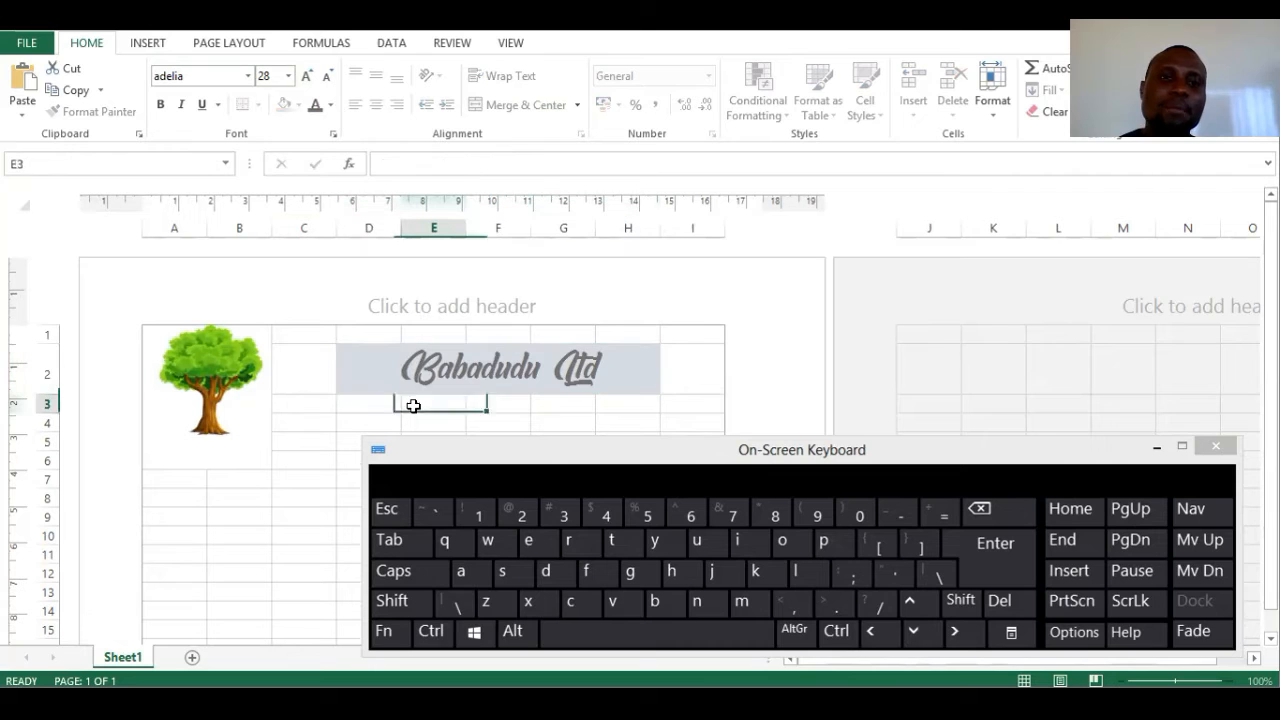
click(387, 389)
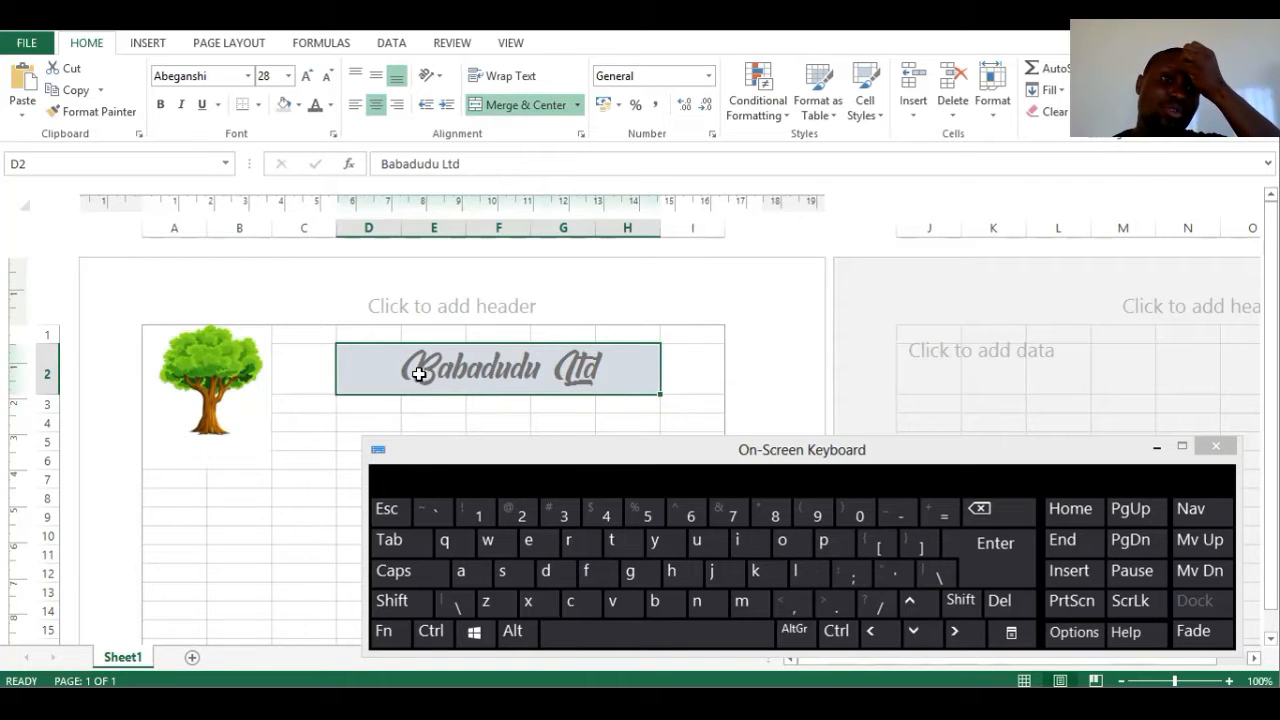
click(298, 104)
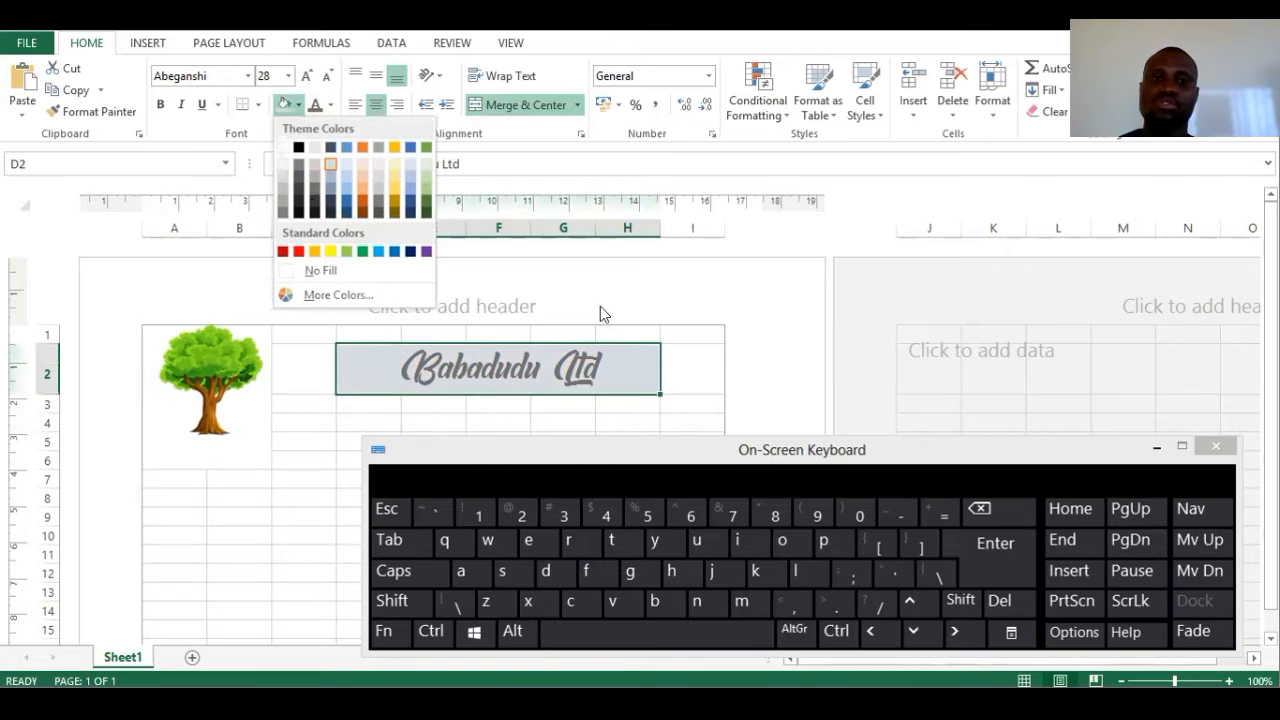
click(458, 382)
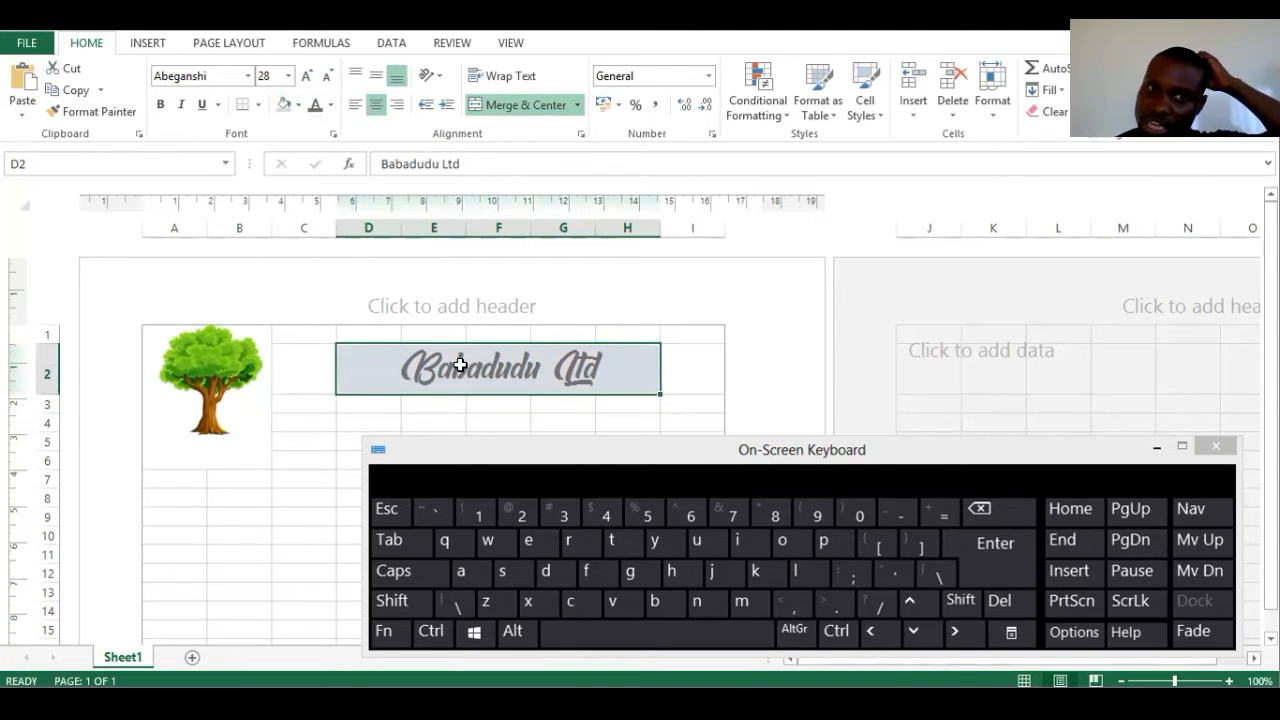
double_click(463, 368)
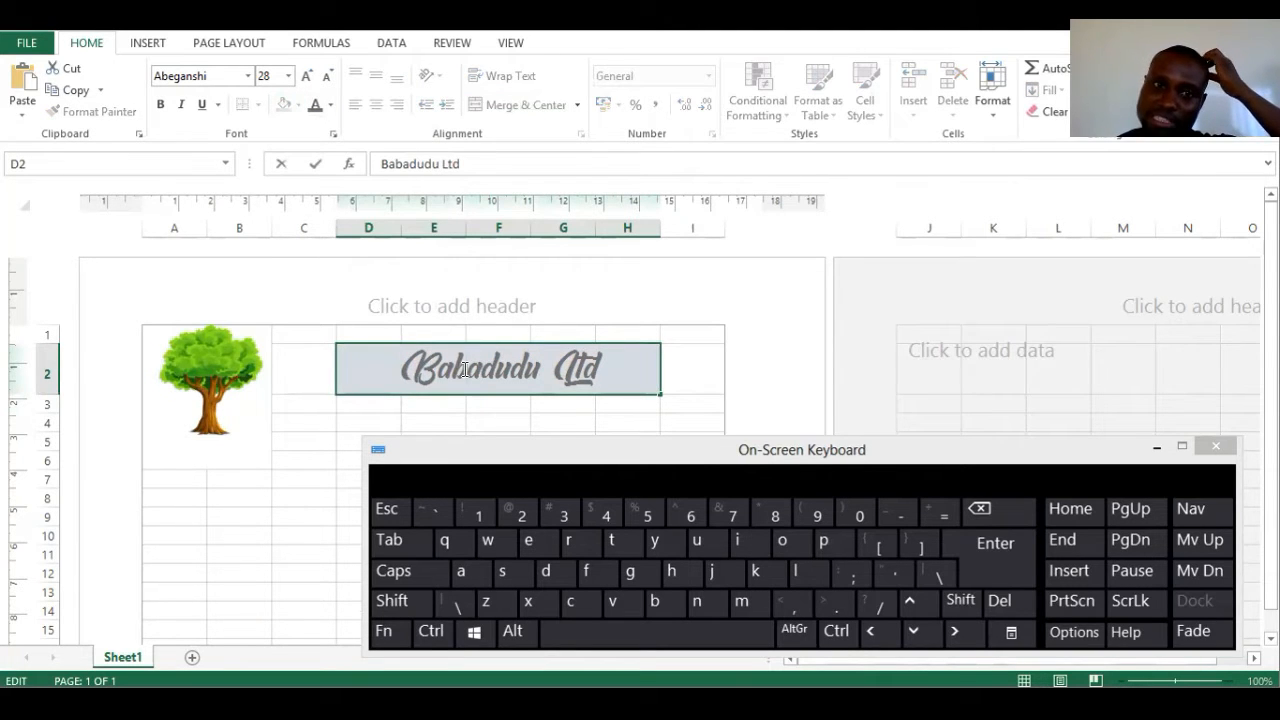
click(484, 402)
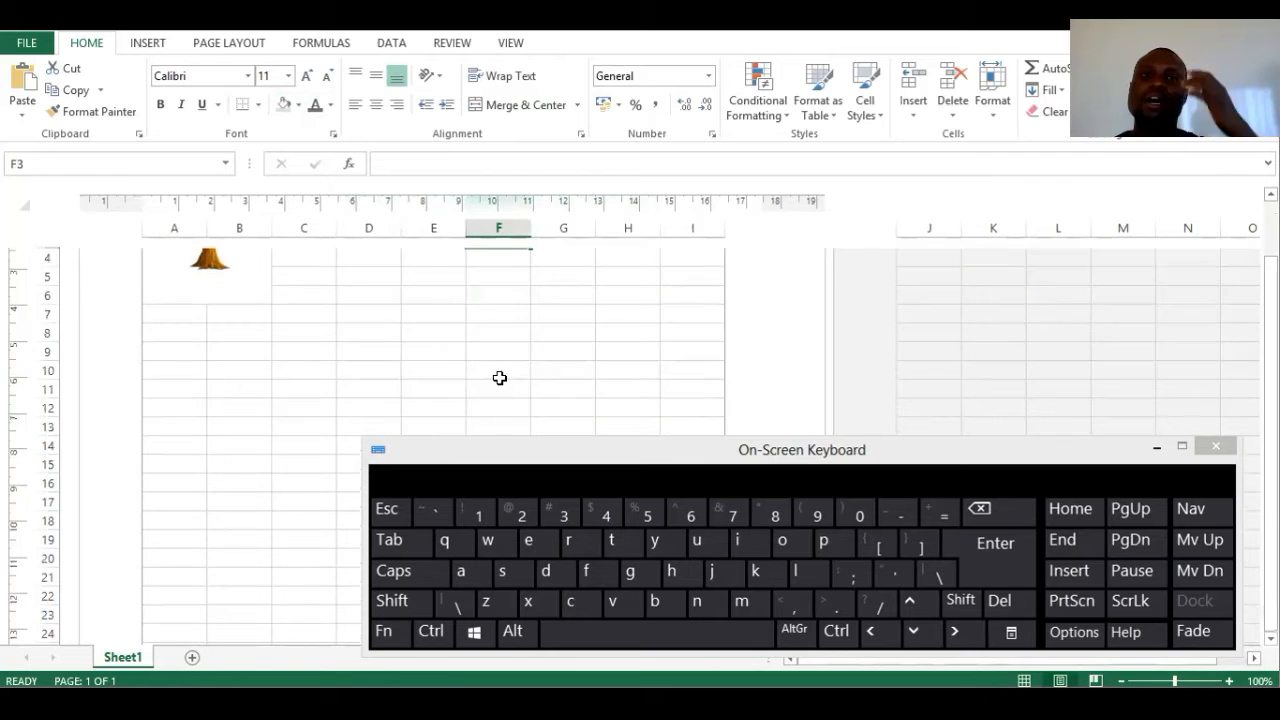
- Merge and centre cells D3 through H3 for the address line
click(587, 456)
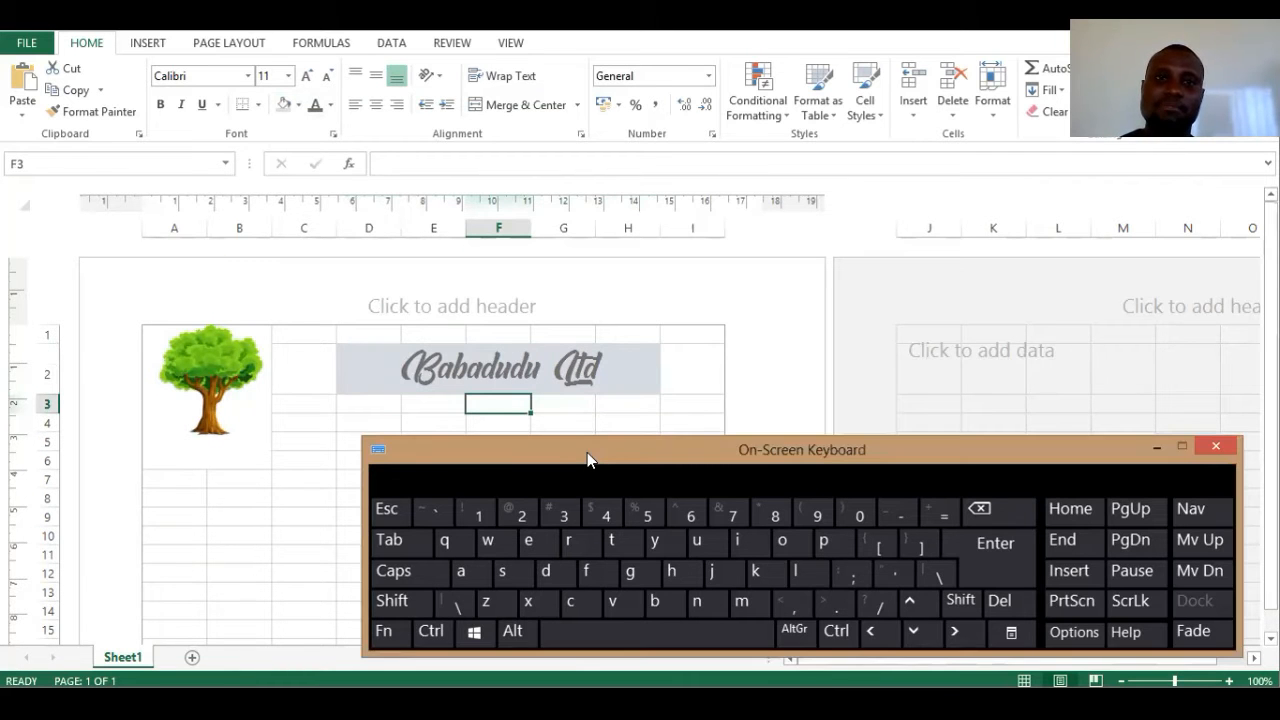
drag(587, 452, 440, 114)
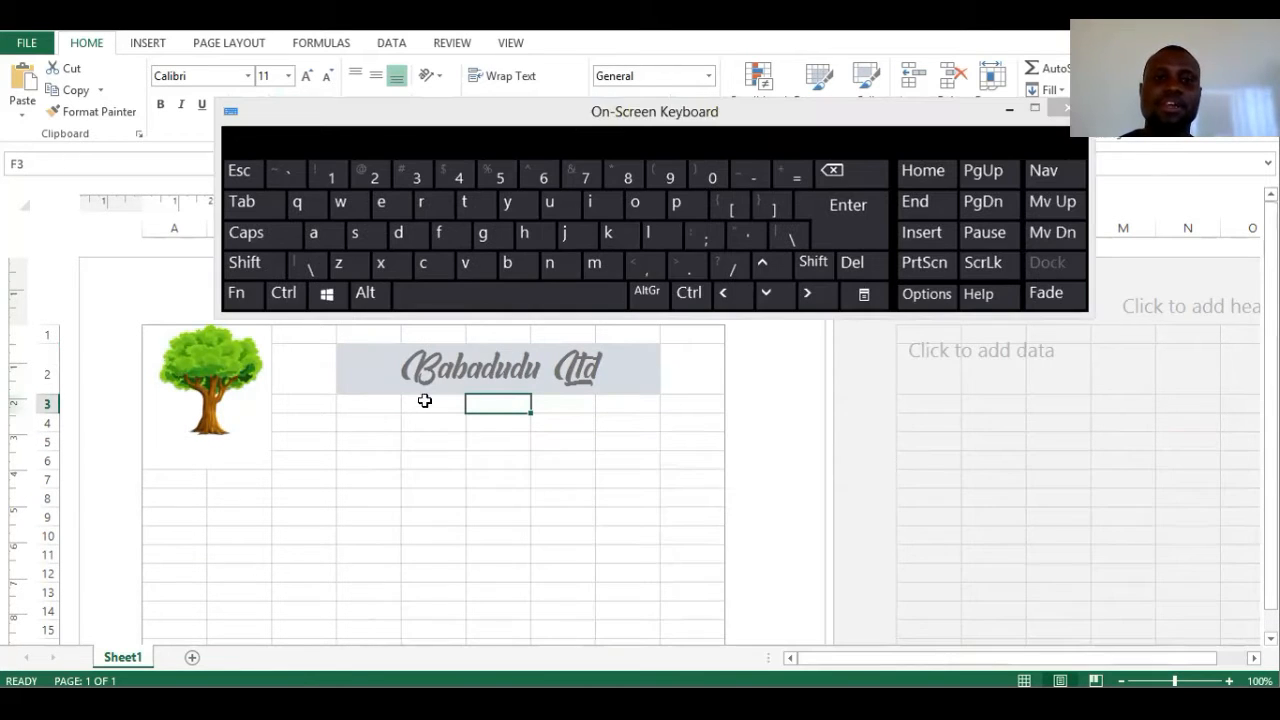
click(372, 404)
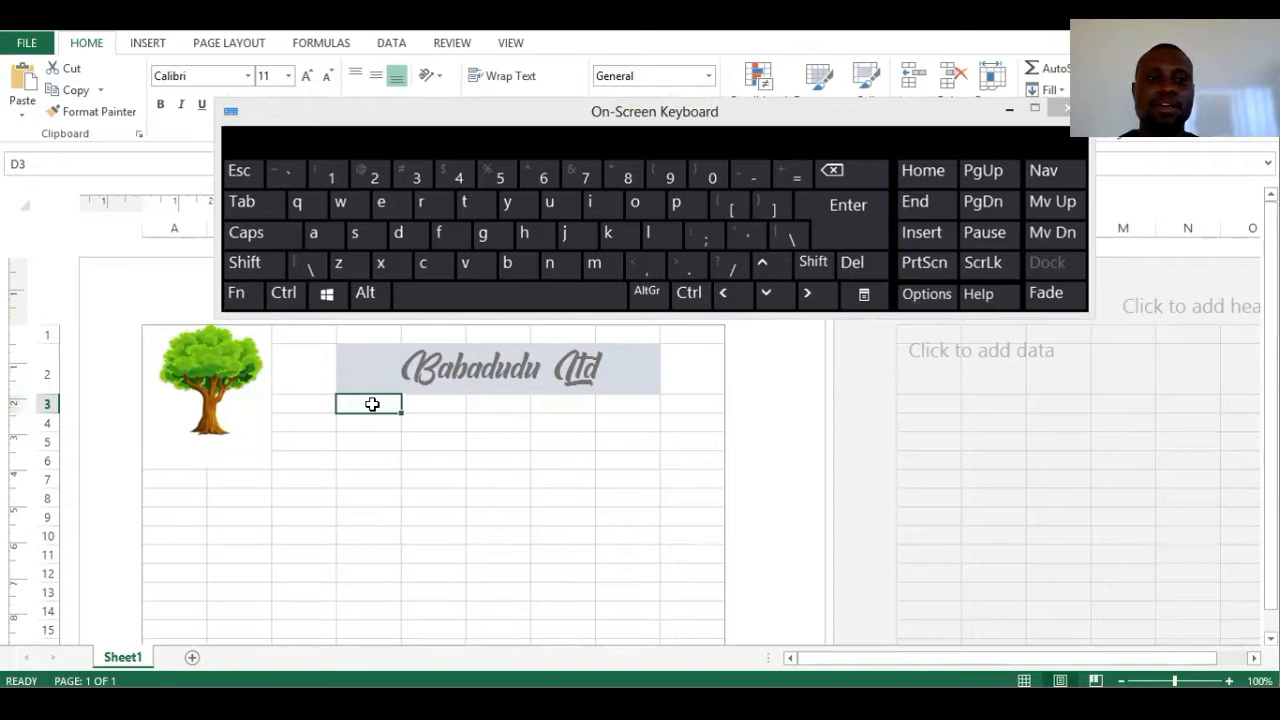
click(245, 262)
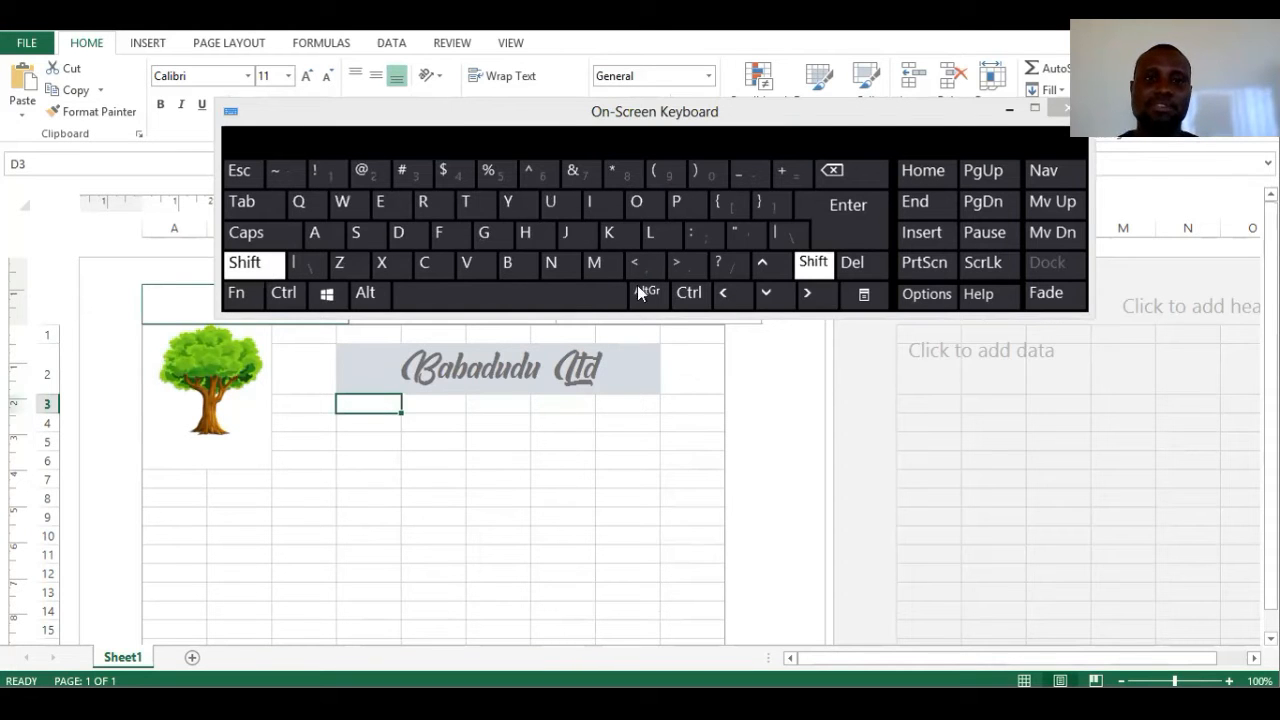
click(812, 297)
click(812, 297)
click(812, 297)
click(812, 297)
click(813, 262)
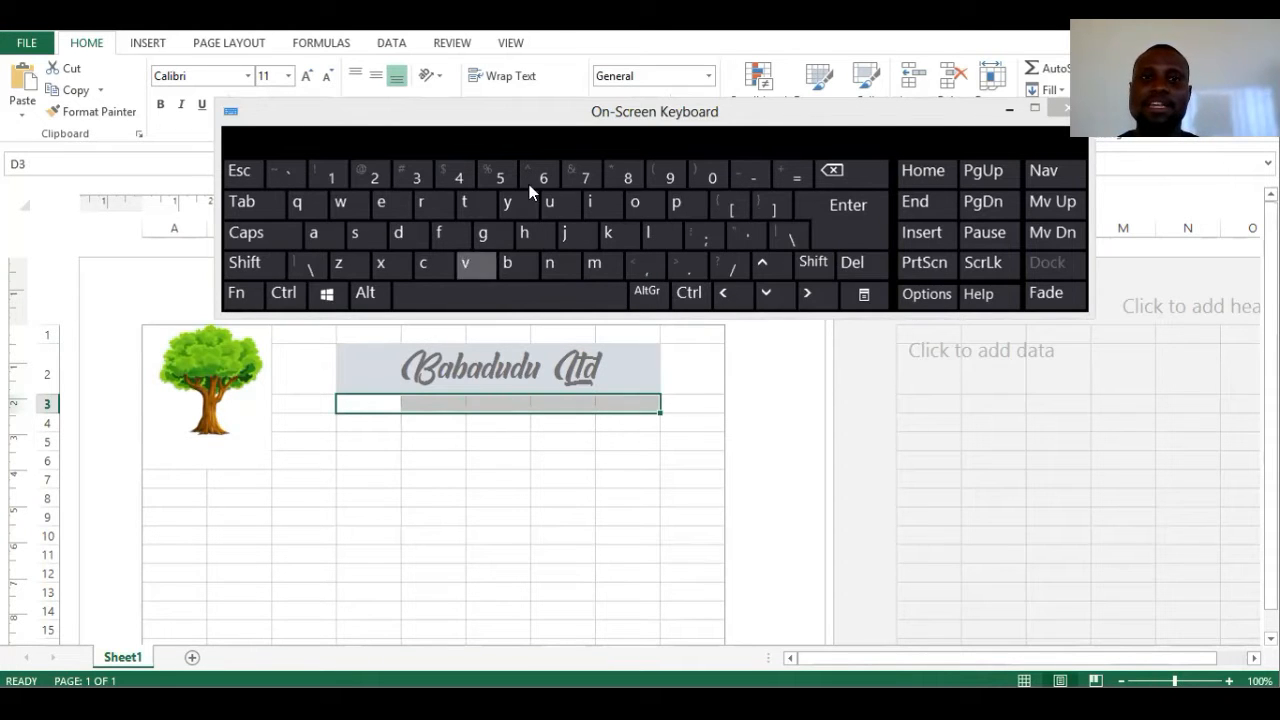
drag(560, 115, 537, 486)
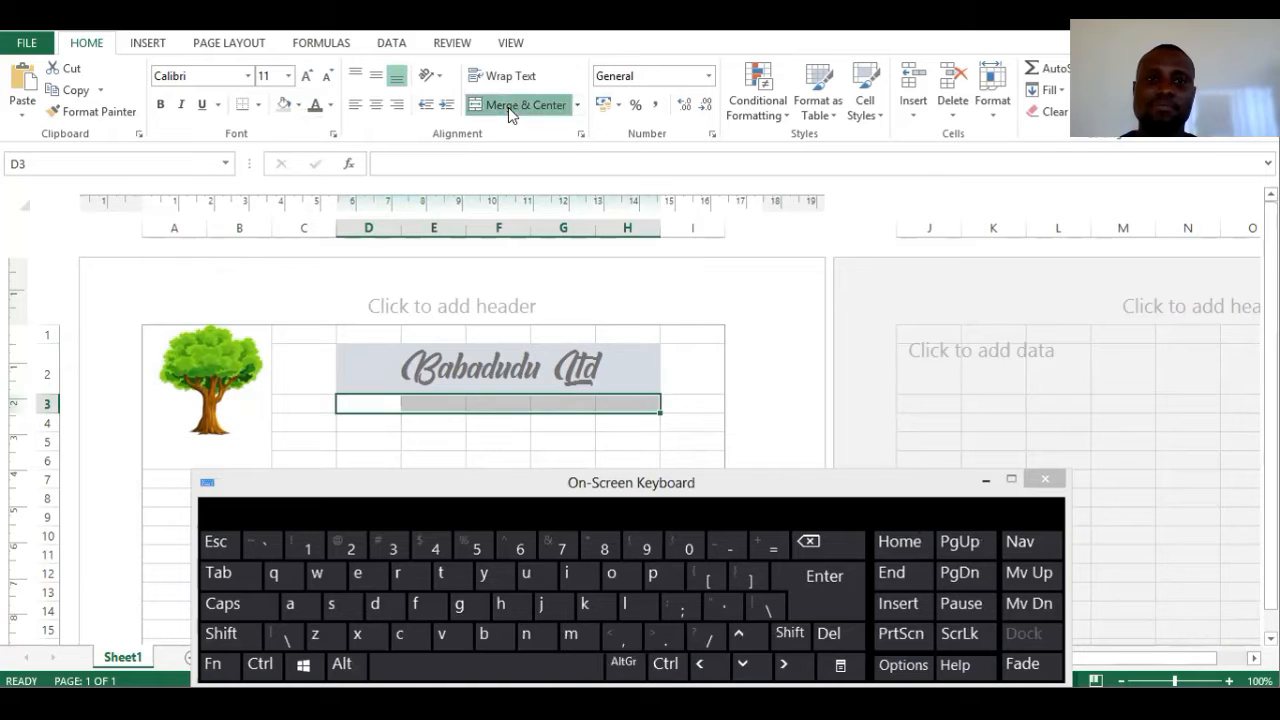
click(514, 105)
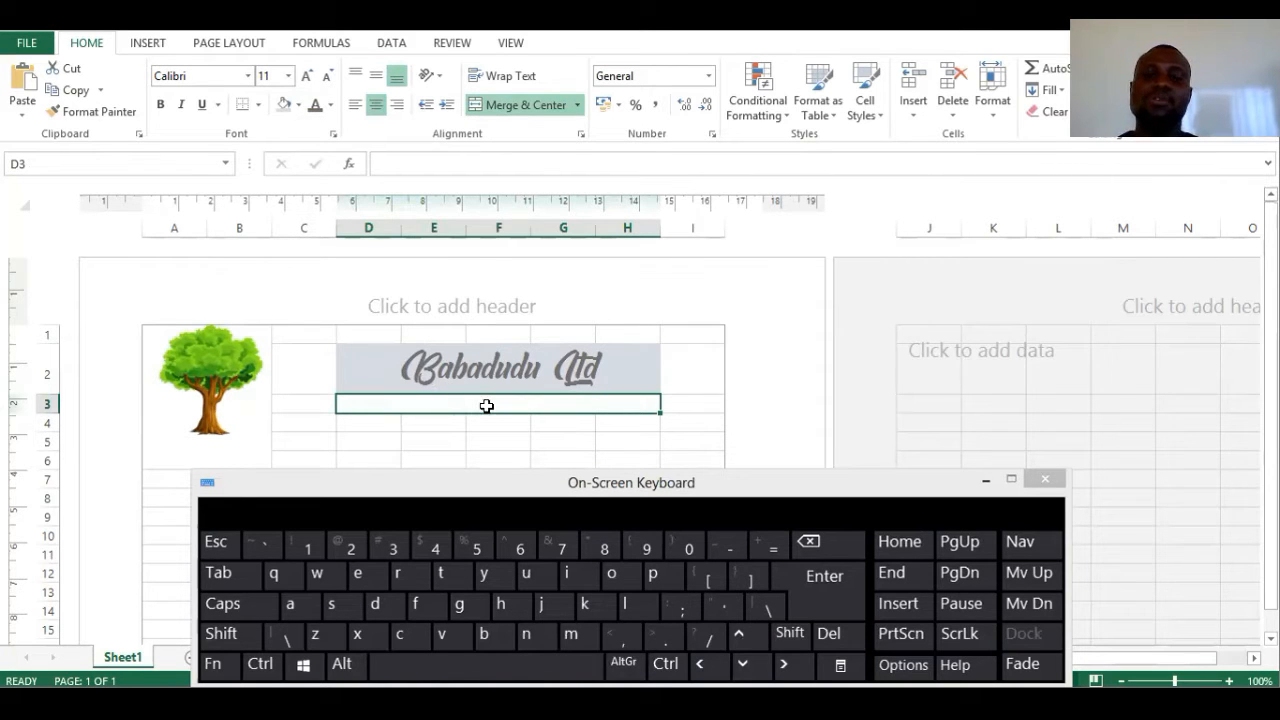
double_click(486, 401)
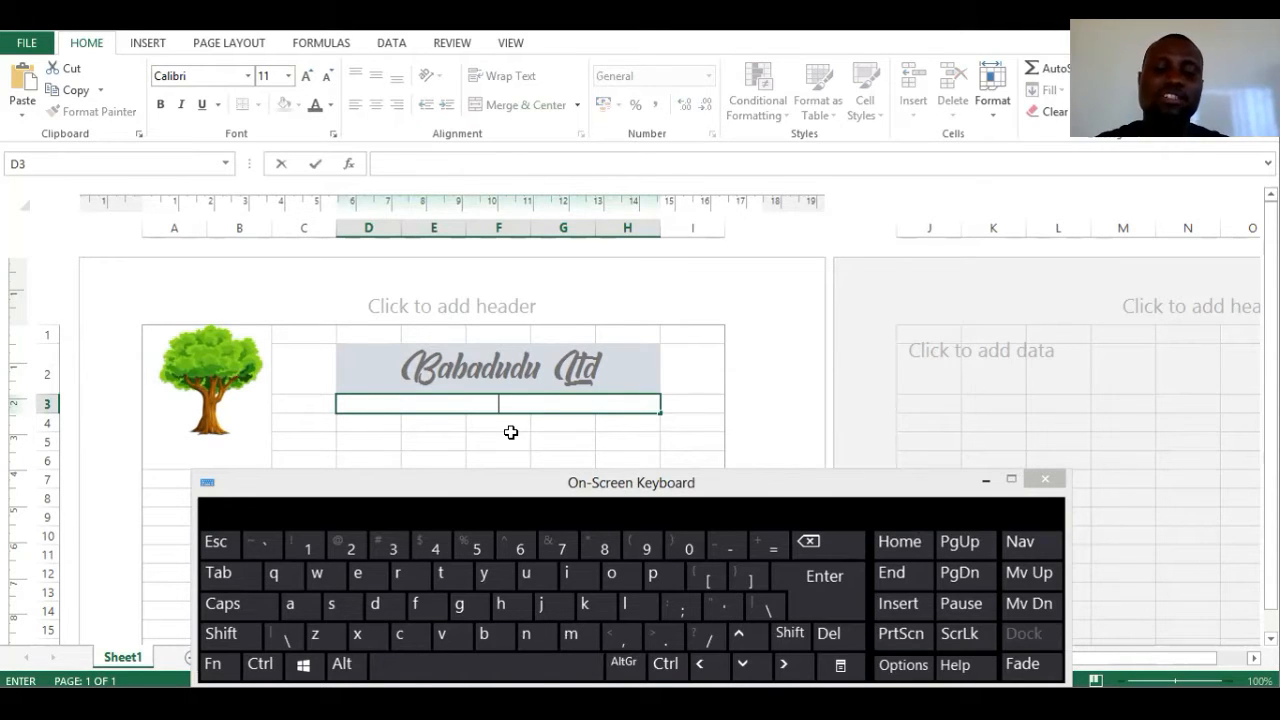
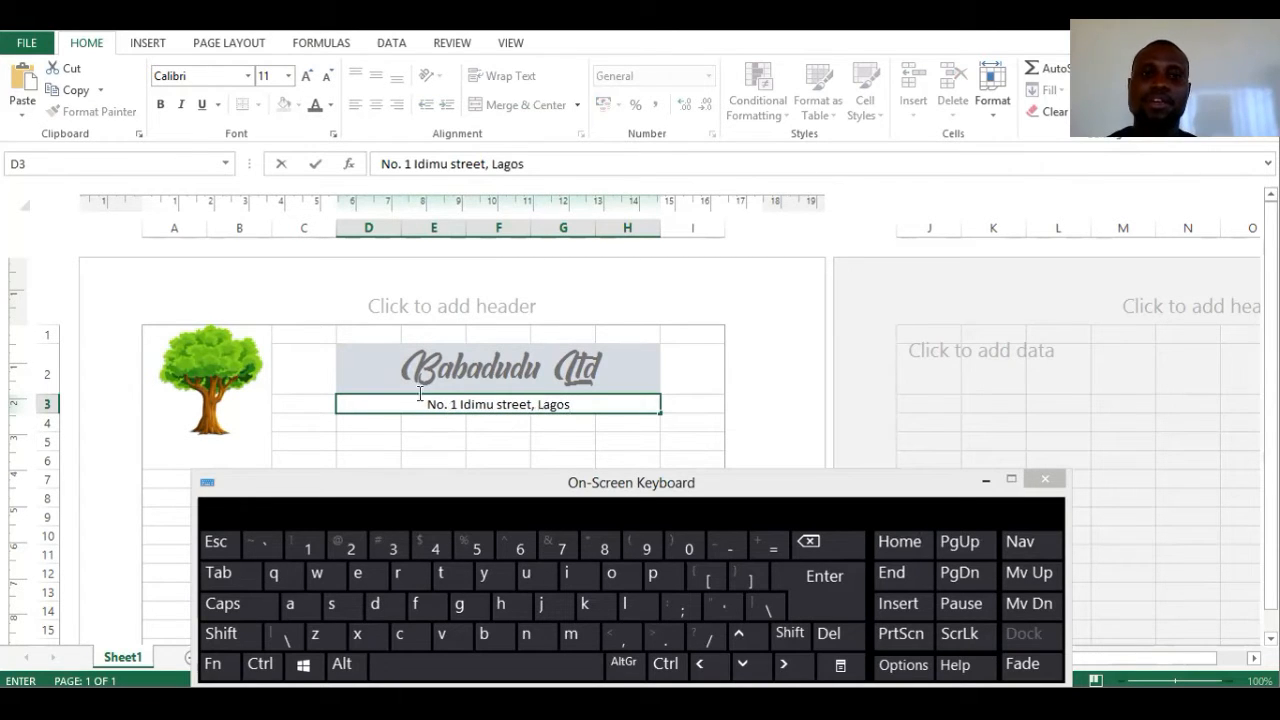
click(538, 421)
click(600, 408)
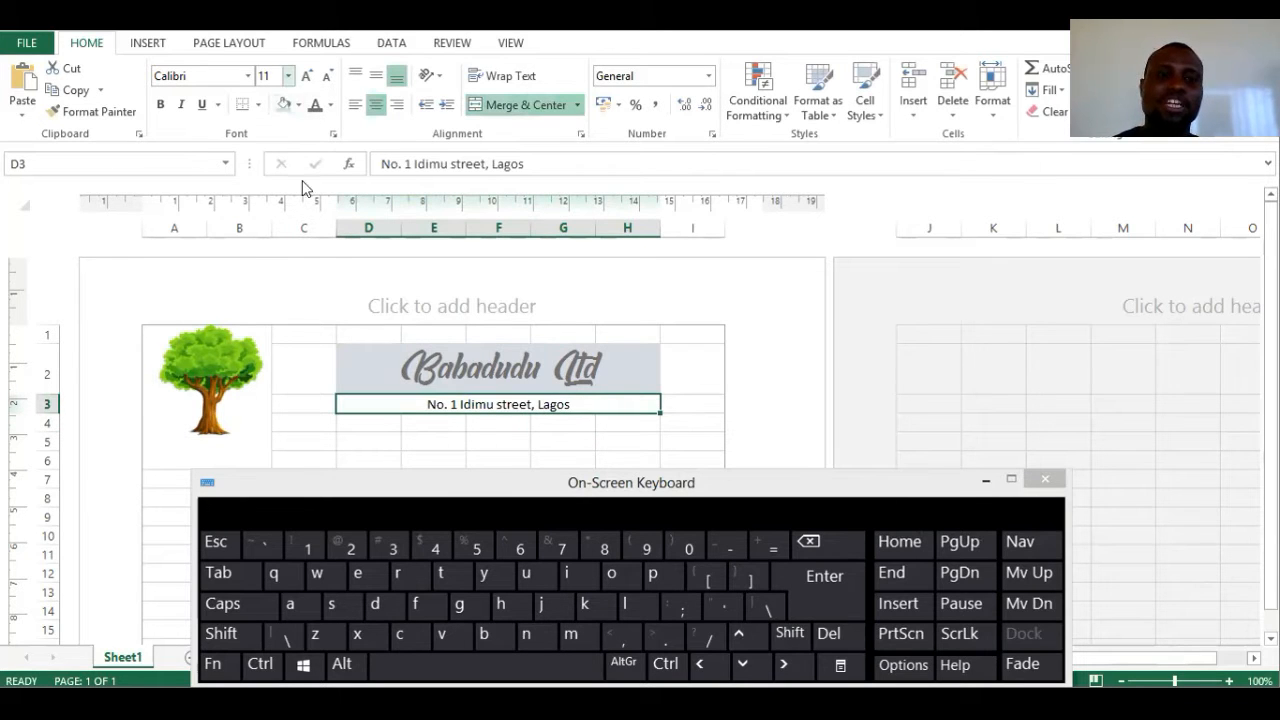
click(288, 75)
click(267, 187)
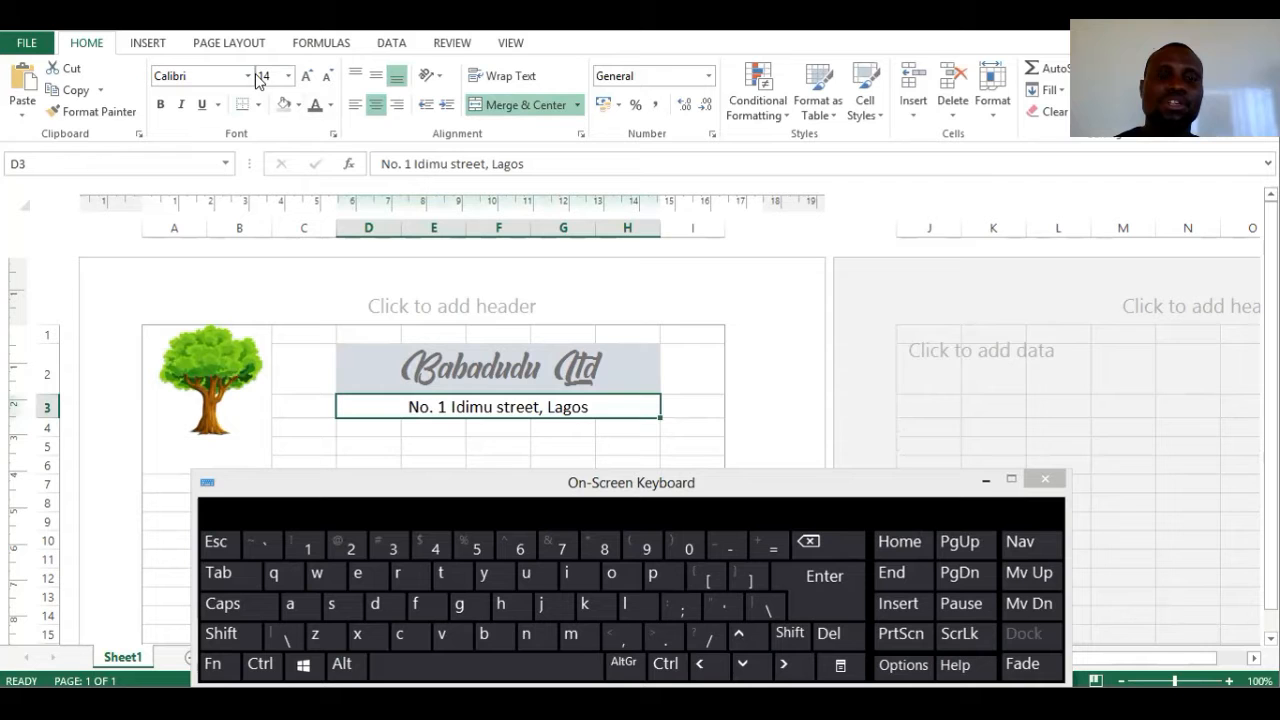
click(248, 75)
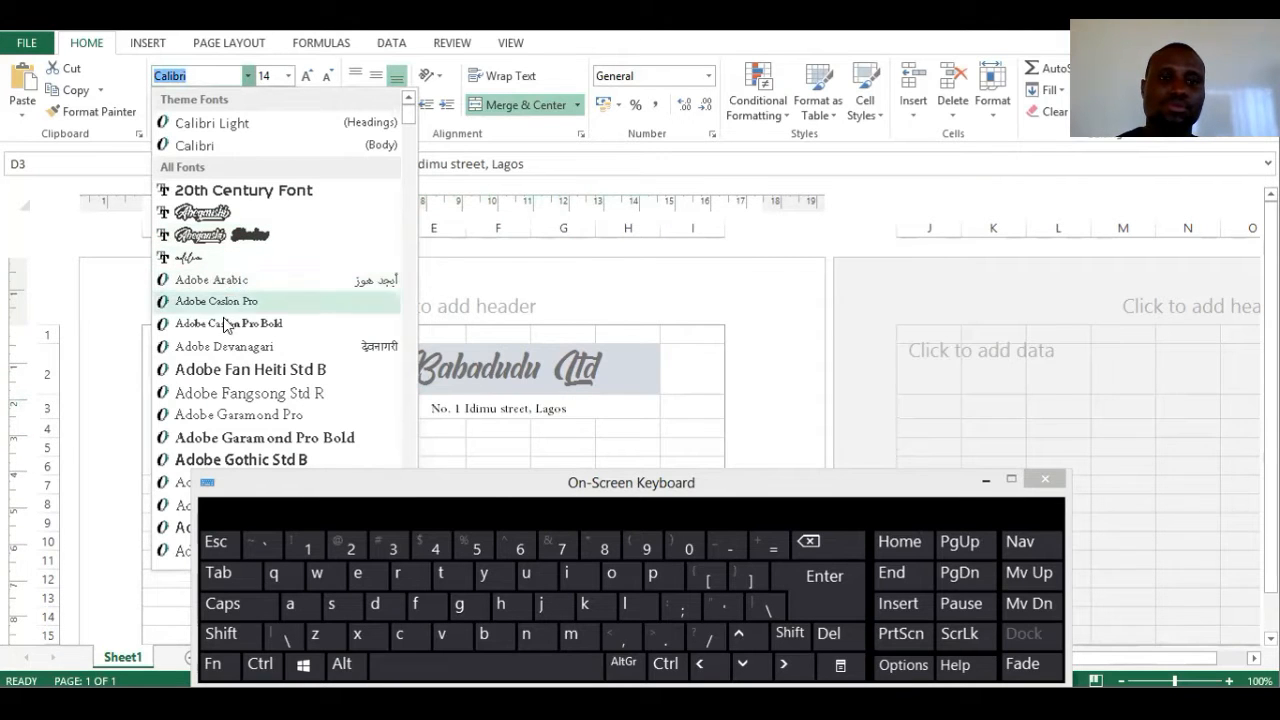
scroll(240, 387, down, 1)
scroll(240, 387, down, 1)
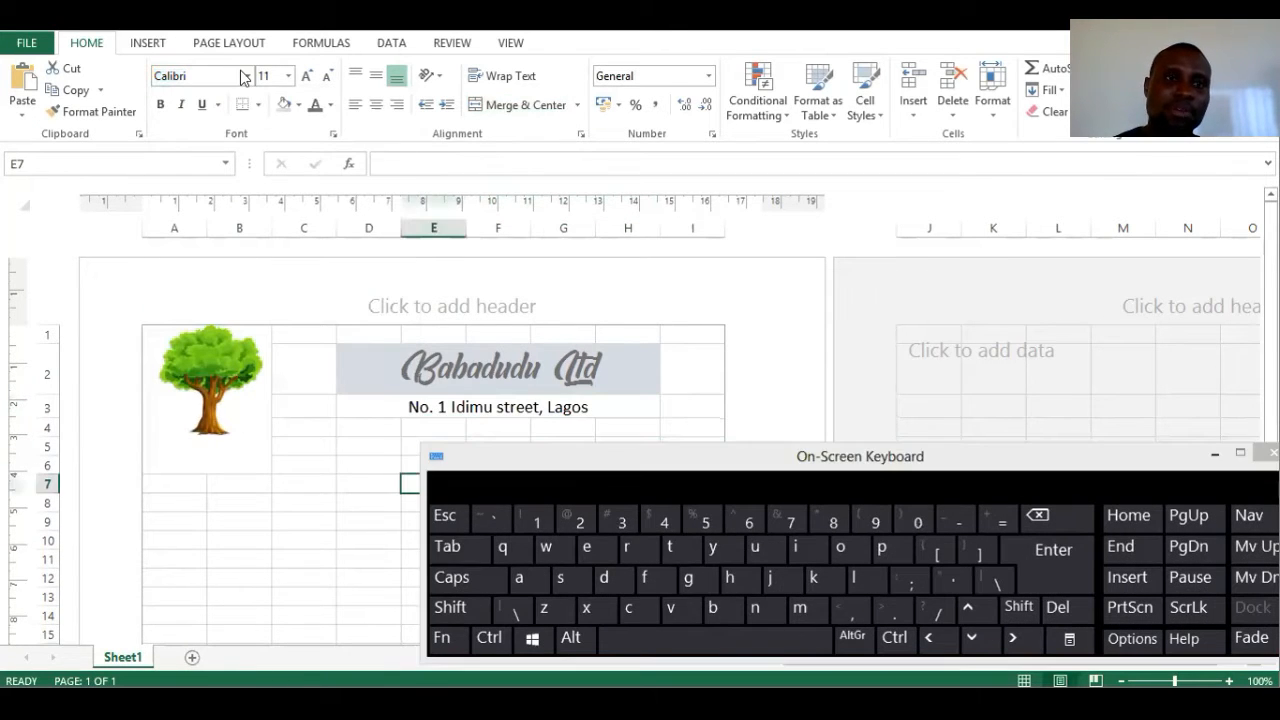
click(248, 76)
scroll(225, 374, down, 6)
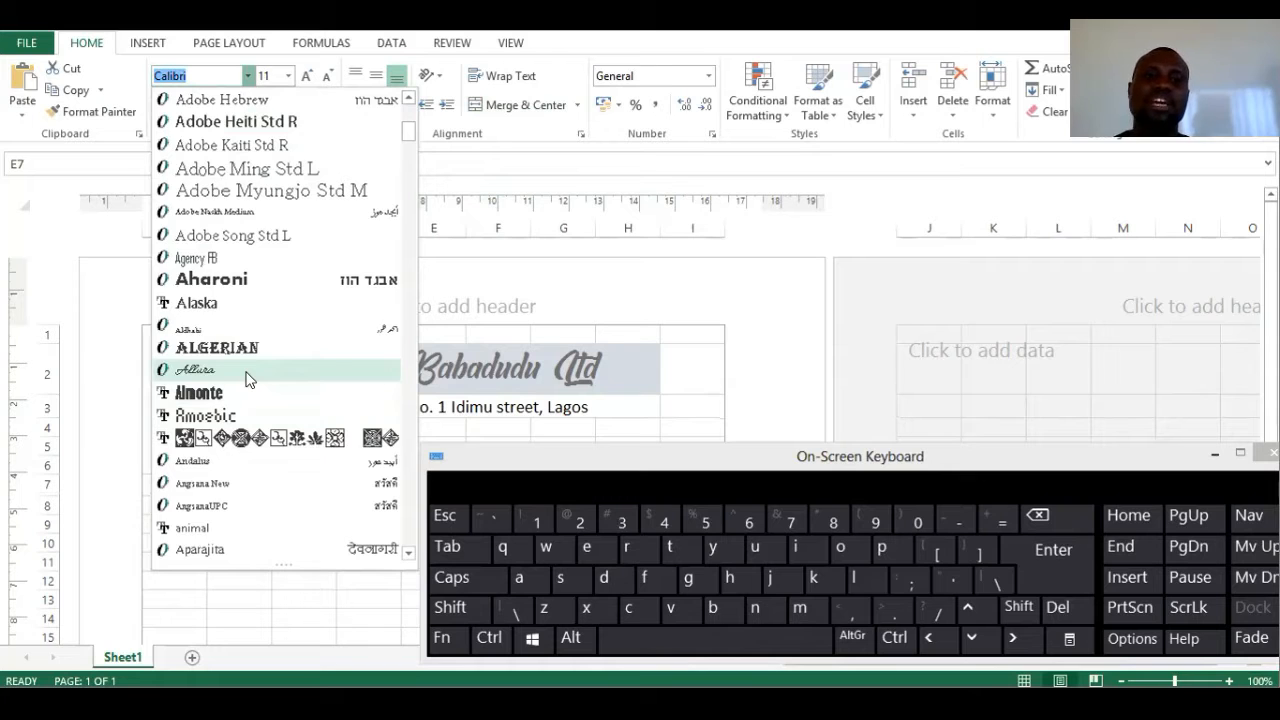
click(248, 378)
click(394, 410)
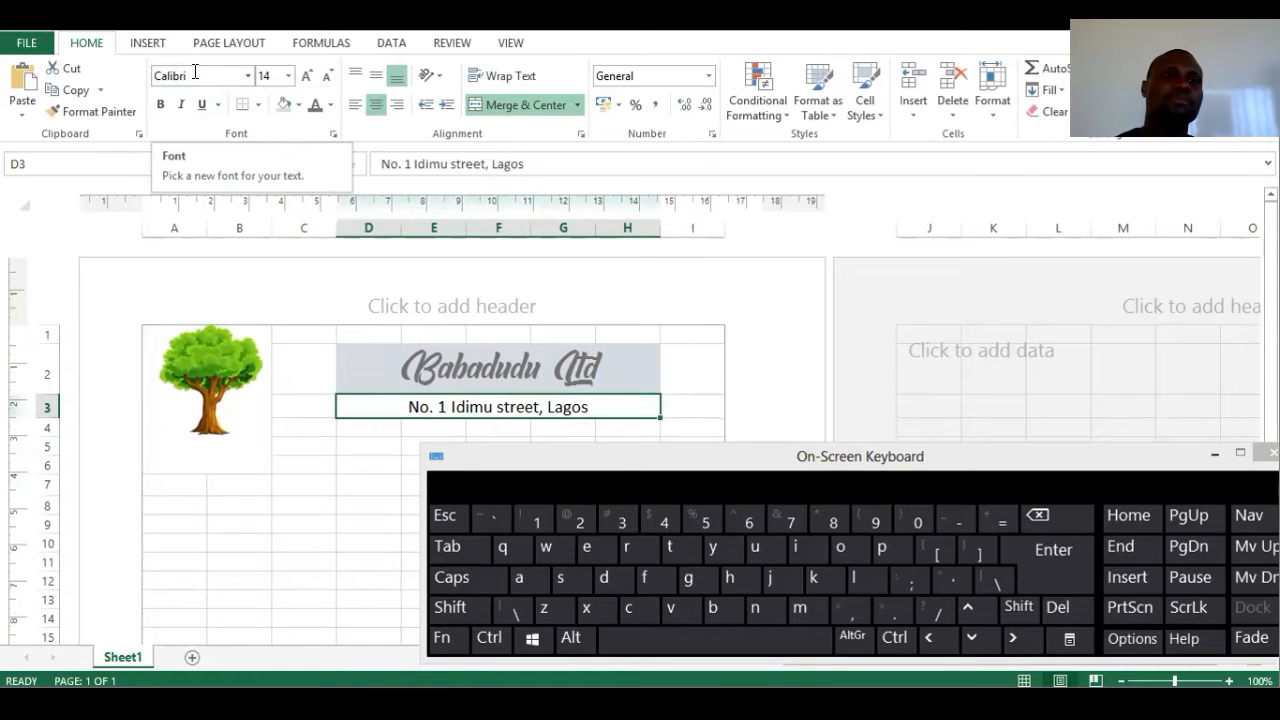
click(247, 76)
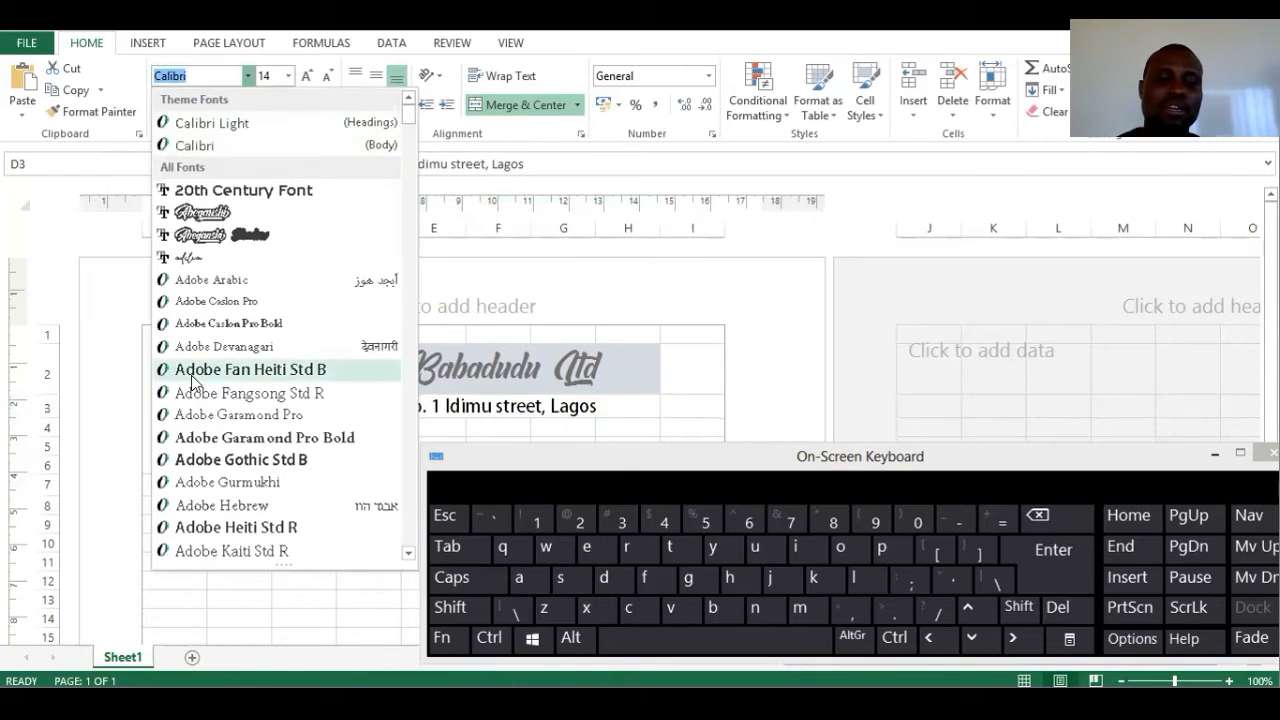
text(Magneto)
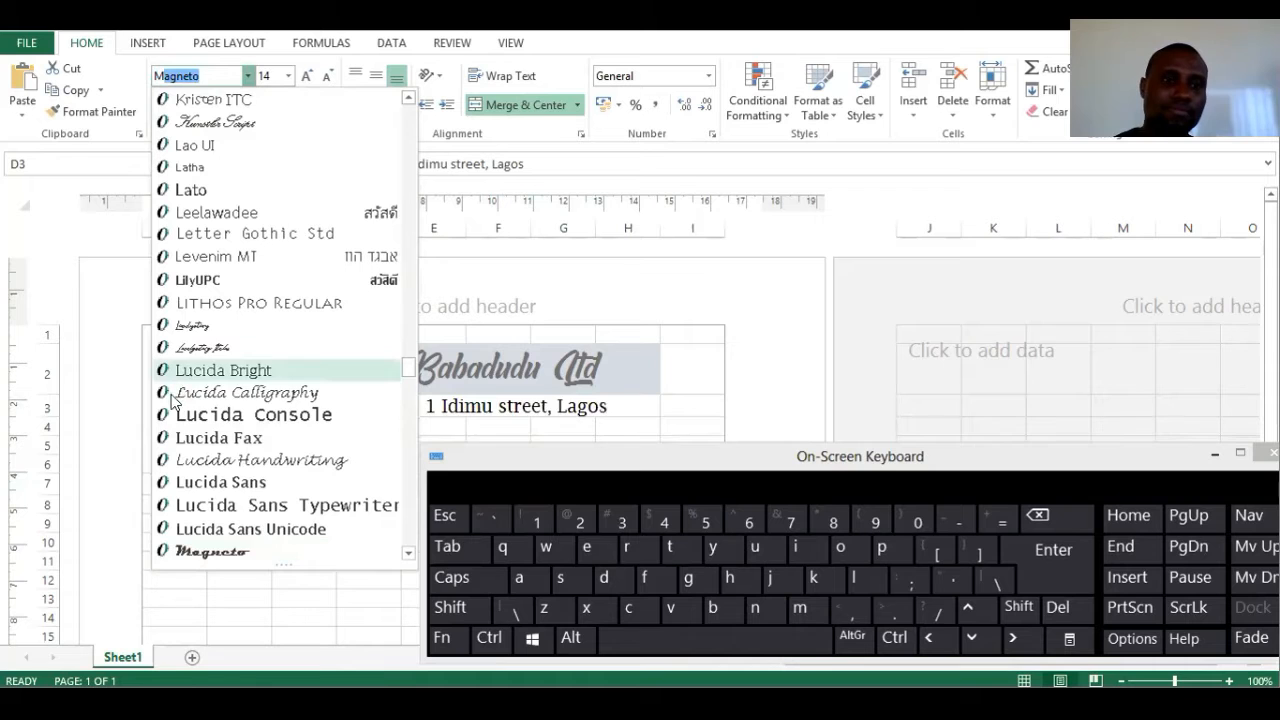
scroll(200, 435, down, 6)
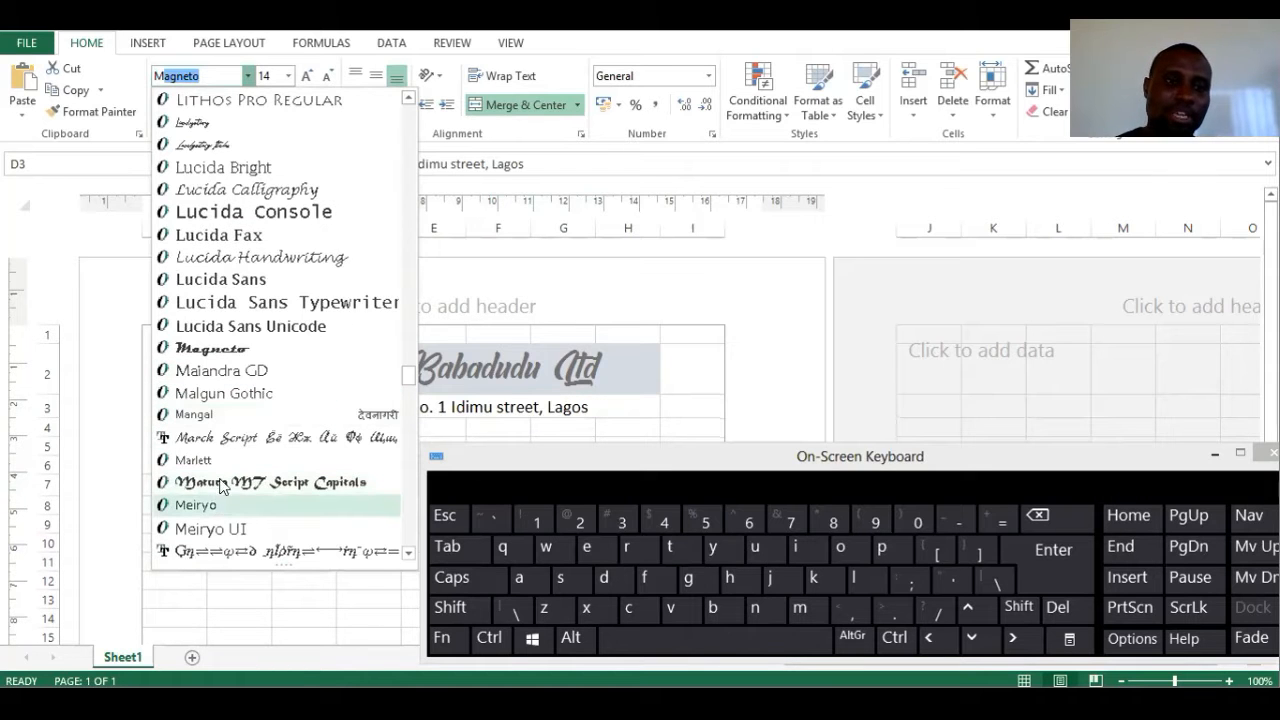
scroll(237, 475, down, 8)
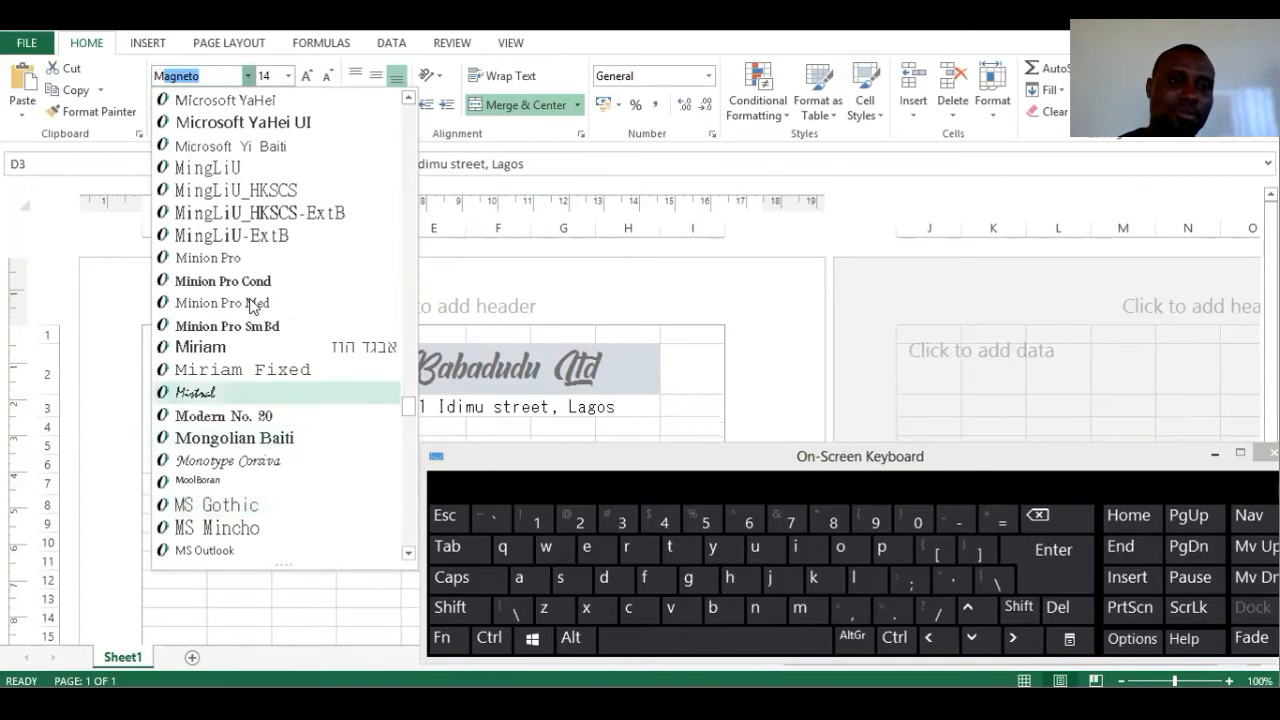
scroll(232, 425, down, 2)
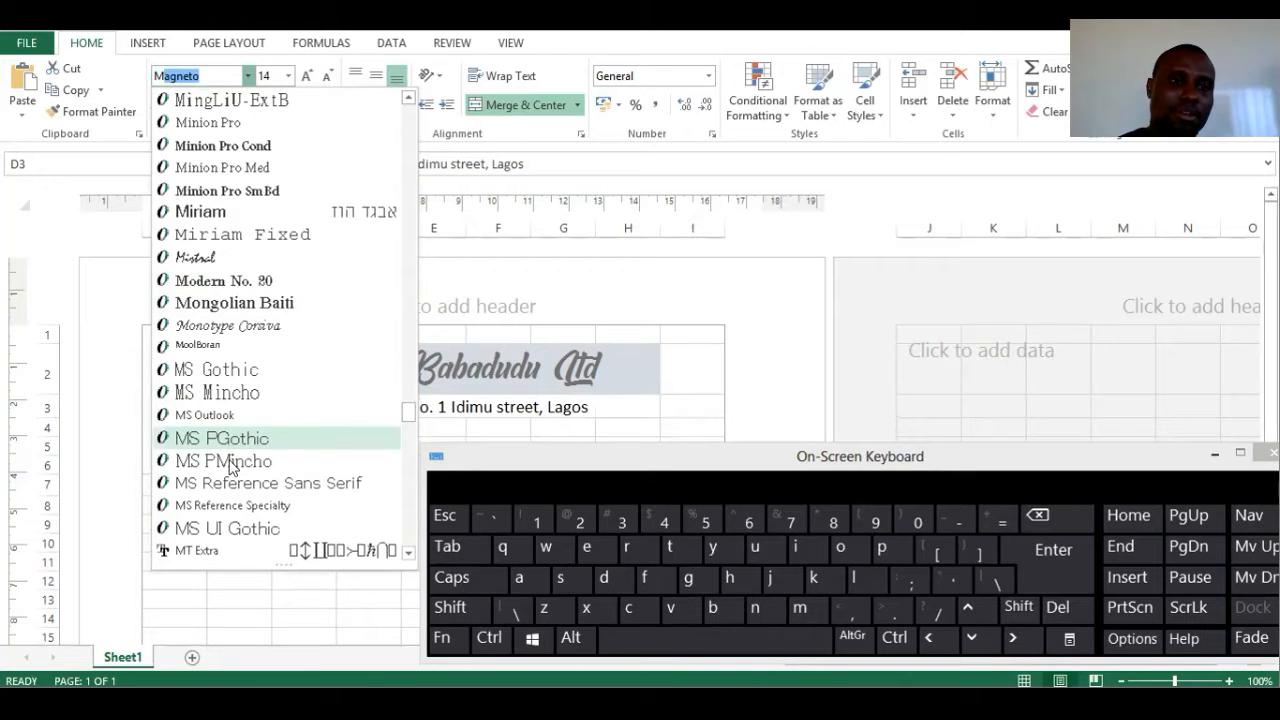
scroll(230, 495, down, 2)
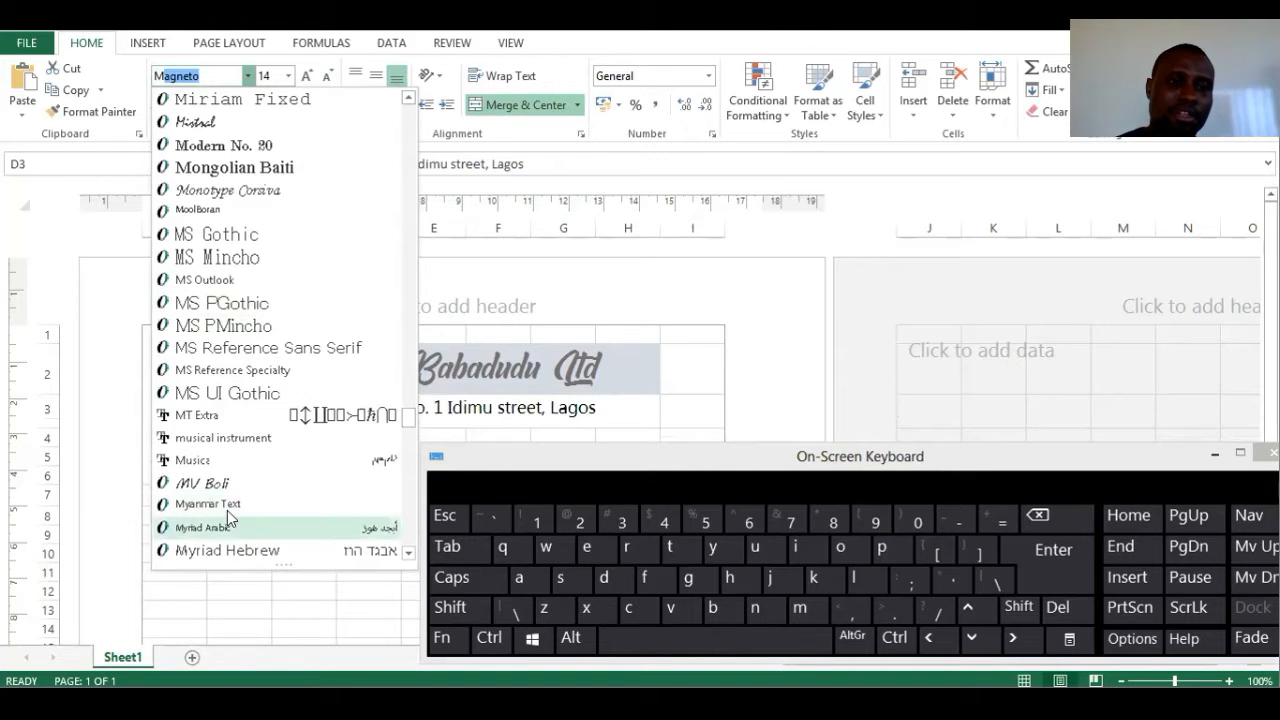
scroll(228, 517, down, 1)
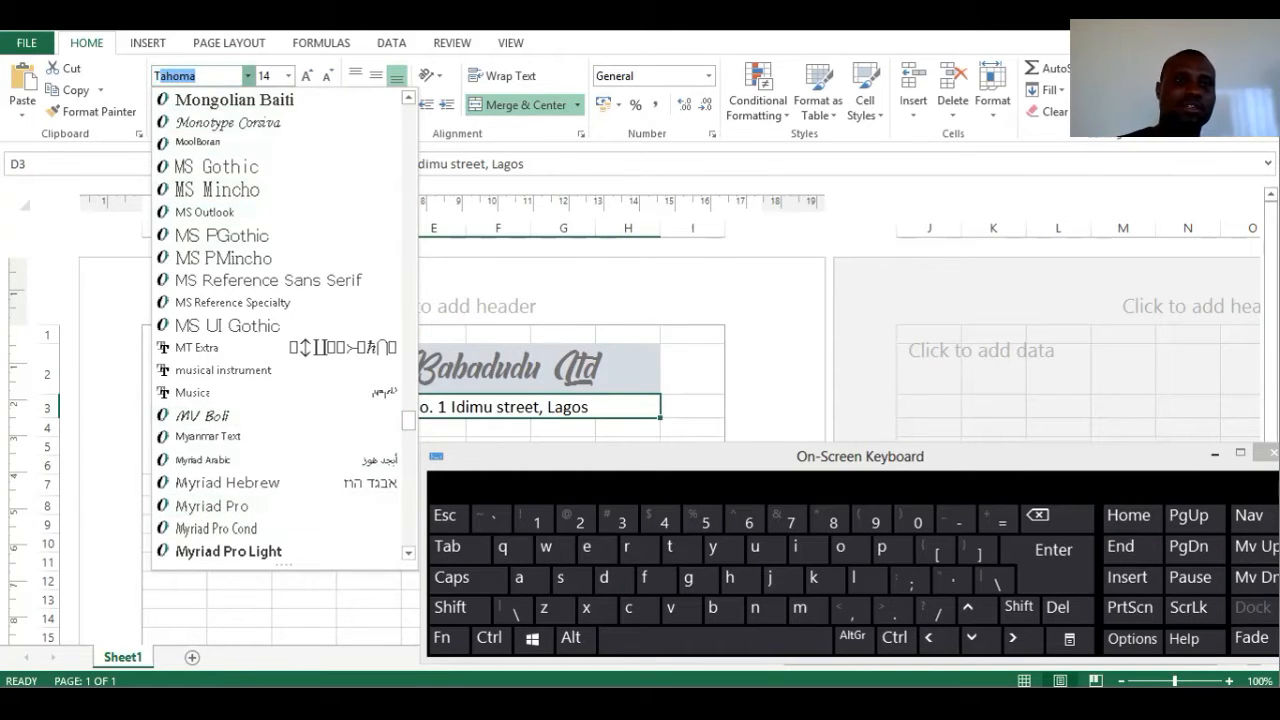
text(t)
scroll(268, 480, down, 2)
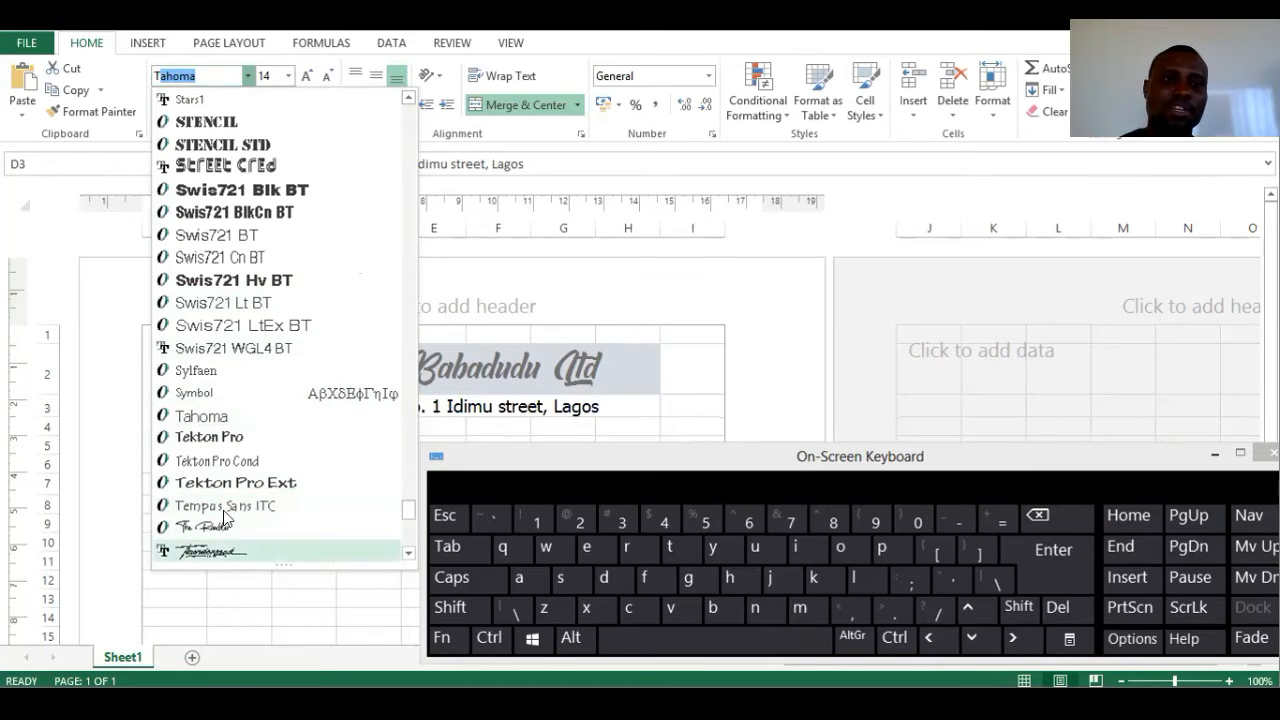
scroll(220, 520, down, 5)
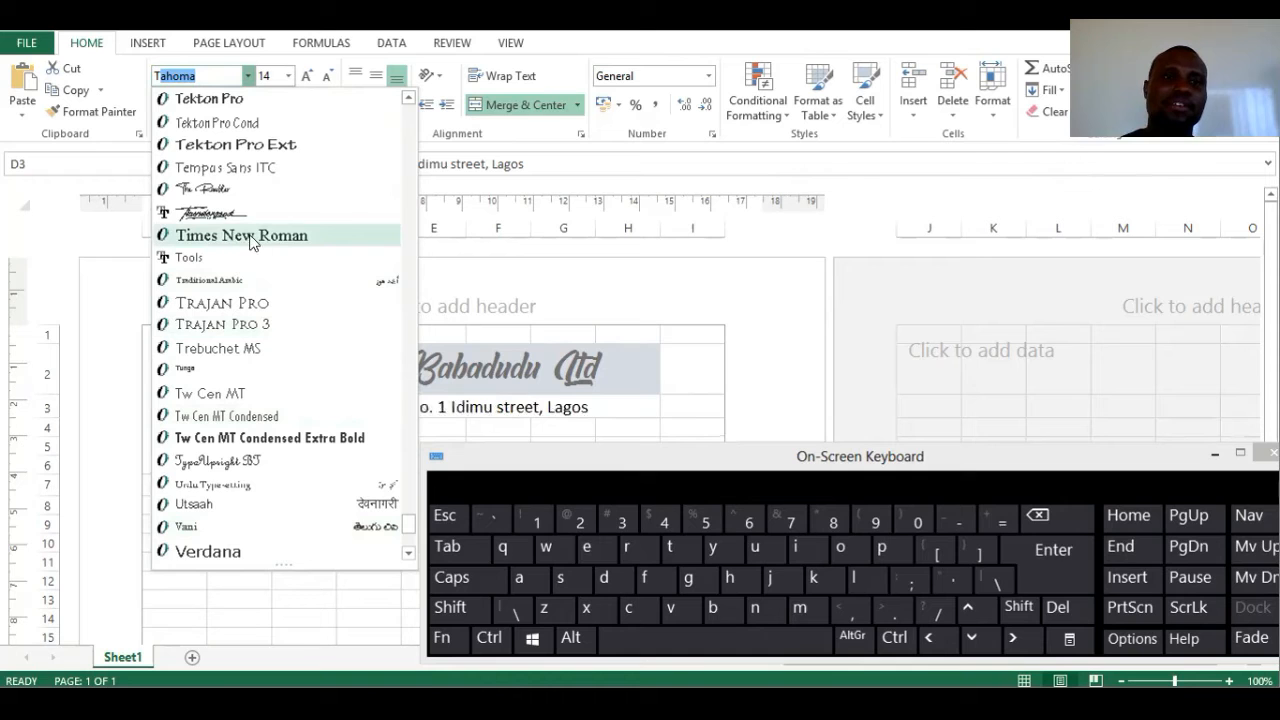
click(645, 437)
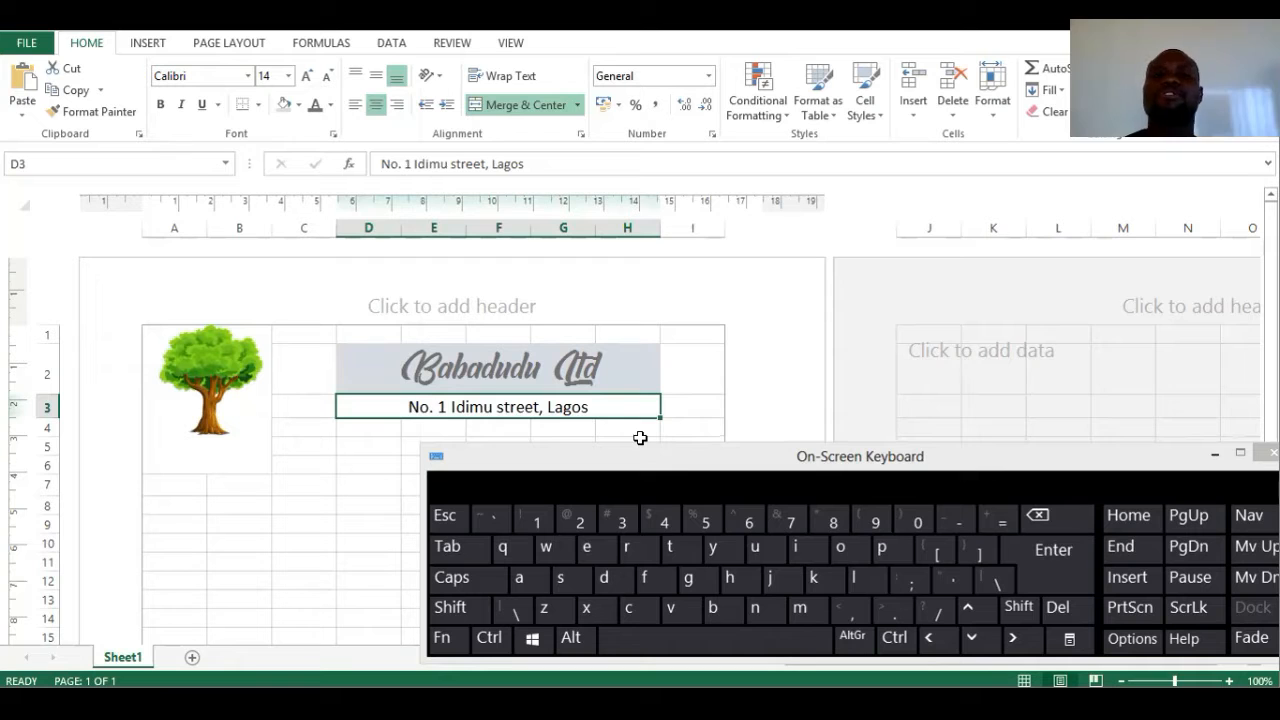
click(690, 461)
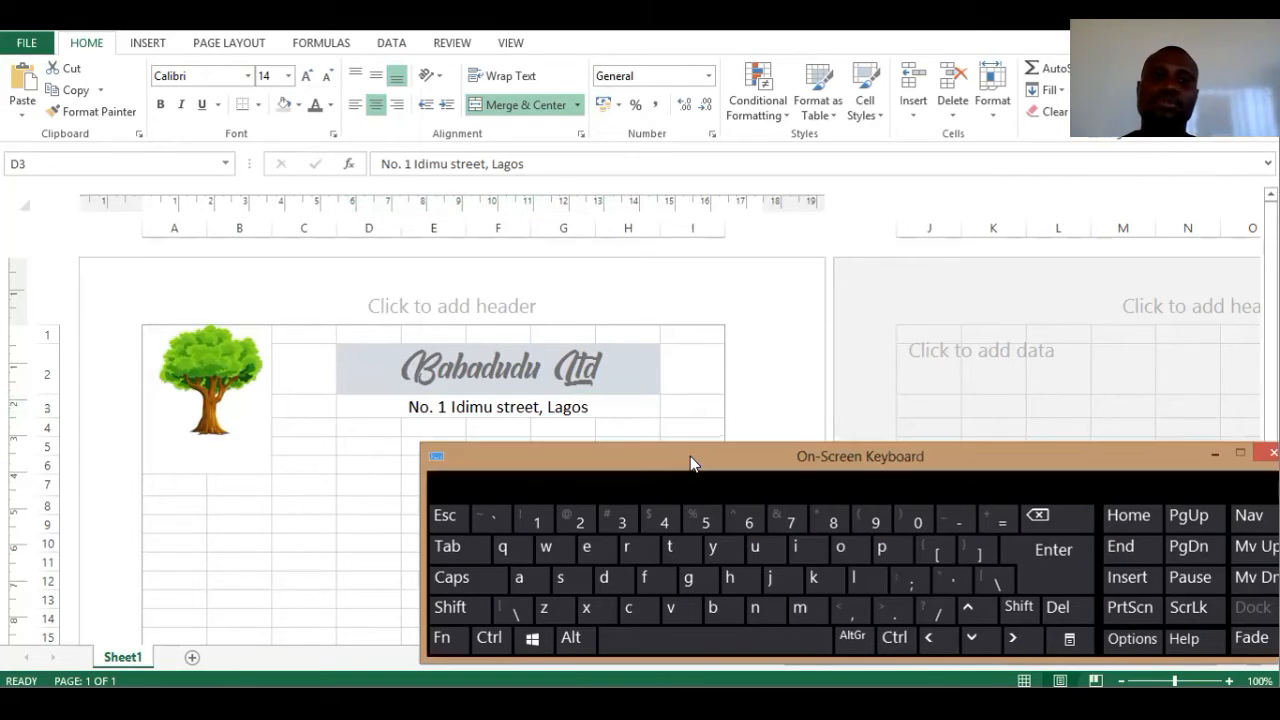
- Merge and centre cells D4 through H4 for the phone line
drag(690, 456, 617, 503)
click(372, 425)
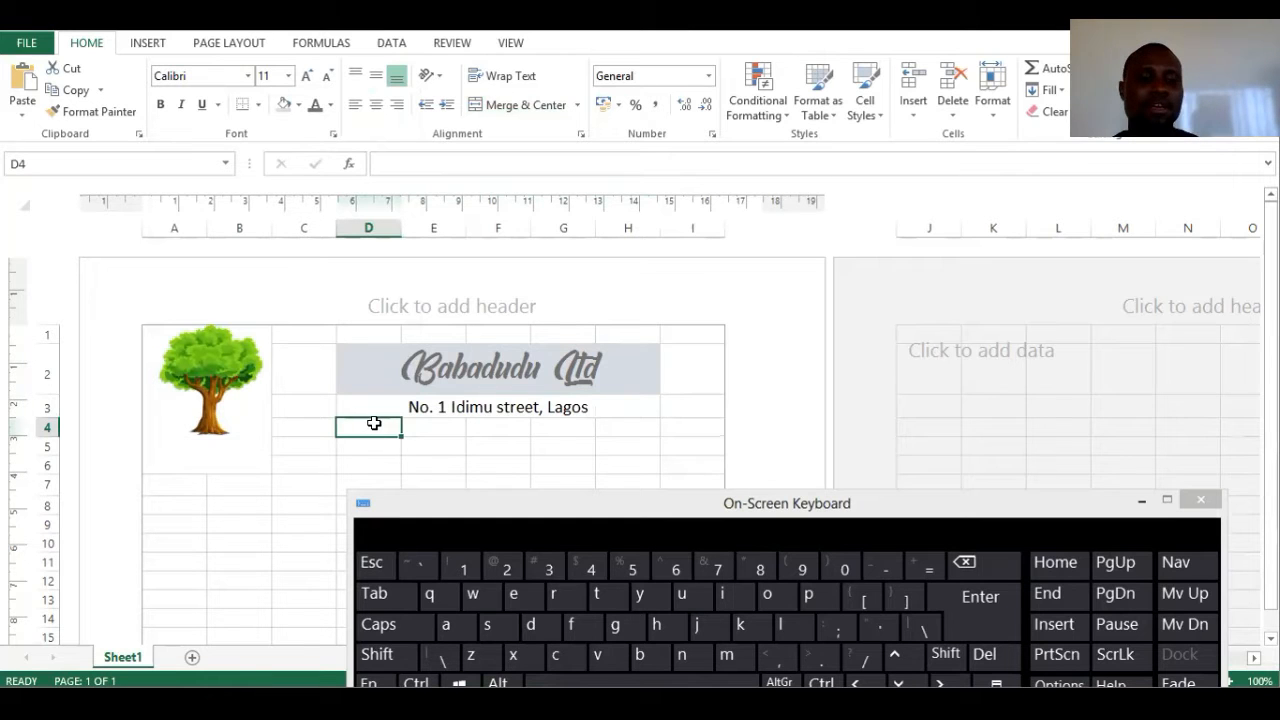
click(377, 654)
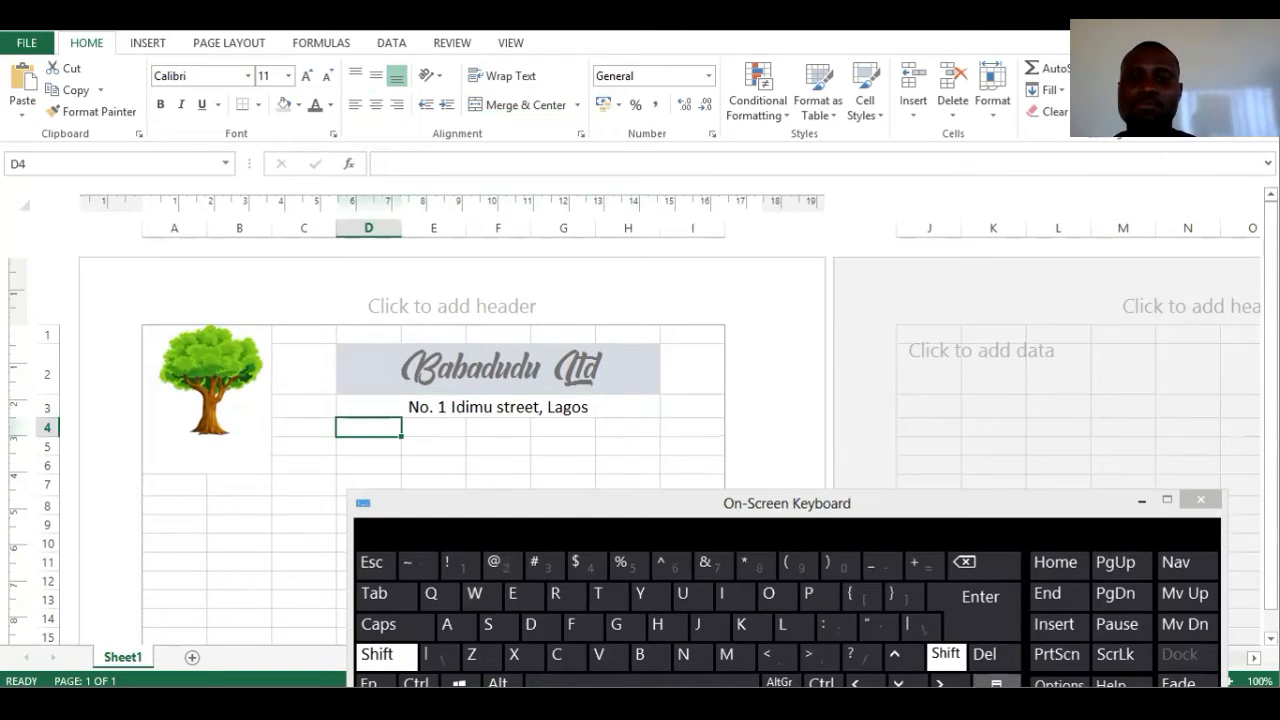
key(shift+Right)
key(shift+Right)
key(shift+Right)
key(shift+Right)
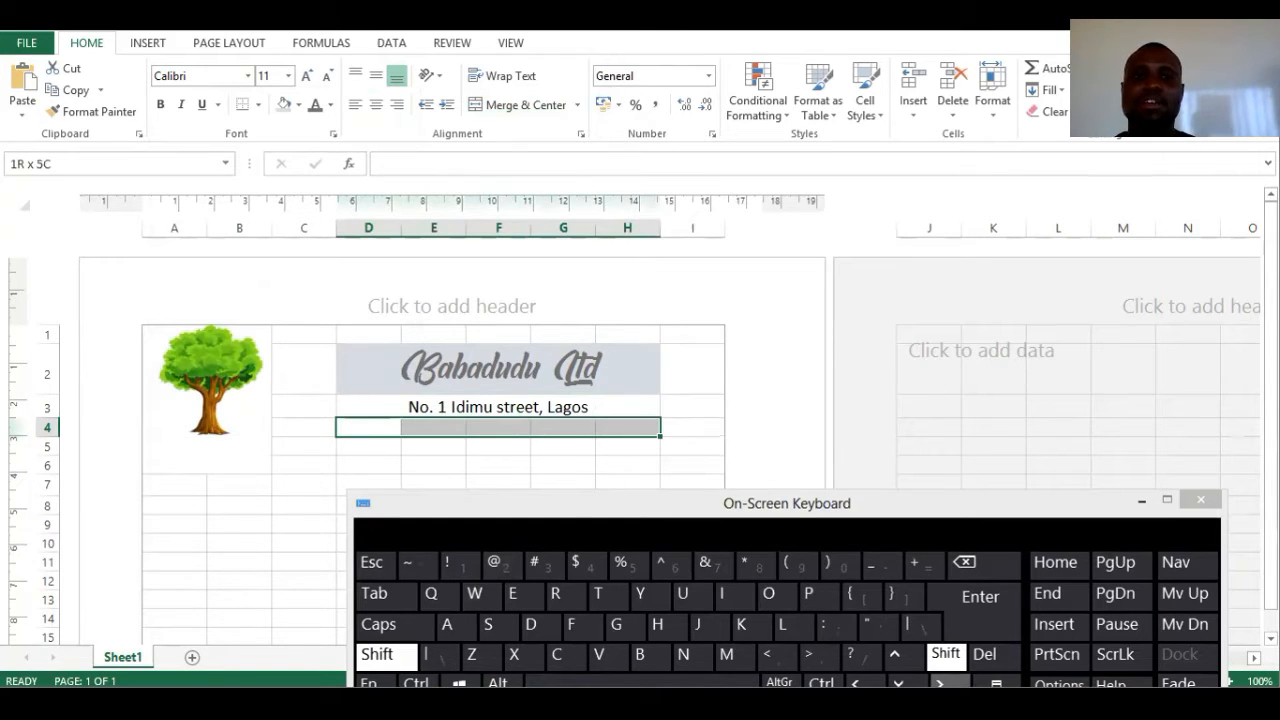
click(517, 105)
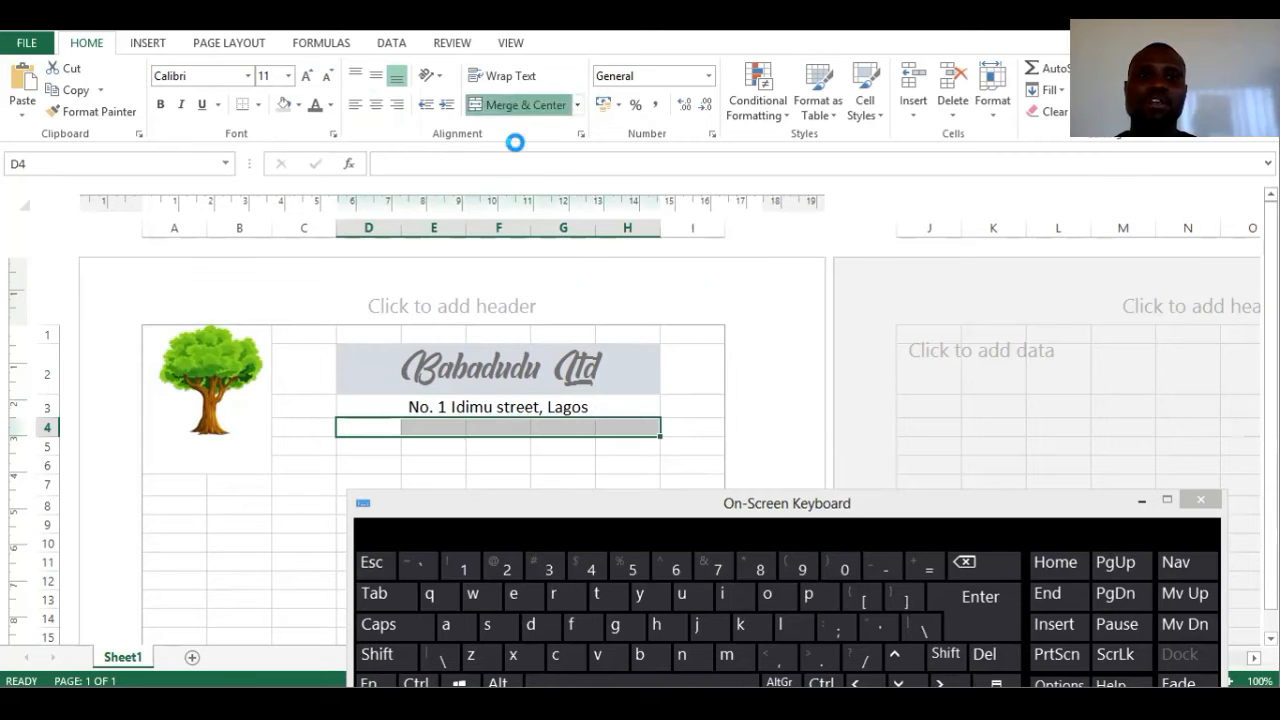
- Enter the company phone number in the merged row 4 cell, which drops its leading zero
click(459, 172)
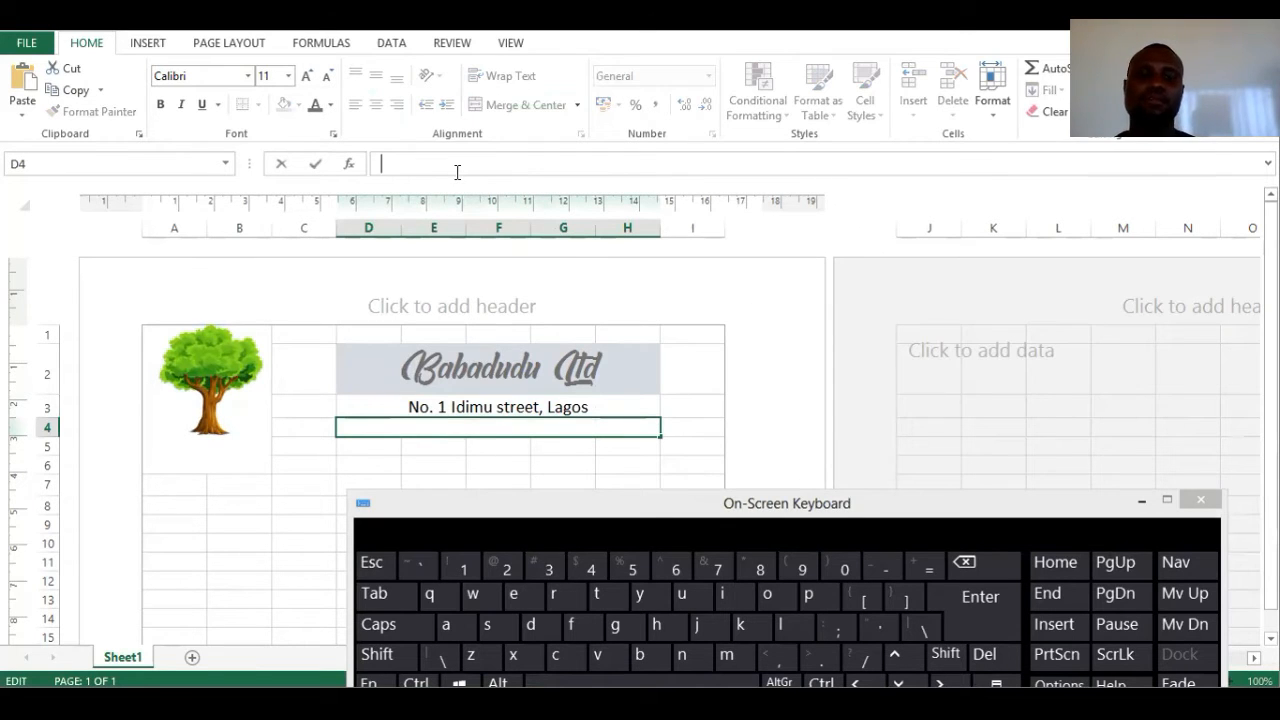
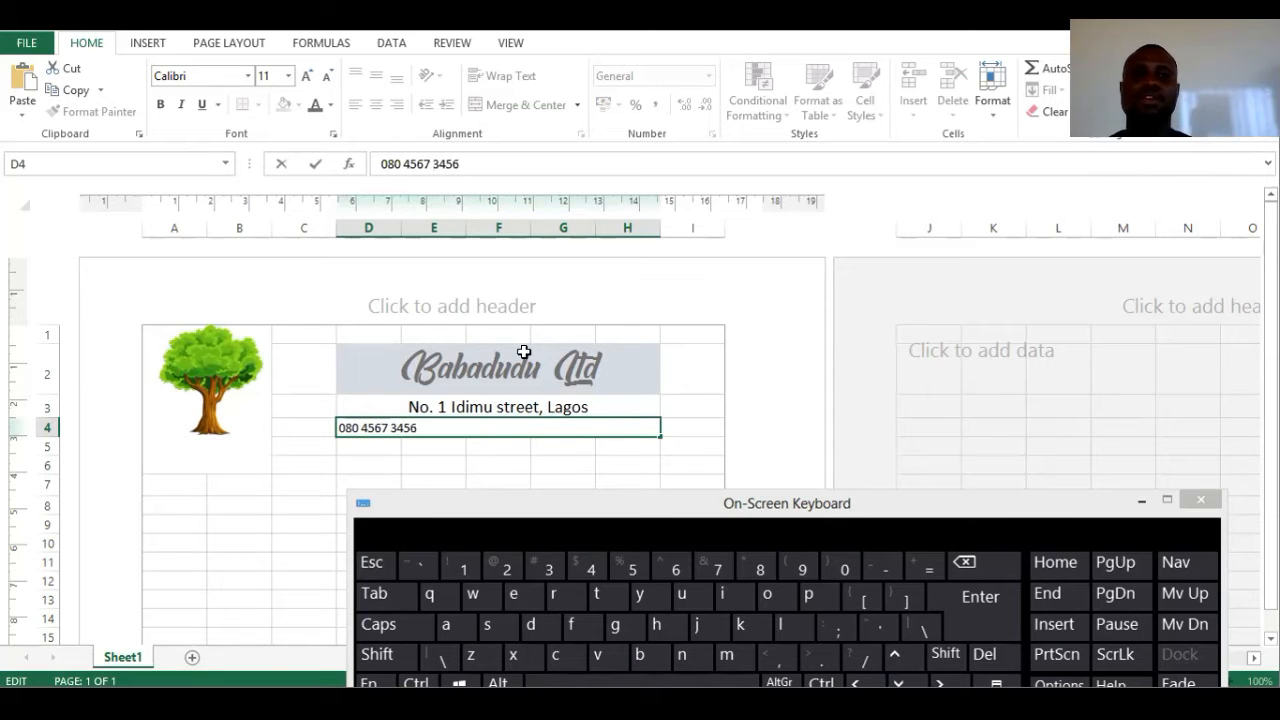
click(489, 467)
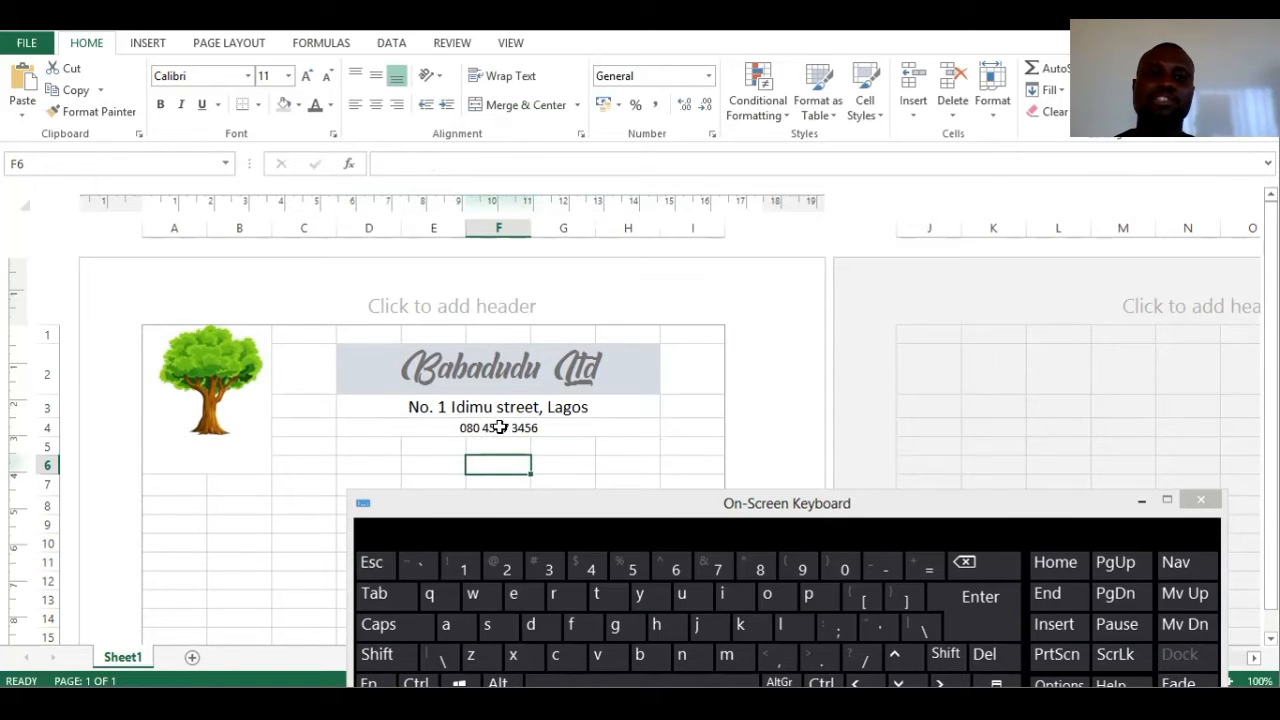
click(483, 428)
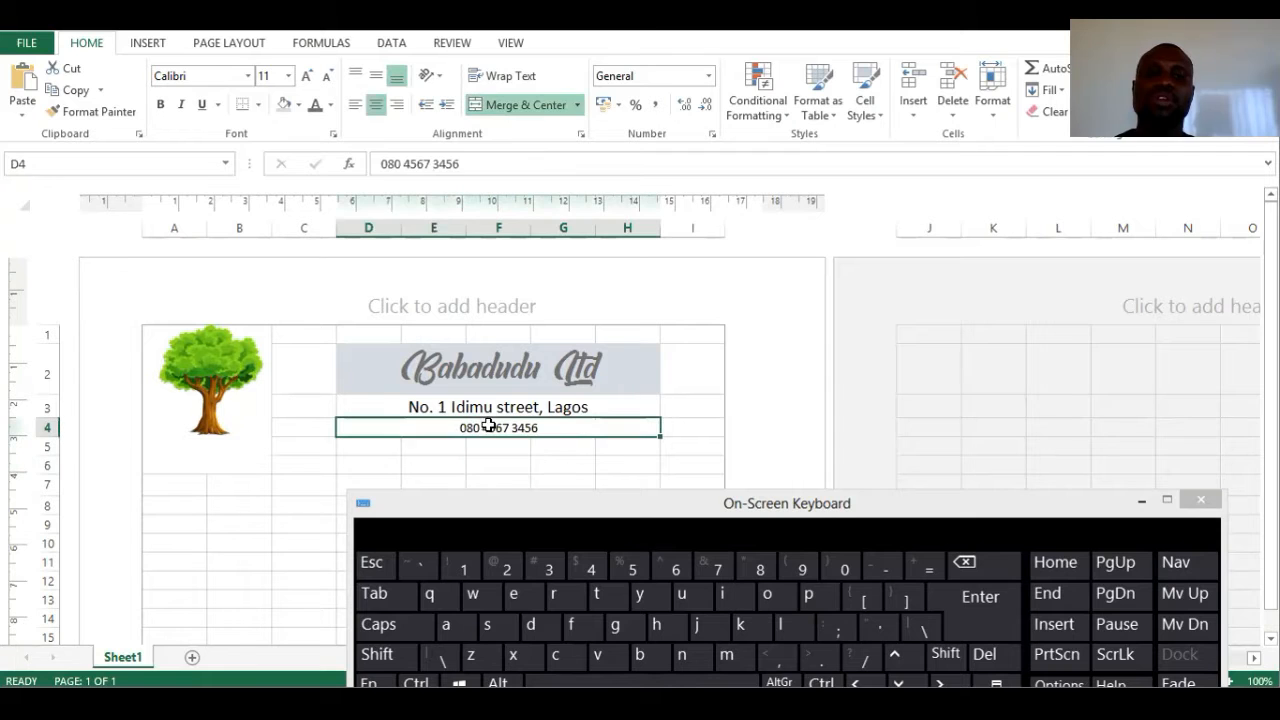
click(386, 163)
key(BackSpace)
click(450, 452)
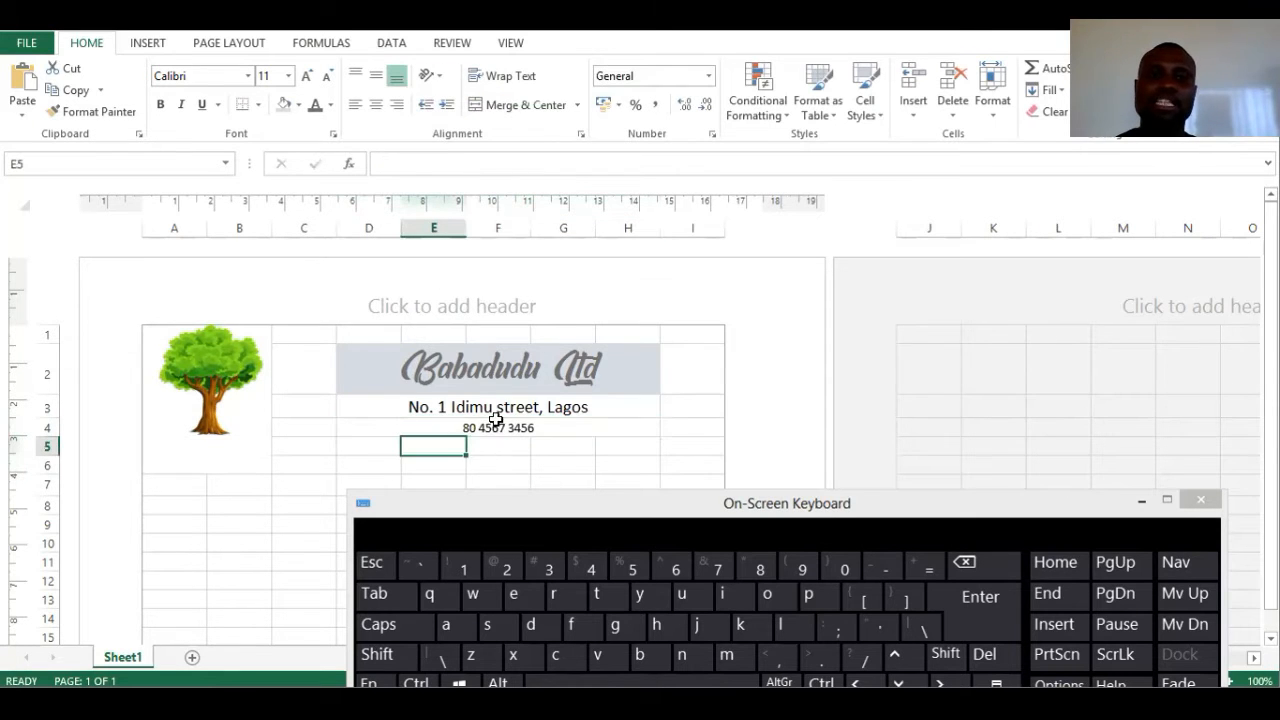
click(501, 426)
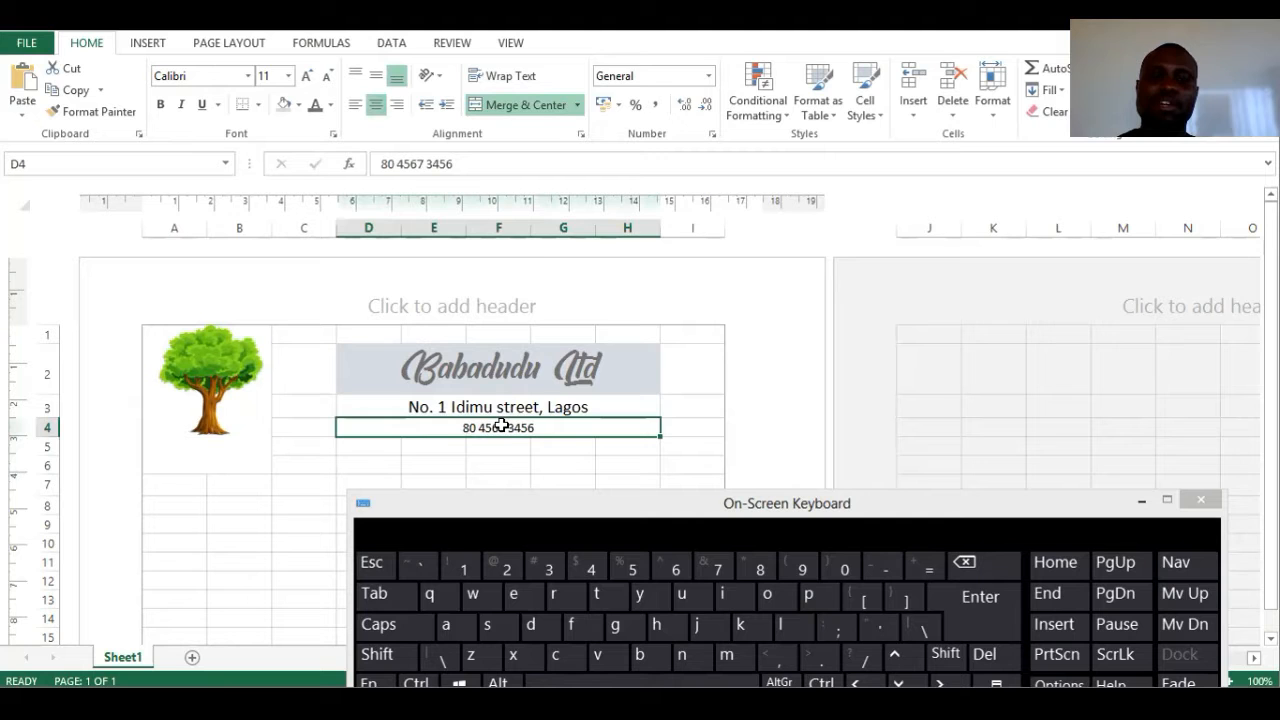
- Format the phone cell as Text and restore the number's leading 0
right_click(501, 426)
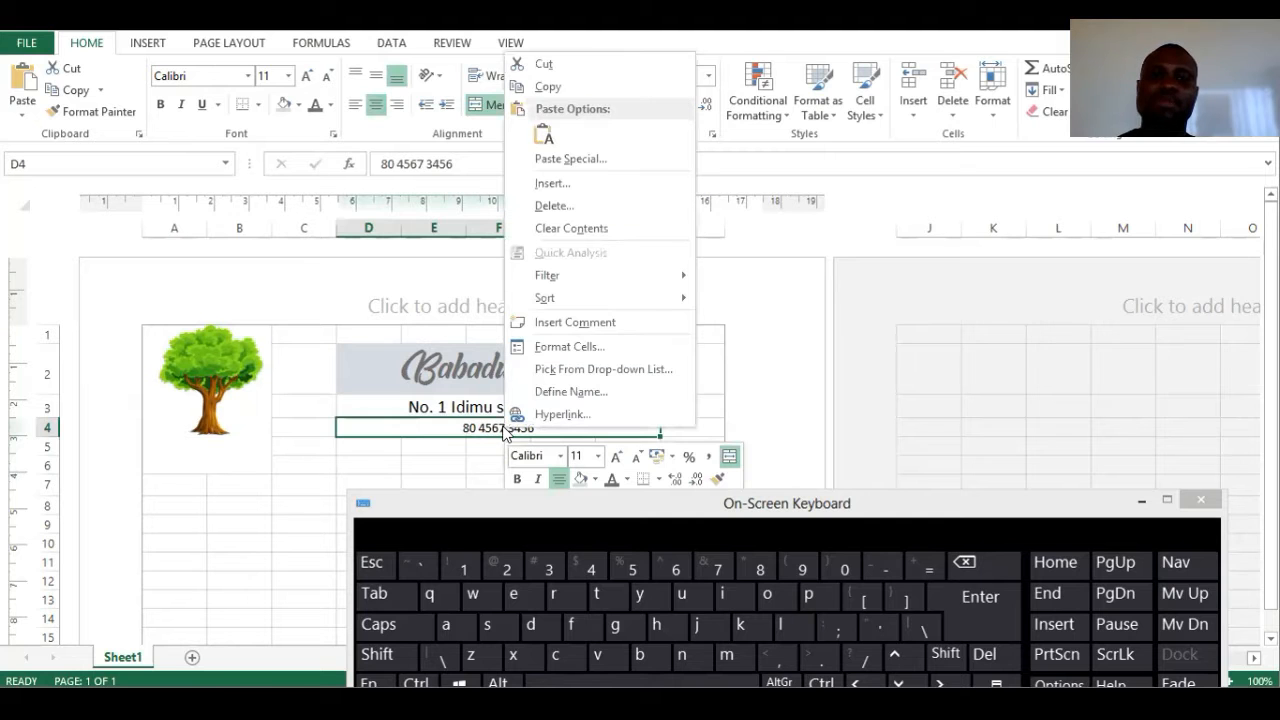
click(550, 347)
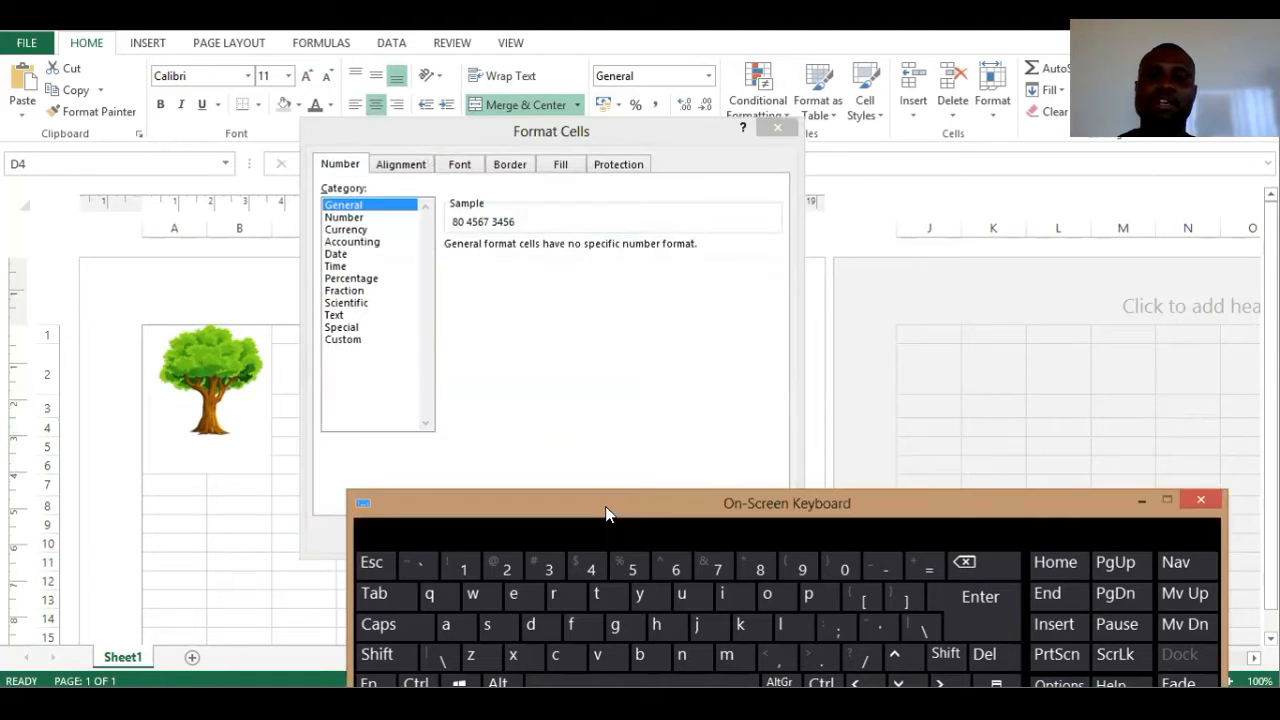
click(340, 318)
drag(737, 518, 710, 560)
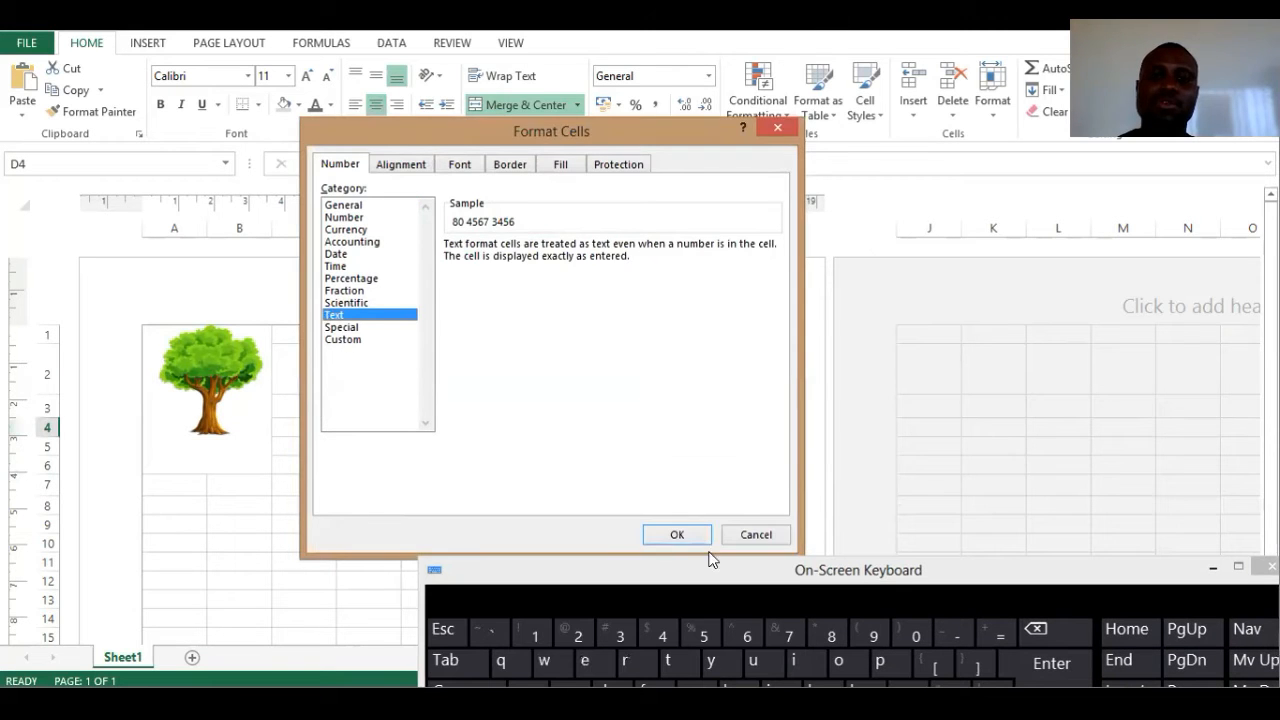
click(677, 535)
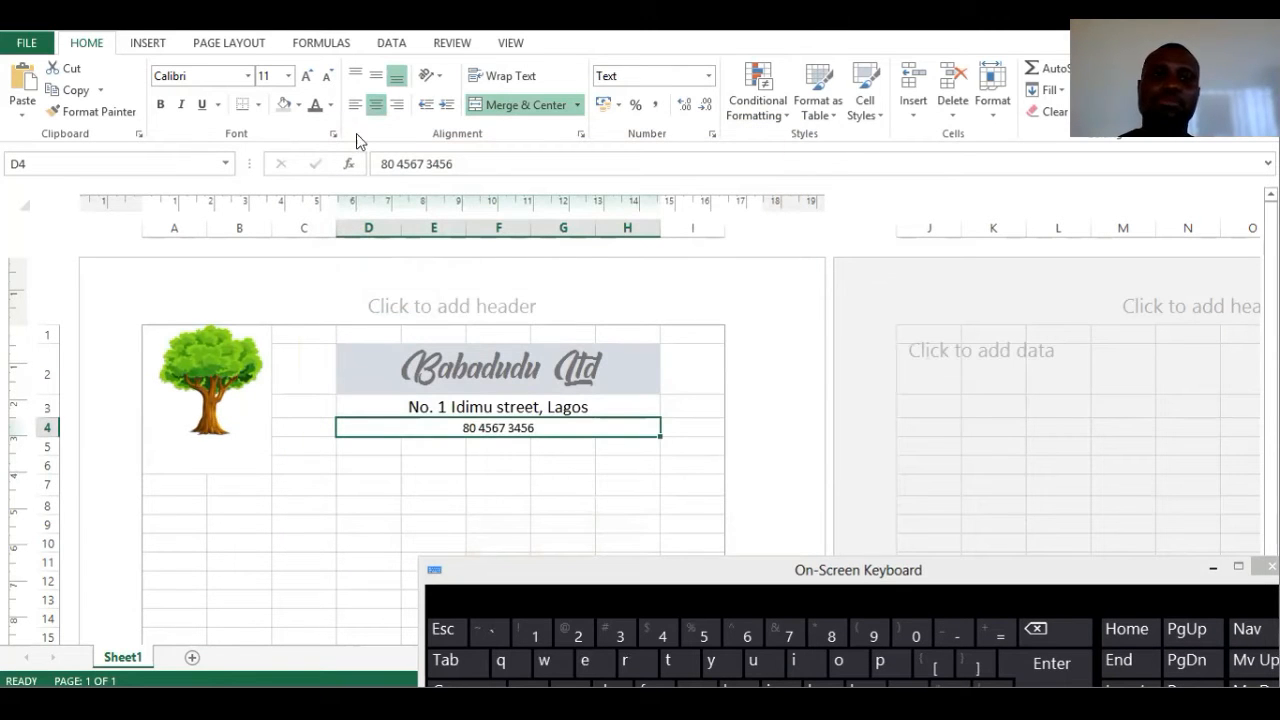
click(382, 166)
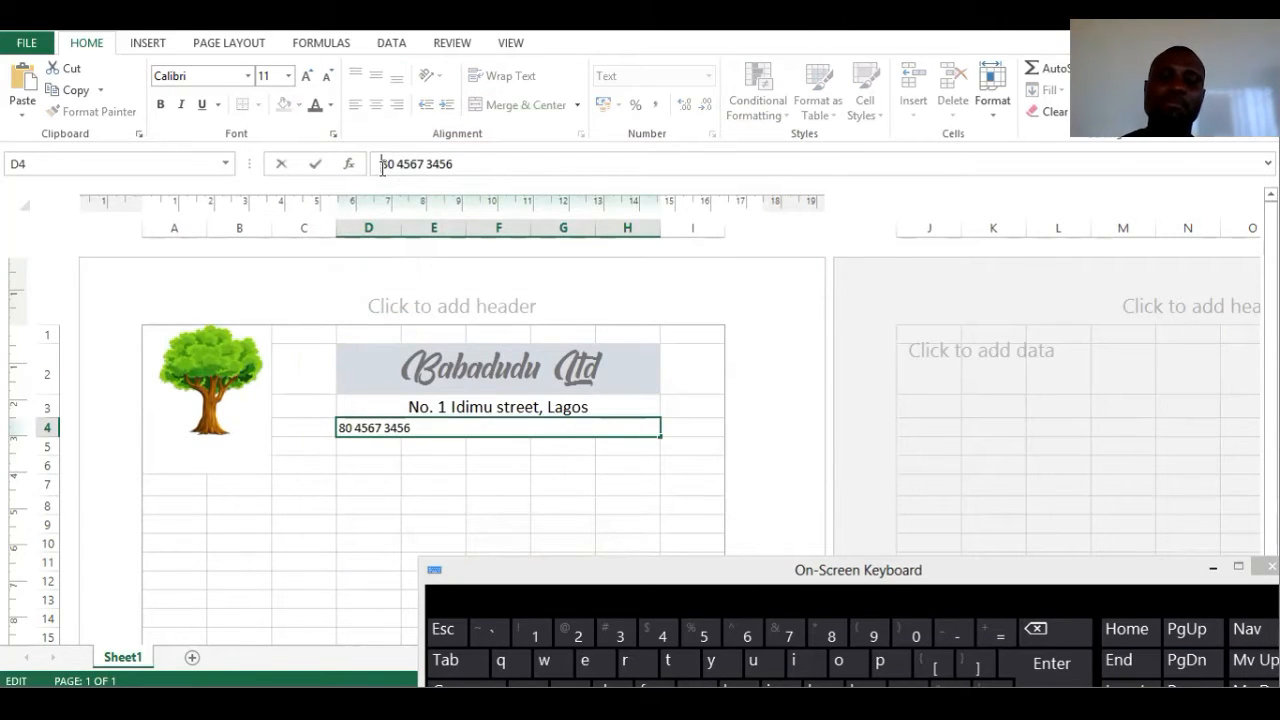
text(0)
click(400, 482)
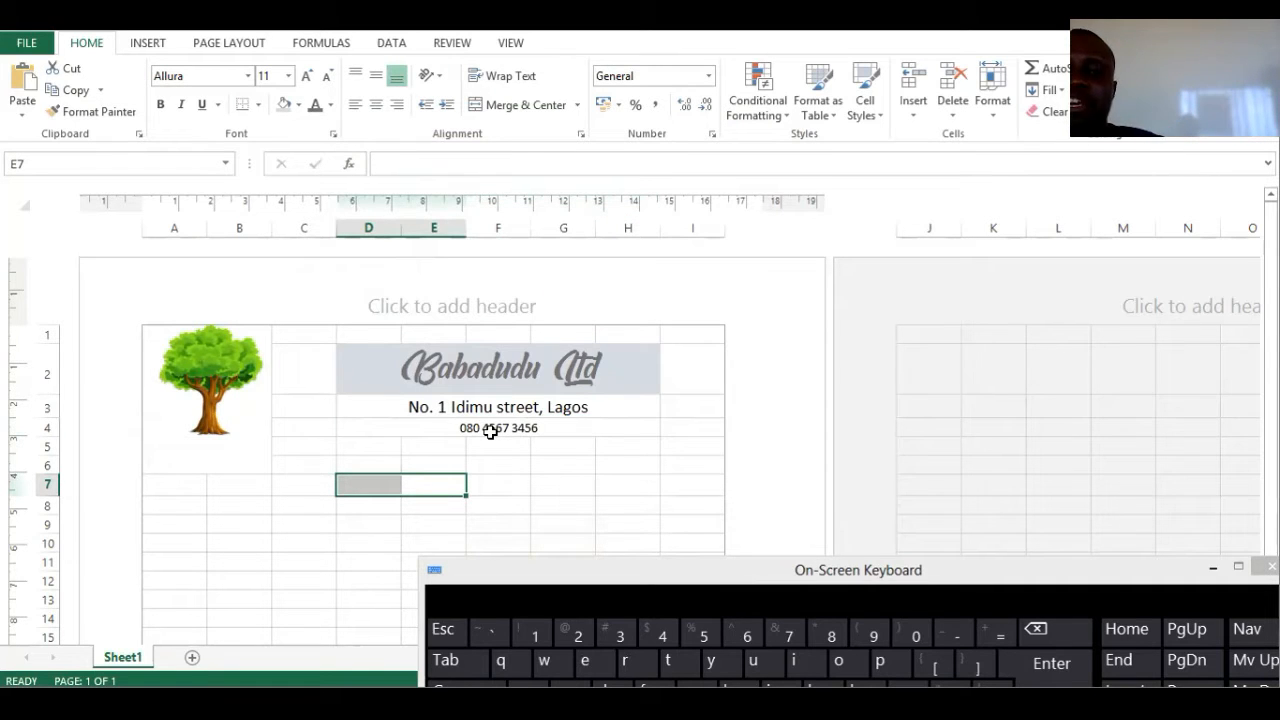
- Append a comma and the second company phone number to the cell
click(498, 462)
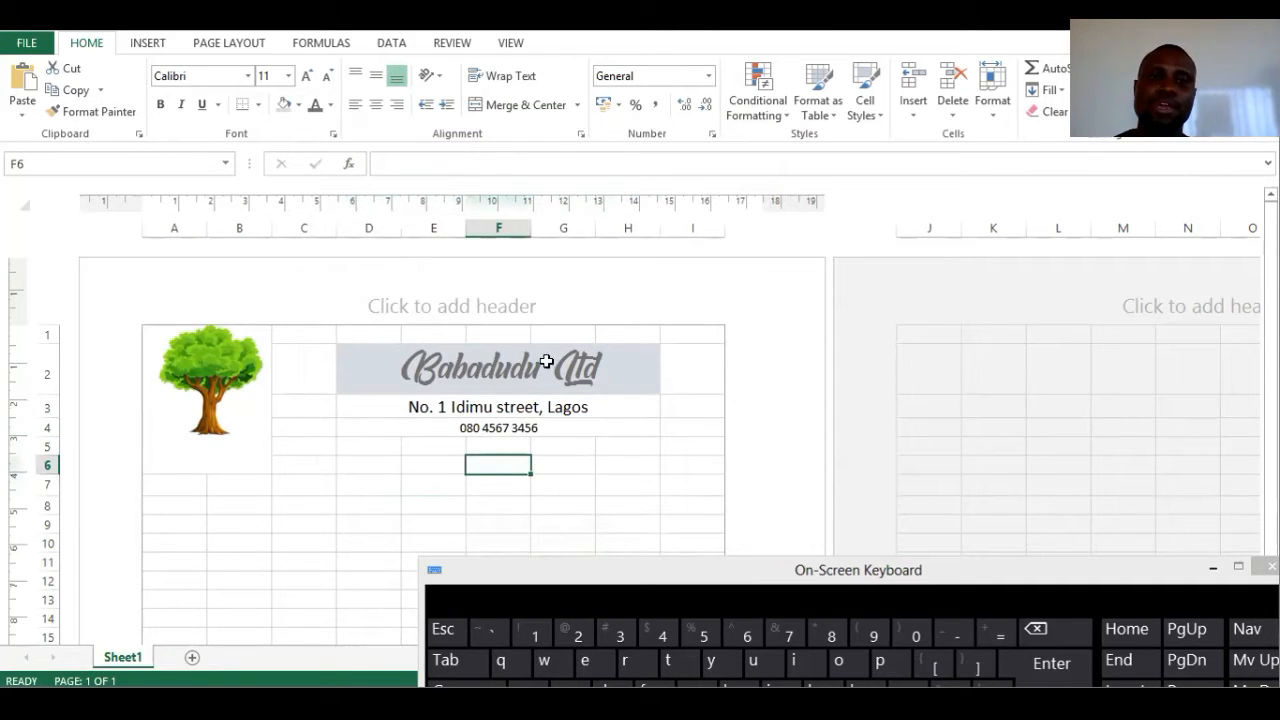
click(545, 429)
click(470, 165)
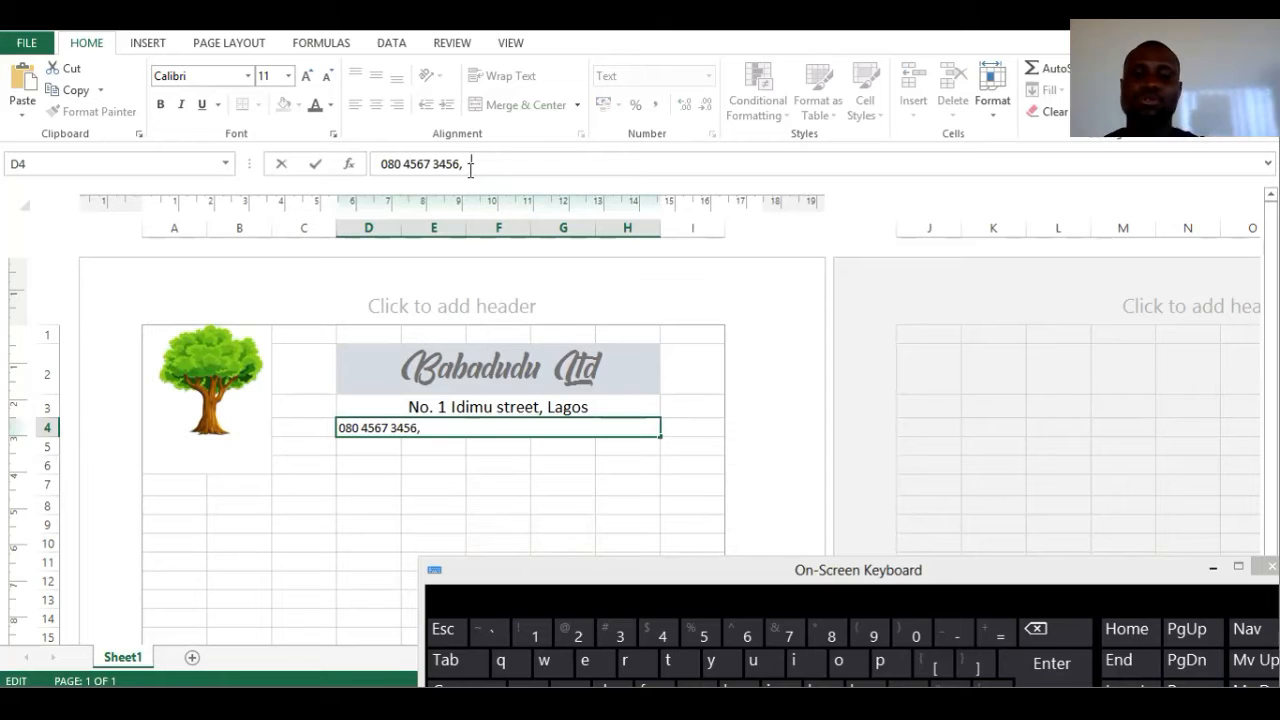
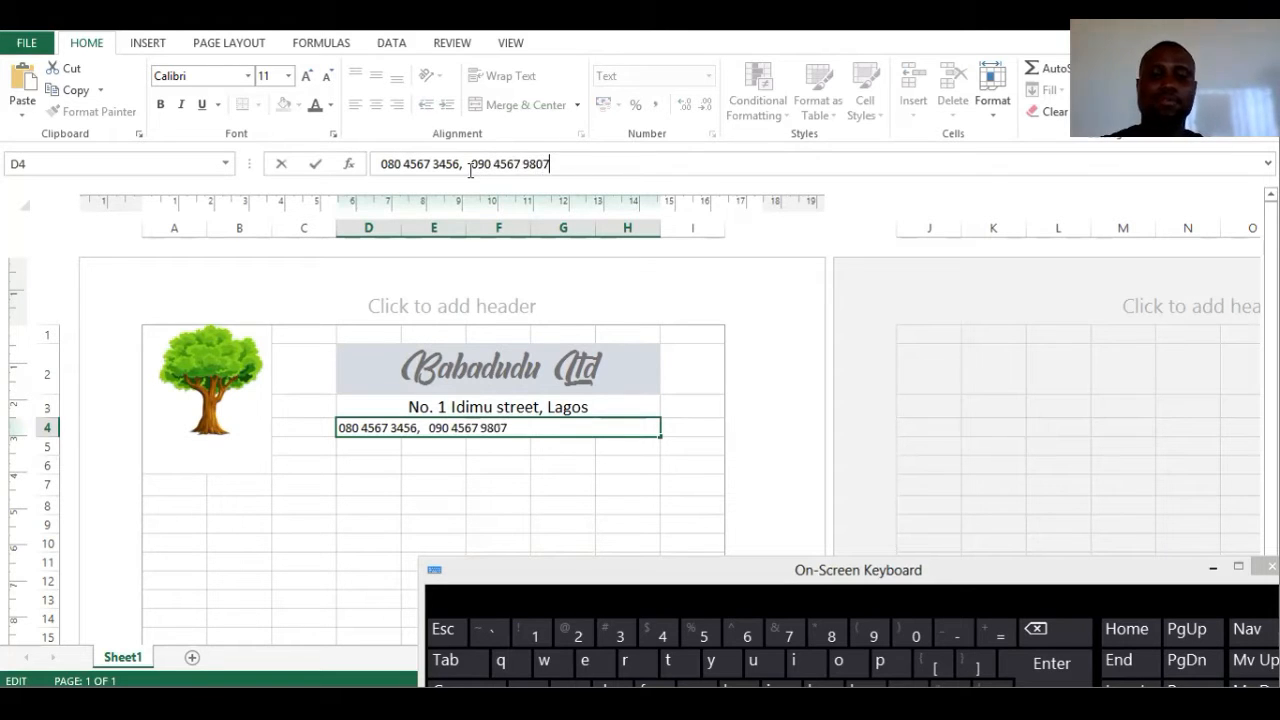
click(534, 506)
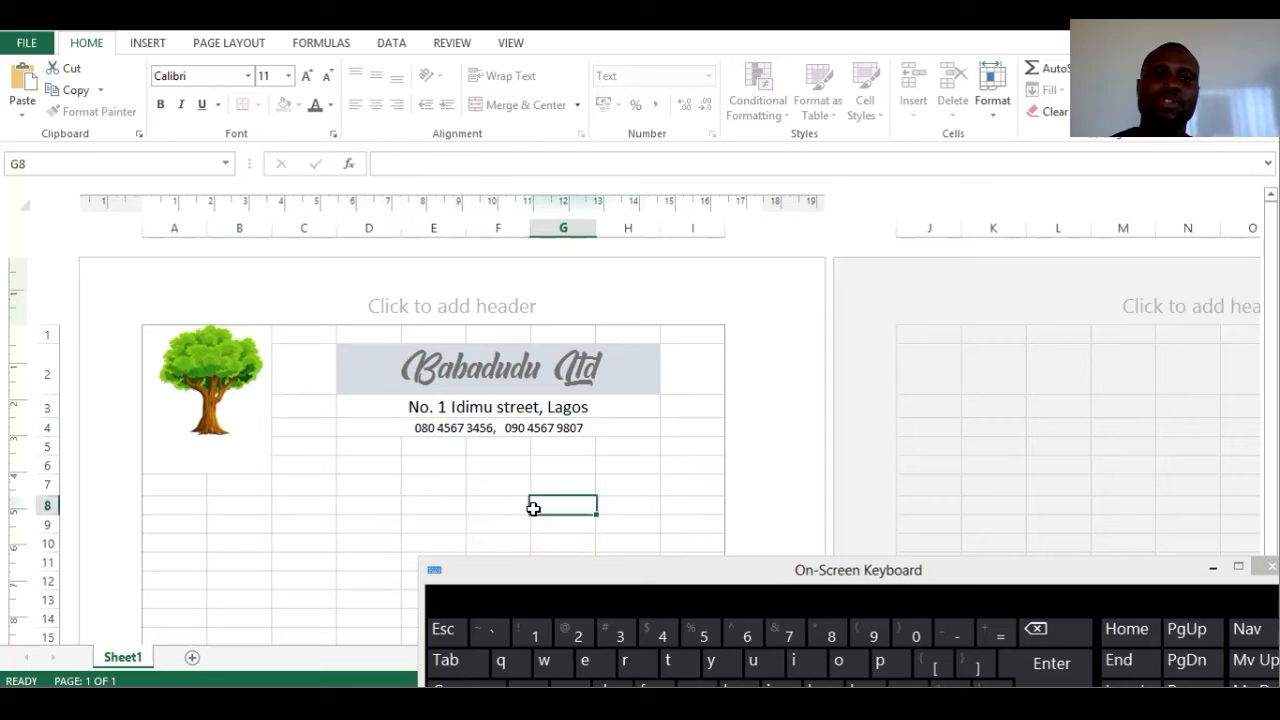
- Set the font colour of both phone numbers in D4 to Red
click(478, 449)
click(481, 428)
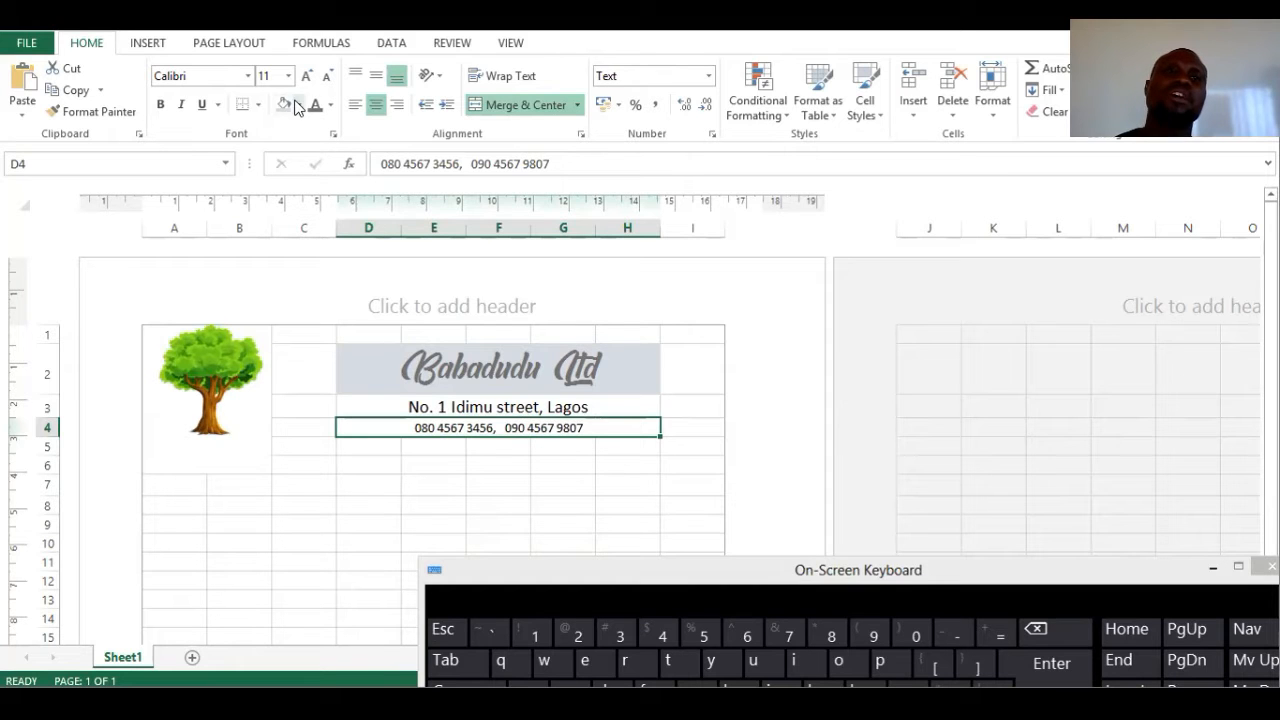
click(331, 108)
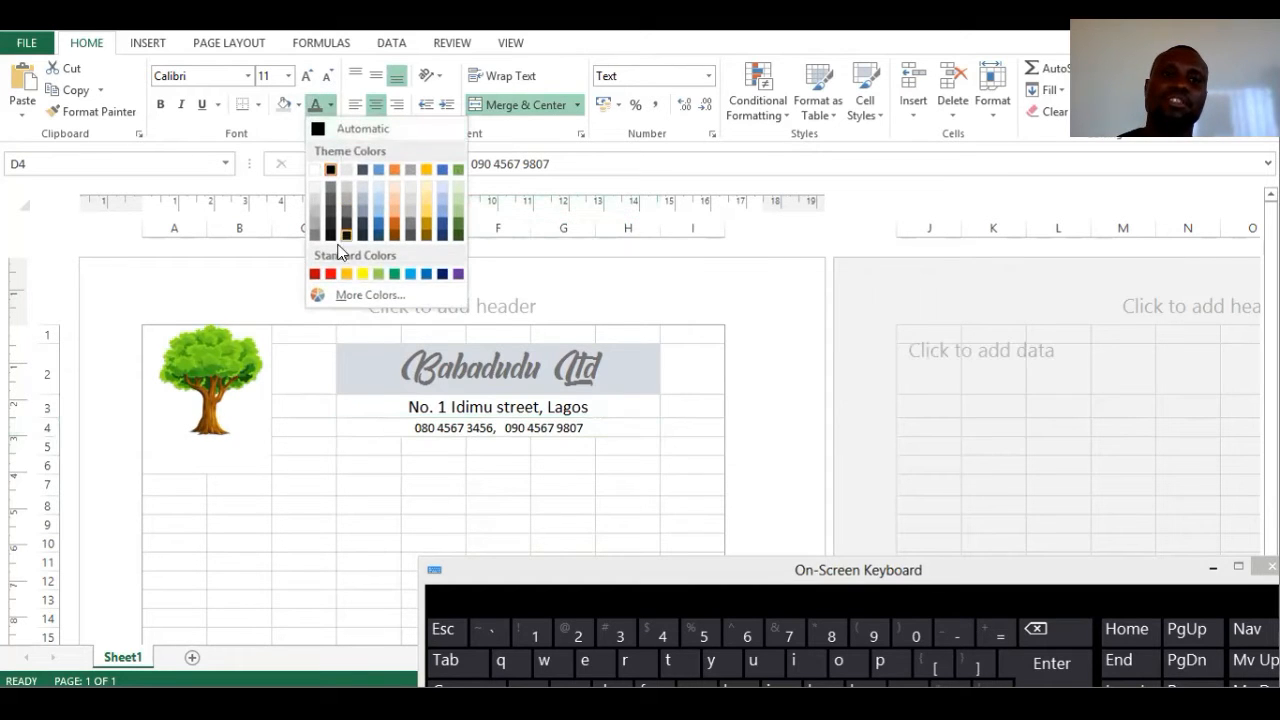
click(331, 274)
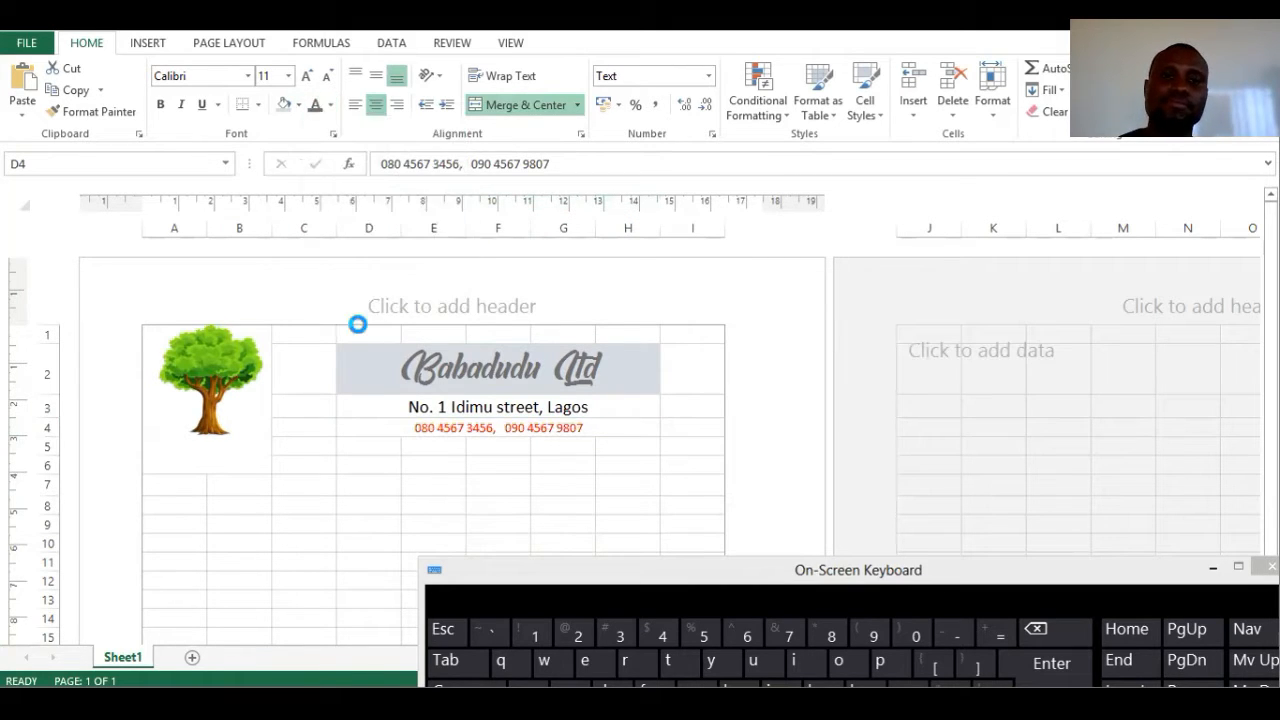
click(380, 447)
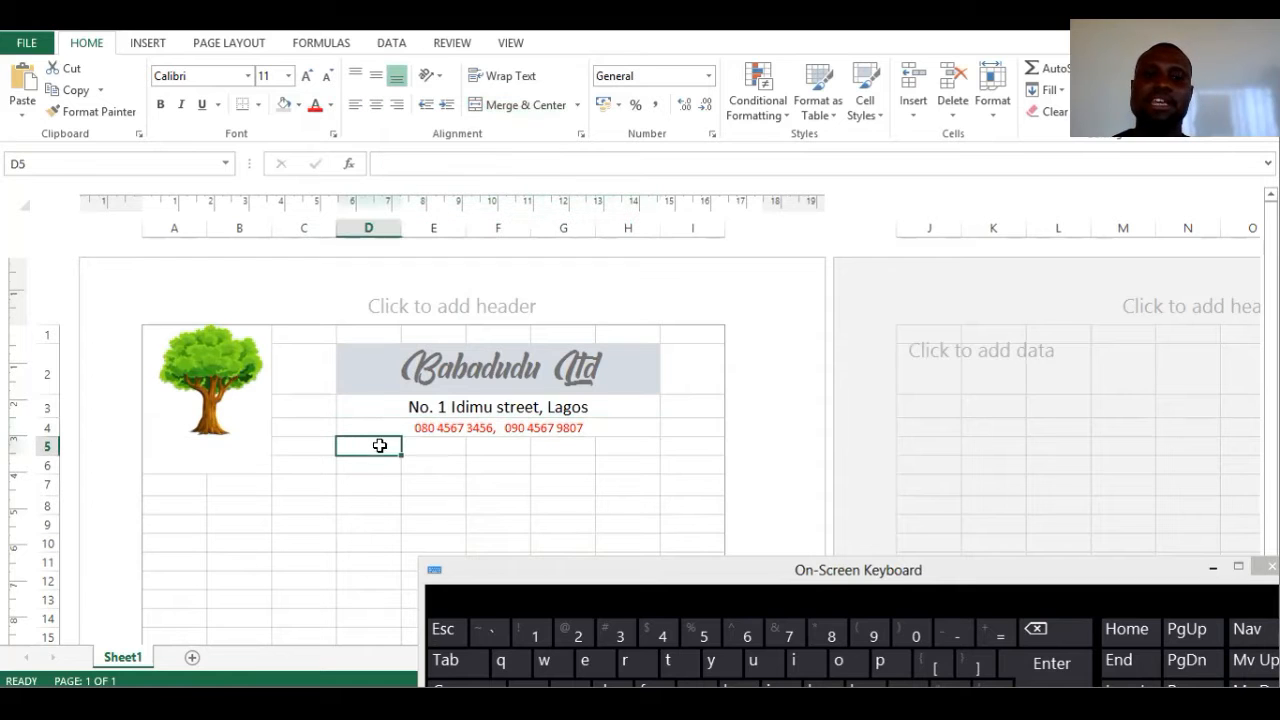
drag(414, 449, 612, 442)
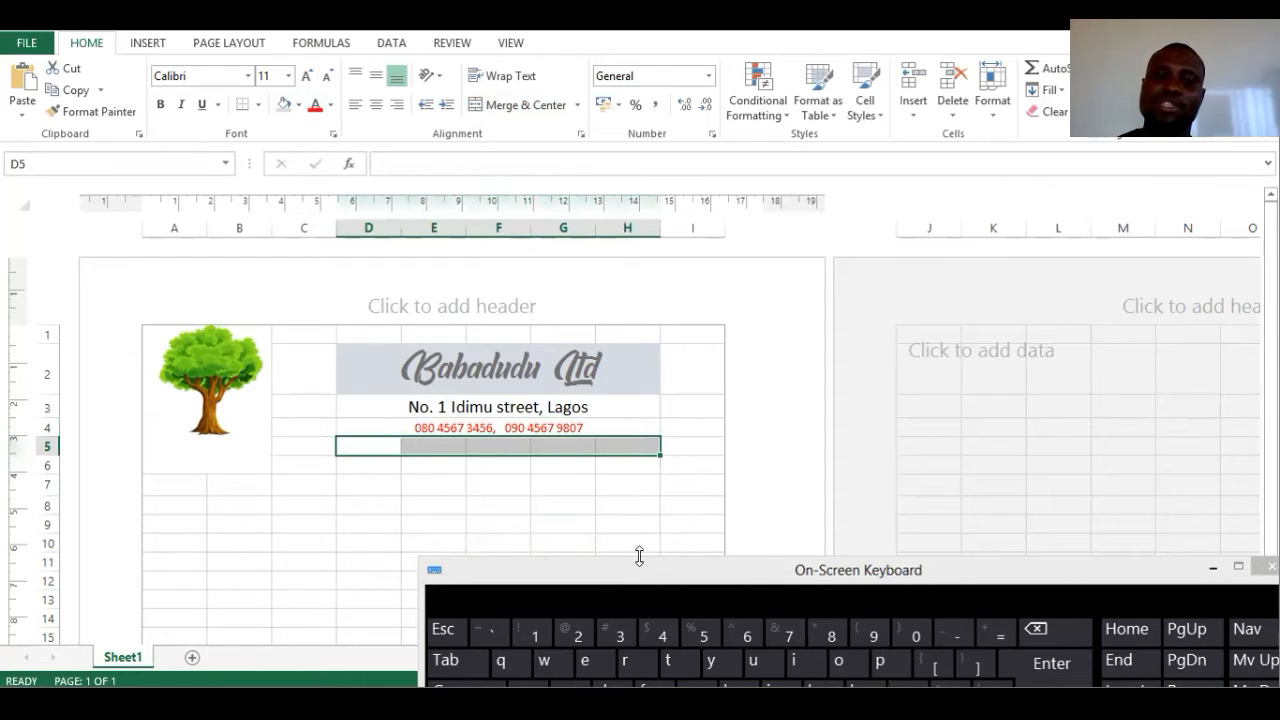
drag(629, 570, 601, 561)
click(373, 438)
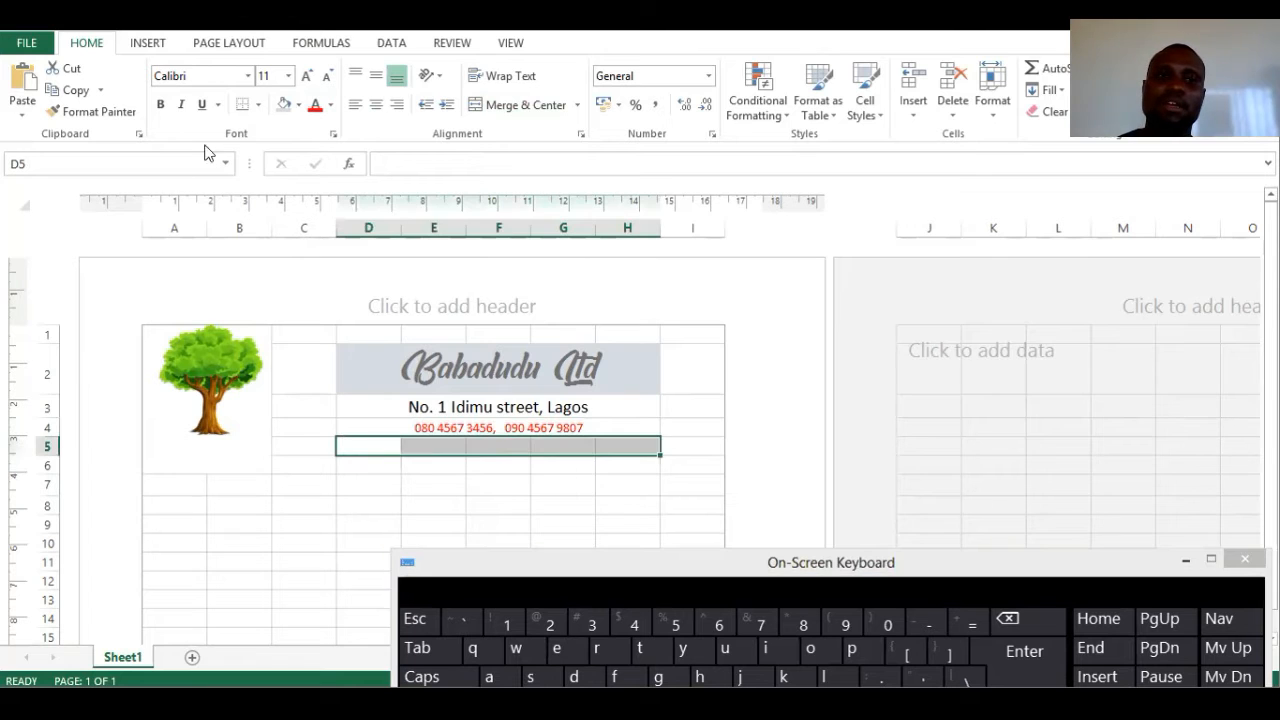
click(512, 106)
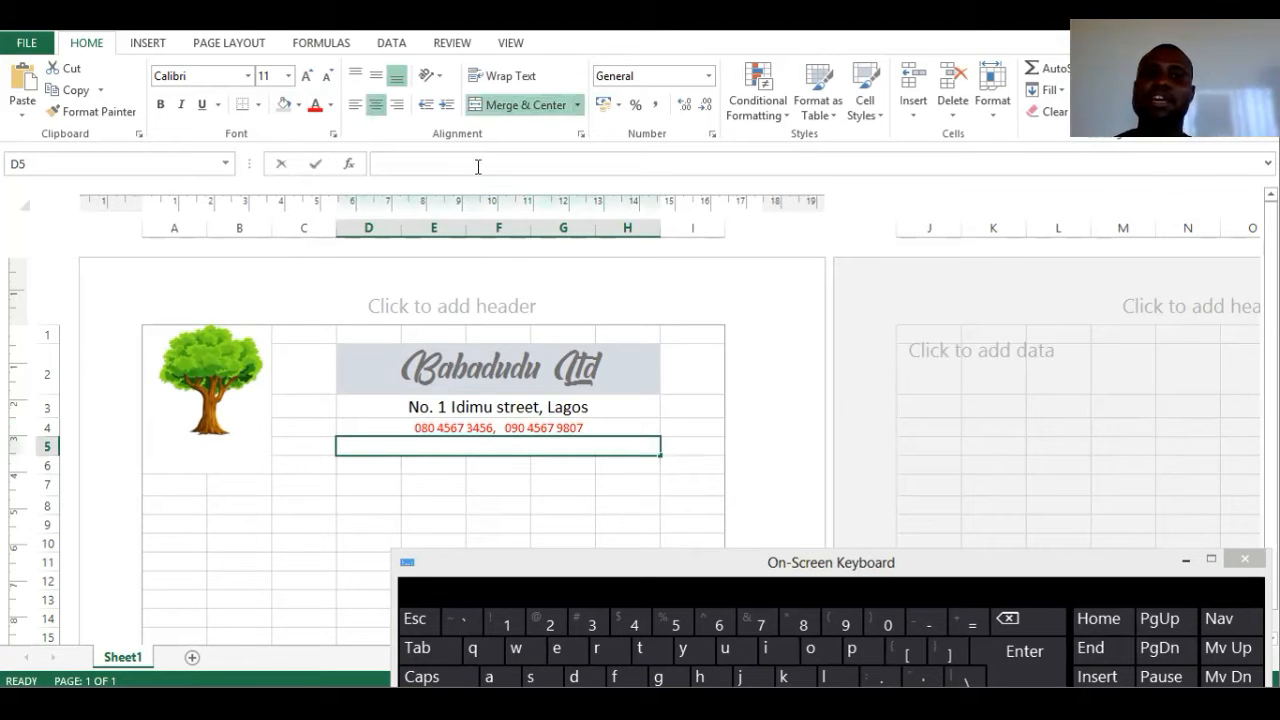
click(478, 166)
text(www)
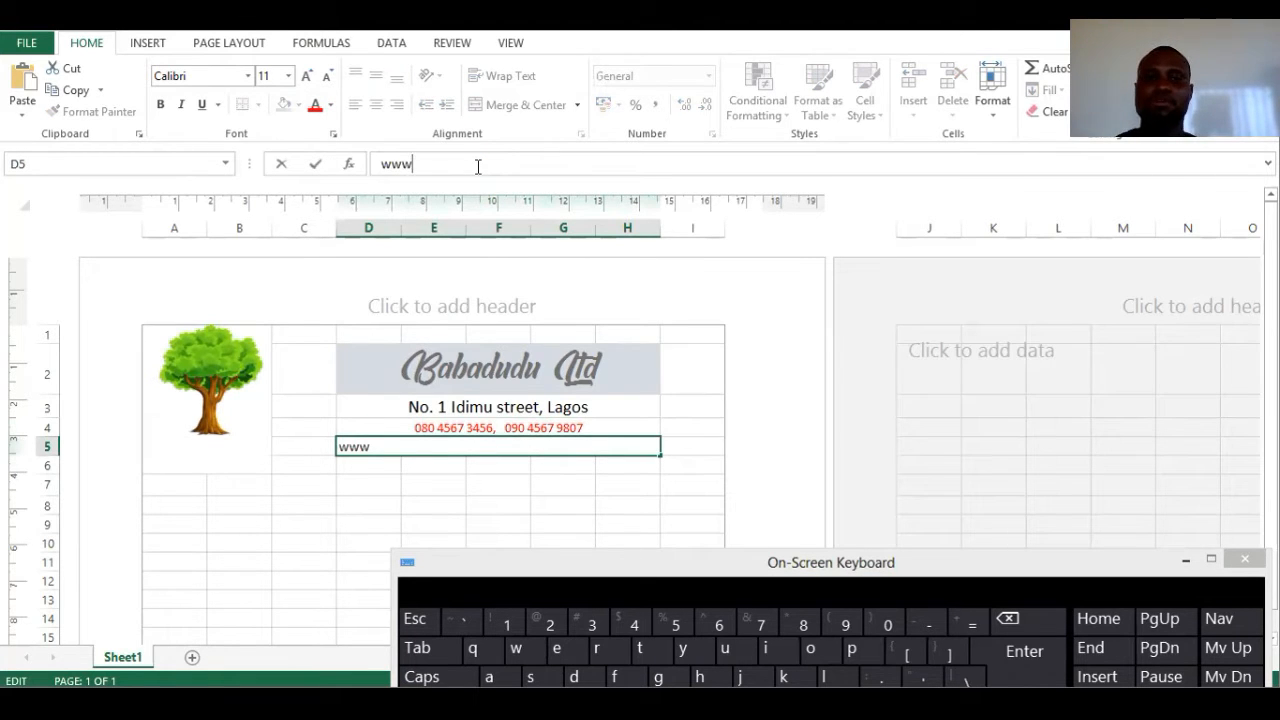
text(.babadud)
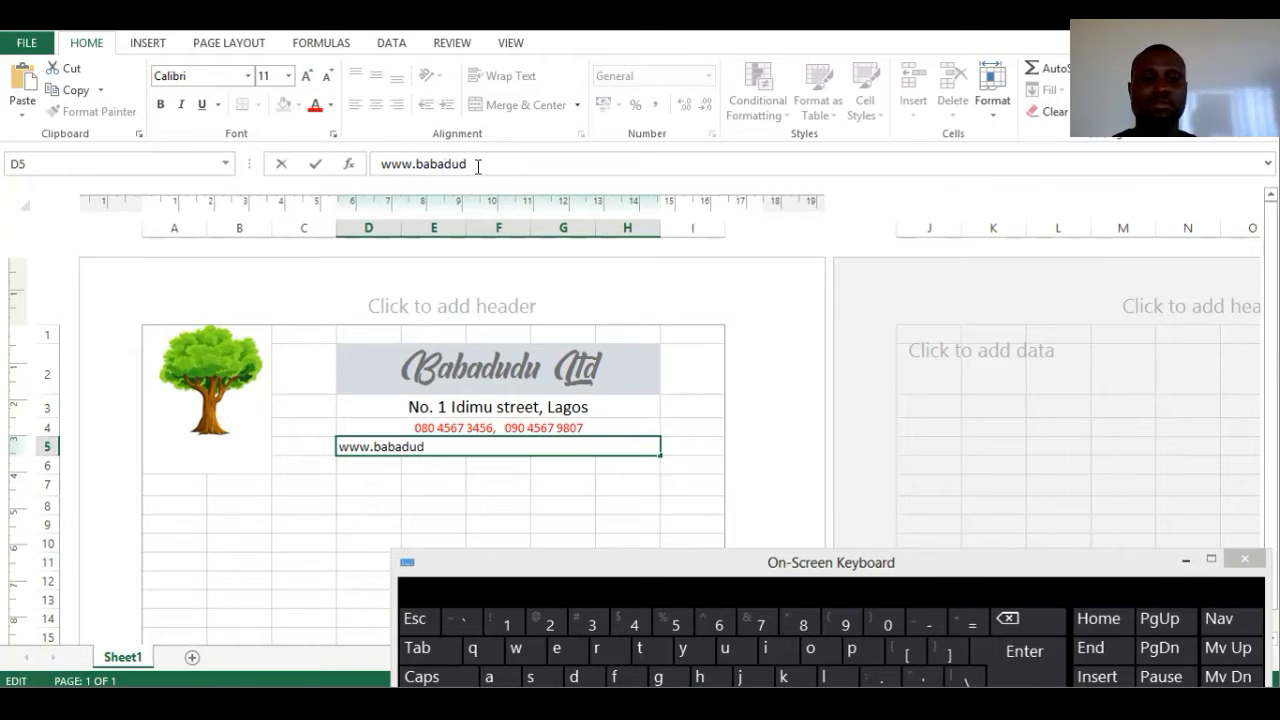
text(ultd.com)
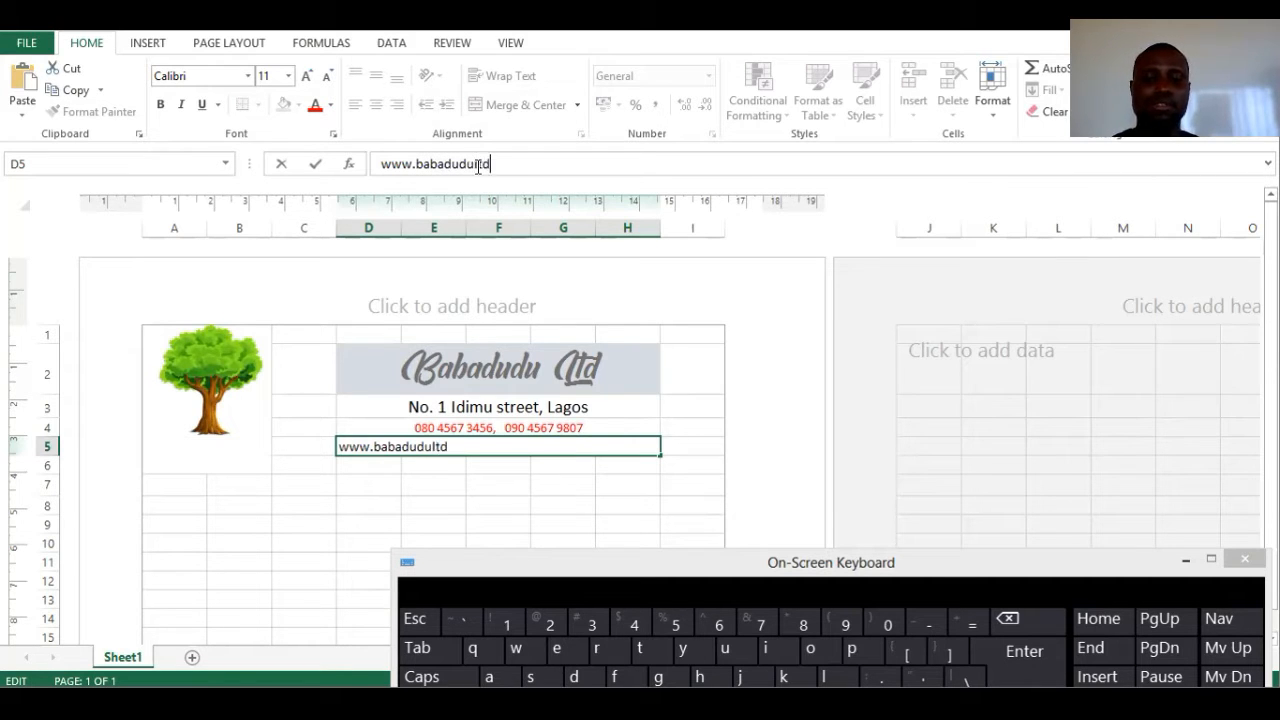
click(500, 480)
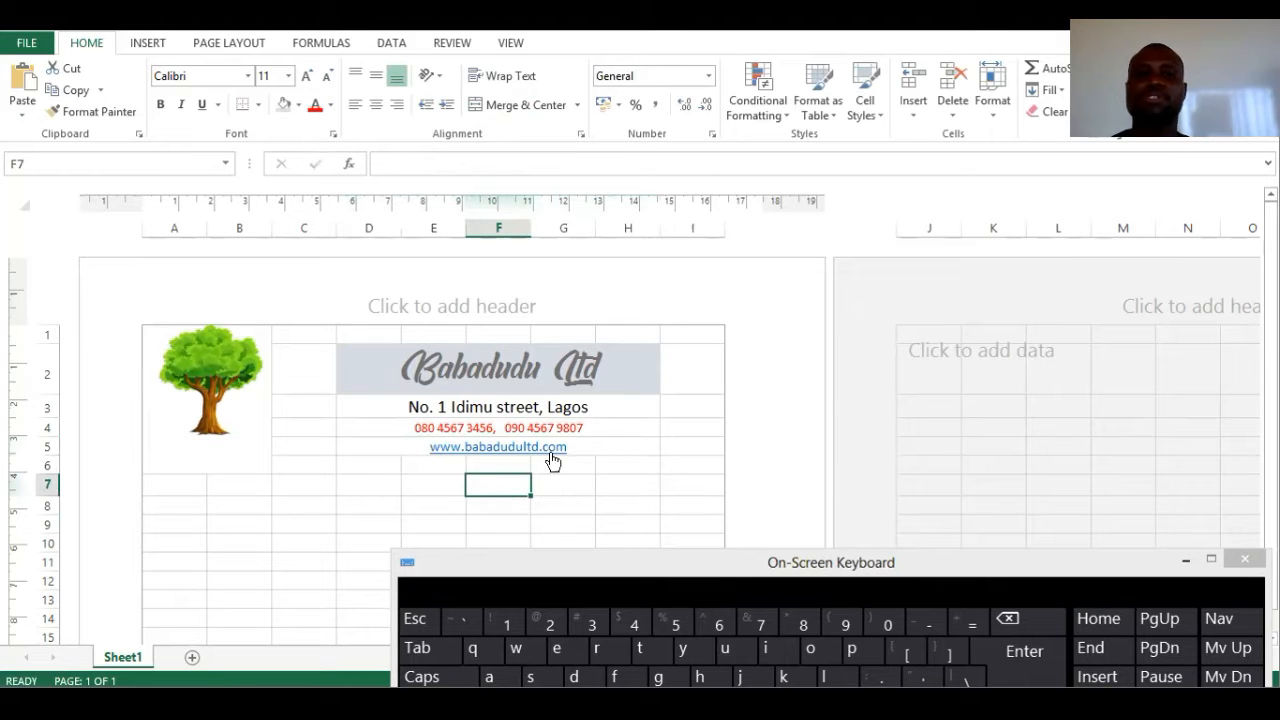
- Shade the merged website cell D5 with a light grey fill
click(728, 562)
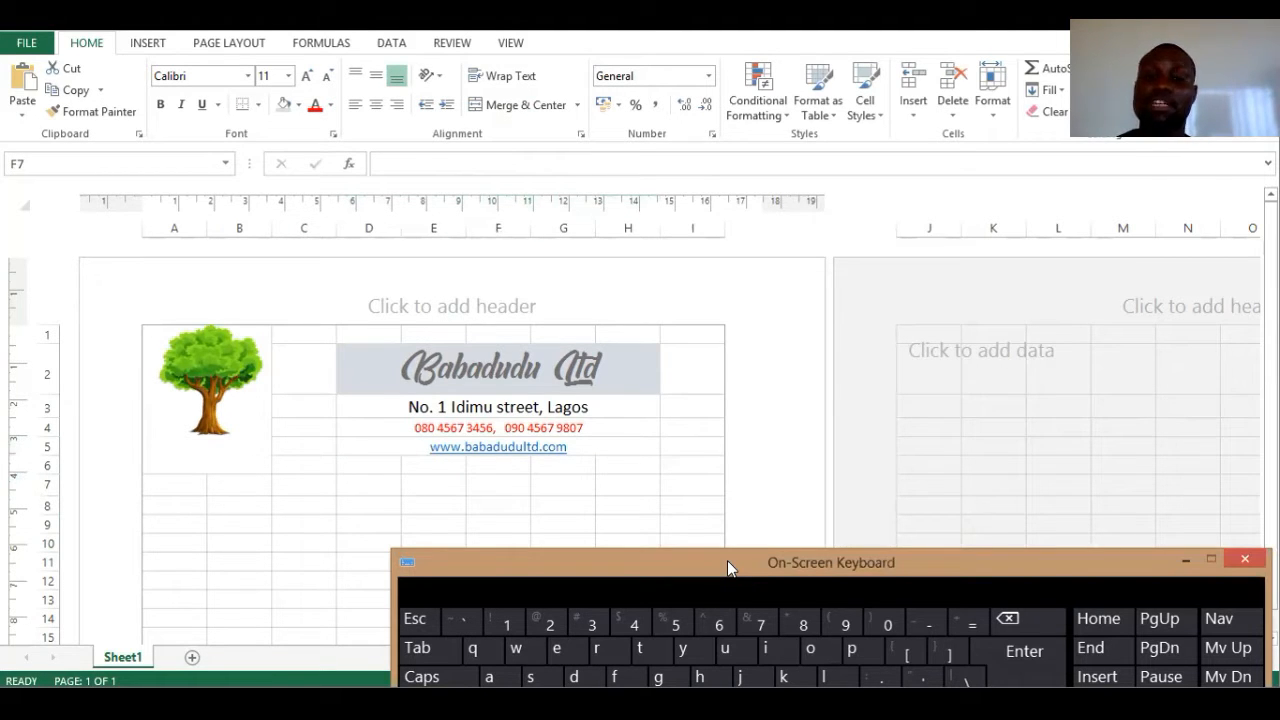
drag(727, 560, 527, 102)
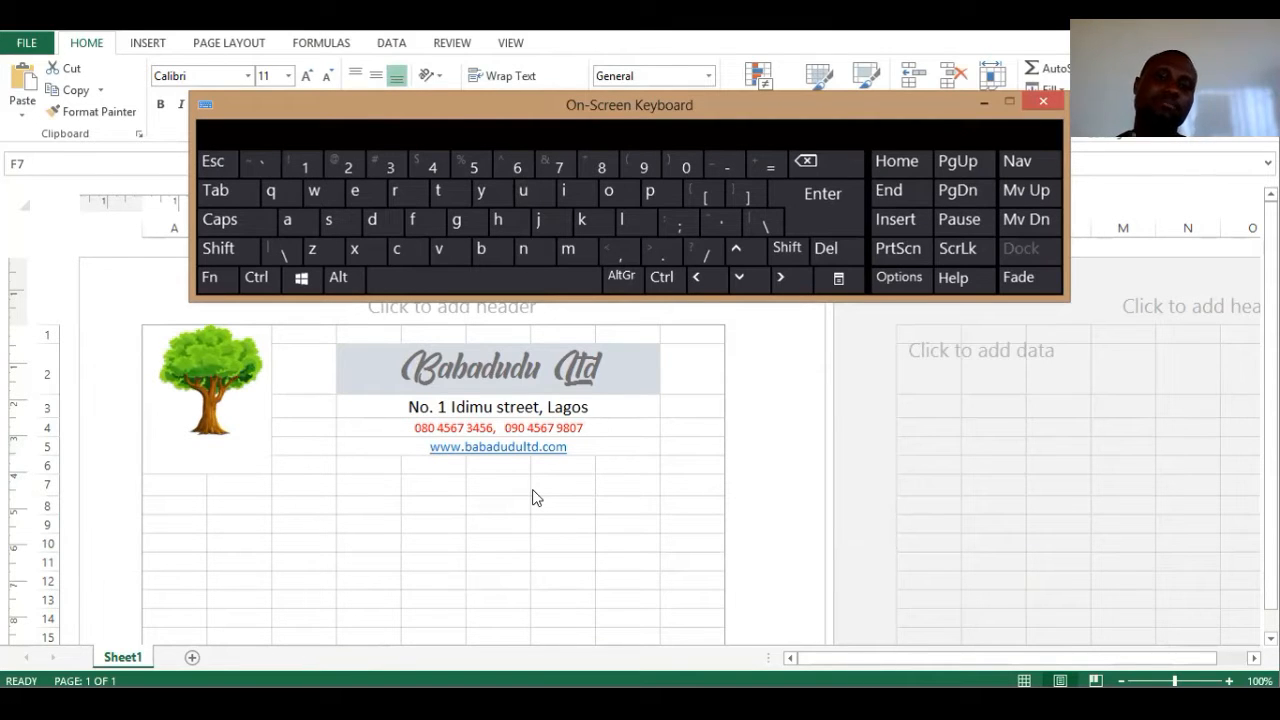
click(590, 450)
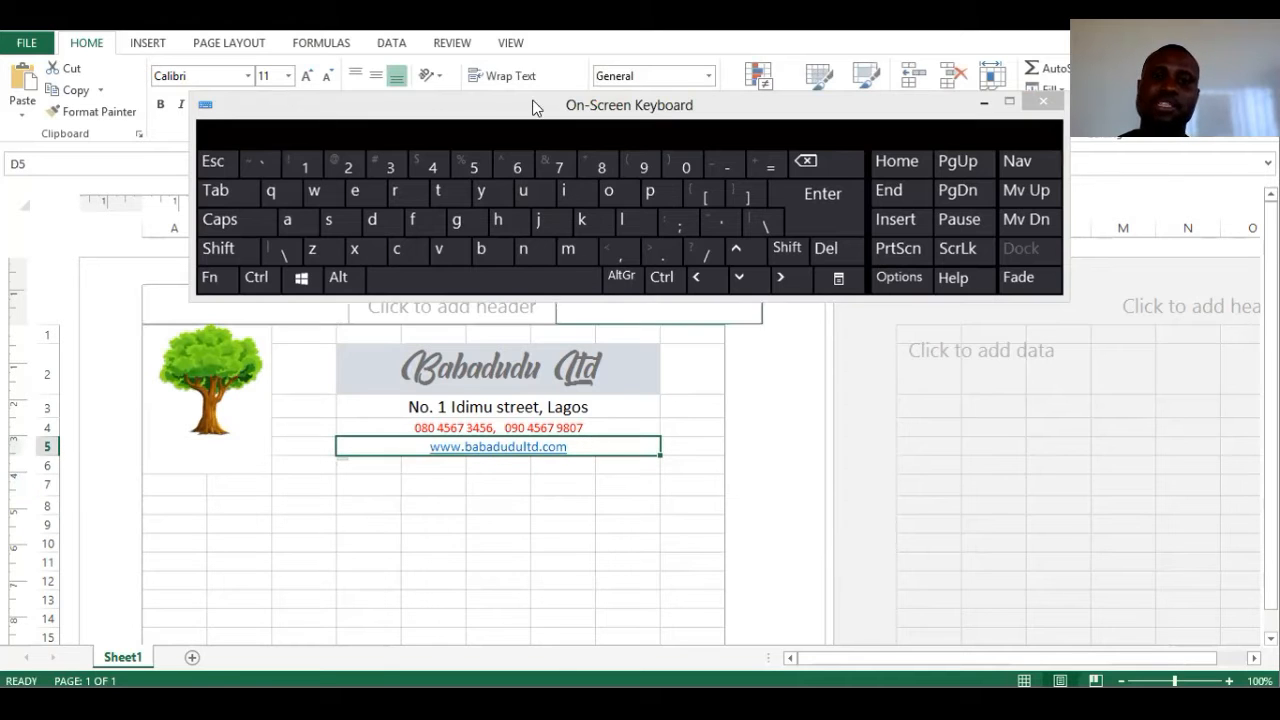
drag(542, 109, 598, 220)
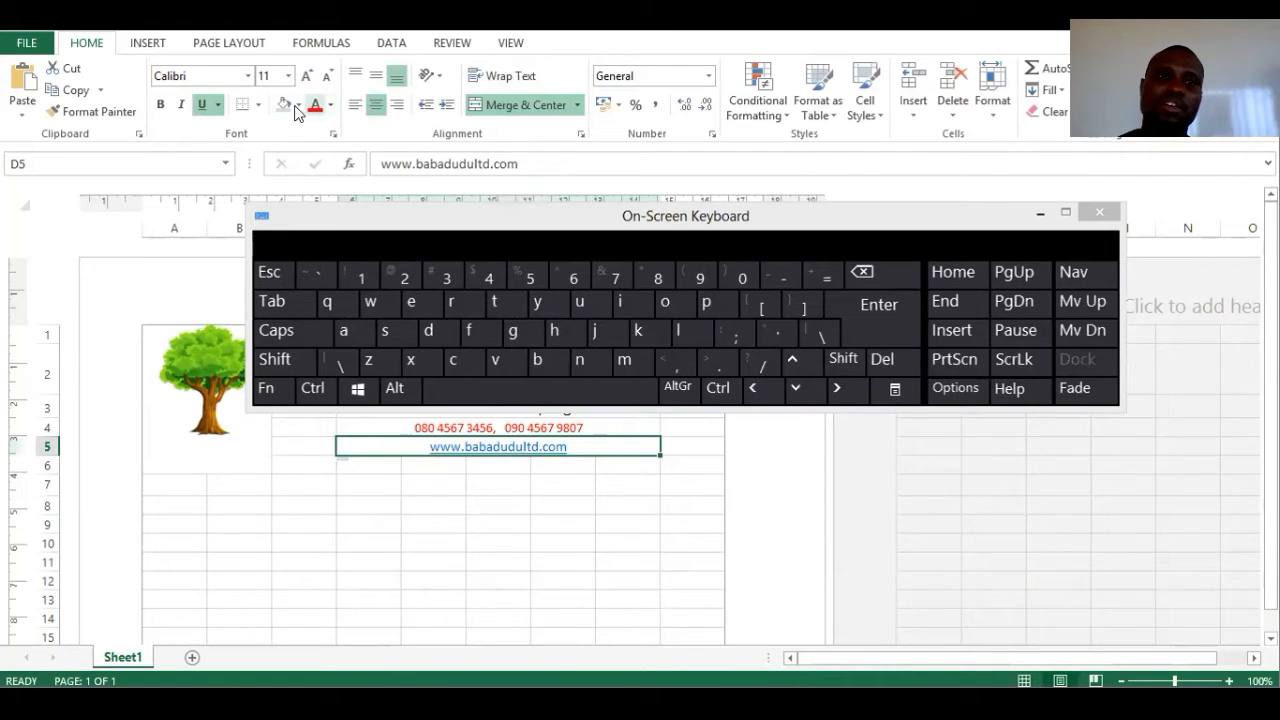
click(298, 104)
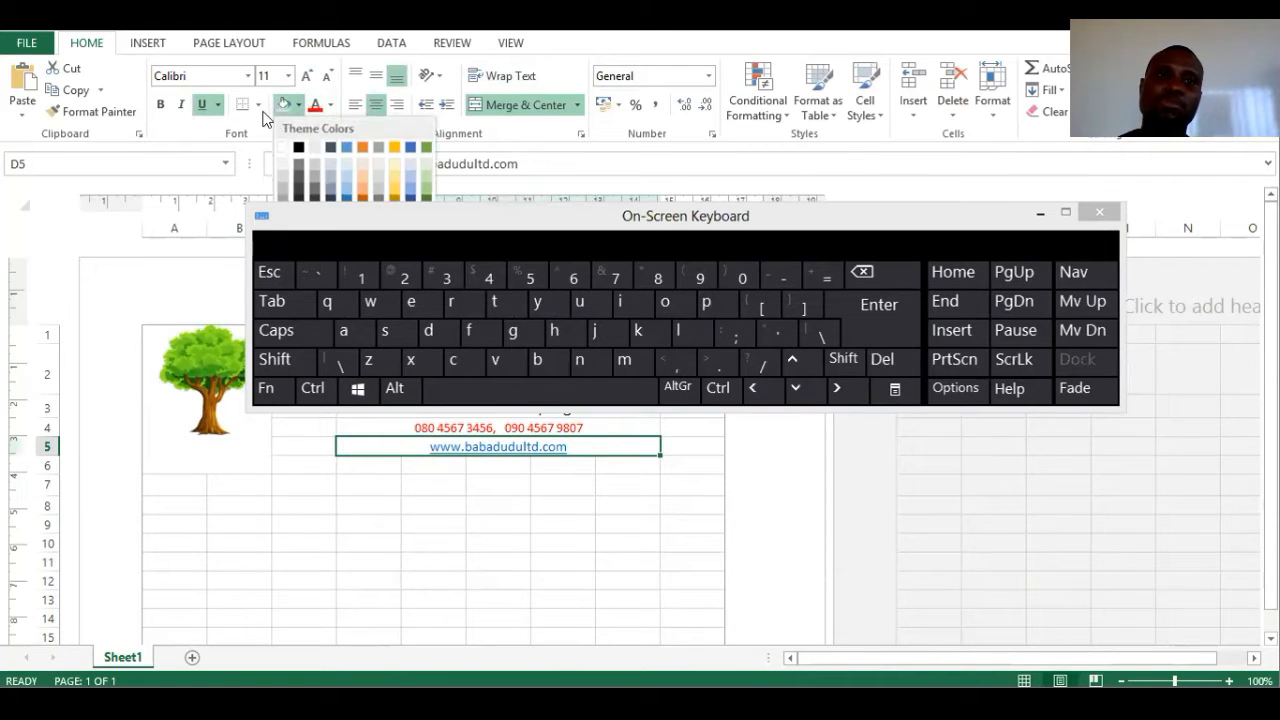
click(380, 172)
click(515, 506)
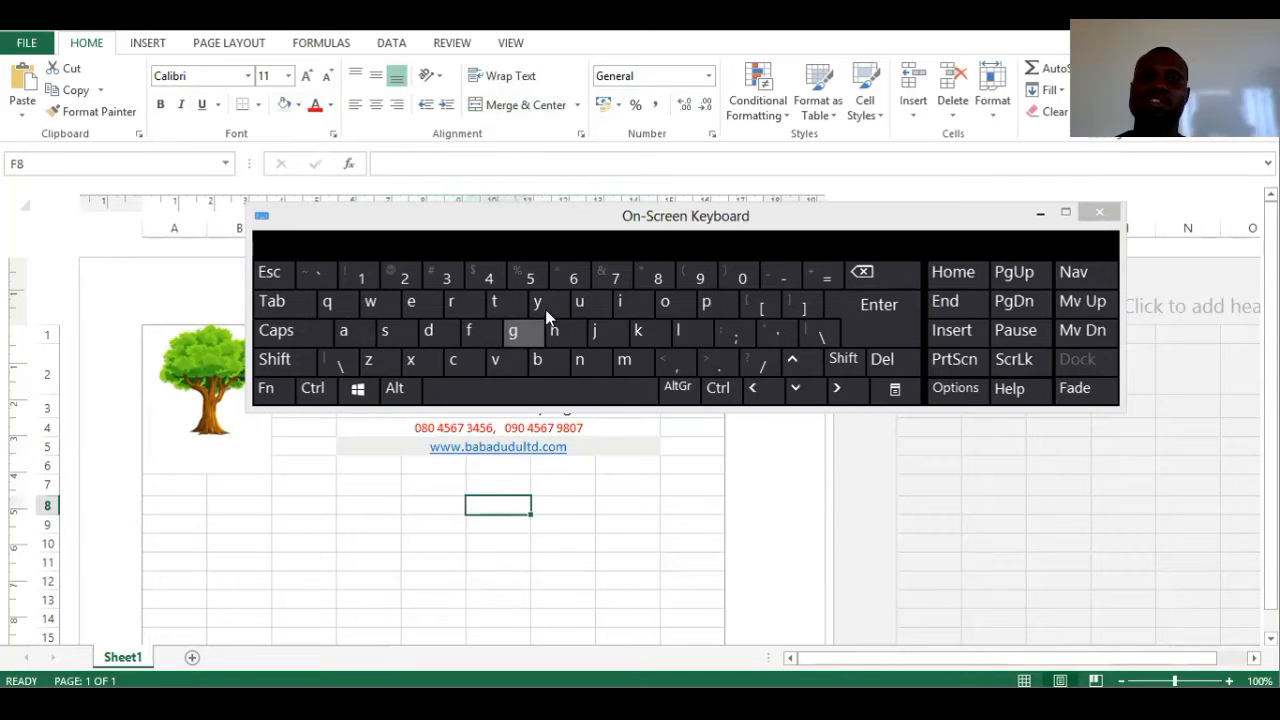
- Merge and centre A8:B8 and enter the heading Quantity
click(578, 213)
drag(577, 205, 510, 111)
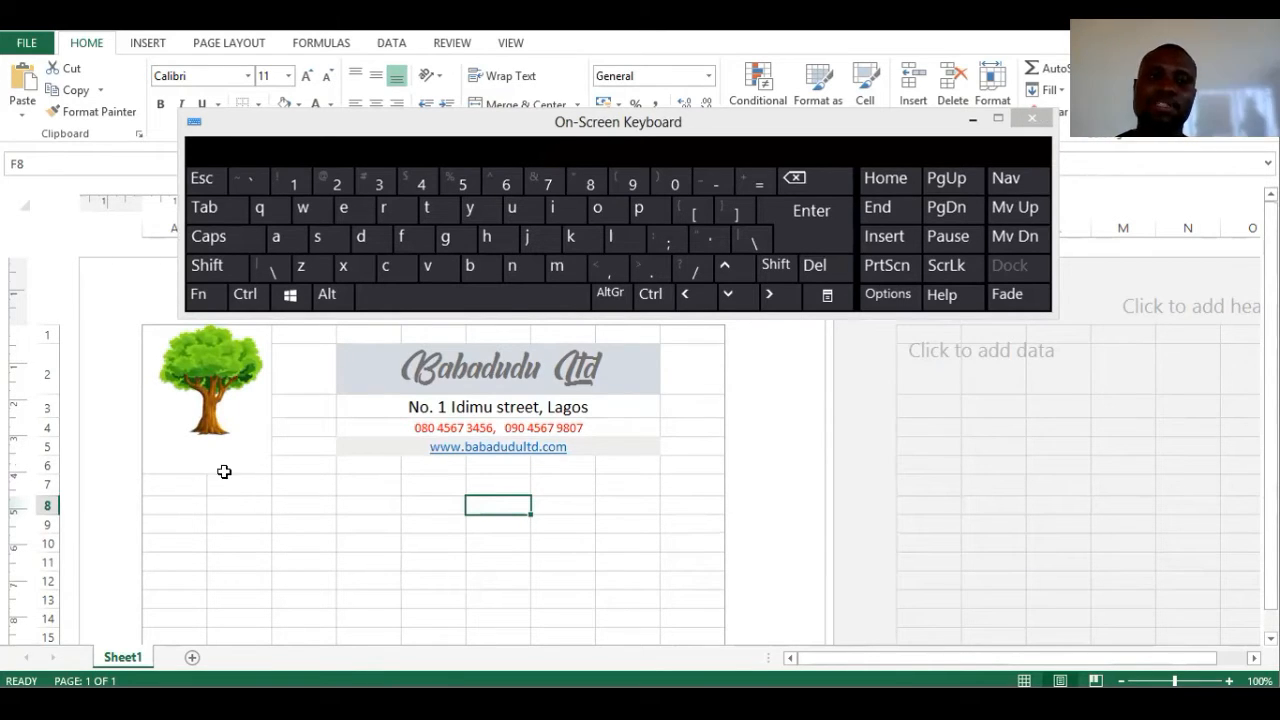
click(177, 503)
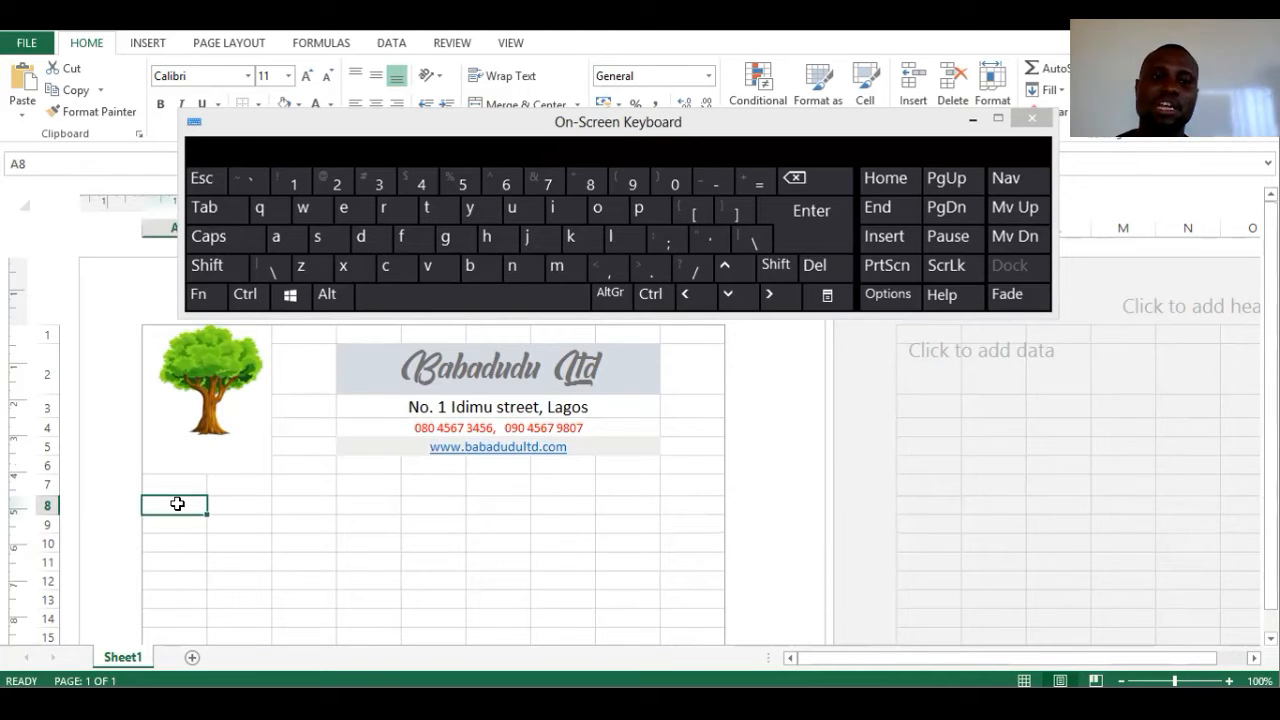
key(shift)
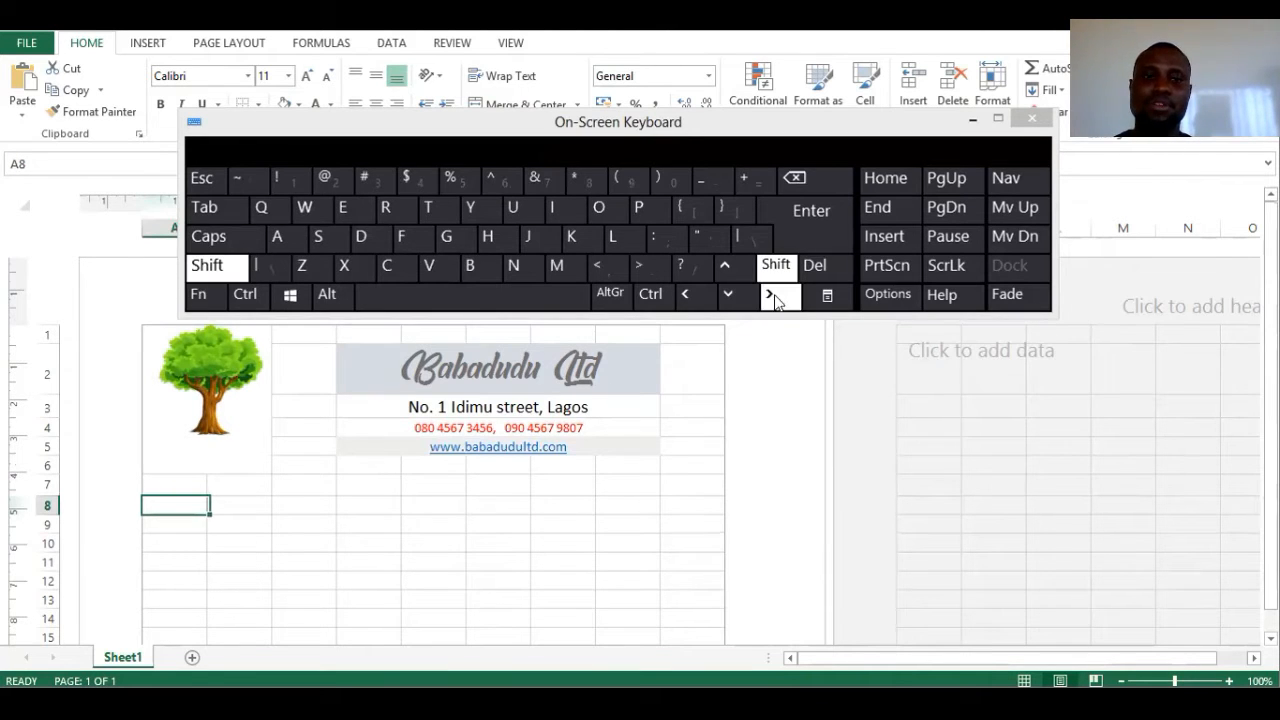
click(770, 295)
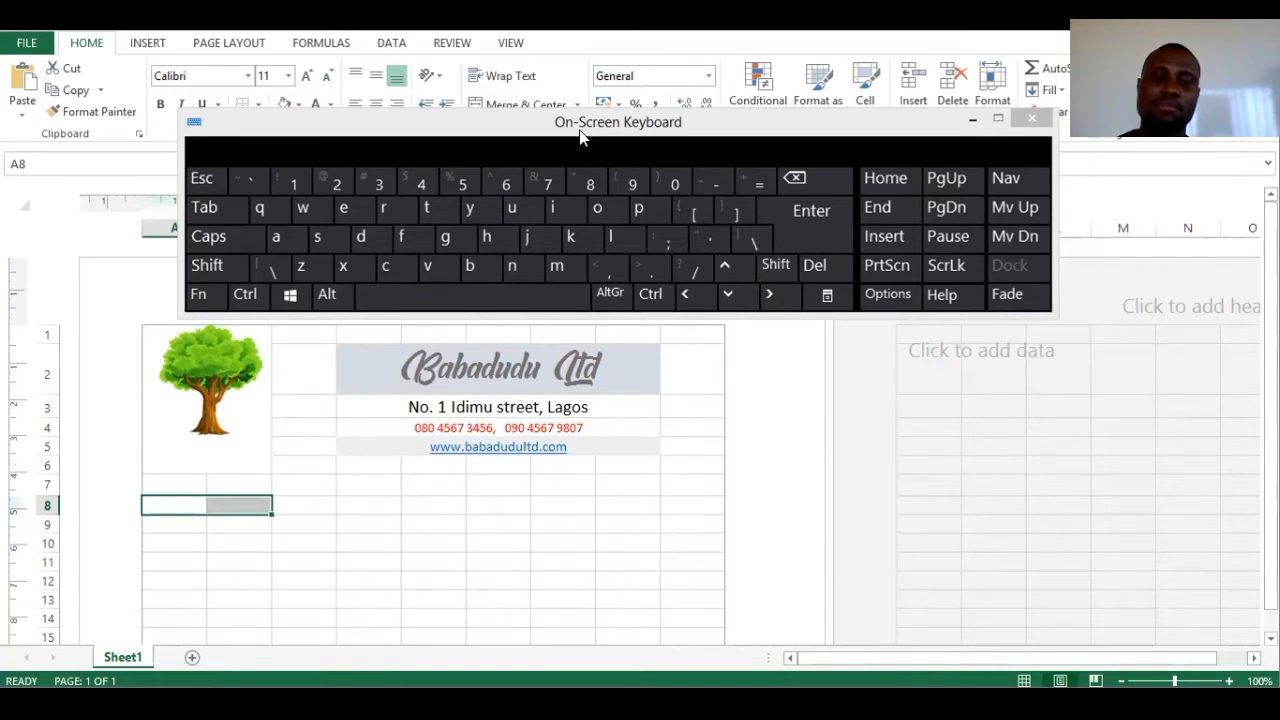
drag(580, 136, 1234, 453)
click(521, 104)
click(427, 163)
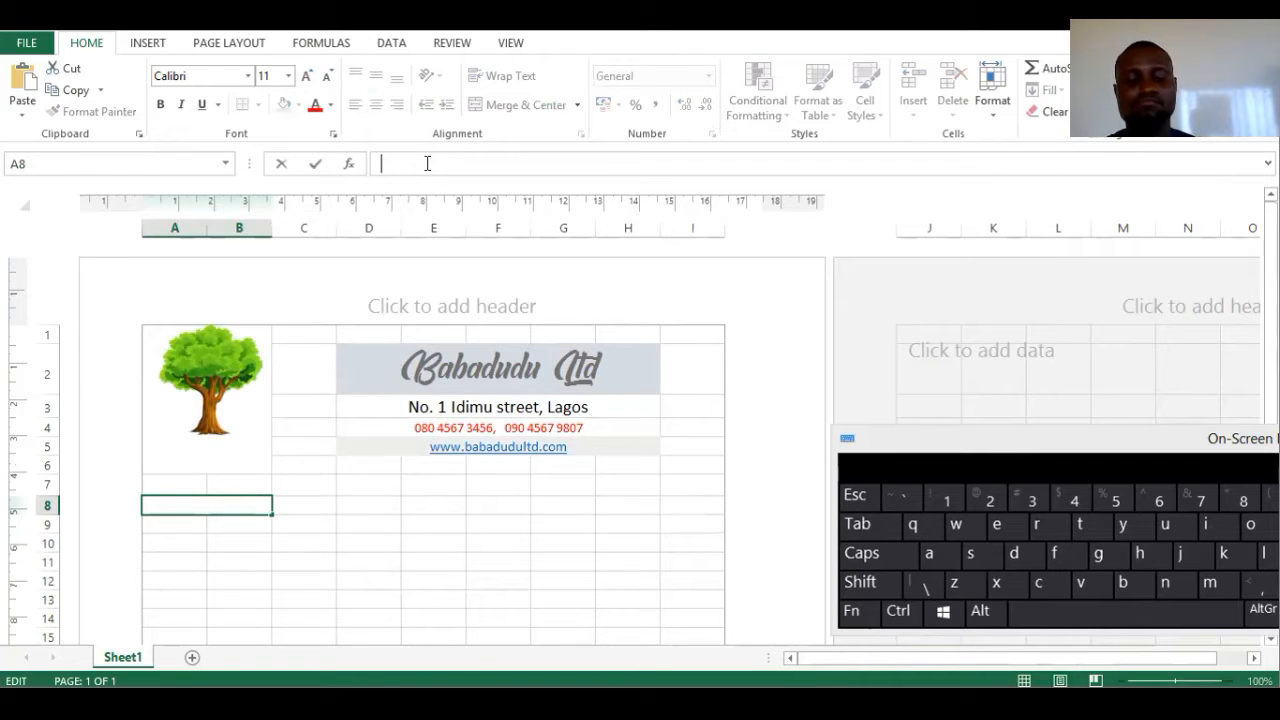
text(Quantity)
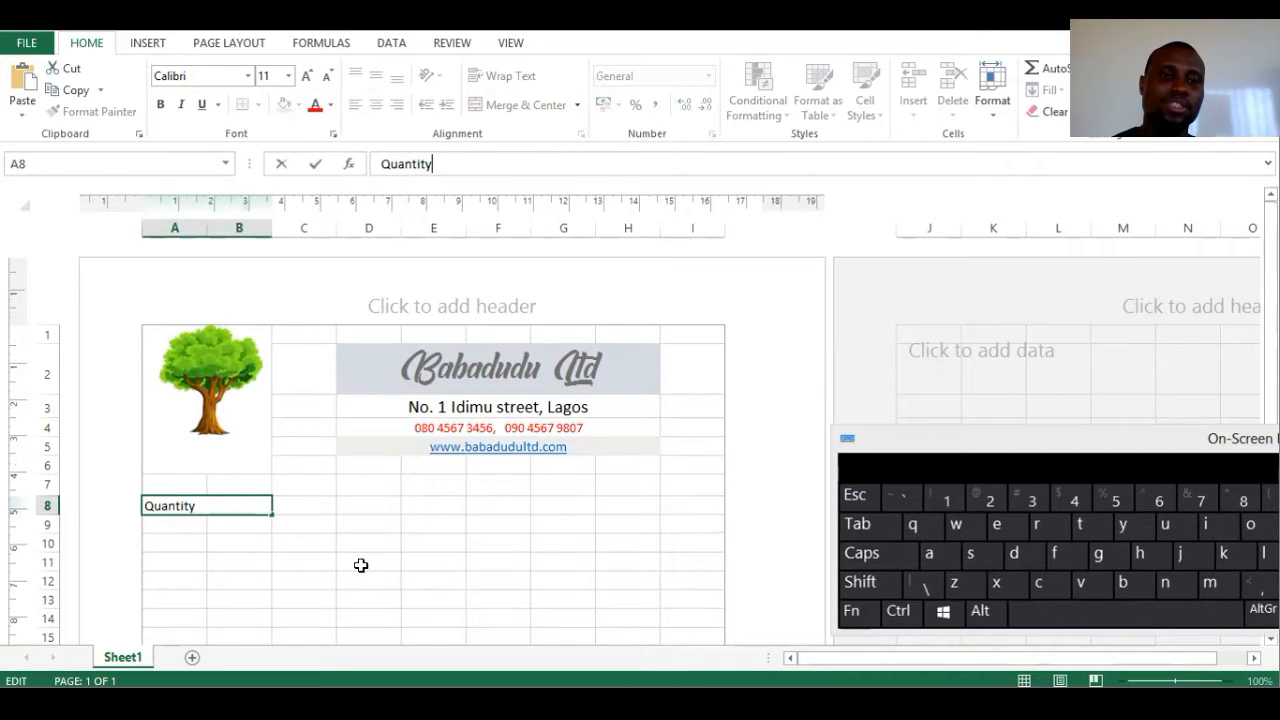
click(360, 563)
- Merge C8:E8 and enter the heading 'Description of Goods', fixing the typo
click(311, 506)
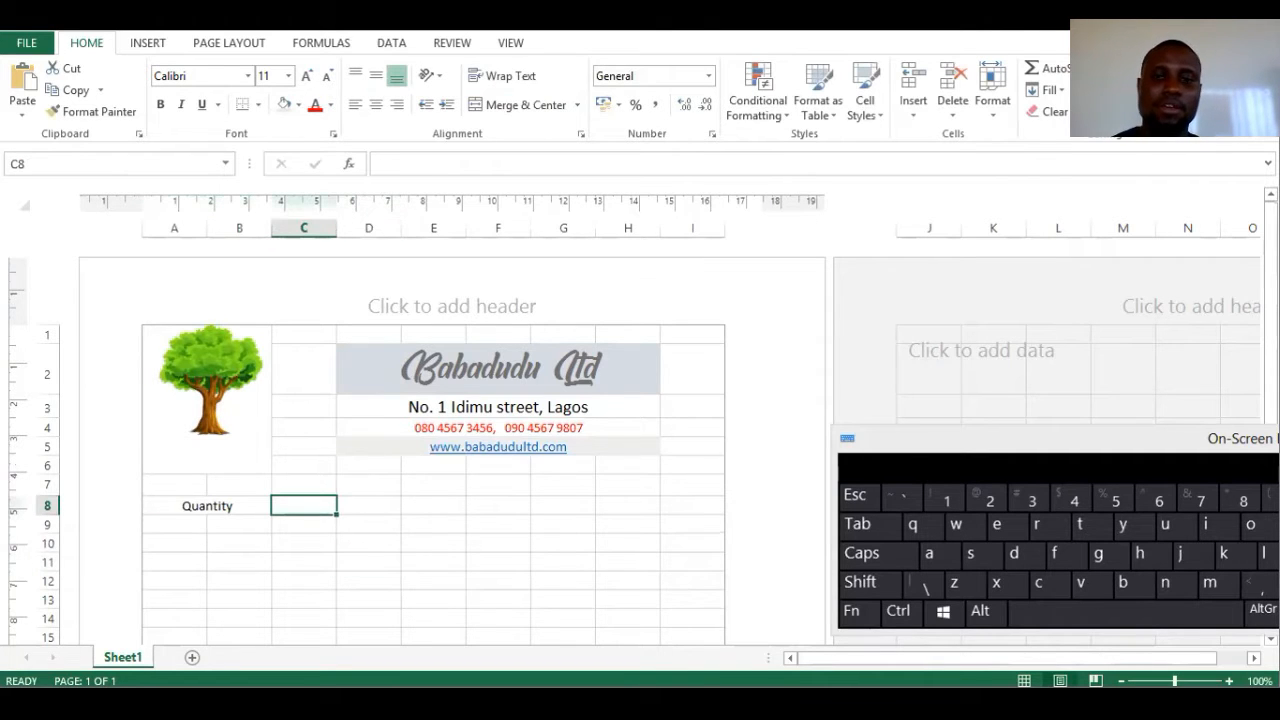
key(shift+Right)
key(shift+Right)
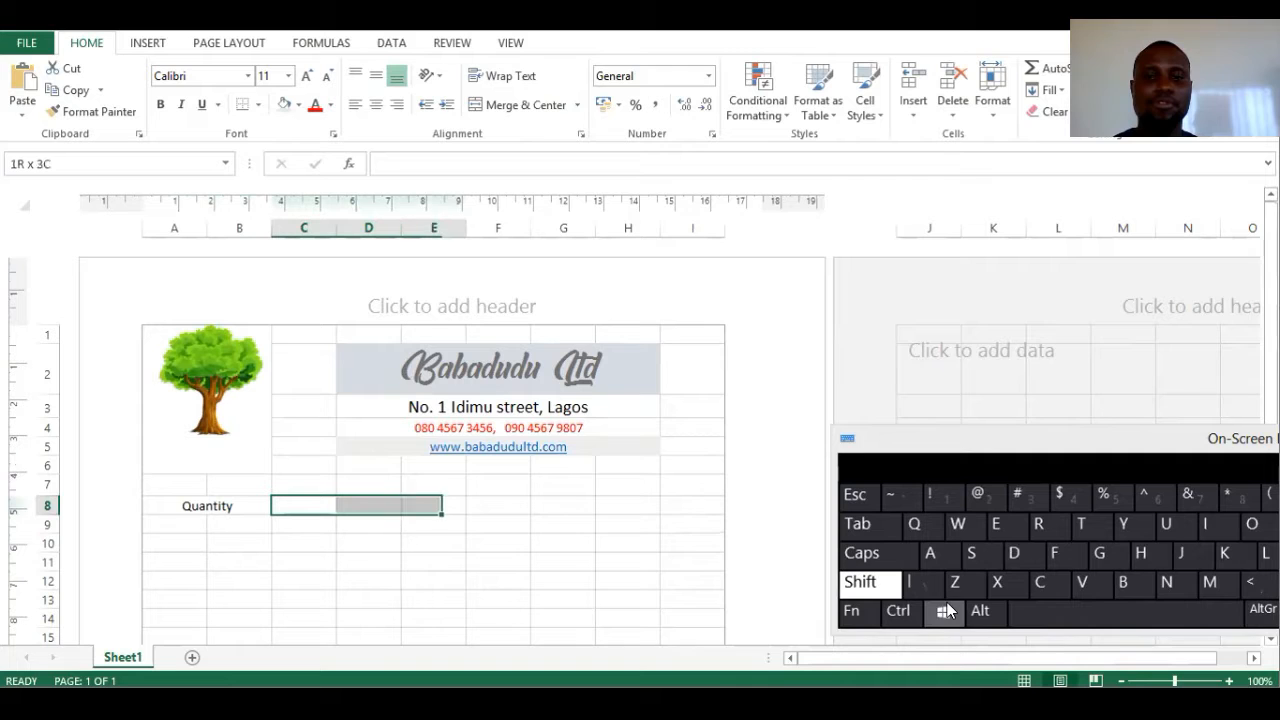
click(530, 112)
click(387, 164)
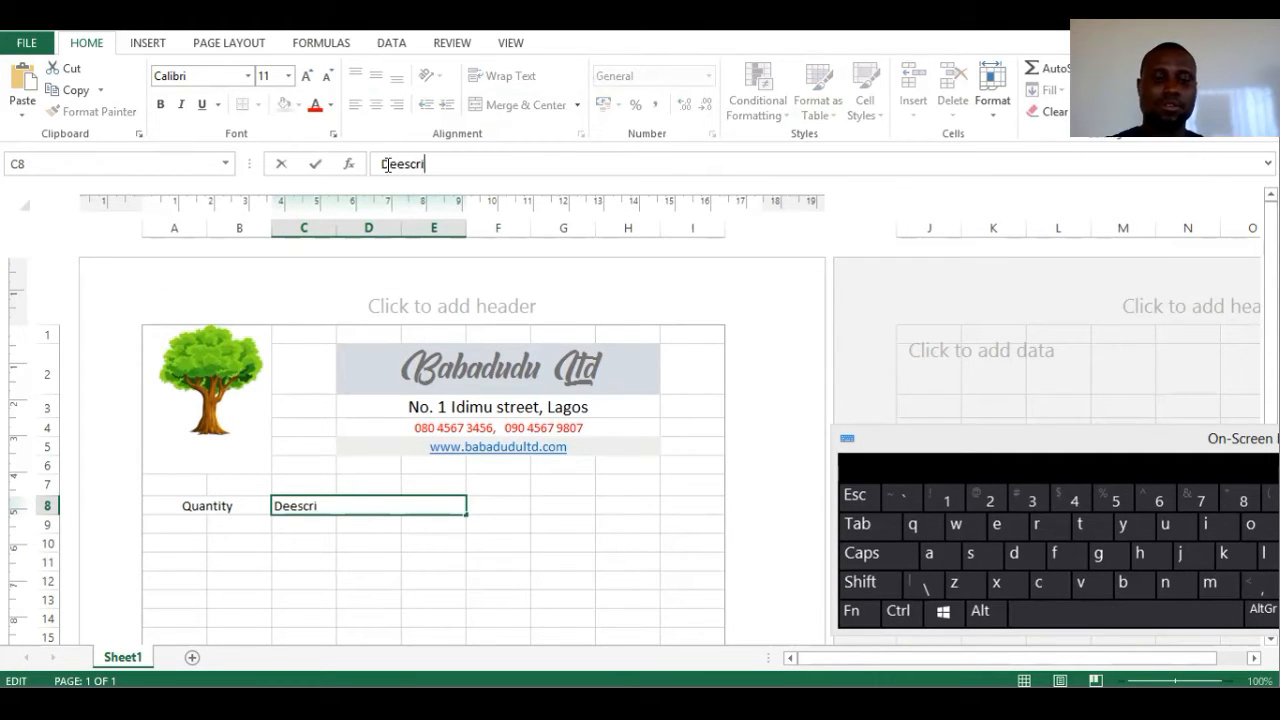
text(Deescription of Goods)
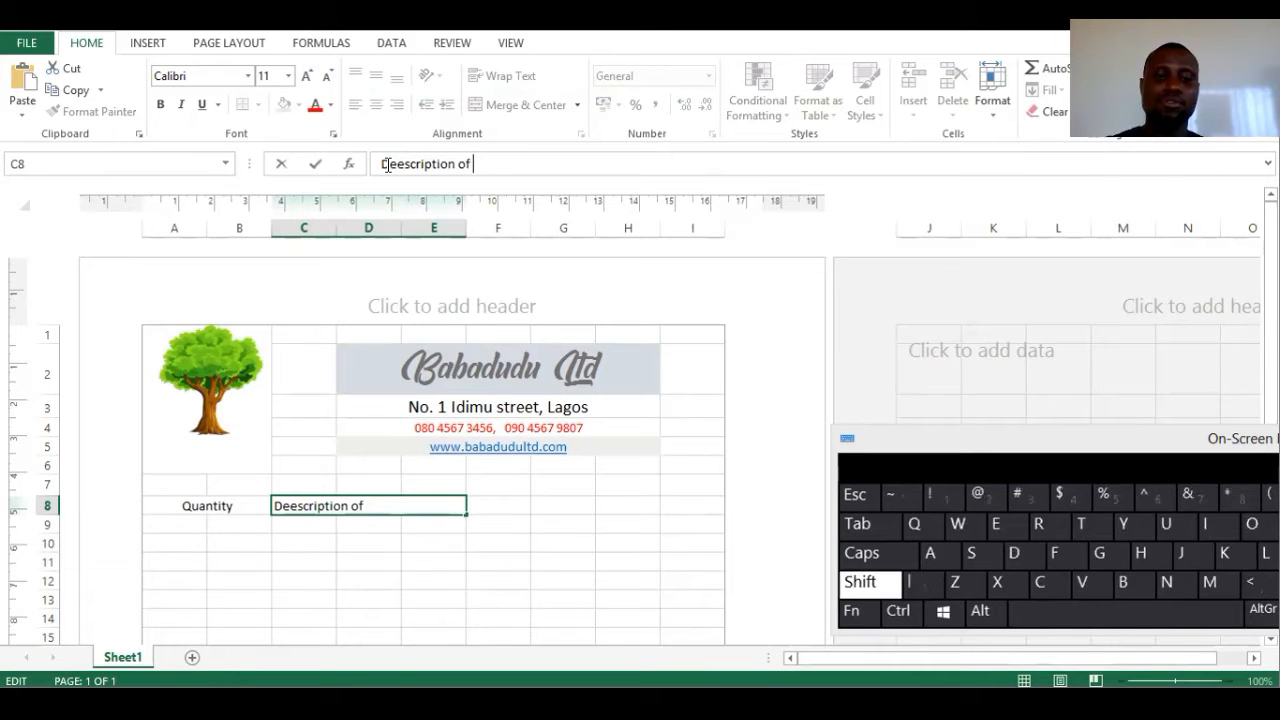
click(317, 551)
click(323, 507)
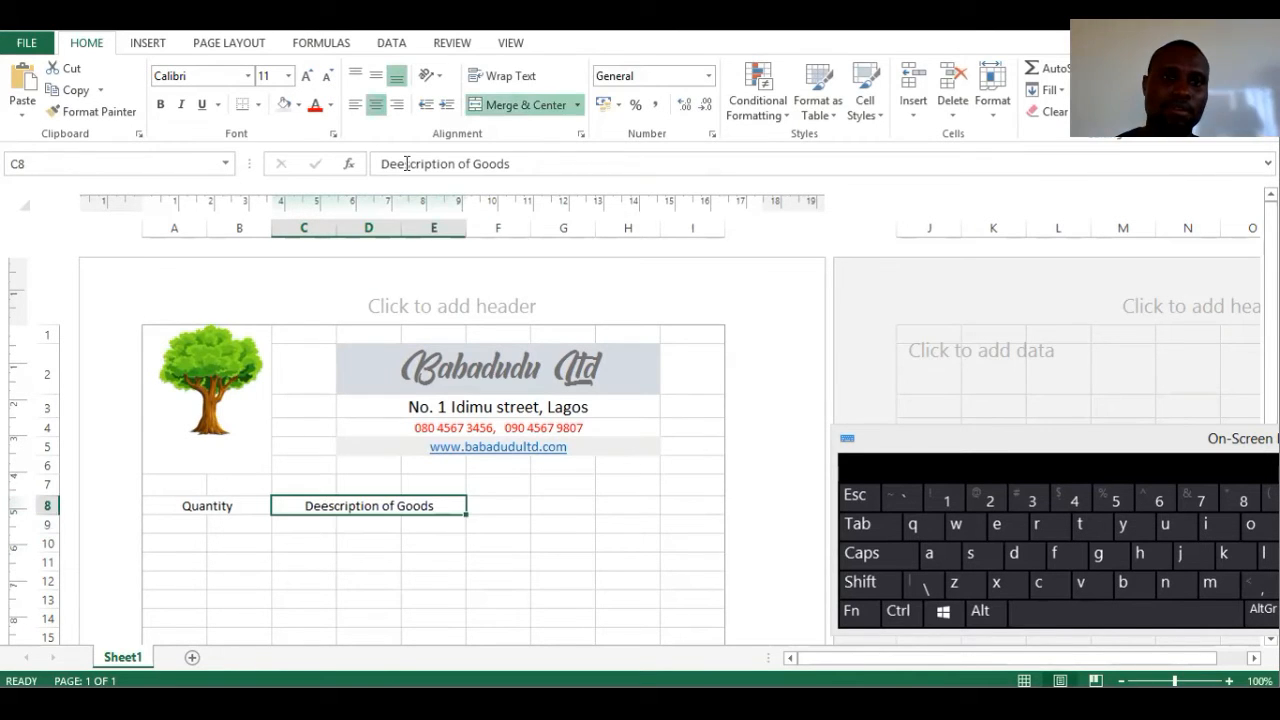
click(404, 164)
key(BackSpace)
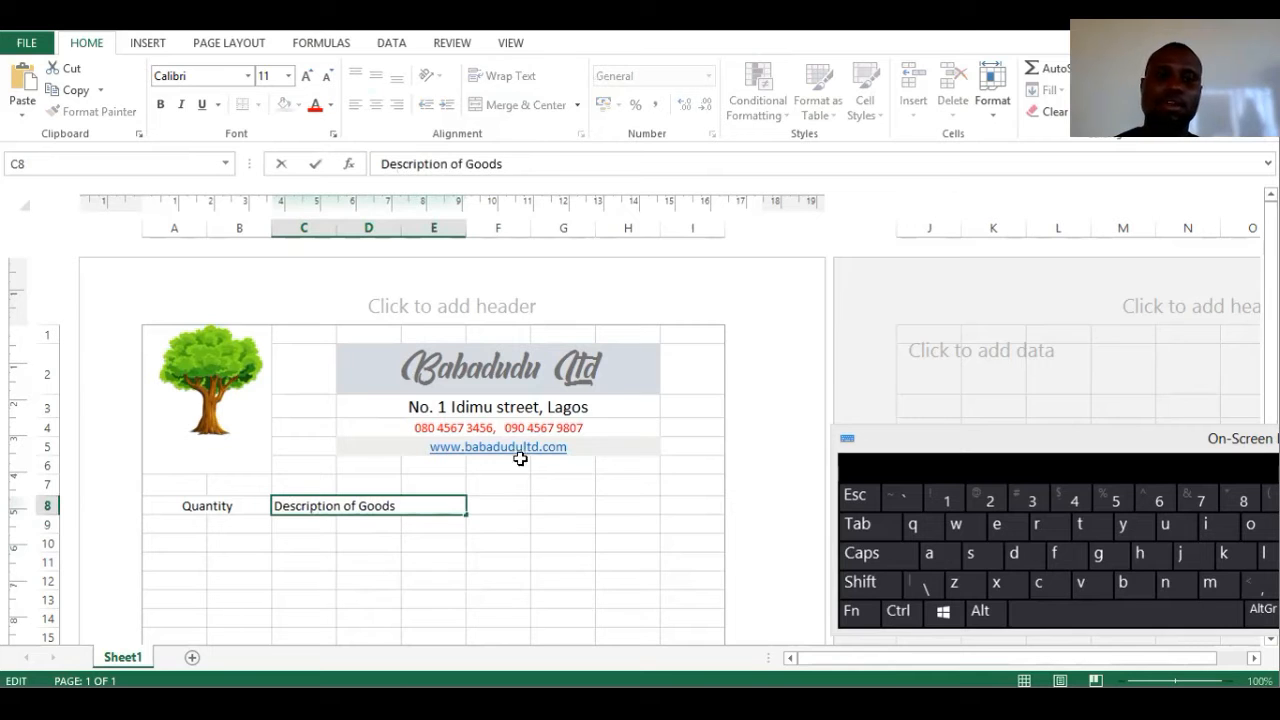
click(493, 548)
- Merge and centre F8:G8 and enter the heading Rate
click(503, 504)
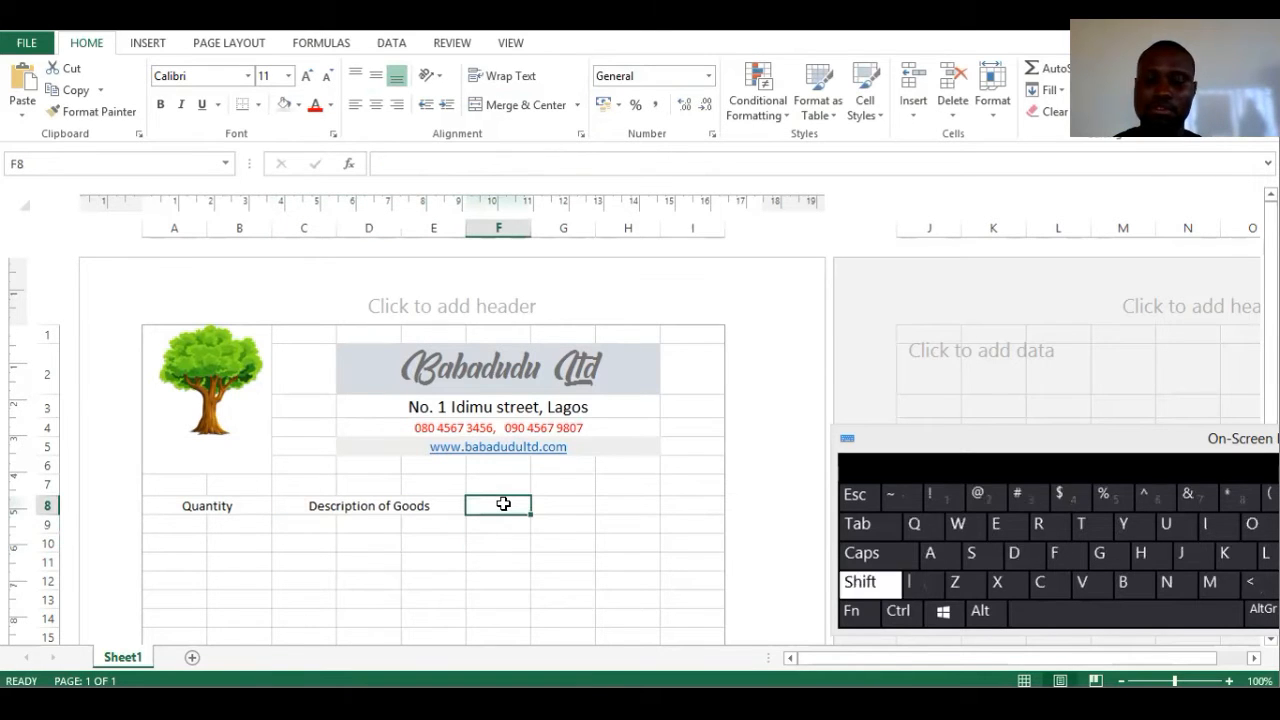
key(shift+Right)
click(521, 96)
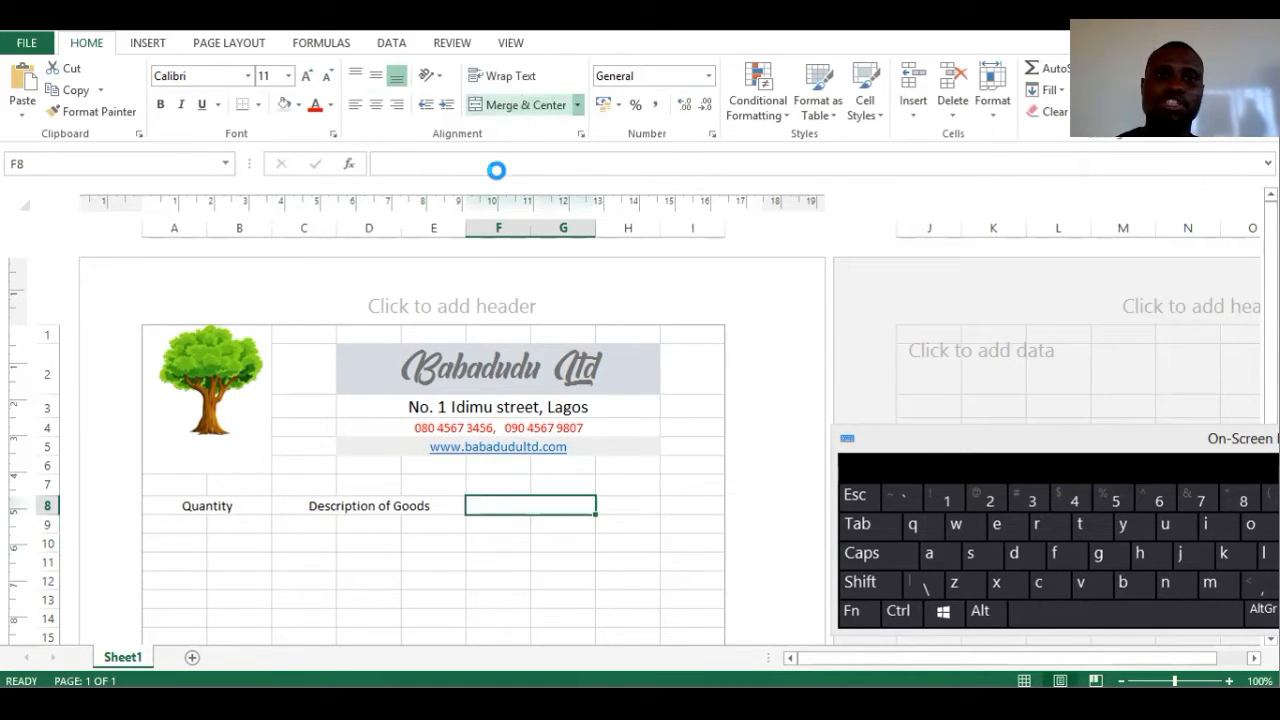
click(494, 165)
text(Rate)
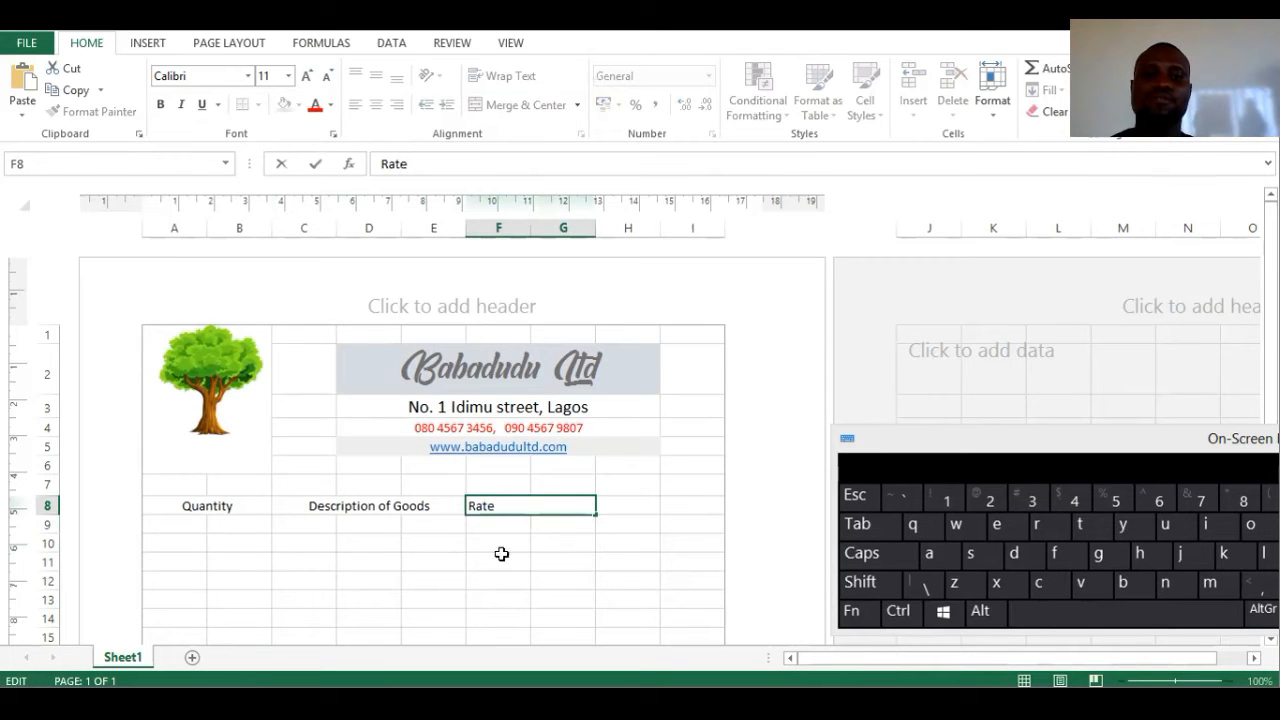
click(522, 562)
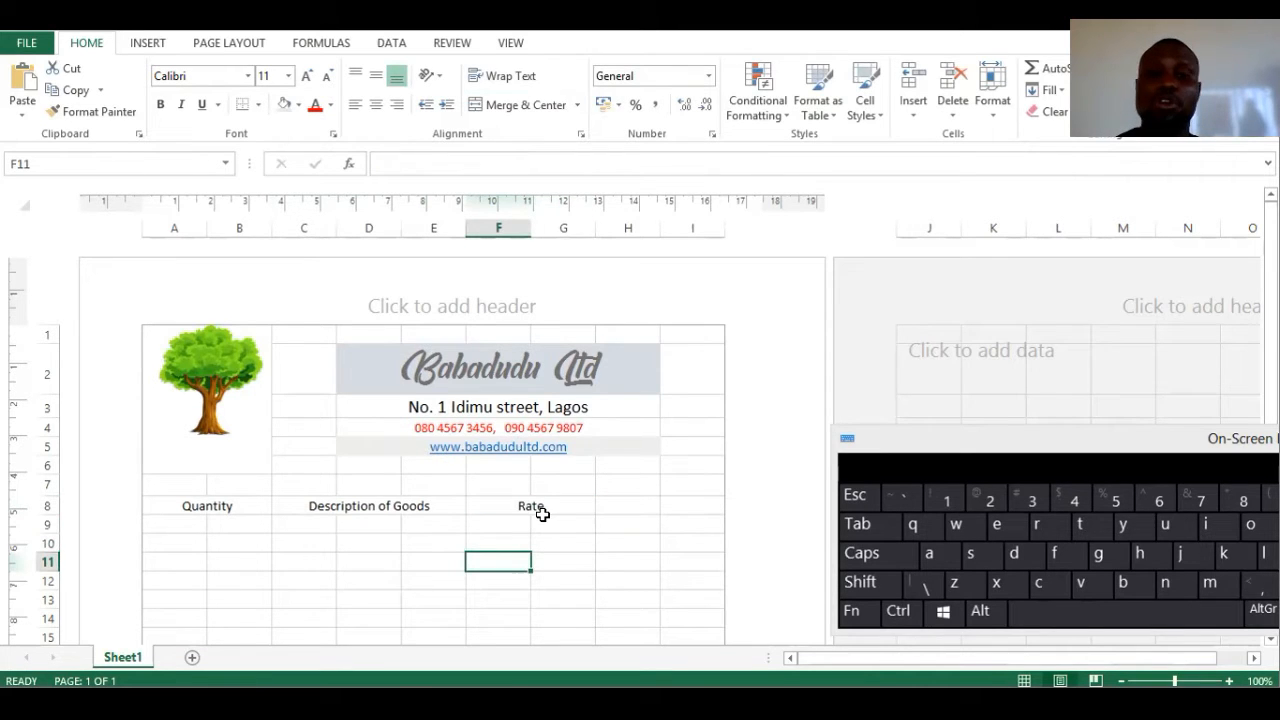
- Merge and centre H8:I8 and enter the heading Amount
drag(618, 513, 686, 500)
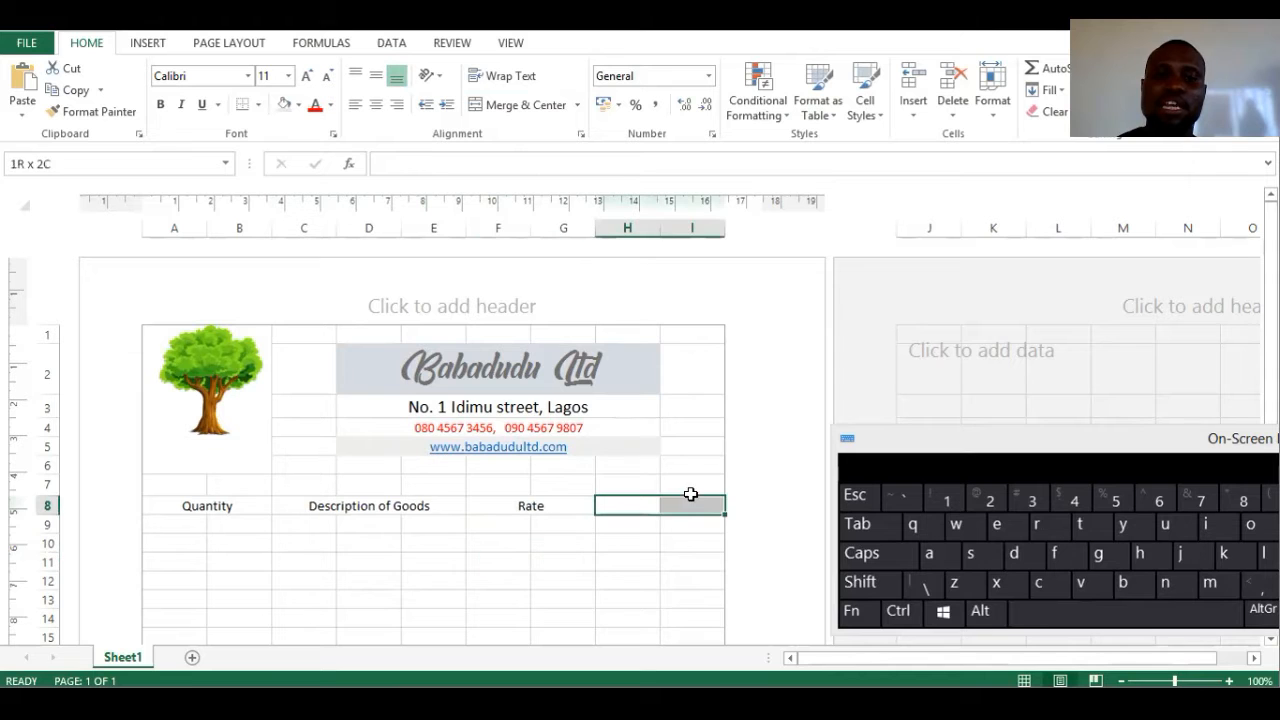
click(522, 105)
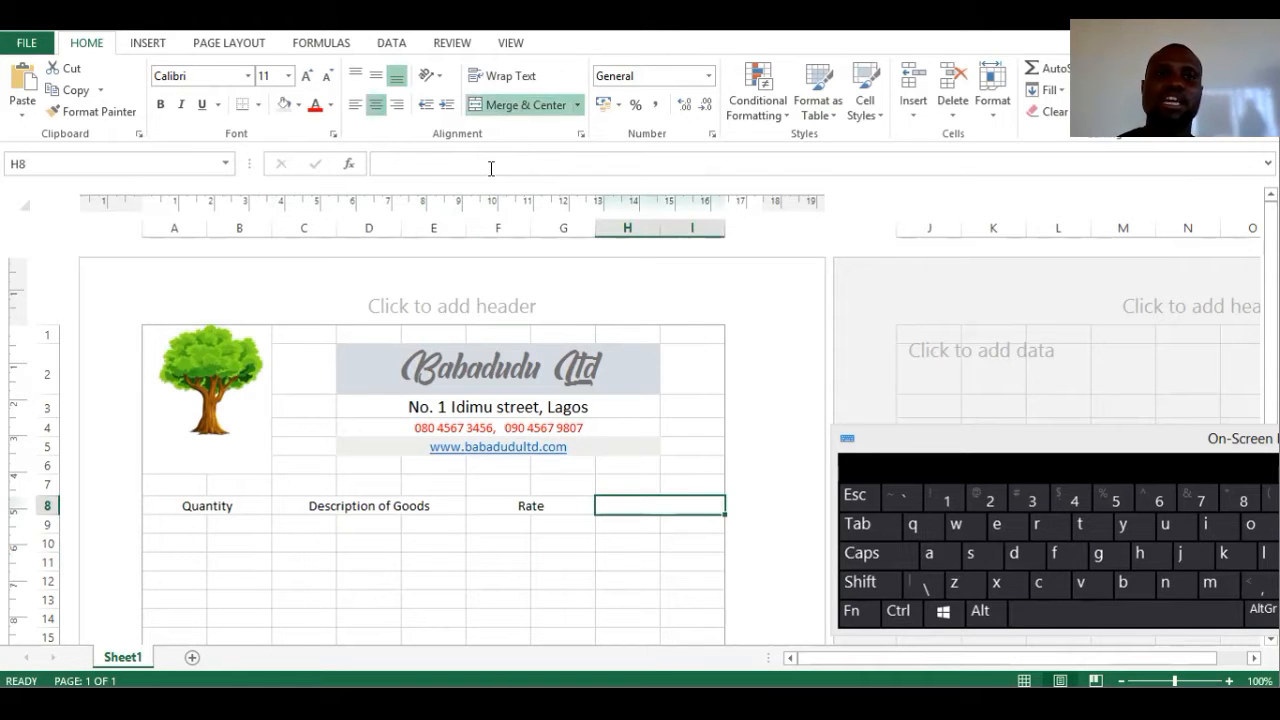
click(491, 166)
text(Amoun)
drag(468, 560, 462, 561)
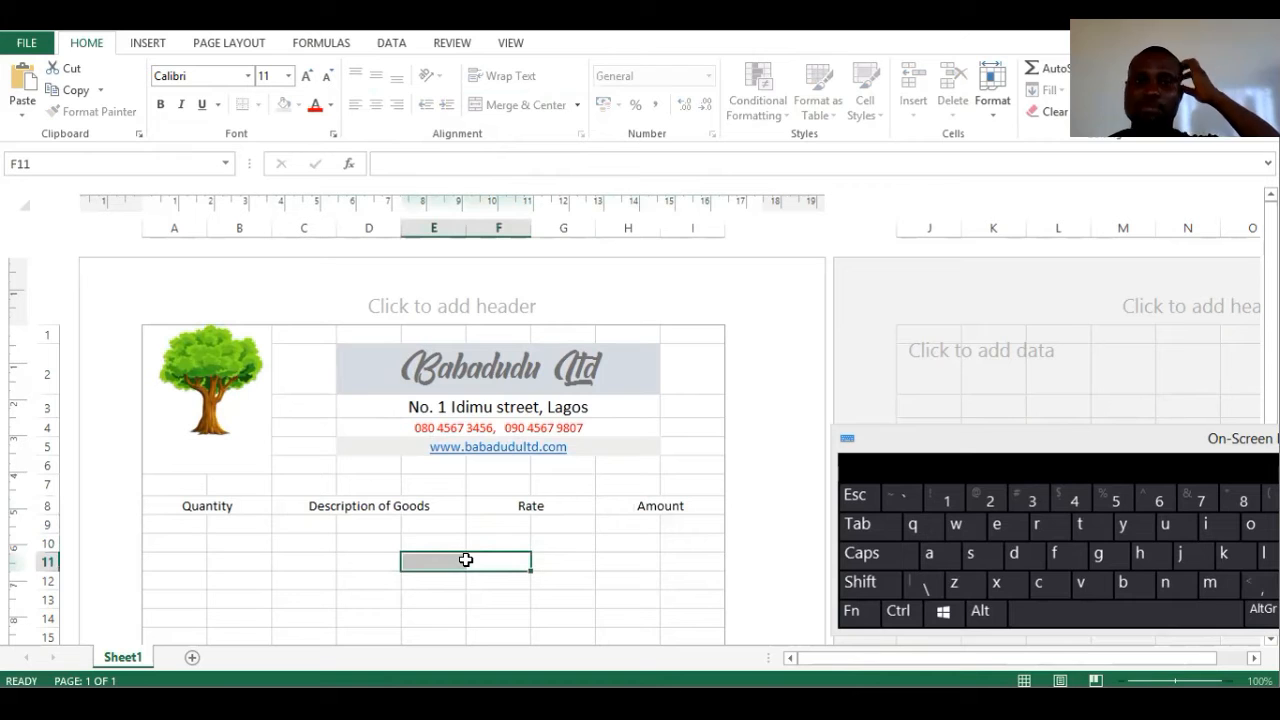
click(220, 507)
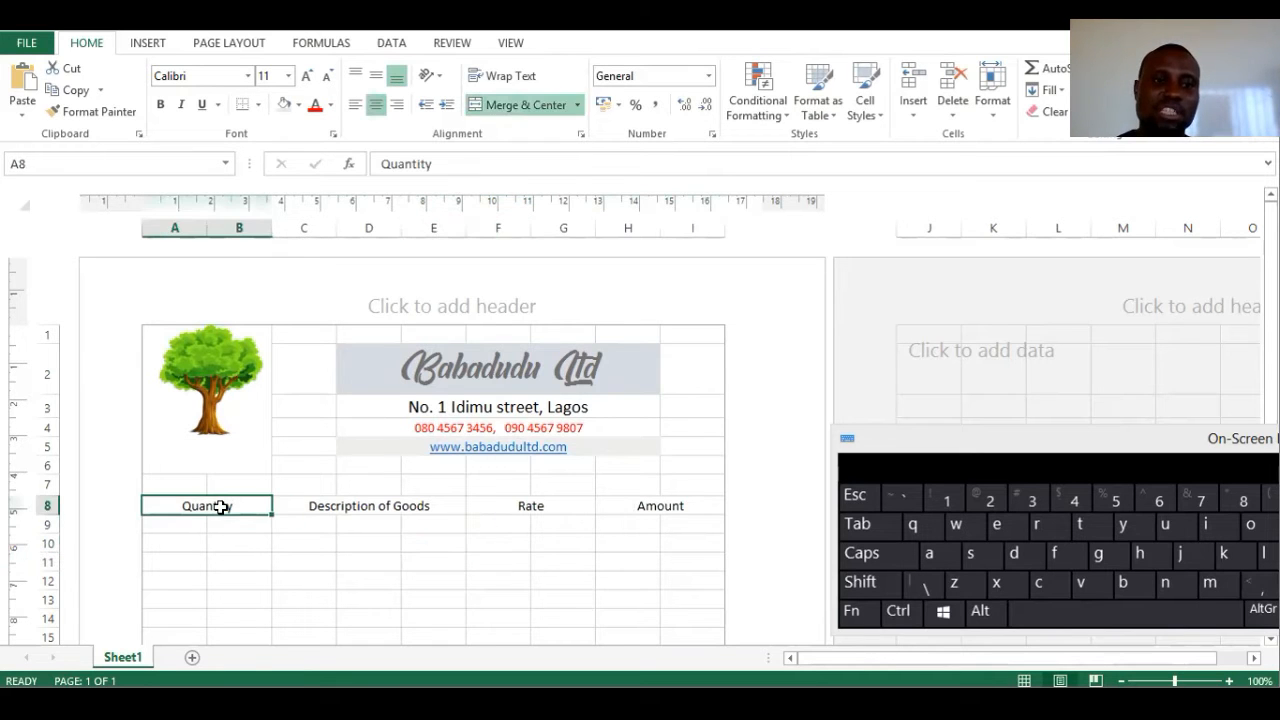
- Apply a thick box border to the Quantity, Description of Goods, Rate and Amount headings
click(257, 105)
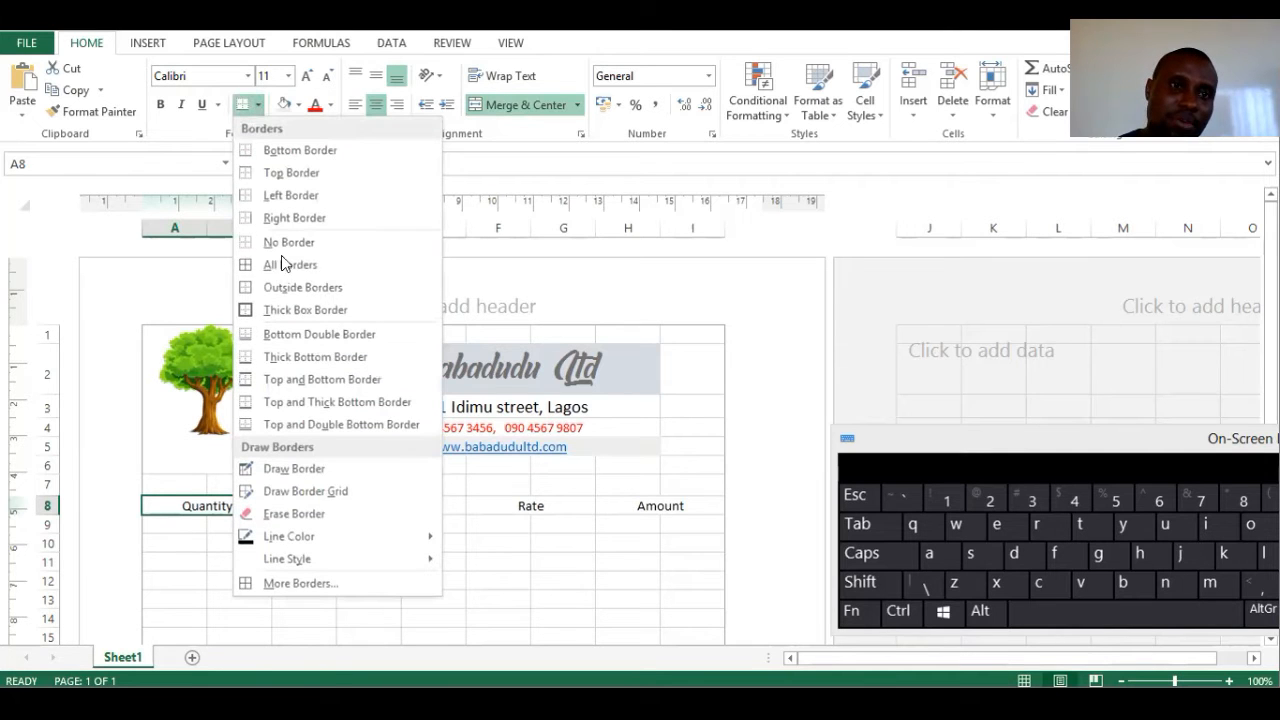
click(290, 304)
click(343, 506)
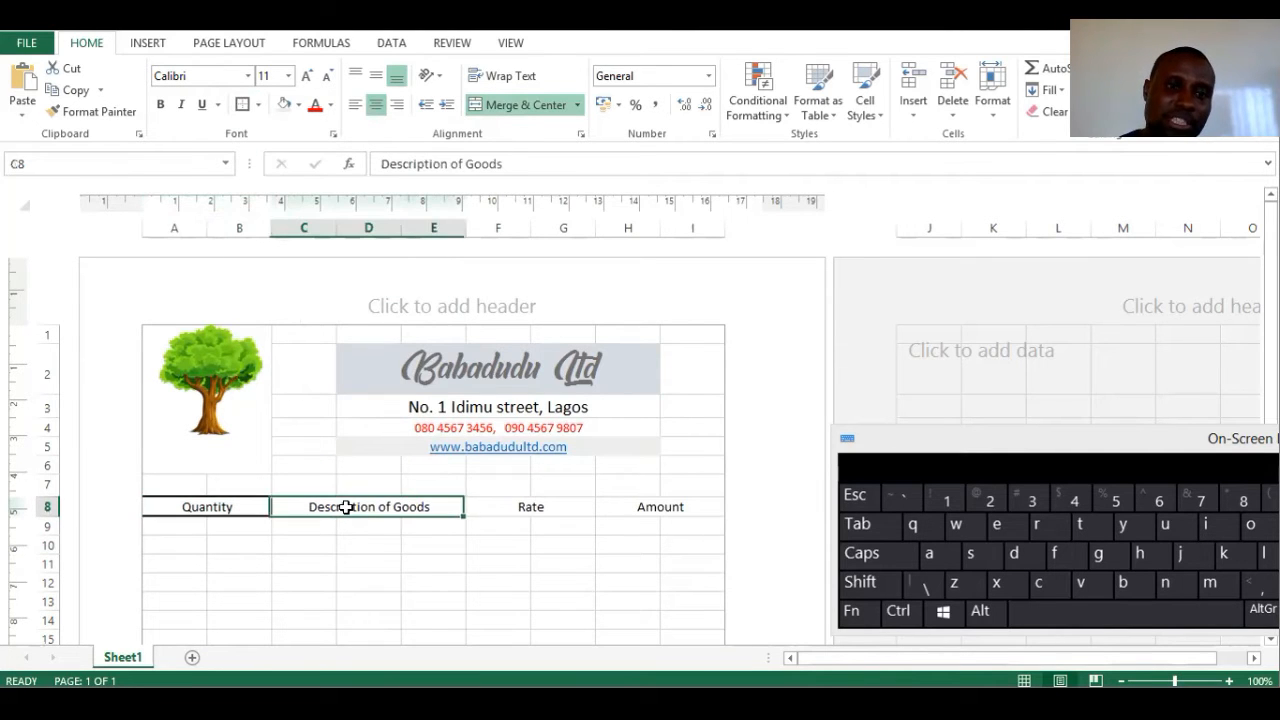
click(242, 105)
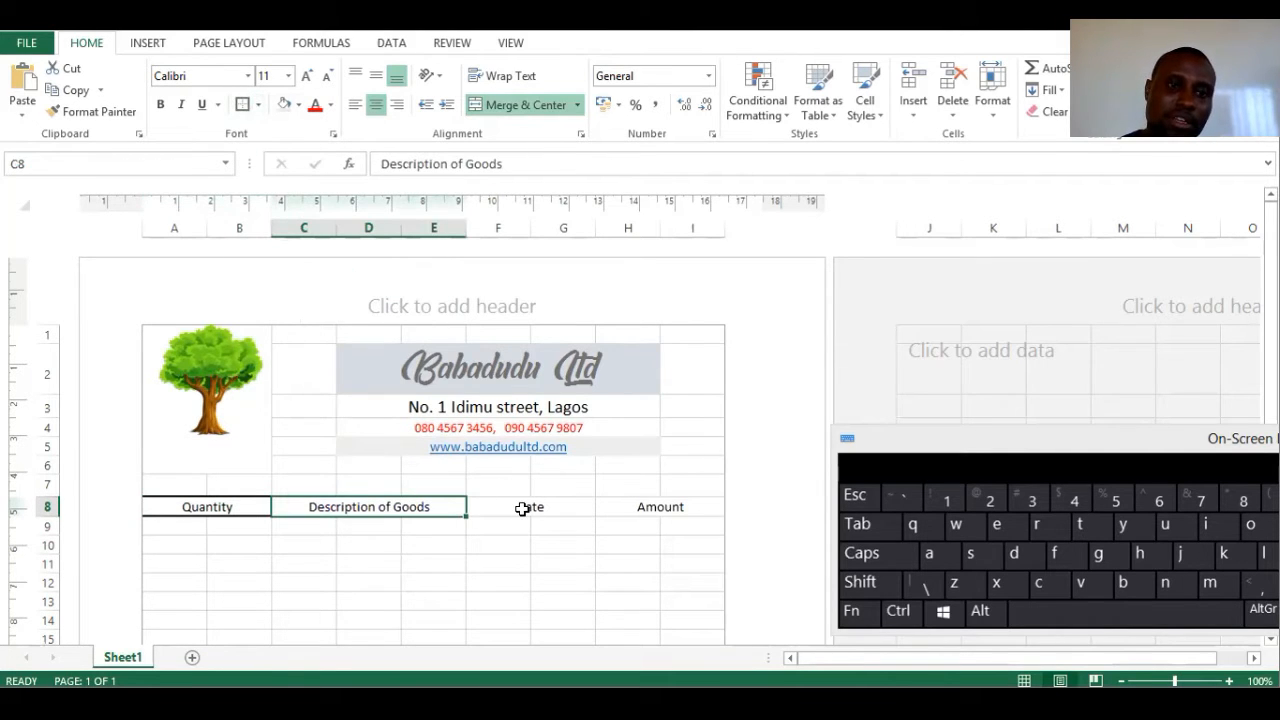
click(523, 506)
click(244, 105)
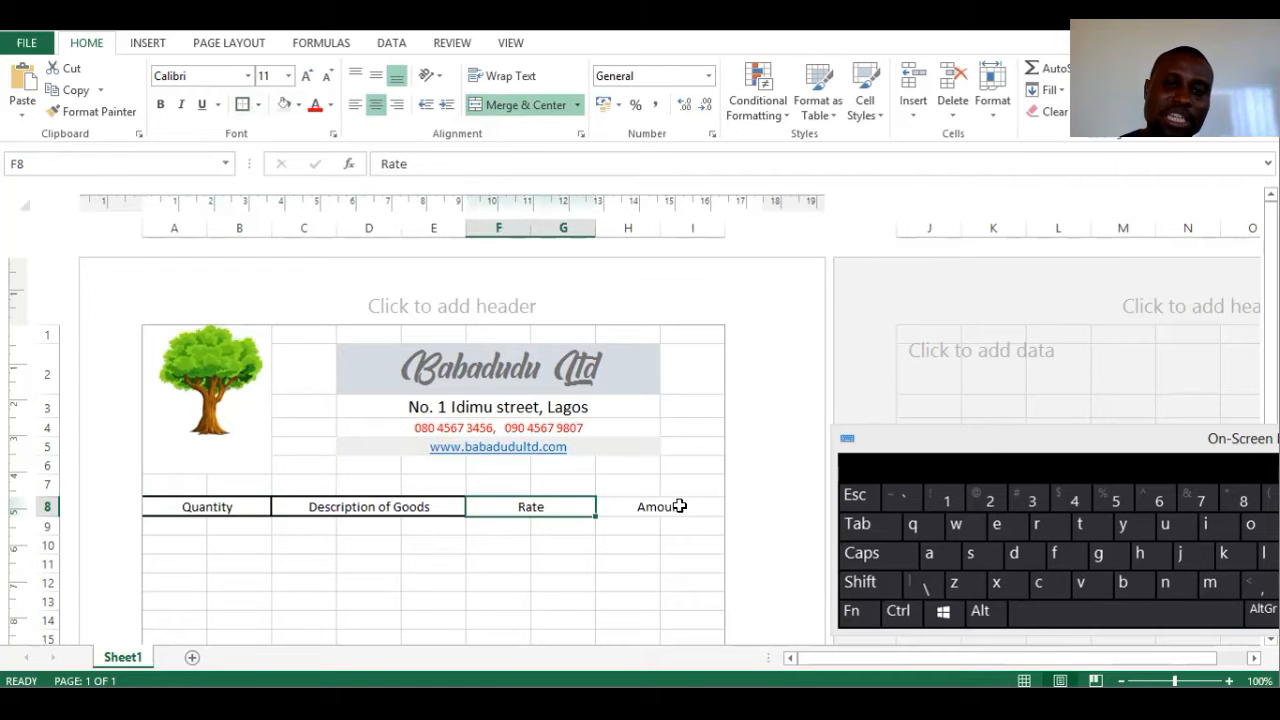
click(680, 506)
click(242, 105)
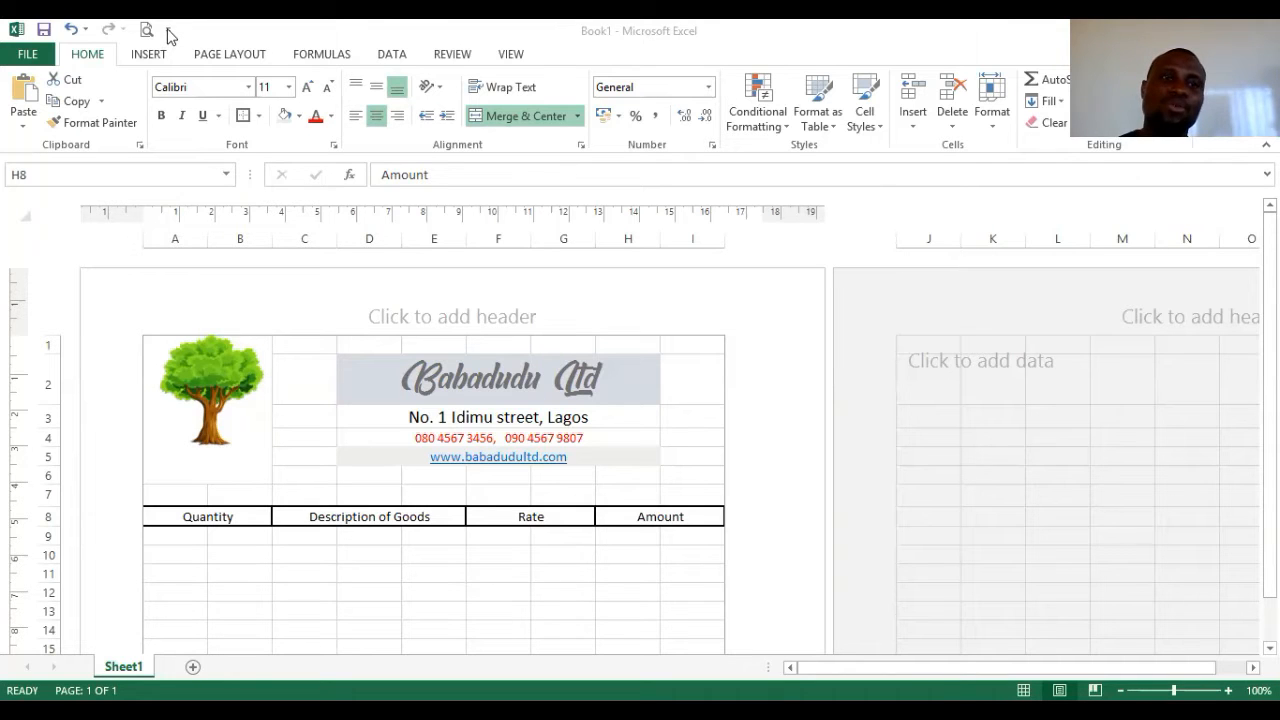
click(169, 30)
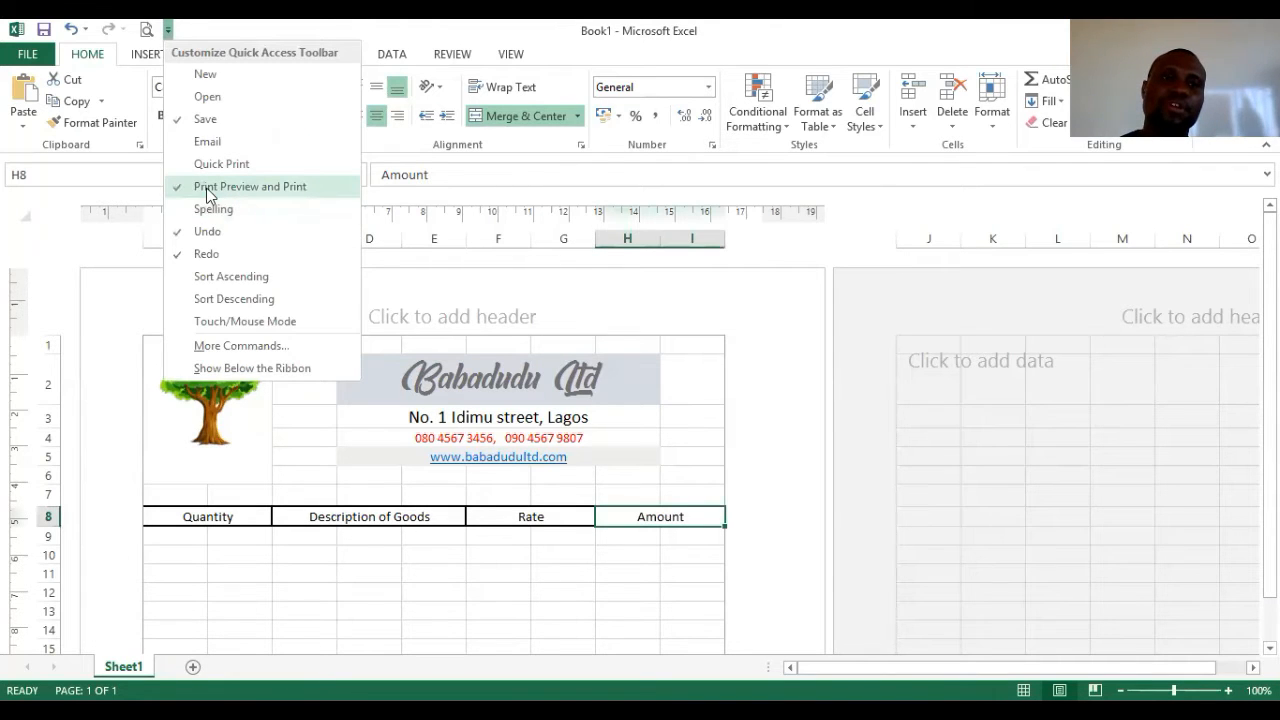
click(207, 189)
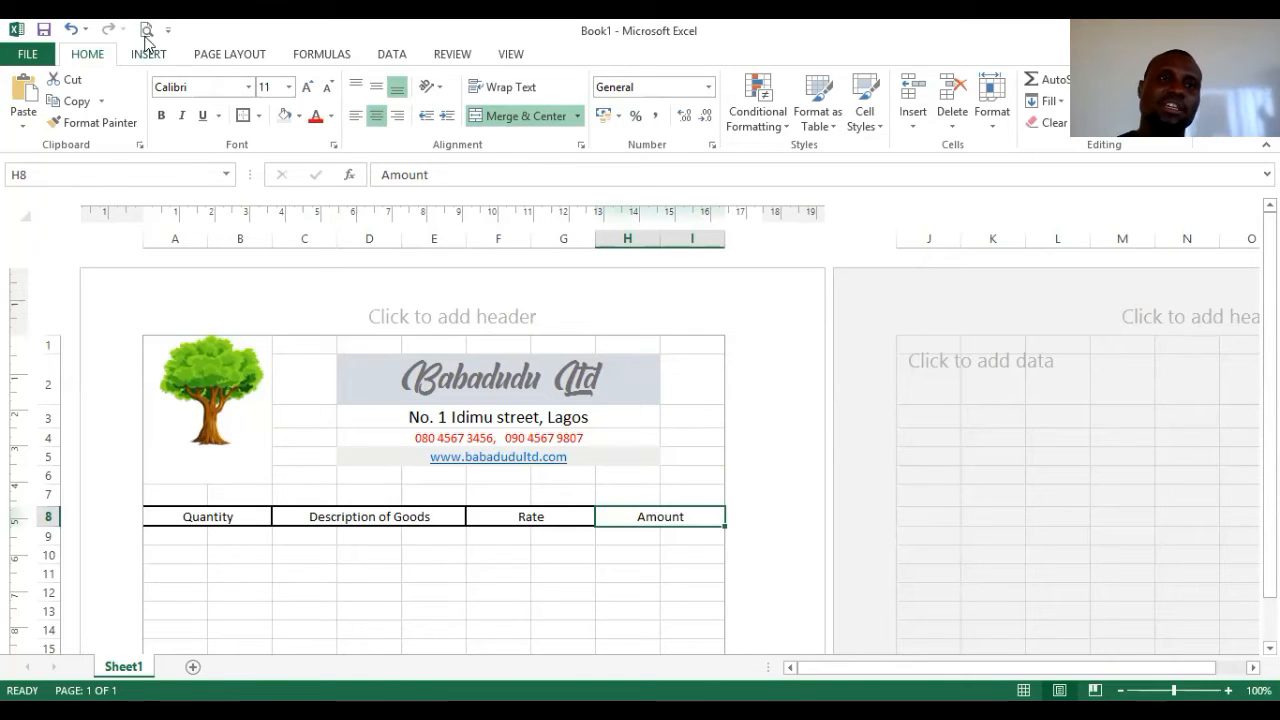
click(145, 30)
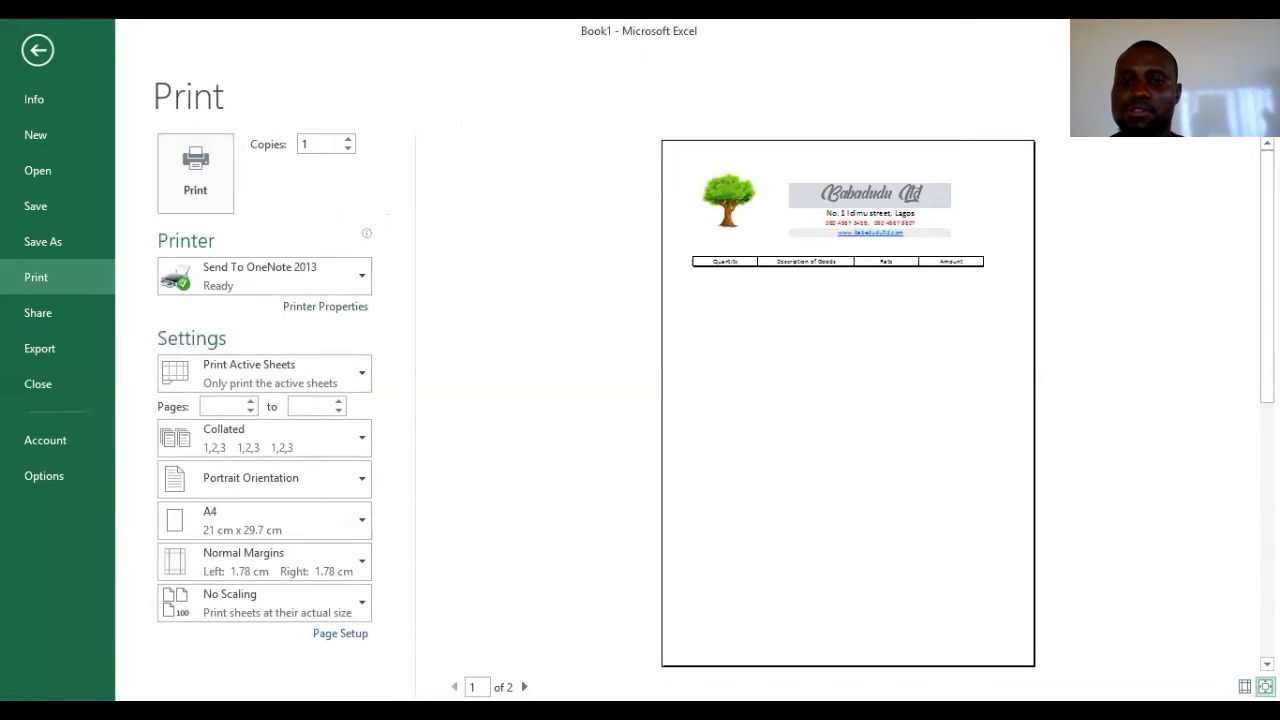
click(965, 496)
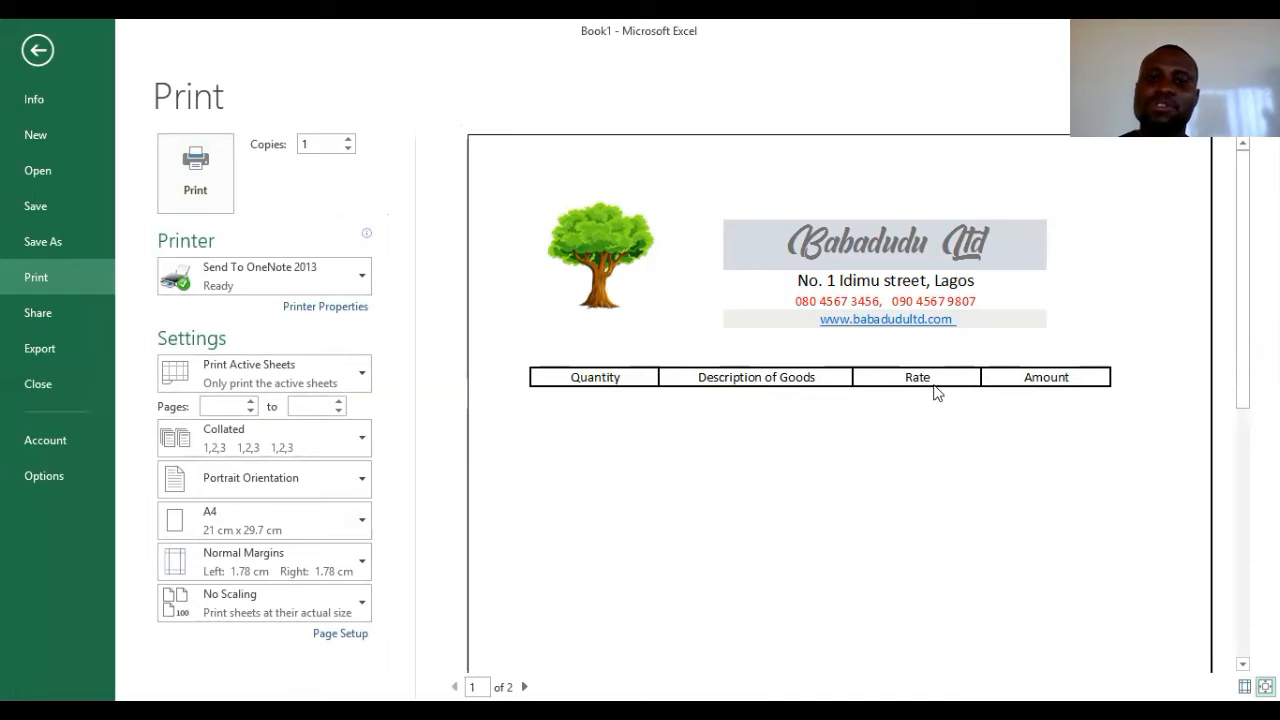
click(40, 50)
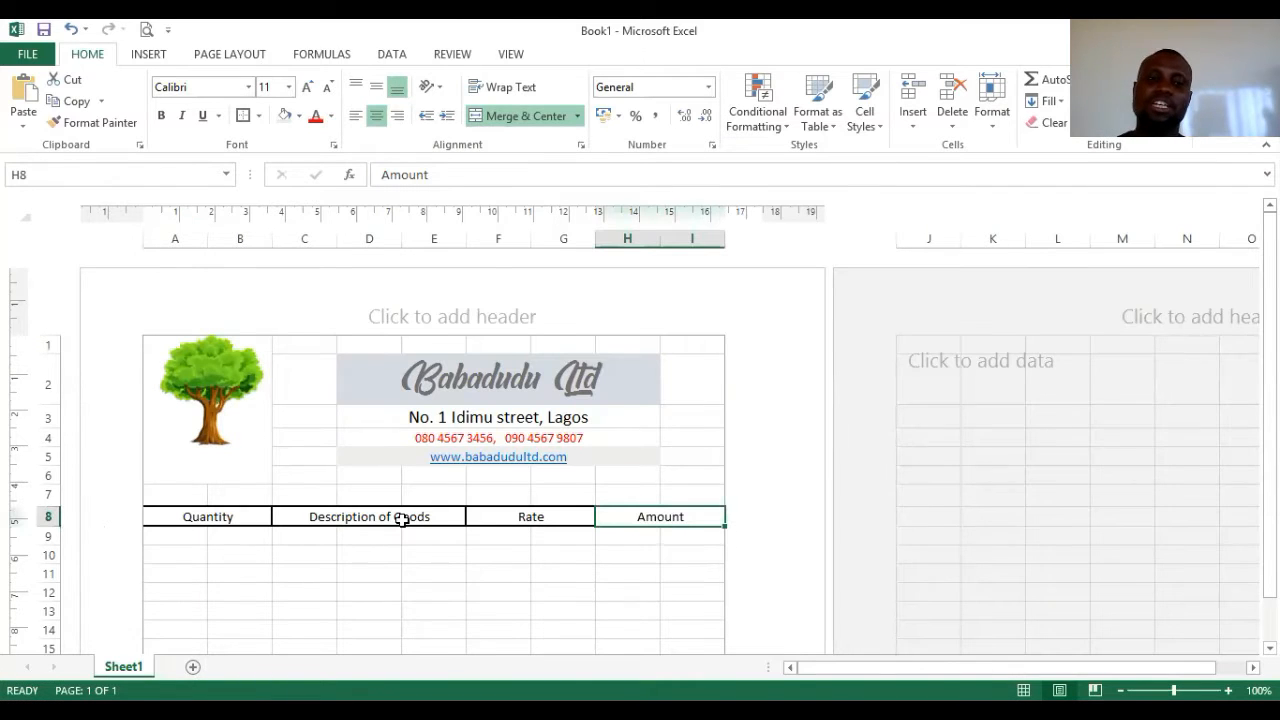
scroll(401, 519, down, 3)
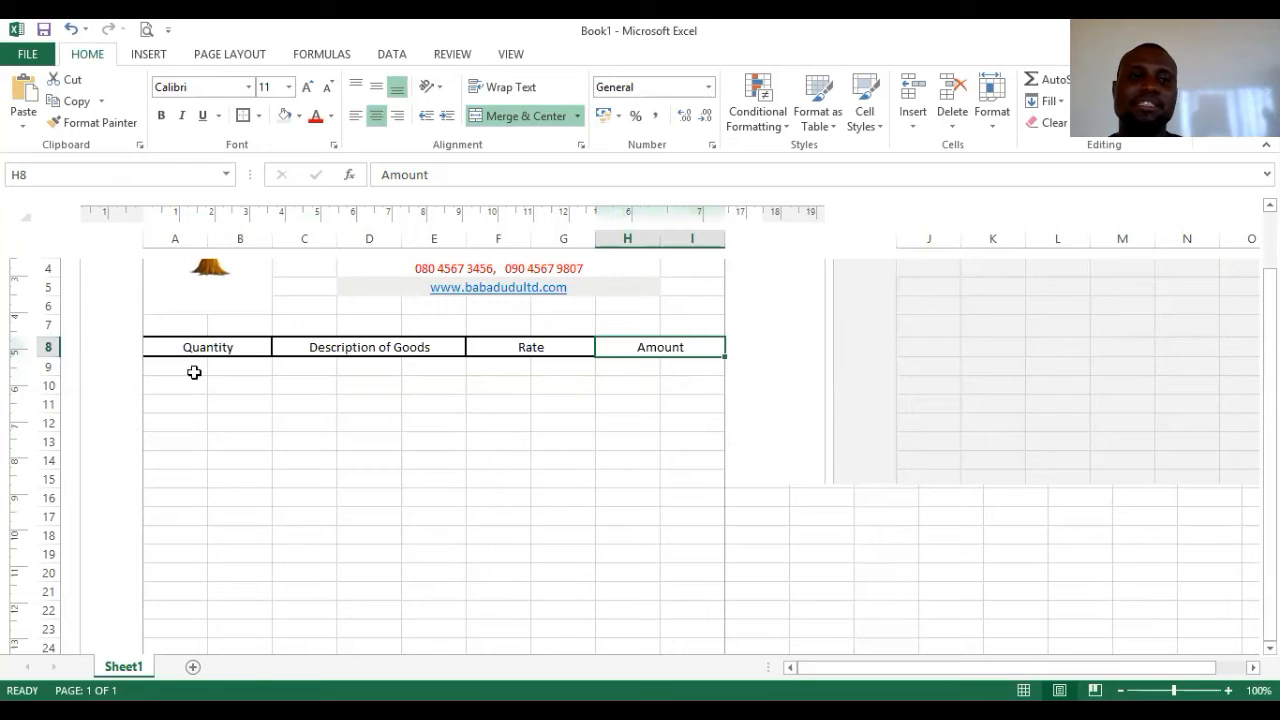
- Apply orange fill to the row 8 headings Quantity, Description of Goods, Rate and Amount
click(220, 345)
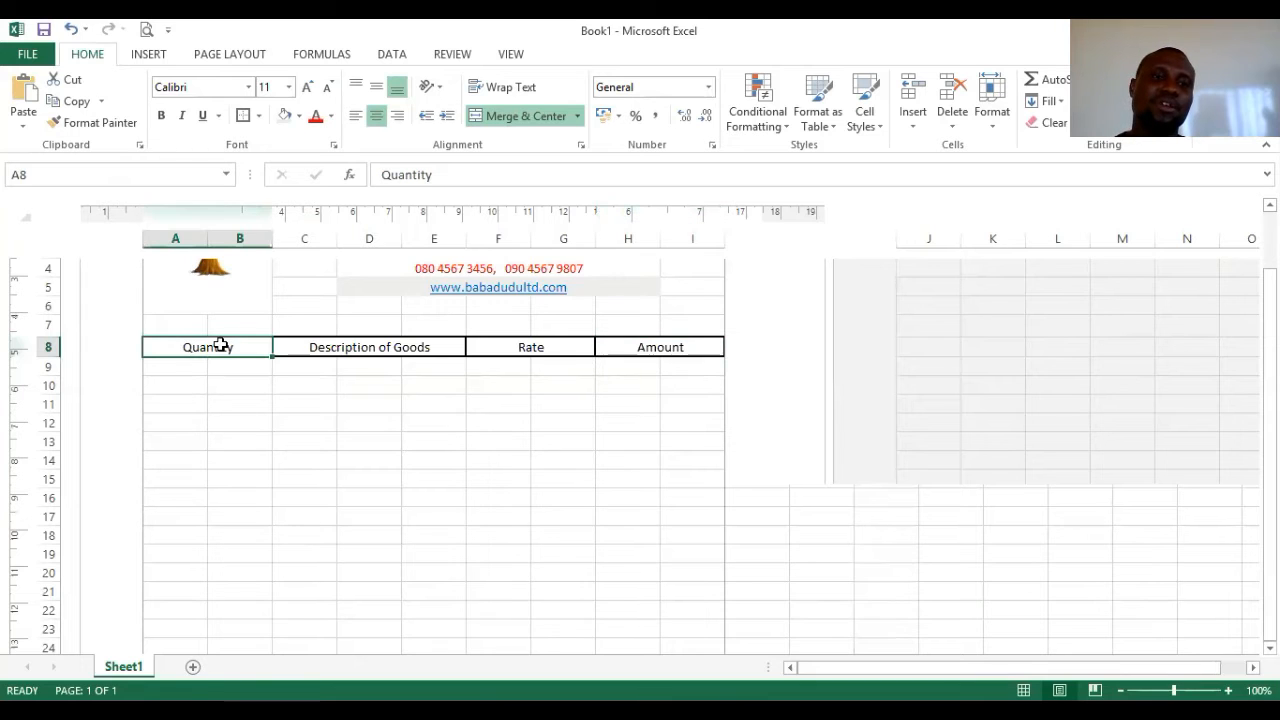
click(299, 116)
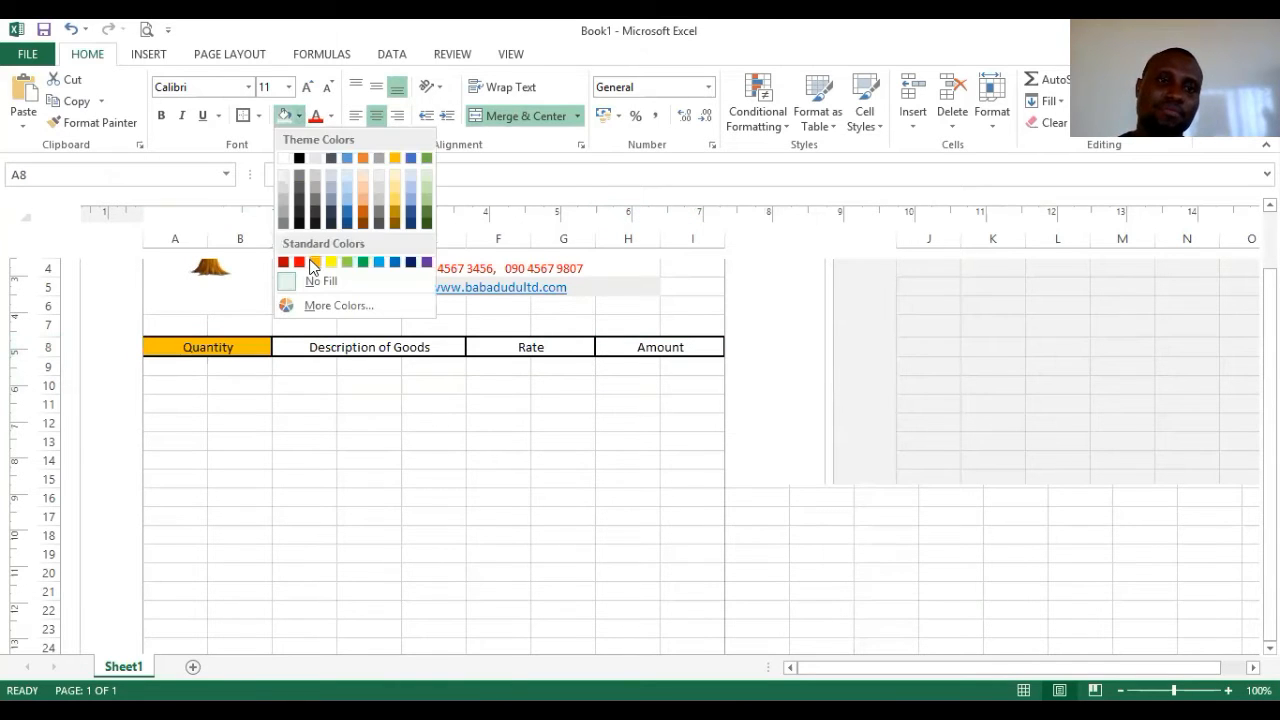
click(313, 266)
click(343, 346)
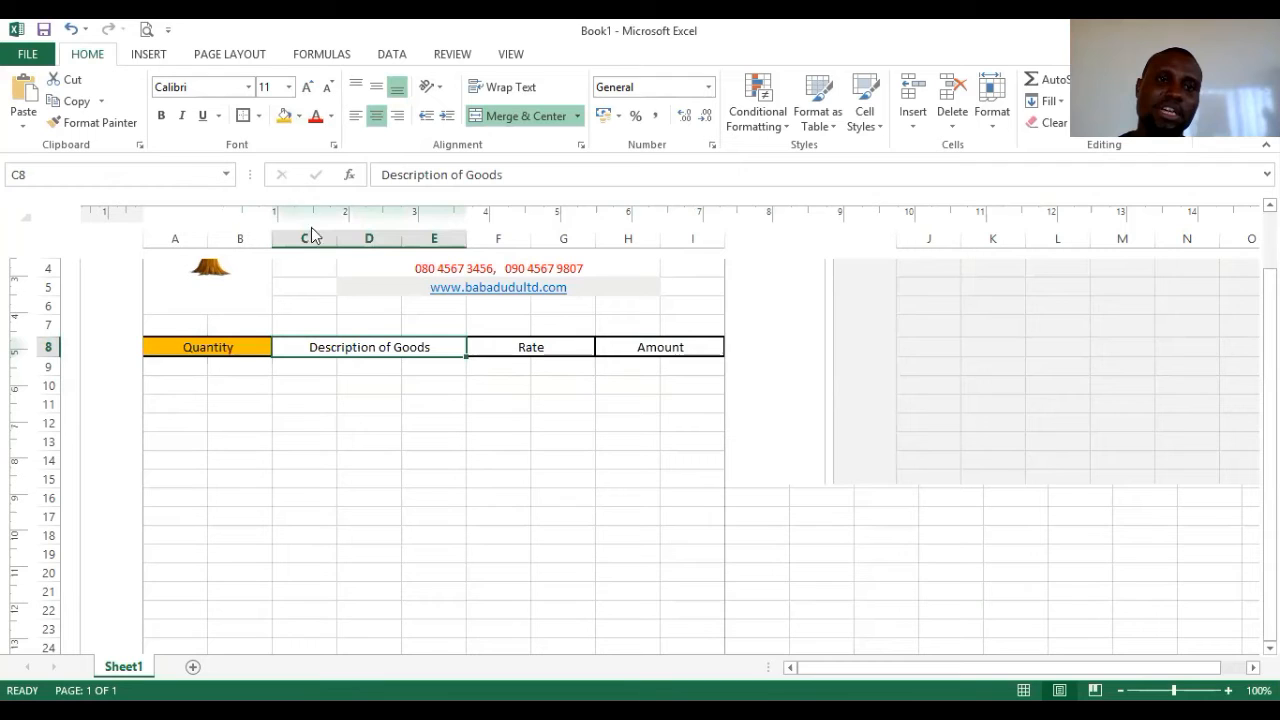
click(286, 117)
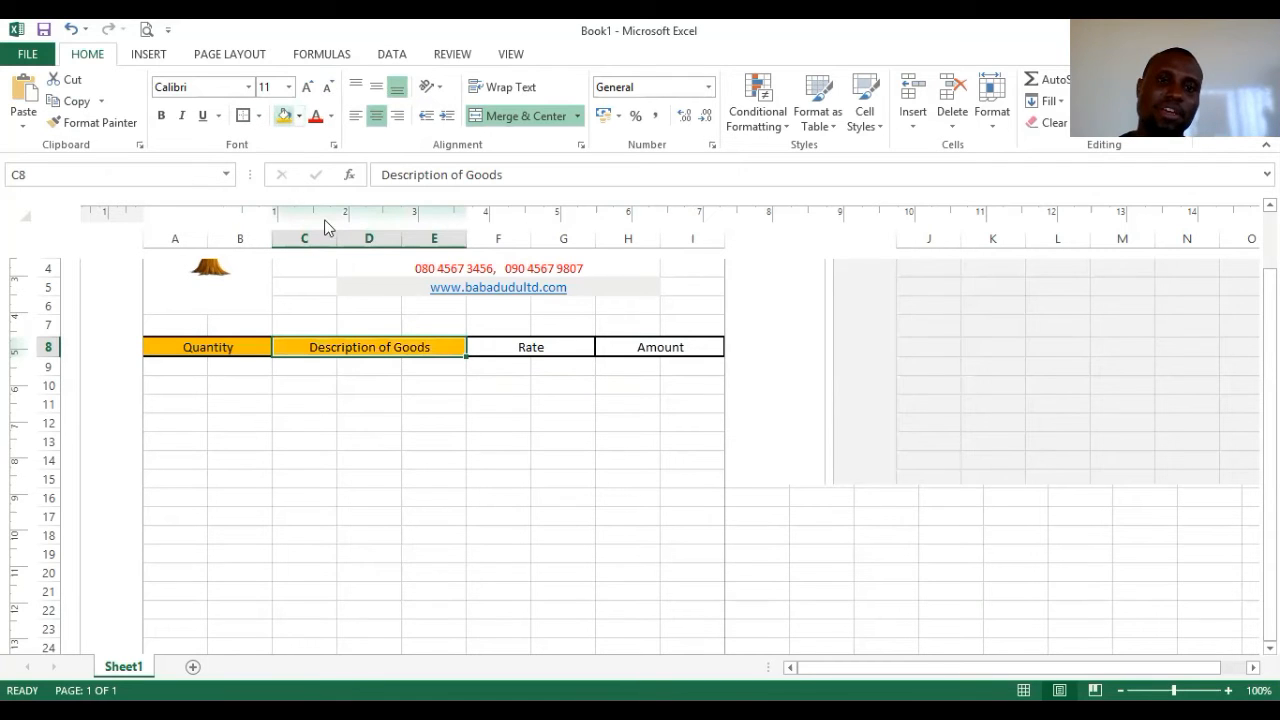
click(491, 346)
click(284, 116)
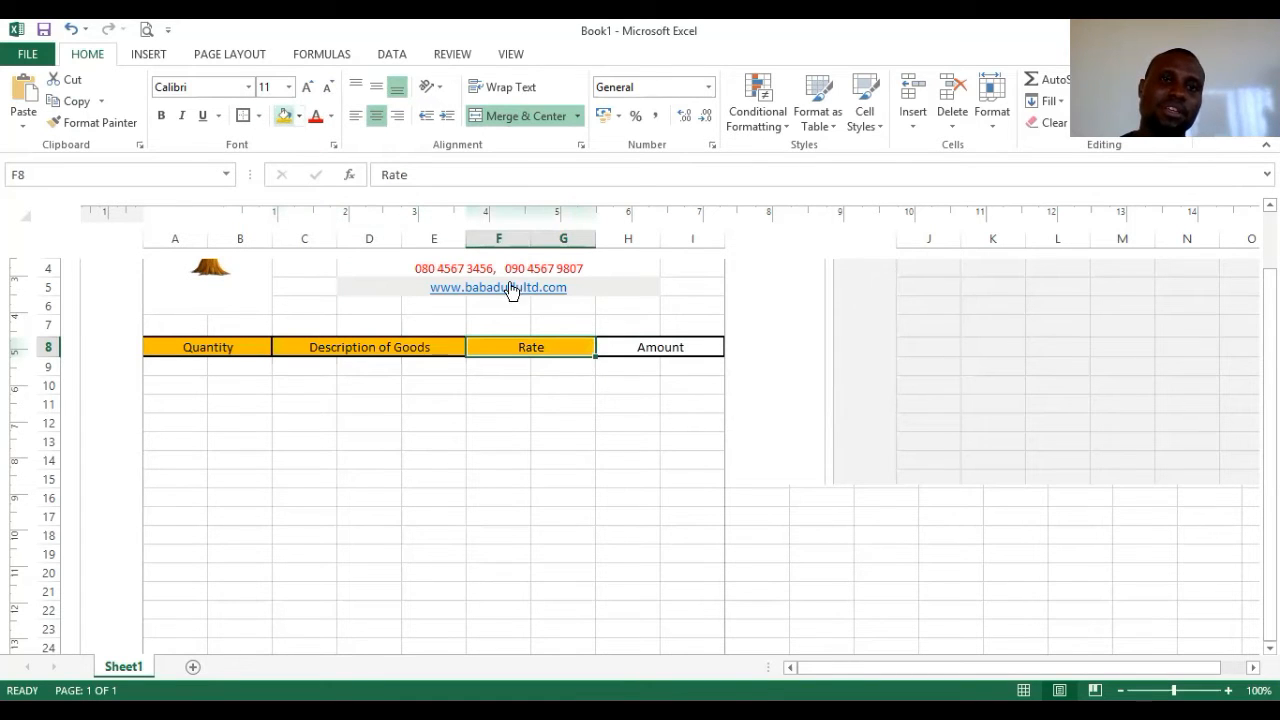
click(613, 348)
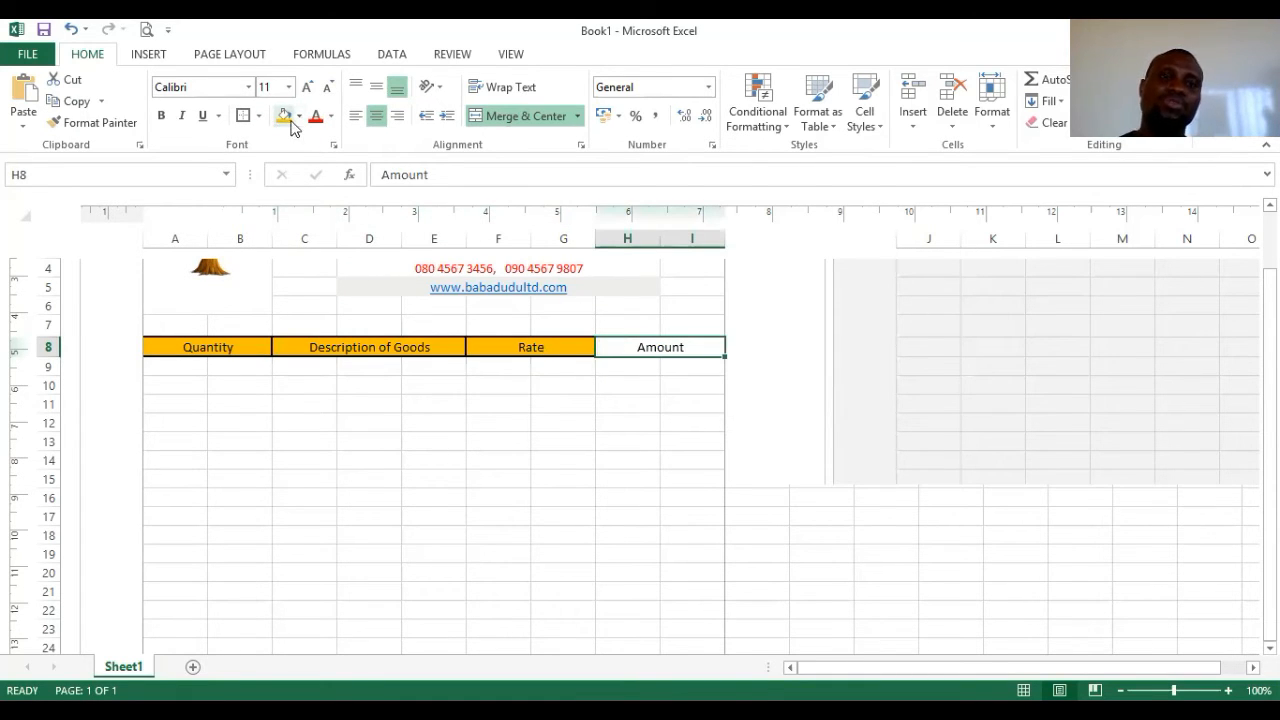
click(425, 464)
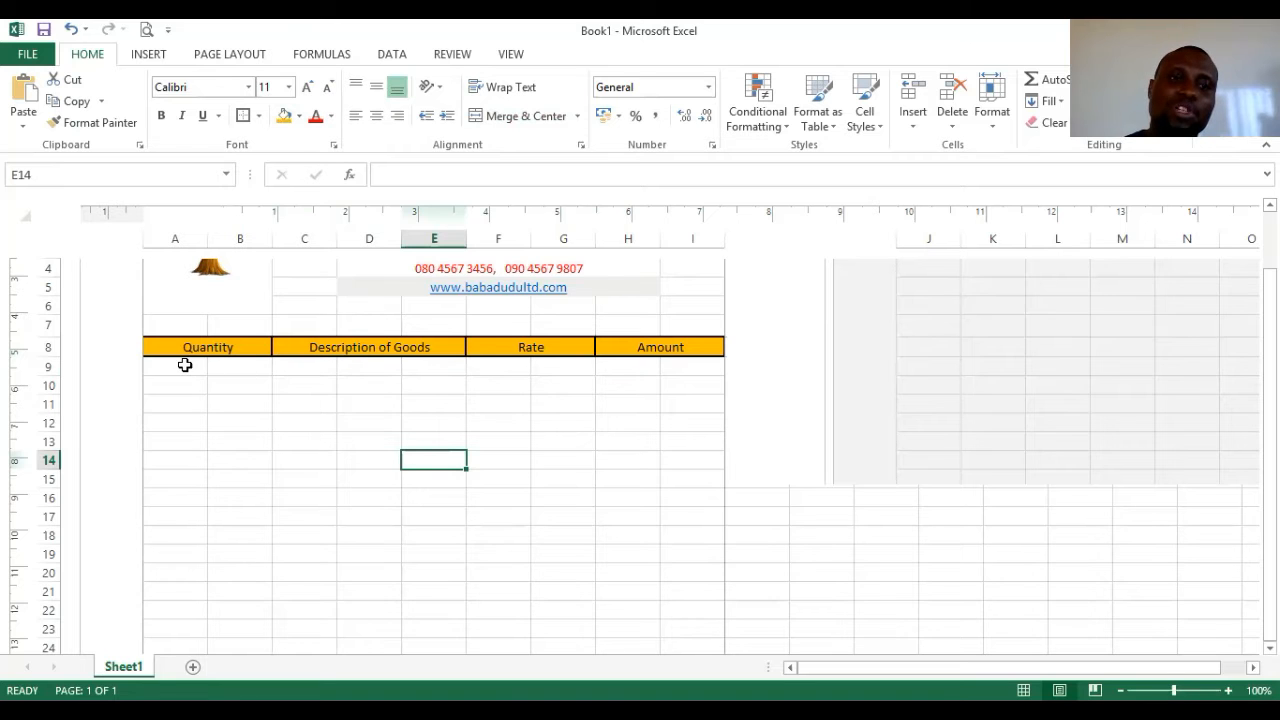
- Merge row 9 into four cells: A9:B9, C9:E9, F9:G9 and H9:I9
drag(200, 366, 251, 369)
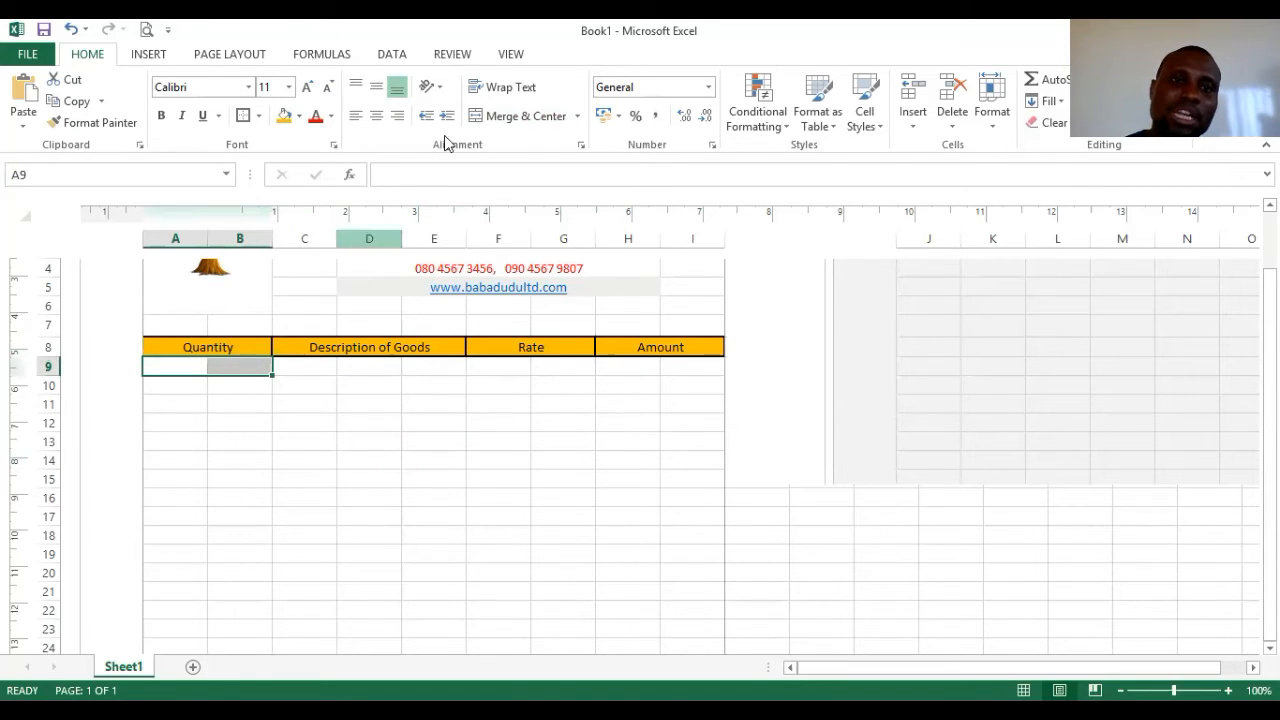
click(512, 117)
drag(306, 366, 429, 362)
click(527, 117)
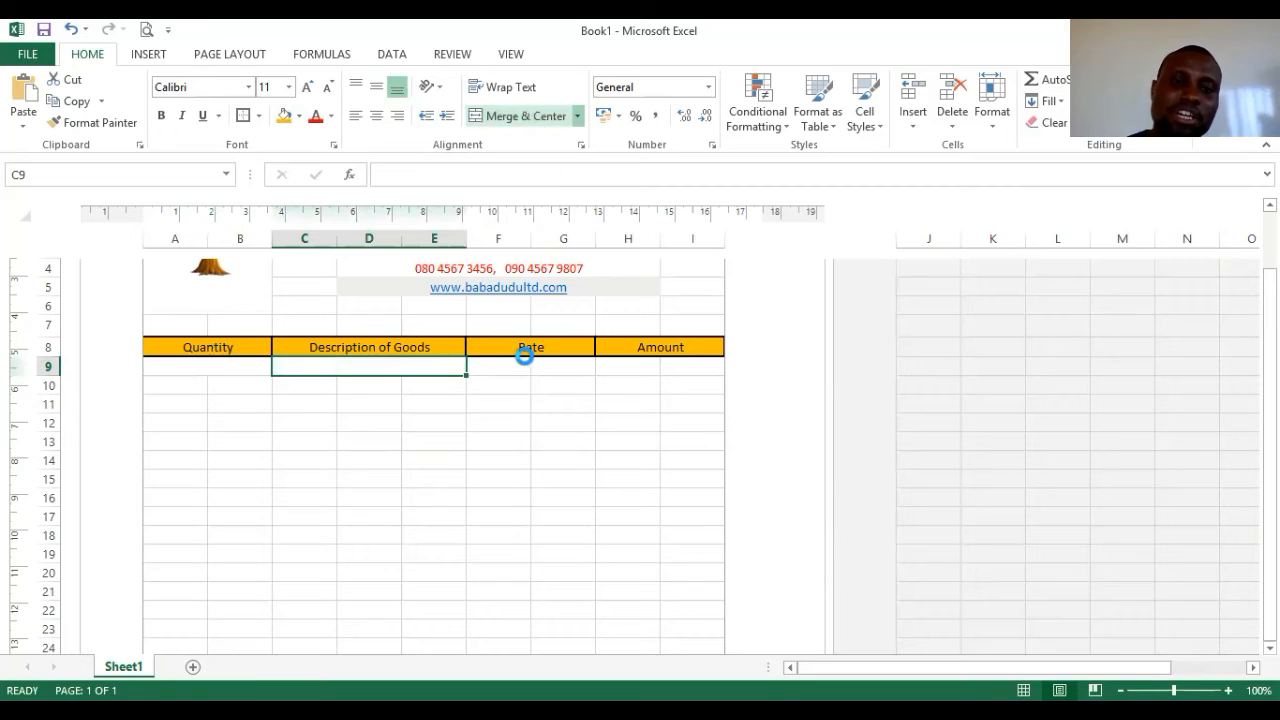
drag(509, 365, 546, 362)
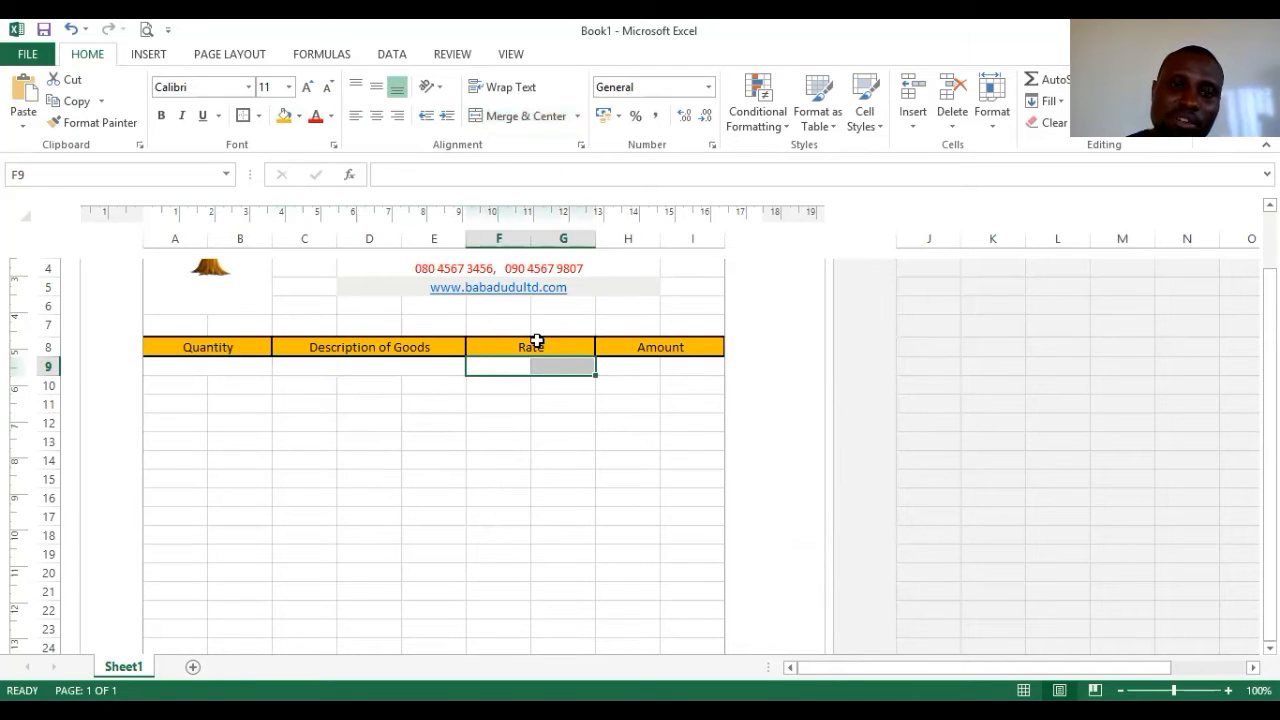
click(507, 118)
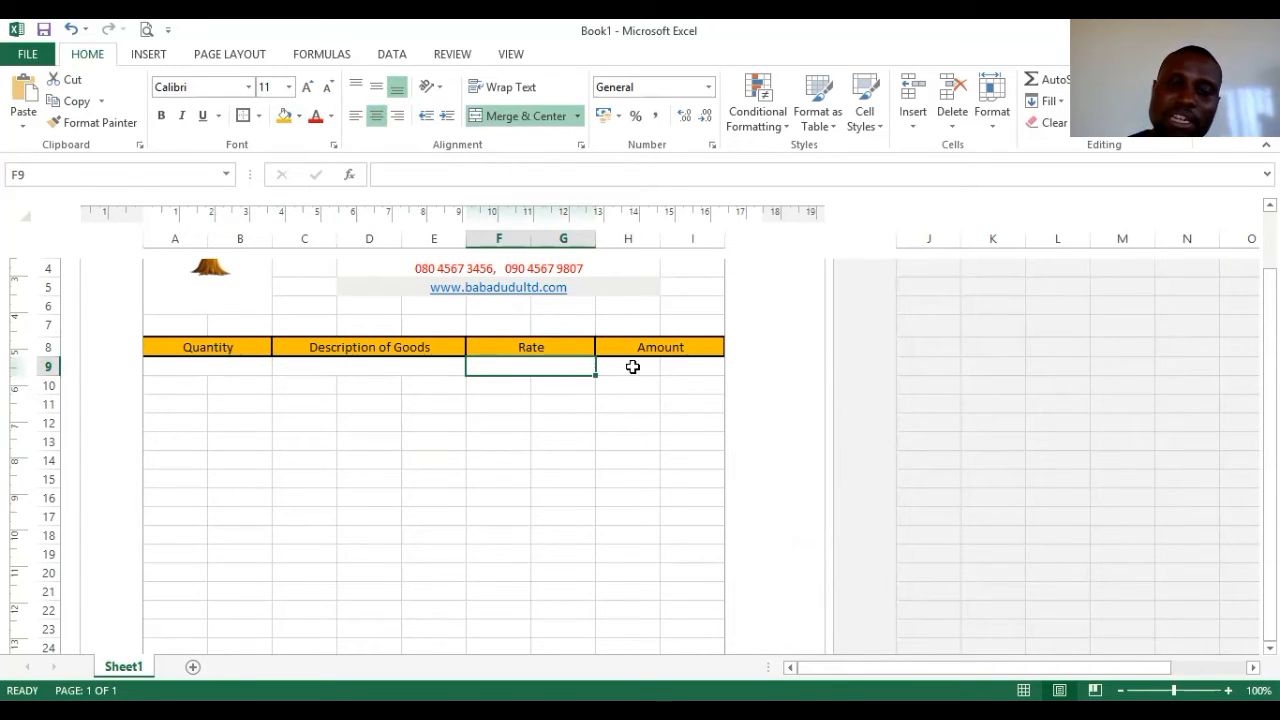
drag(633, 367, 674, 366)
click(517, 118)
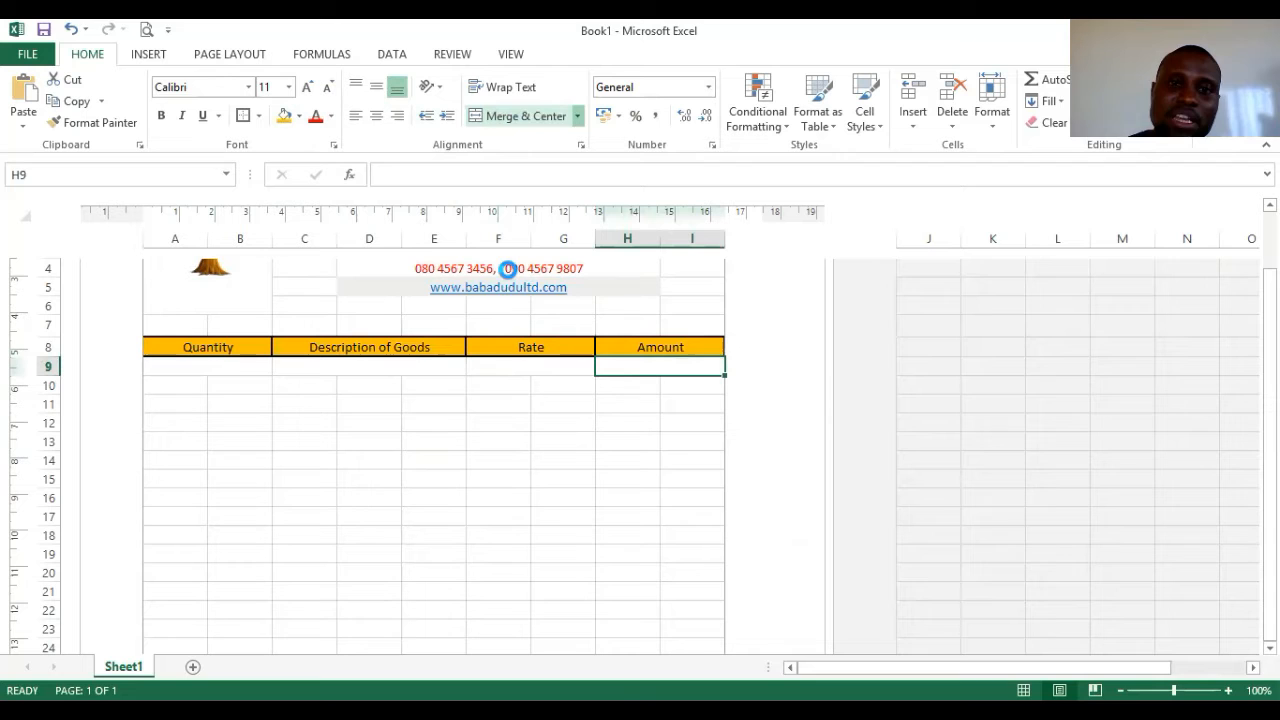
- Put box borders around the merged row 9 cells, including Rate and Amount
click(235, 366)
click(243, 116)
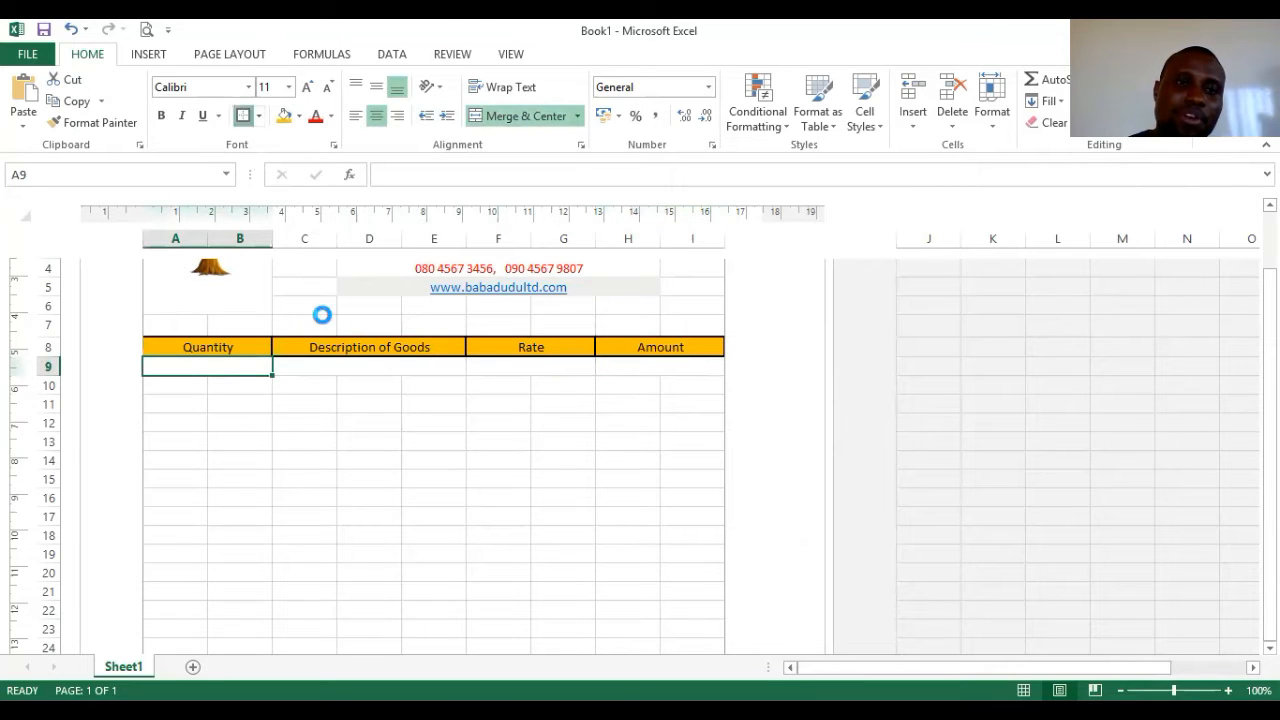
click(327, 366)
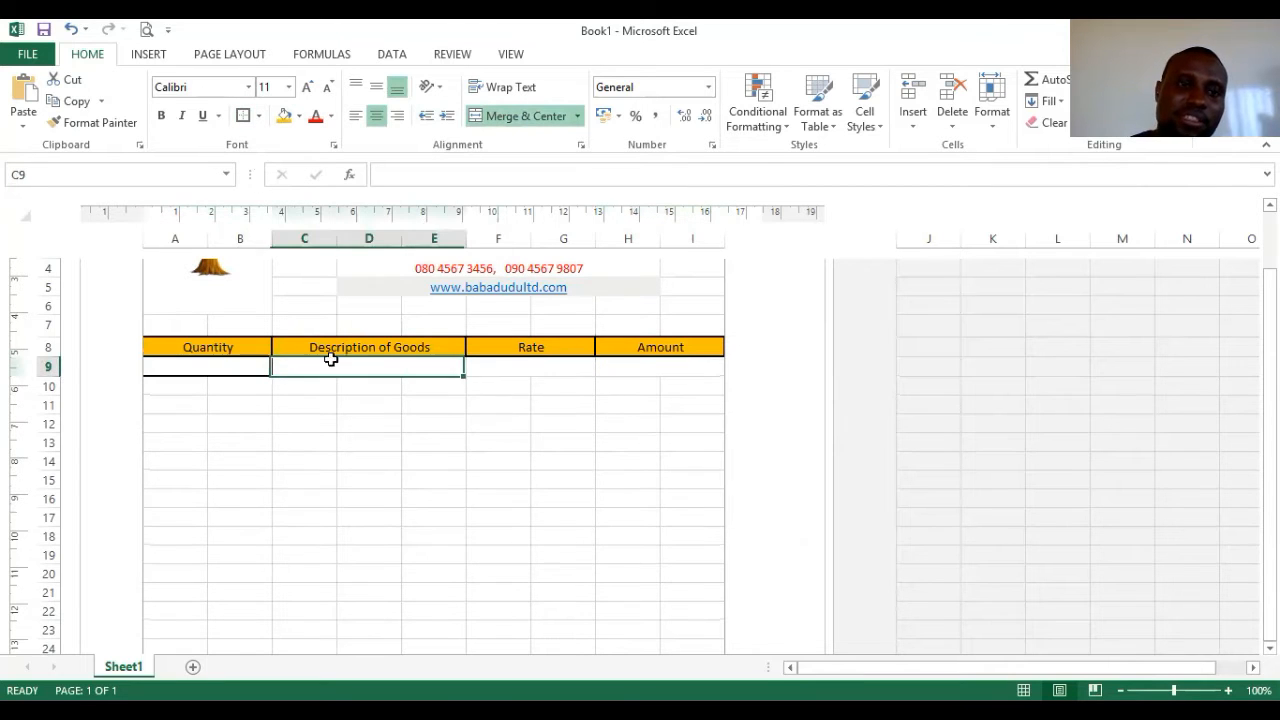
click(527, 369)
click(243, 116)
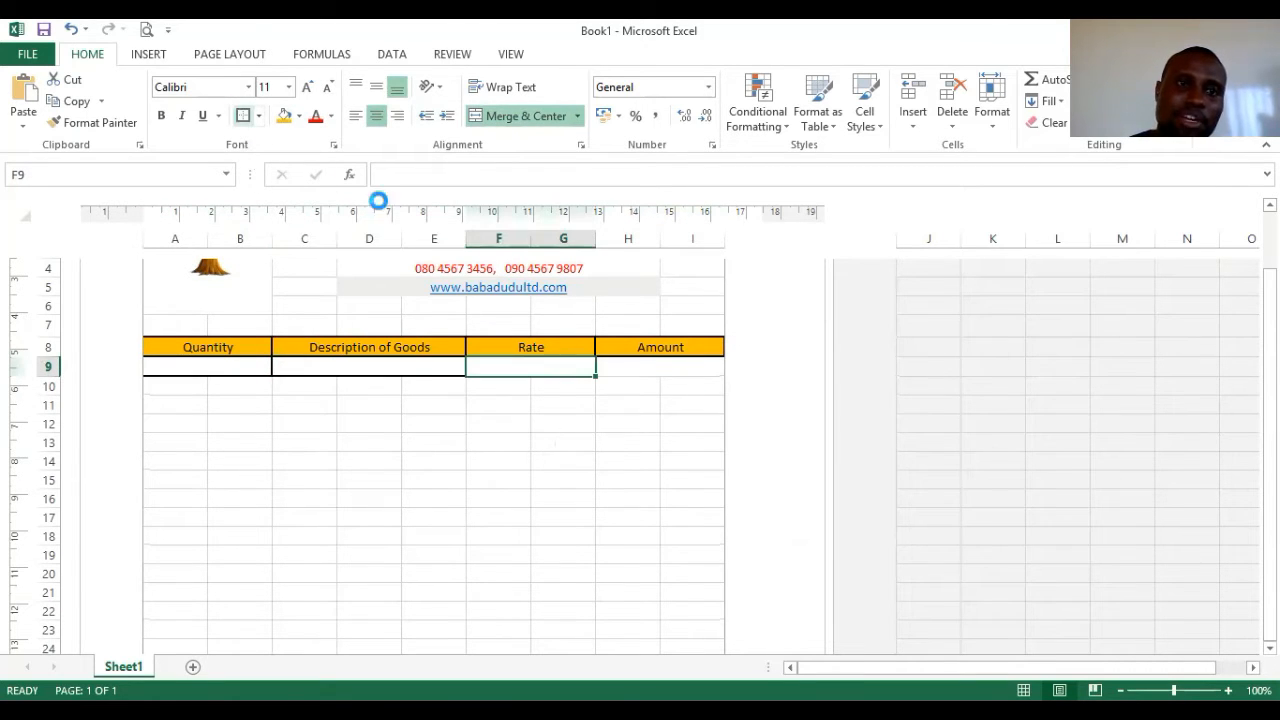
click(661, 367)
click(243, 116)
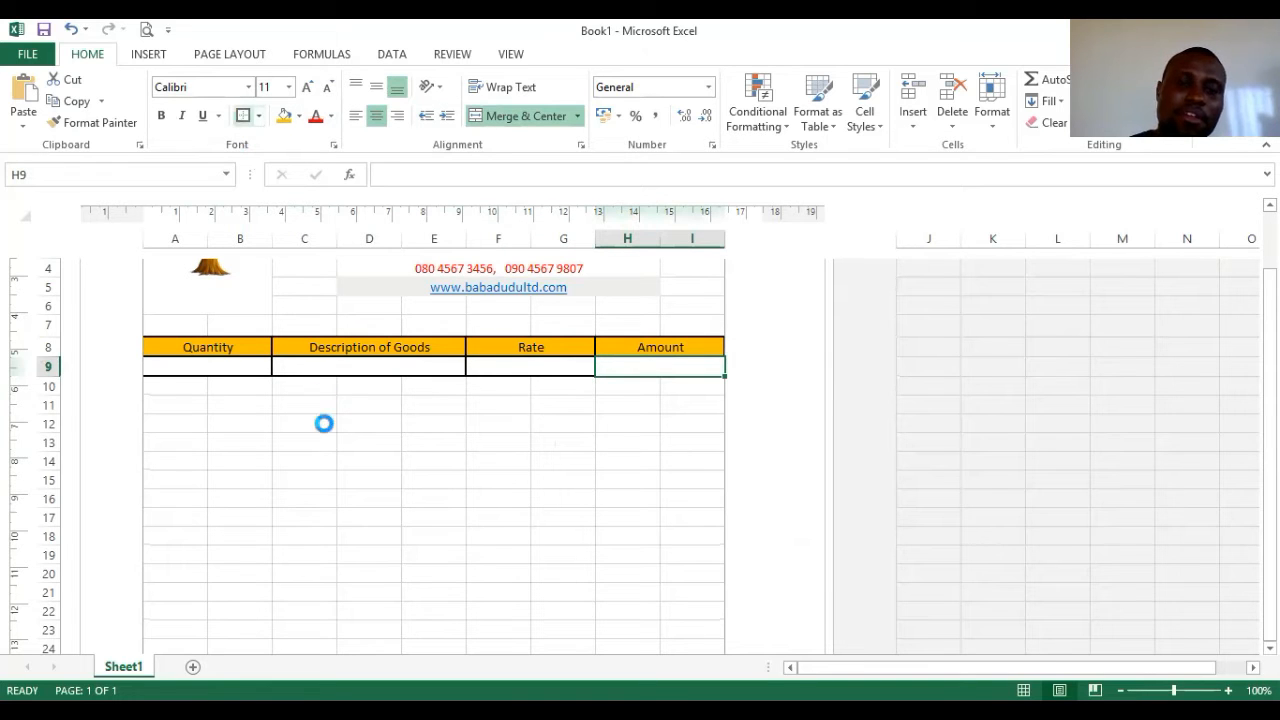
click(345, 407)
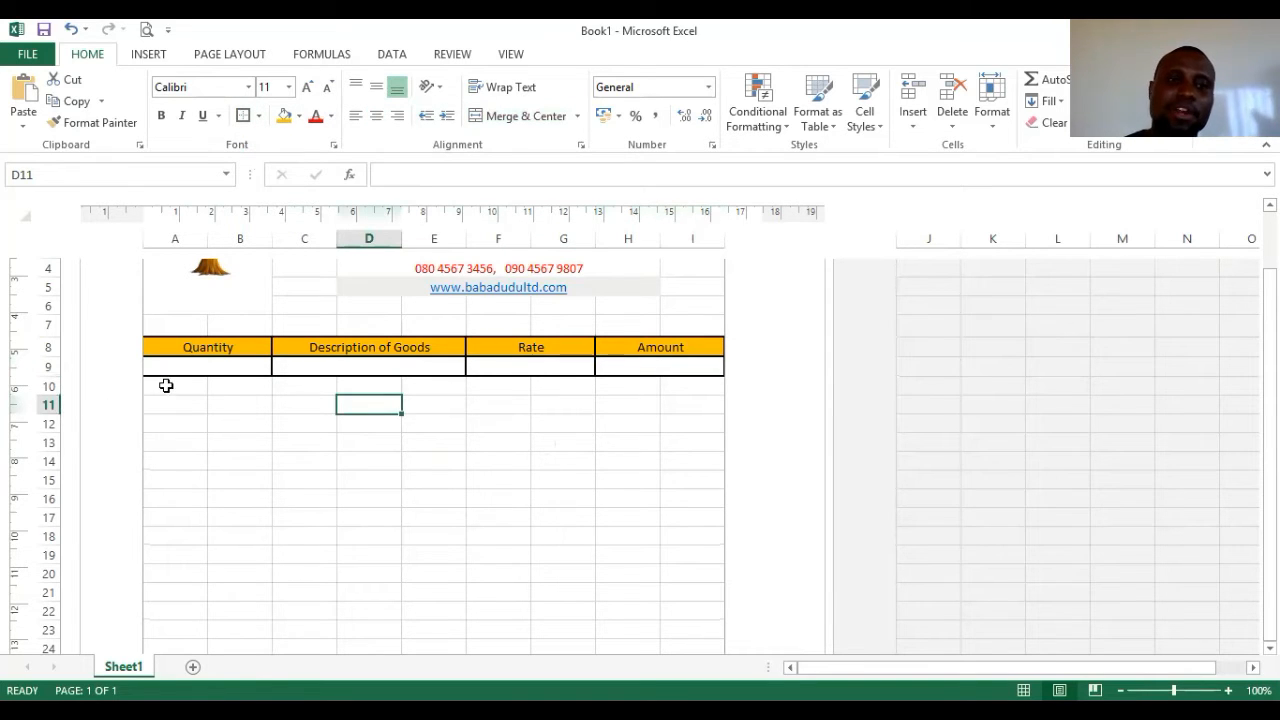
- Merge row 10 into A10:B10, C10:E10, F10:G10 and H10:I10
drag(166, 385, 237, 386)
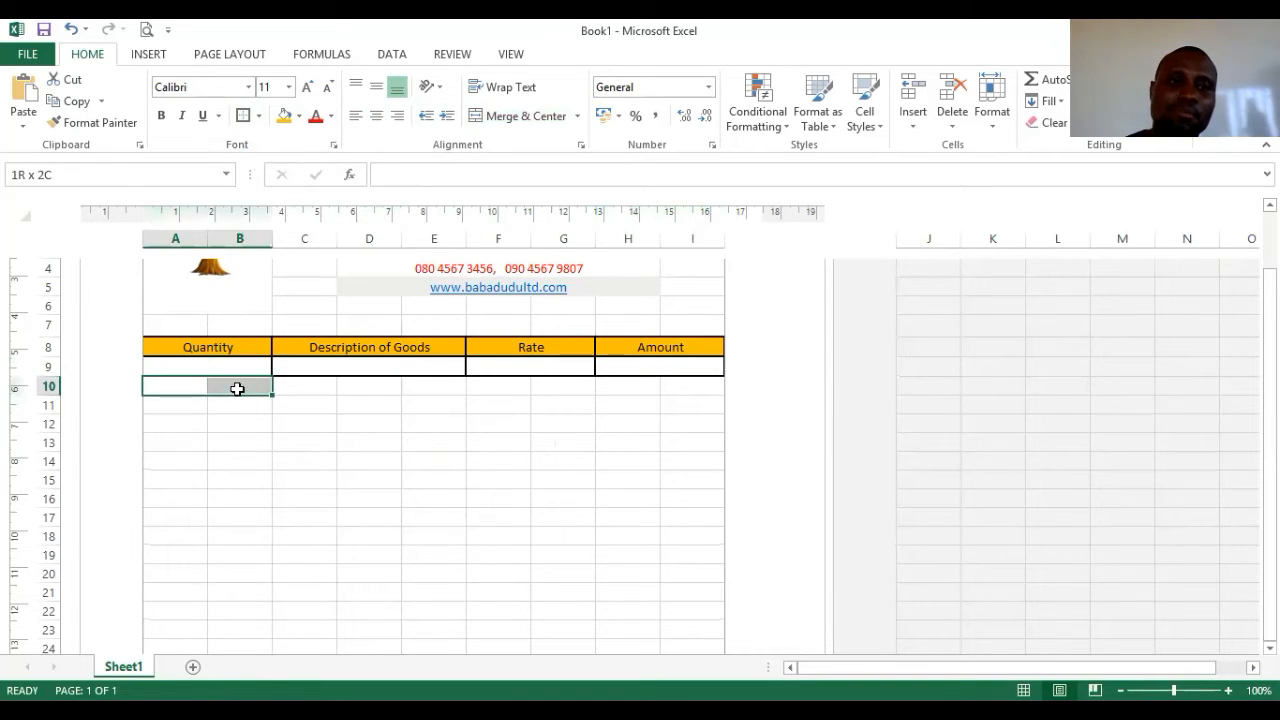
click(480, 117)
drag(305, 385, 440, 386)
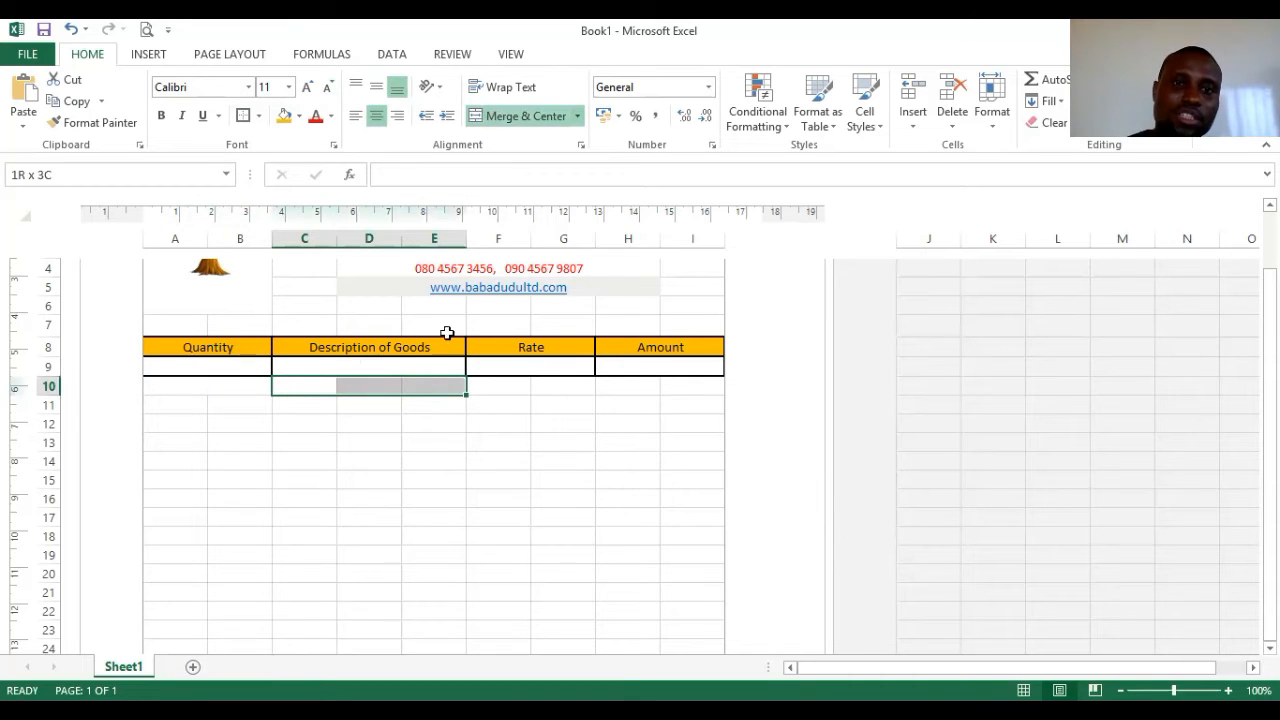
click(520, 116)
click(540, 382)
drag(540, 382, 700, 386)
click(500, 117)
click(525, 116)
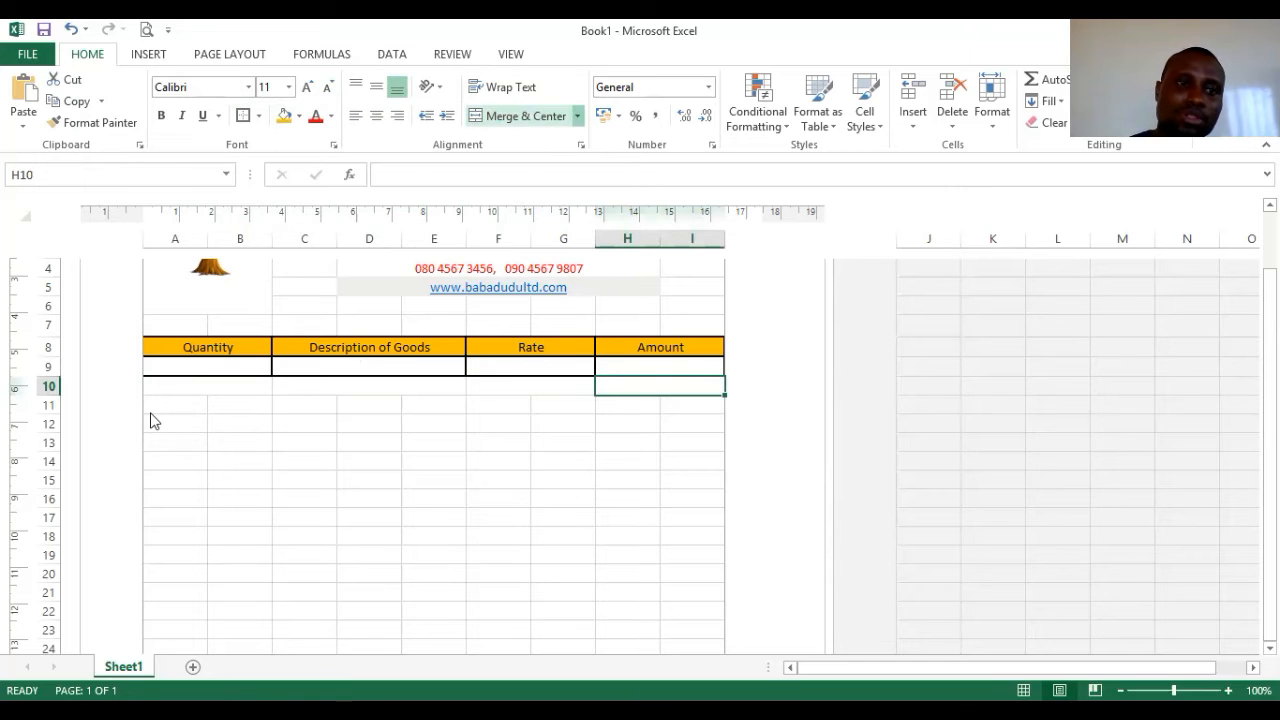
- Merge row 11 into A11:B11, C11:E11 and H11:I11, redoing the too-narrow C11:D11 merge
drag(168, 408, 217, 403)
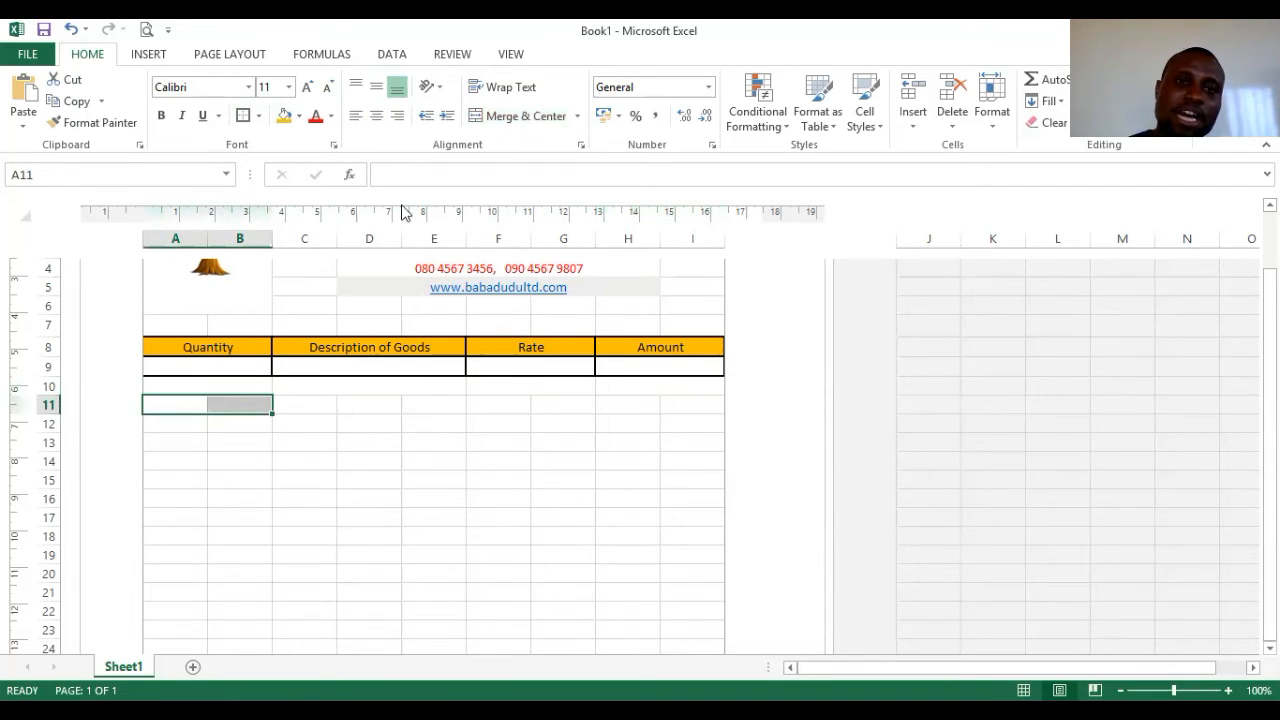
click(510, 122)
drag(306, 403, 349, 403)
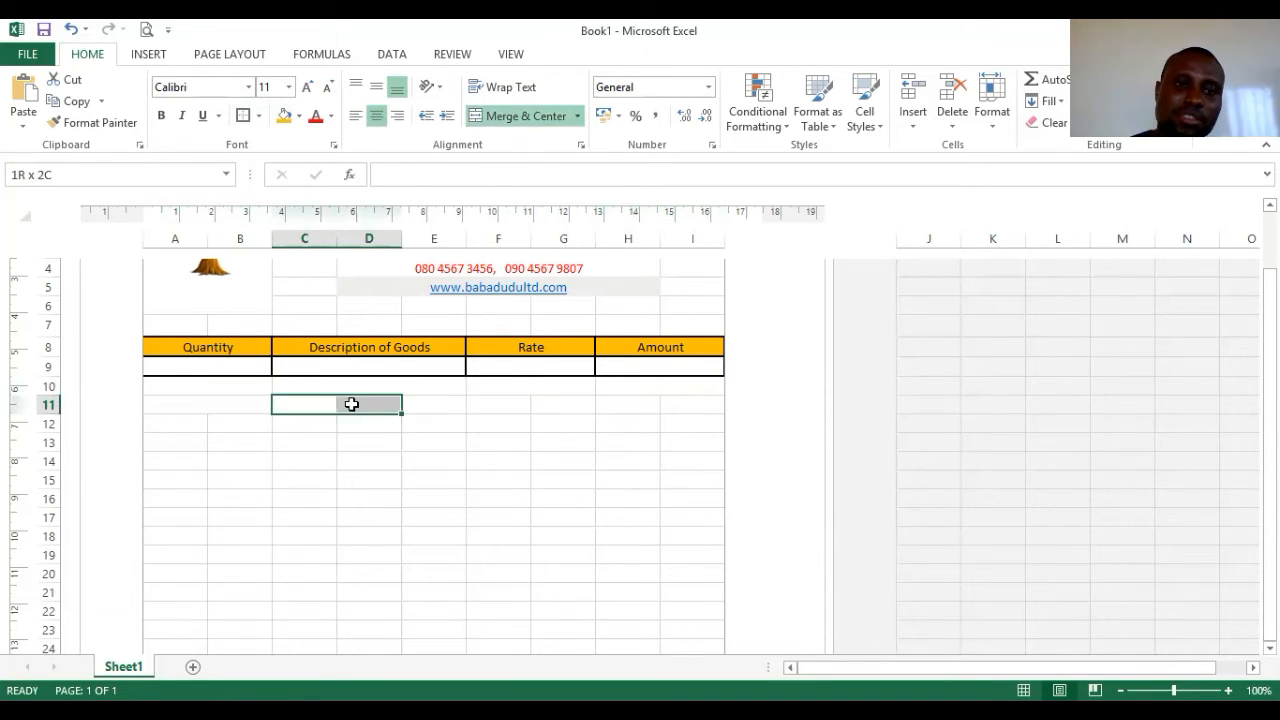
click(510, 118)
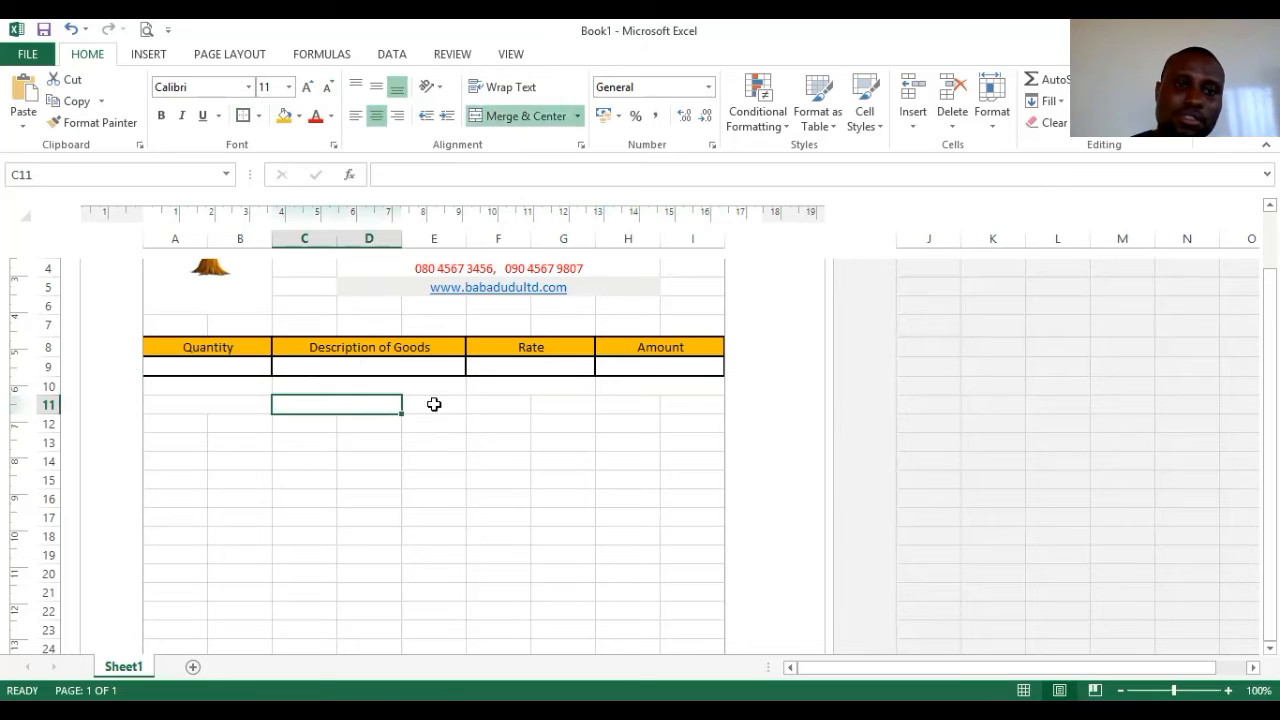
click(342, 456)
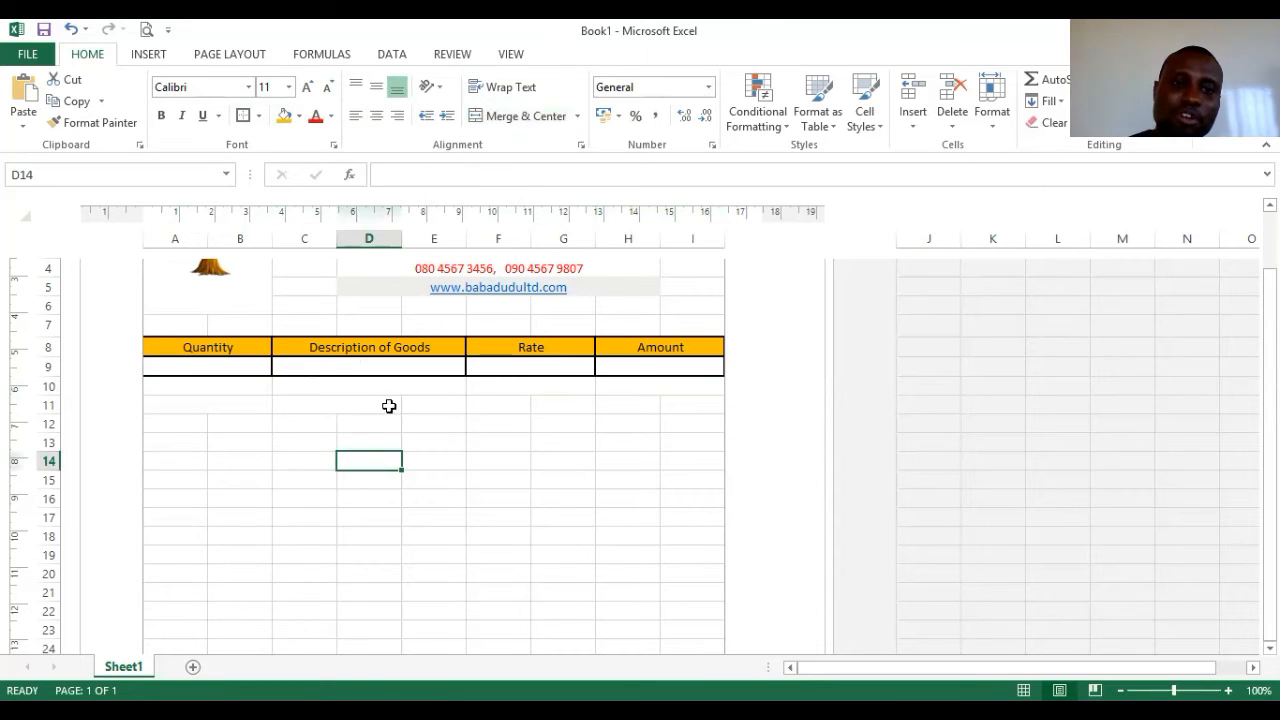
drag(436, 404, 351, 401)
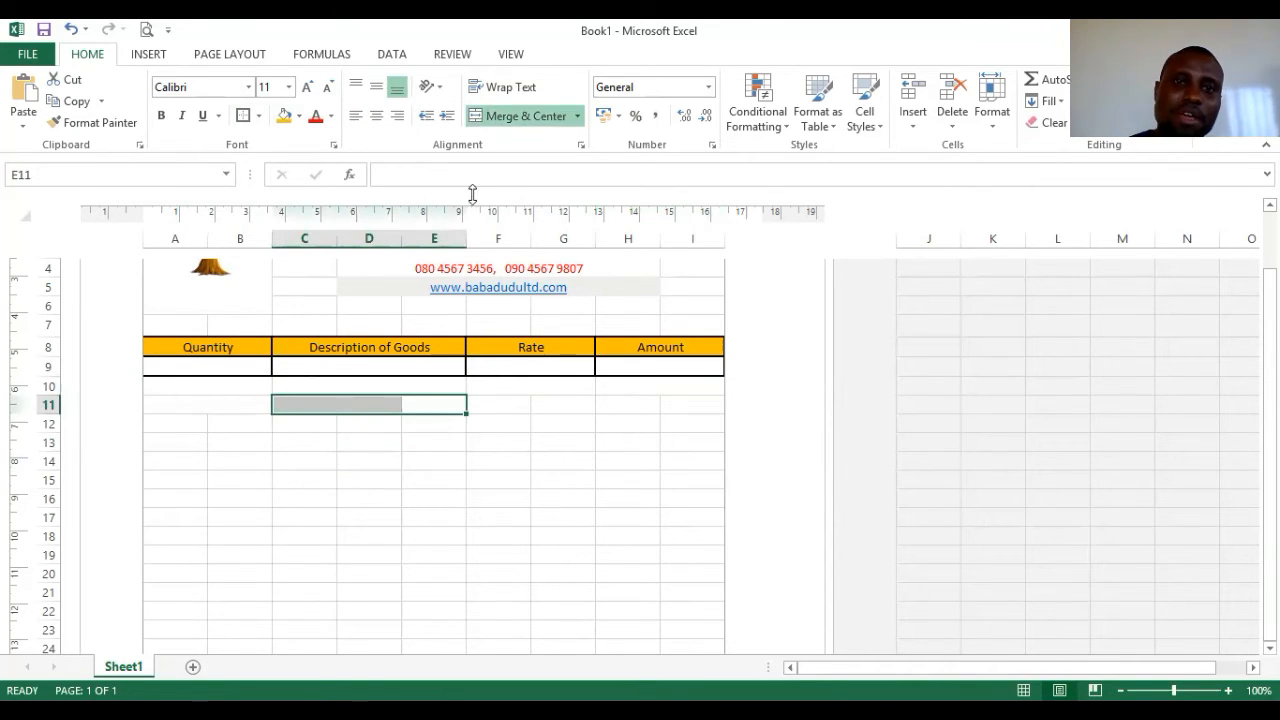
click(505, 120)
click(523, 122)
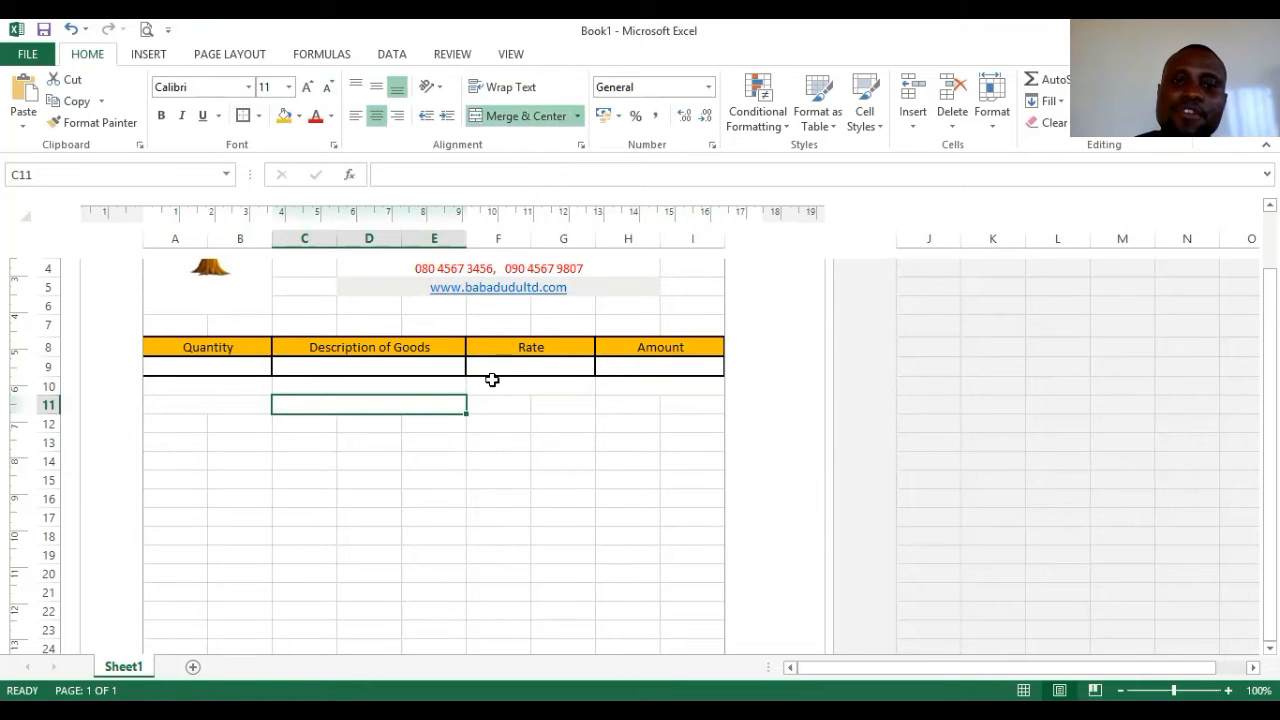
drag(488, 404, 557, 403)
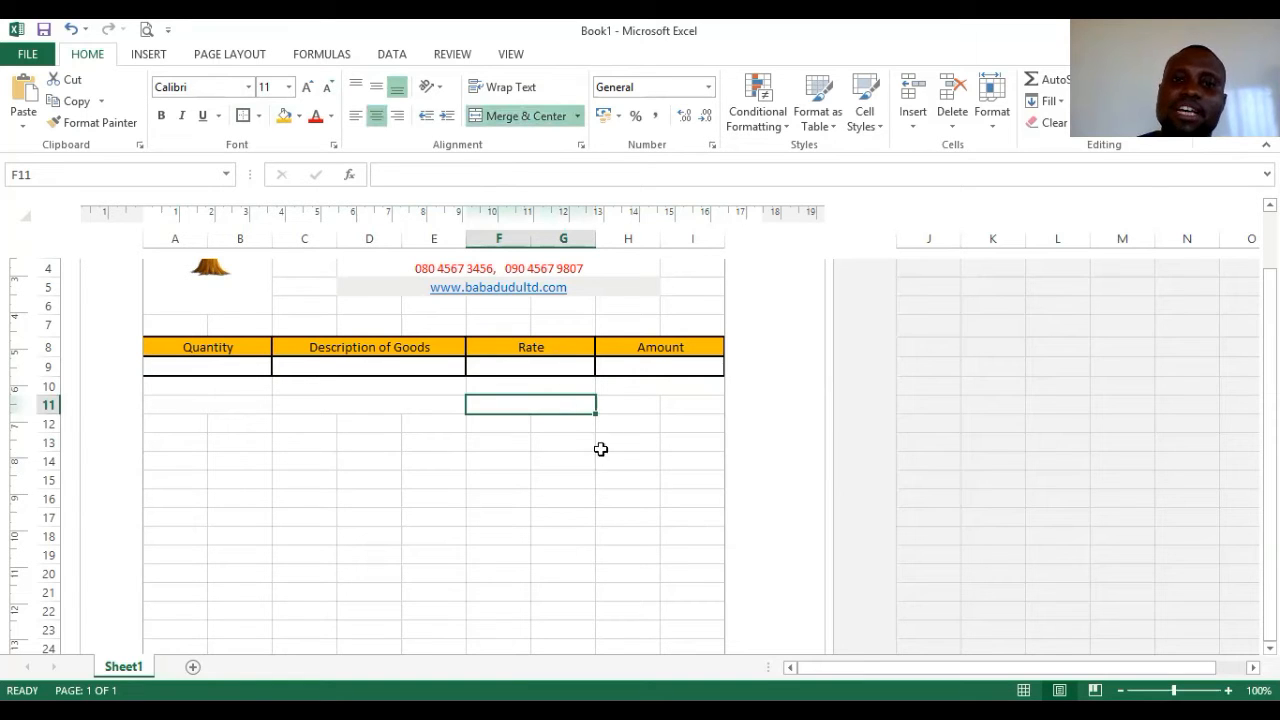
drag(628, 404, 686, 399)
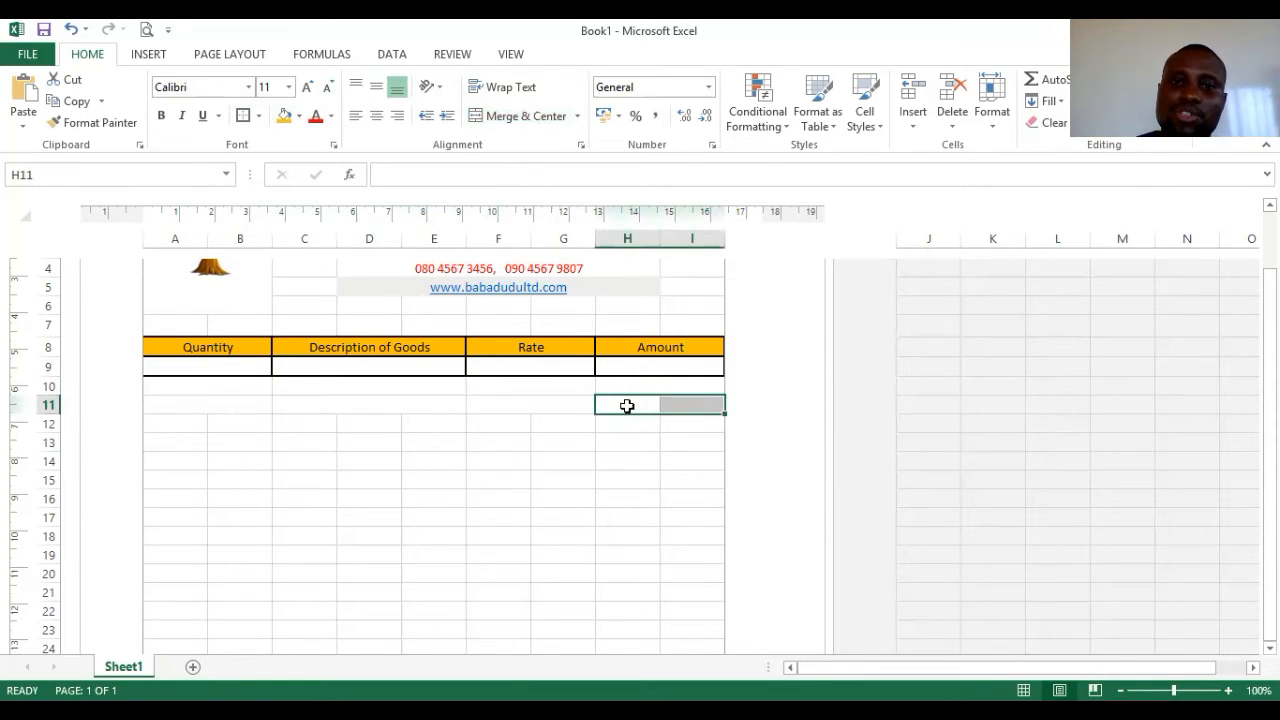
click(516, 116)
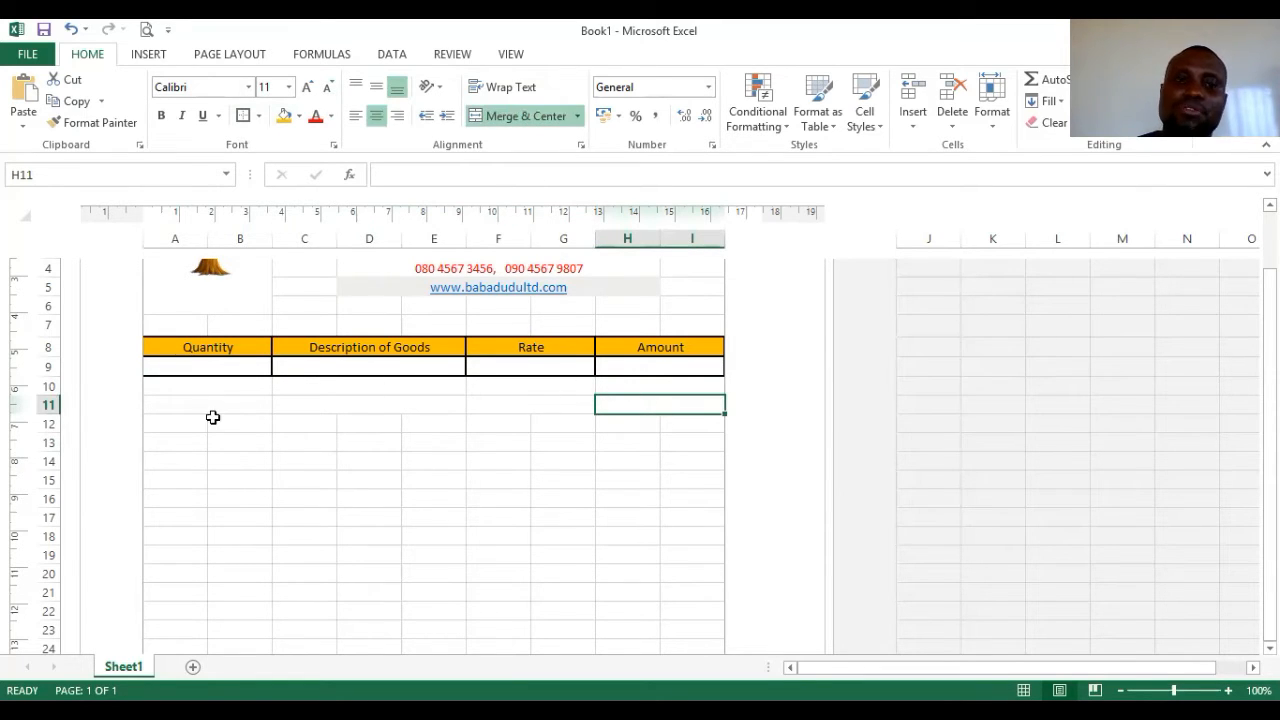
- Merge row 12 into A12:B12, C12:E12, F12:G12 and H12:I12
drag(179, 428, 303, 414)
click(546, 116)
click(379, 427)
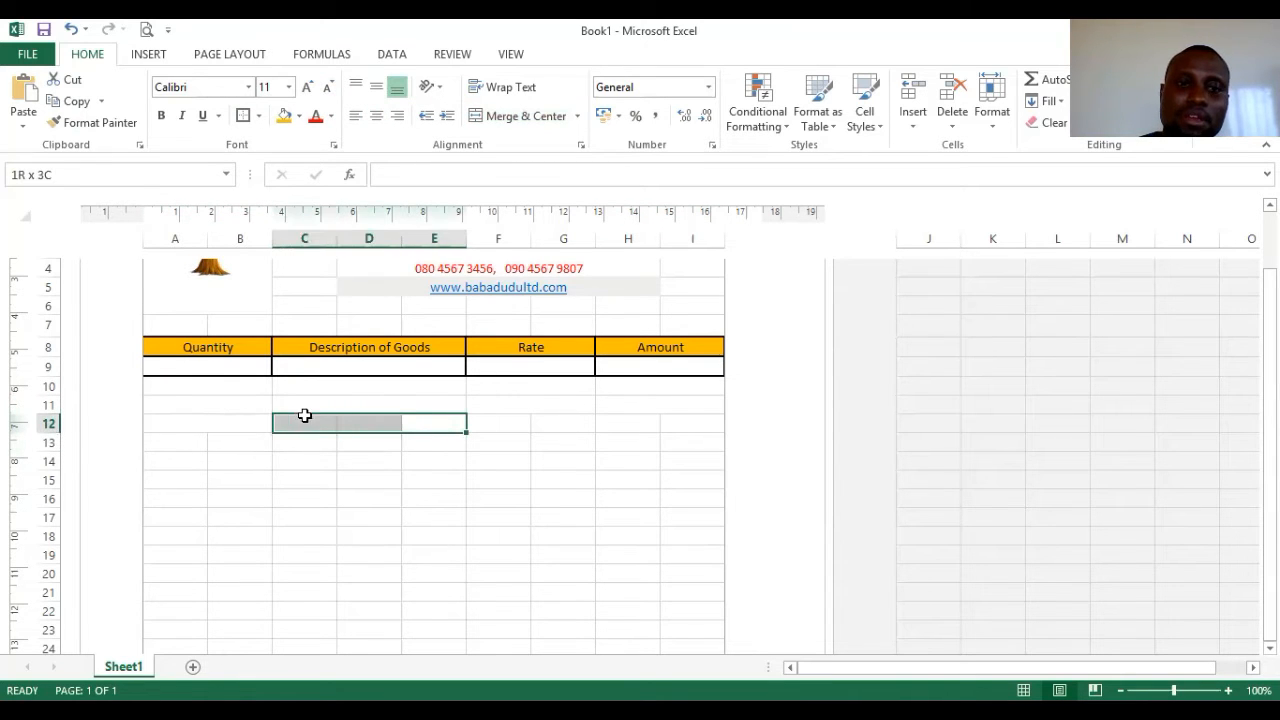
click(519, 116)
drag(490, 422, 690, 424)
click(519, 116)
click(526, 120)
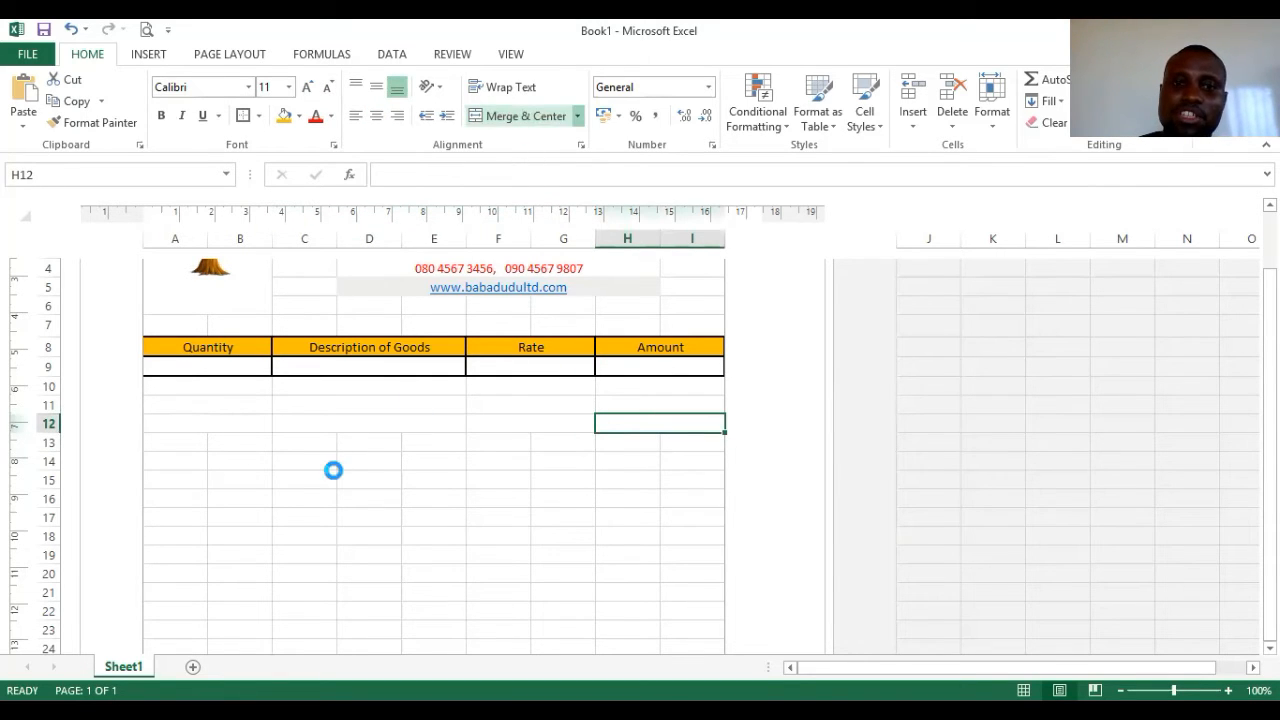
- Merge rows 13 and 14 into the four Quantity, Description, Rate and Amount blocks
drag(184, 443, 405, 445)
click(500, 116)
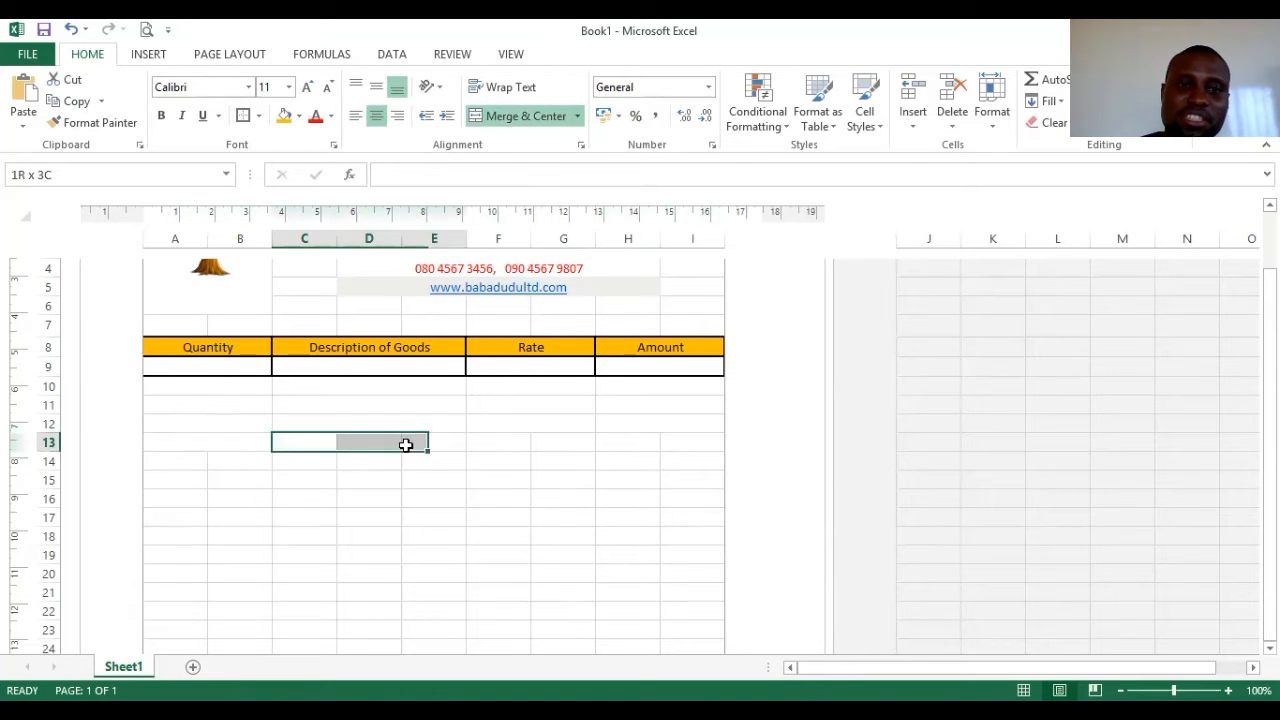
click(526, 116)
click(518, 441)
drag(518, 441, 677, 449)
click(526, 118)
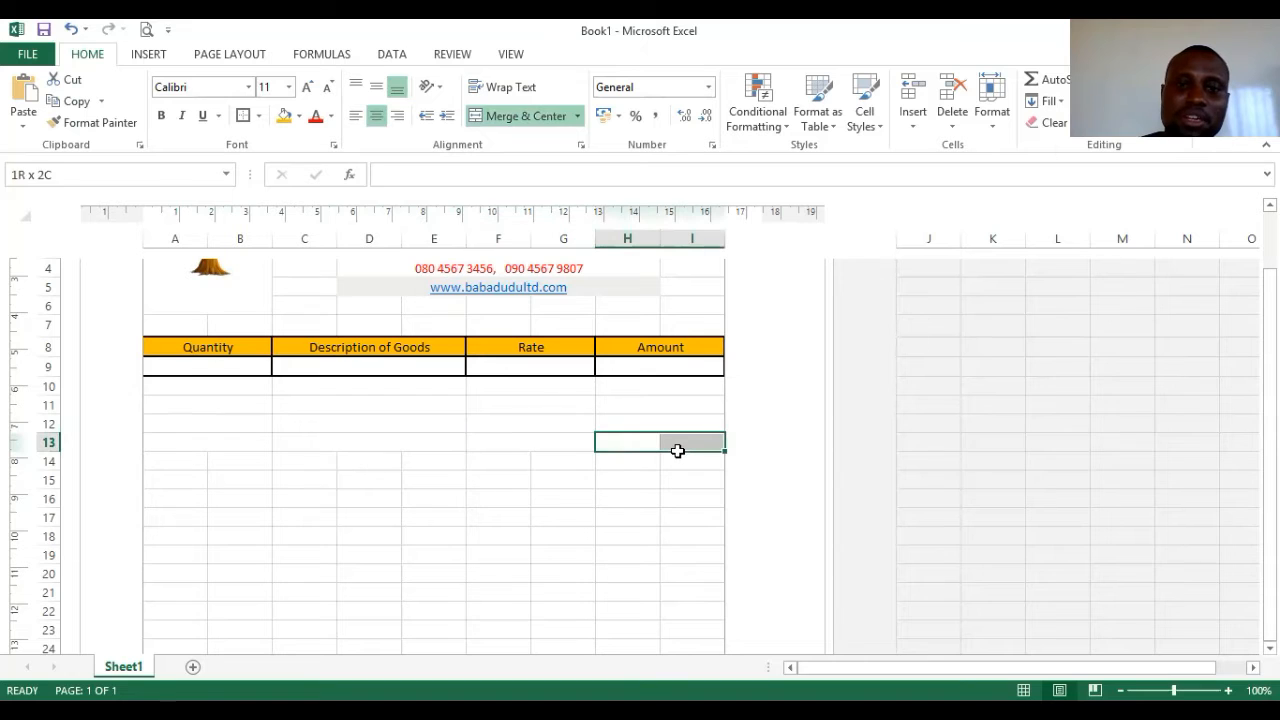
click(525, 118)
drag(181, 462, 672, 457)
click(511, 118)
click(525, 116)
click(526, 117)
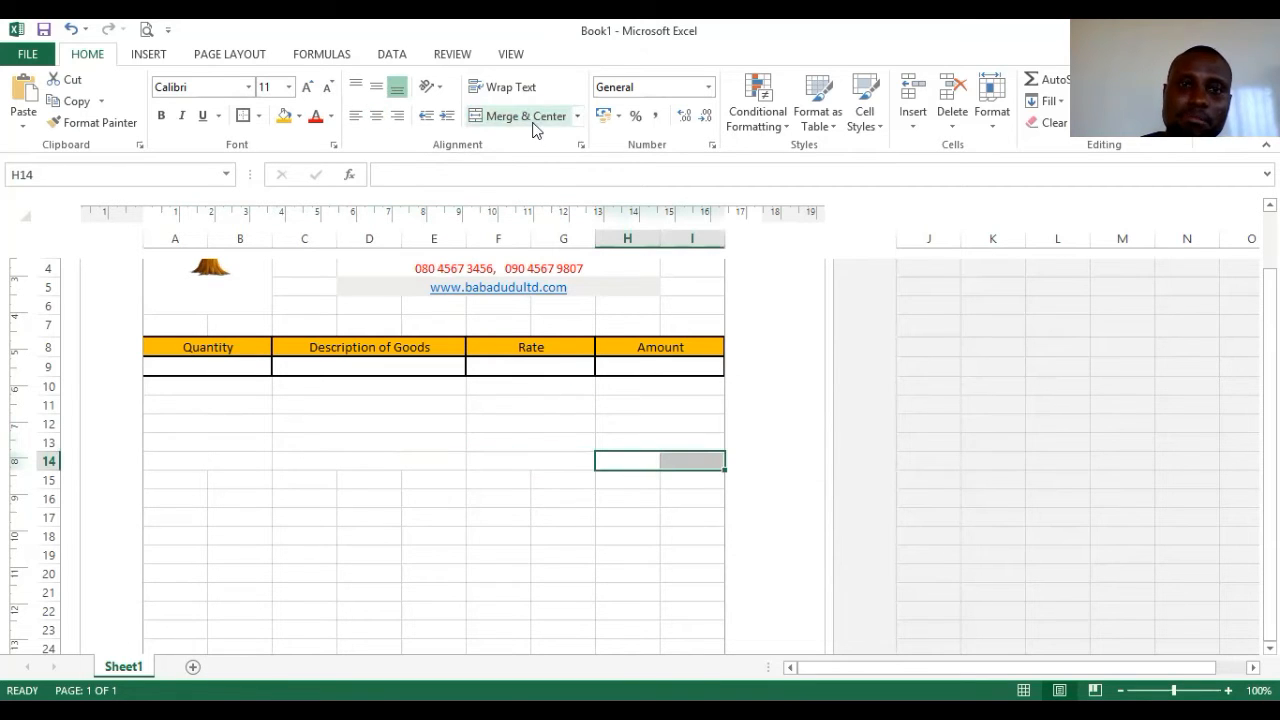
click(526, 116)
- Merge row 15 into A15:B15, C15:E15, F15:G15 and H15:I15
click(203, 479)
drag(203, 479, 214, 474)
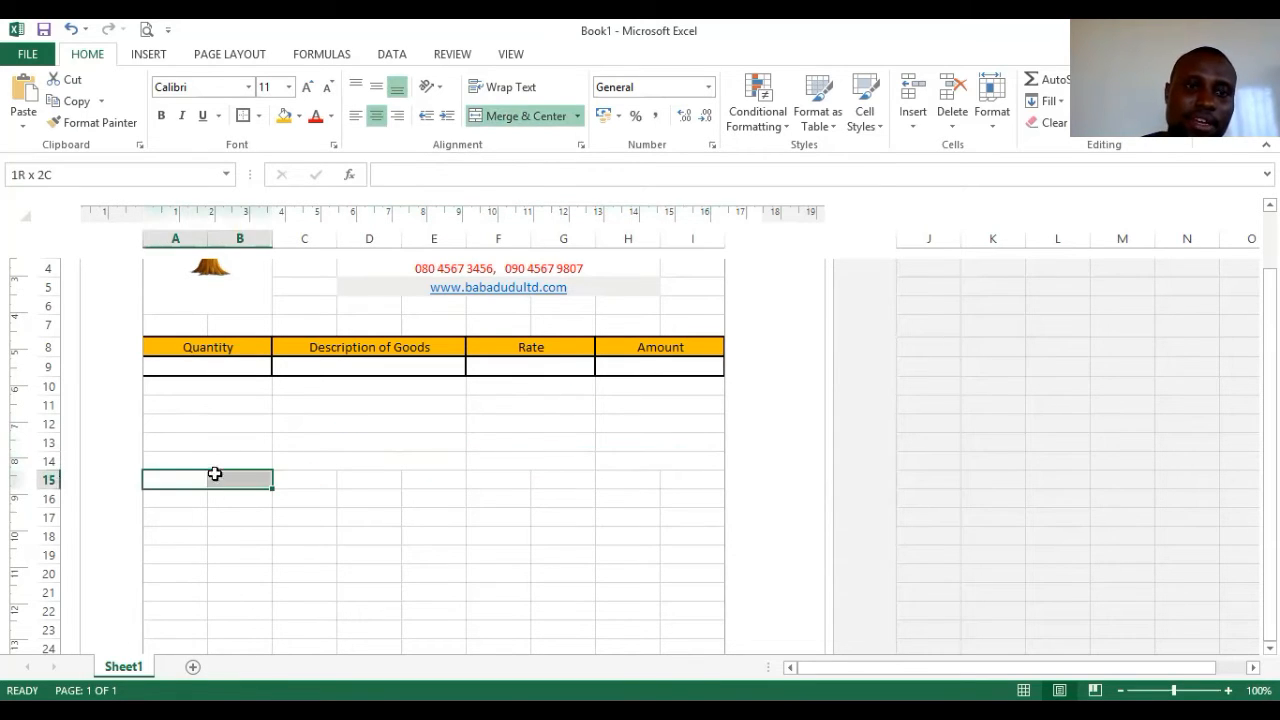
click(524, 116)
drag(312, 473, 695, 479)
click(528, 118)
click(536, 116)
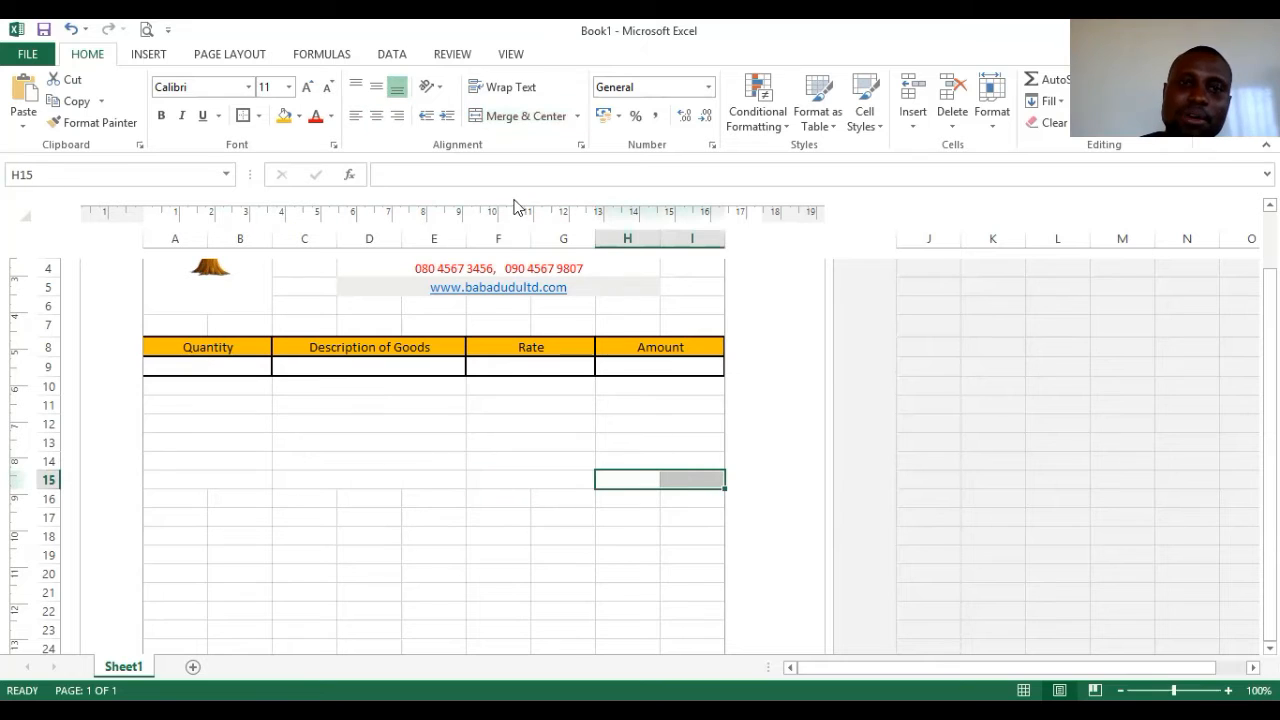
click(508, 116)
- Add box borders to the merged Quantity cells A10, A11, A12 and A14
click(205, 384)
click(243, 116)
click(211, 403)
click(250, 117)
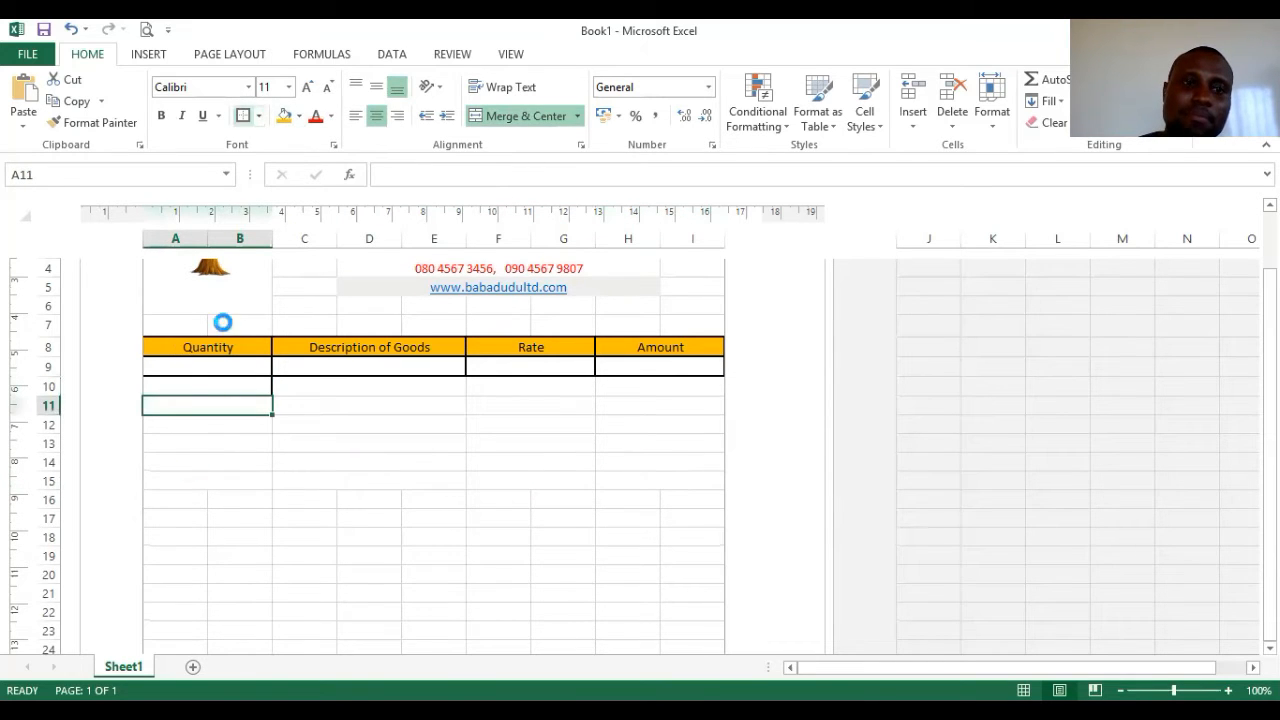
click(206, 429)
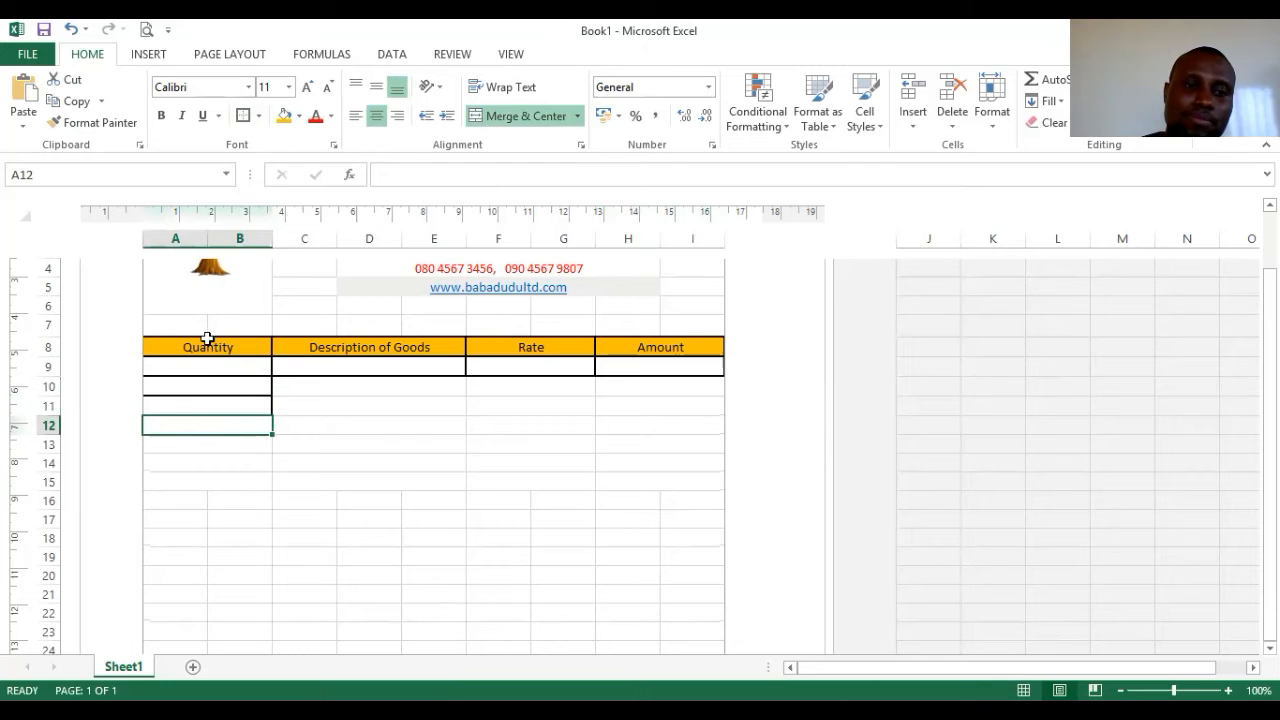
click(216, 458)
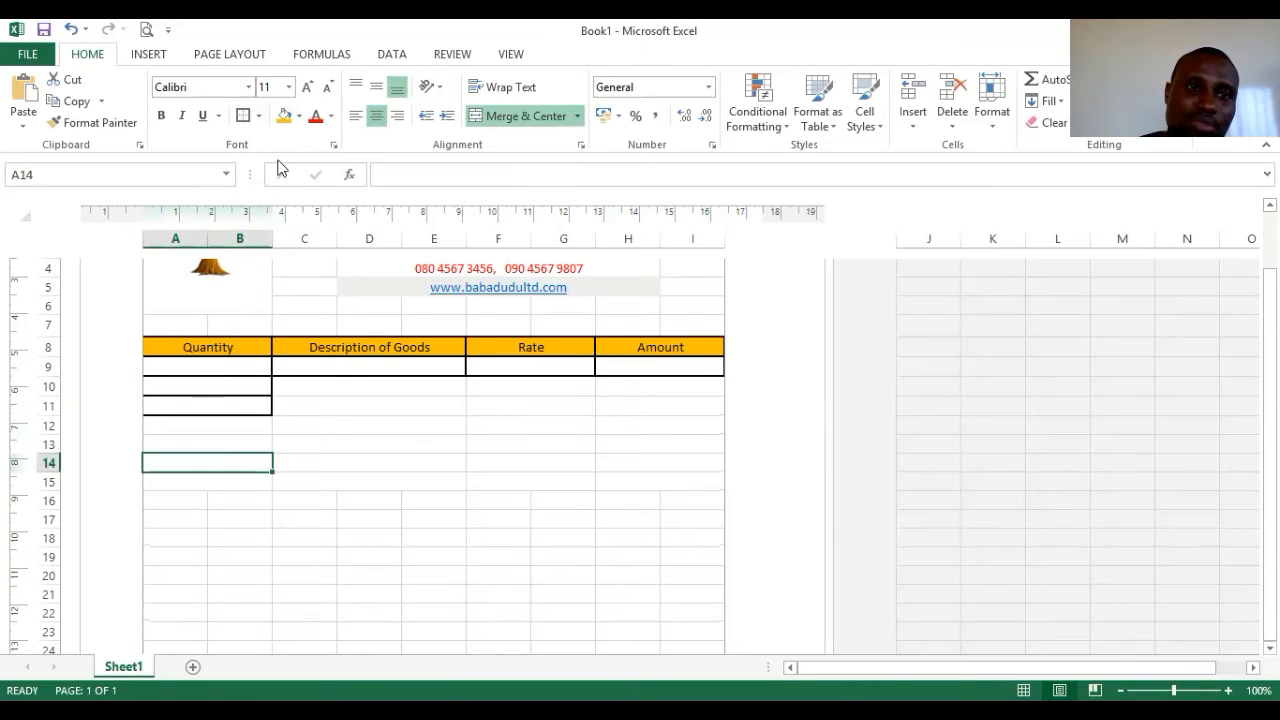
click(209, 444)
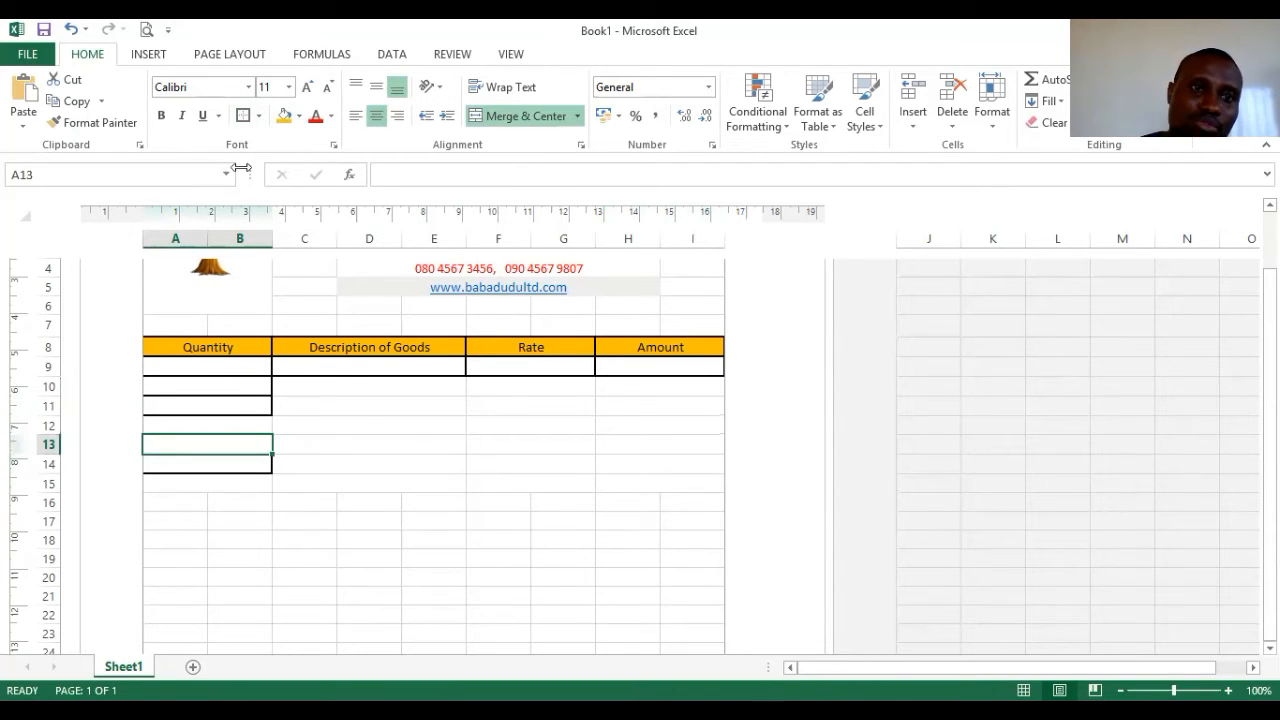
click(222, 428)
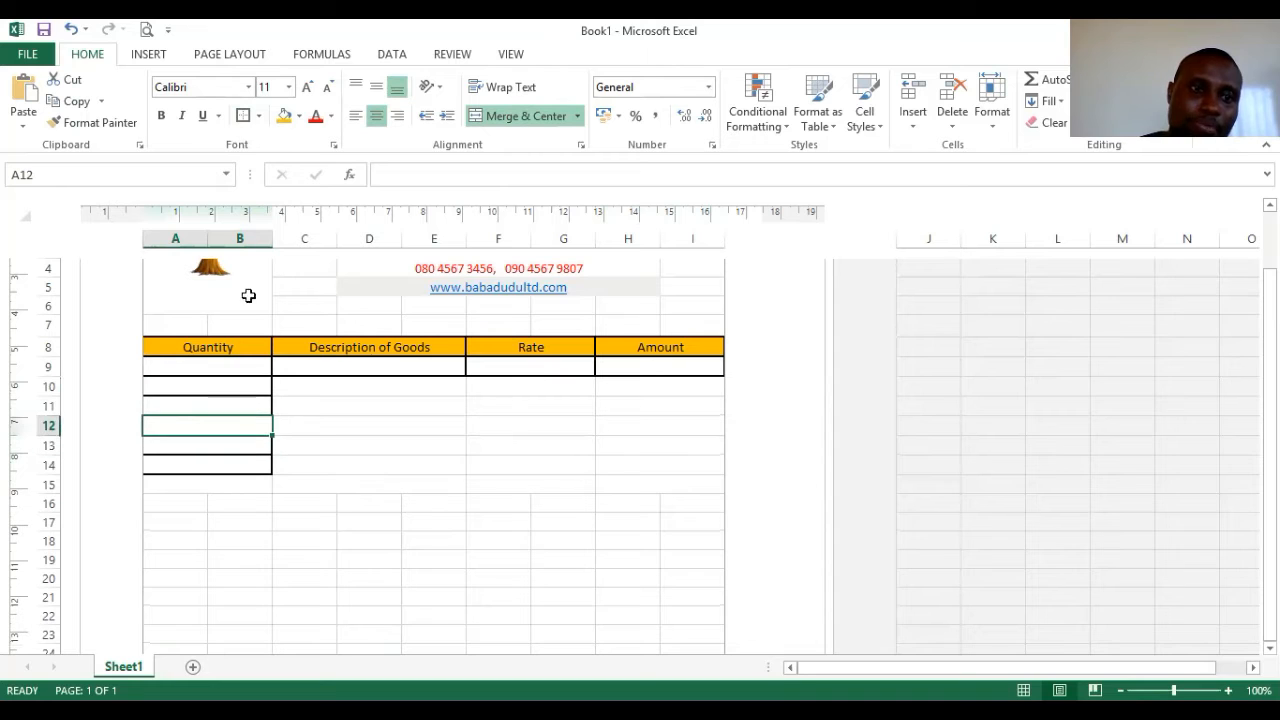
click(242, 118)
- Add box borders to the Description of Goods cells in rows 11 to 14
click(311, 386)
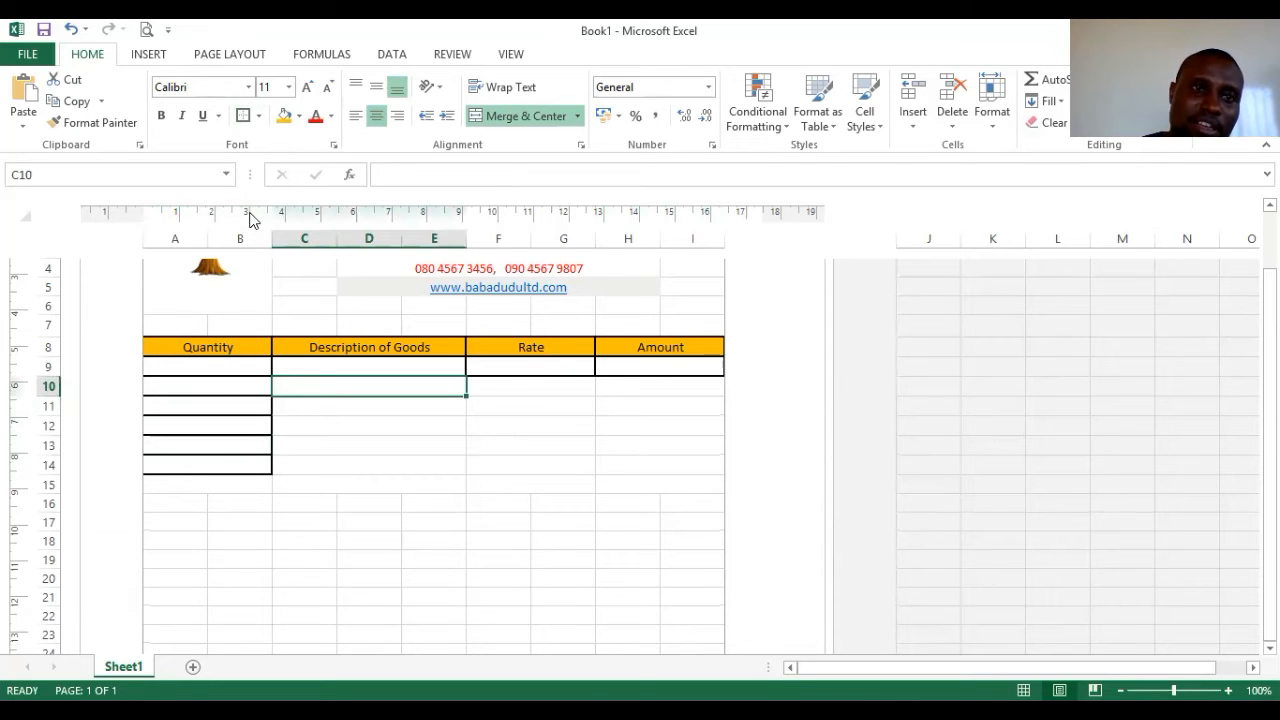
click(320, 410)
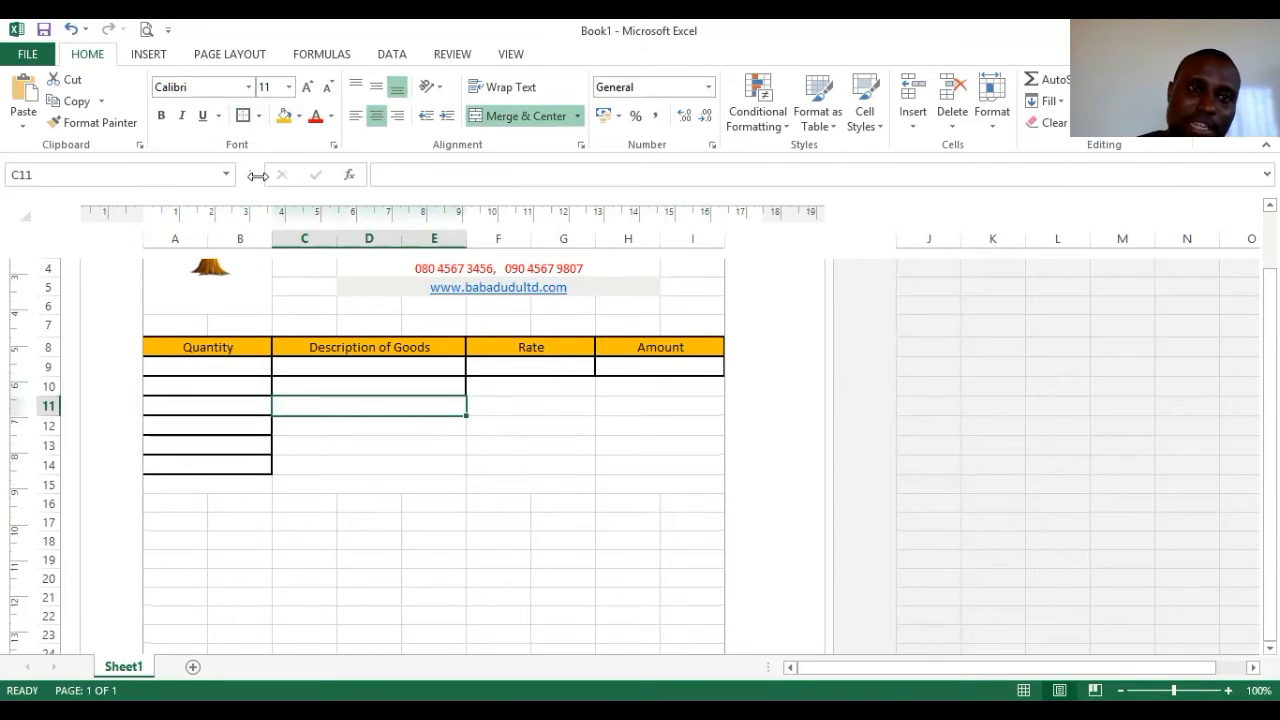
click(243, 116)
click(331, 432)
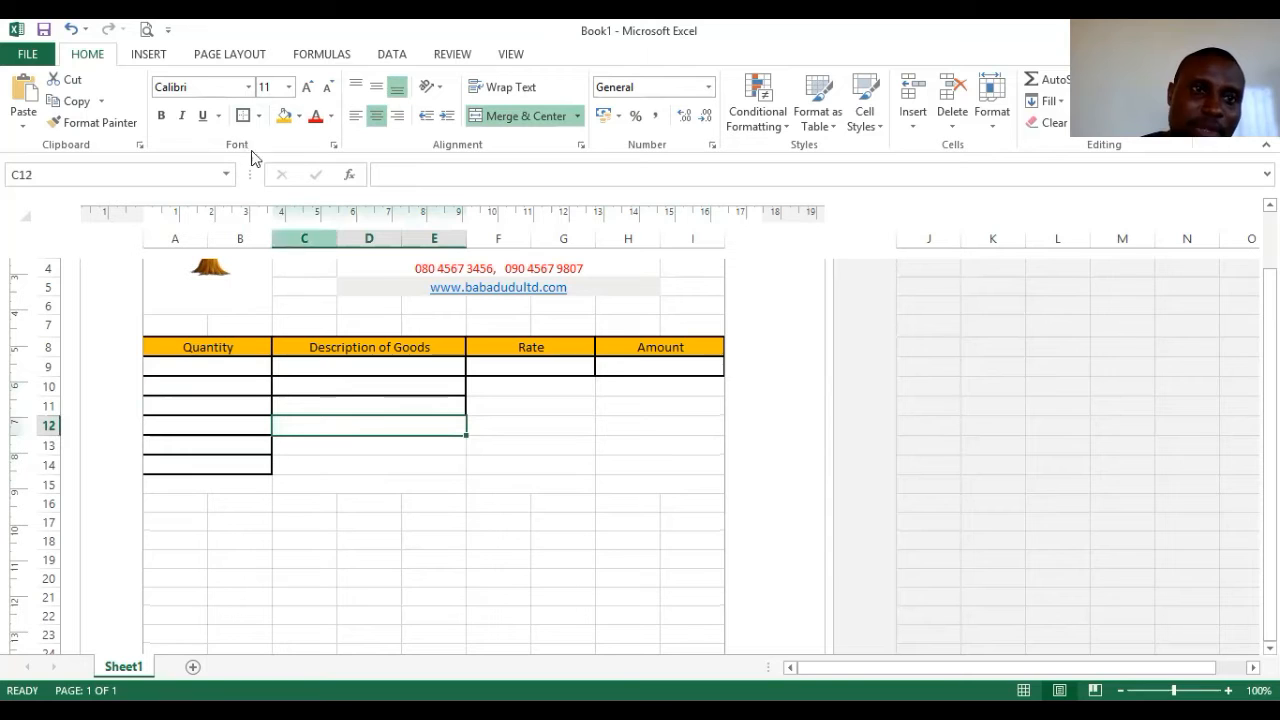
click(243, 116)
click(331, 449)
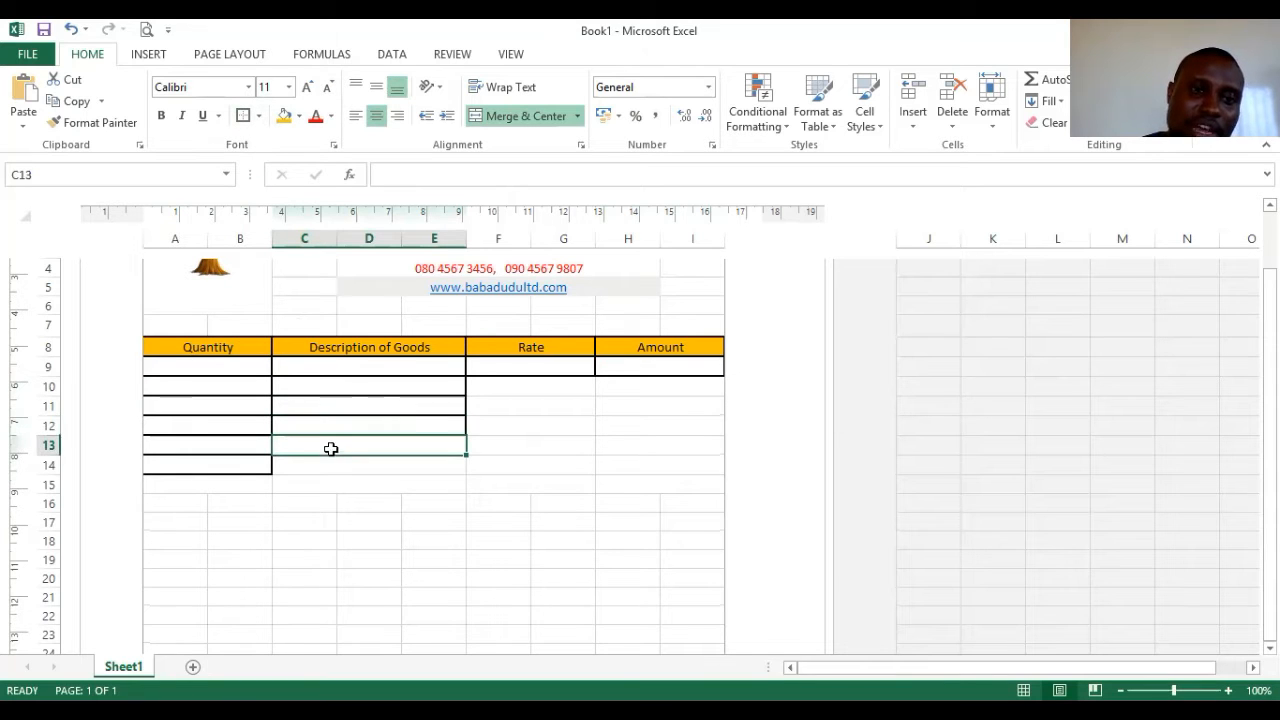
click(240, 116)
click(297, 466)
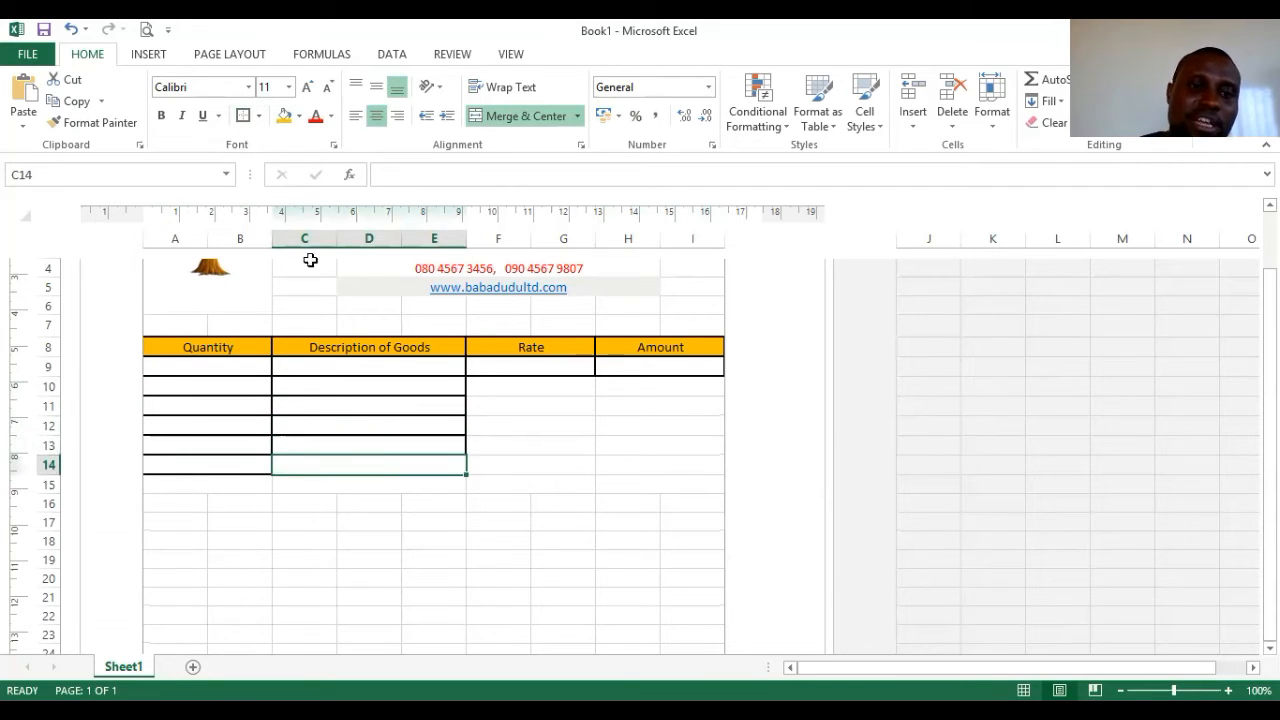
click(240, 116)
- Border the Rate cells F10 through F14
click(517, 392)
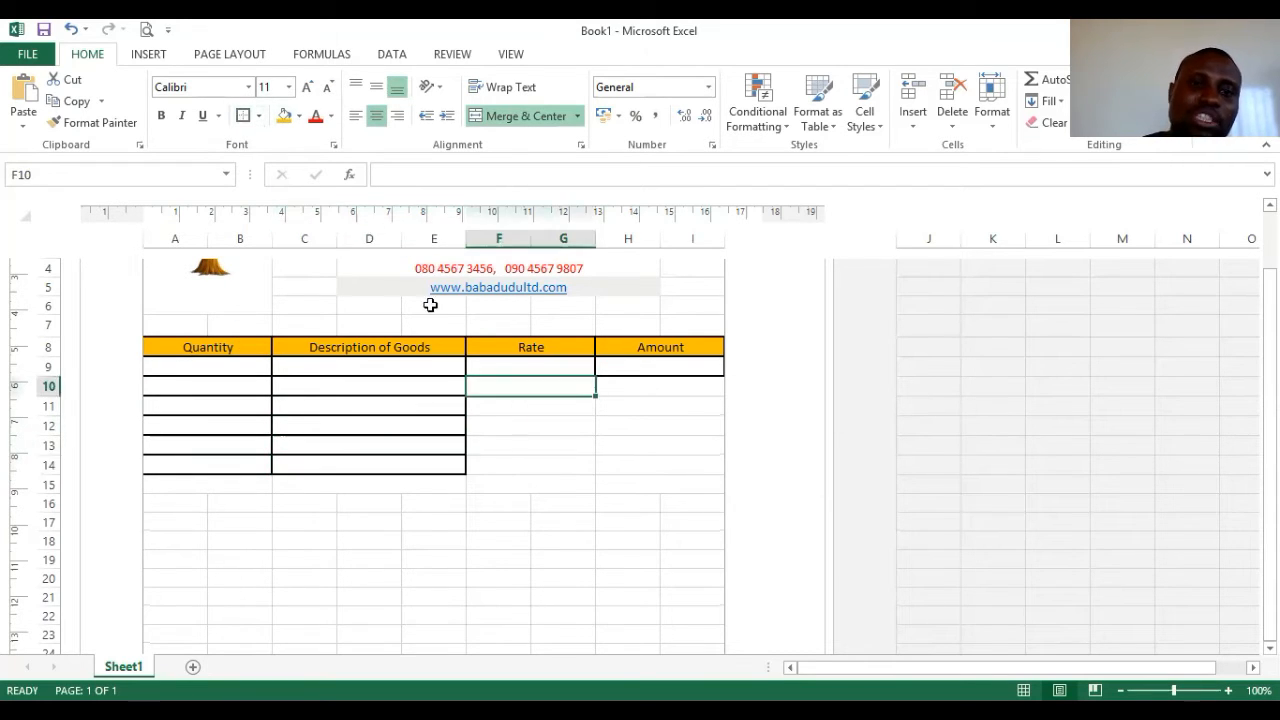
click(243, 116)
click(538, 405)
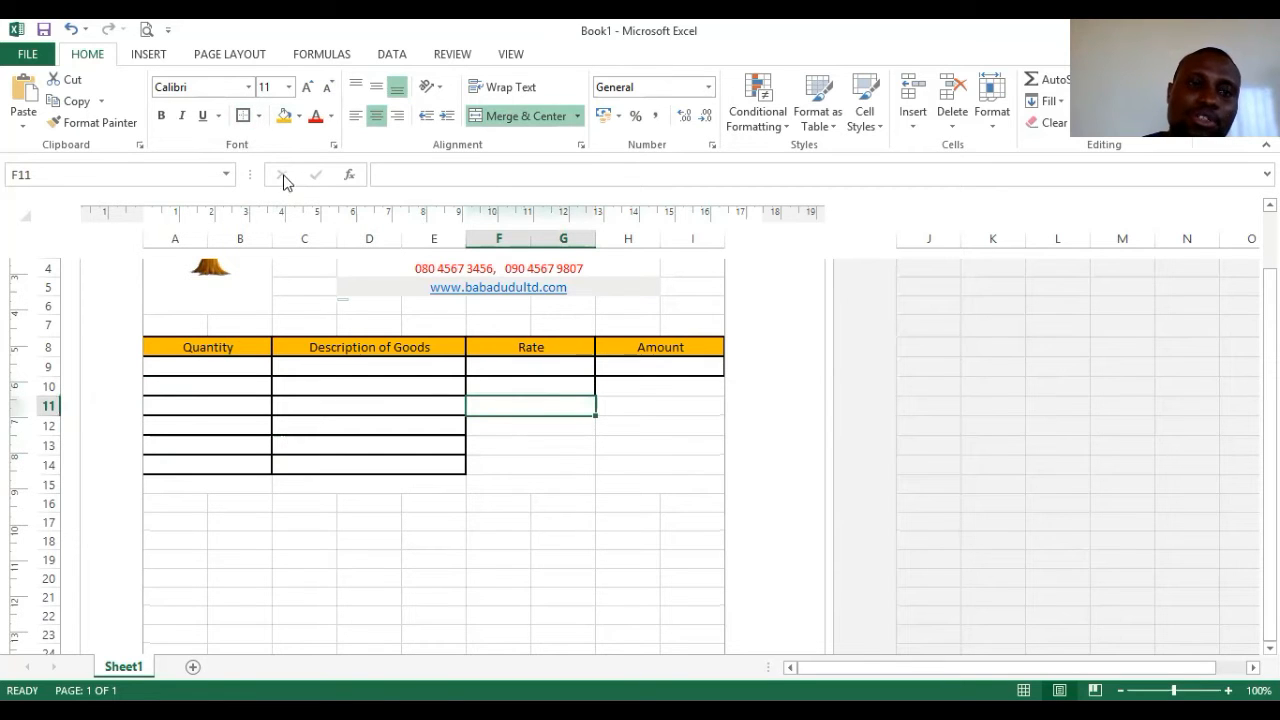
click(240, 116)
click(486, 421)
click(240, 116)
click(505, 451)
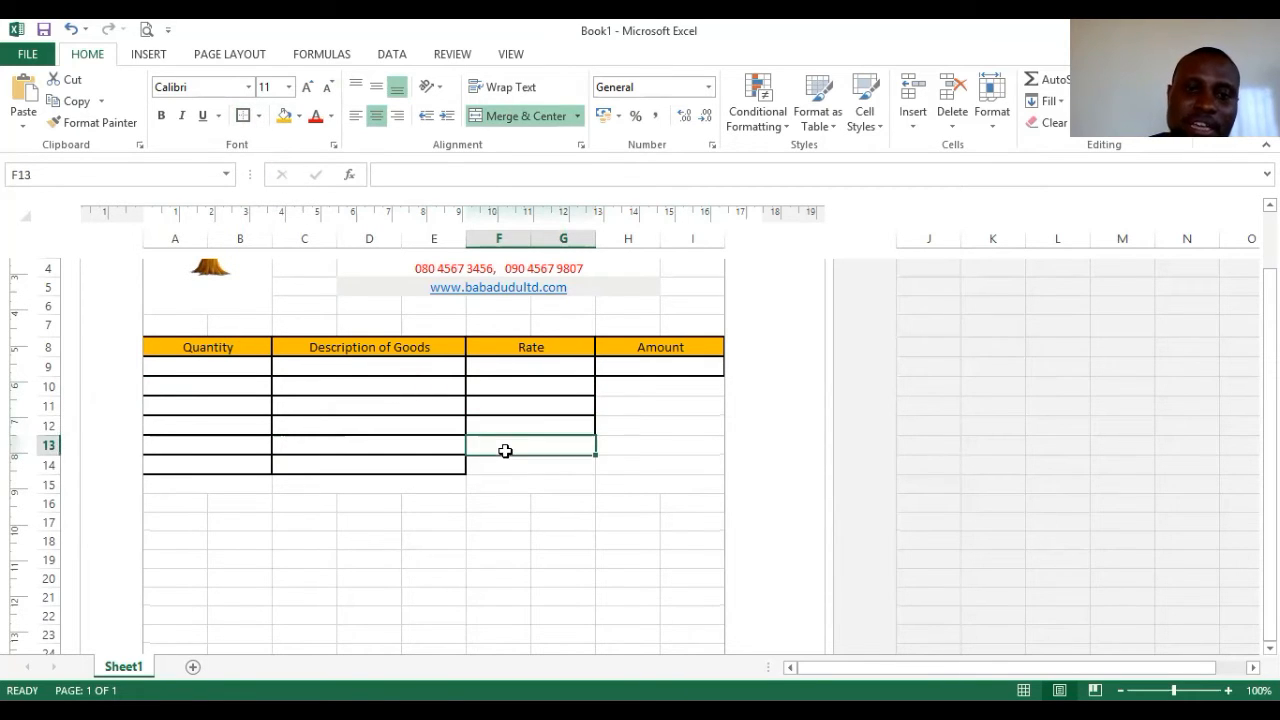
click(240, 116)
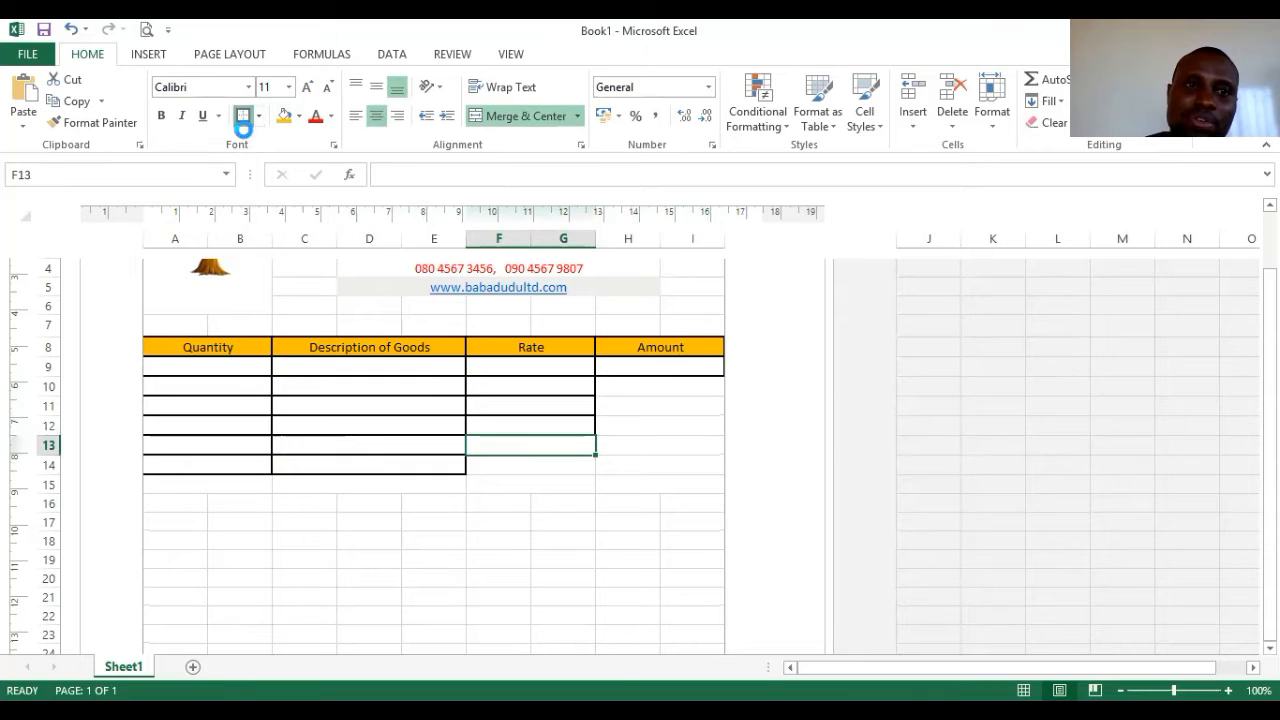
click(530, 468)
click(250, 120)
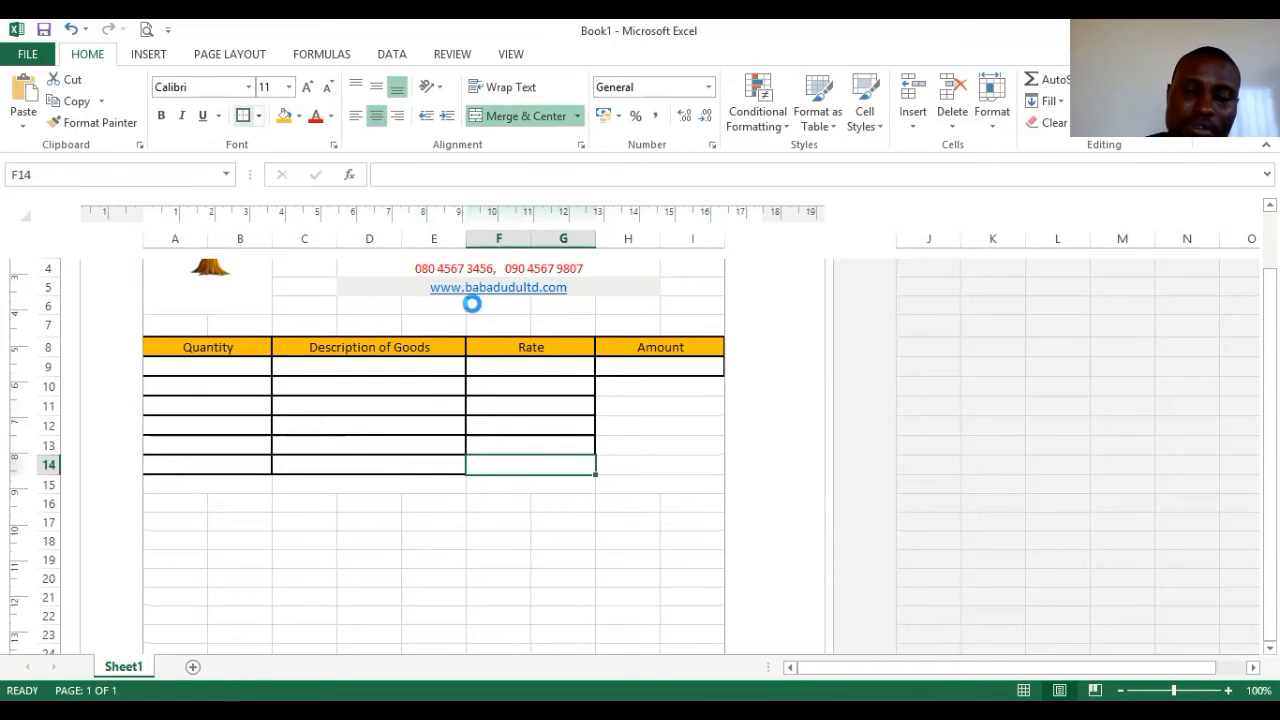
- Border the Amount cells H10 through H14
click(667, 385)
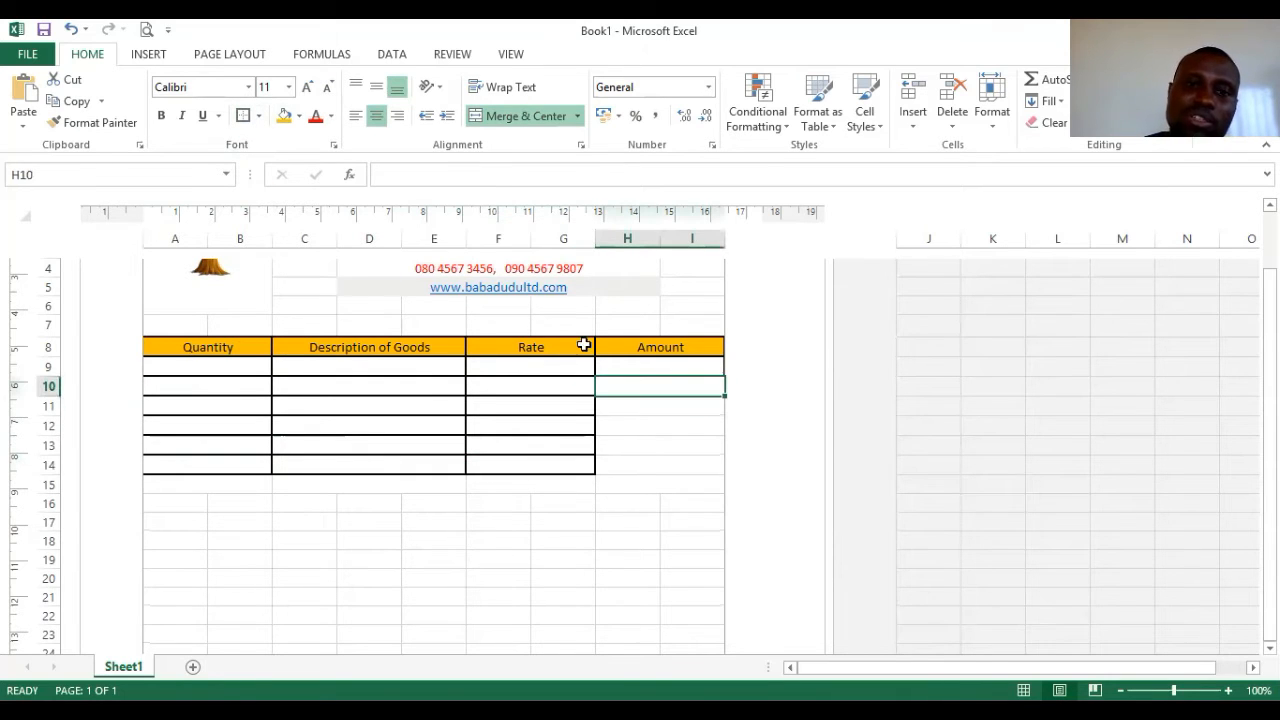
click(631, 411)
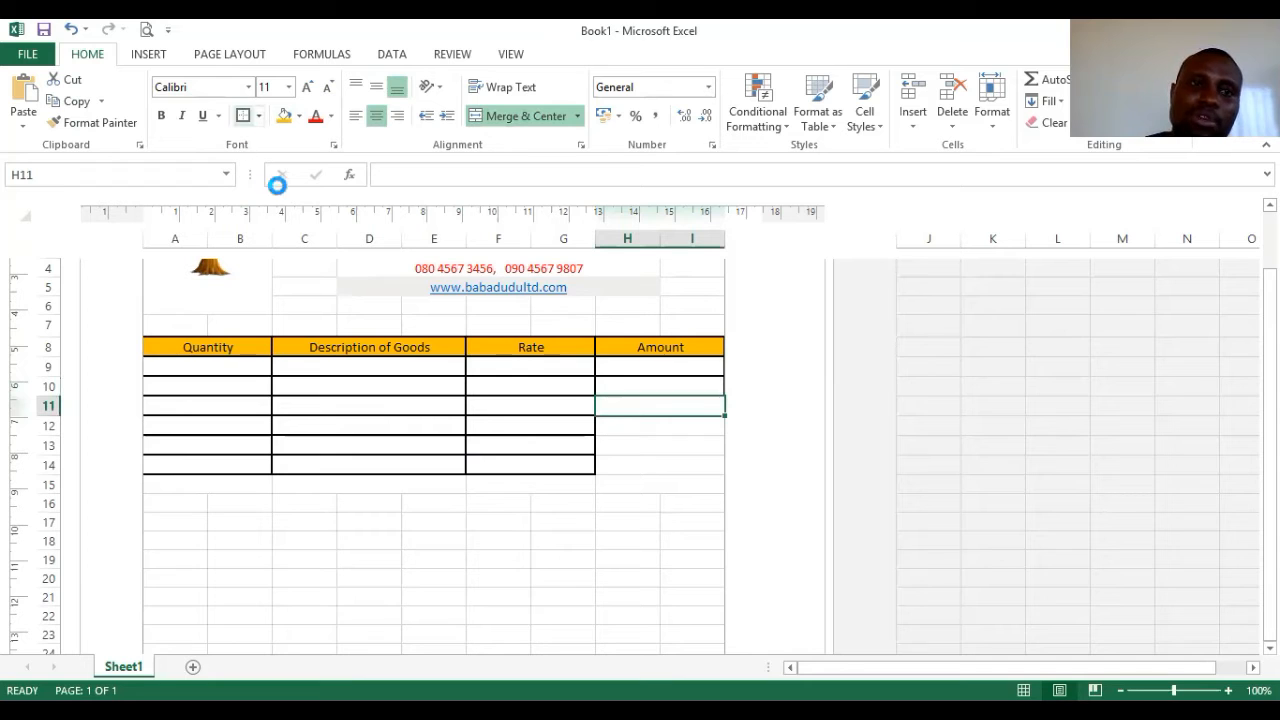
click(623, 430)
click(243, 115)
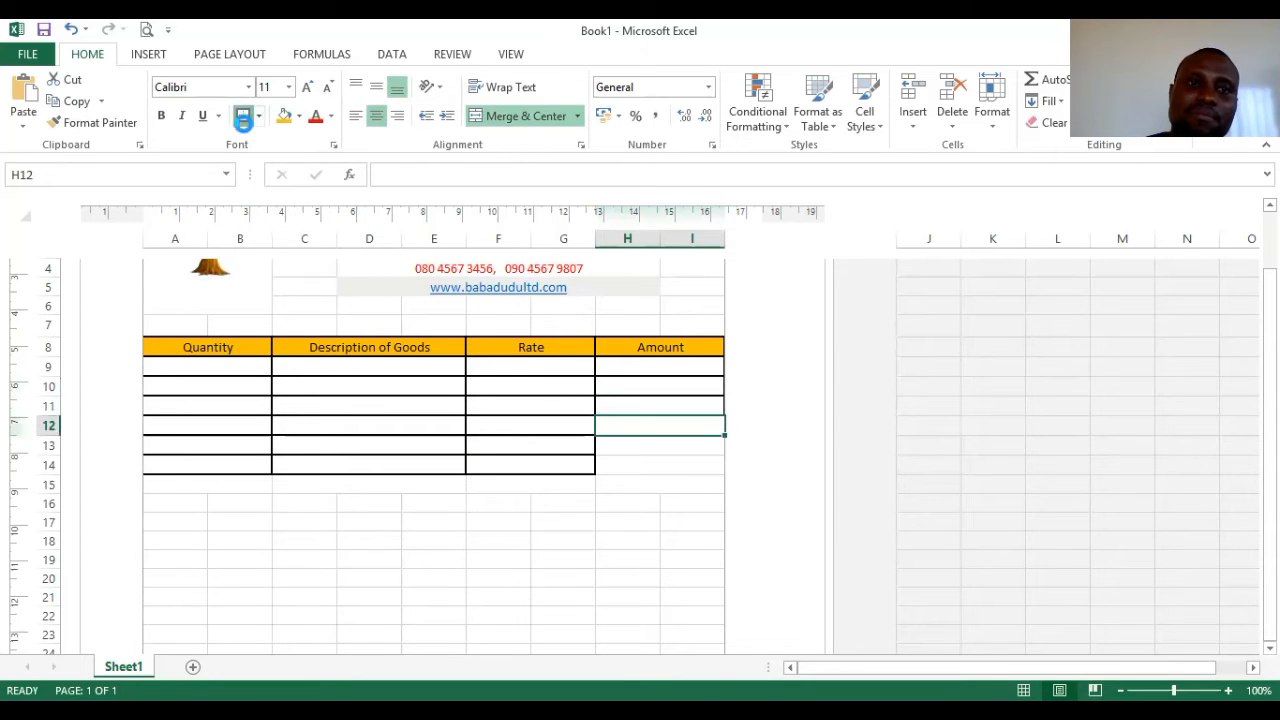
click(686, 446)
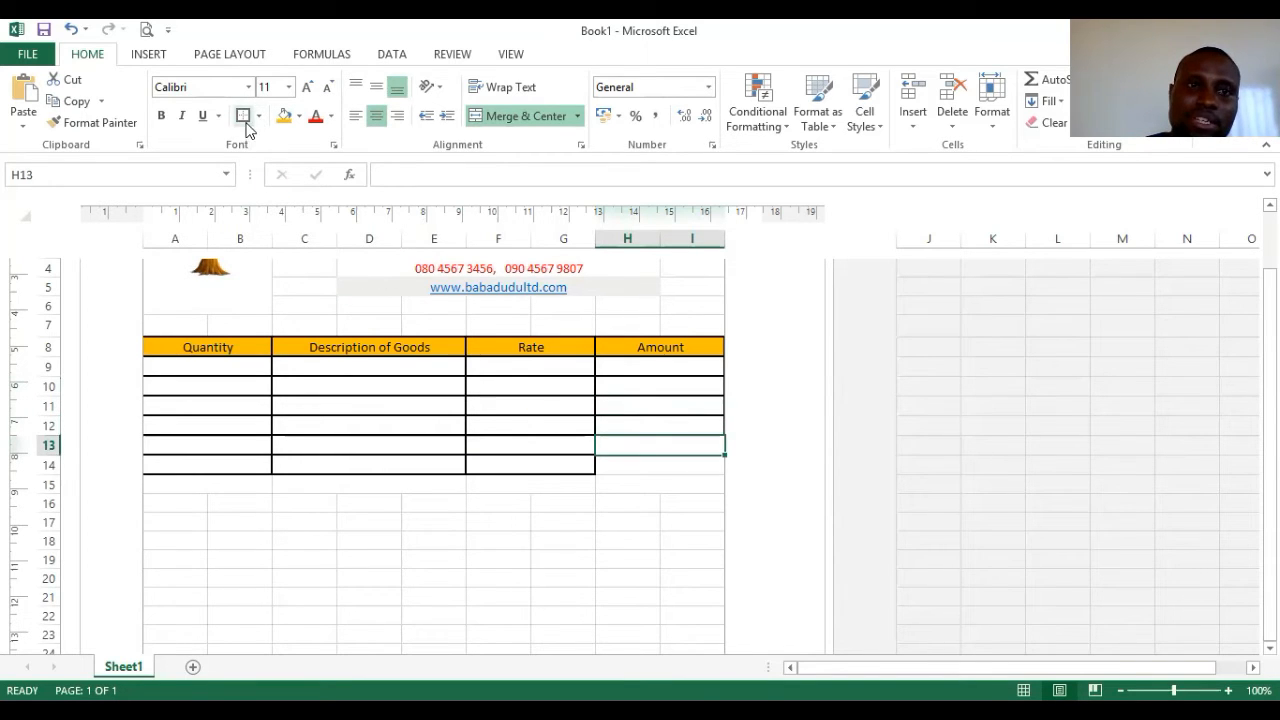
click(643, 466)
click(245, 115)
- Merge A16:I23 into one large cell, check the page in Print Preview, then undo
drag(186, 497, 694, 627)
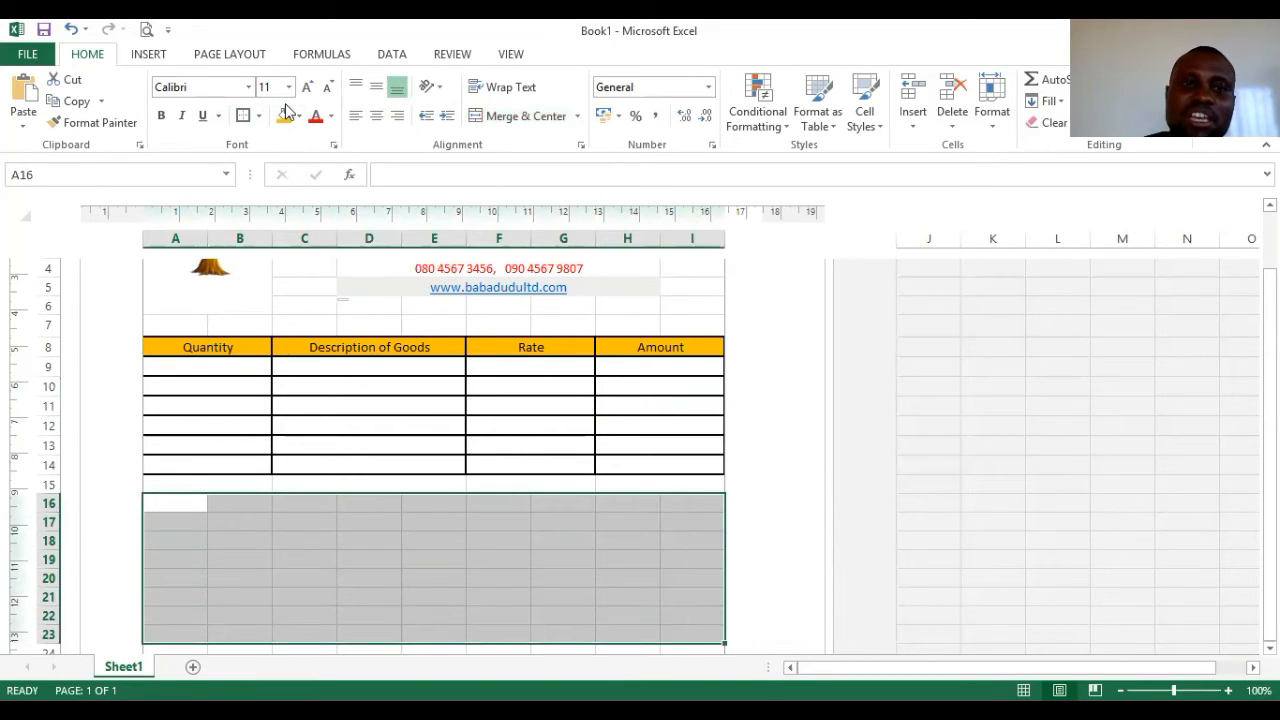
click(490, 116)
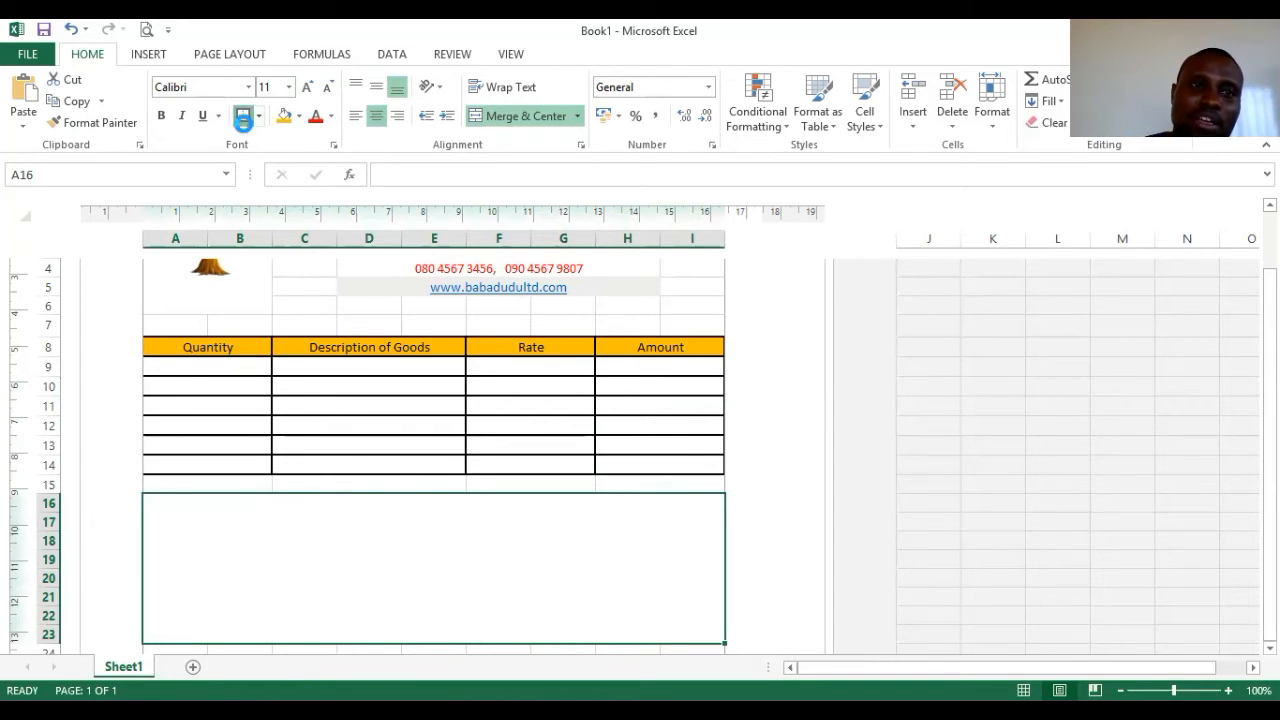
click(146, 30)
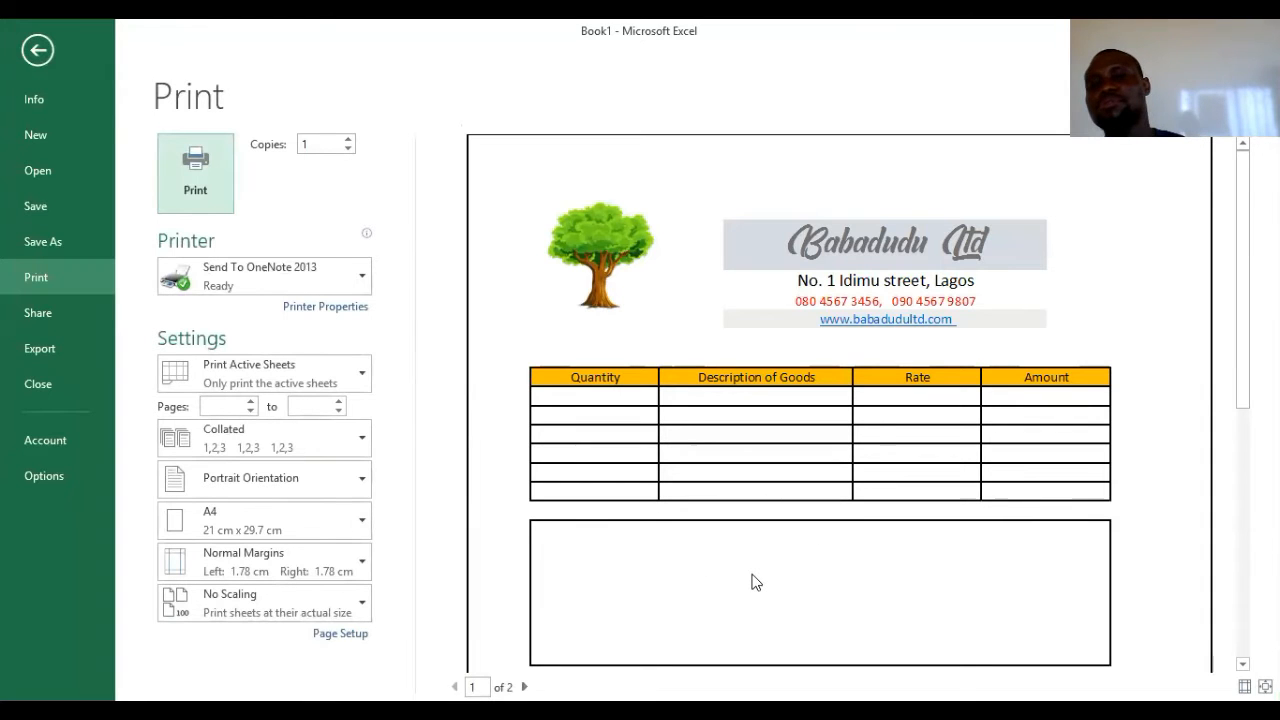
click(36, 52)
click(72, 33)
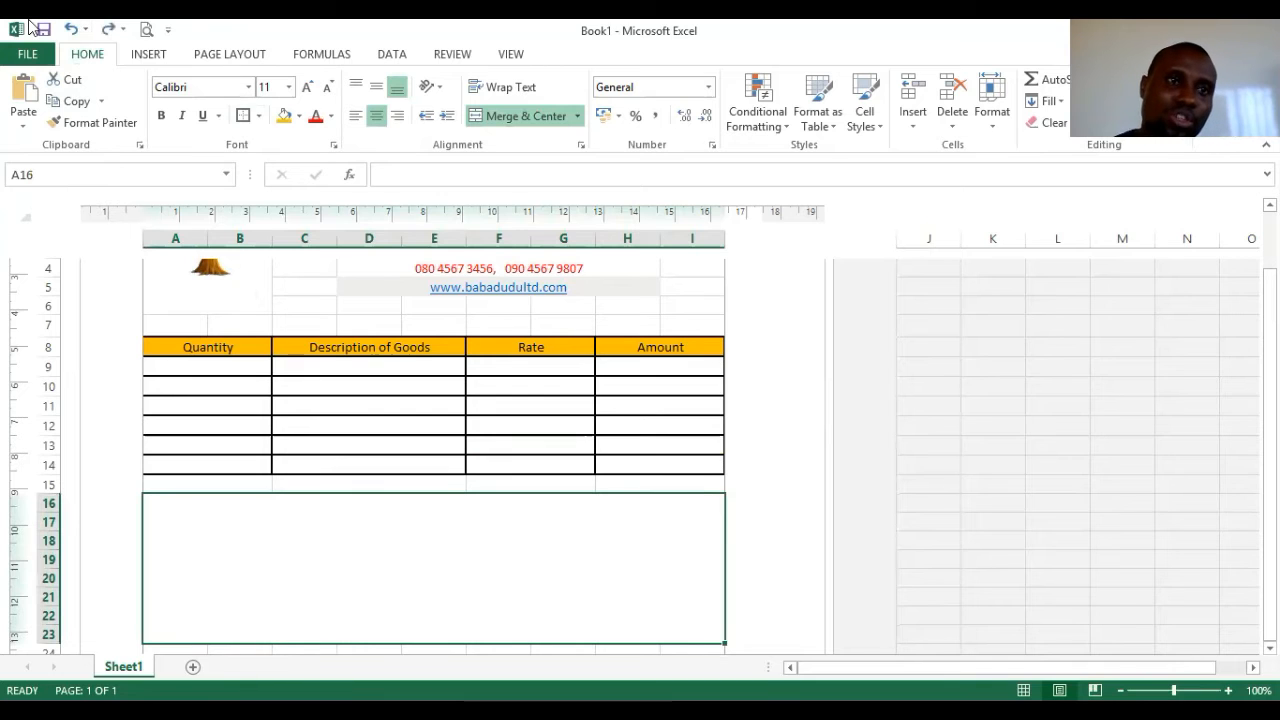
- Undo the A16:I23 merge and merge row 16 into A16:B16, C16:E16, F16:G16, H16:I16
click(72, 30)
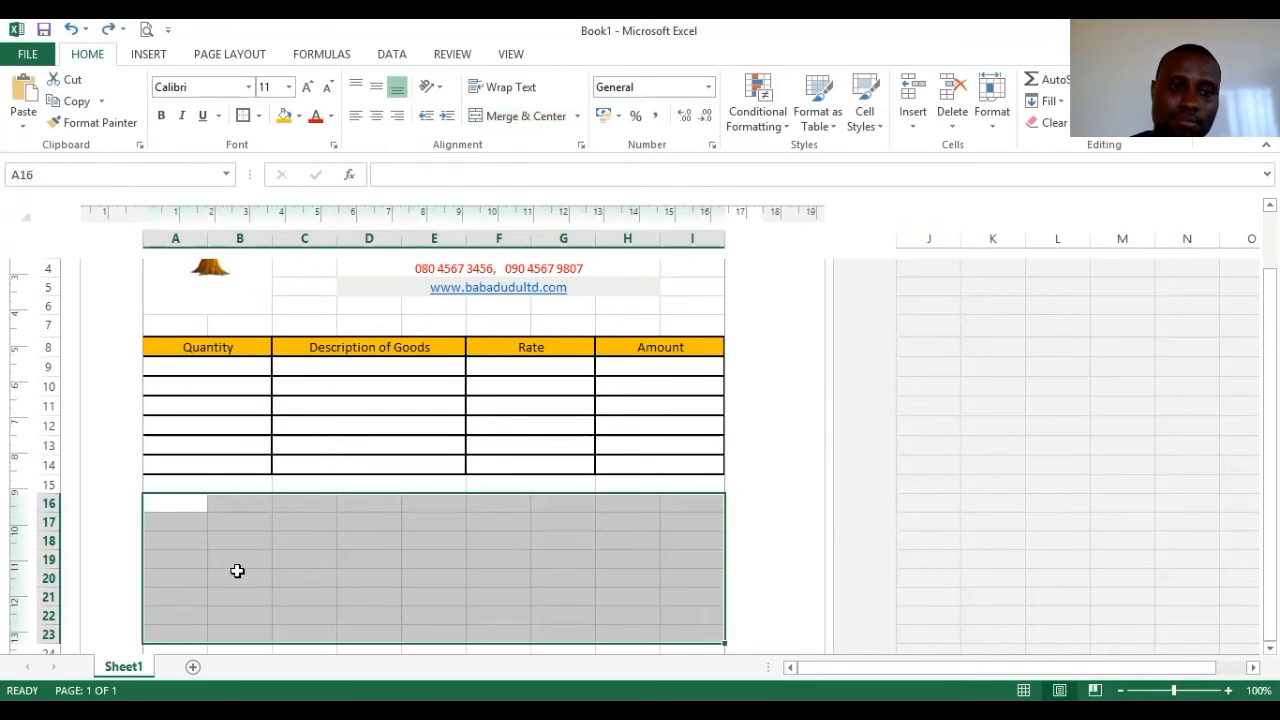
click(237, 570)
drag(195, 503, 240, 503)
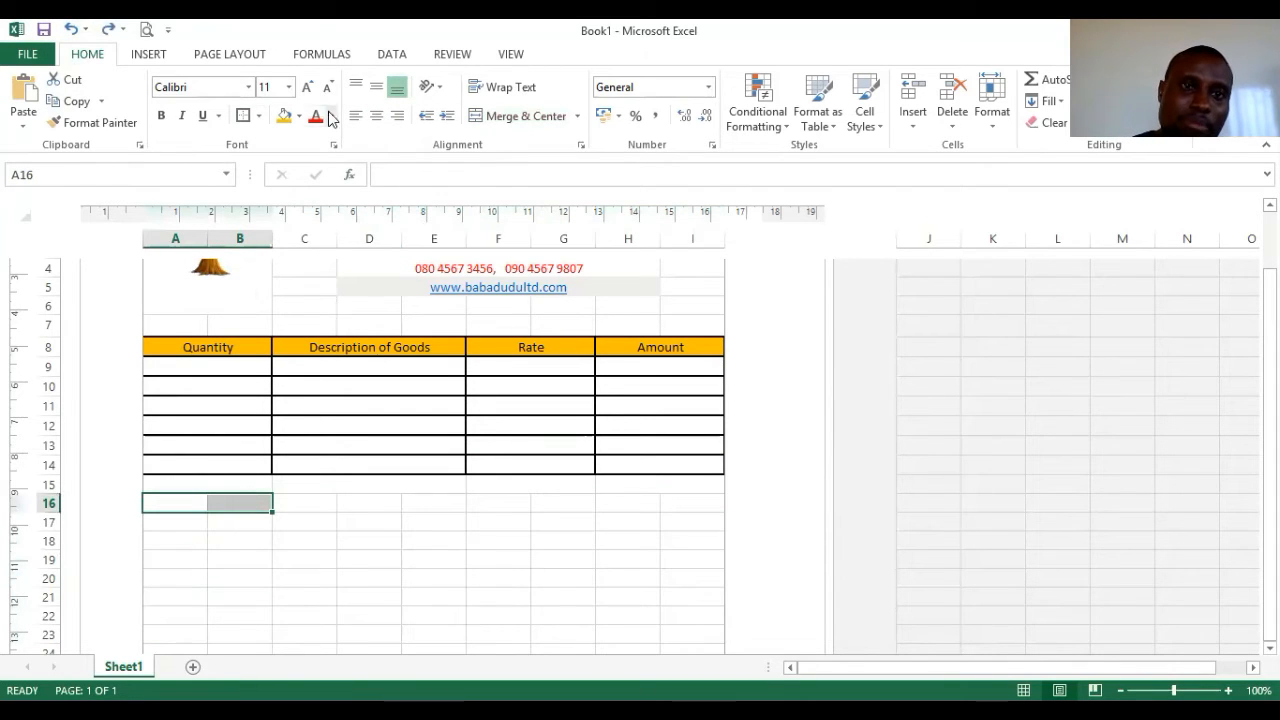
click(510, 116)
drag(314, 509, 668, 503)
click(505, 116)
click(518, 116)
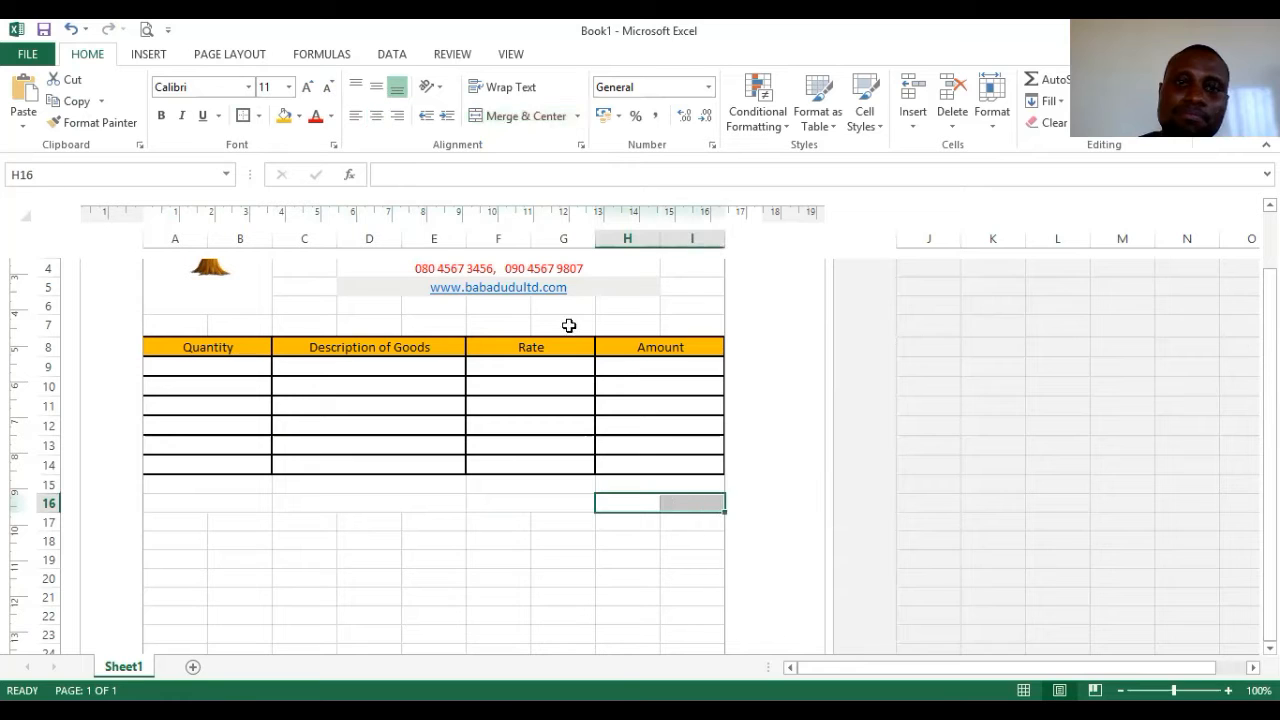
click(490, 116)
- Merge row 17 into A17:B17, C17:E17, F17:G17 and H17:I17
drag(186, 519, 417, 523)
click(500, 116)
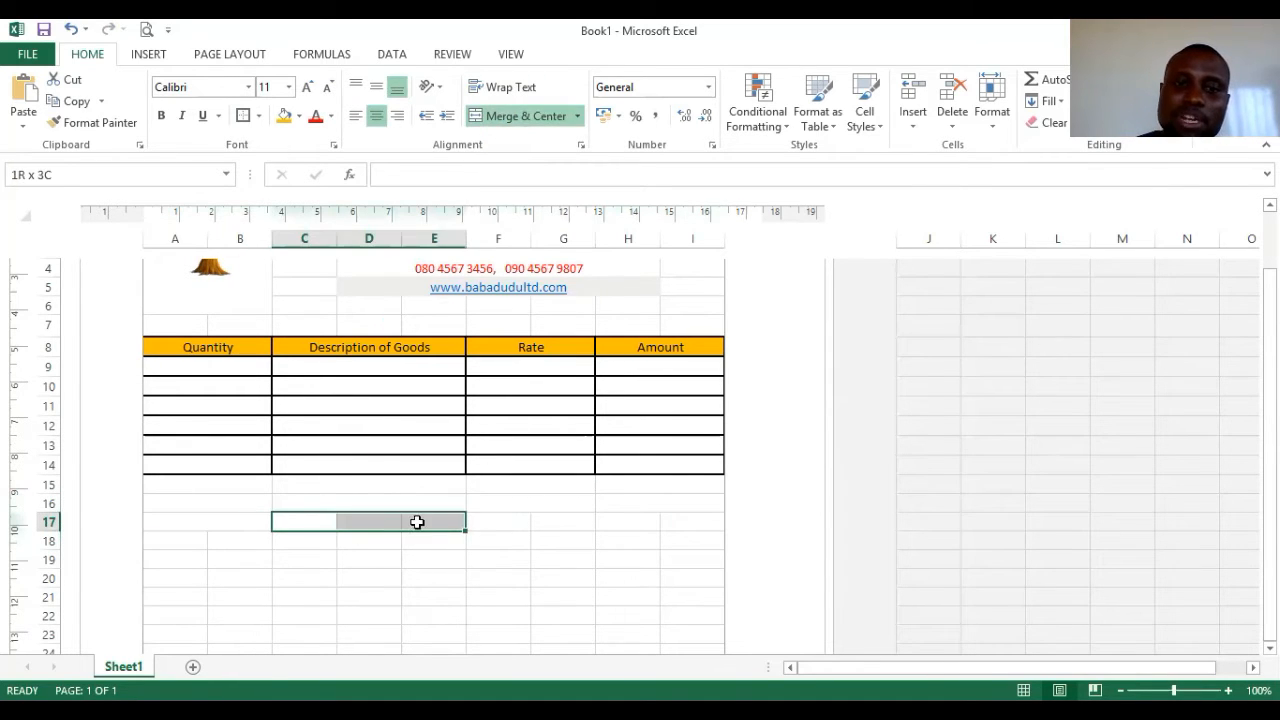
click(519, 116)
drag(506, 518, 681, 524)
click(540, 116)
click(497, 124)
- Merge row 18 into A18:B18, C18:E18, F18:G18 and H18:I18
drag(190, 541, 549, 540)
click(506, 118)
click(530, 118)
click(517, 120)
drag(645, 537, 674, 537)
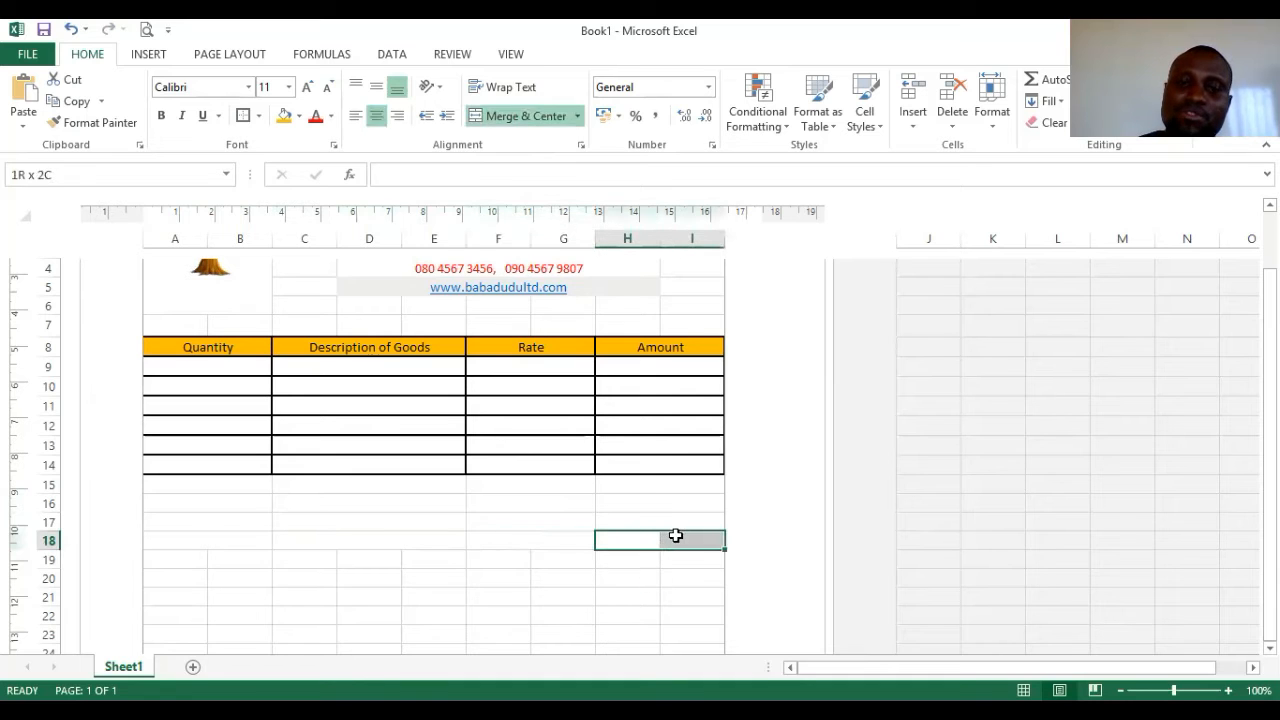
click(504, 110)
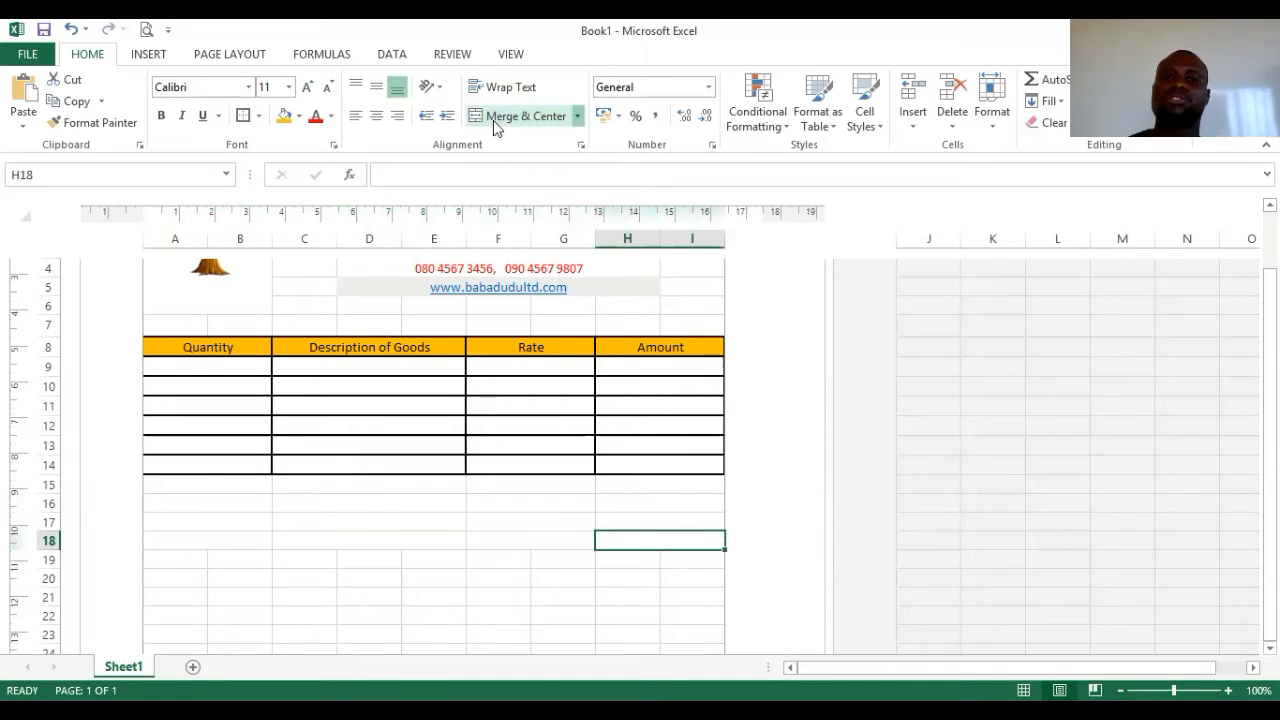
click(211, 483)
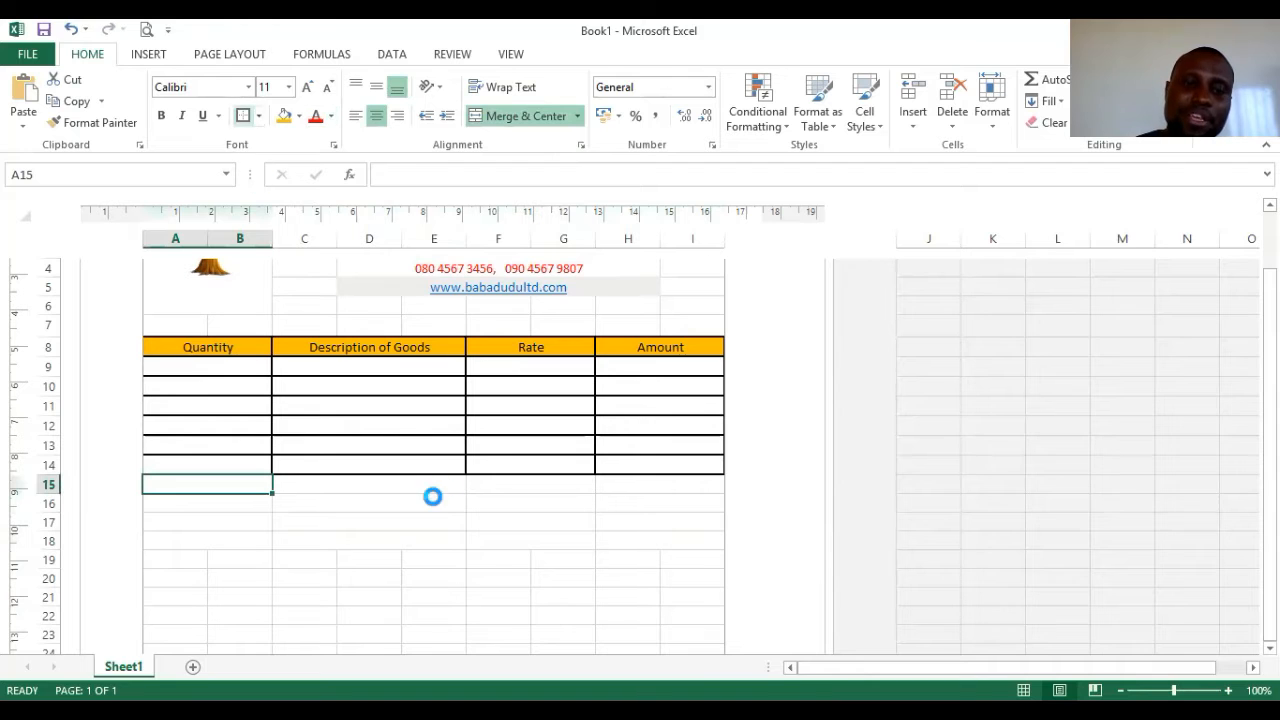
- Add black borders to the merged cells C15:E15, F15:G15 and H15:I15 in row 15
click(374, 482)
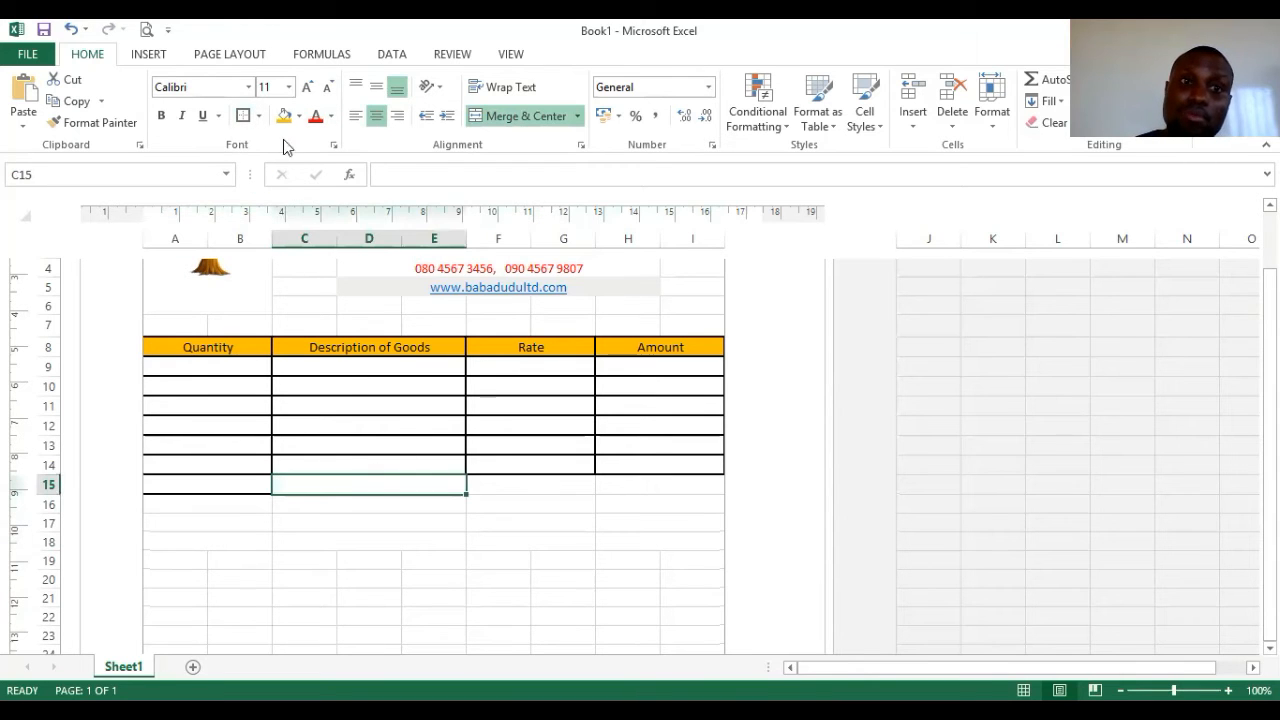
click(556, 481)
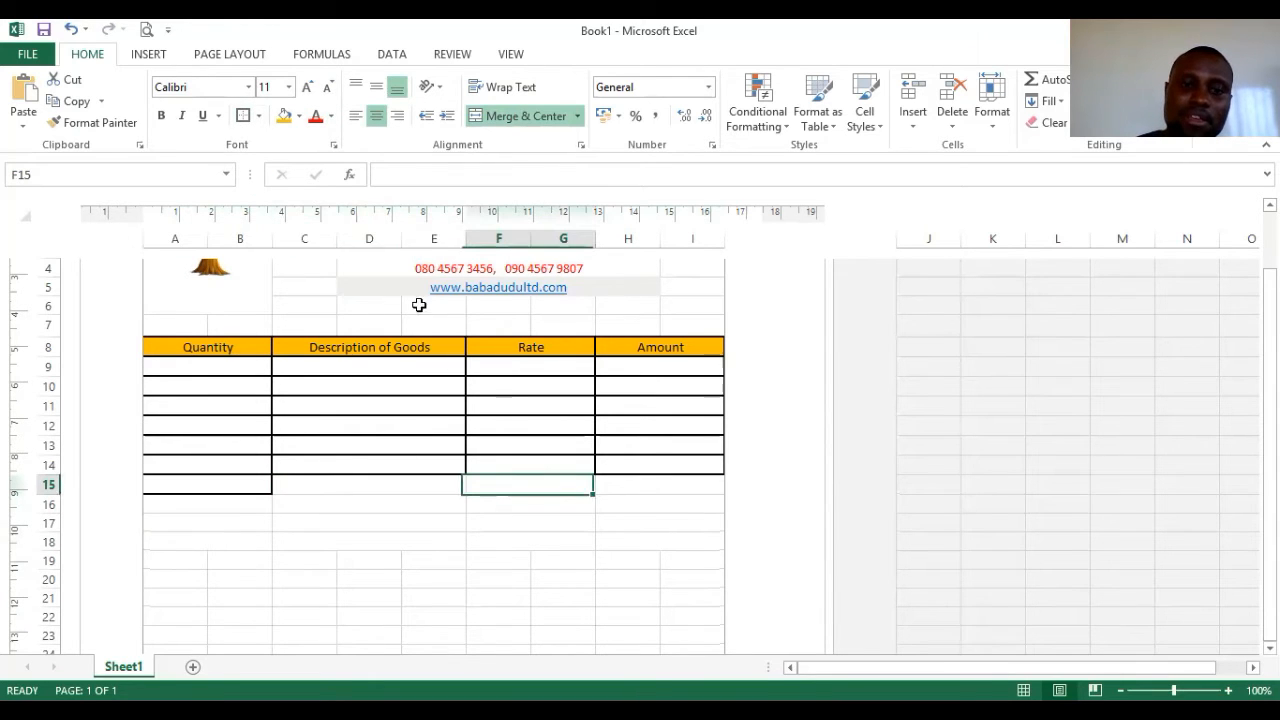
click(362, 484)
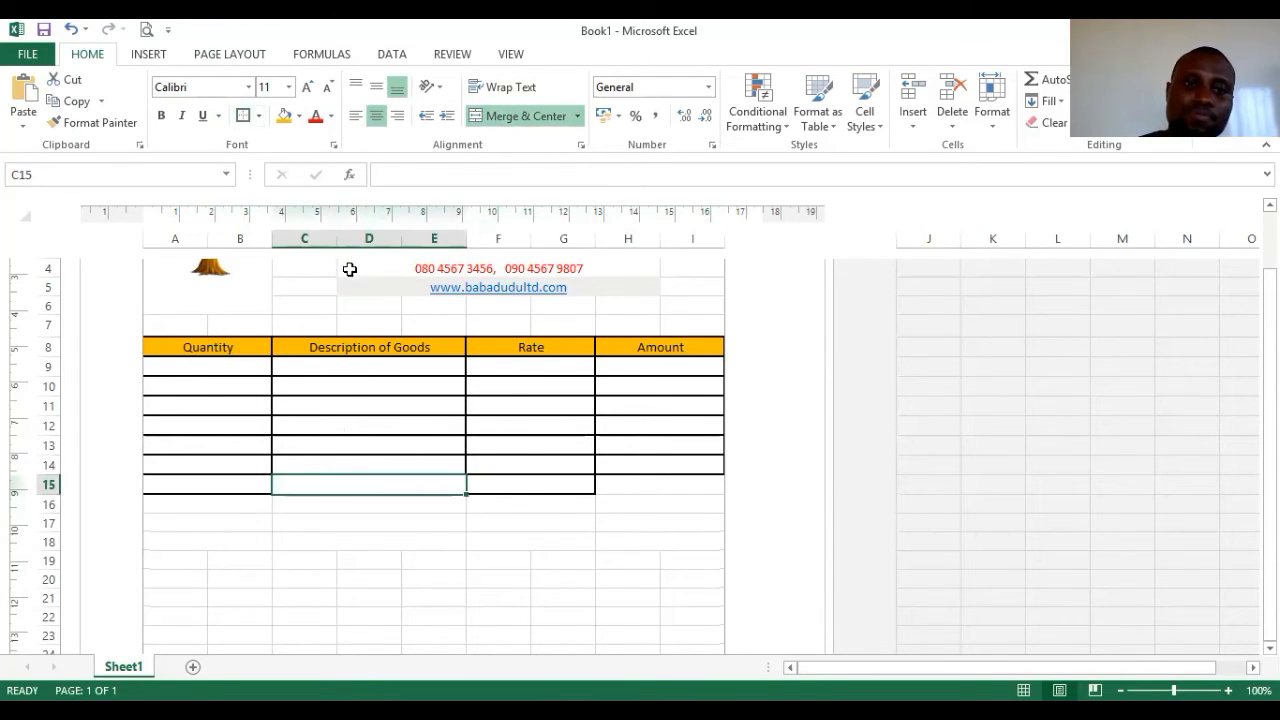
click(620, 484)
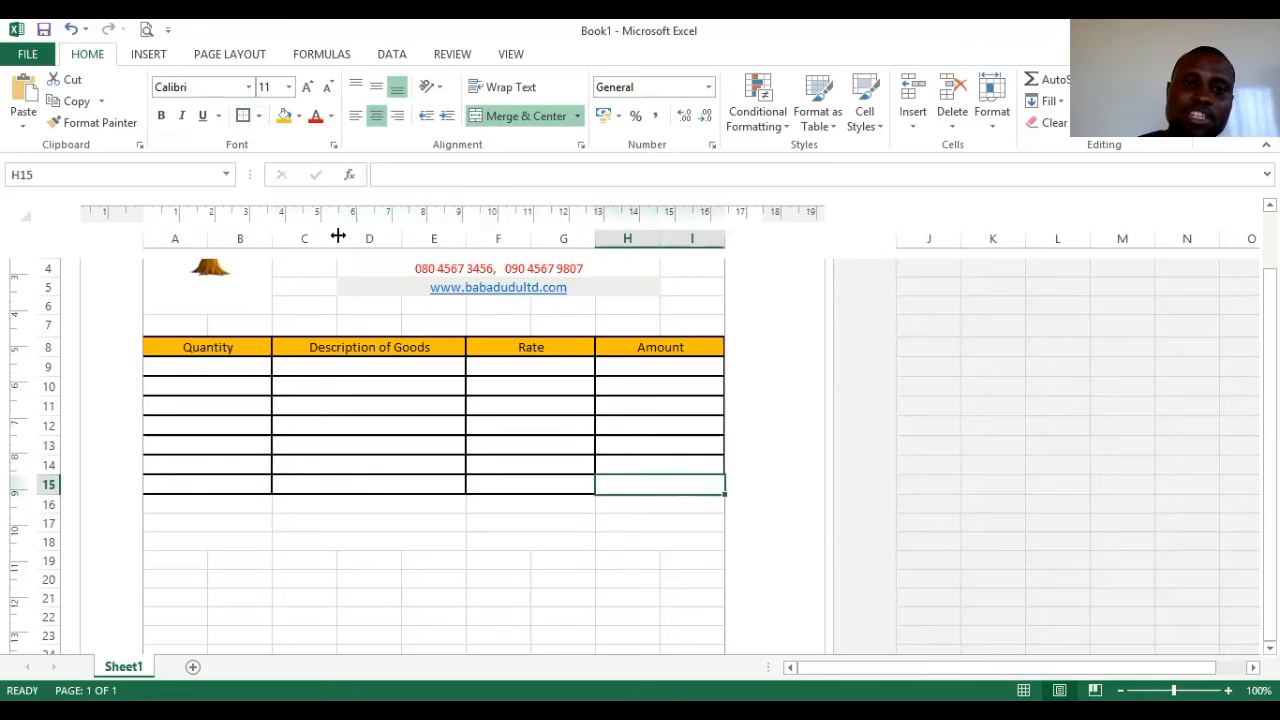
- Border all four row 16 cells (A16:B16, C16:E16, F16:G16, H16:I16), then row 17's first cells
click(240, 500)
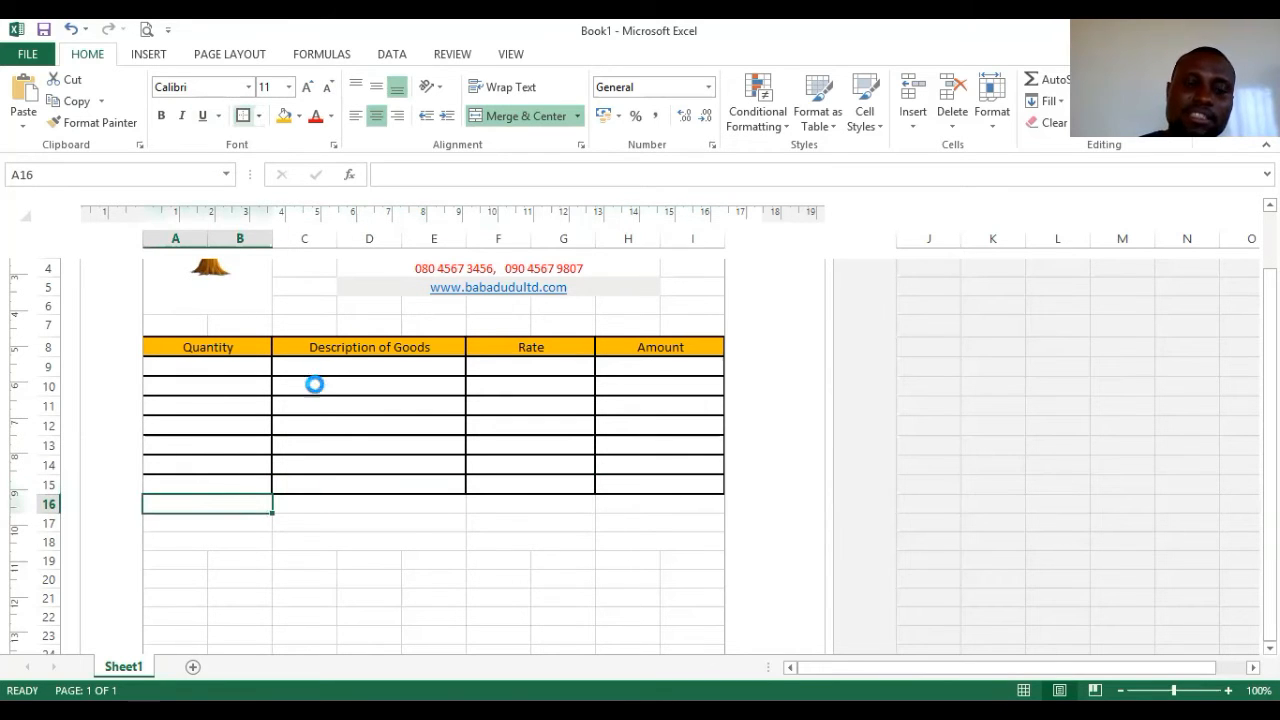
click(319, 501)
click(243, 116)
click(500, 503)
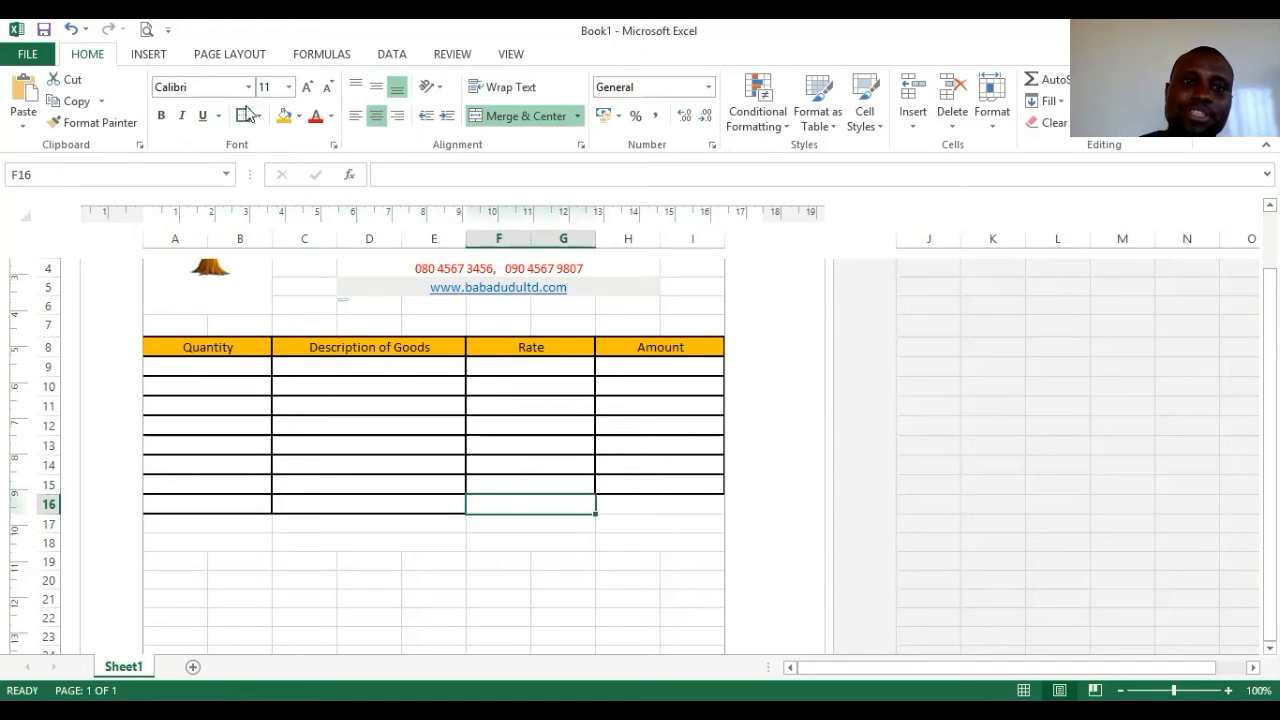
click(652, 503)
click(241, 115)
click(222, 530)
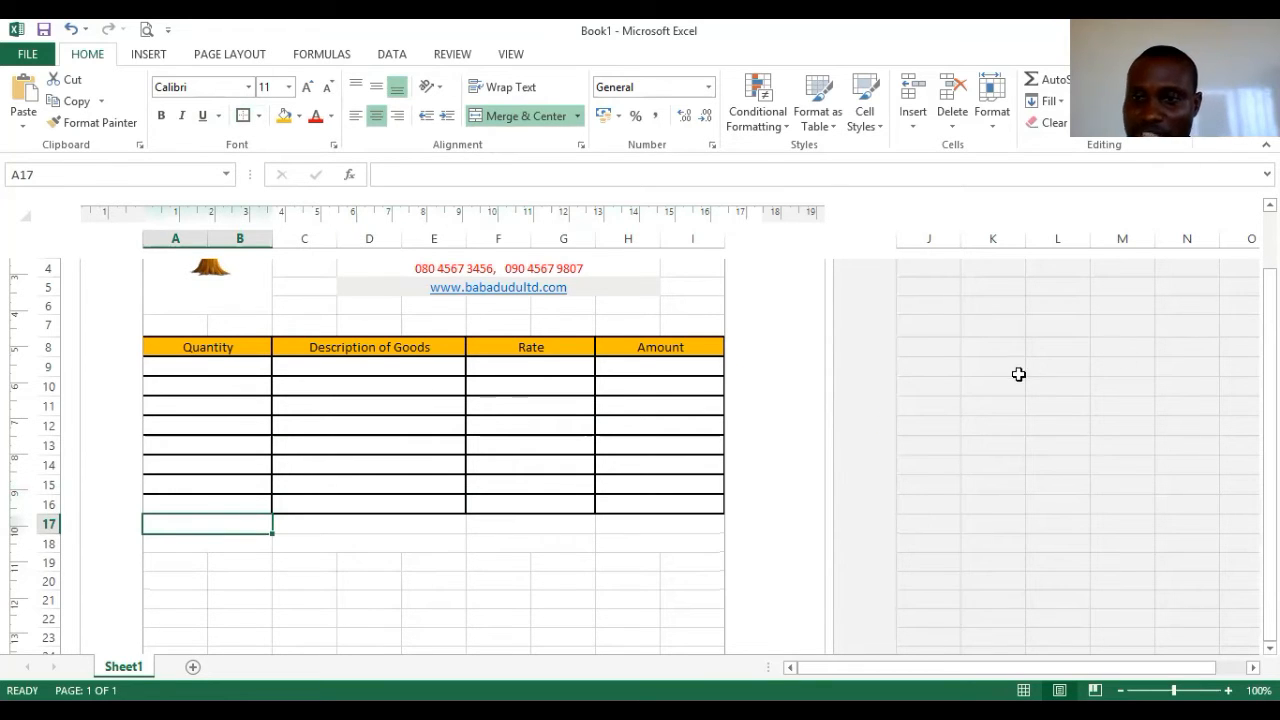
click(414, 522)
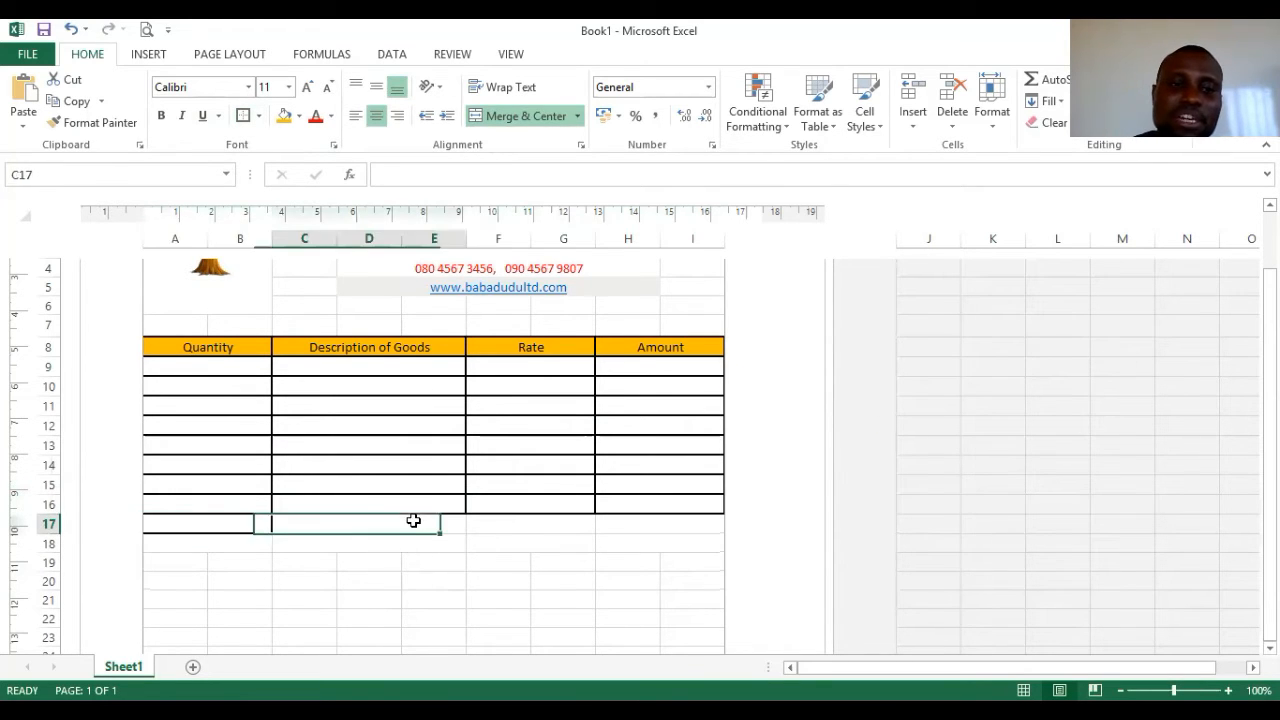
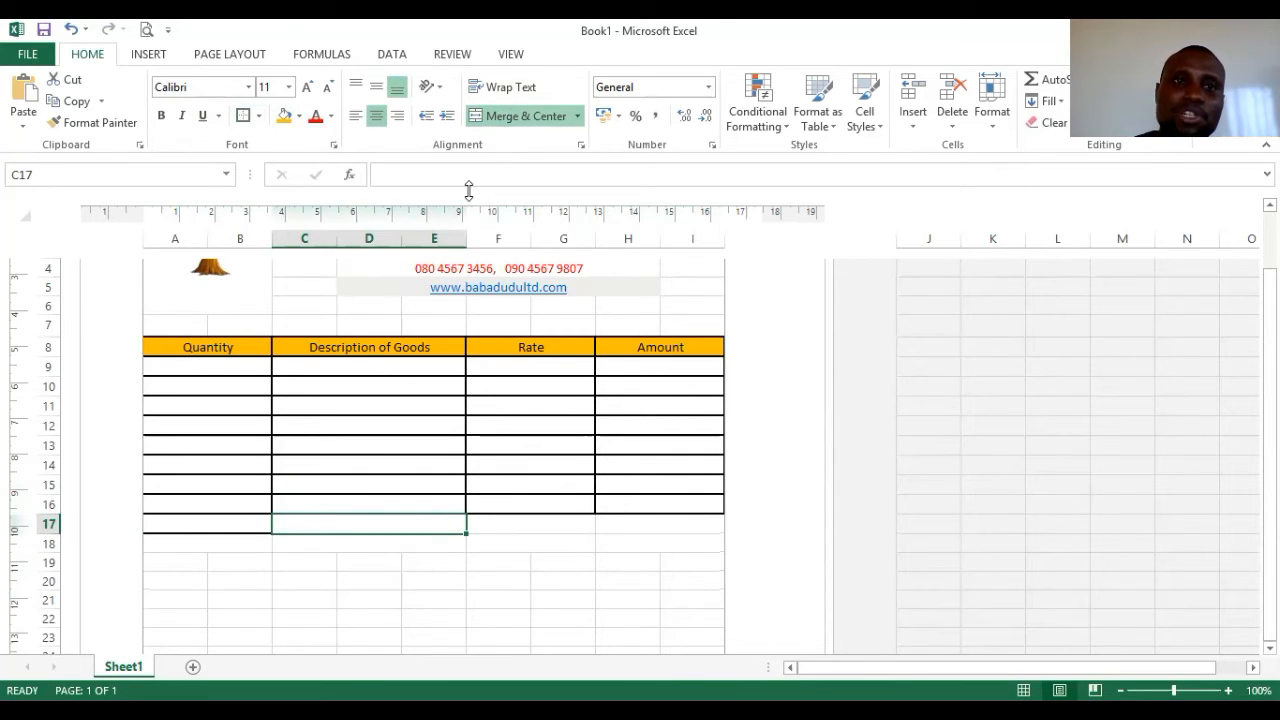
- Switch to the View ribbon to reach the gridline and heading display options
click(510, 56)
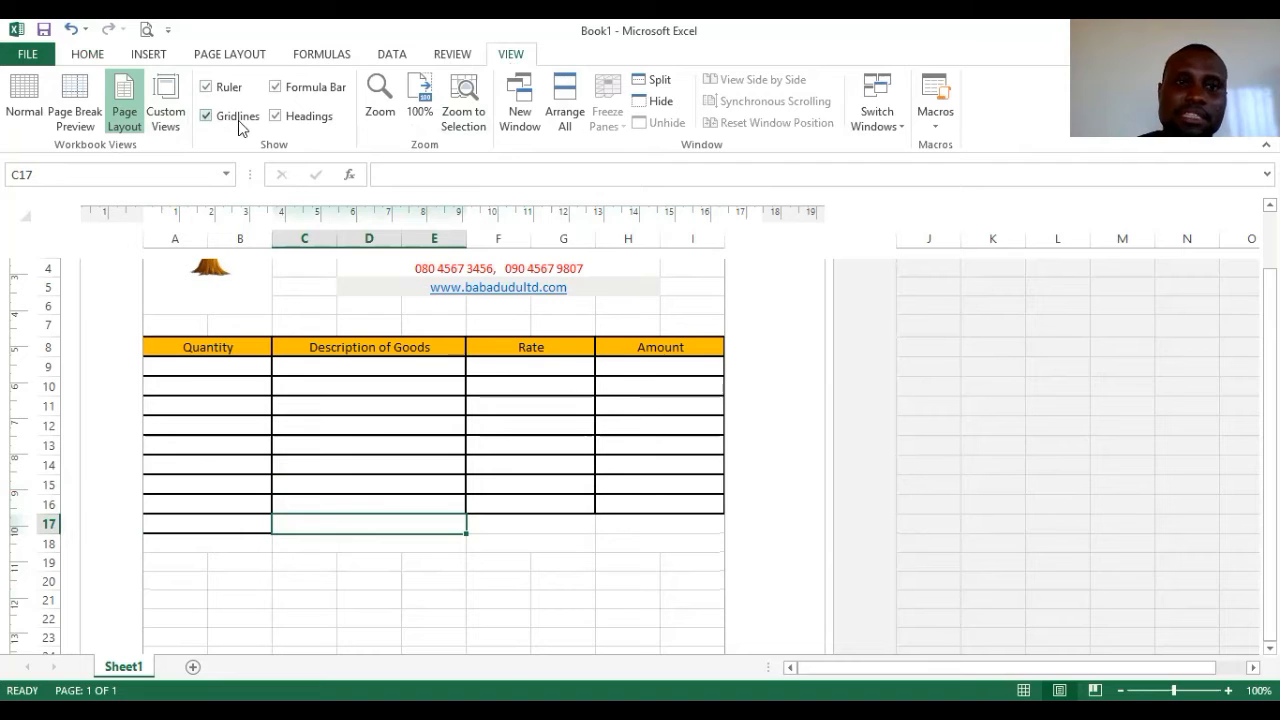
- Preview the invoice with gridlines hidden, then bring up the Page Layout sheet options
click(206, 116)
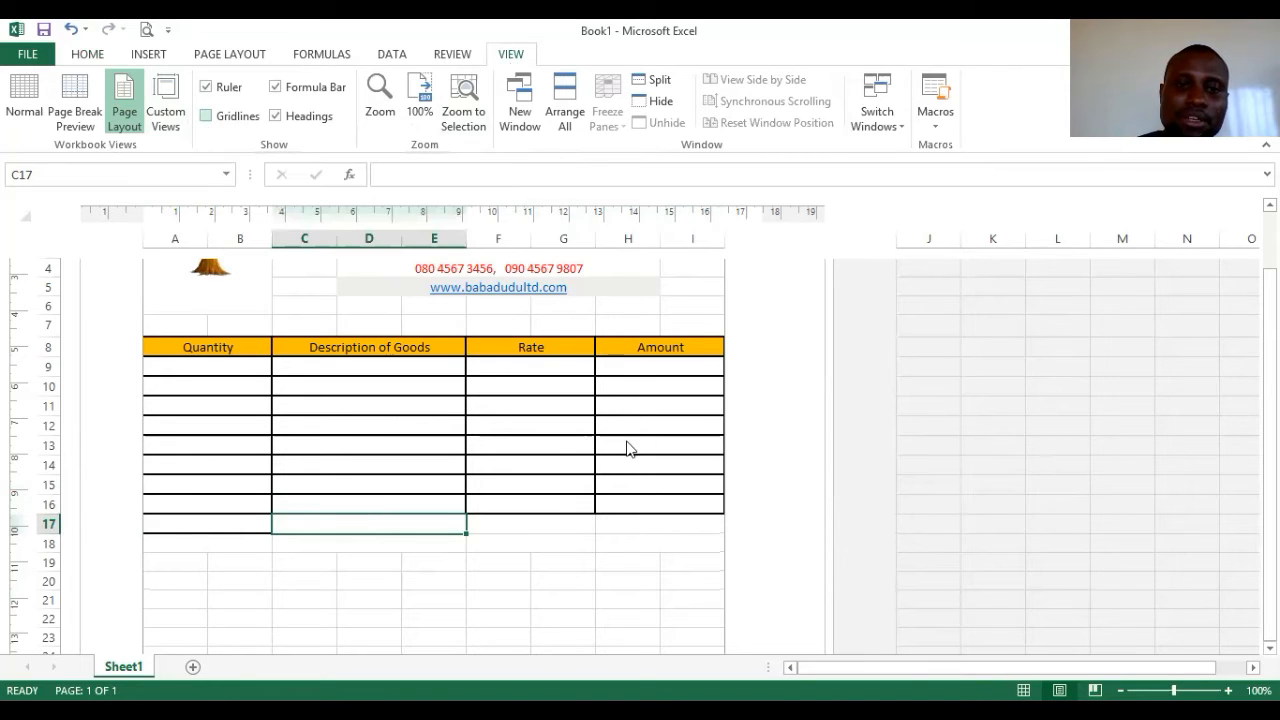
click(495, 533)
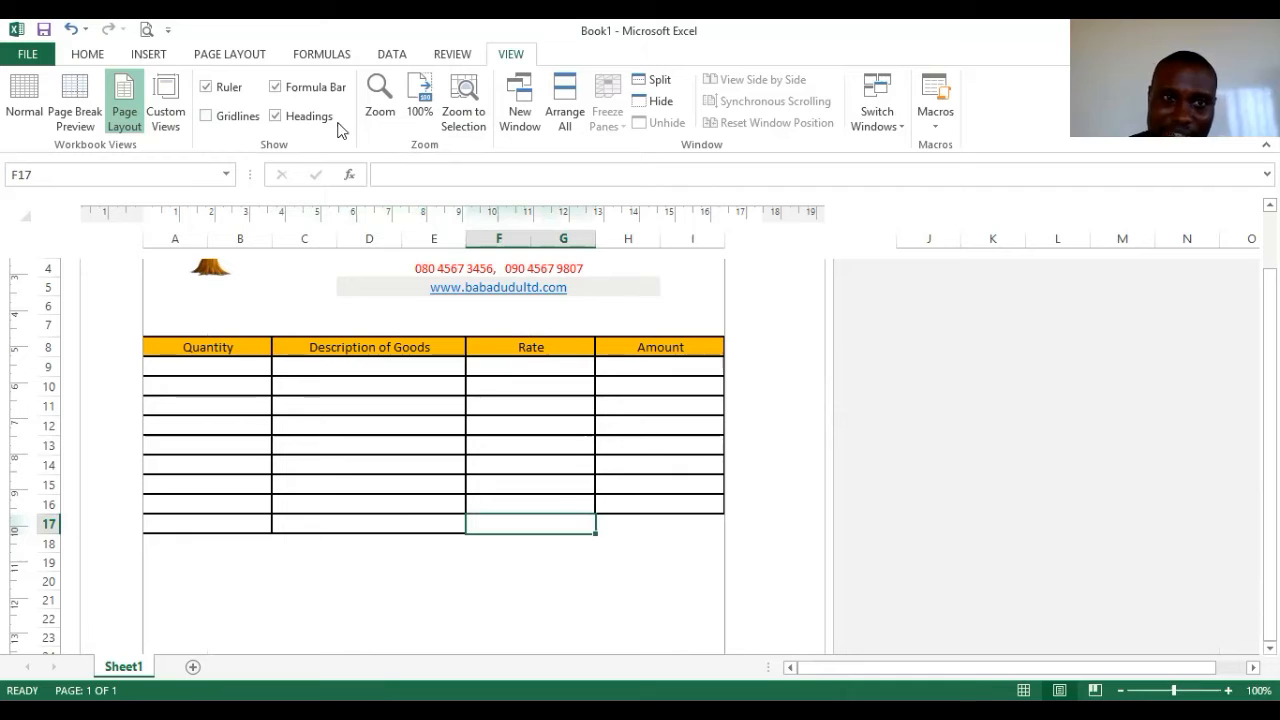
click(616, 563)
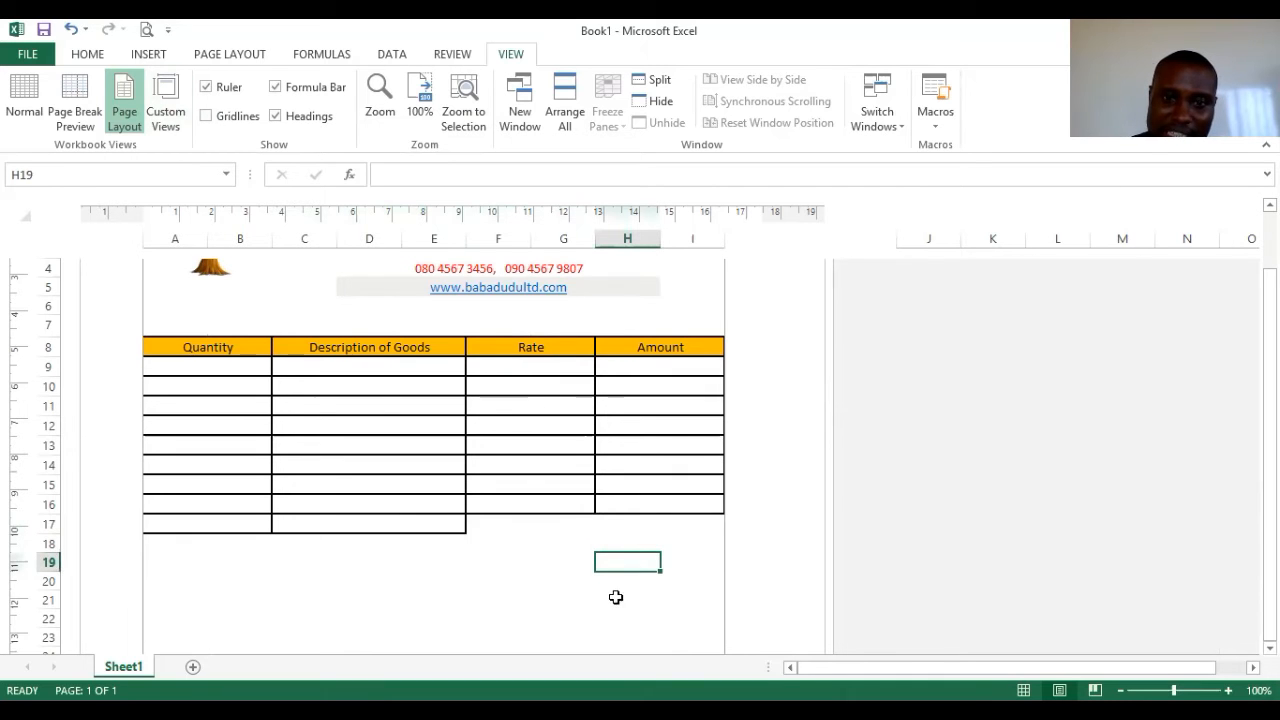
click(557, 524)
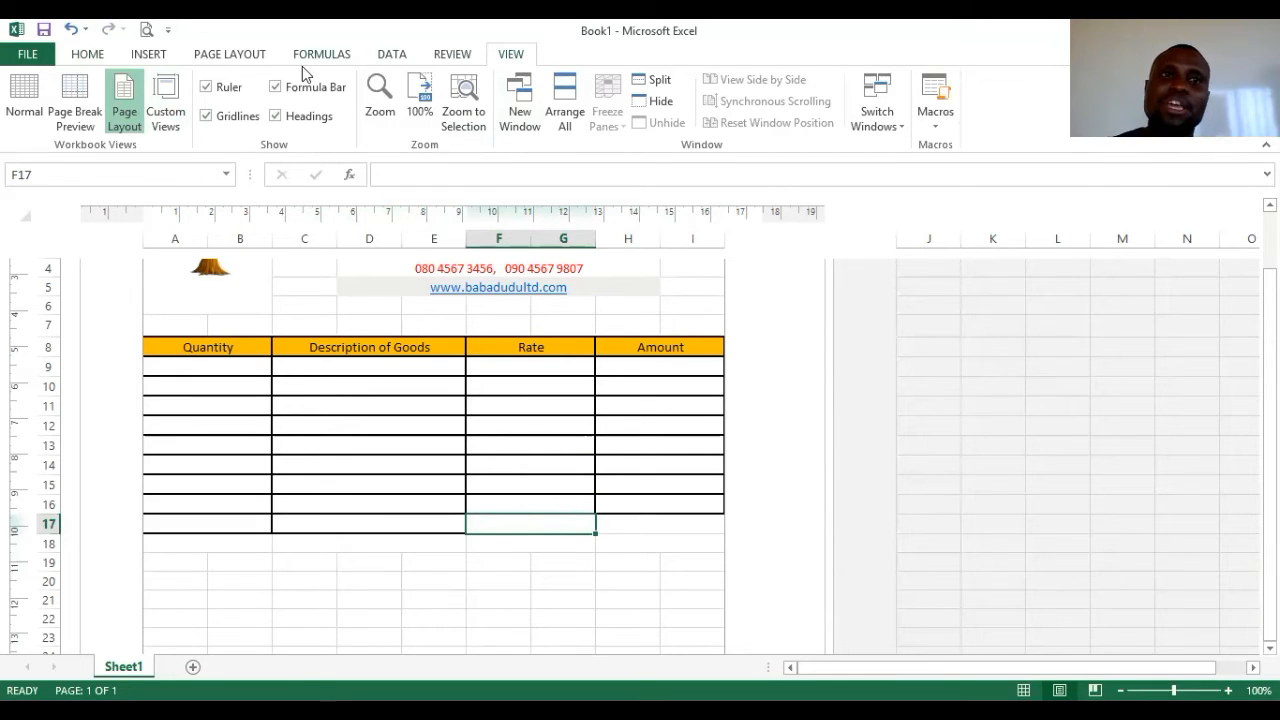
click(218, 58)
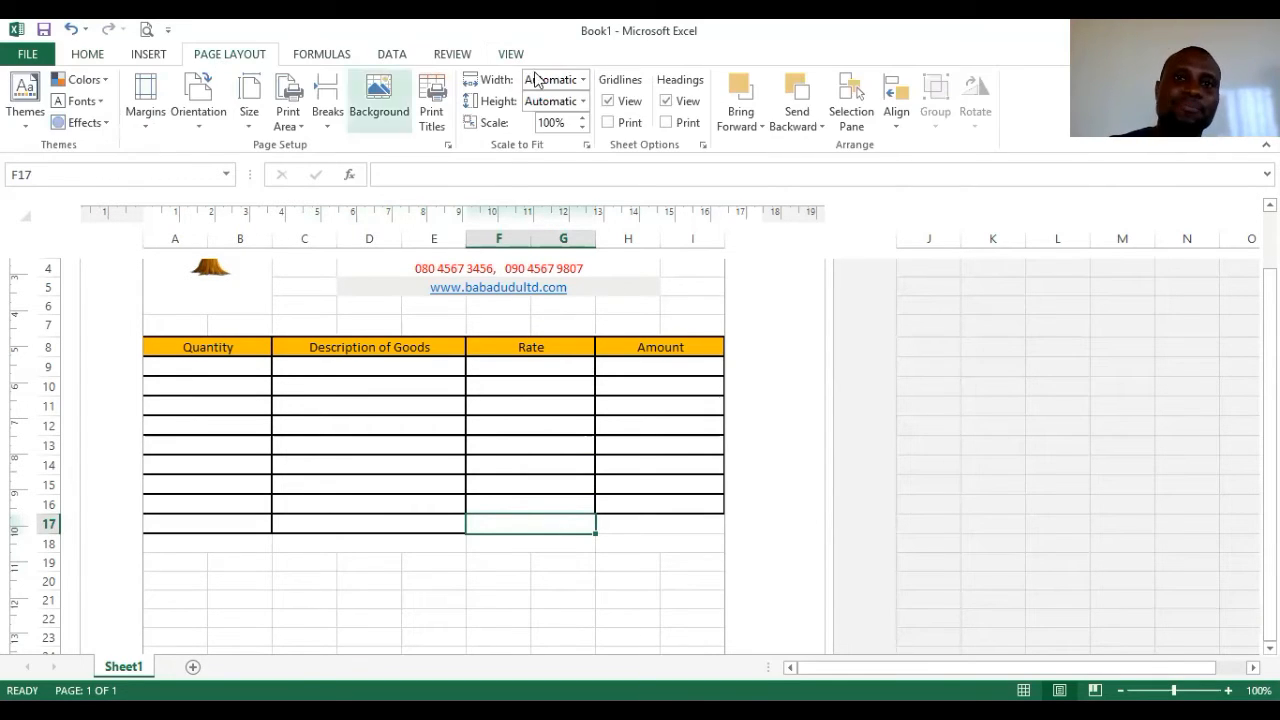
click(607, 123)
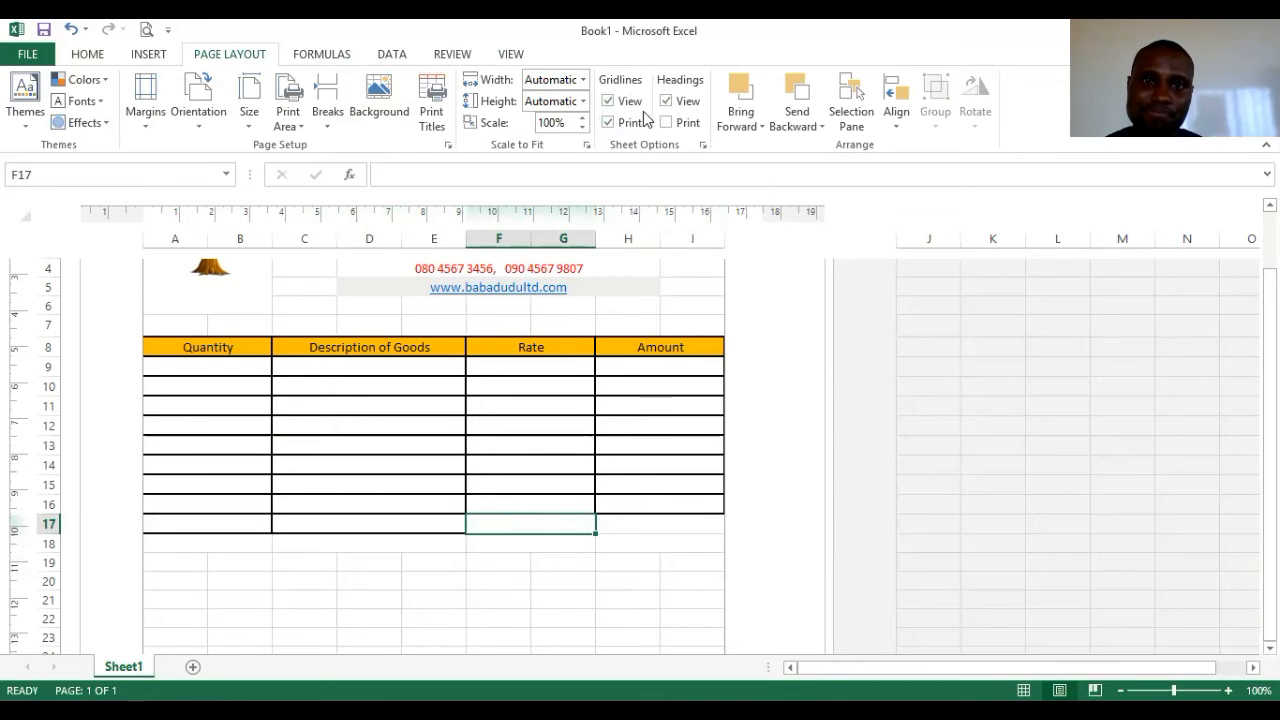
click(155, 32)
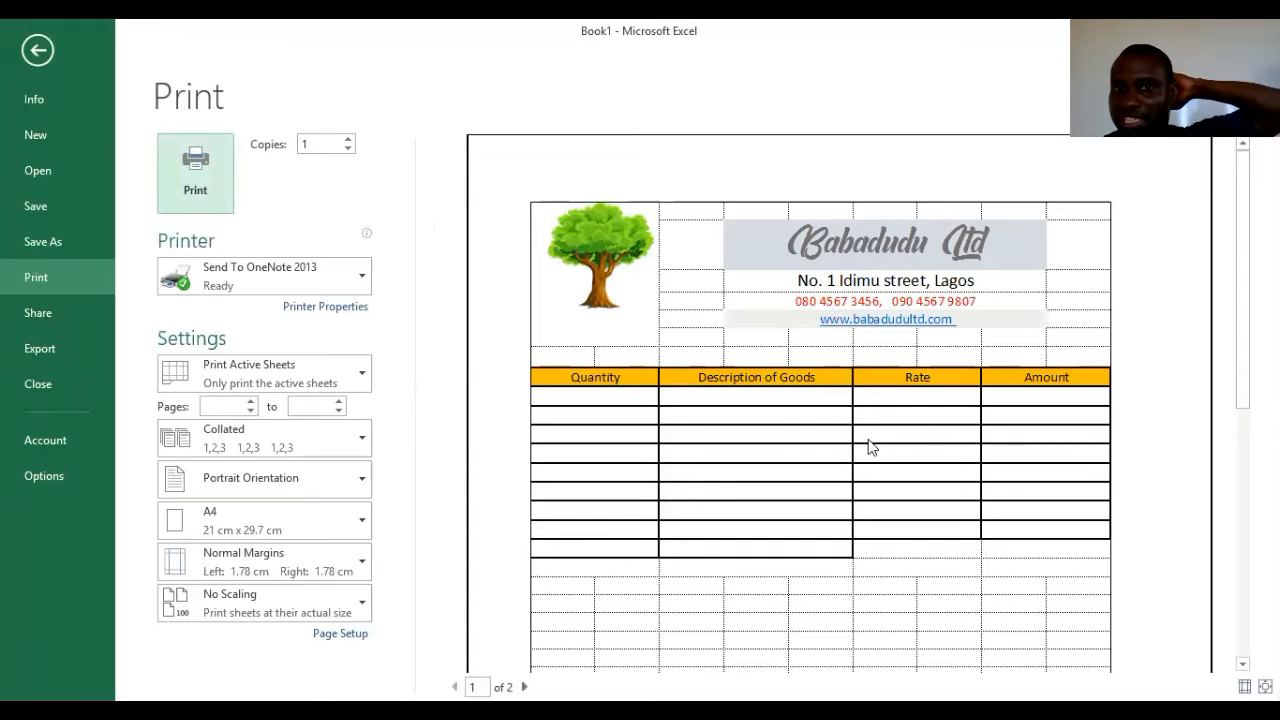
scroll(868, 447, down, 1)
scroll(1037, 517, down, 1)
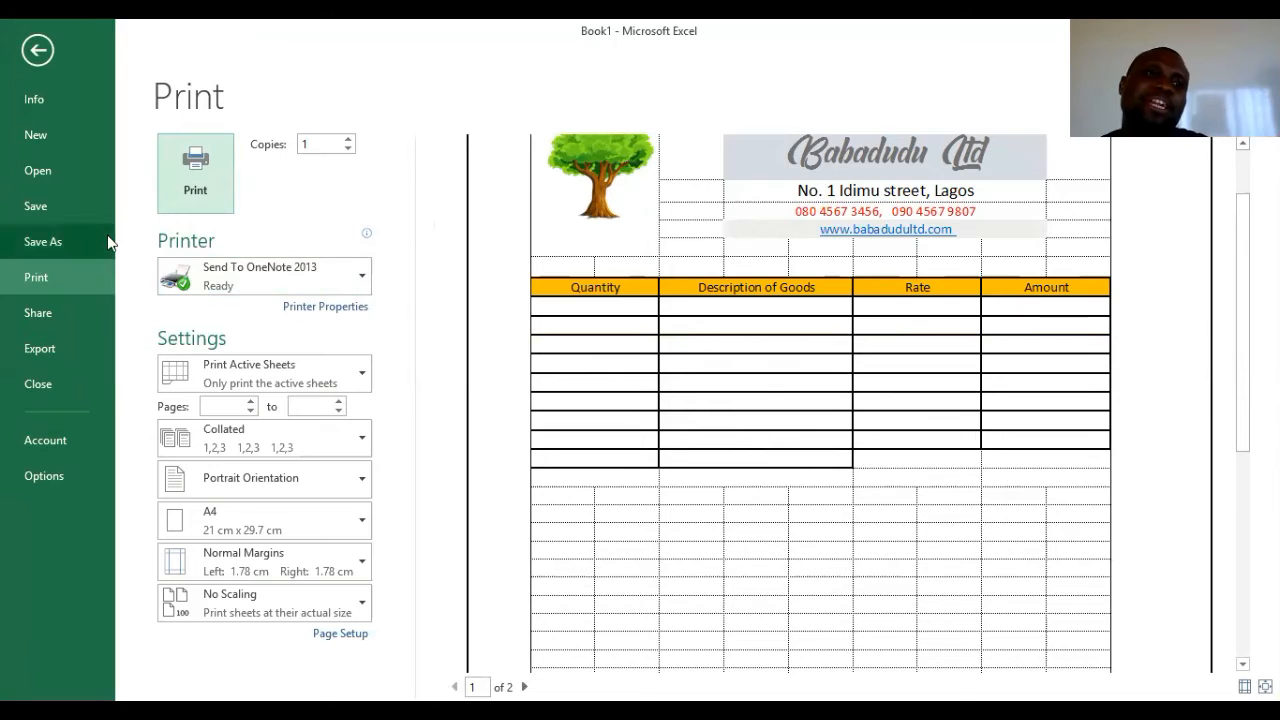
click(44, 40)
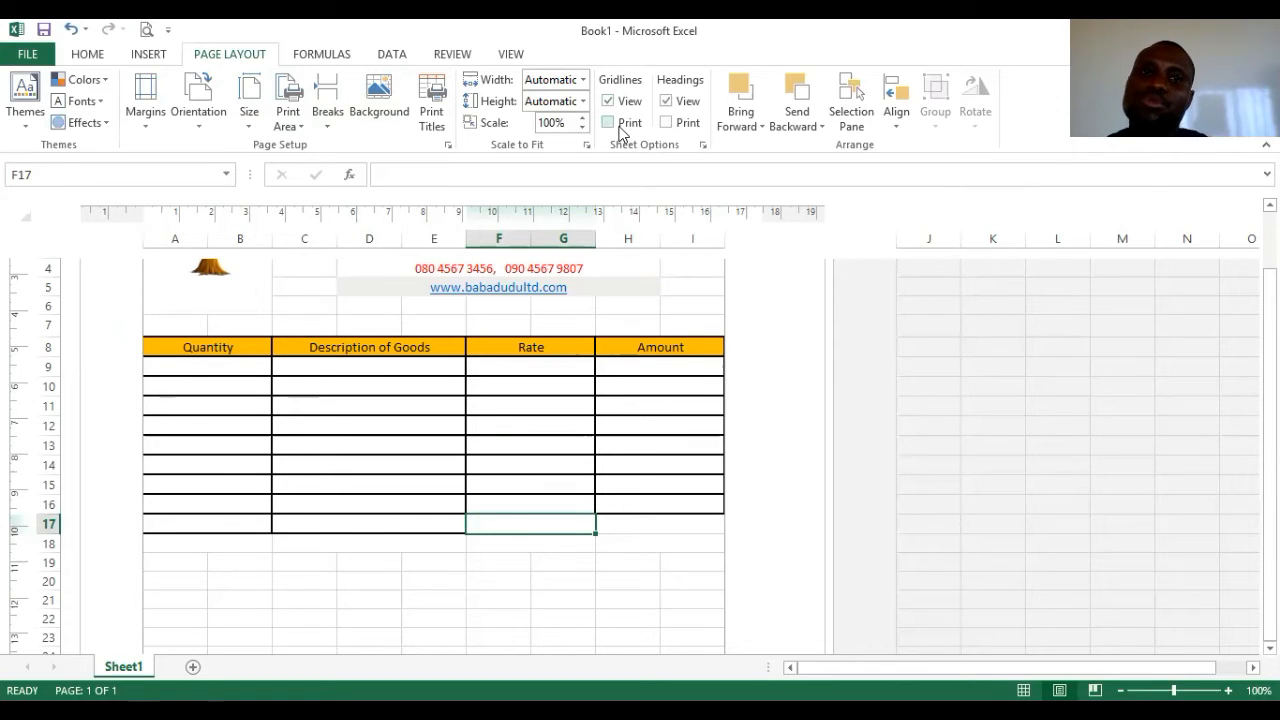
click(103, 53)
click(146, 29)
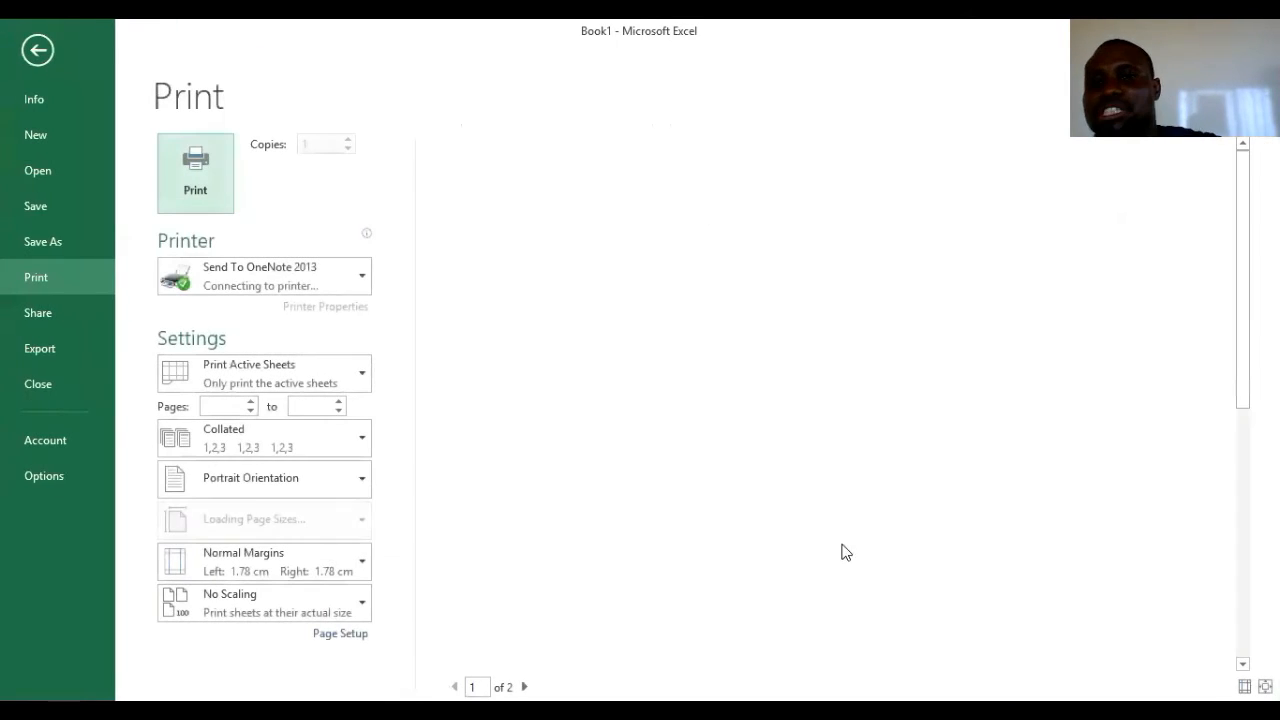
click(50, 45)
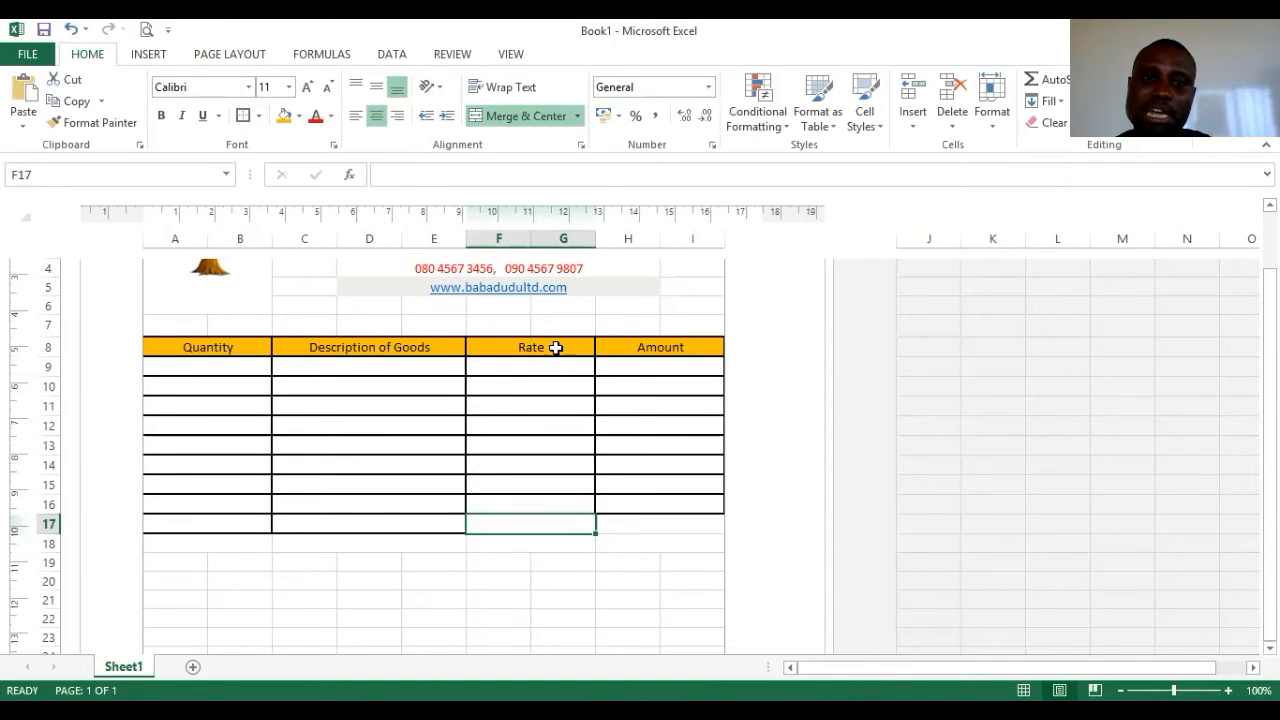
- Select Amount cells H17 and H14 and browse the border styles without applying one
click(695, 522)
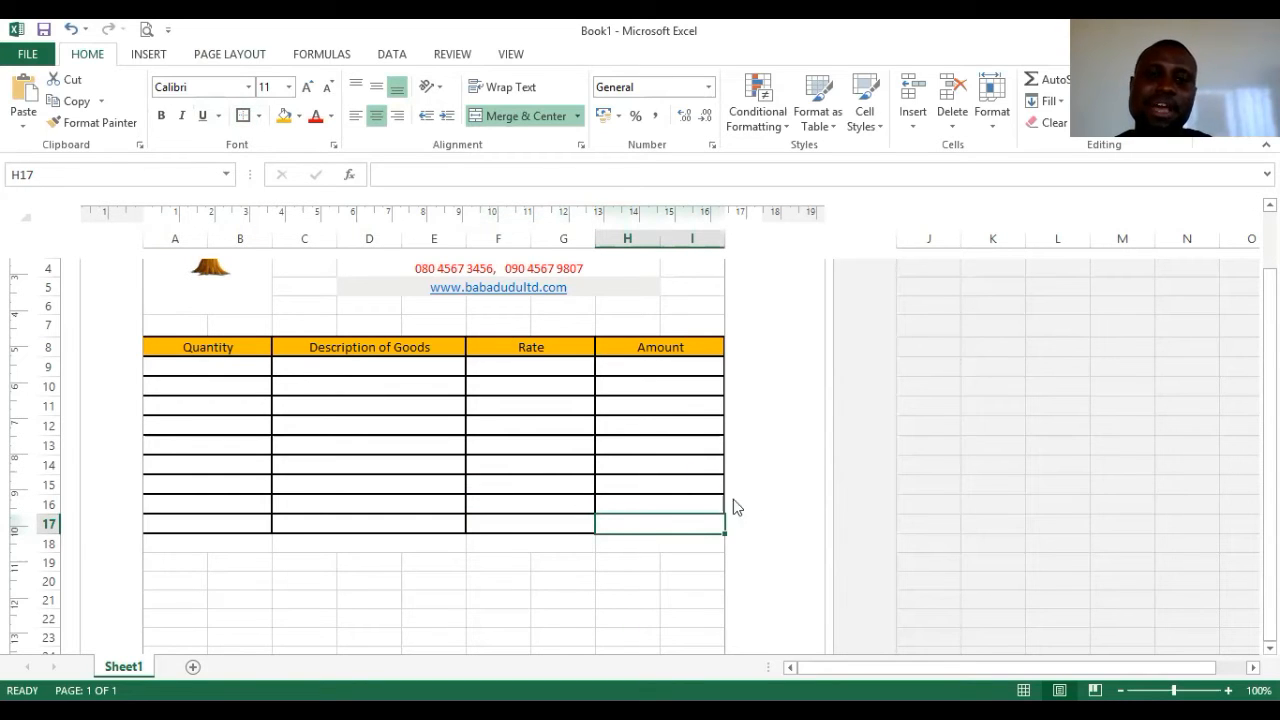
click(699, 465)
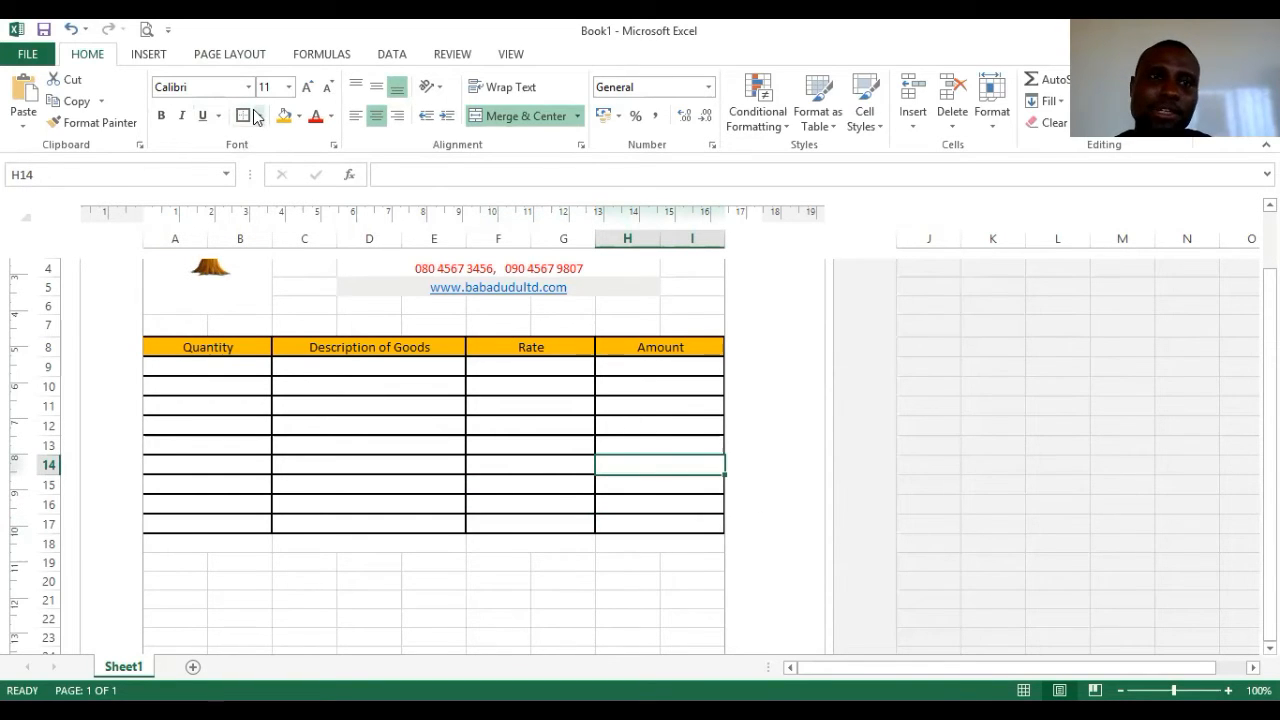
click(257, 120)
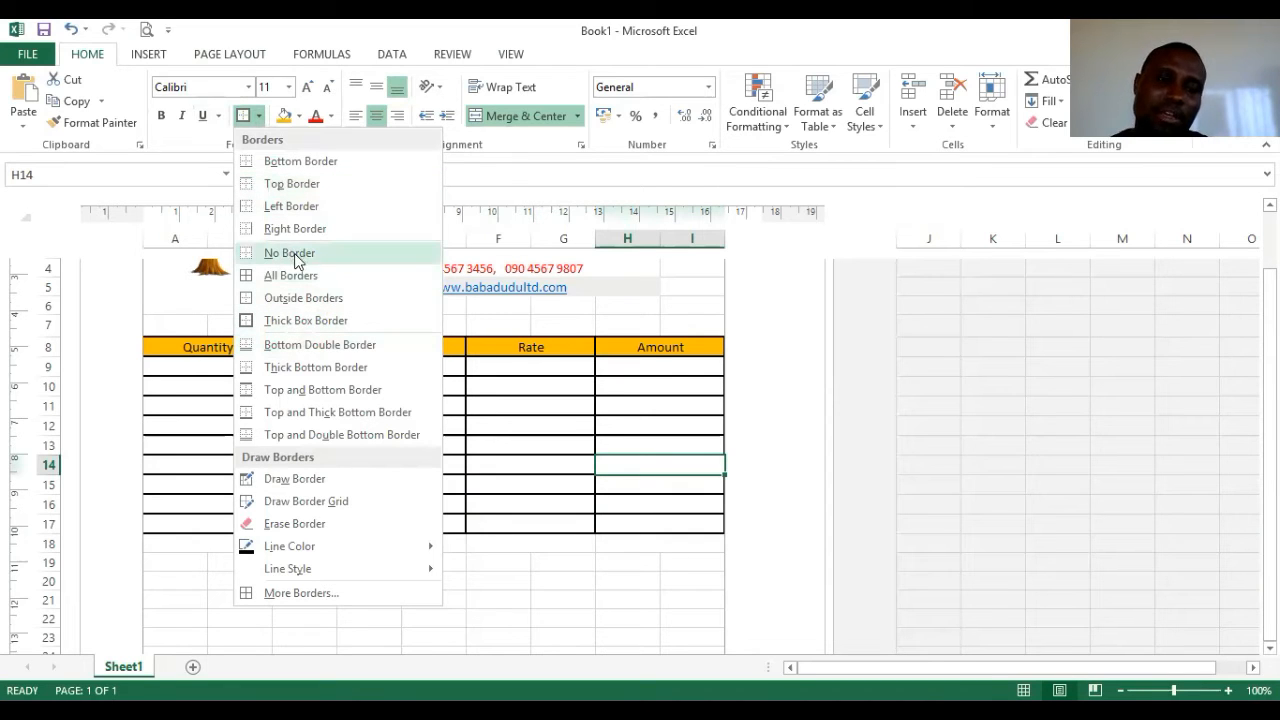
click(488, 552)
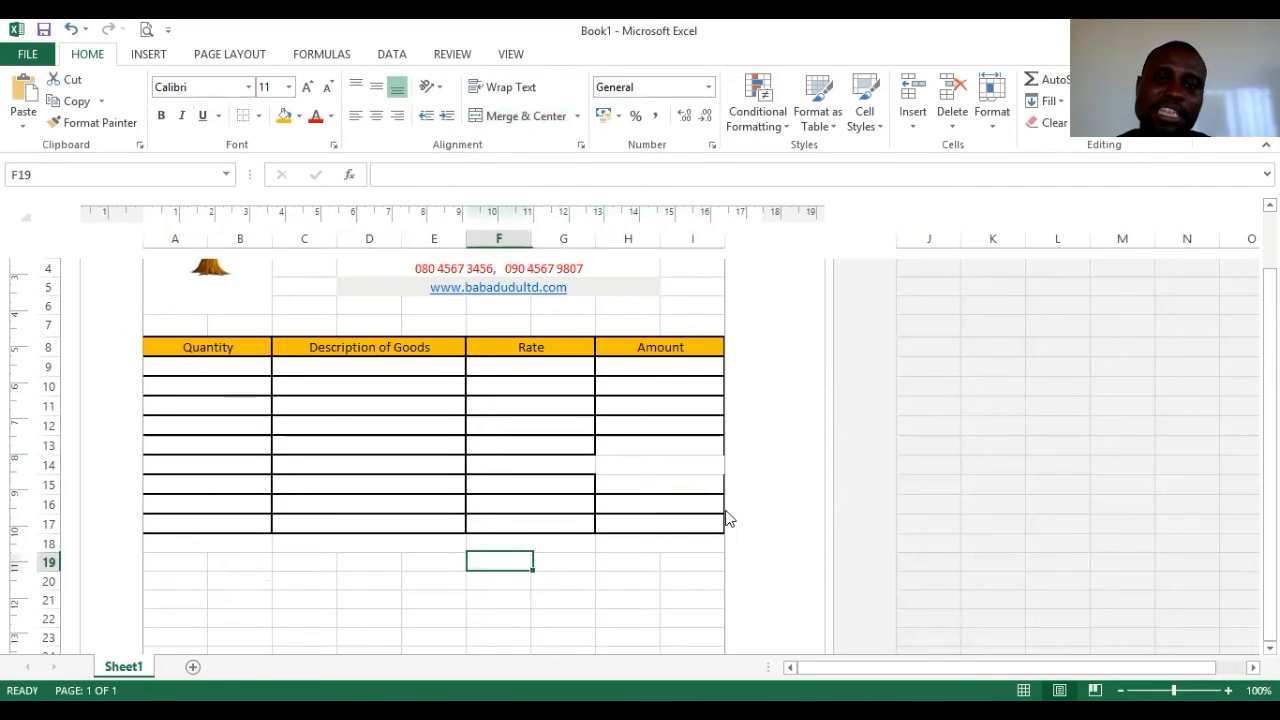
click(682, 468)
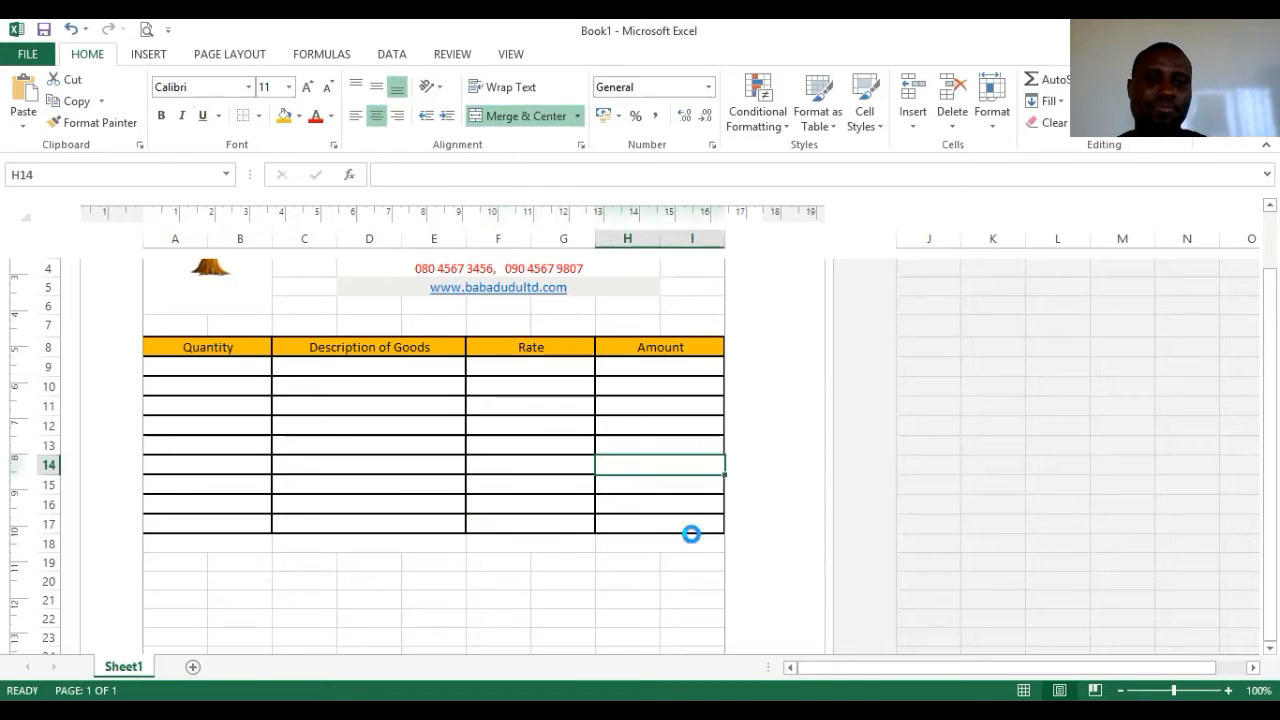
click(649, 600)
scroll(295, 512, down, 1)
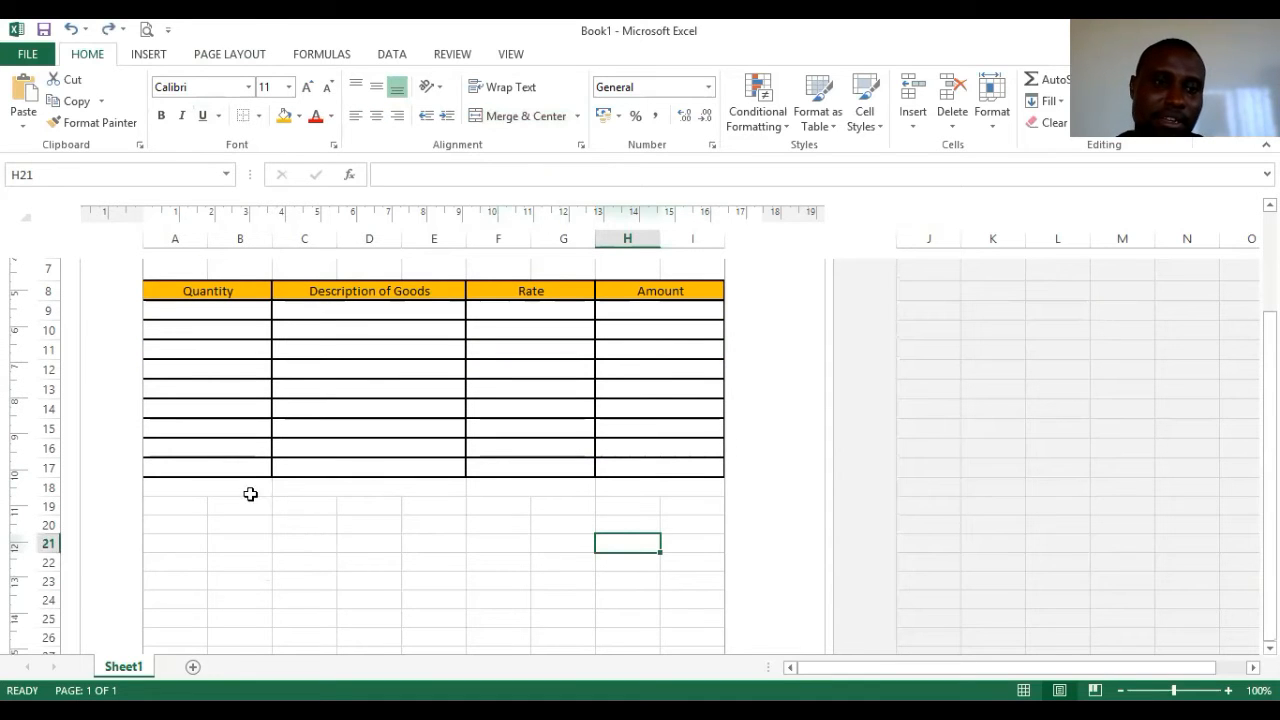
- Give A18:B18, C18:E18, F18:G18 and H18:I18 thick box borders
click(250, 494)
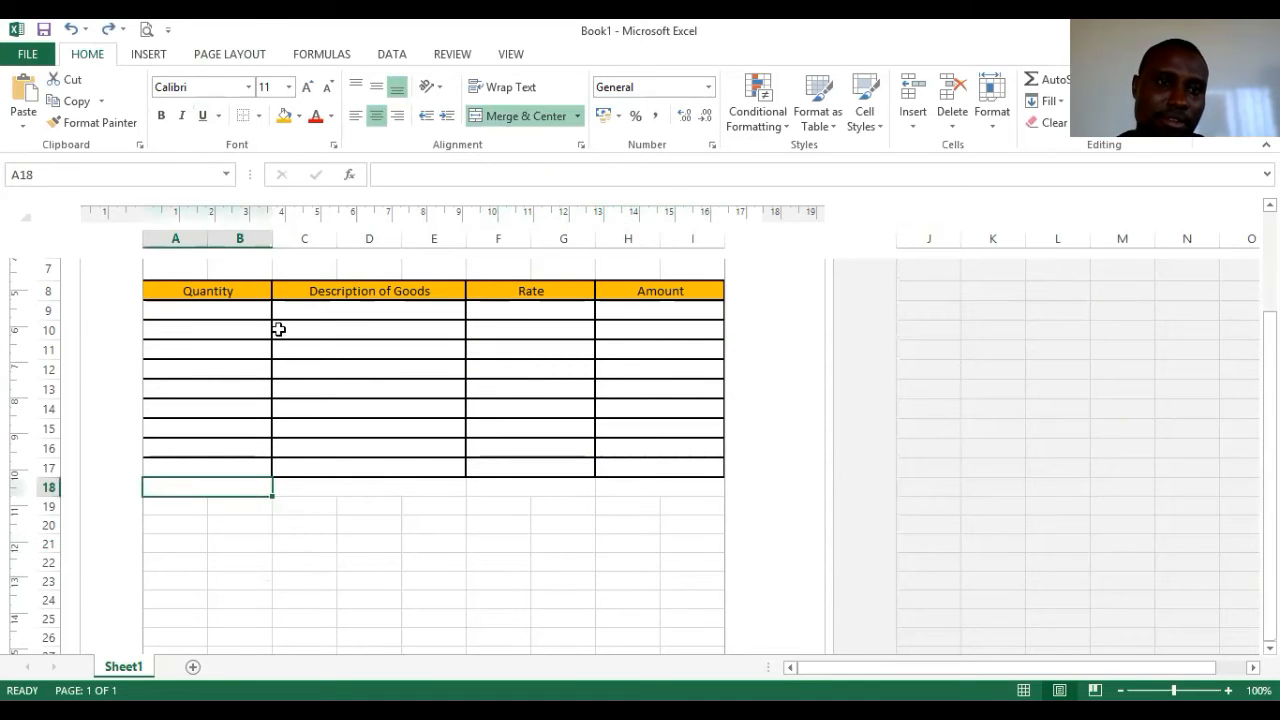
click(259, 116)
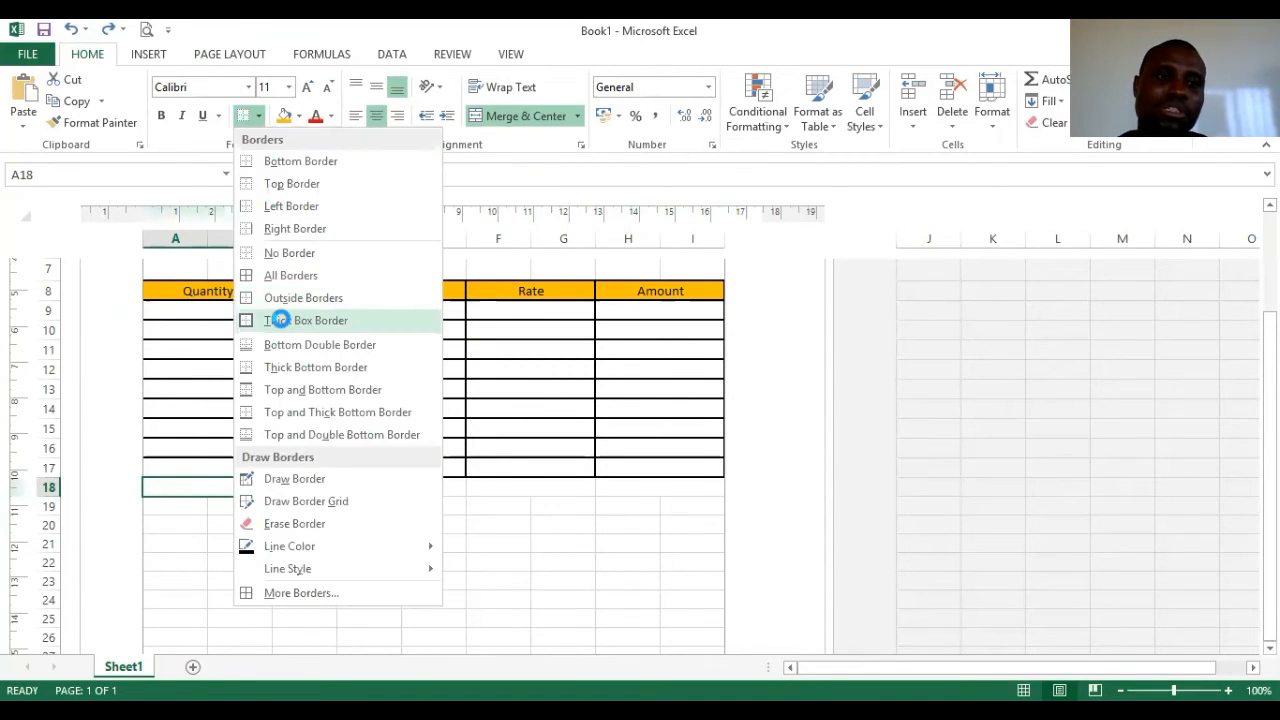
click(279, 320)
click(323, 485)
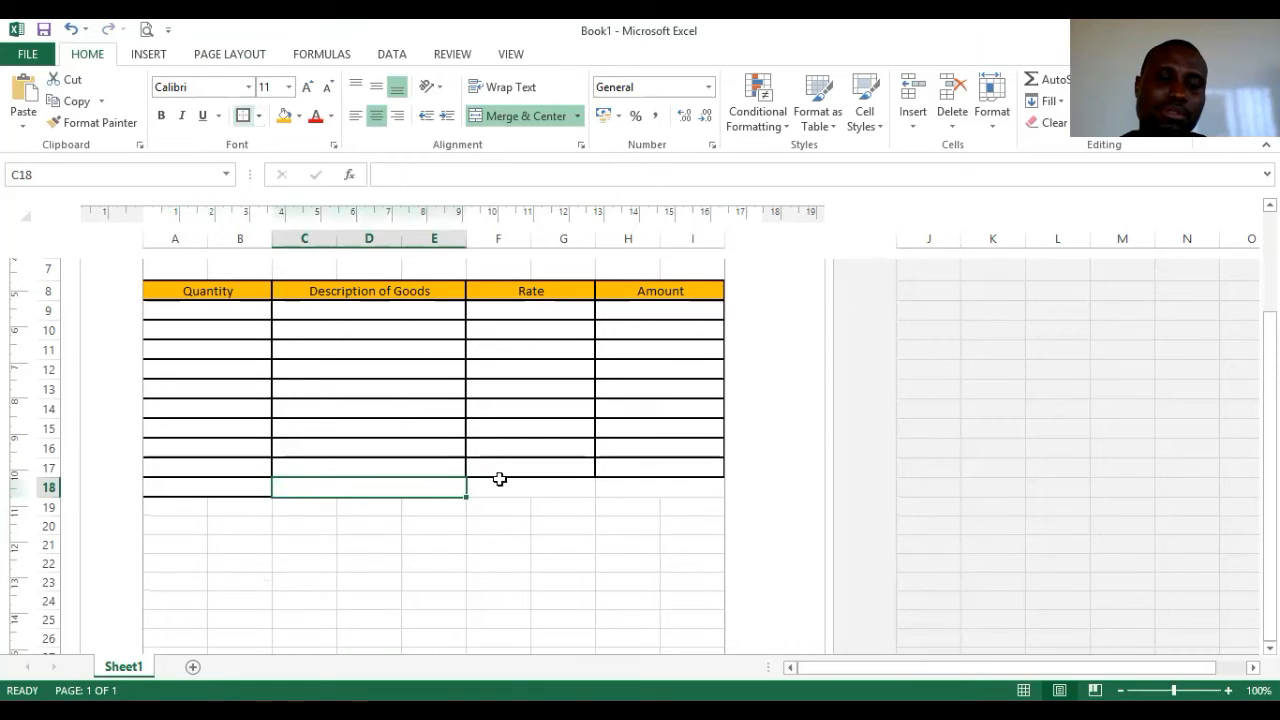
click(500, 485)
click(243, 116)
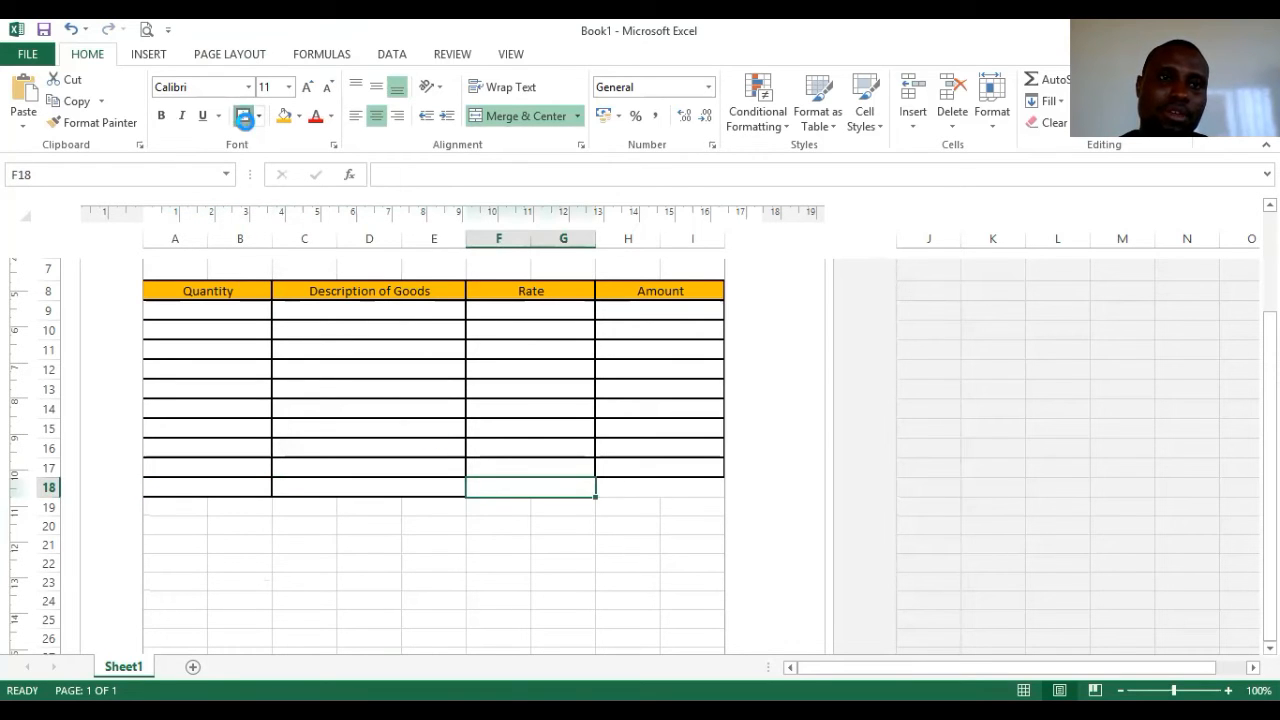
click(644, 497)
click(241, 117)
drag(171, 514, 250, 514)
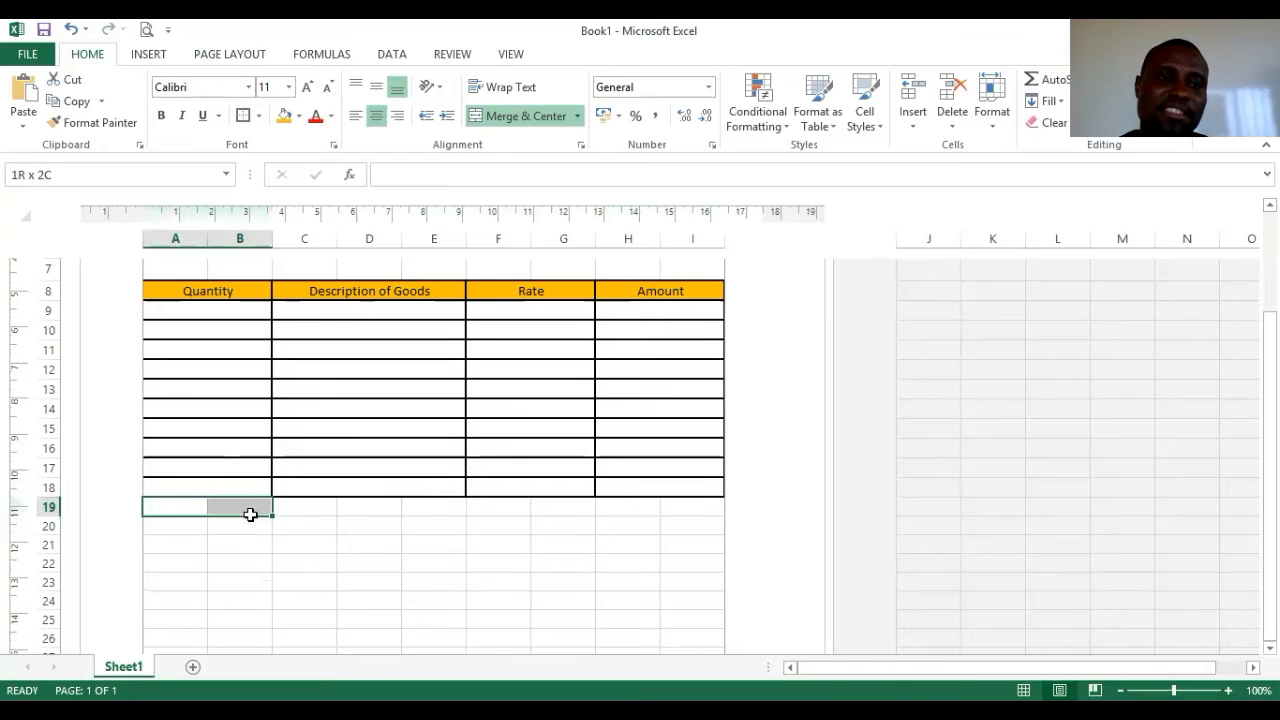
- Merge row 19 into A19:B19, C19:E19, F19:G19 and H19:I19
click(518, 116)
drag(310, 508, 440, 510)
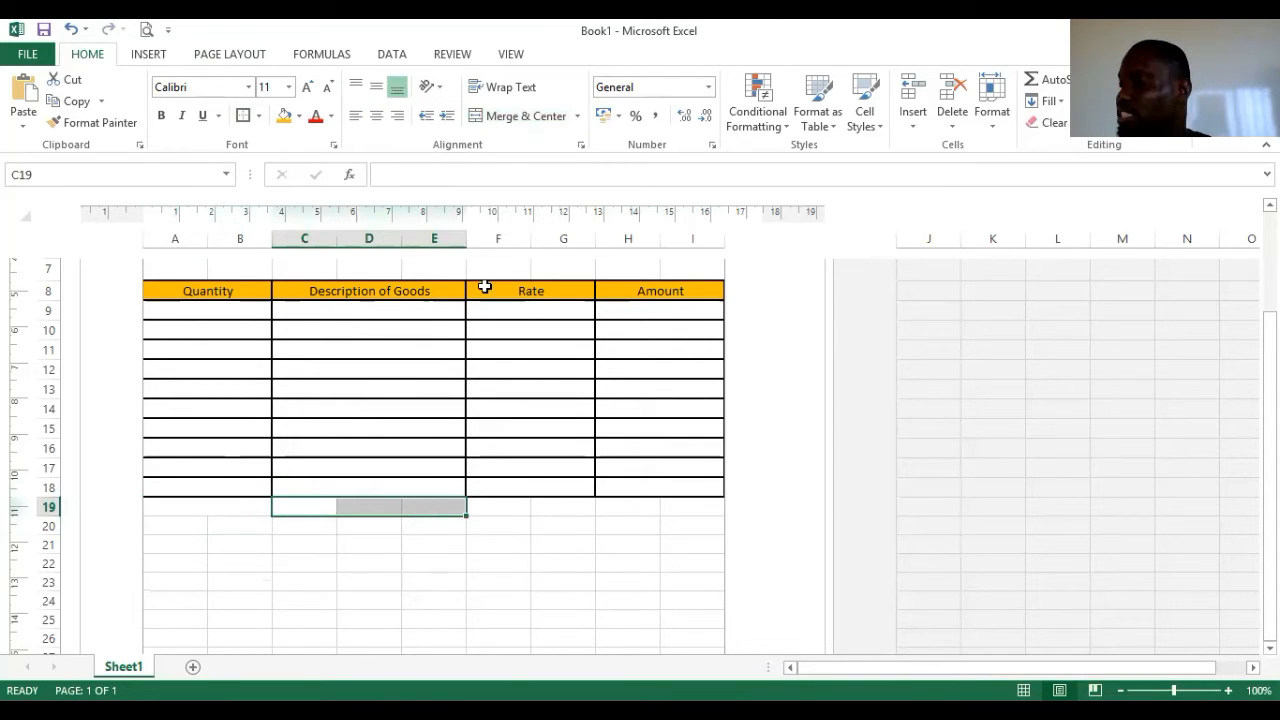
click(528, 118)
drag(500, 509, 566, 503)
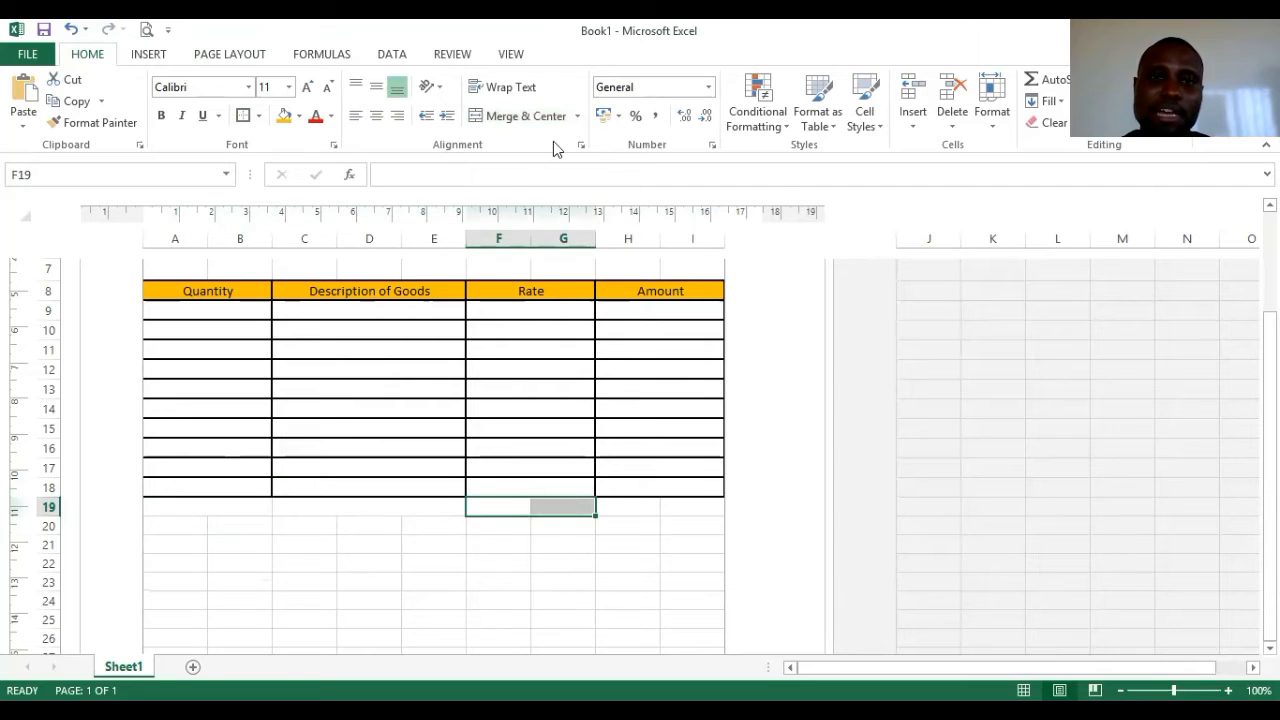
click(532, 118)
drag(645, 510, 694, 508)
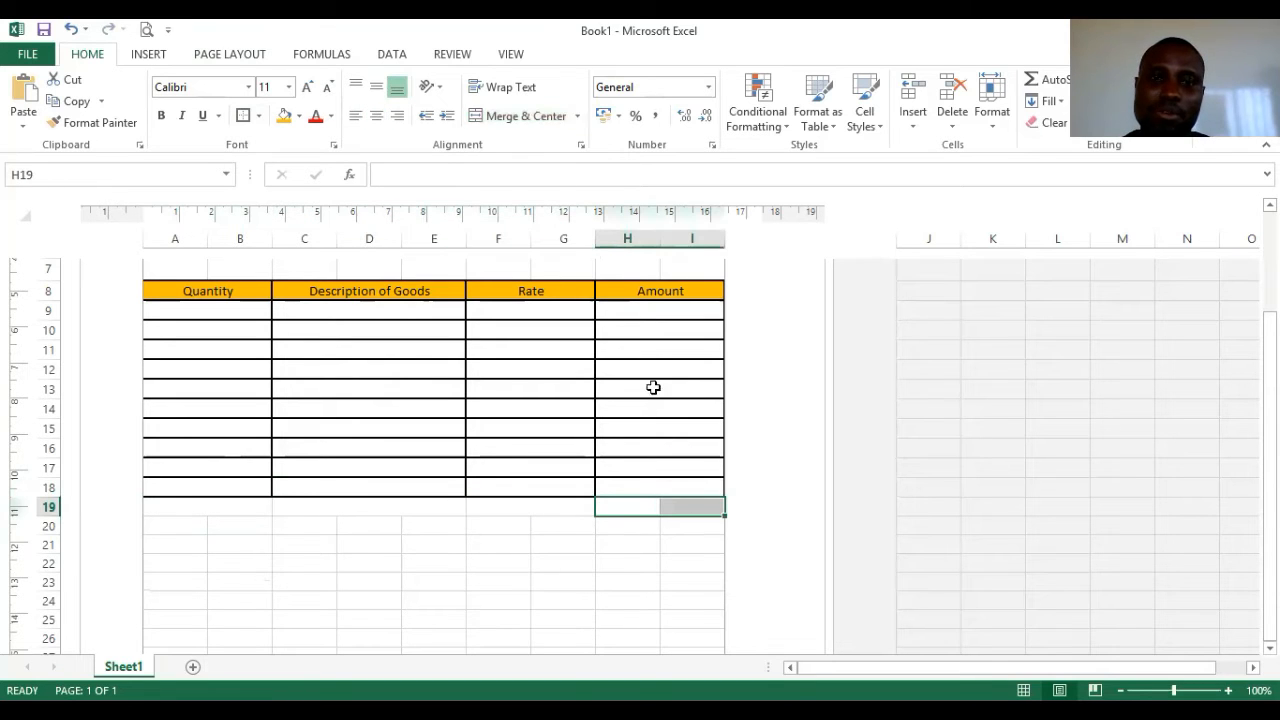
click(519, 118)
- Merge row 20 into A20:B20, C20:E20, F20:G20 and H20:I20
drag(168, 526, 228, 522)
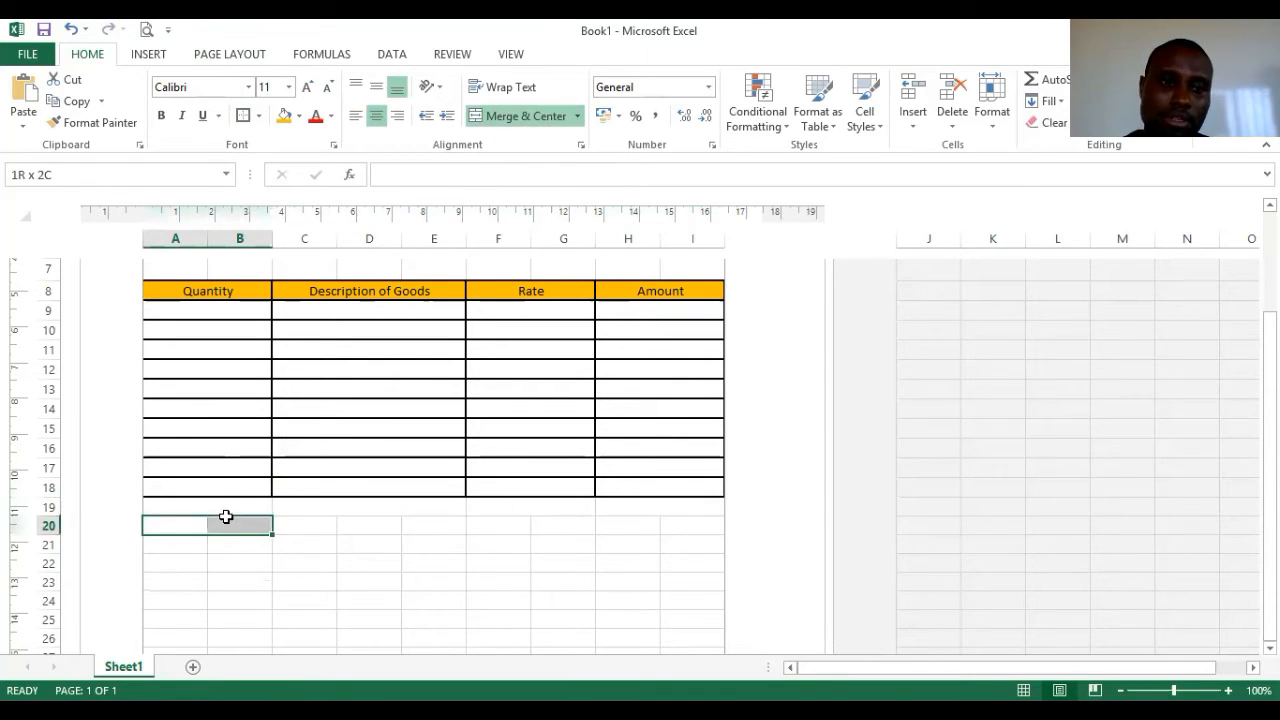
click(546, 120)
drag(329, 524, 434, 524)
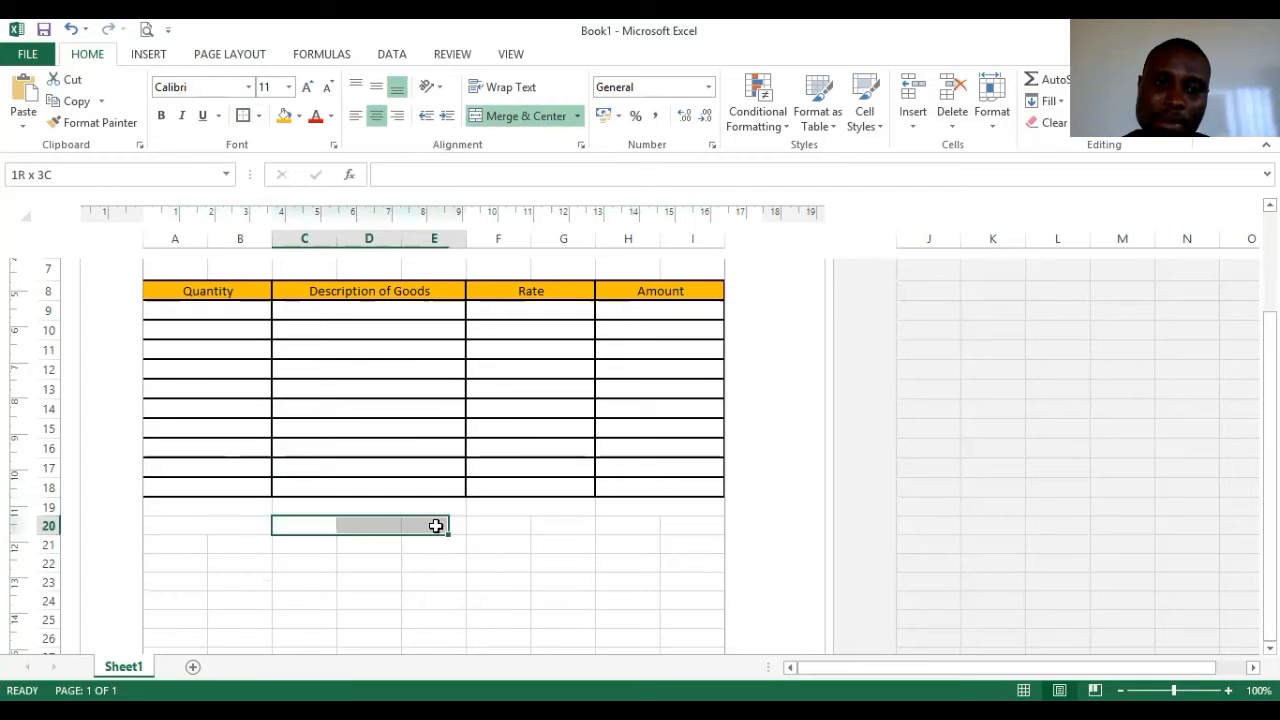
click(538, 120)
drag(506, 507, 550, 526)
click(500, 545)
click(556, 120)
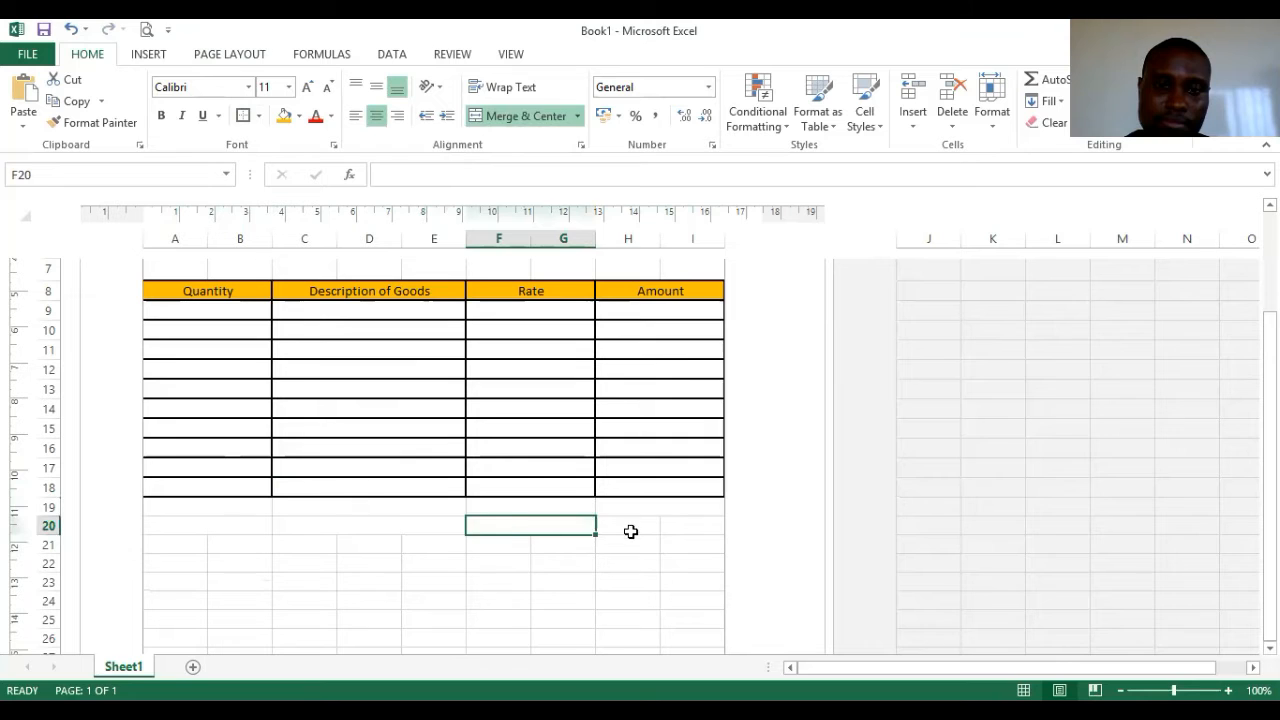
drag(630, 526, 674, 523)
click(530, 122)
- Merge row 21 into A21:B21, C21:E21, F21:G21 and H21:I21
drag(162, 547, 547, 544)
click(530, 116)
click(556, 118)
click(517, 118)
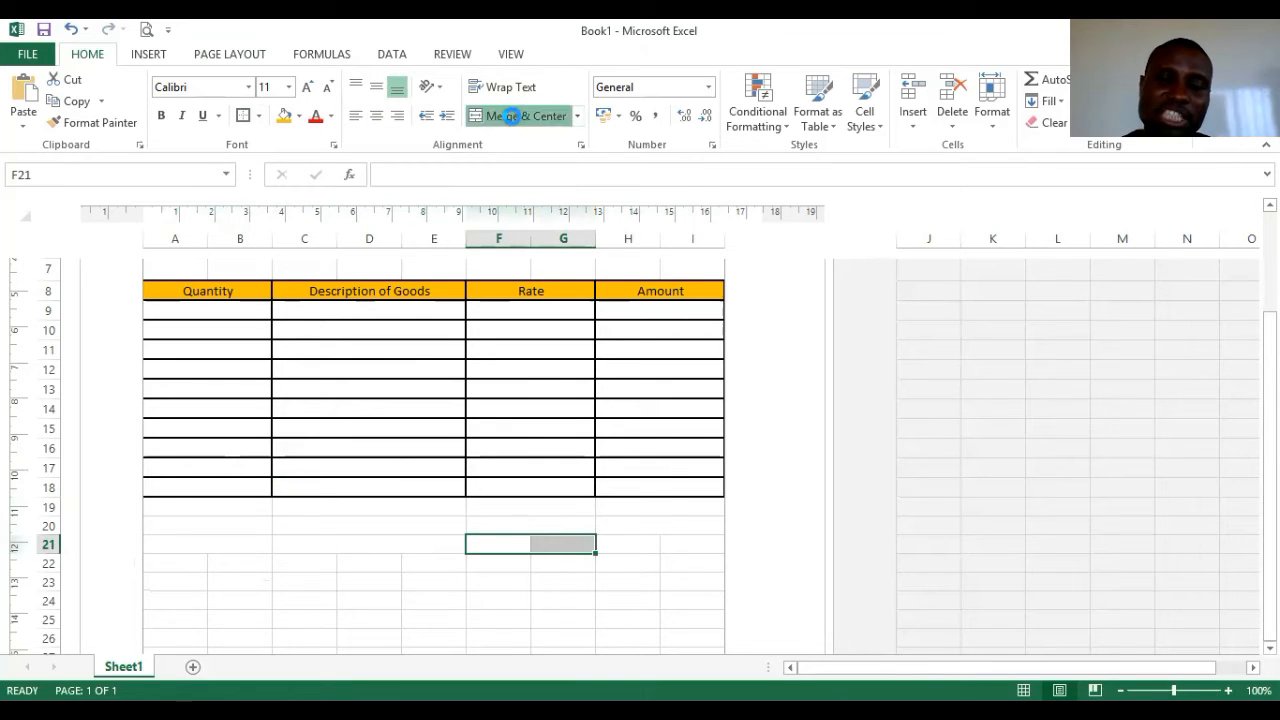
click(645, 543)
drag(678, 542, 690, 543)
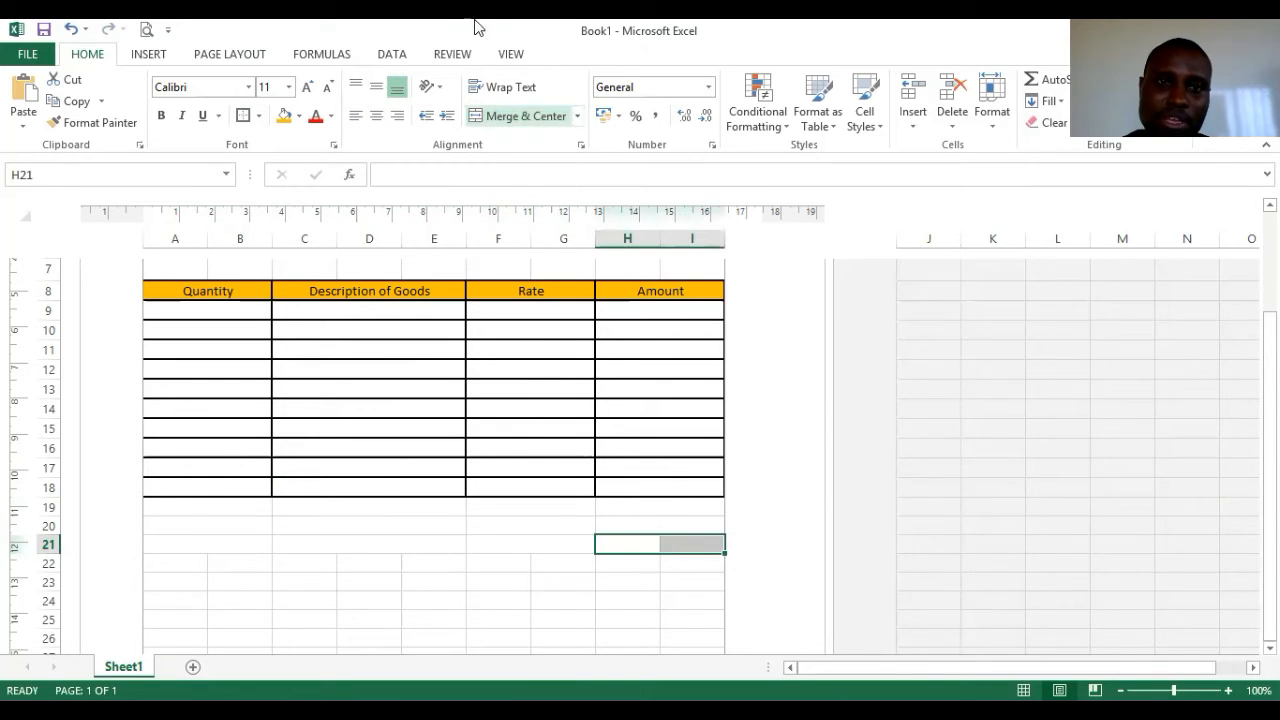
click(506, 118)
click(220, 503)
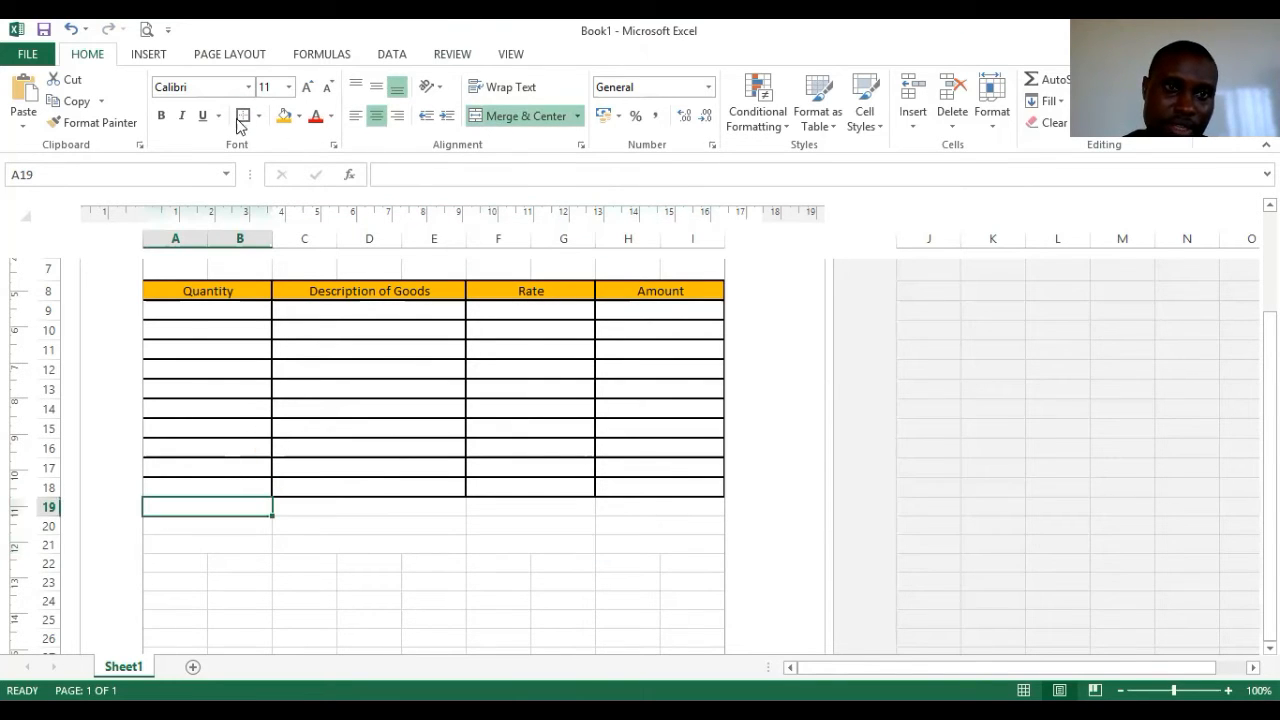
- Border the merged cells of rows 19 and 20 across all four column groups
click(300, 503)
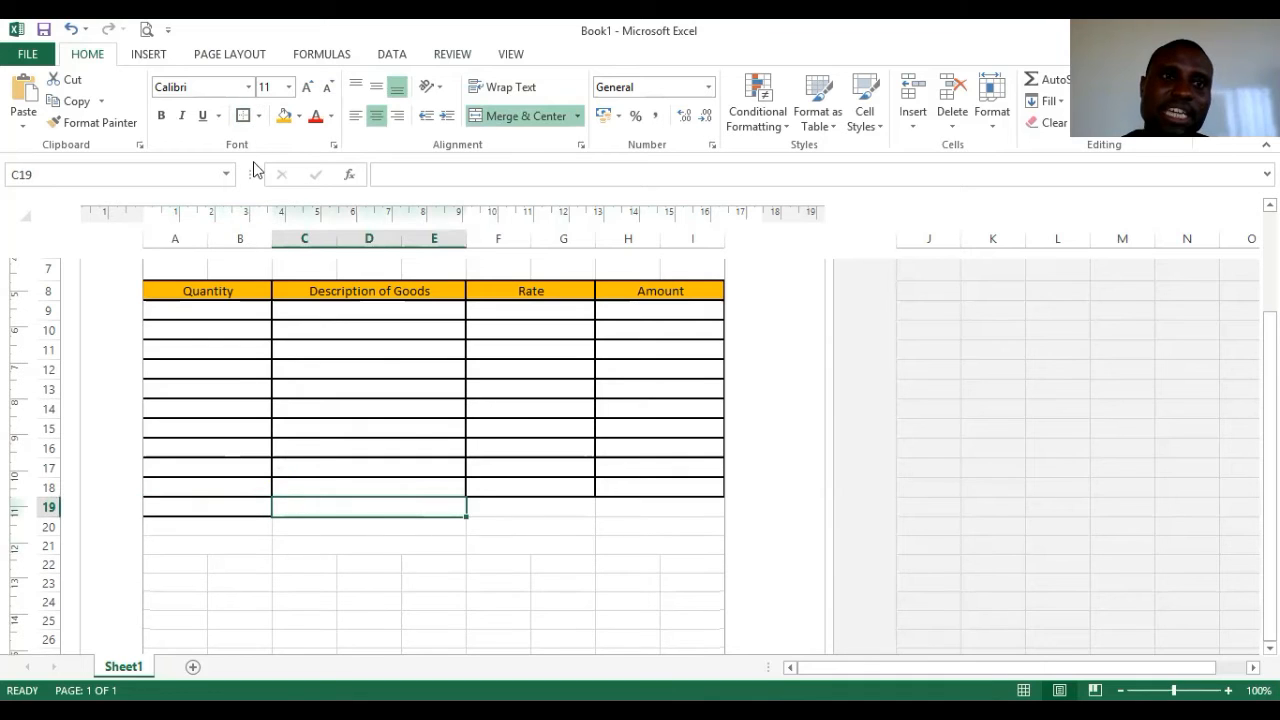
click(495, 507)
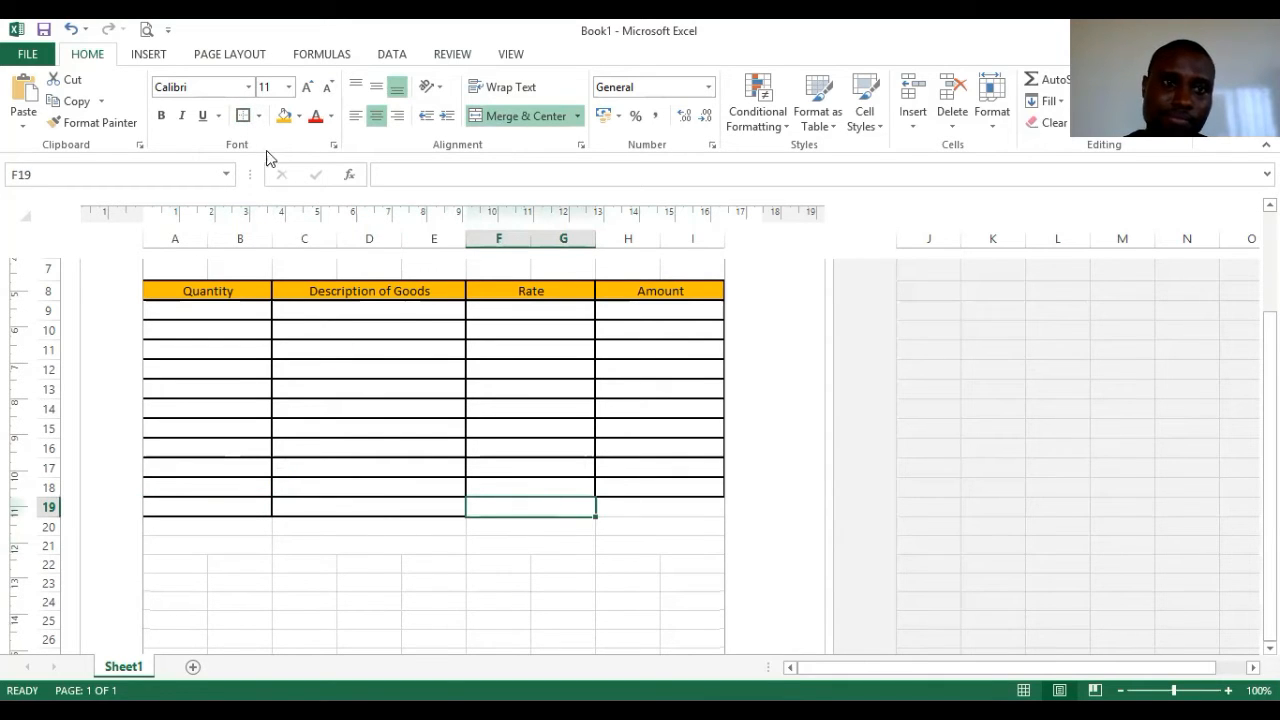
click(666, 510)
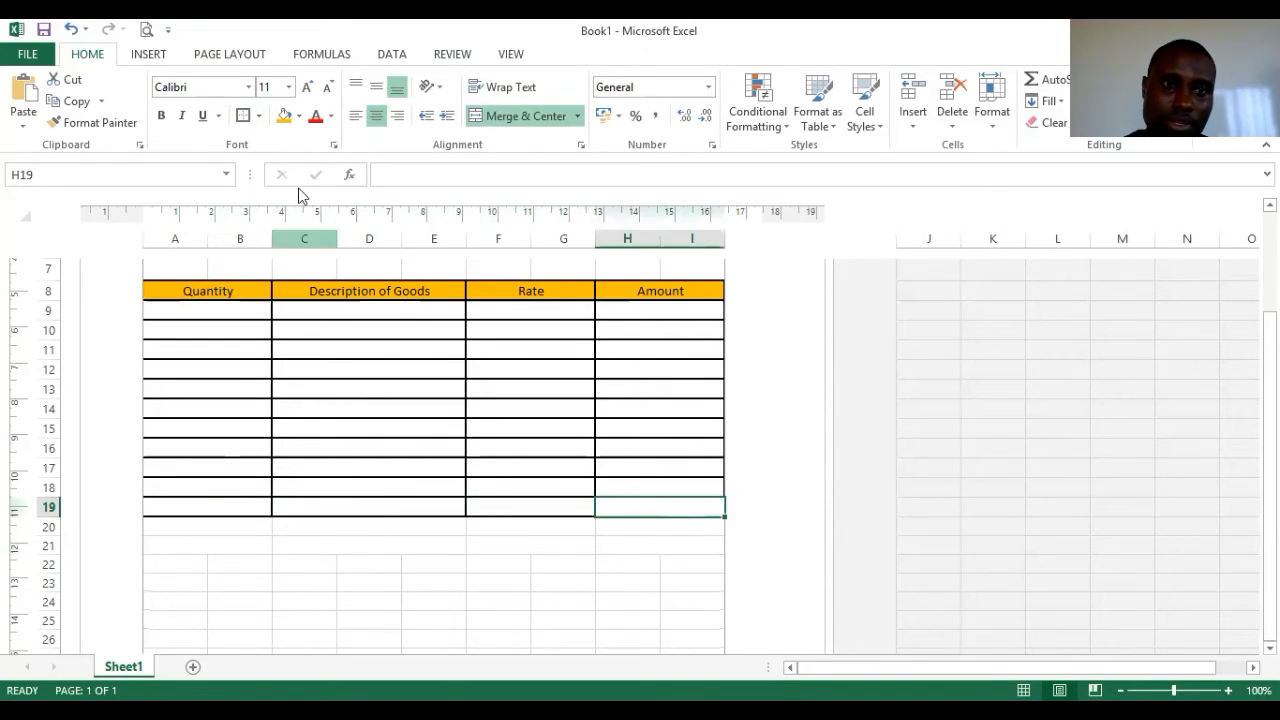
click(207, 524)
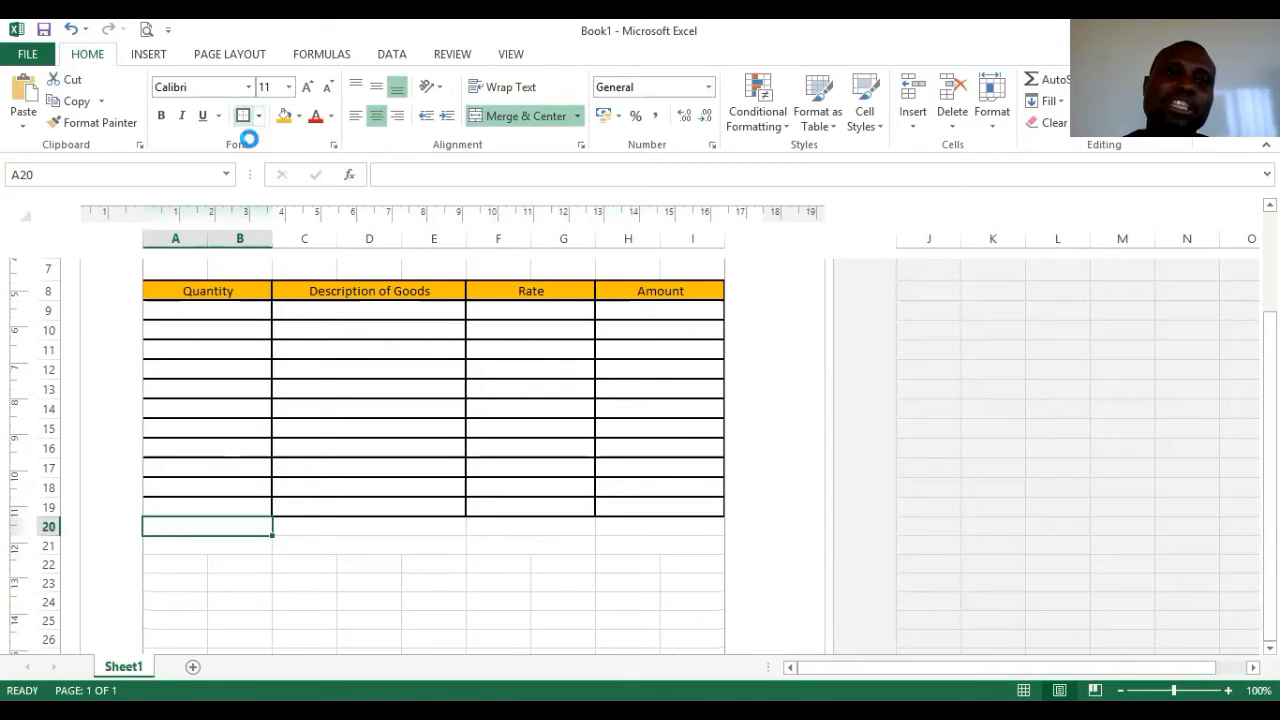
click(354, 523)
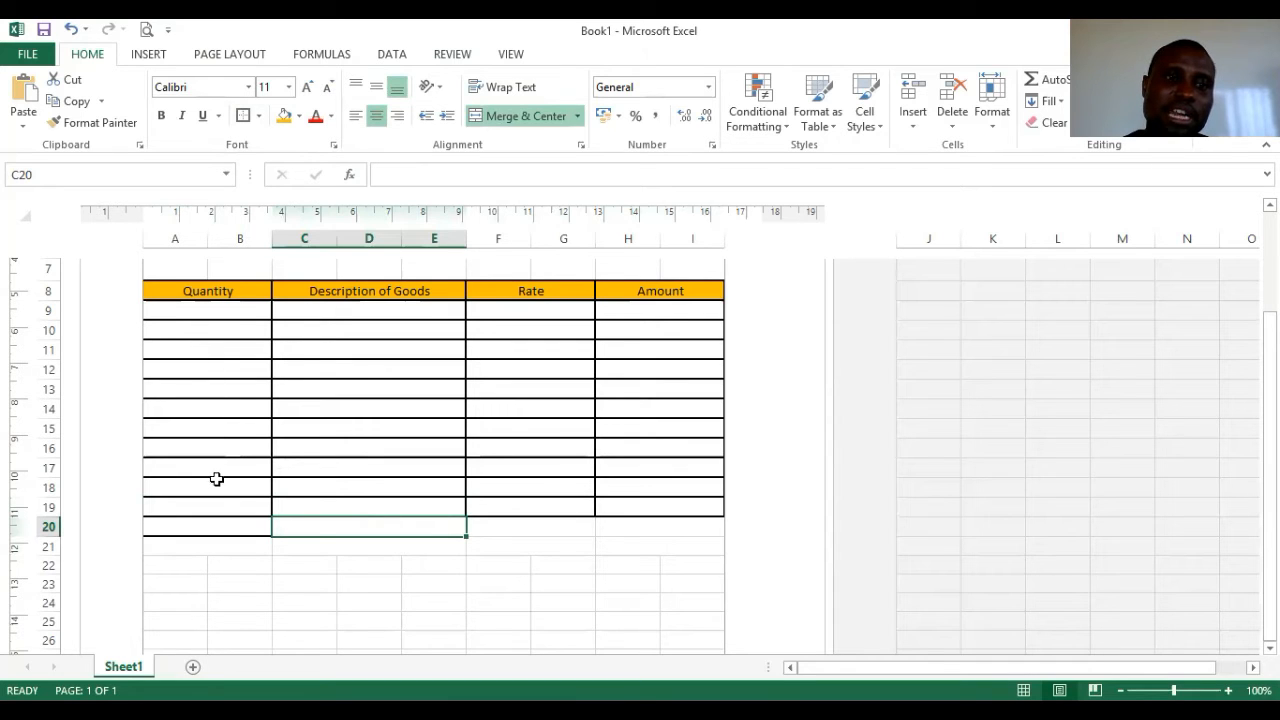
click(514, 533)
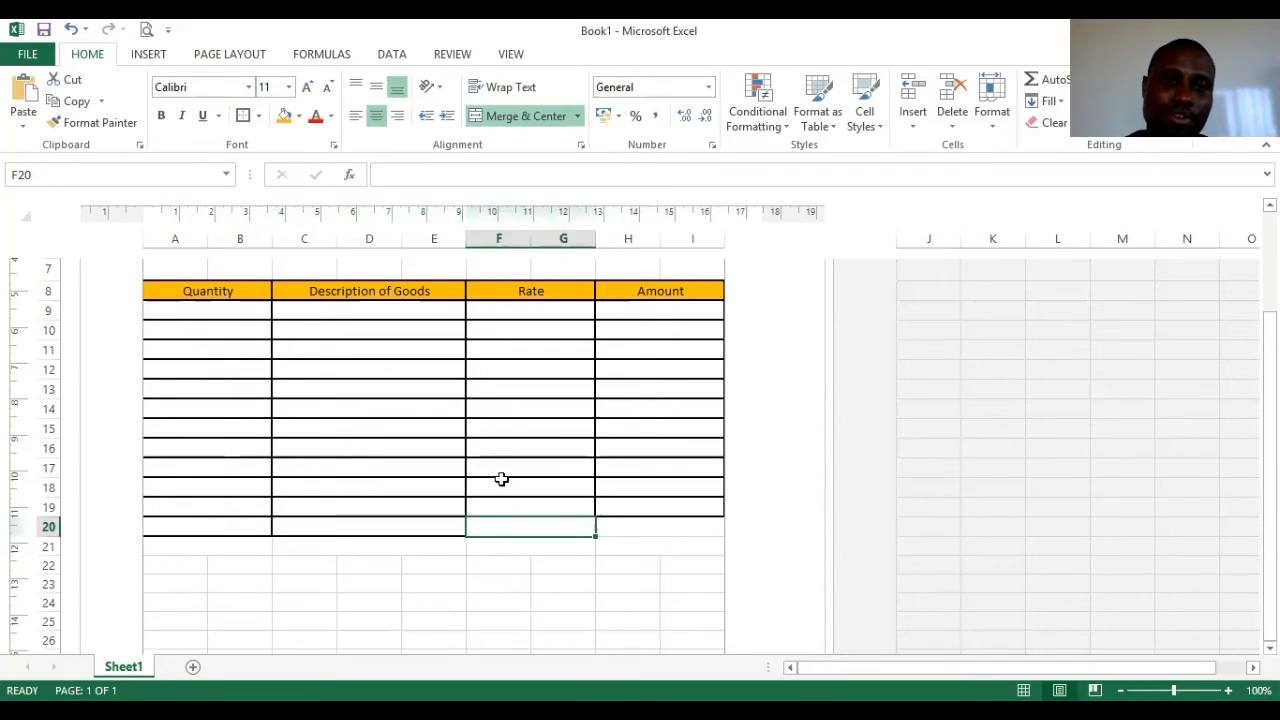
click(629, 524)
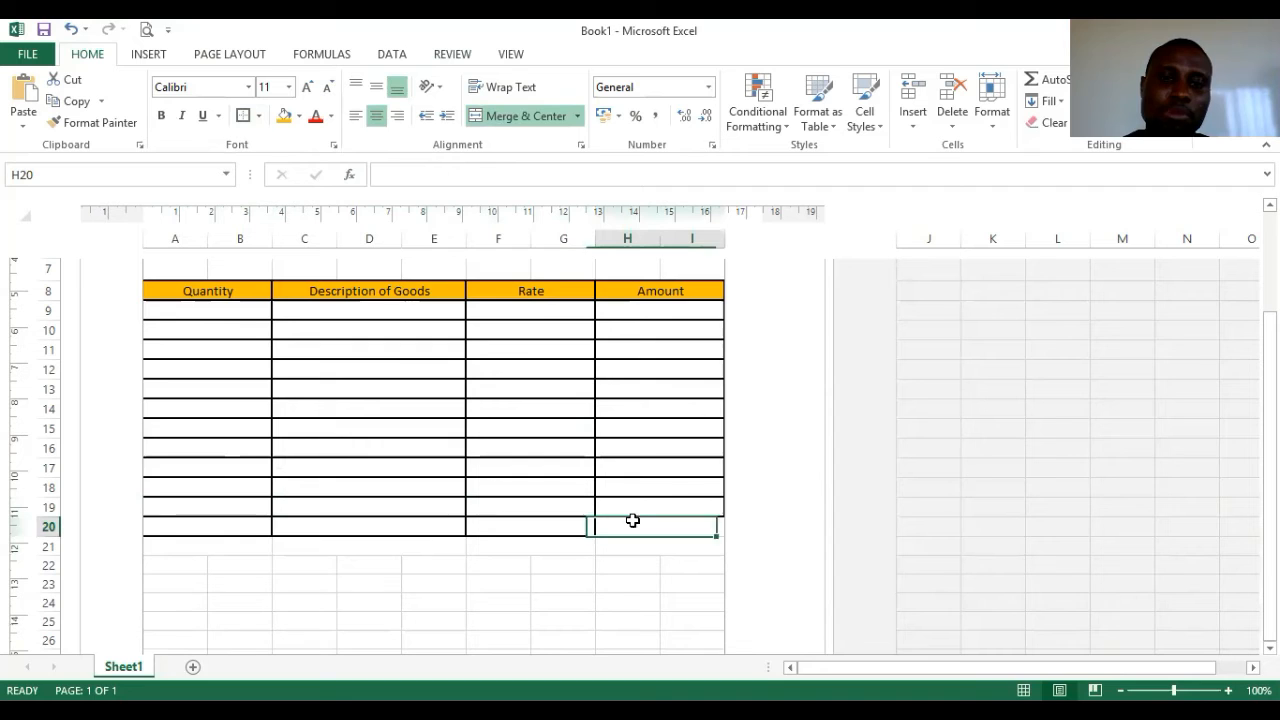
- Border the four merged cells of row 21, A21:B21 through H21:I21
click(238, 543)
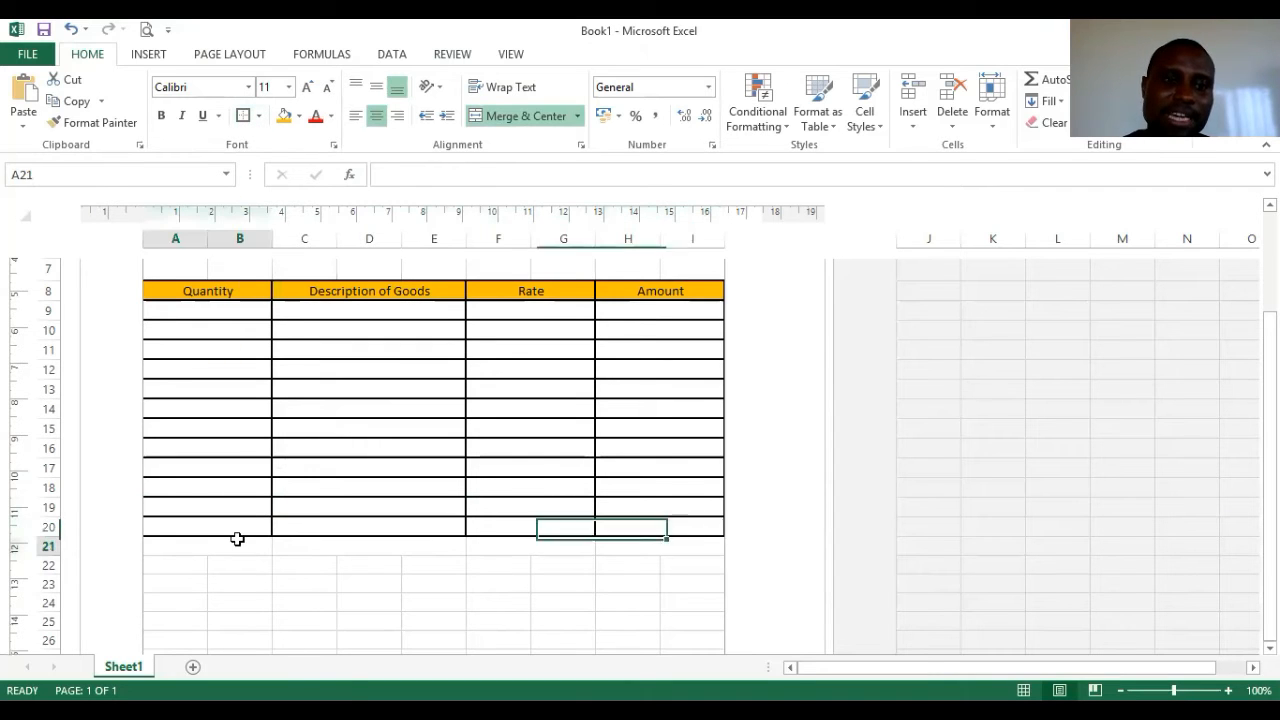
click(245, 115)
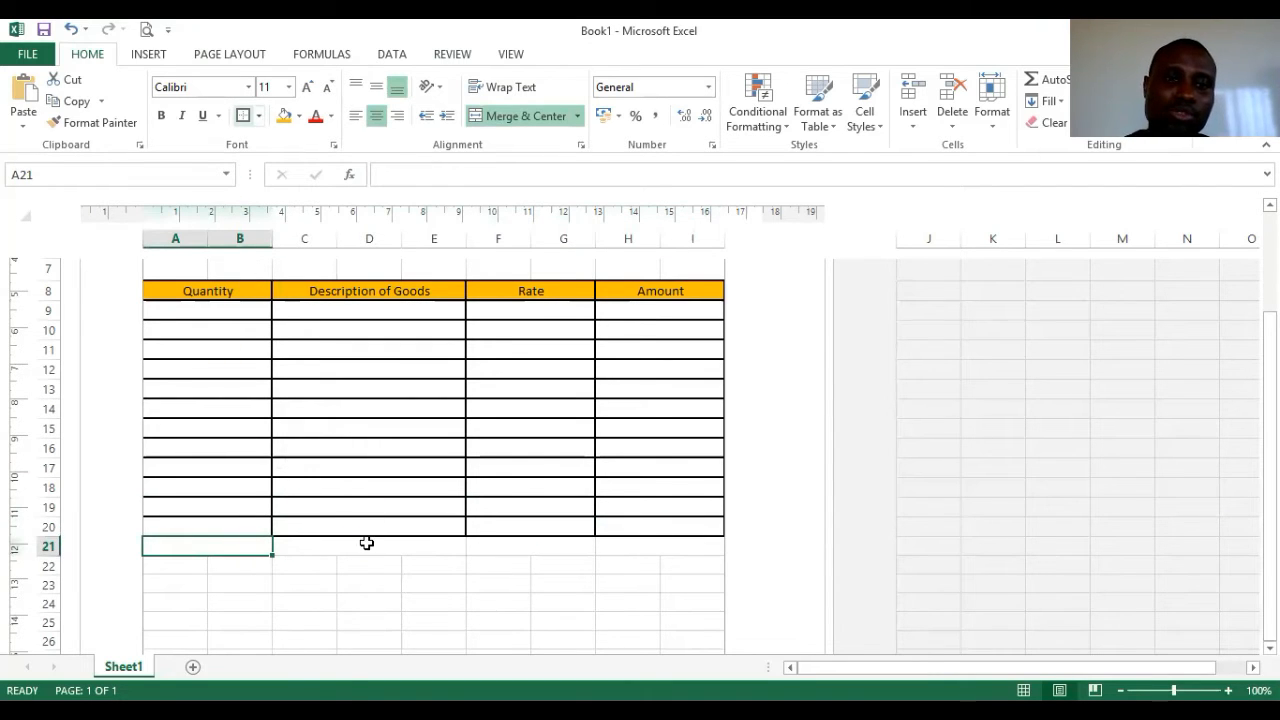
click(366, 543)
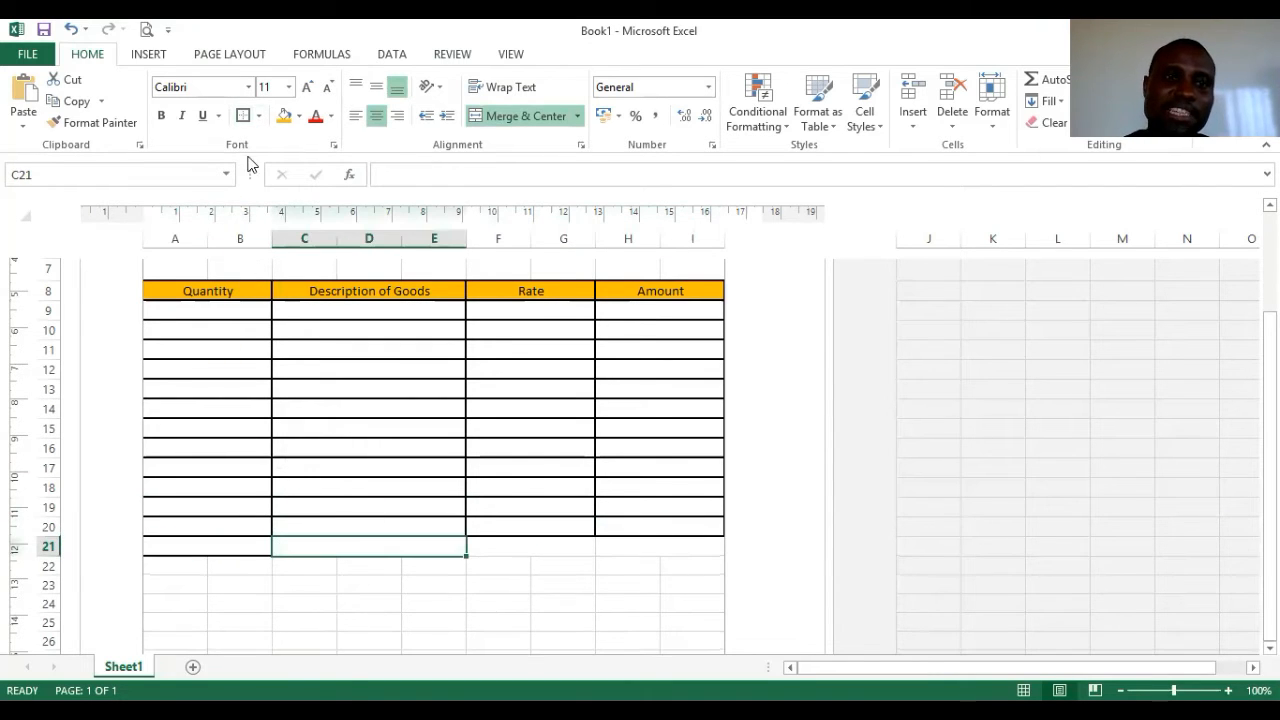
click(528, 543)
click(706, 540)
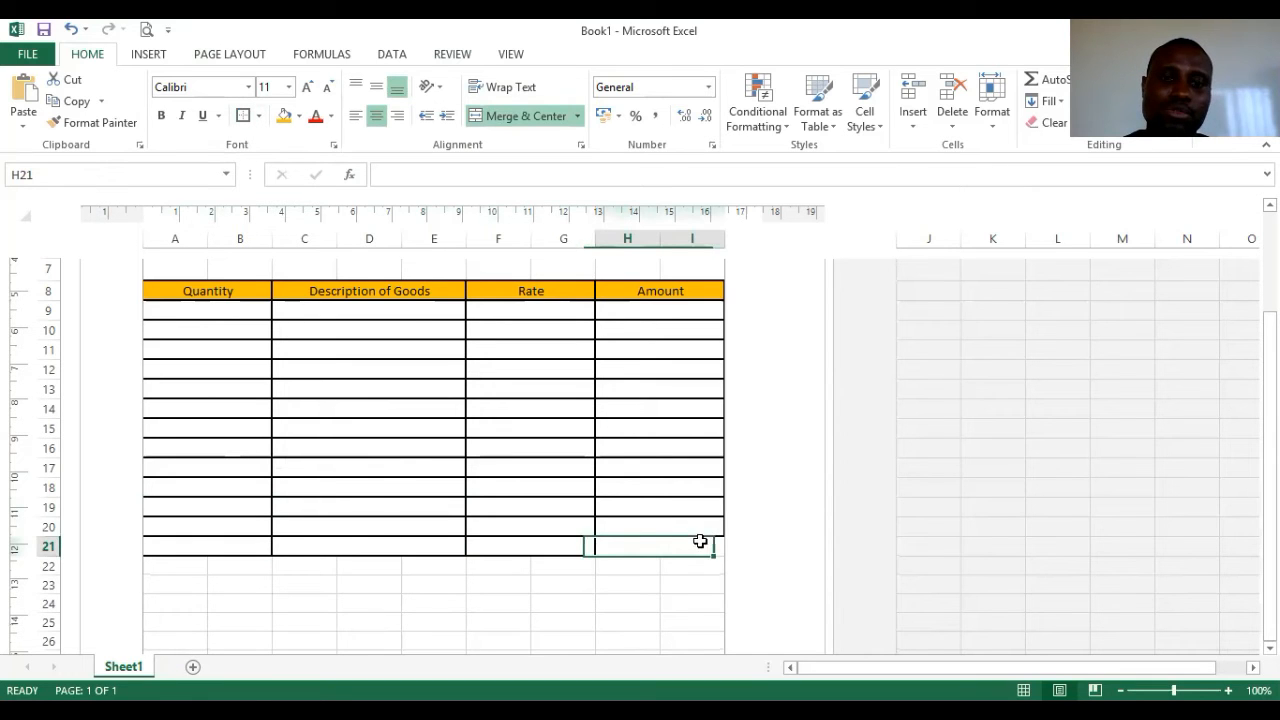
scroll(371, 354, down, 2)
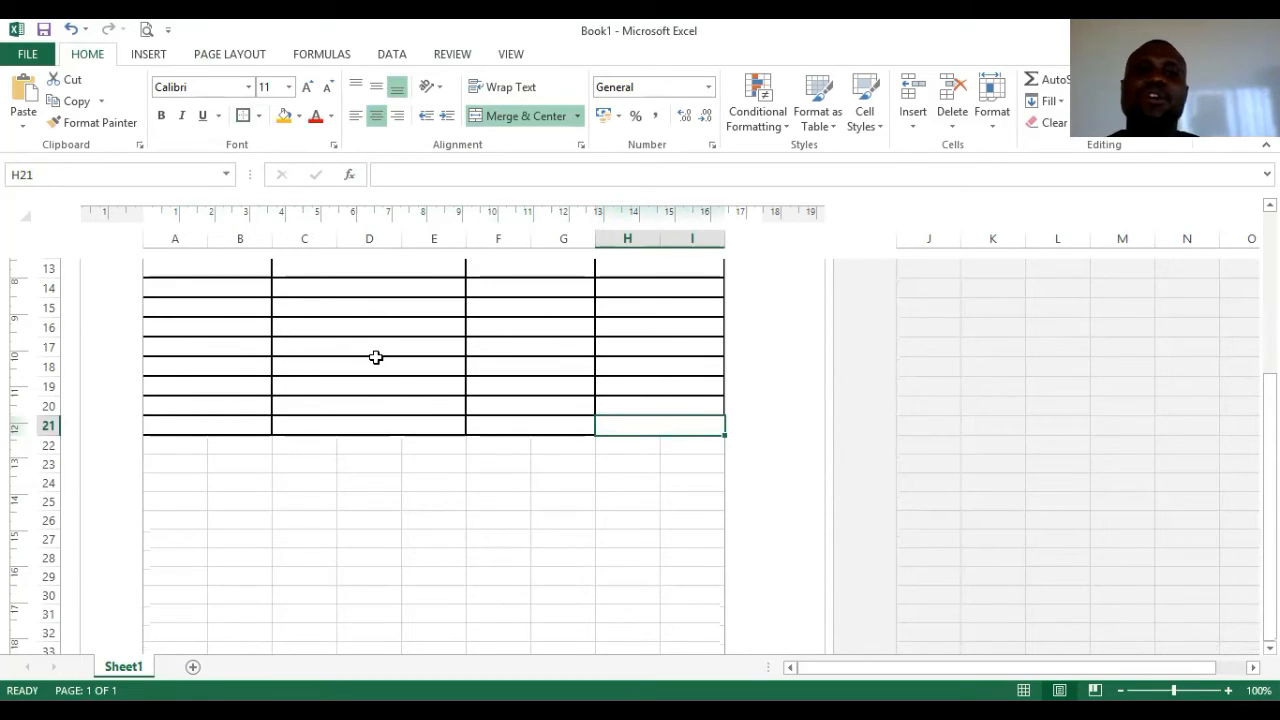
scroll(404, 370, up, 1)
scroll(404, 372, up, 4)
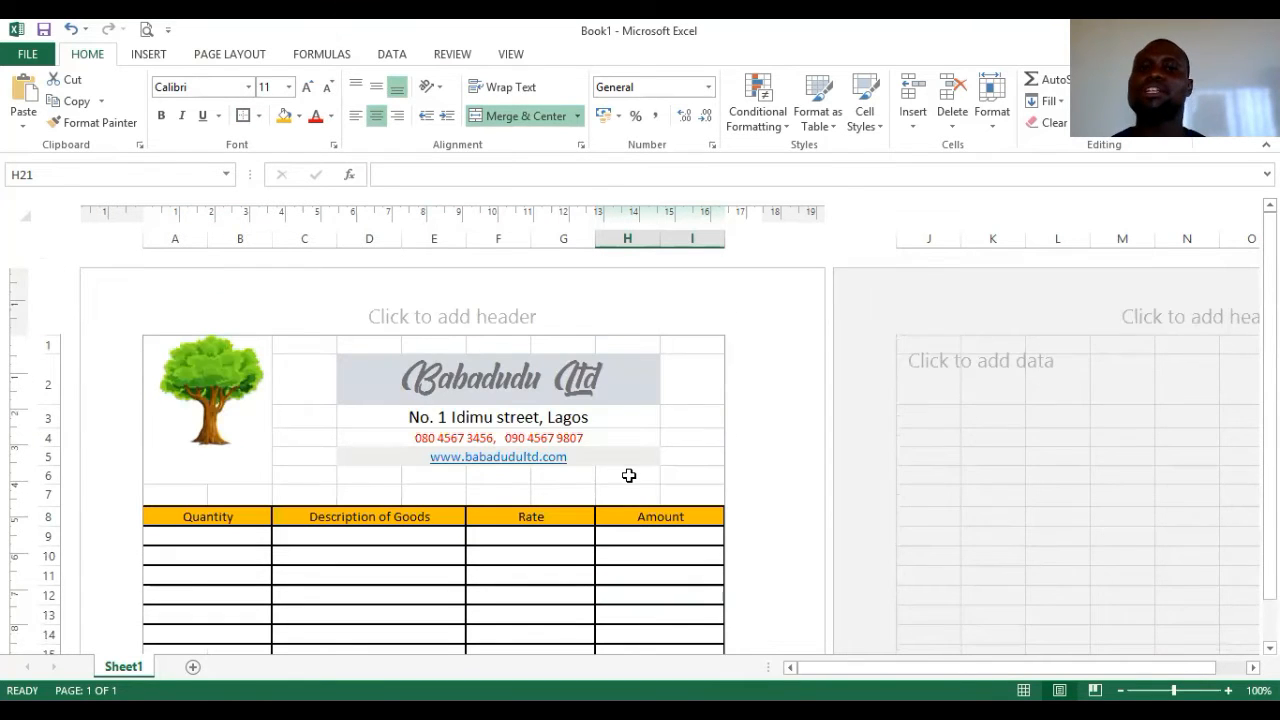
scroll(628, 475, down, 5)
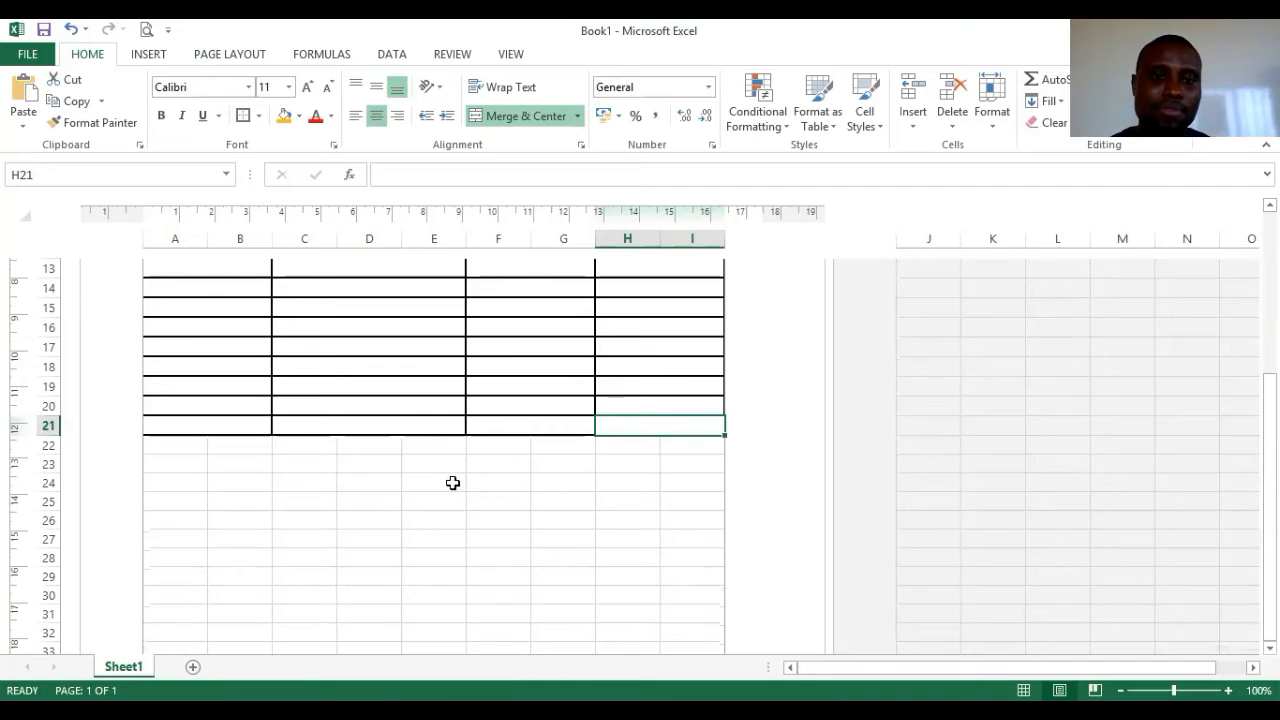
drag(486, 483, 557, 480)
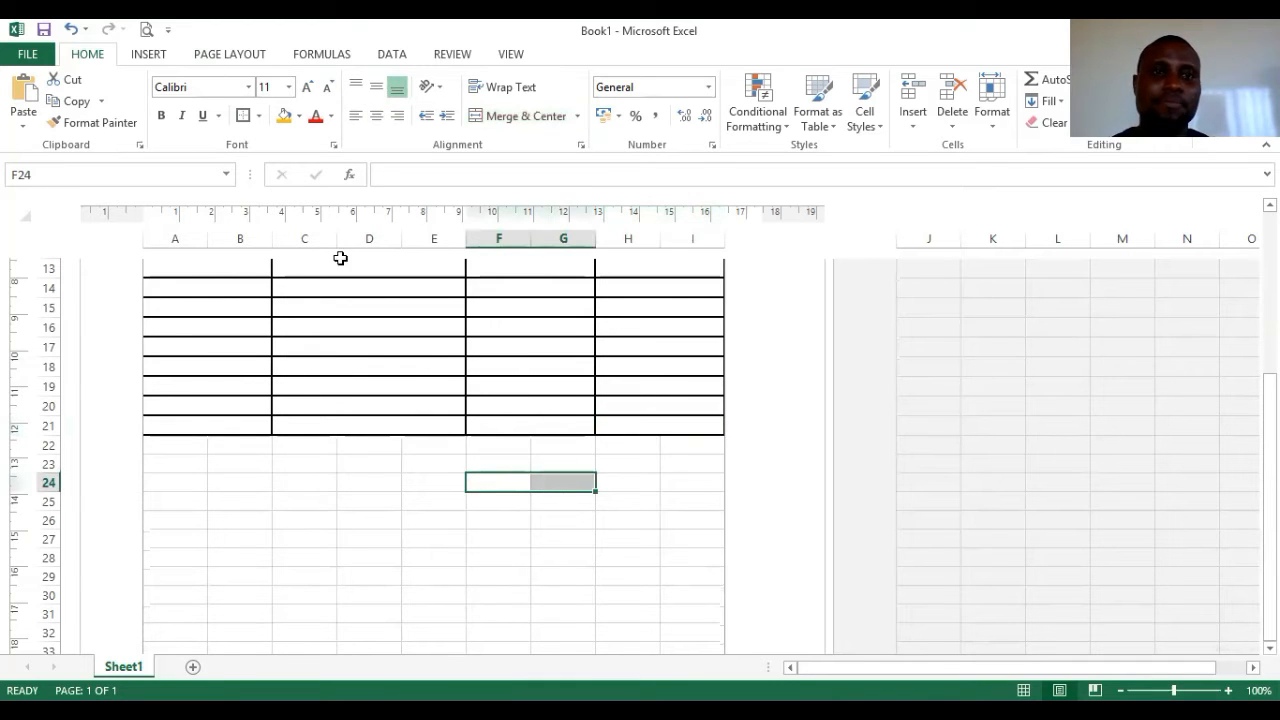
- Merge F24:G24, H24:I24, F25:G25 and H25:I25, bordering the row 24 totals cells
click(512, 116)
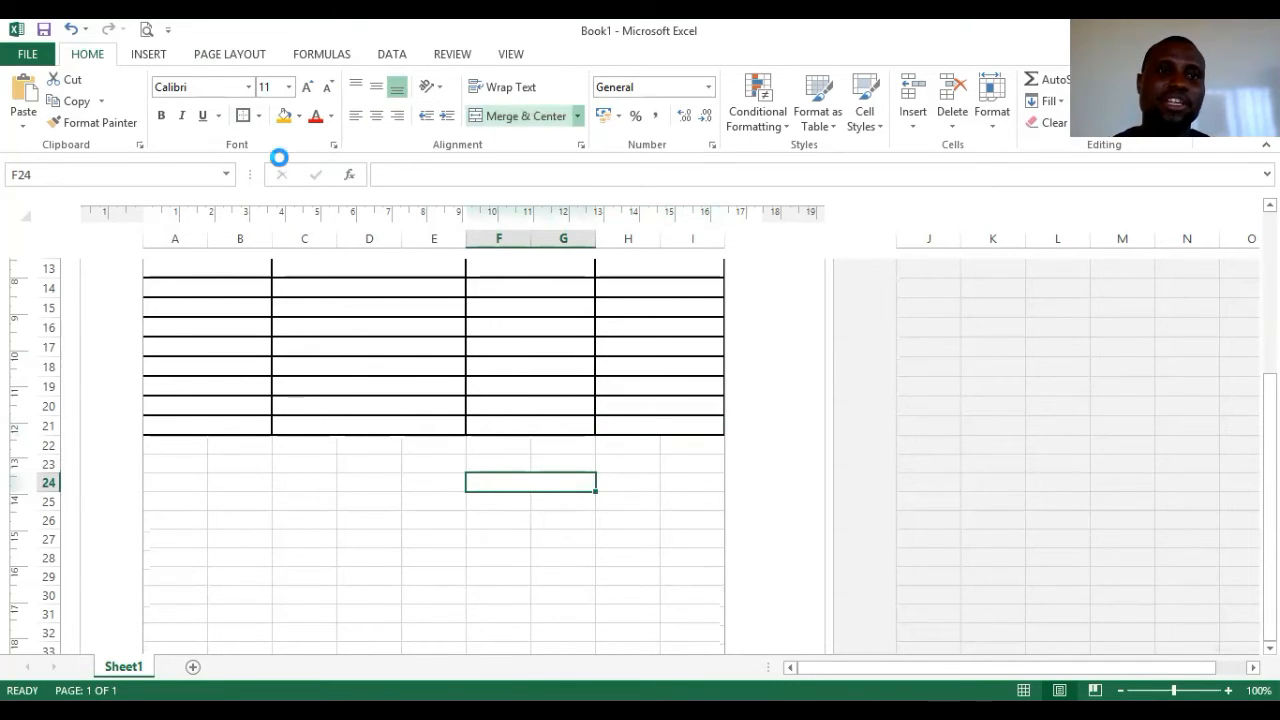
drag(640, 483, 709, 483)
click(512, 116)
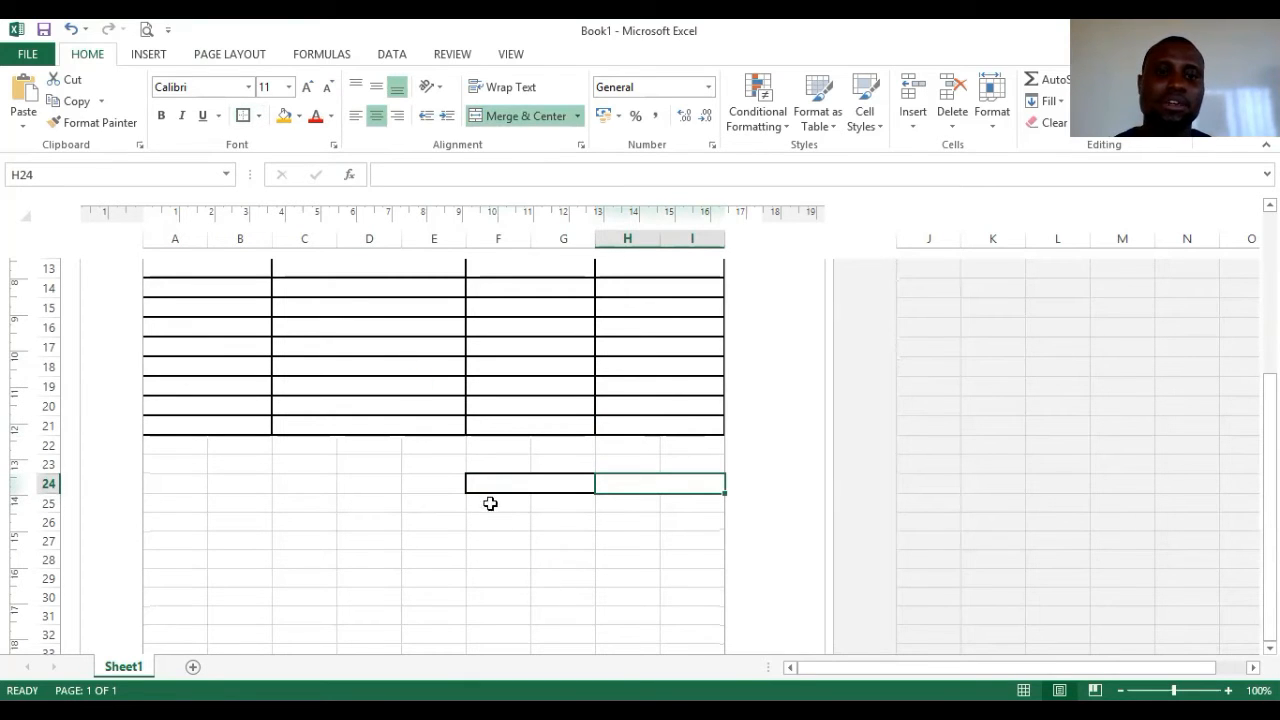
drag(490, 503, 566, 508)
click(243, 118)
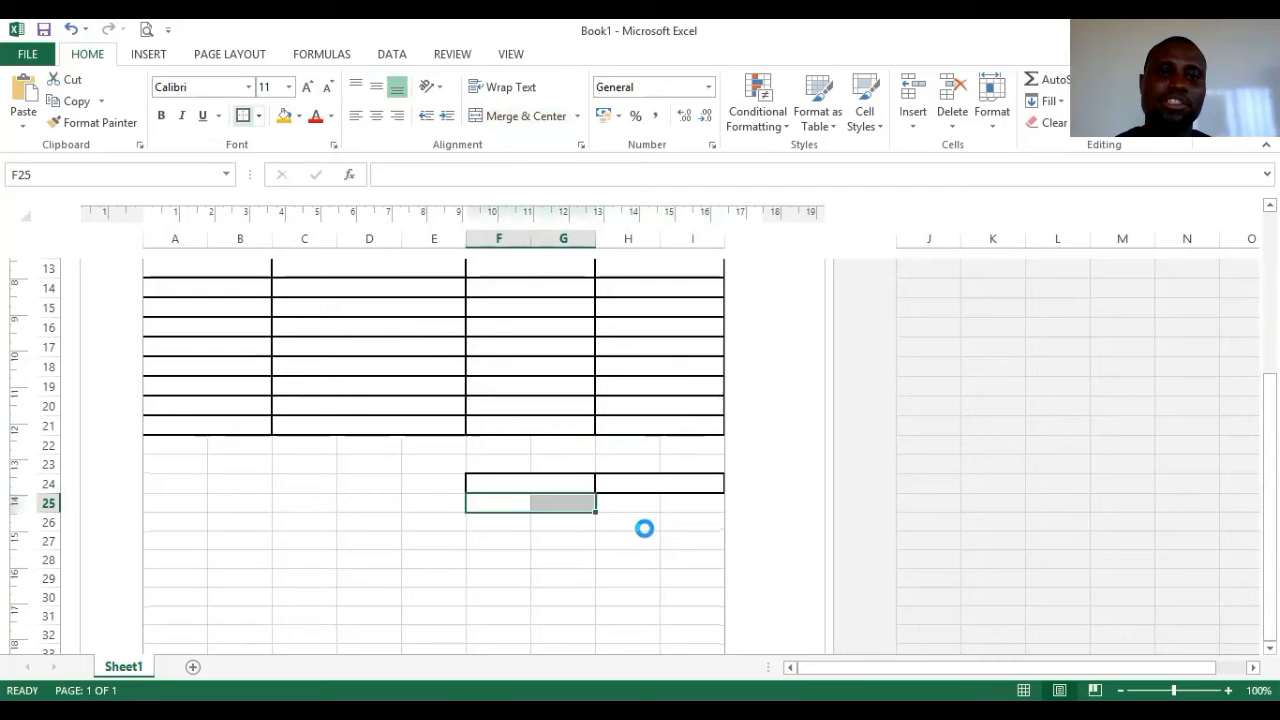
click(520, 118)
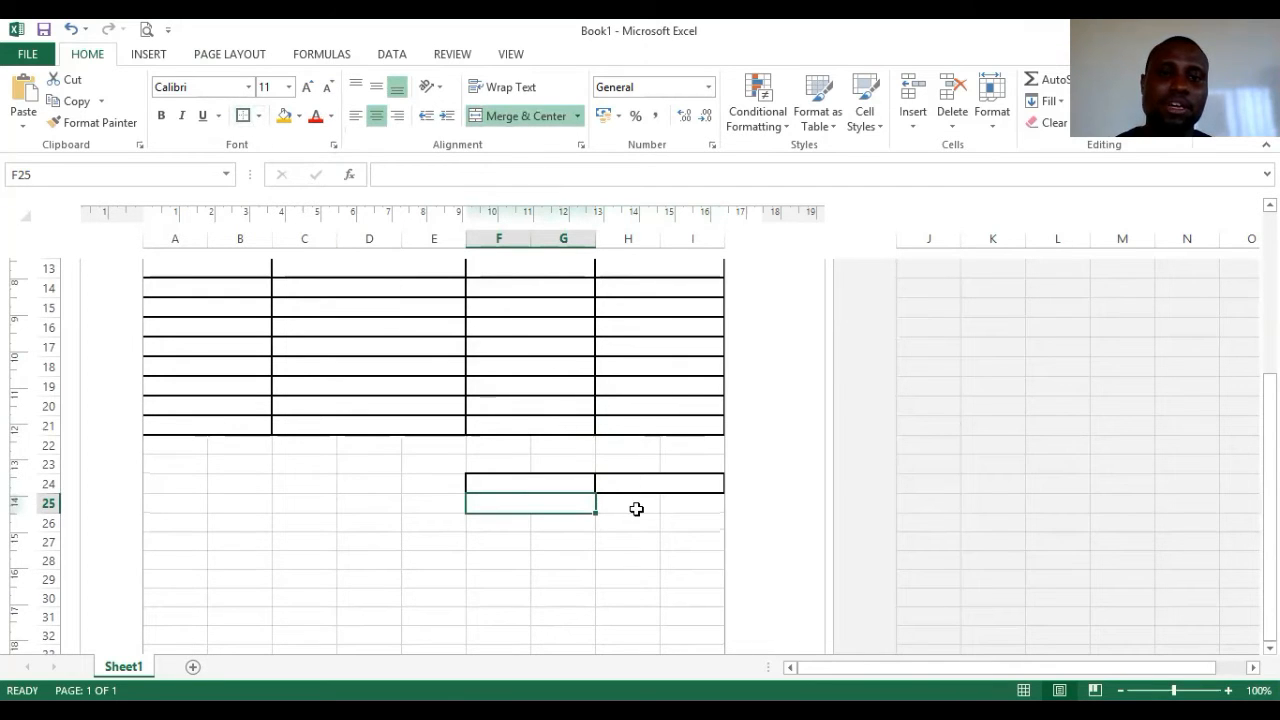
drag(636, 509, 706, 509)
click(517, 120)
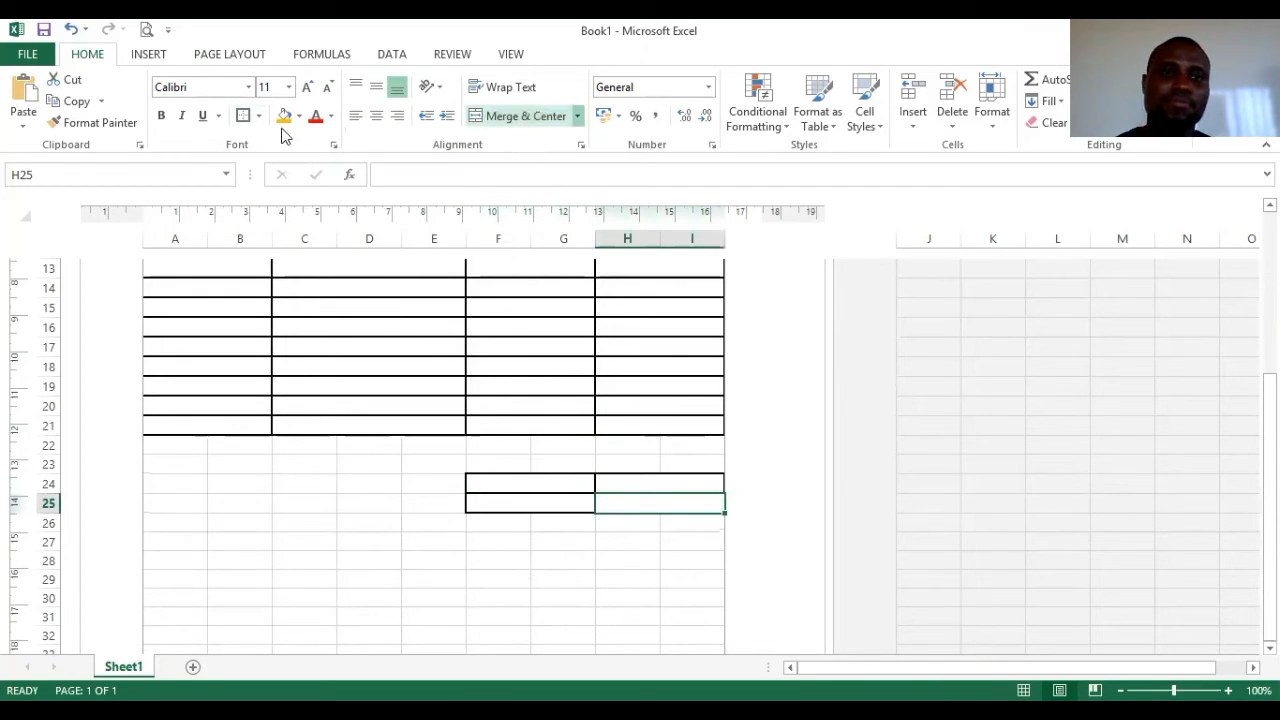
- Merge F26:G26 and H26:I26 and border the totals box's bottom row
scroll(591, 516, down, 1)
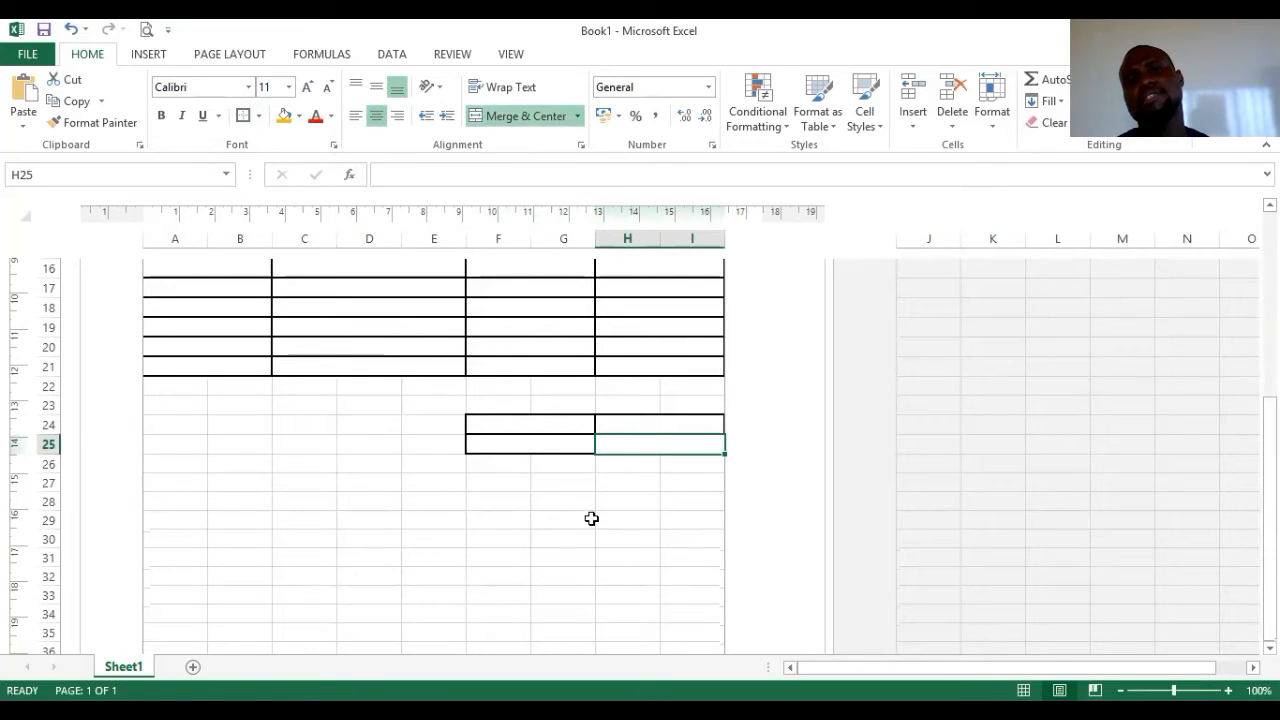
drag(475, 463, 554, 461)
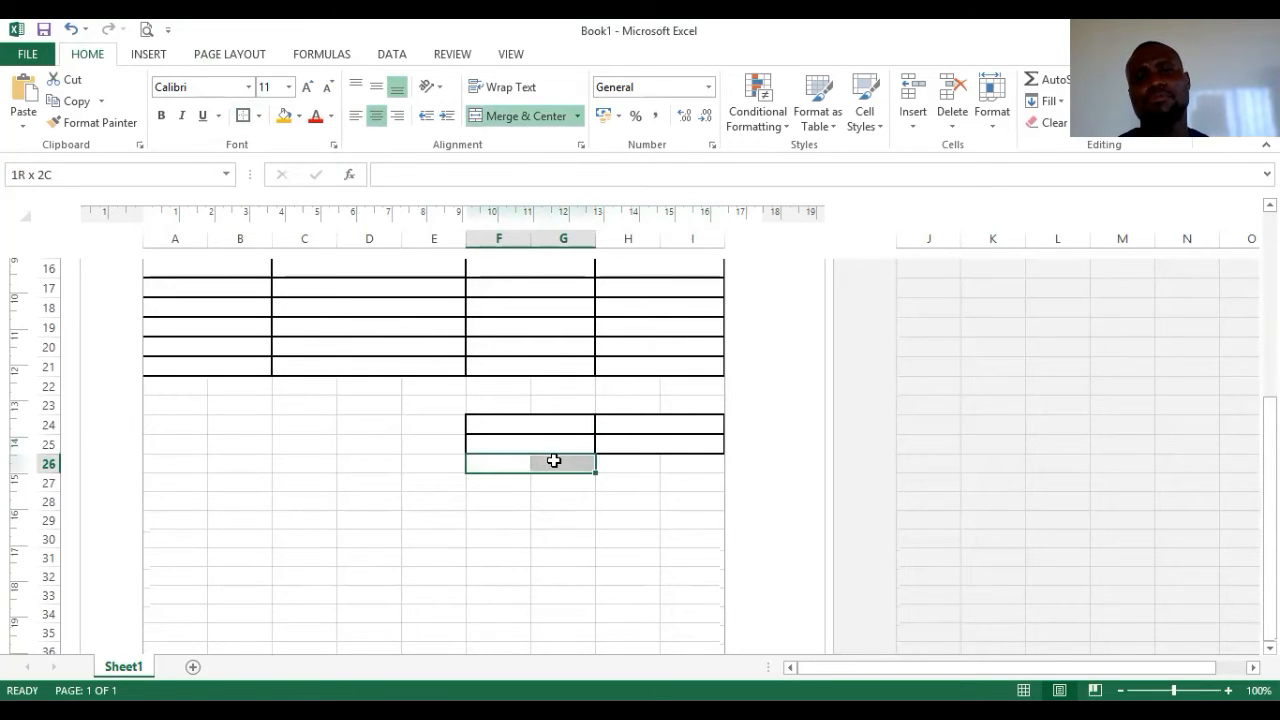
click(513, 118)
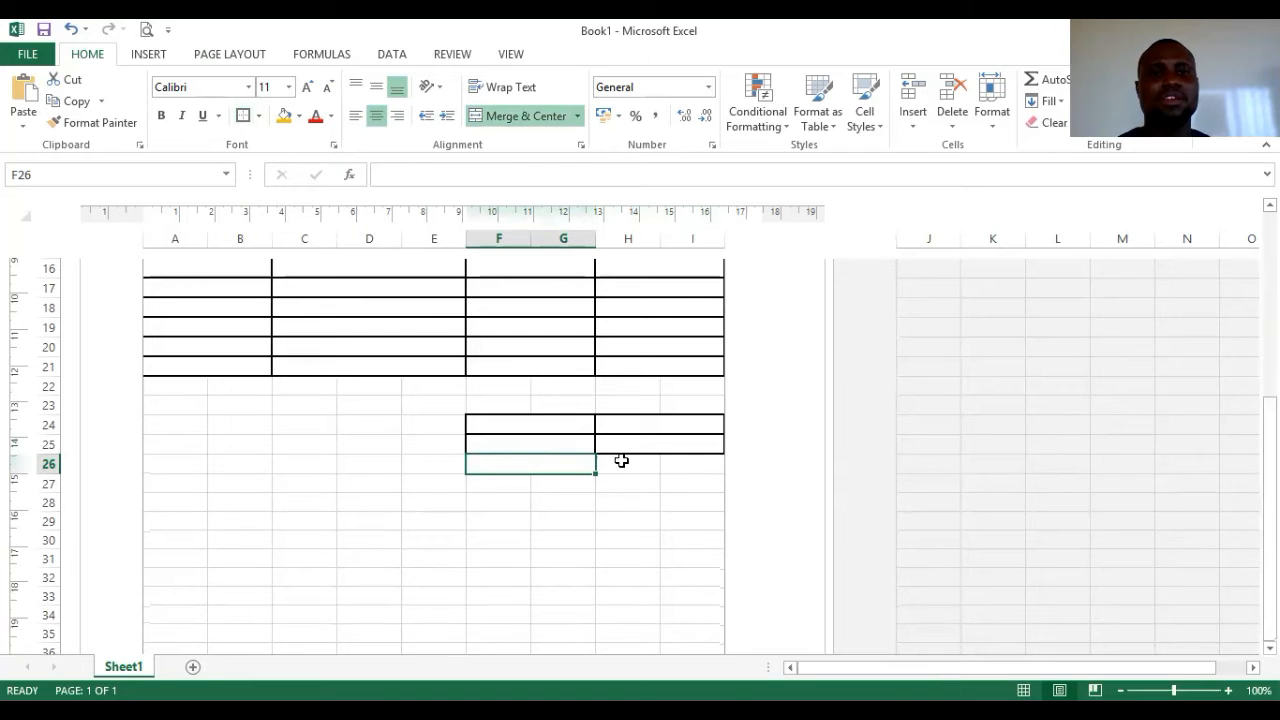
drag(621, 460, 691, 463)
click(520, 116)
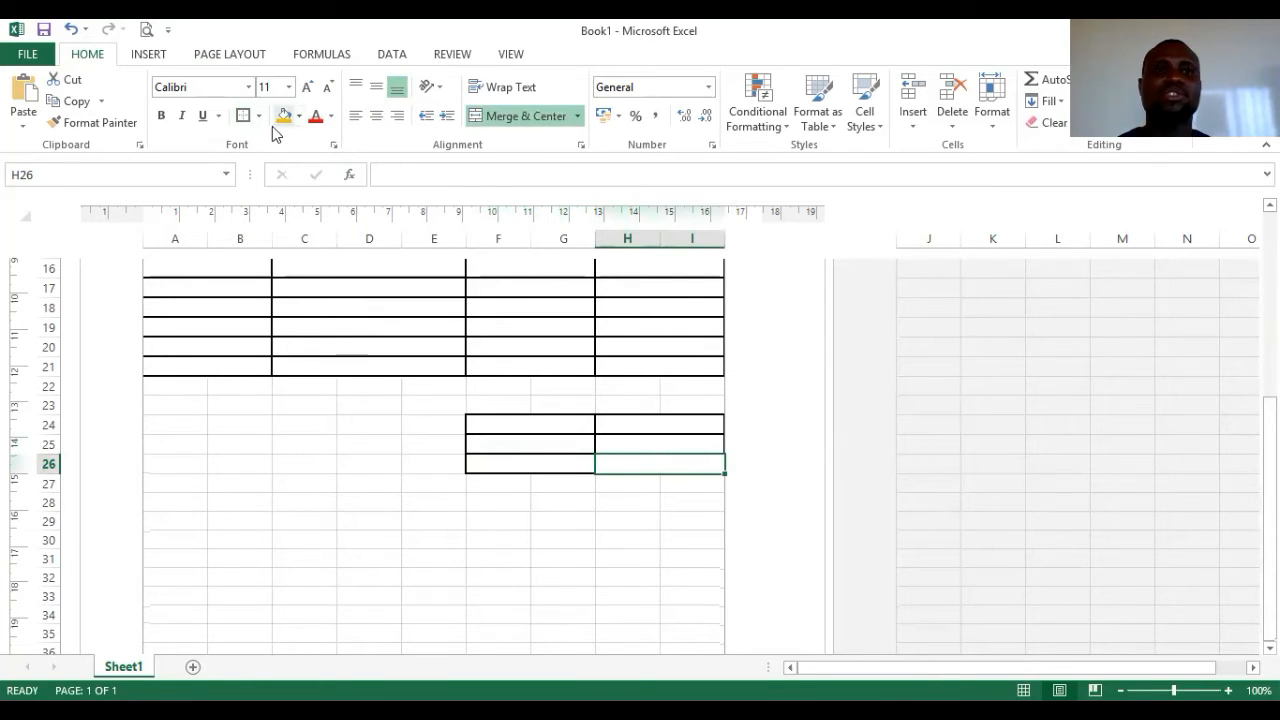
click(242, 116)
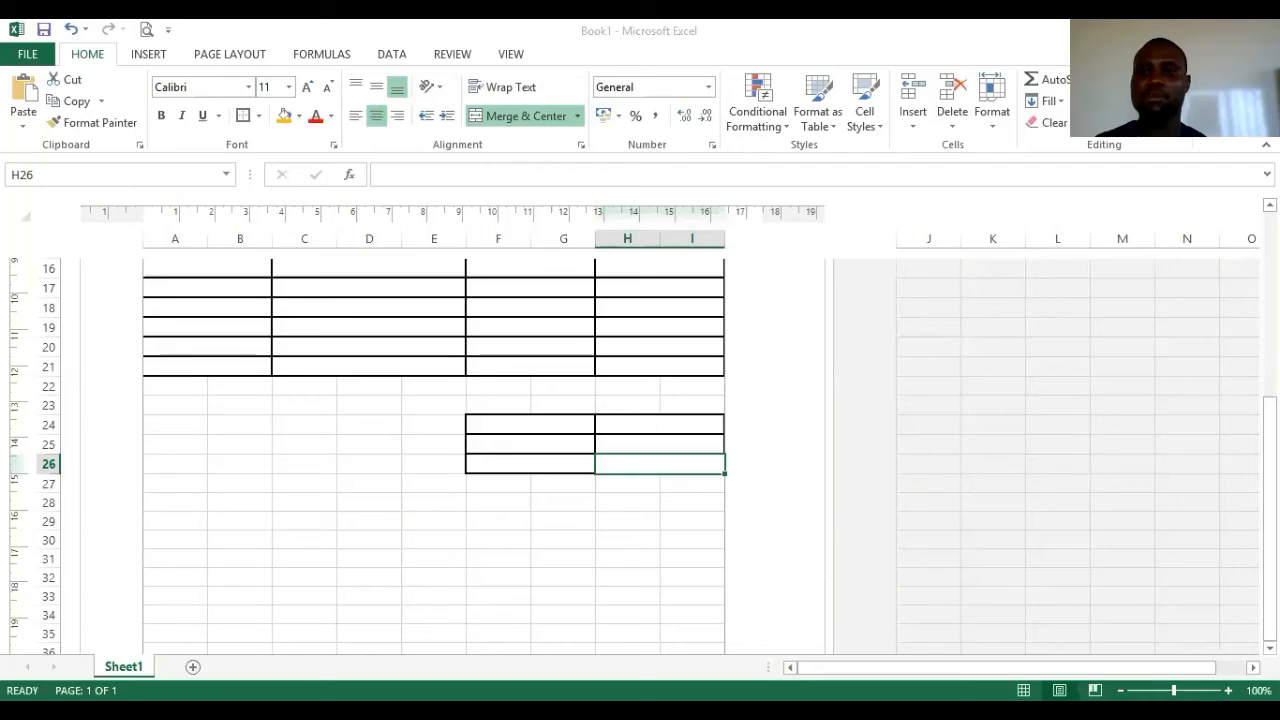
- Merge C6:D6 and E6:I6 in row 6 and outline E6:I6 in black
scroll(1046, 337, up, 5)
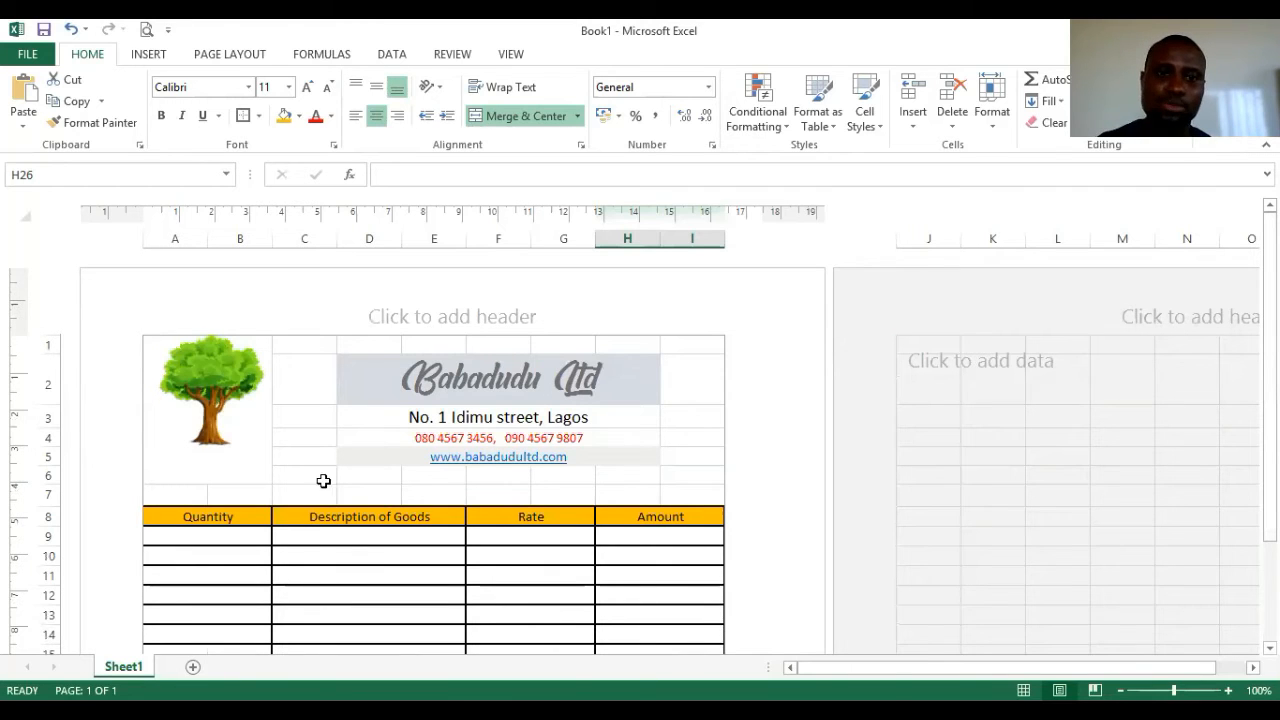
drag(297, 479, 389, 475)
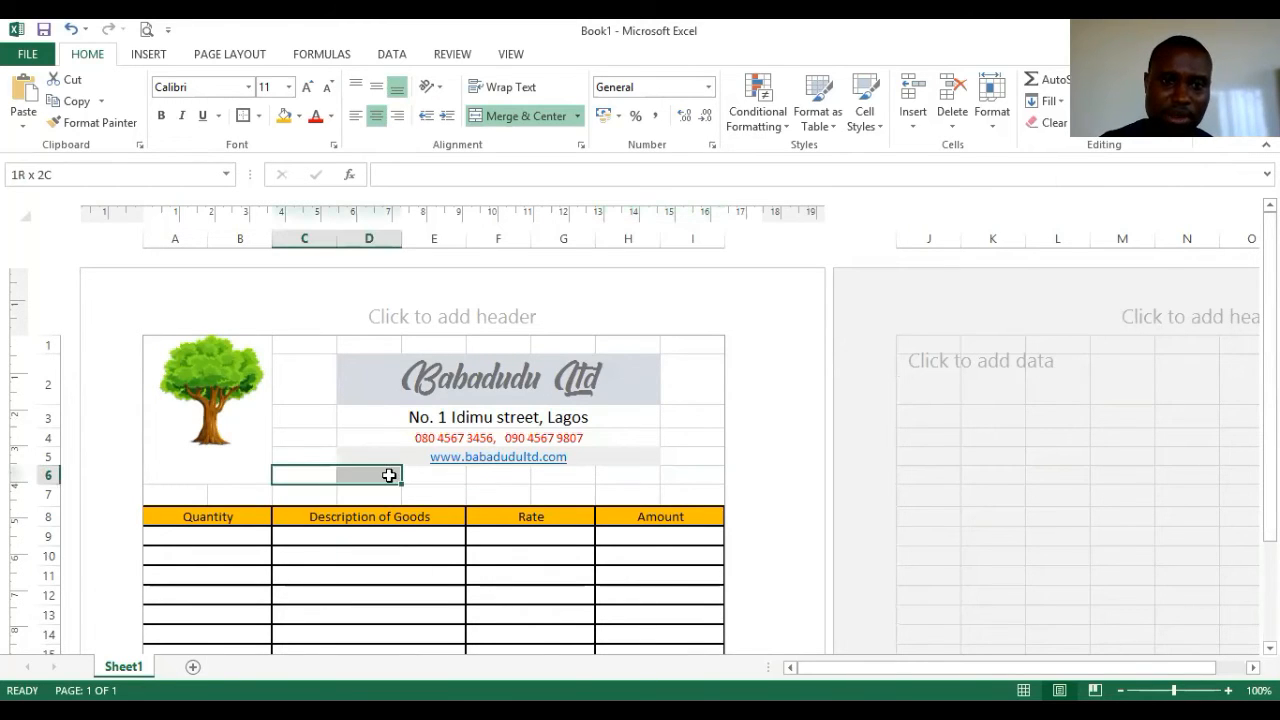
click(490, 116)
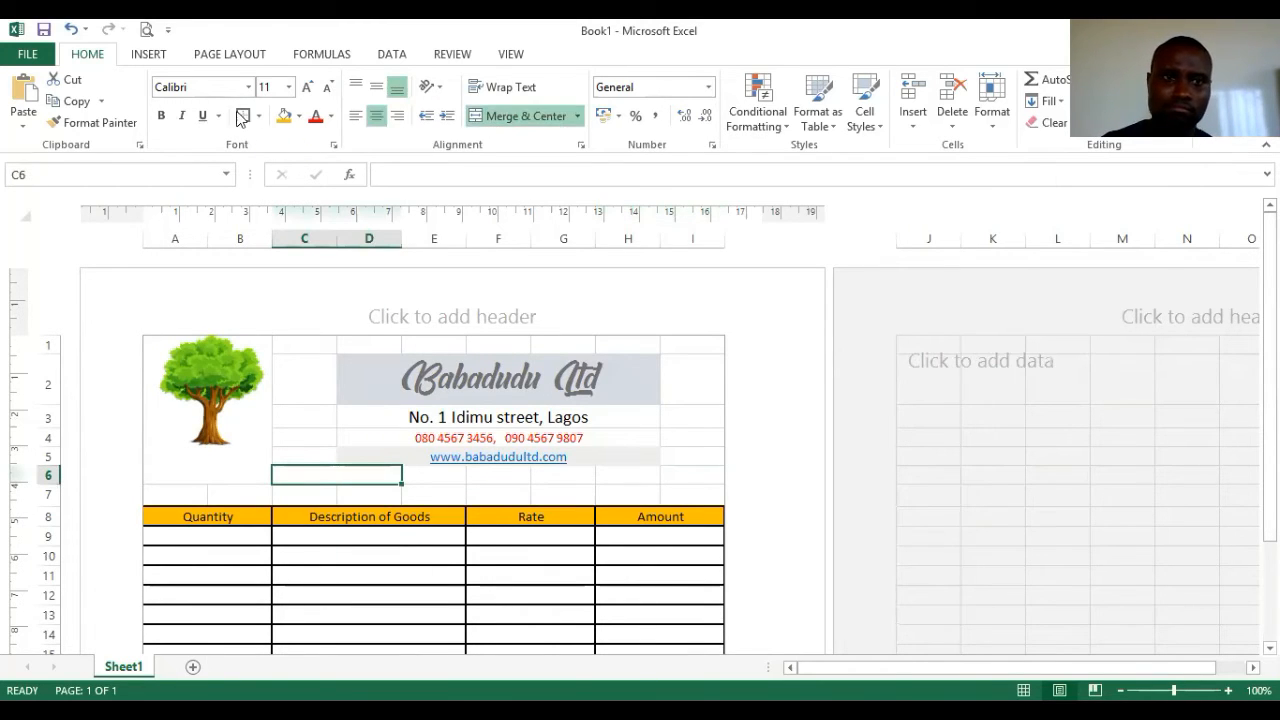
mouse_move(432, 475)
mouse_down()
mouse_move(631, 489)
mouse_move(680, 474)
mouse_up()
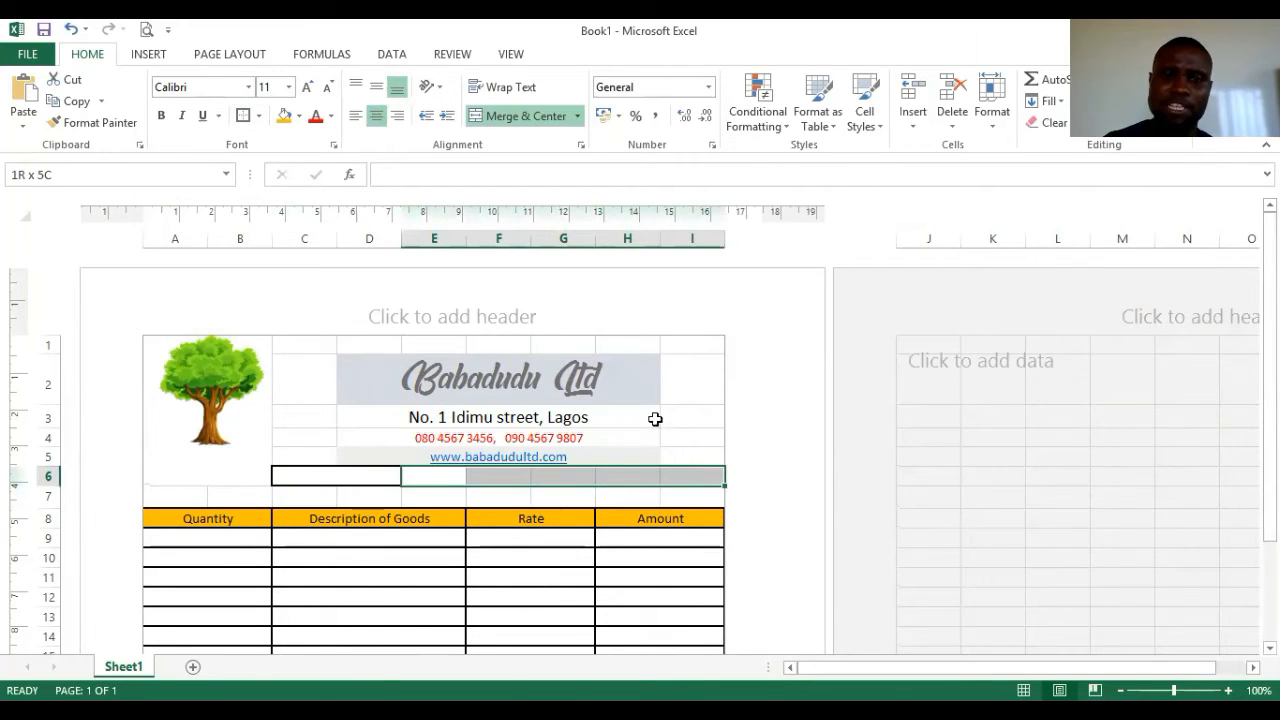
click(491, 116)
click(243, 116)
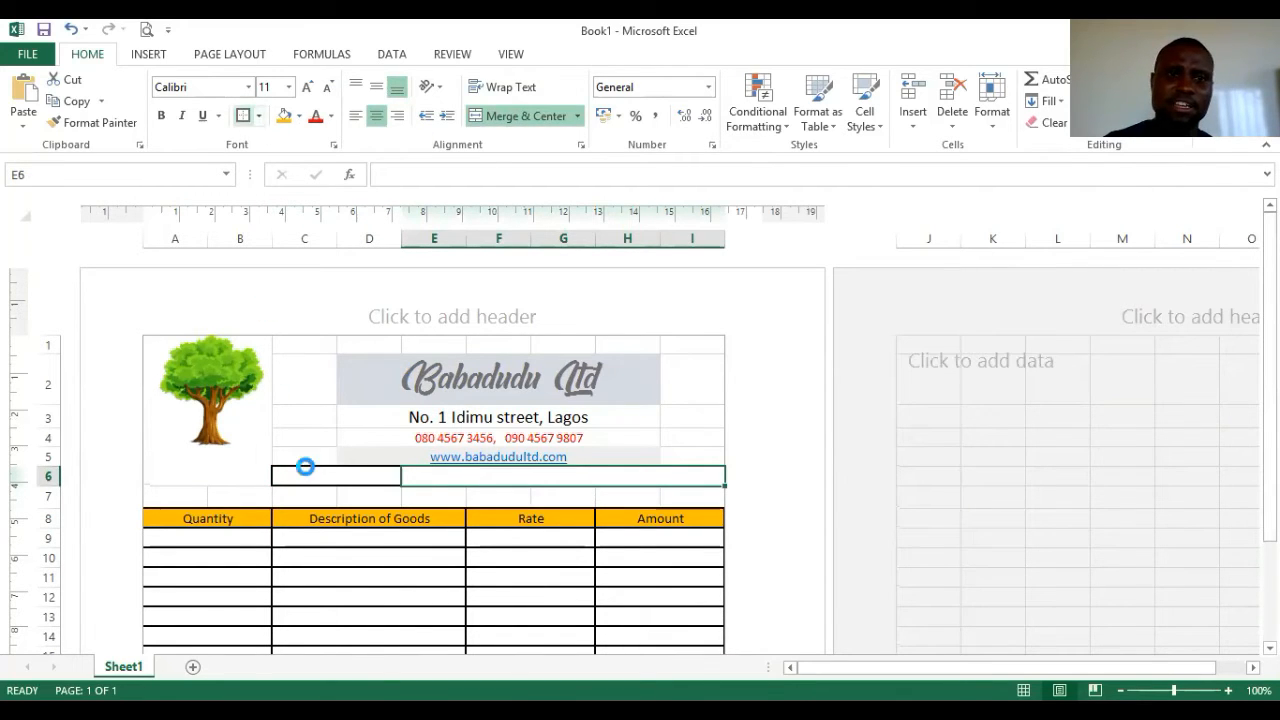
click(489, 499)
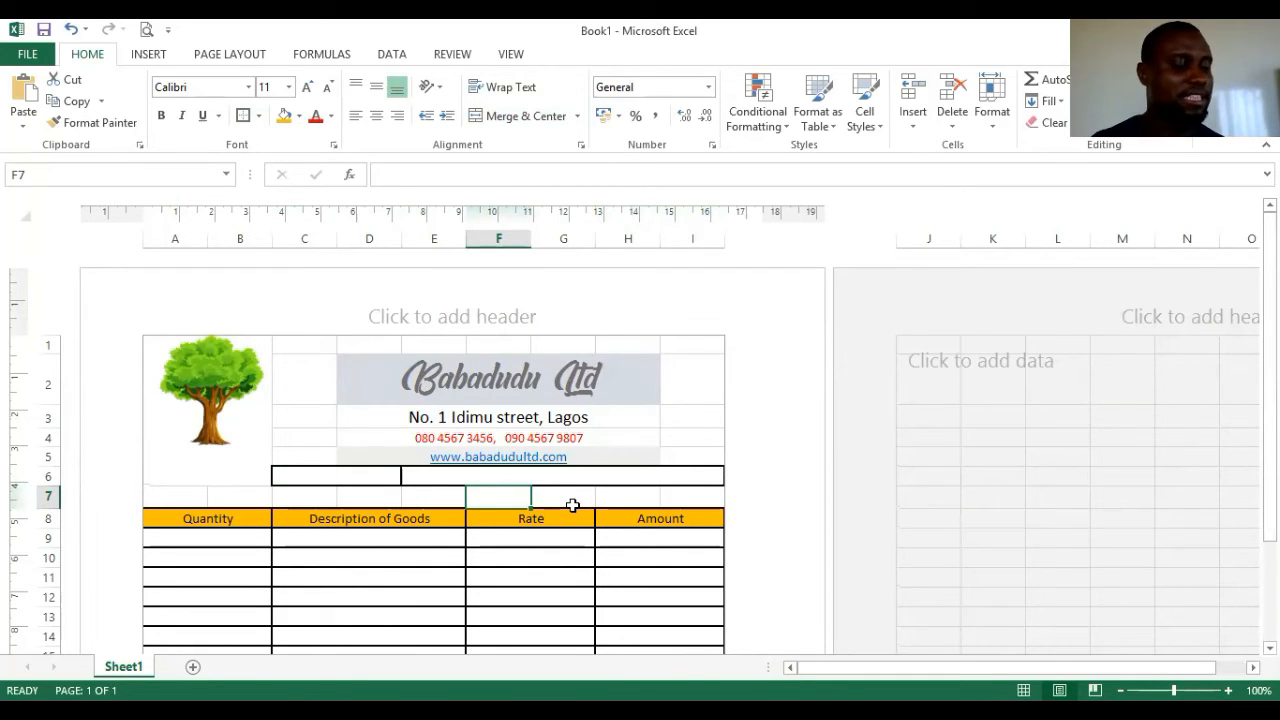
scroll(600, 569, down, 7)
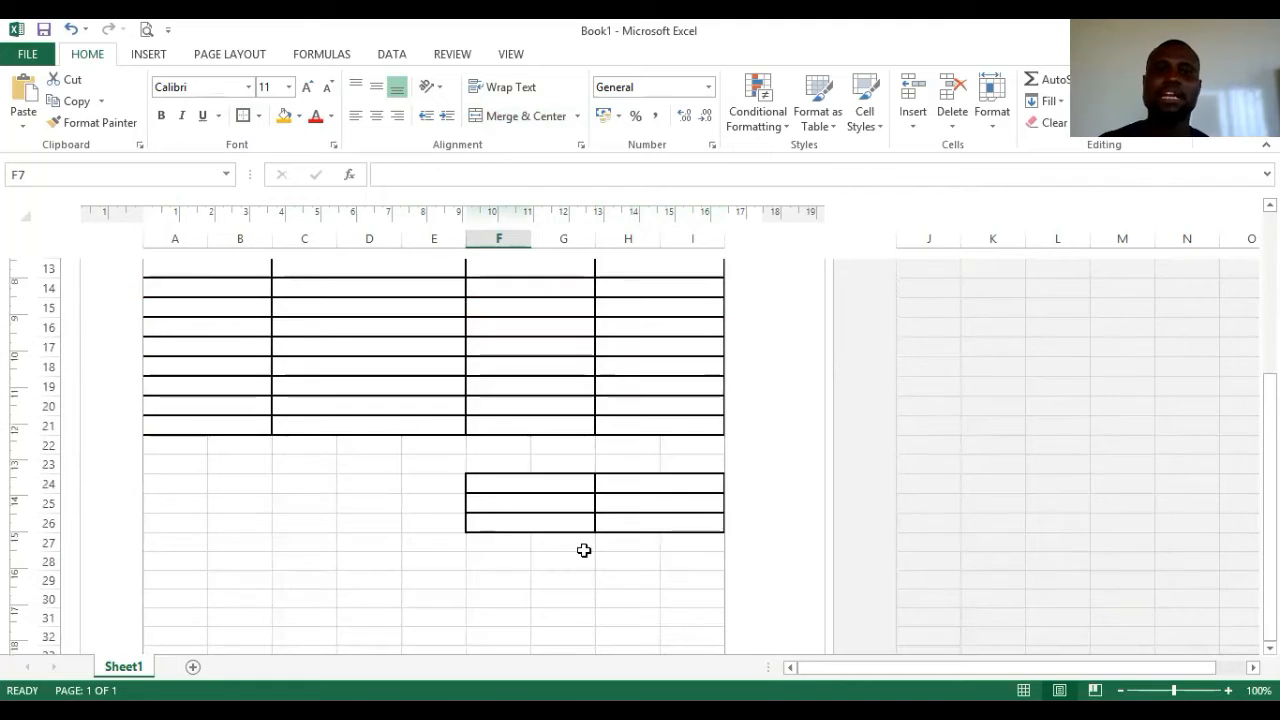
- Merge A28:I36 into a single blank block below the totals box
drag(175, 445, 676, 588)
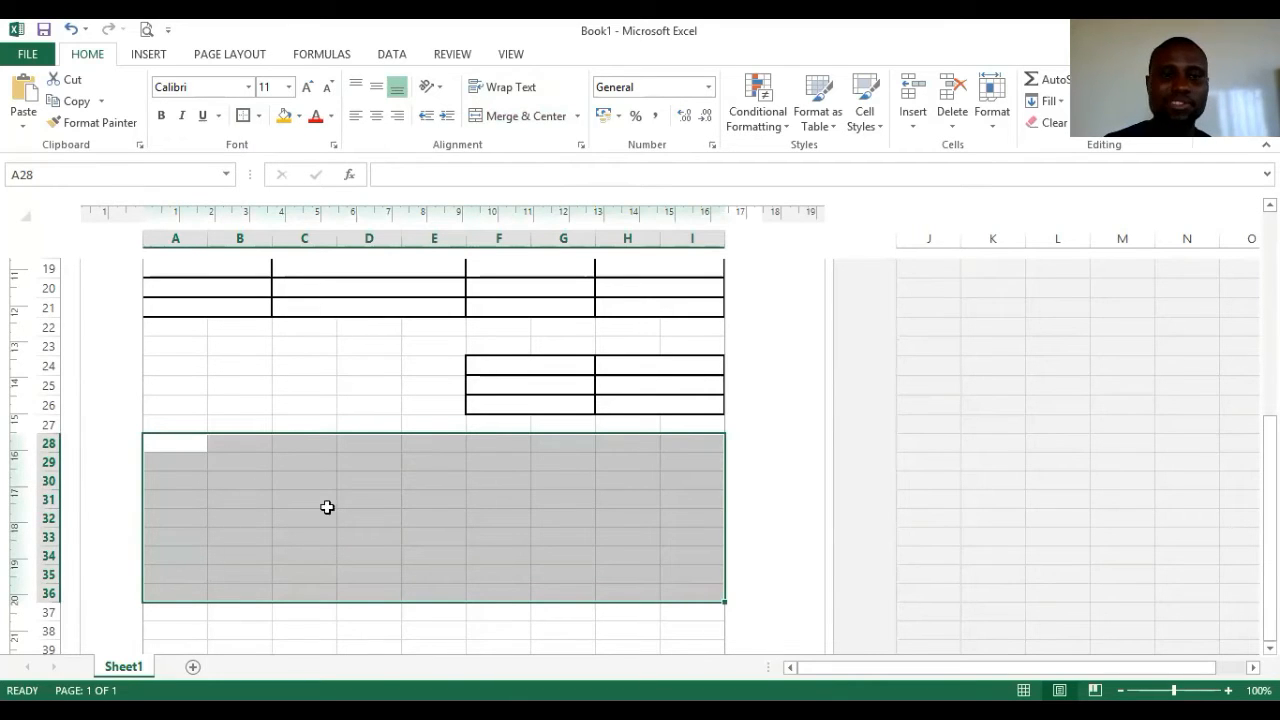
click(503, 118)
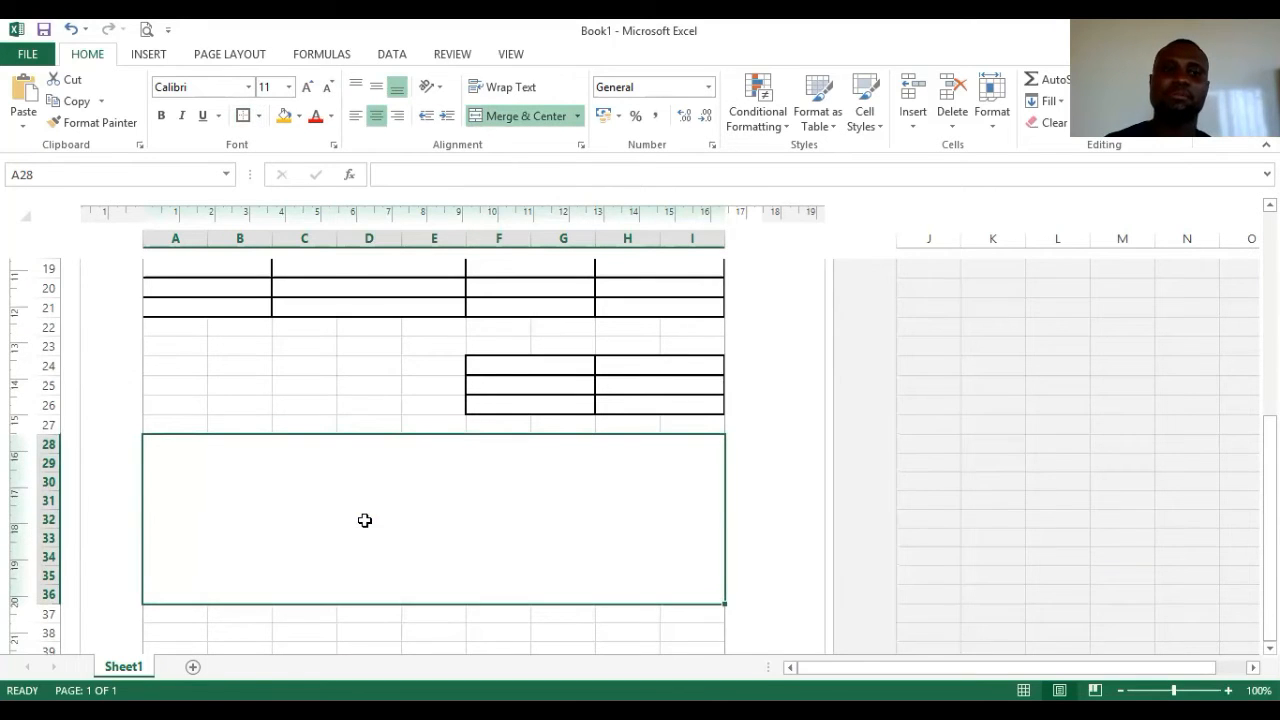
scroll(284, 289, down, 1)
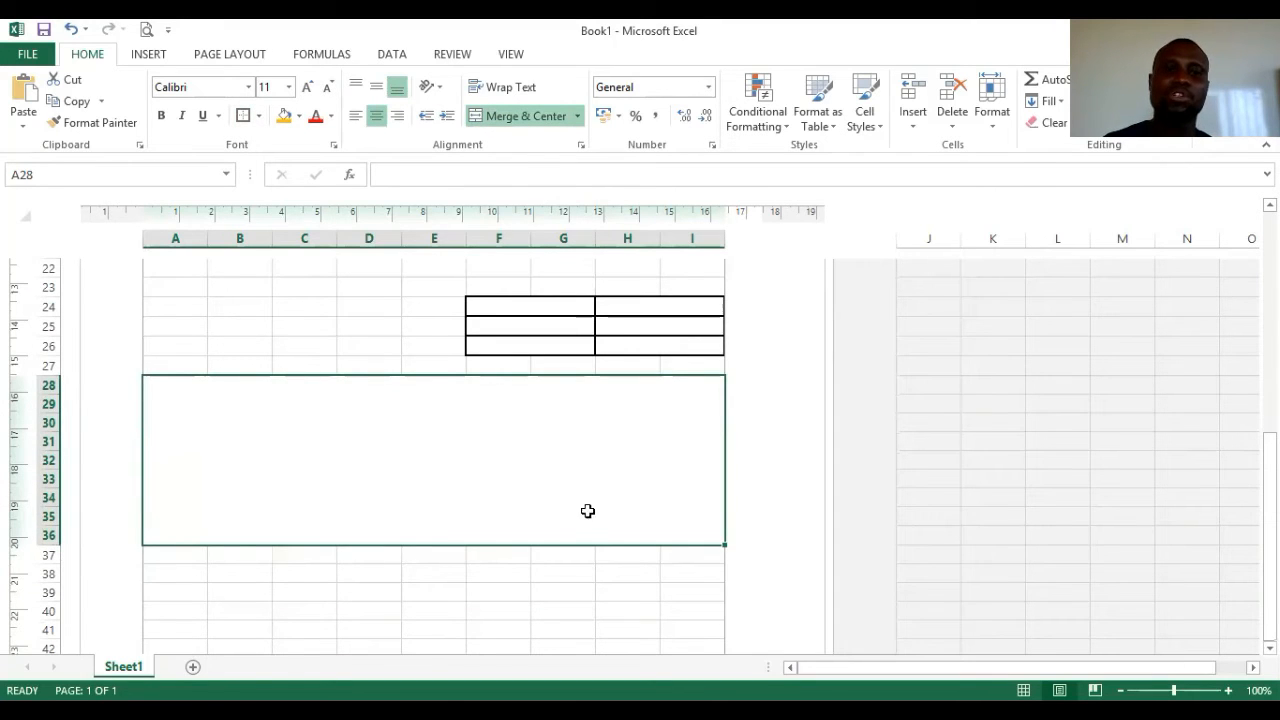
scroll(251, 537, down, 6)
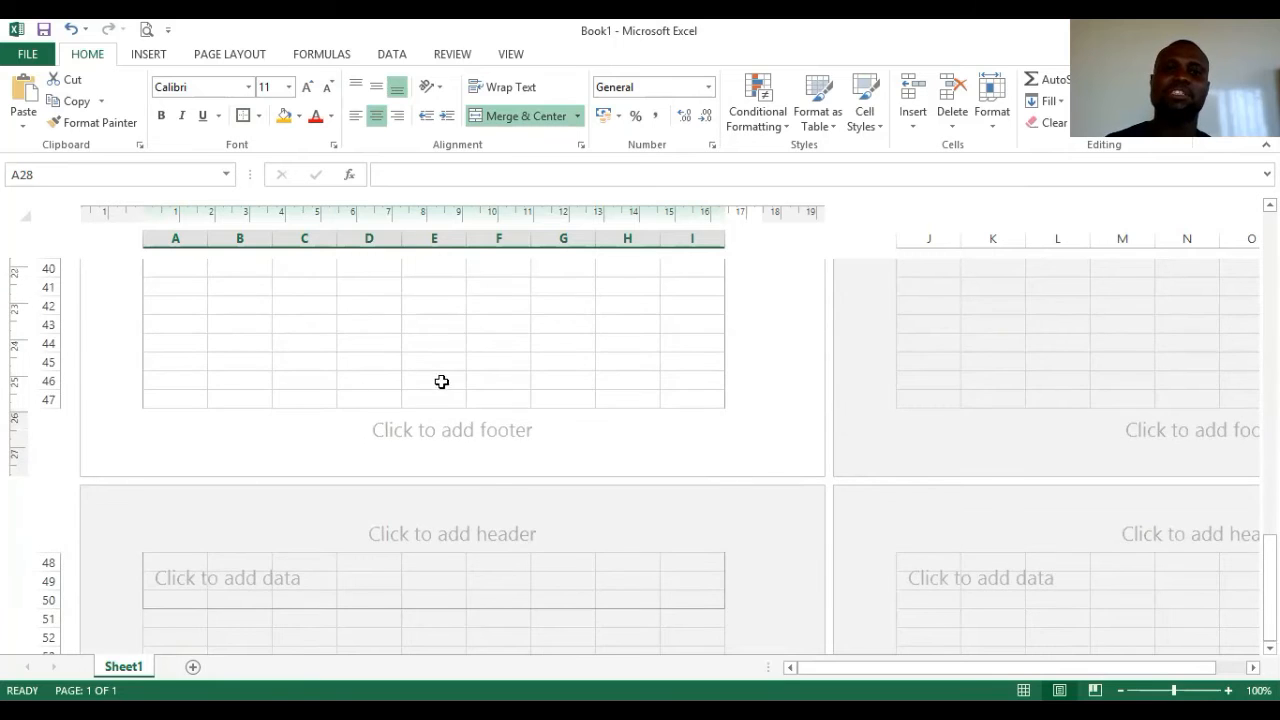
scroll(441, 381, up, 13)
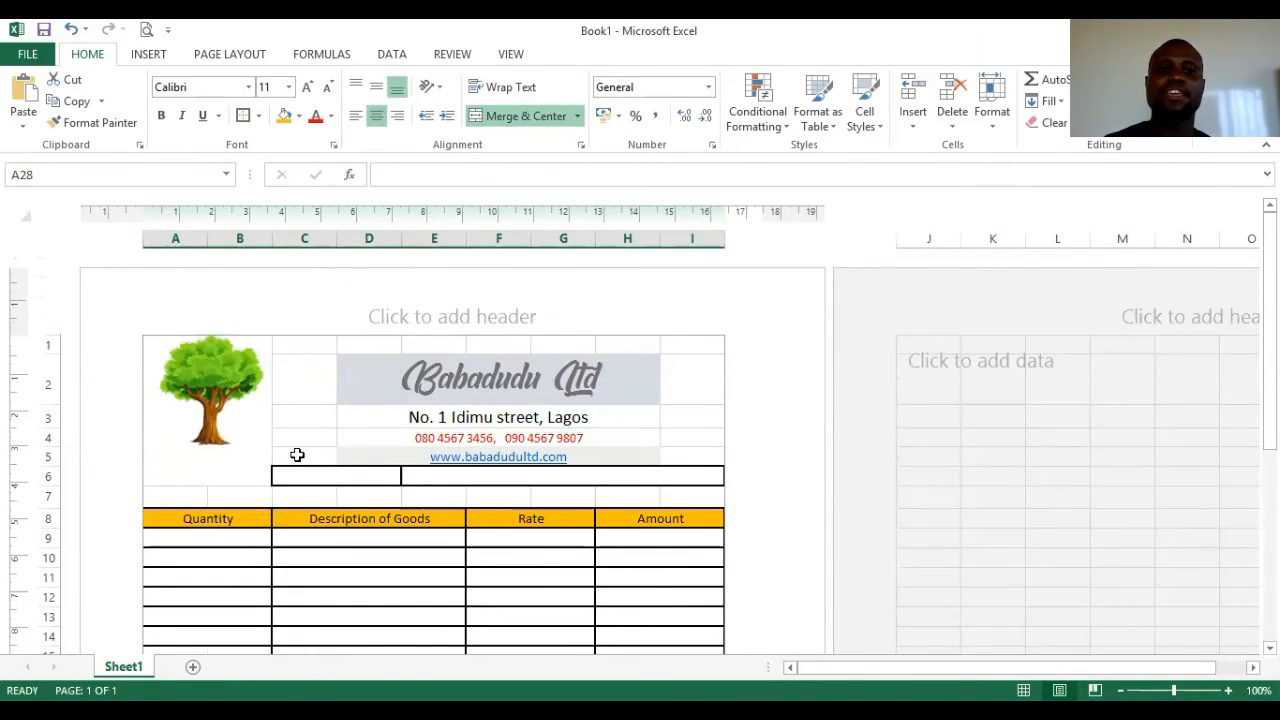
scroll(369, 403, down, 7)
scroll(383, 517, down, 3)
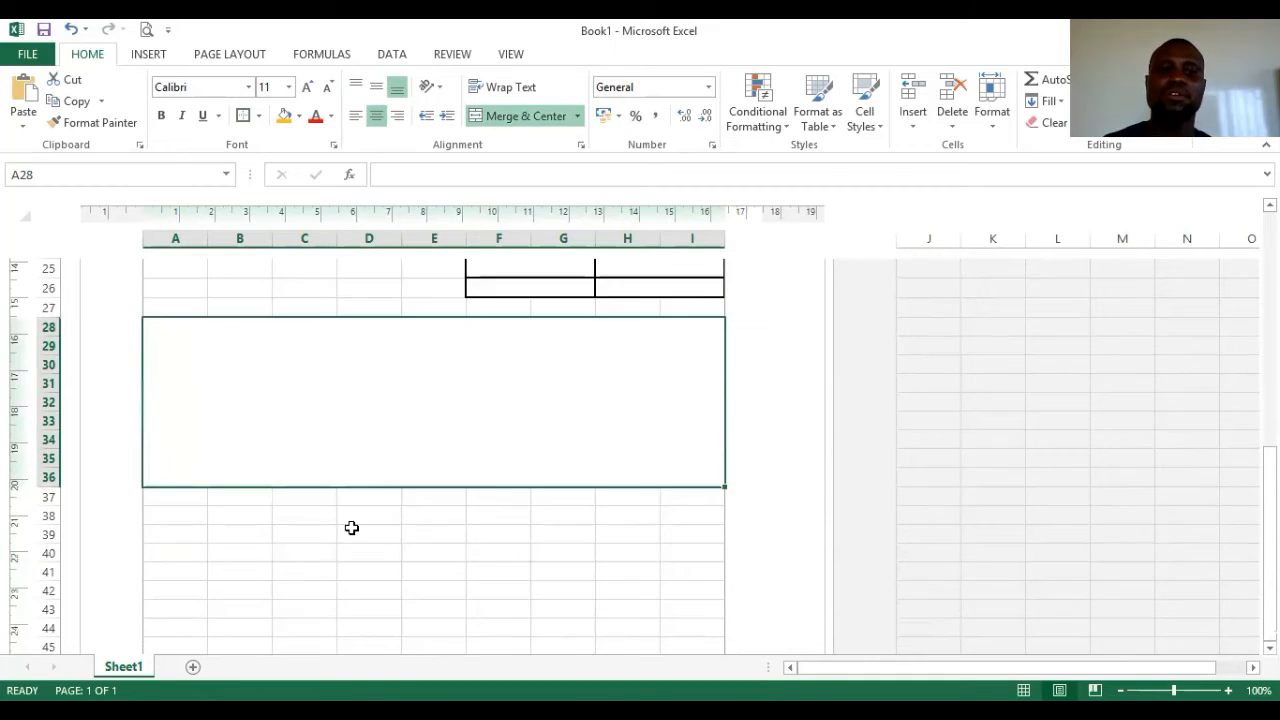
scroll(340, 500, down, 1)
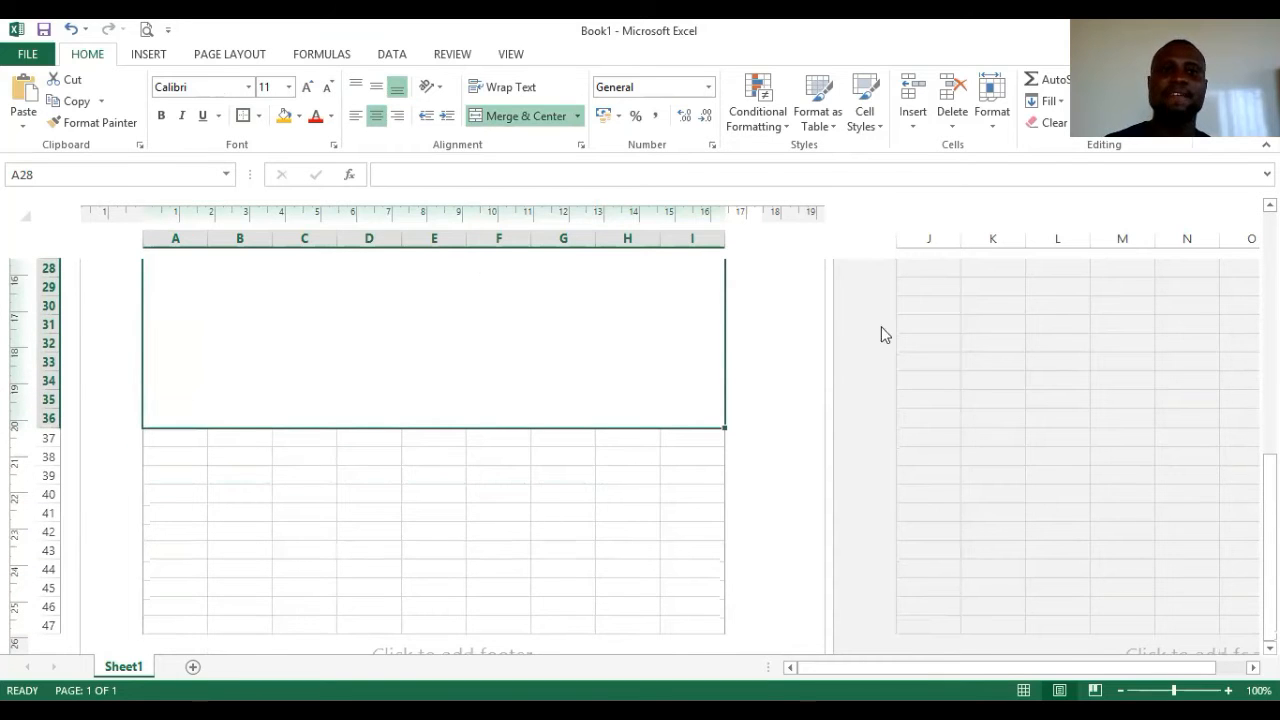
click(149, 54)
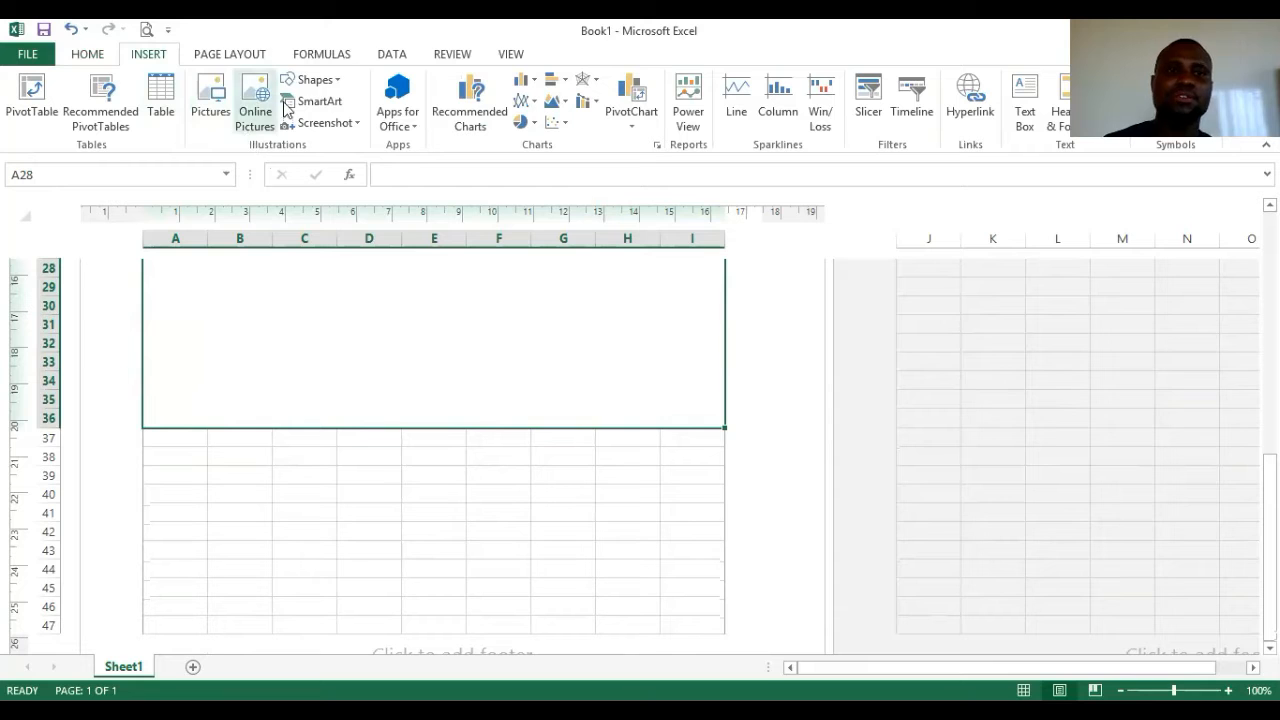
- Draw a horizontal line in the A28:I36 block, style it dark and thick, and drop it above row 37
click(313, 79)
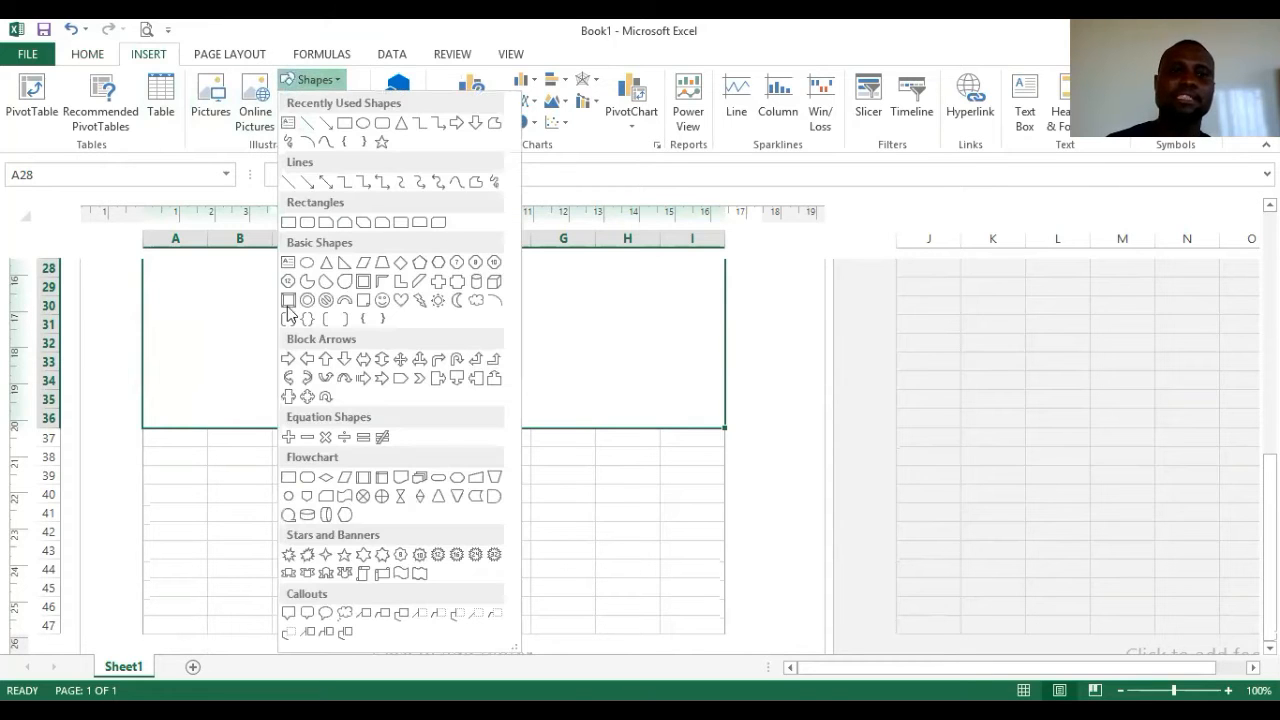
drag(176, 390, 351, 391)
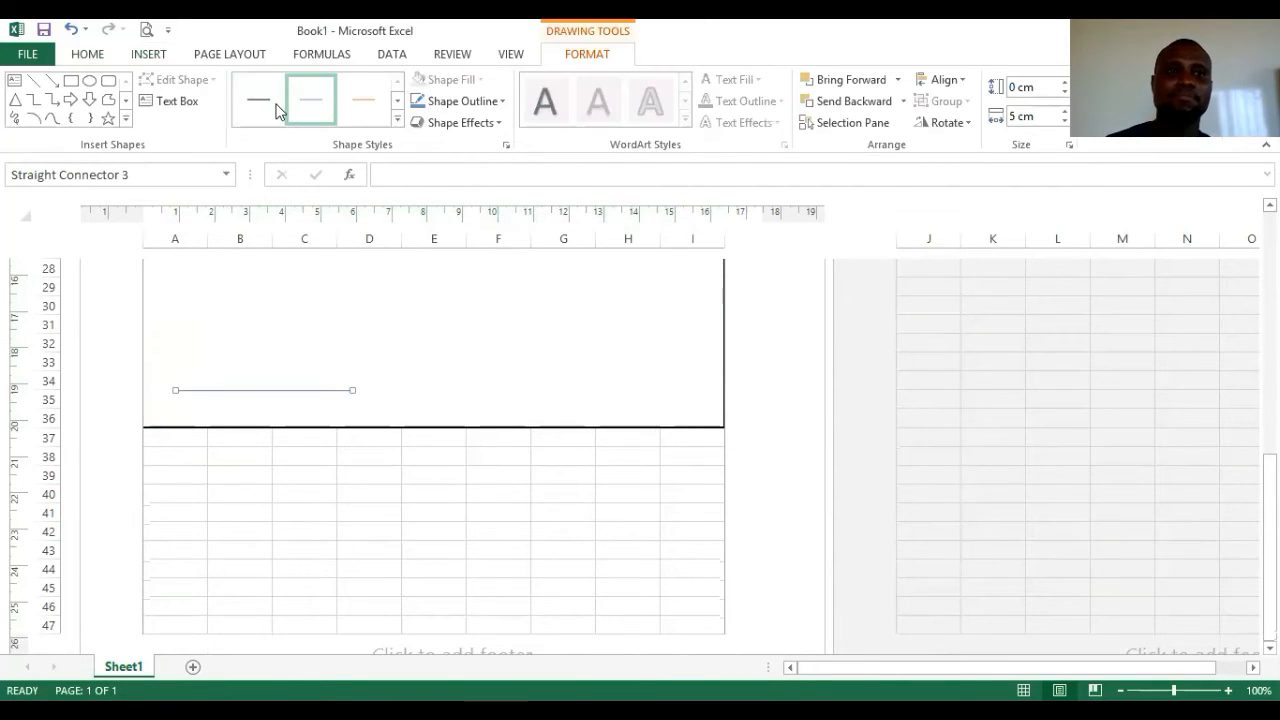
click(398, 121)
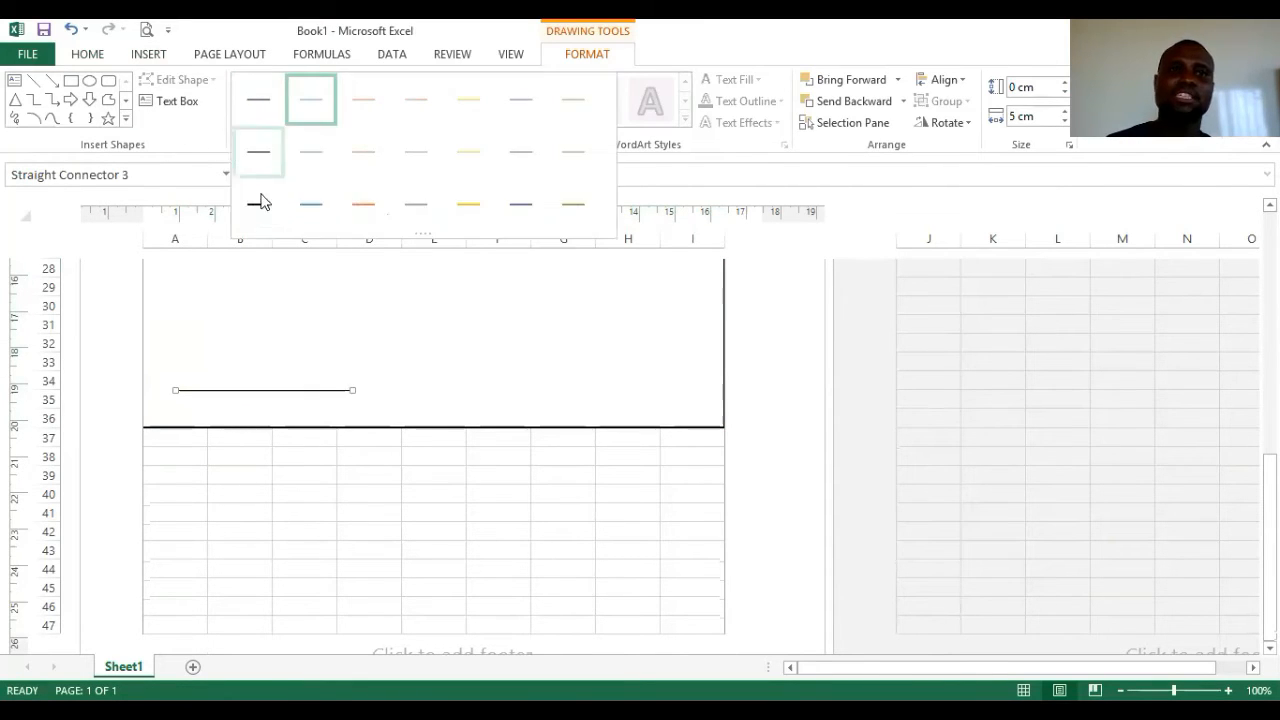
click(424, 368)
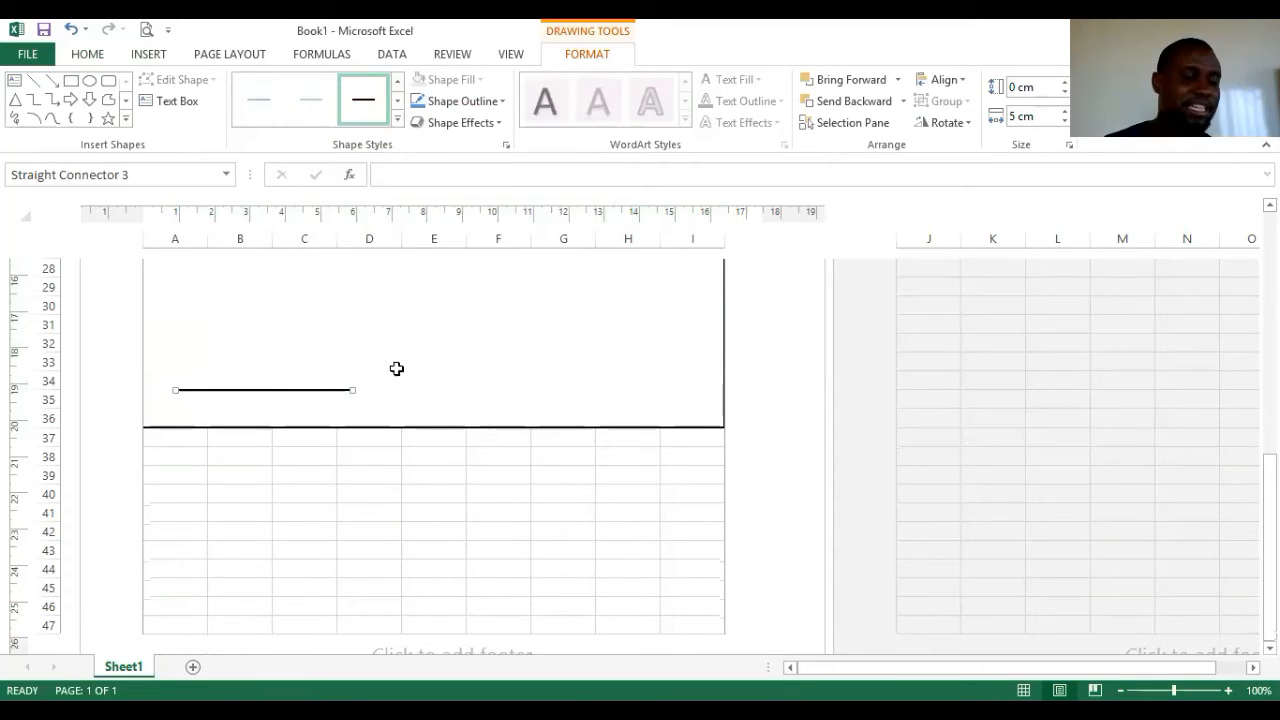
click(246, 402)
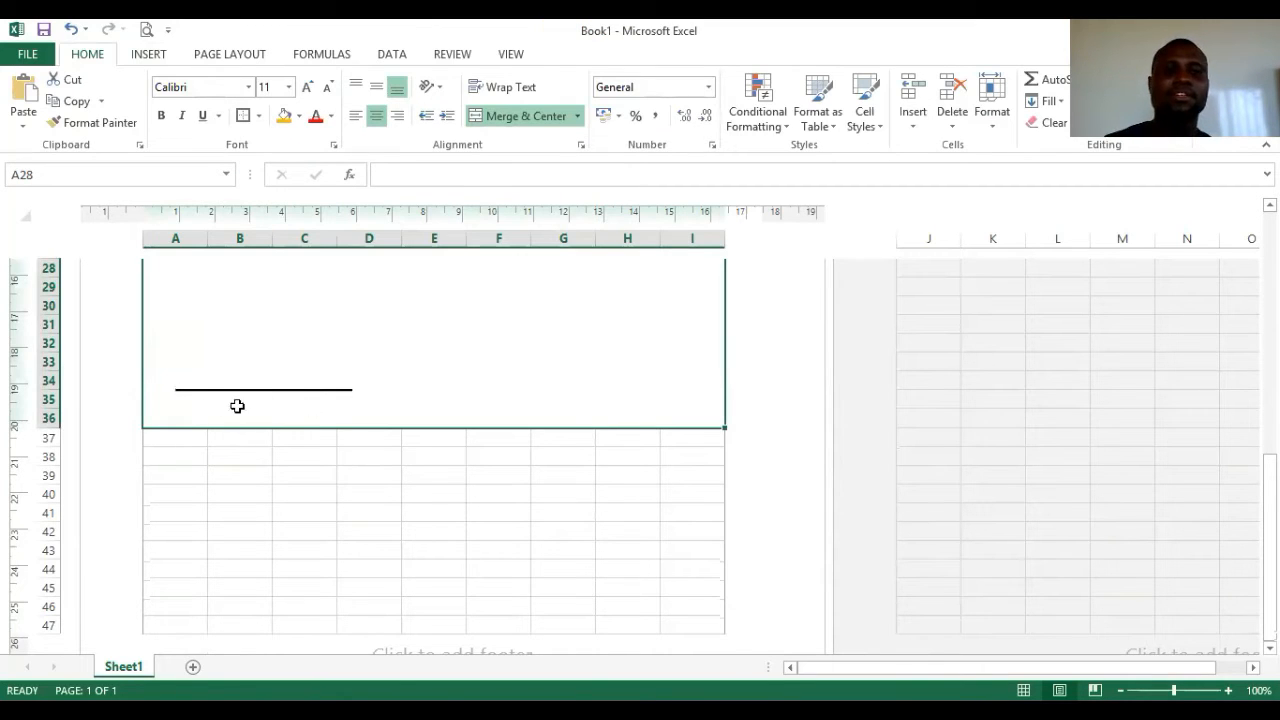
drag(274, 393, 262, 421)
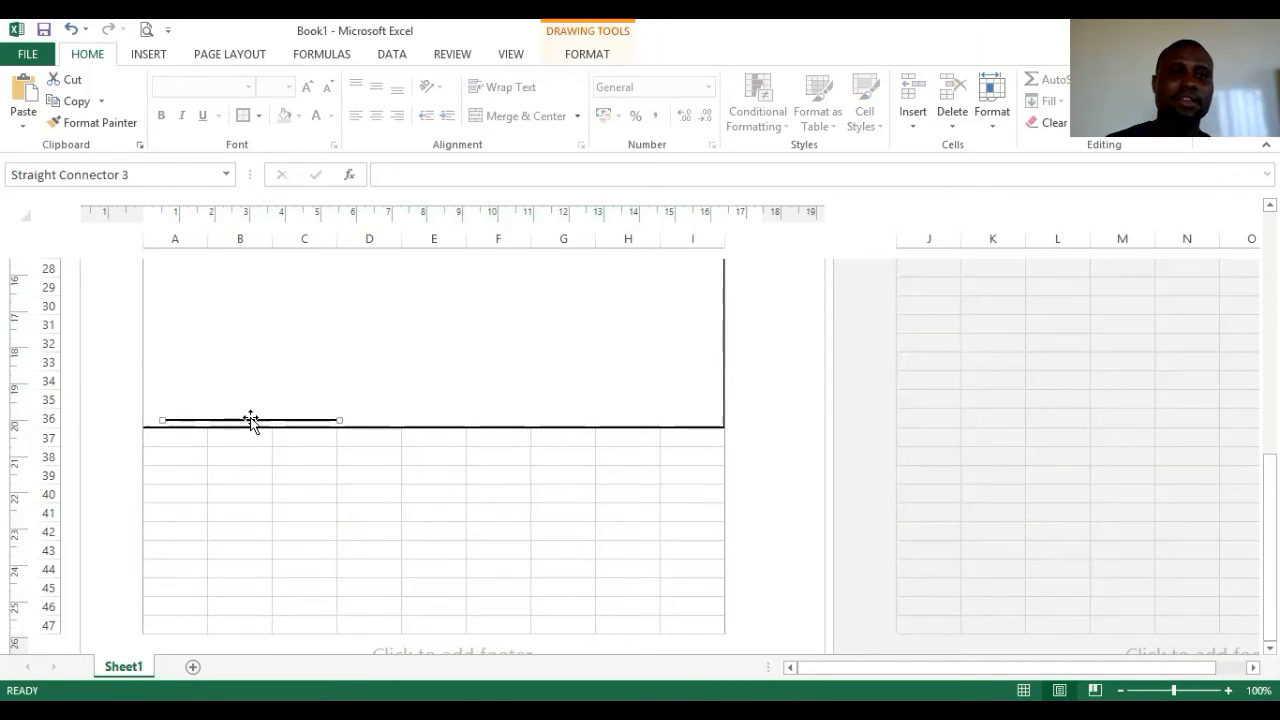
- Duplicate the signature line under columns G–I and outline cells A37:C37
key(ctrl+d)
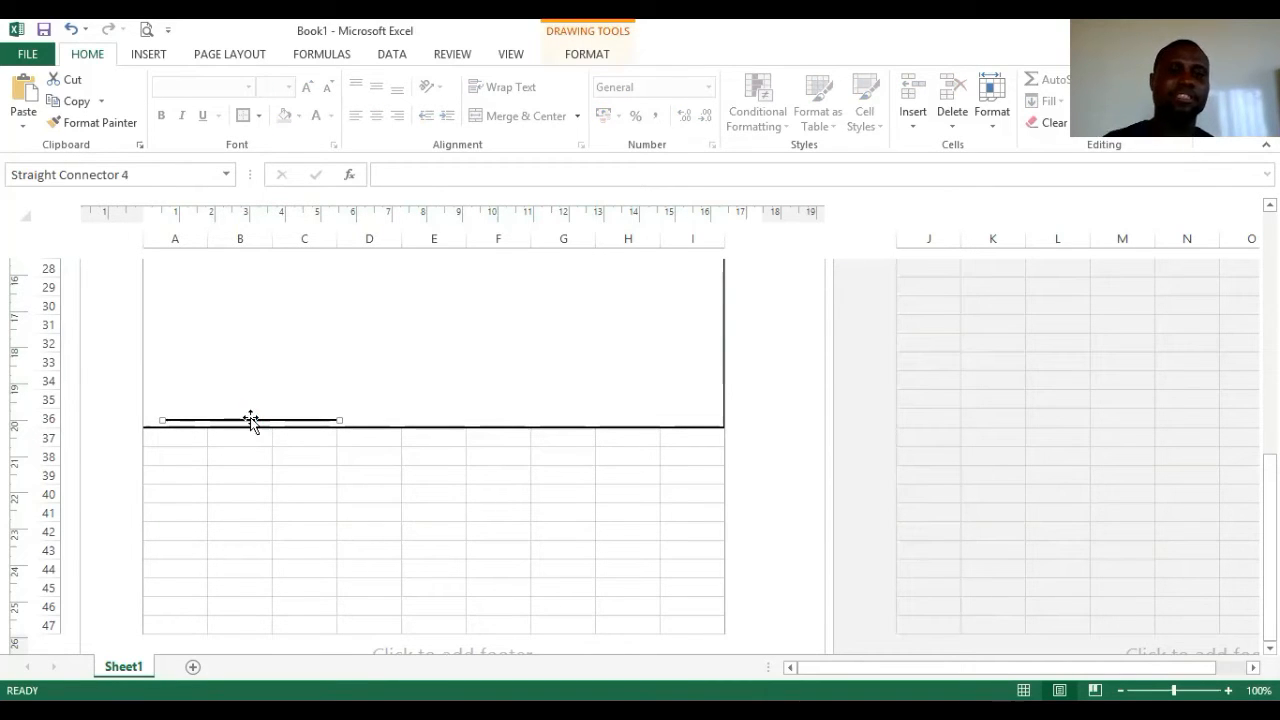
drag(275, 437, 629, 420)
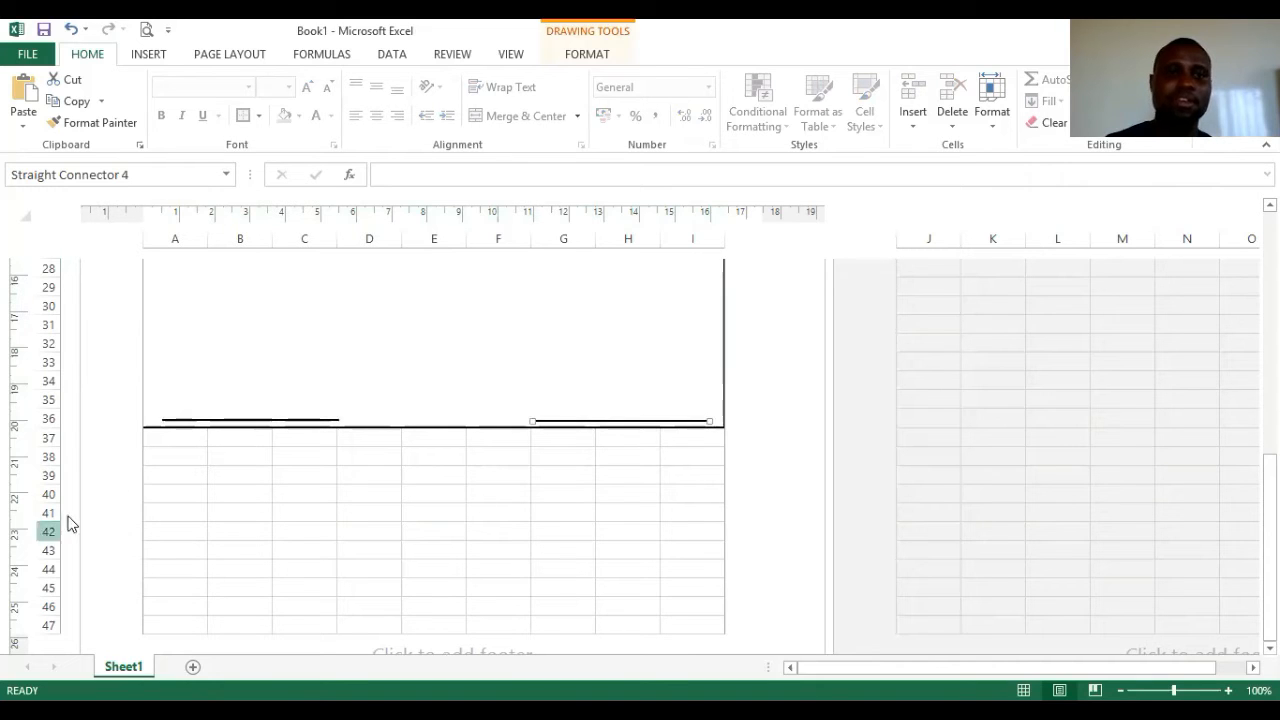
drag(183, 440, 320, 437)
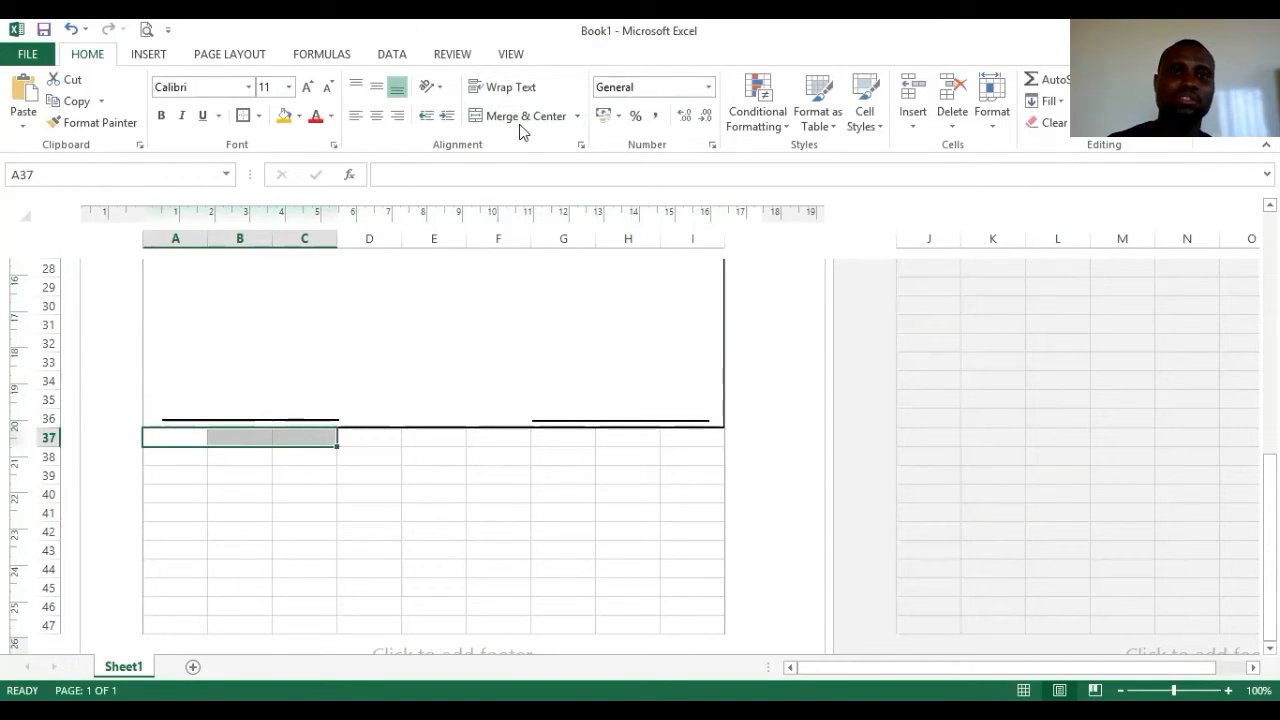
click(241, 121)
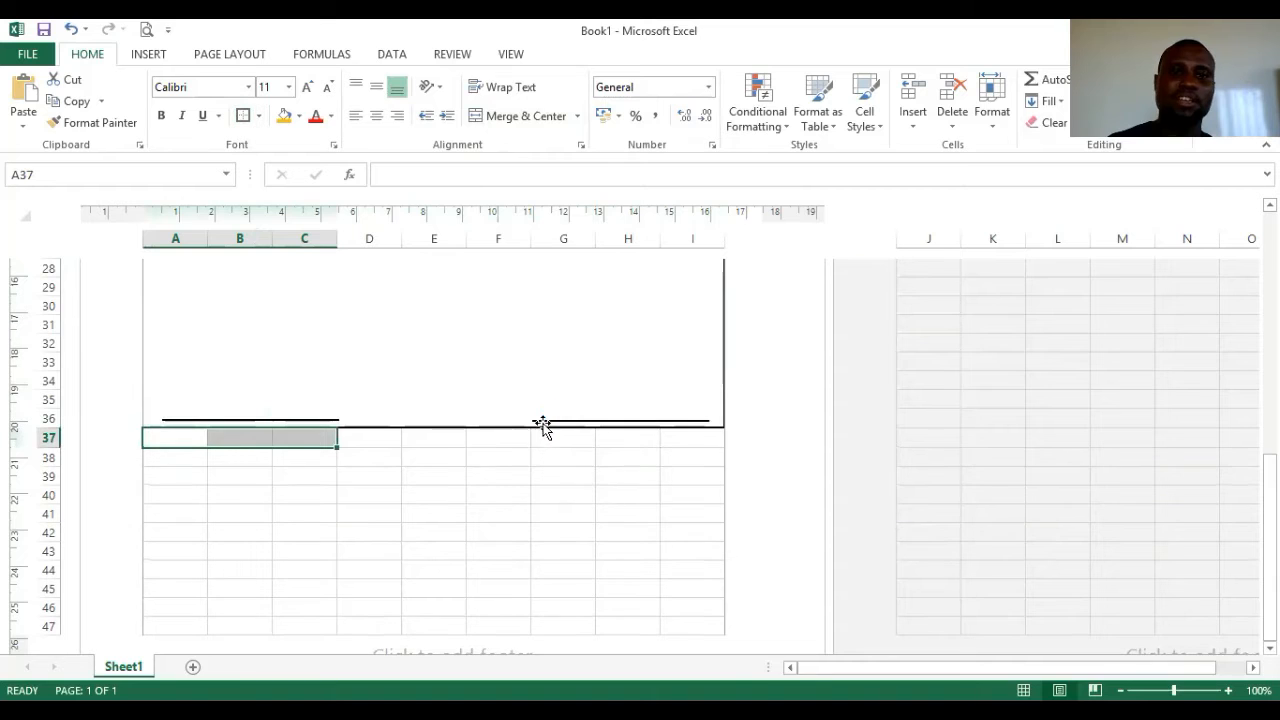
drag(552, 434, 689, 437)
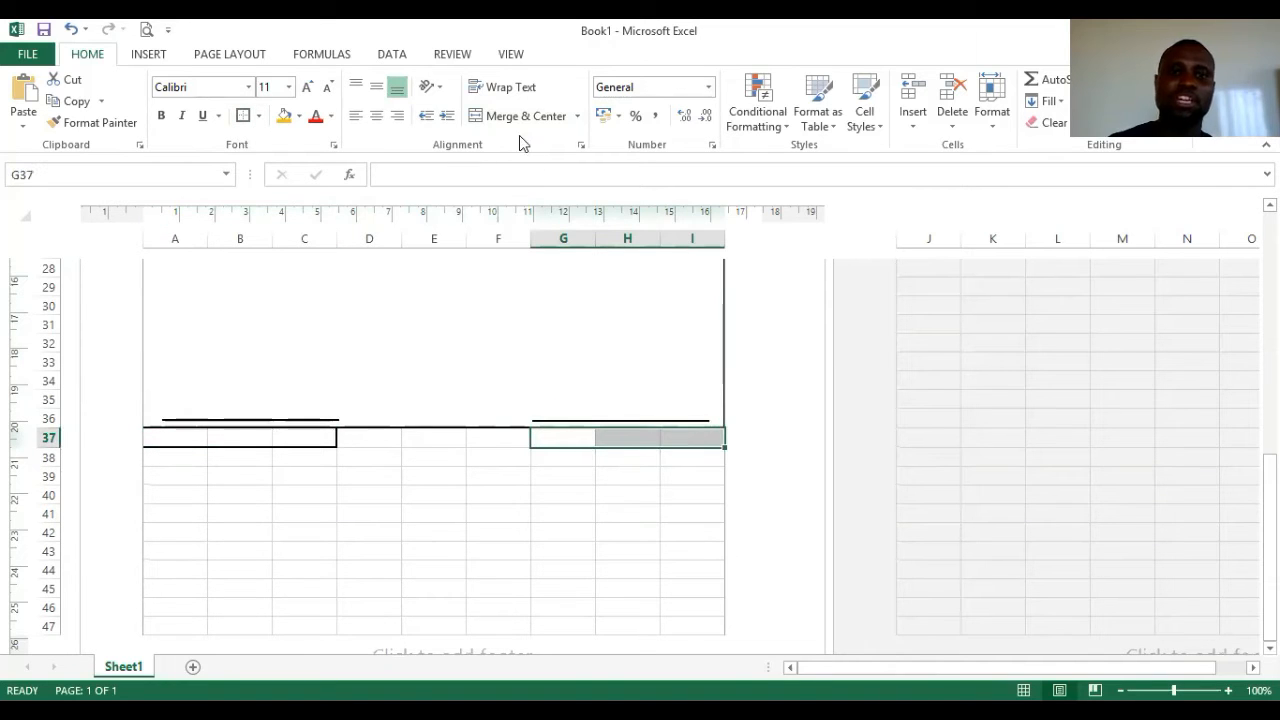
- Merge A37:C37 and label it 'Customer Signature', fixing the capitalisation typo
click(228, 438)
drag(185, 438, 286, 437)
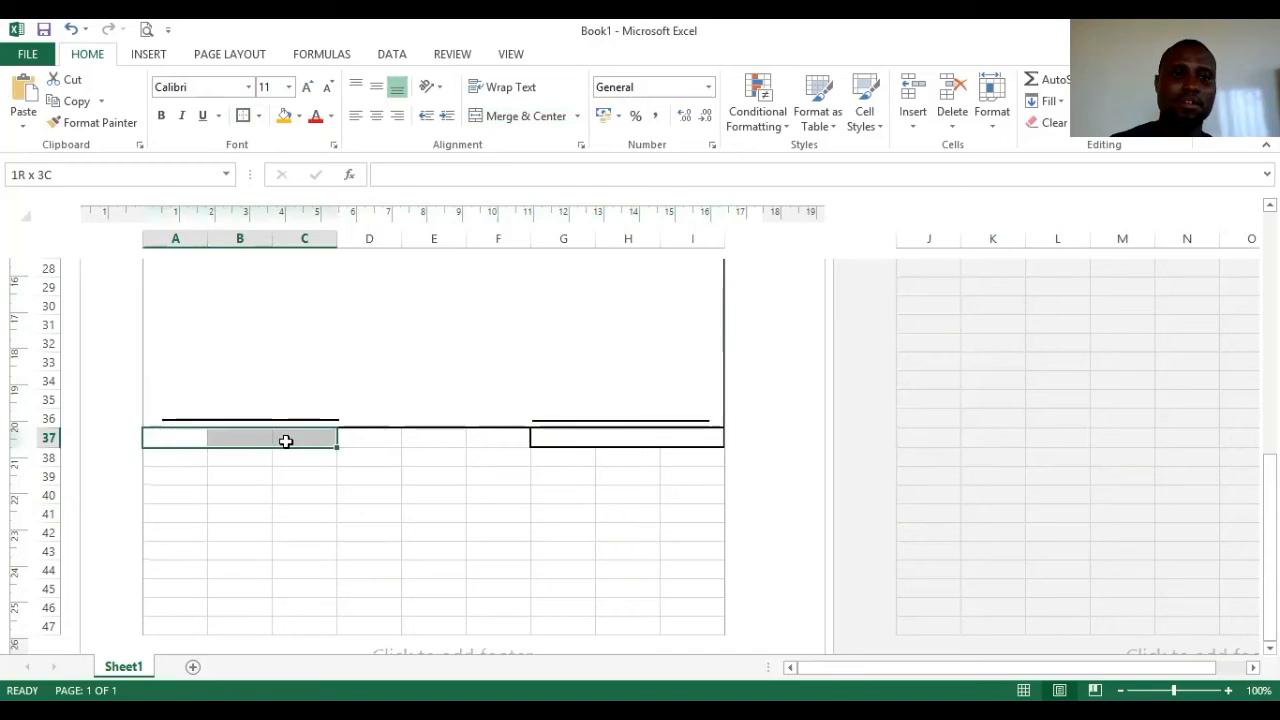
click(515, 116)
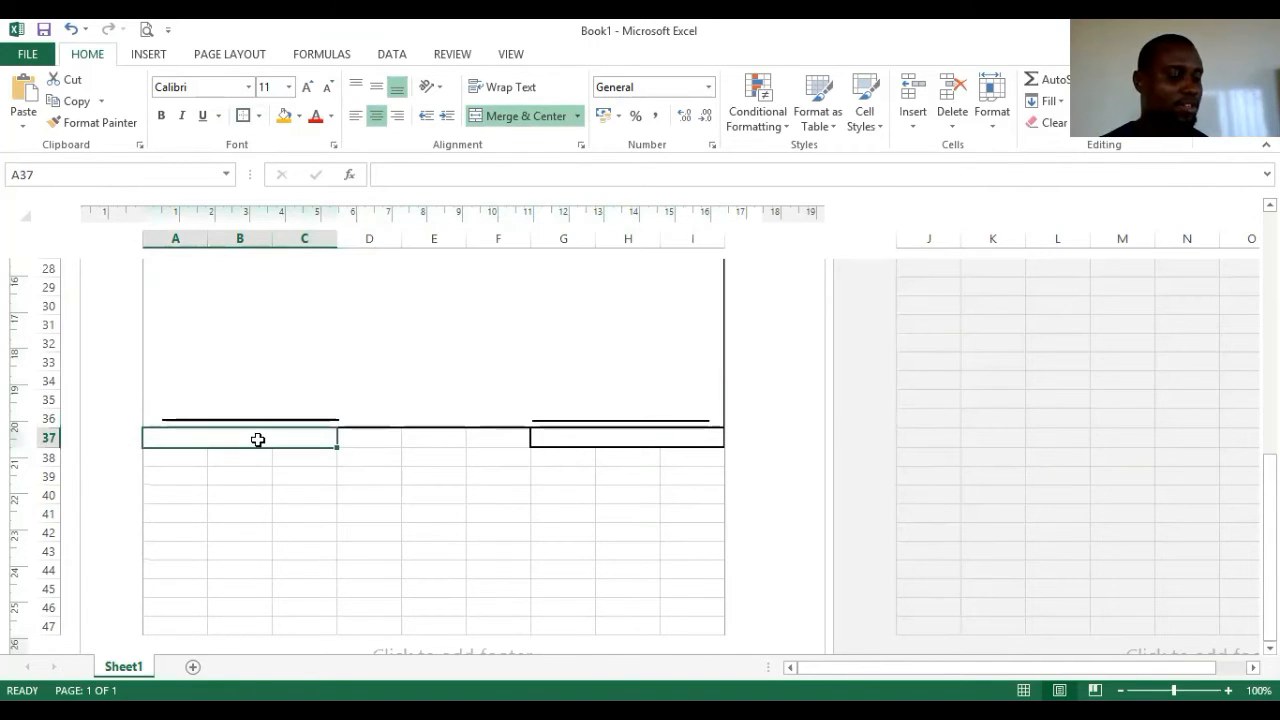
text(C)
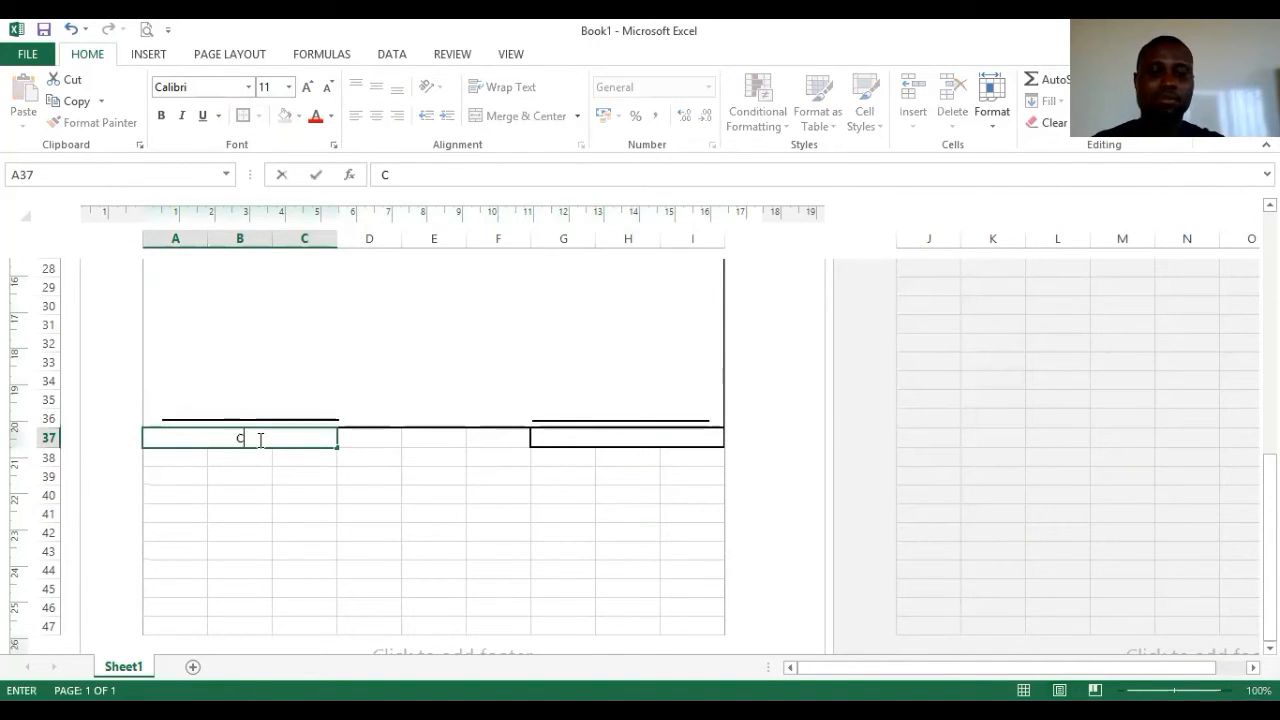
text(ustomer)
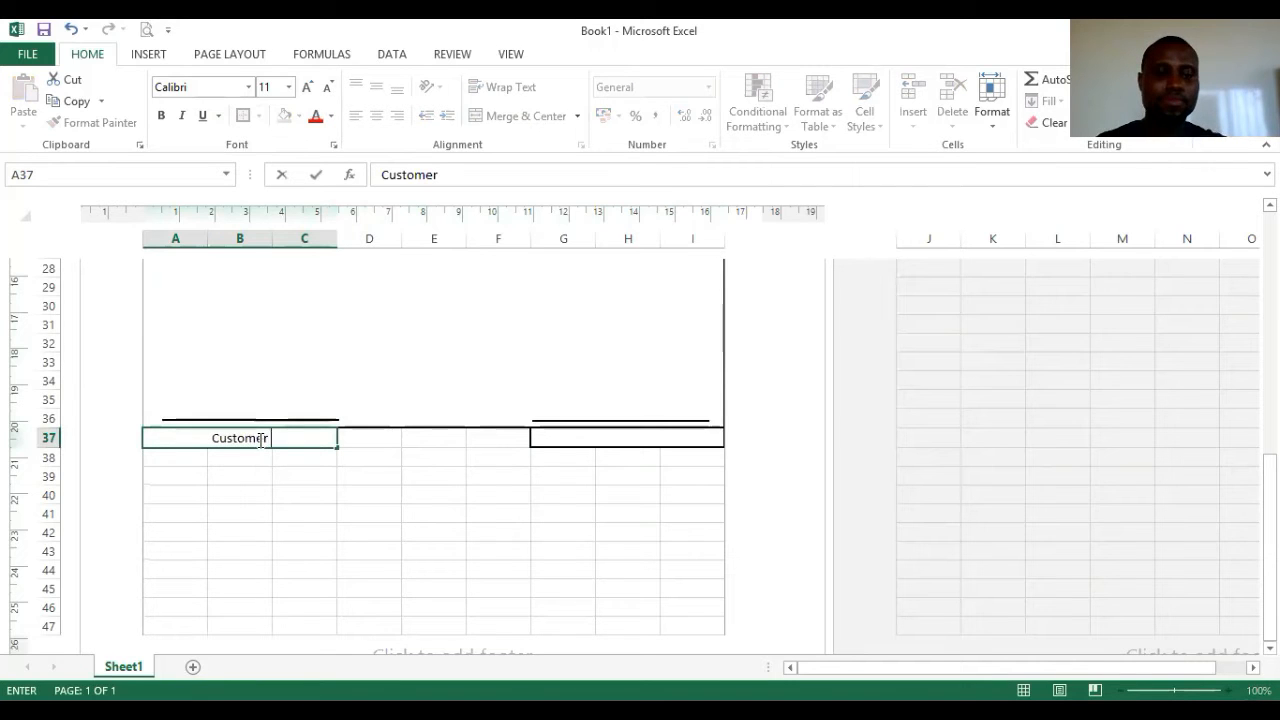
text( SIgn)
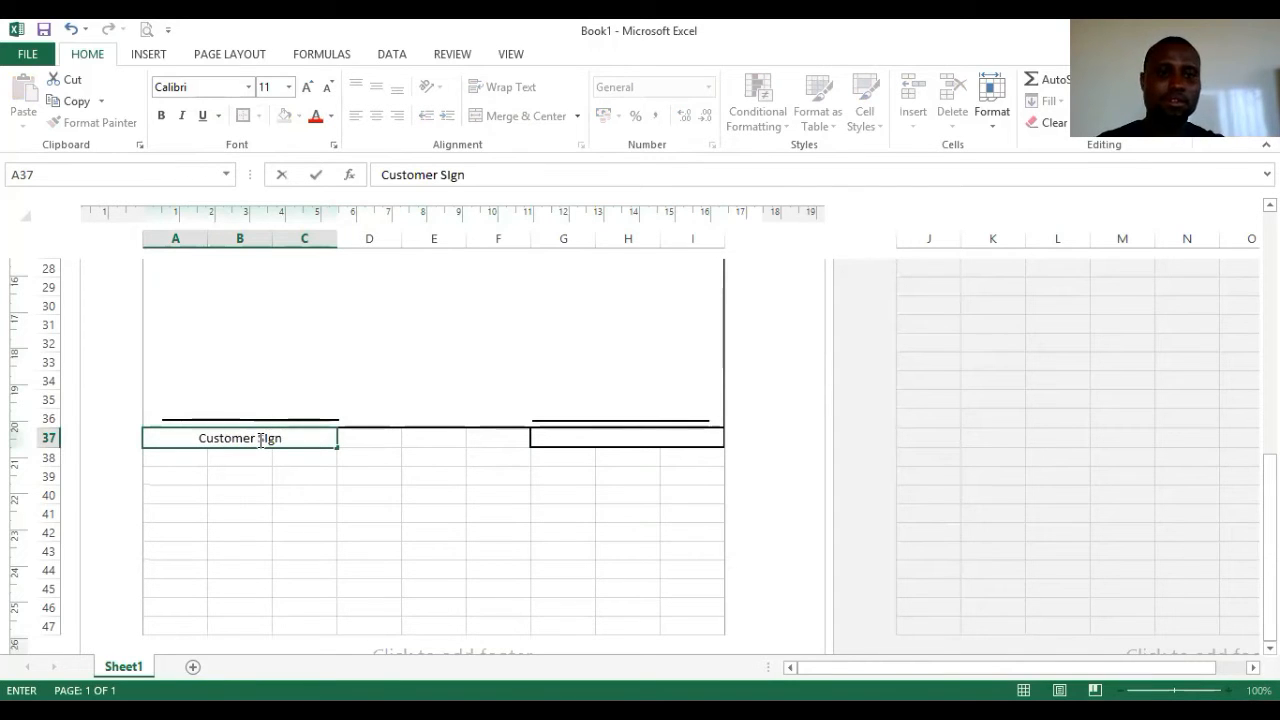
text(ature)
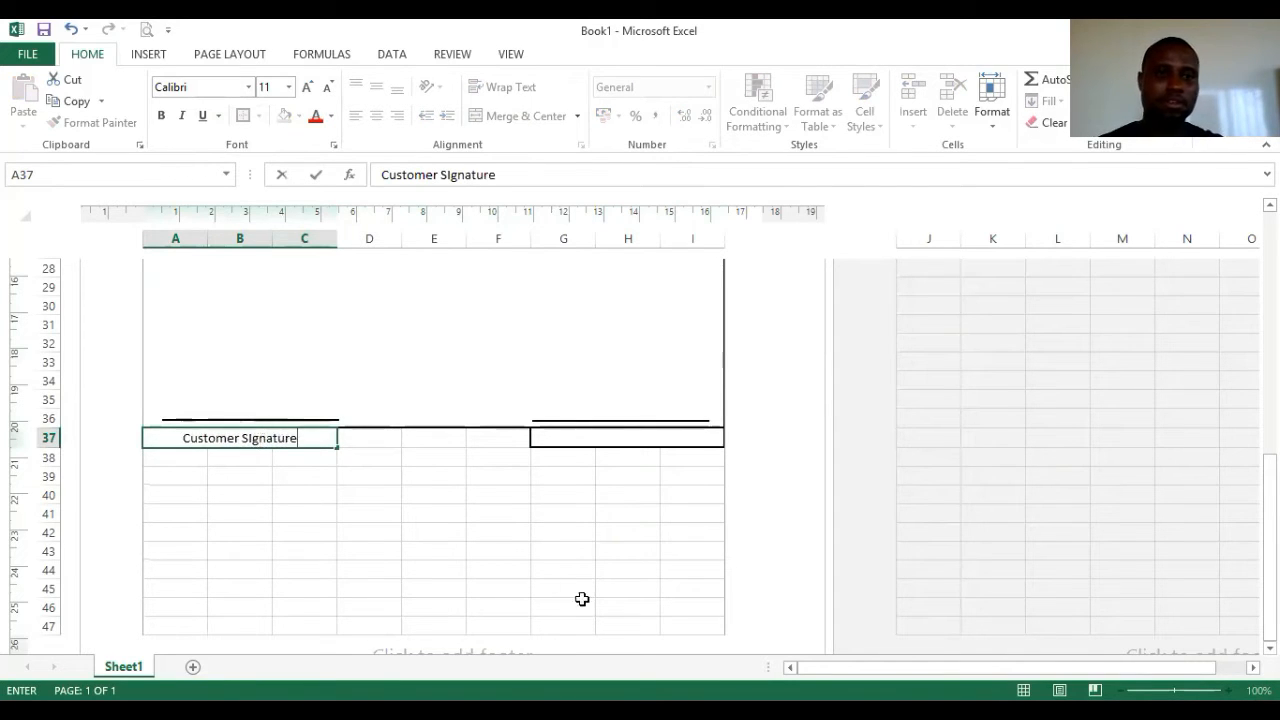
click(450, 175)
key(BackSpace)
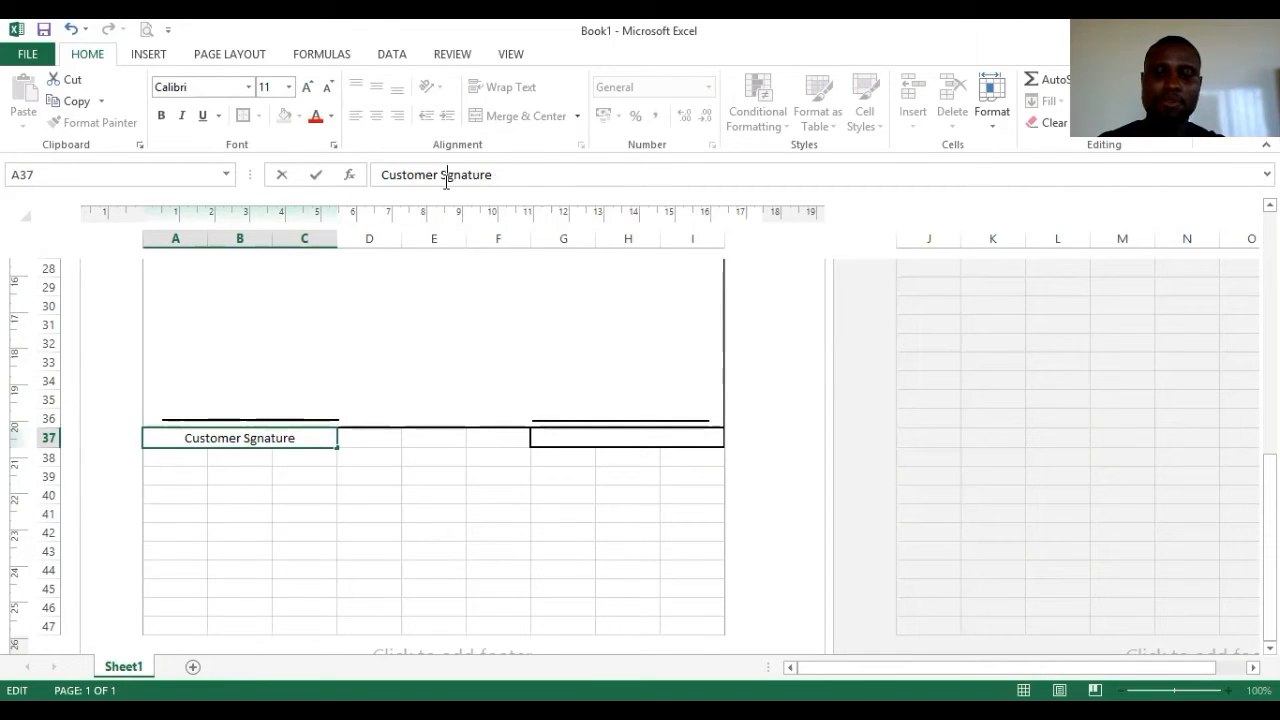
text(i)
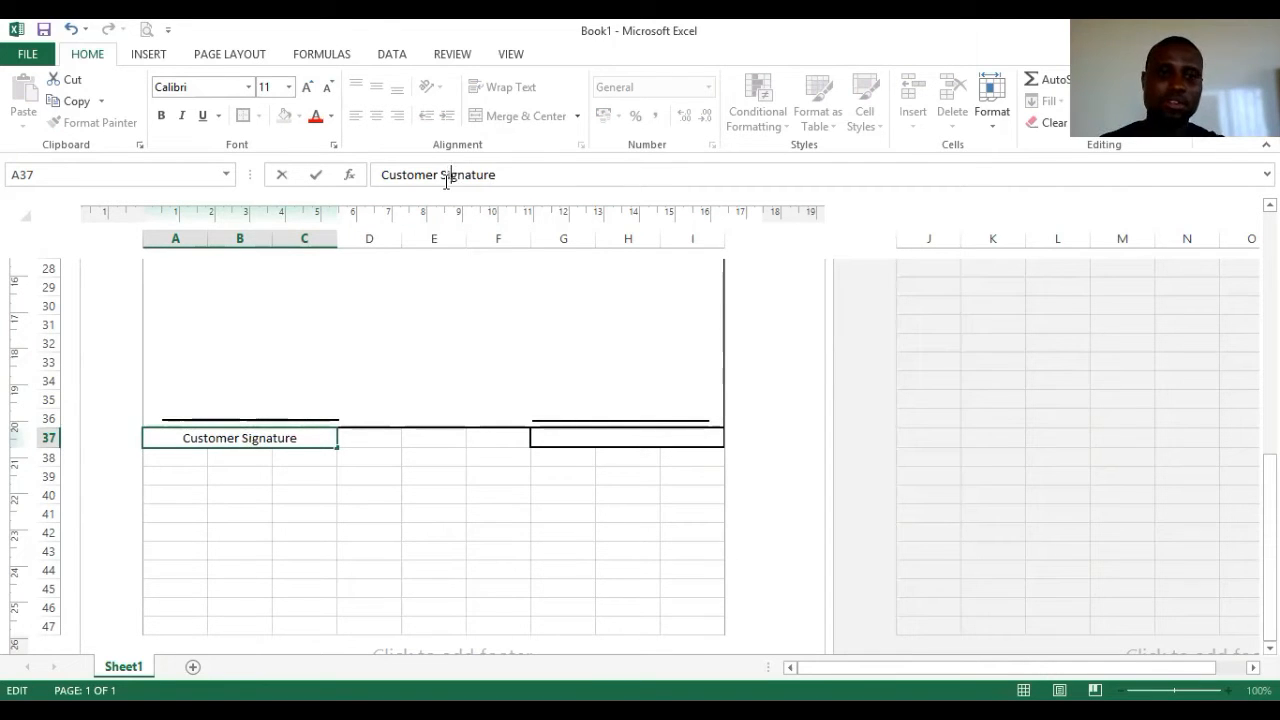
click(657, 434)
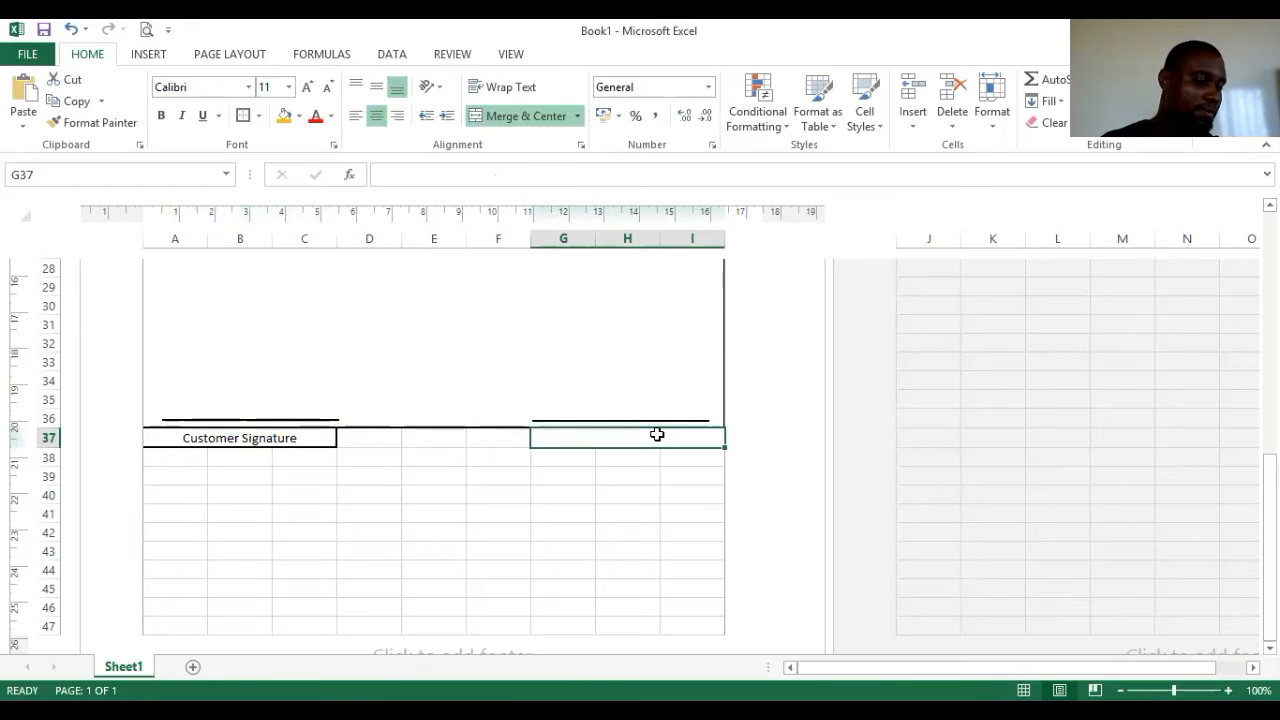
- Enter 'Company signature' in G37 beneath the right-hand line
text(Company signature)
click(627, 516)
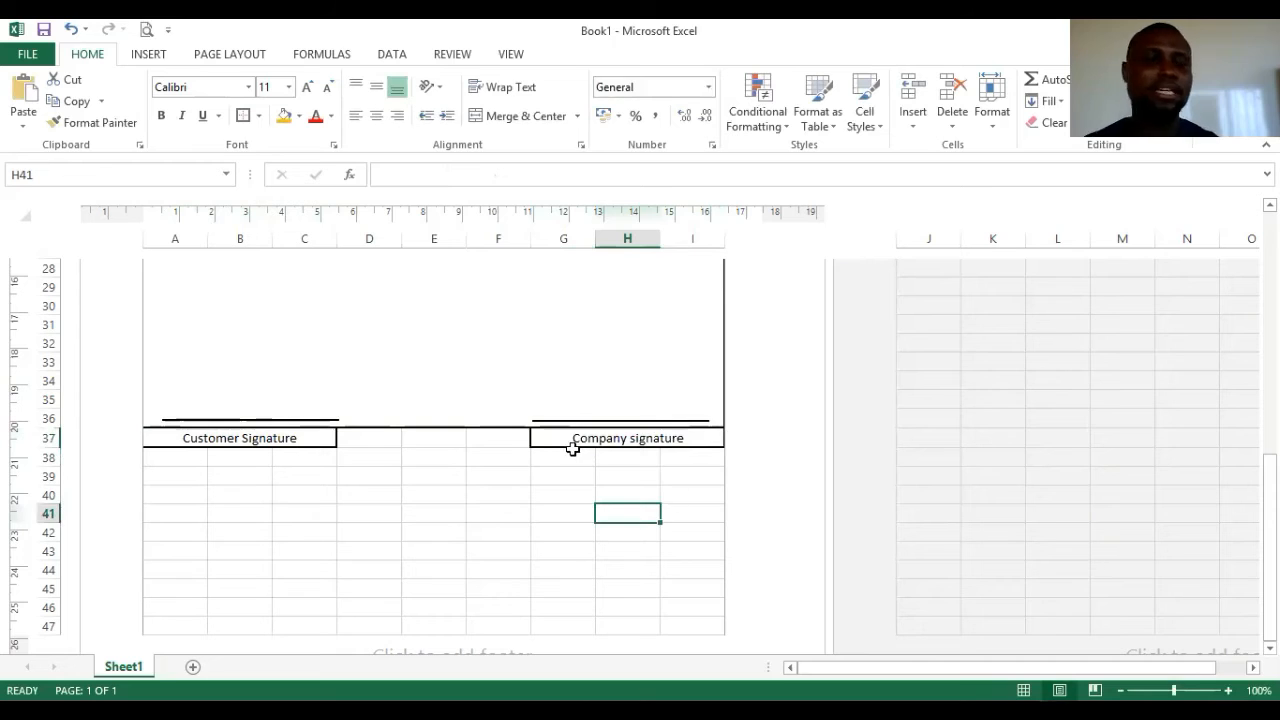
scroll(456, 460, up, 2)
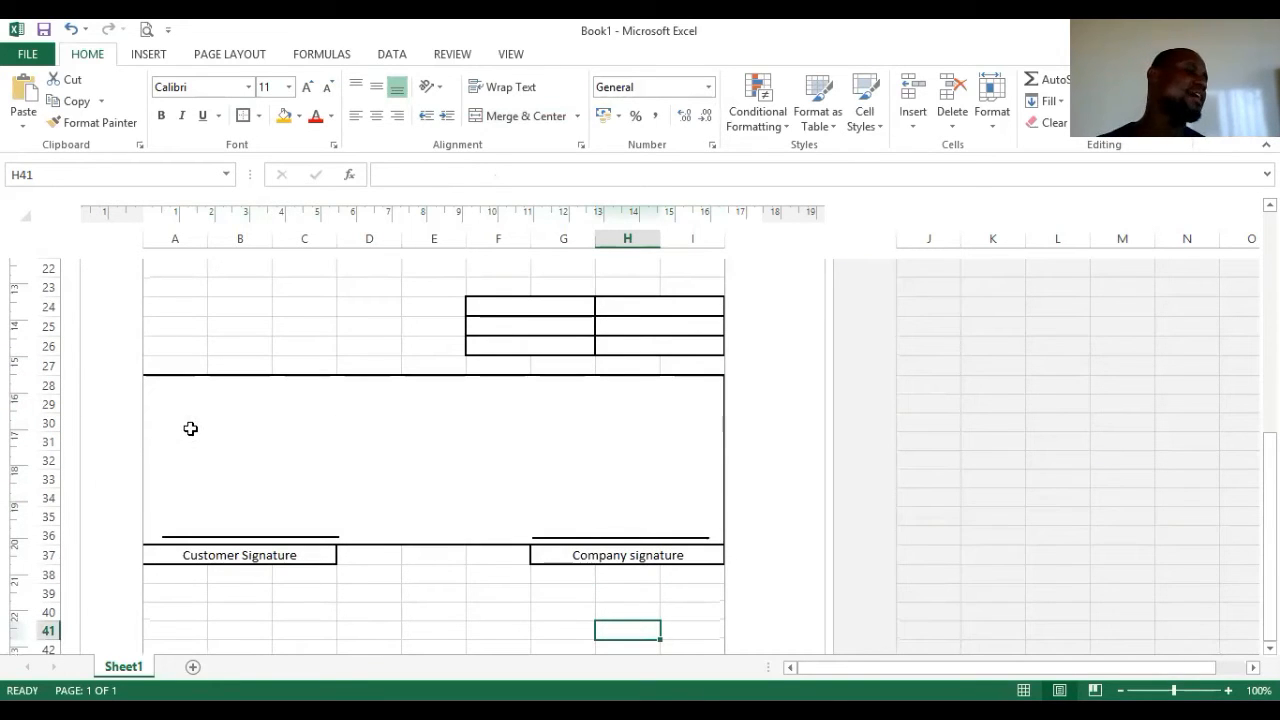
- Duplicate the customer signature line, move the copy to row 30 and stretch it across the box
click(262, 537)
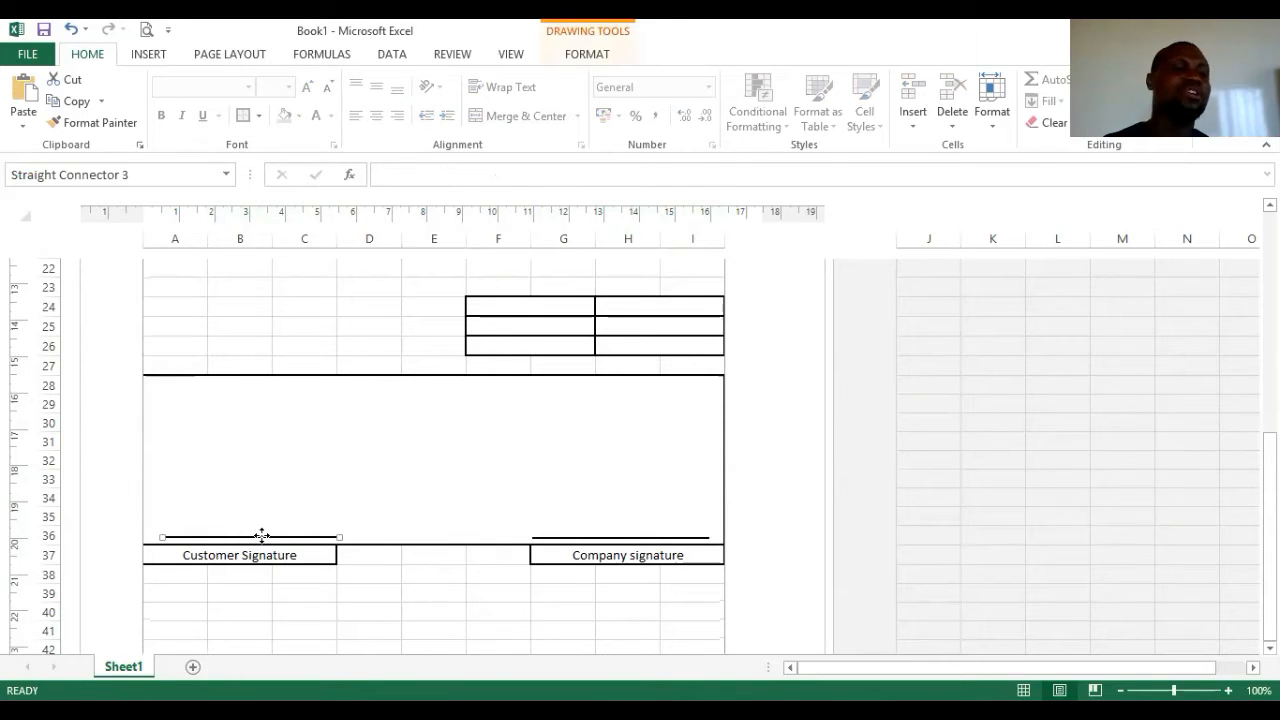
drag(278, 507, 273, 425)
key(ctrl+z)
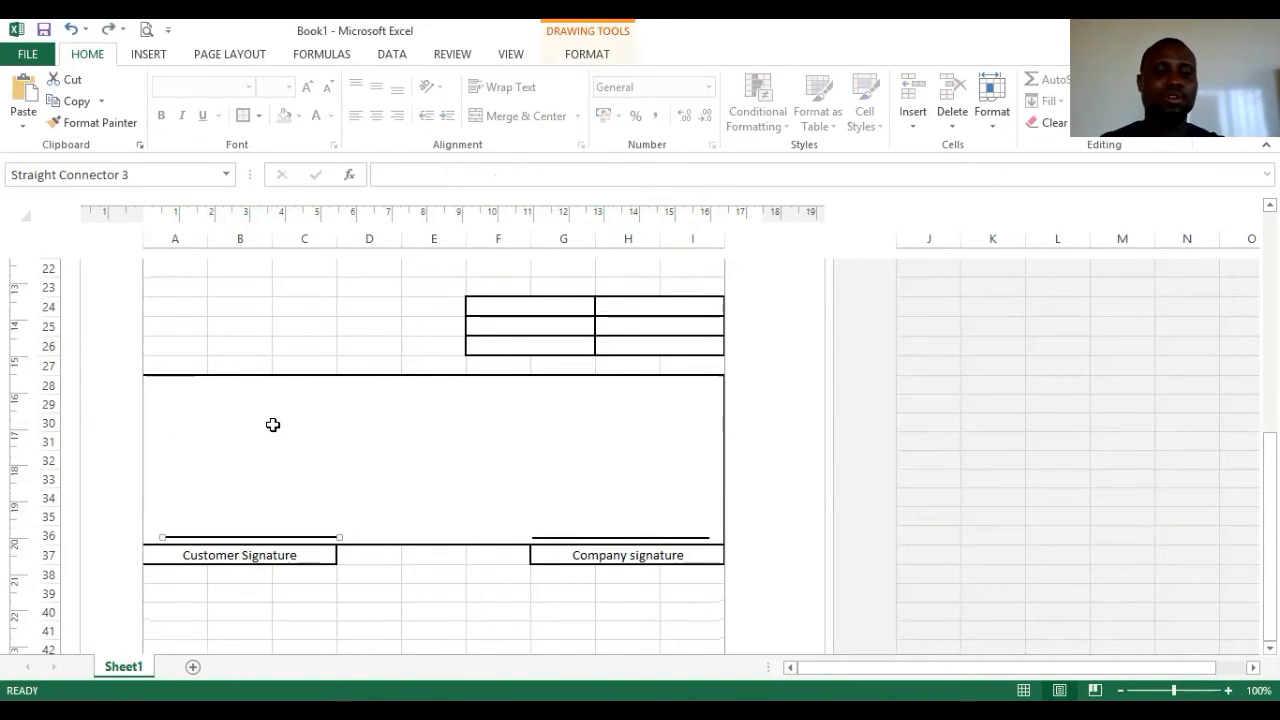
key(ctrl+d)
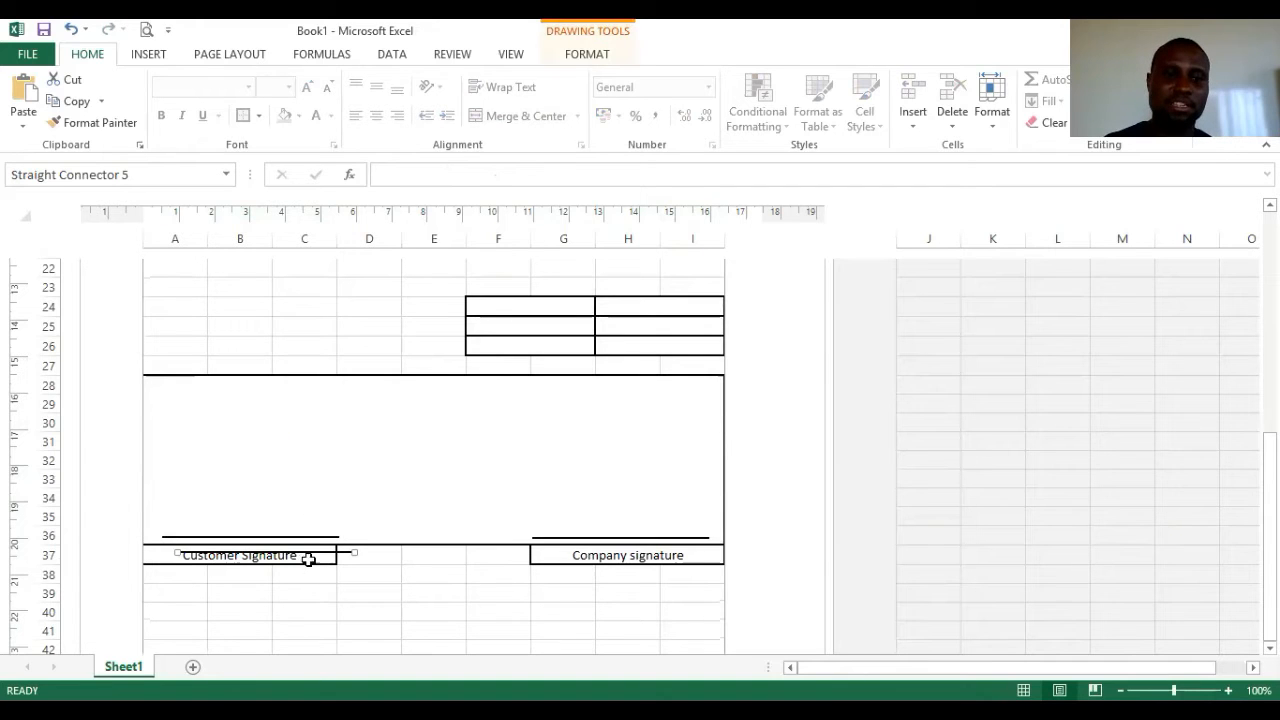
mouse_move(314, 540)
mouse_down()
mouse_move(286, 420)
mouse_move(307, 420)
mouse_up()
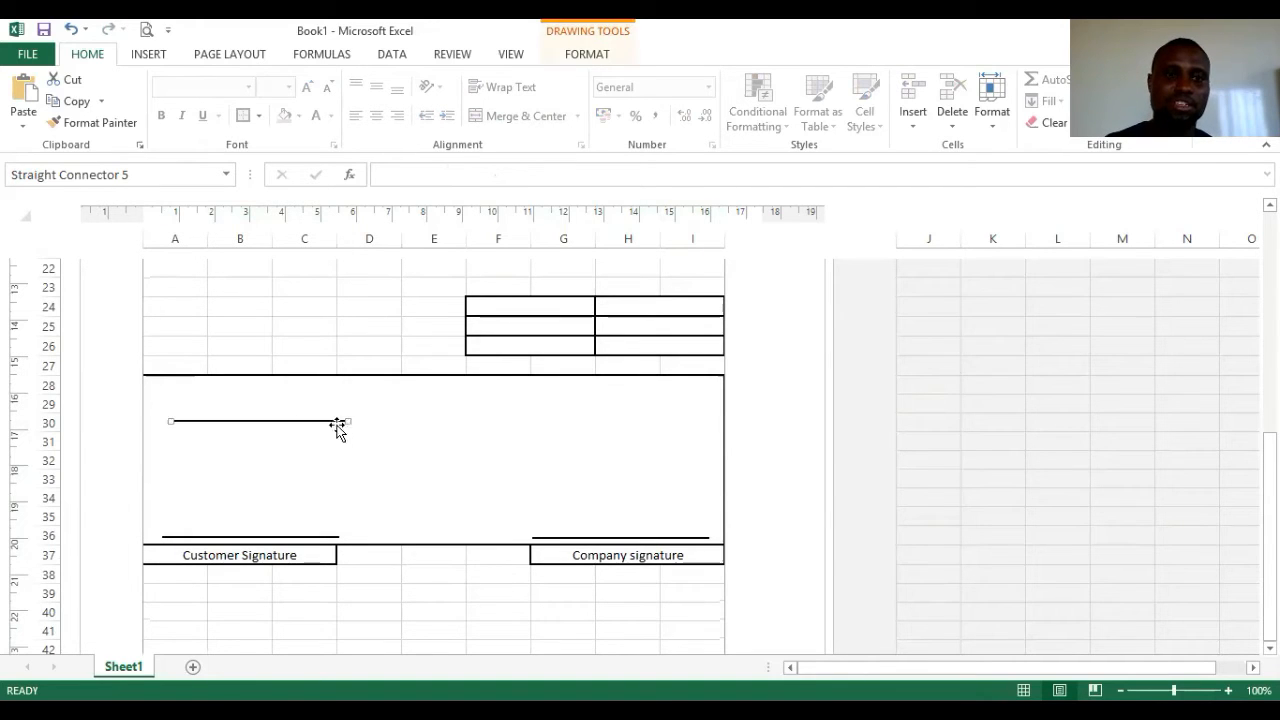
drag(432, 431, 697, 422)
- Ctrl-drag a copy of the long line down for a second line and nudge the top line lower
mouse_move(533, 420)
mouse_down()
mouse_move(547, 495)
mouse_move(532, 484)
mouse_move(543, 500)
mouse_move(534, 484)
mouse_move(530, 502)
mouse_up()
click(530, 502)
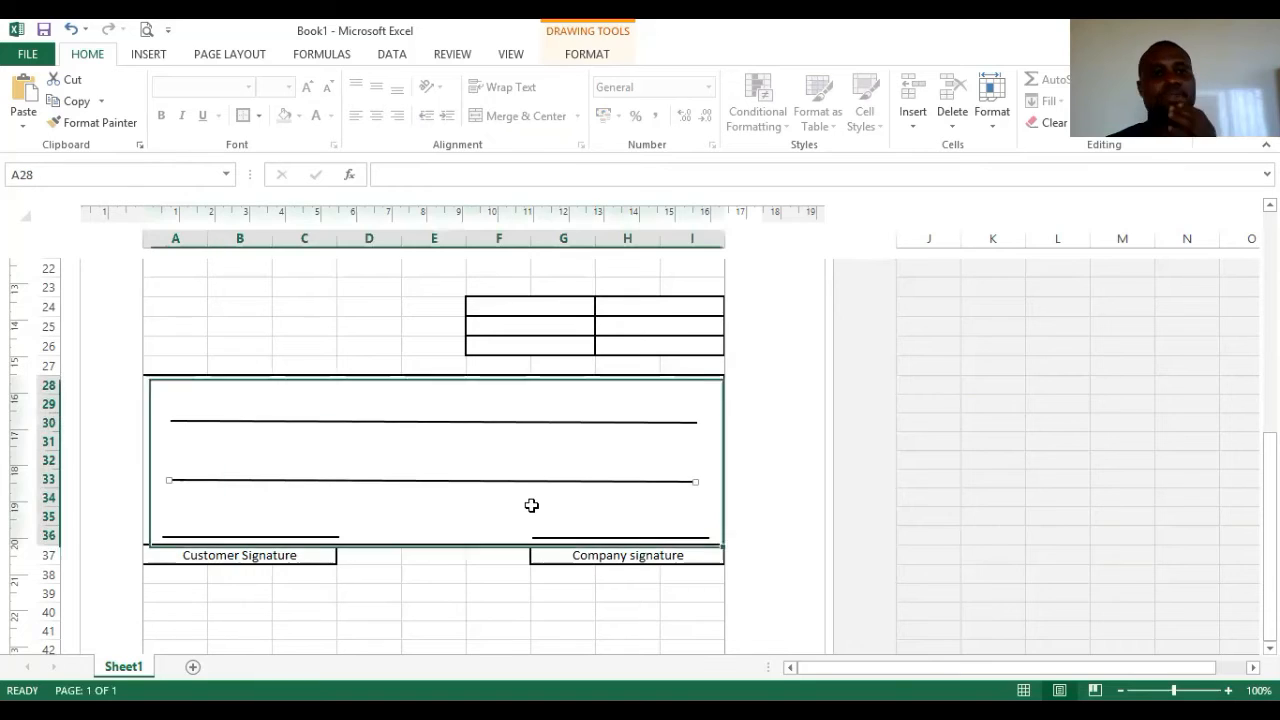
click(449, 422)
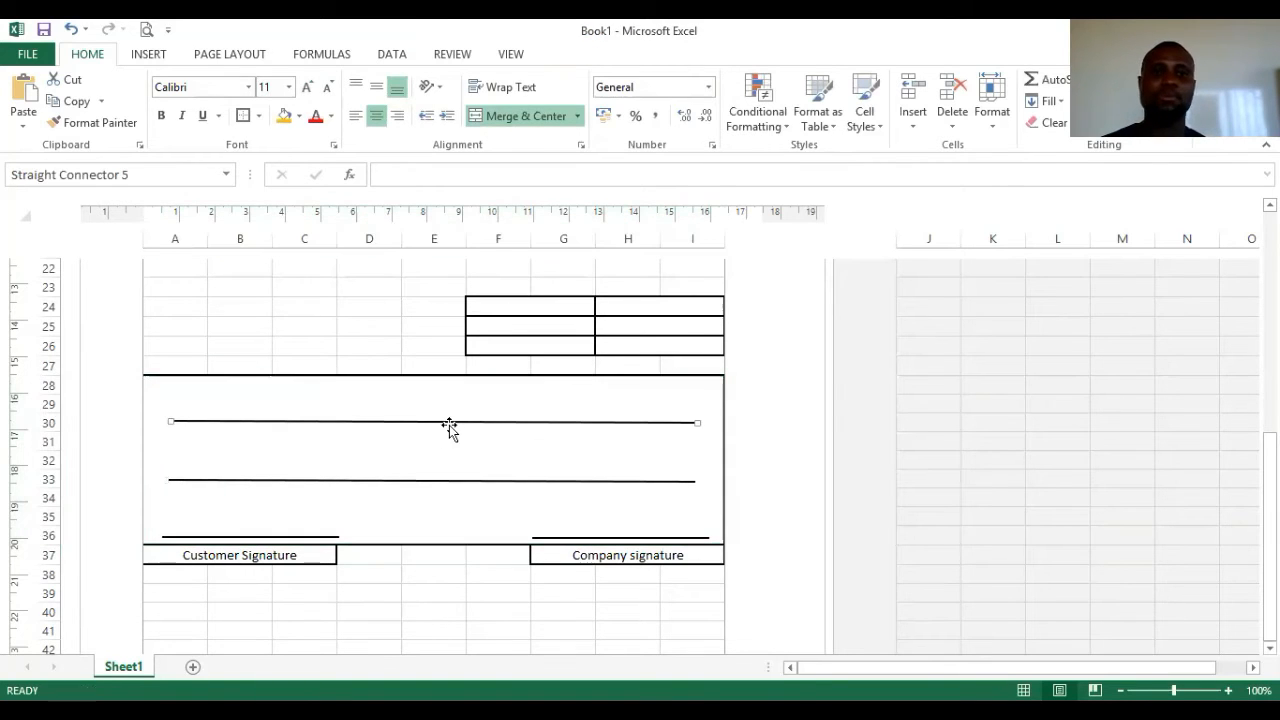
drag(449, 421, 449, 436)
- Unmerge the A28:I36 block with Merge & Center
click(214, 408)
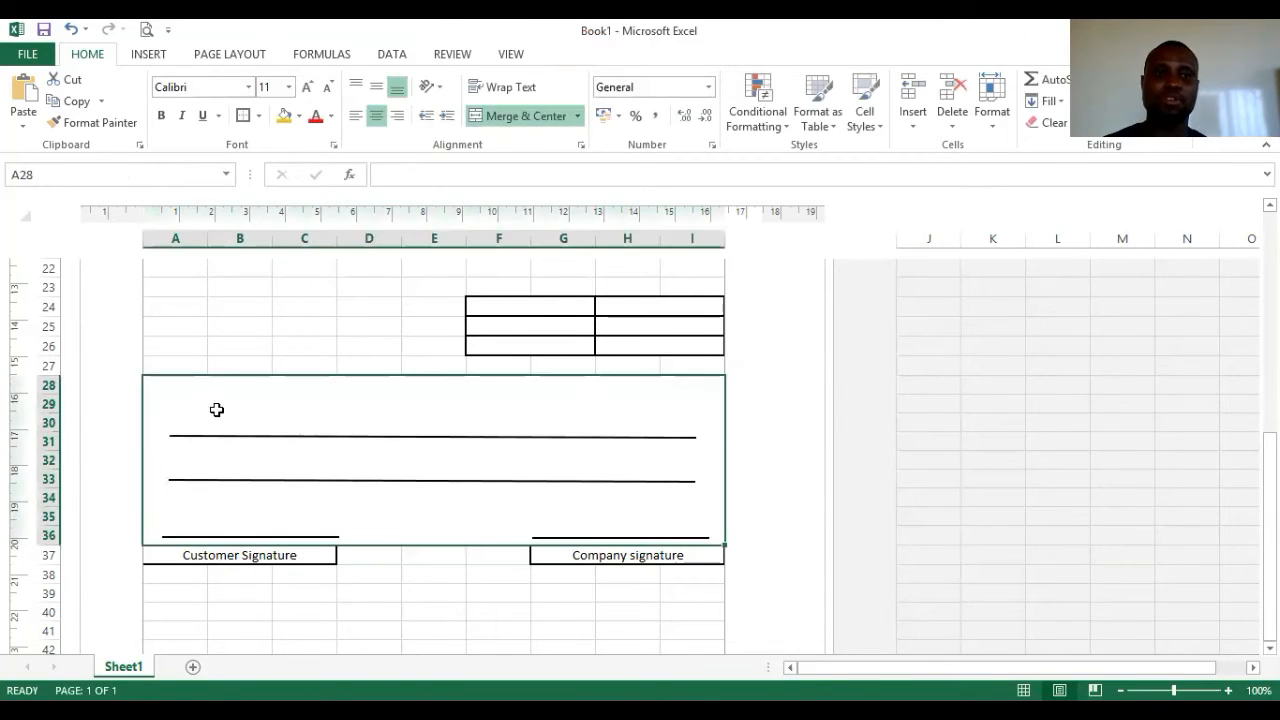
click(520, 116)
click(196, 425)
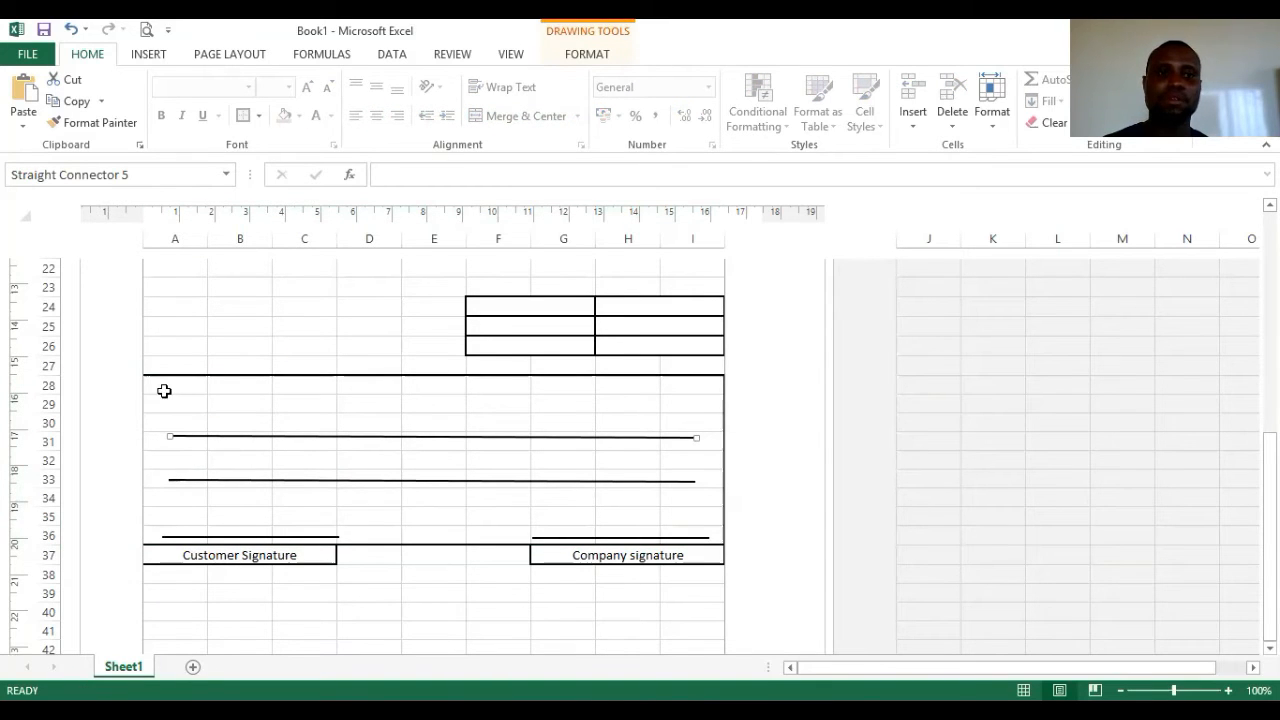
- Merge A28:C30 and A31:I36, give A31:I36 an outside border, and nudge both writing lines down
drag(164, 391, 293, 415)
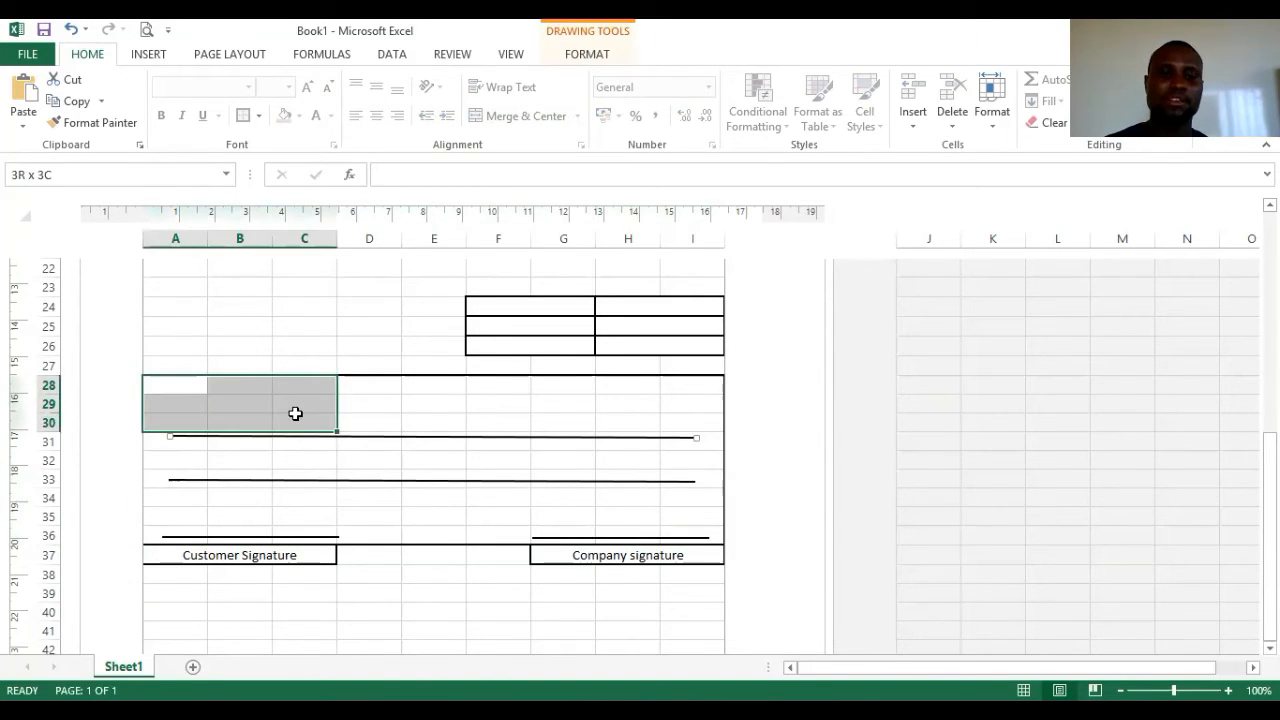
click(523, 116)
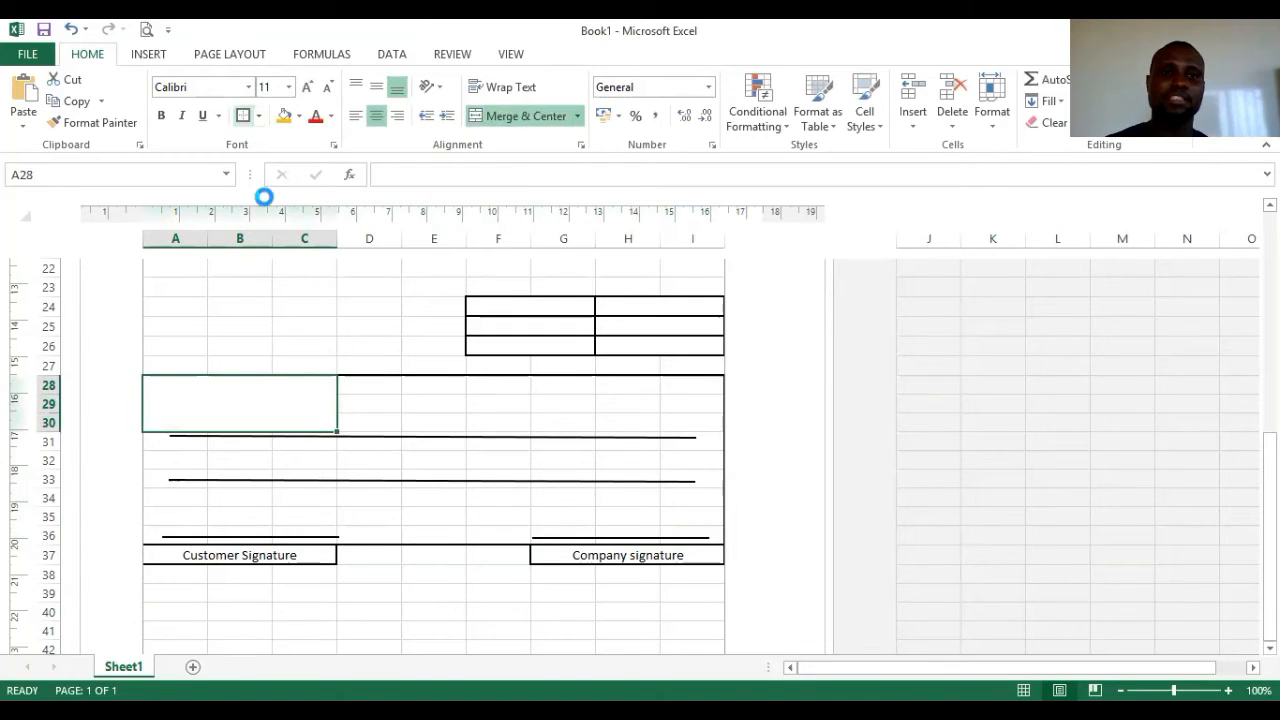
drag(155, 440, 698, 538)
click(525, 116)
click(243, 116)
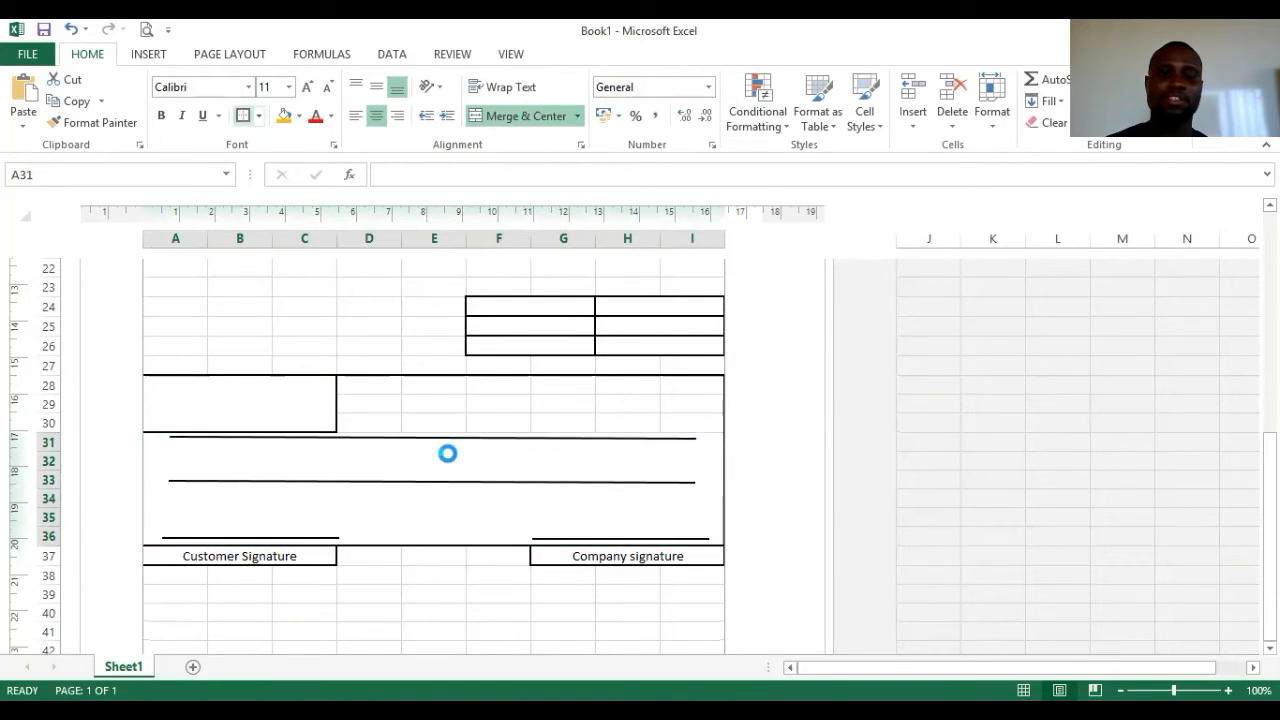
click(436, 404)
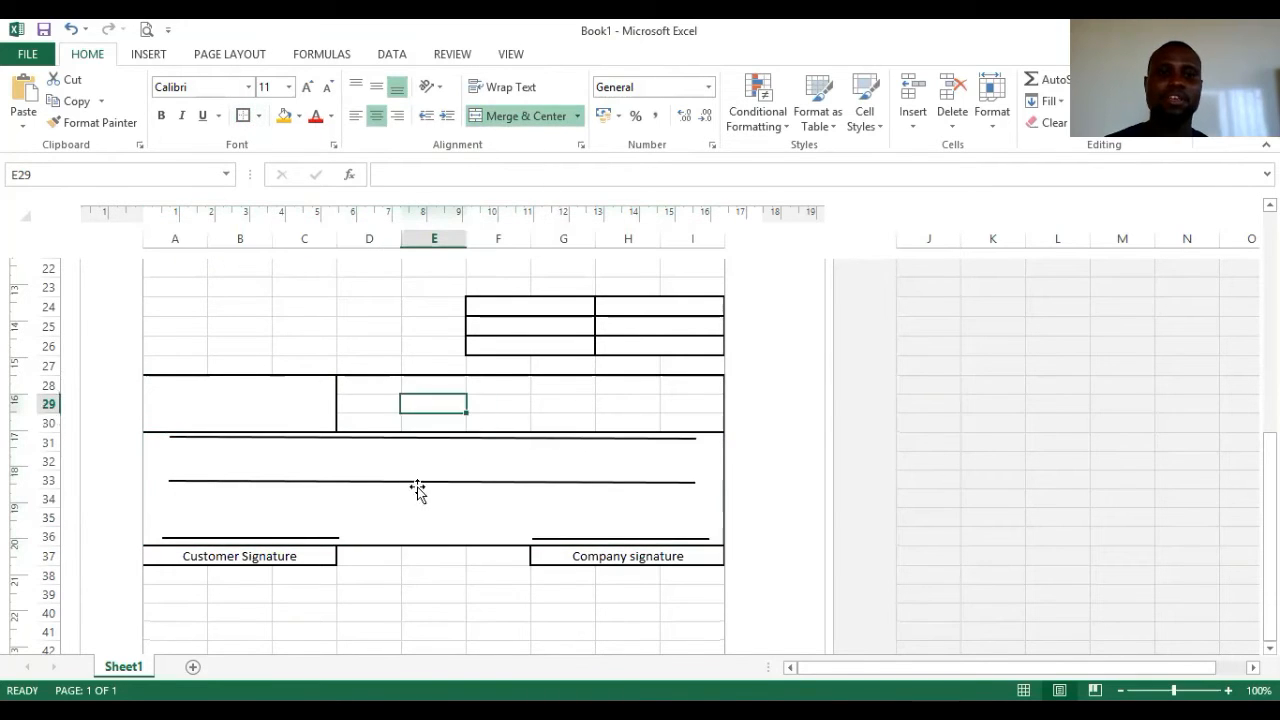
click(568, 474)
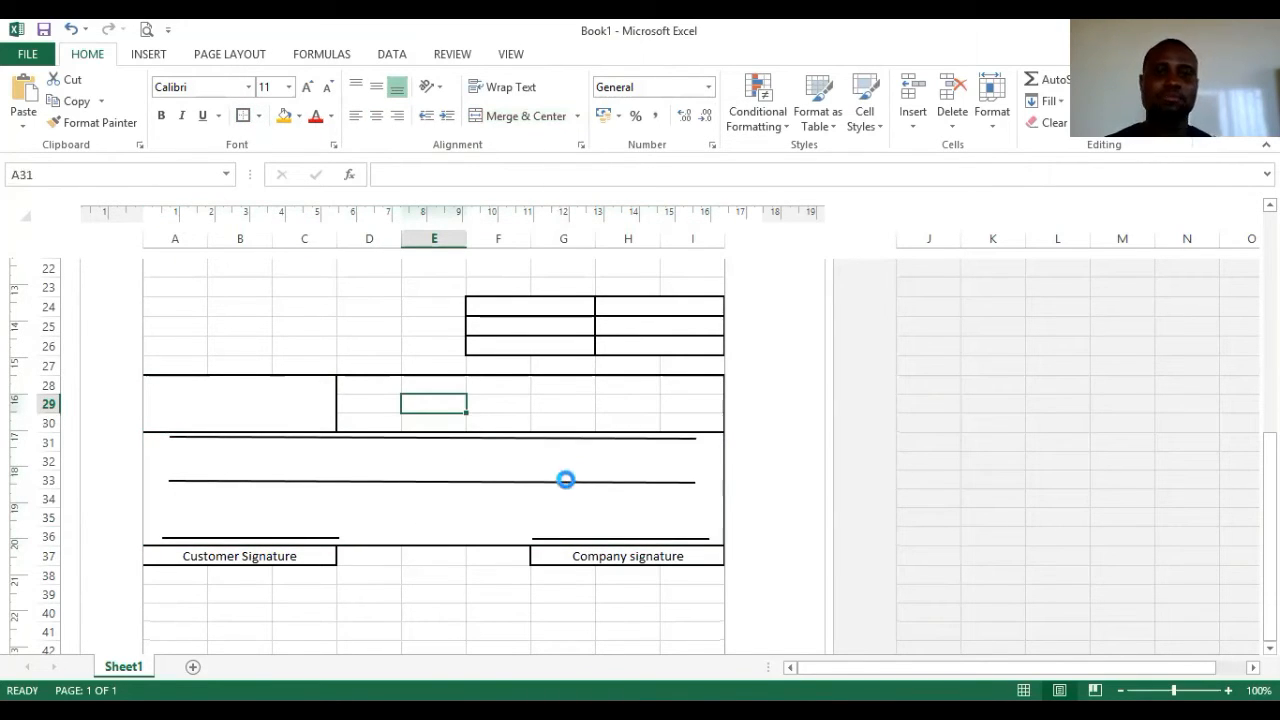
click(544, 399)
drag(440, 487, 440, 495)
drag(446, 438, 447, 450)
- Enter 'Amount in words' in the merged A28 cell, centred
click(300, 421)
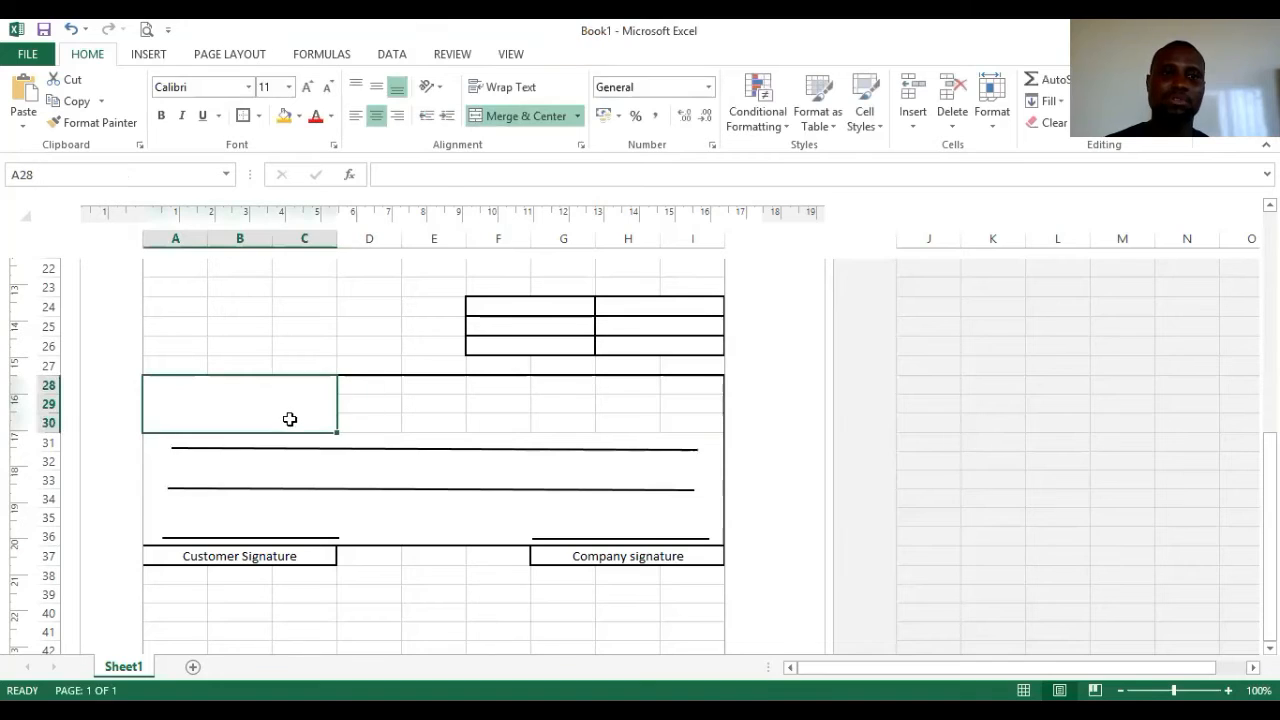
click(427, 173)
text(Amount in words)
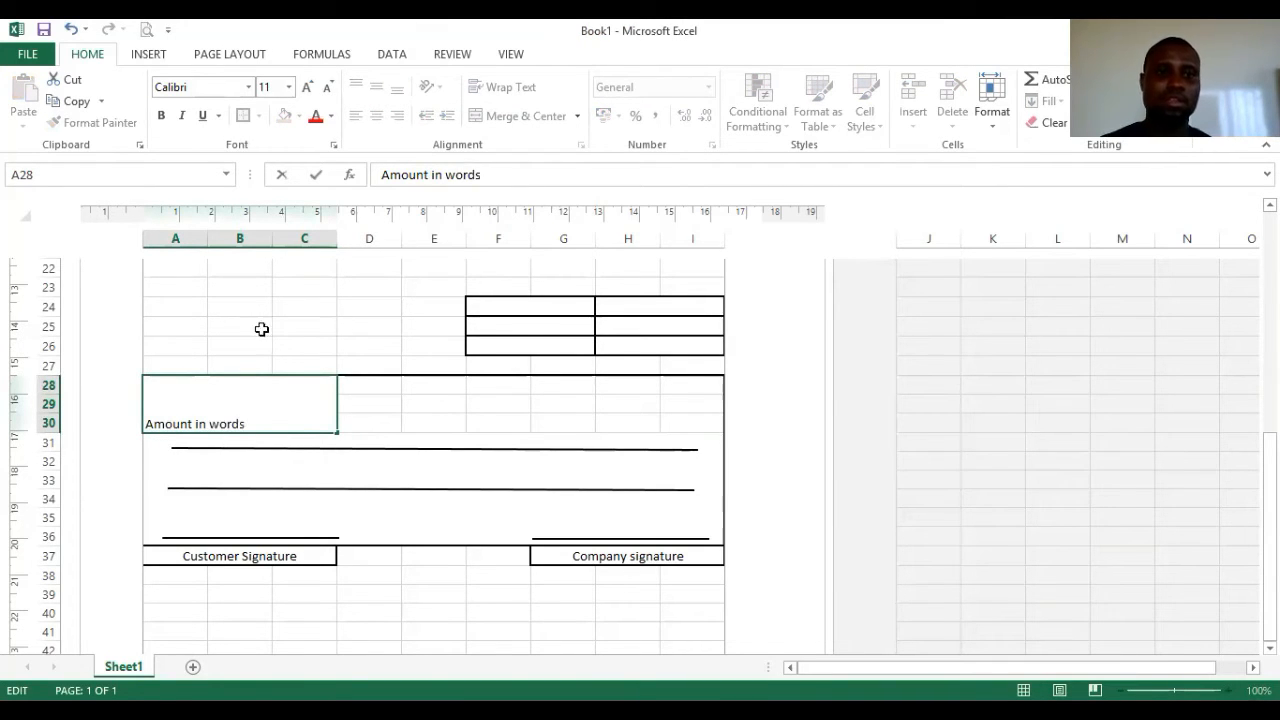
click(248, 411)
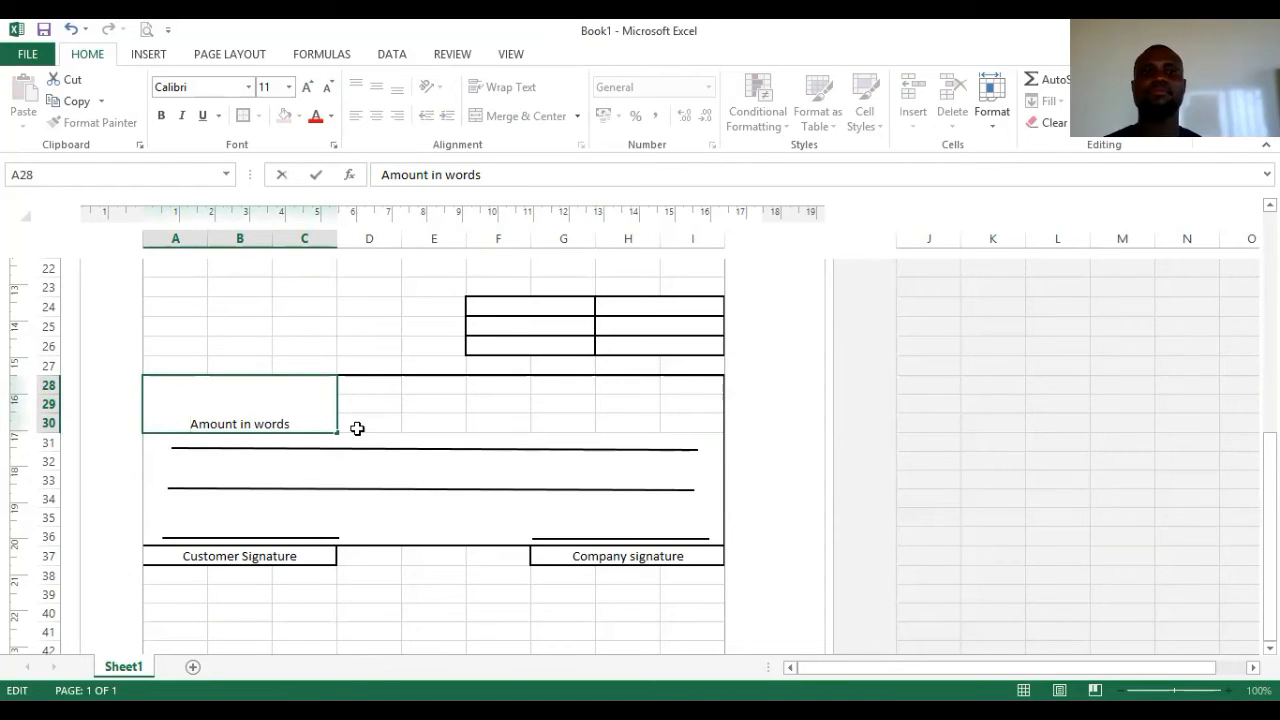
click(408, 418)
- Increase the 'Amount in words' label's font size to 16
click(284, 414)
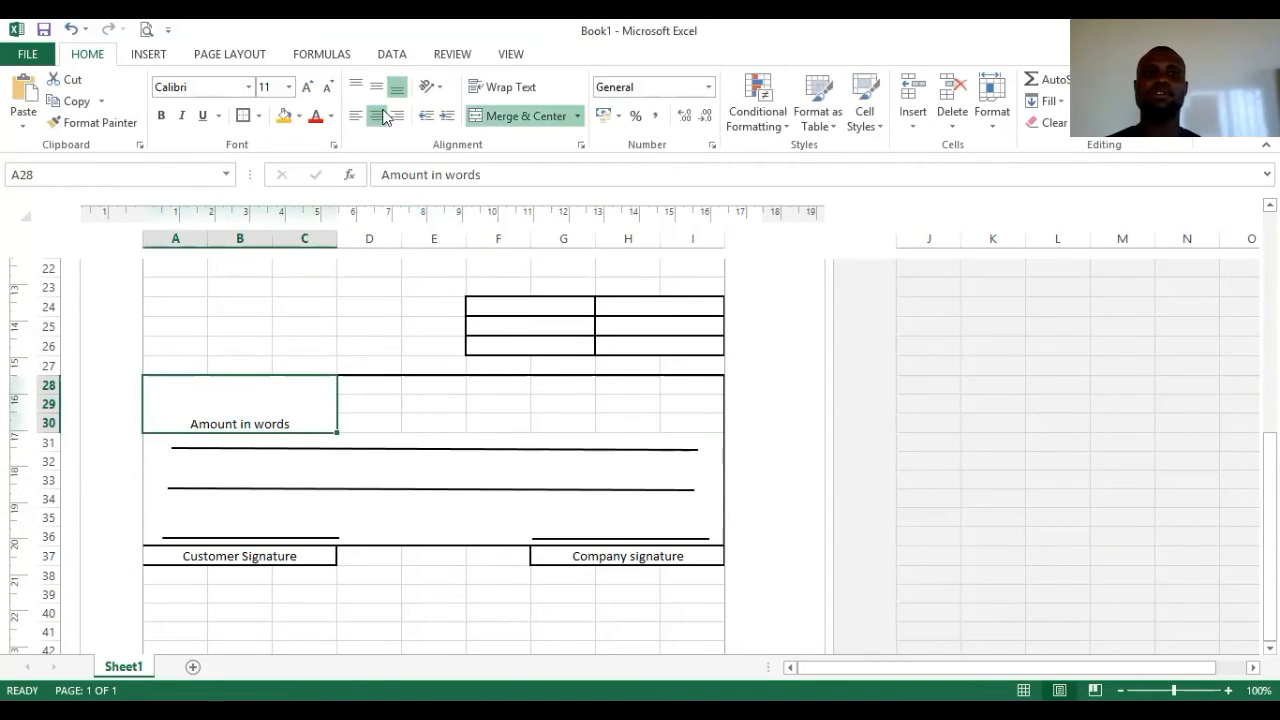
click(308, 88)
click(309, 89)
click(308, 89)
click(328, 88)
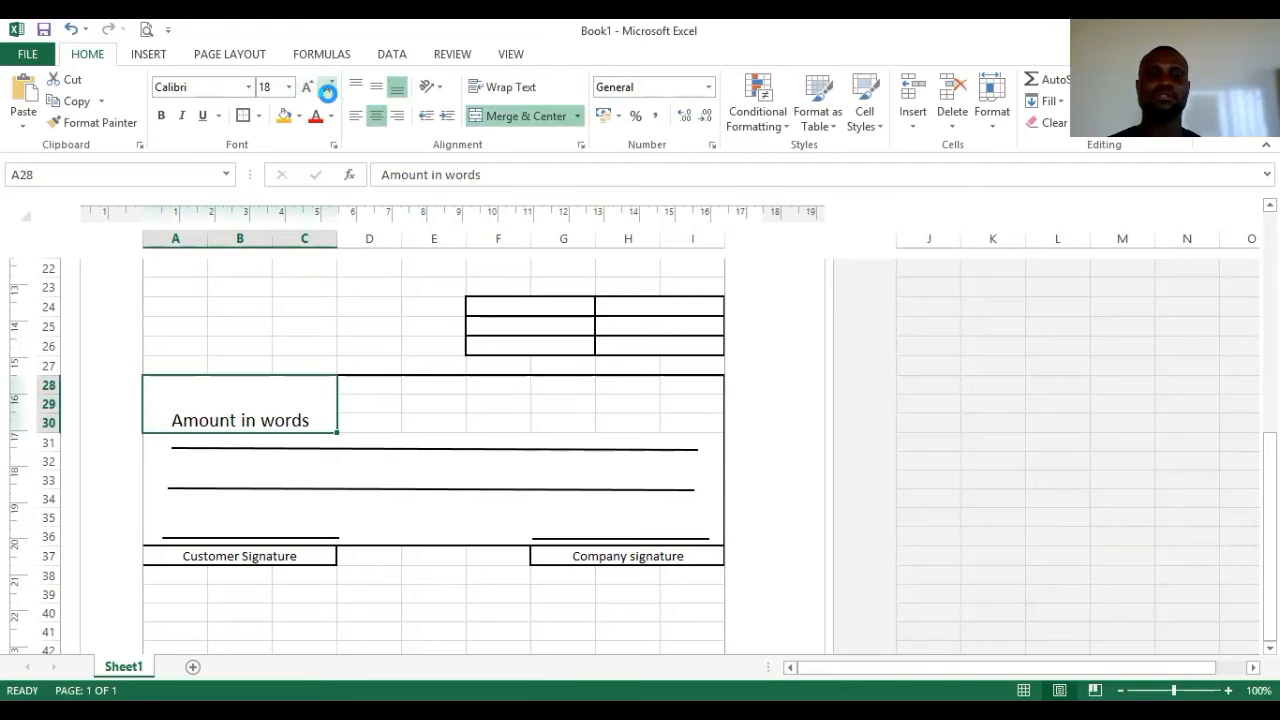
click(406, 517)
click(146, 29)
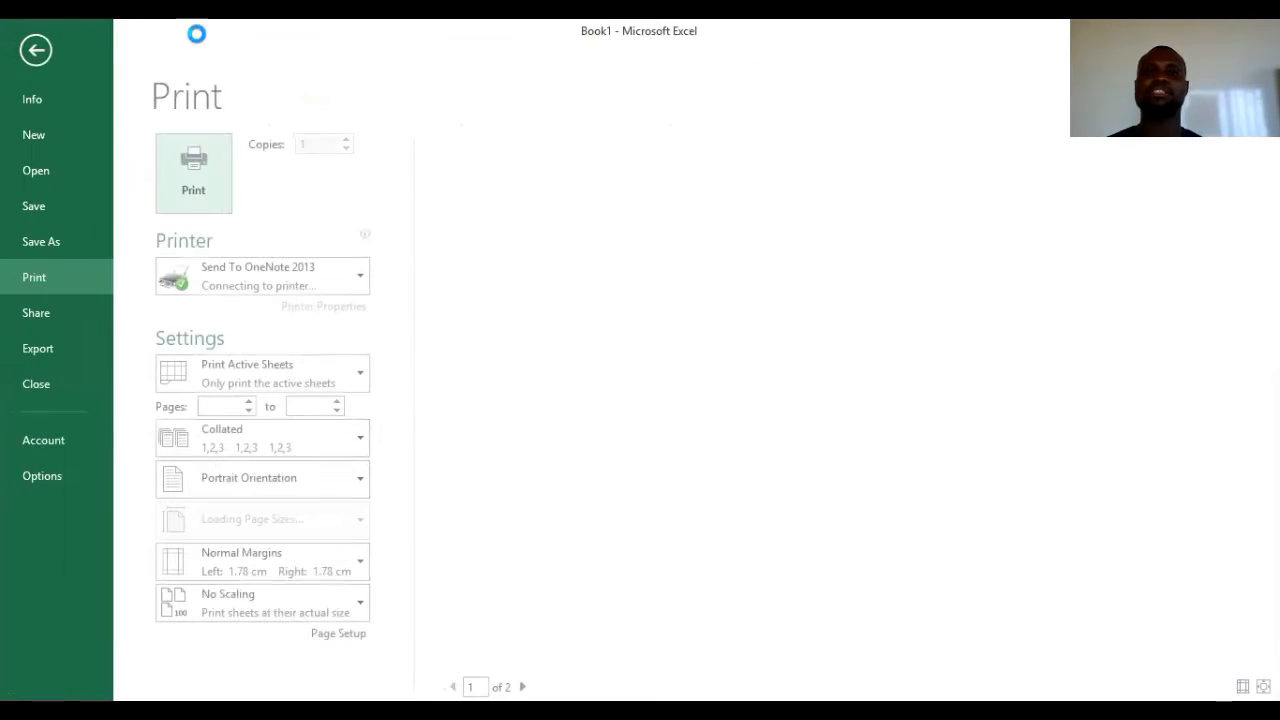
scroll(995, 383, down, 5)
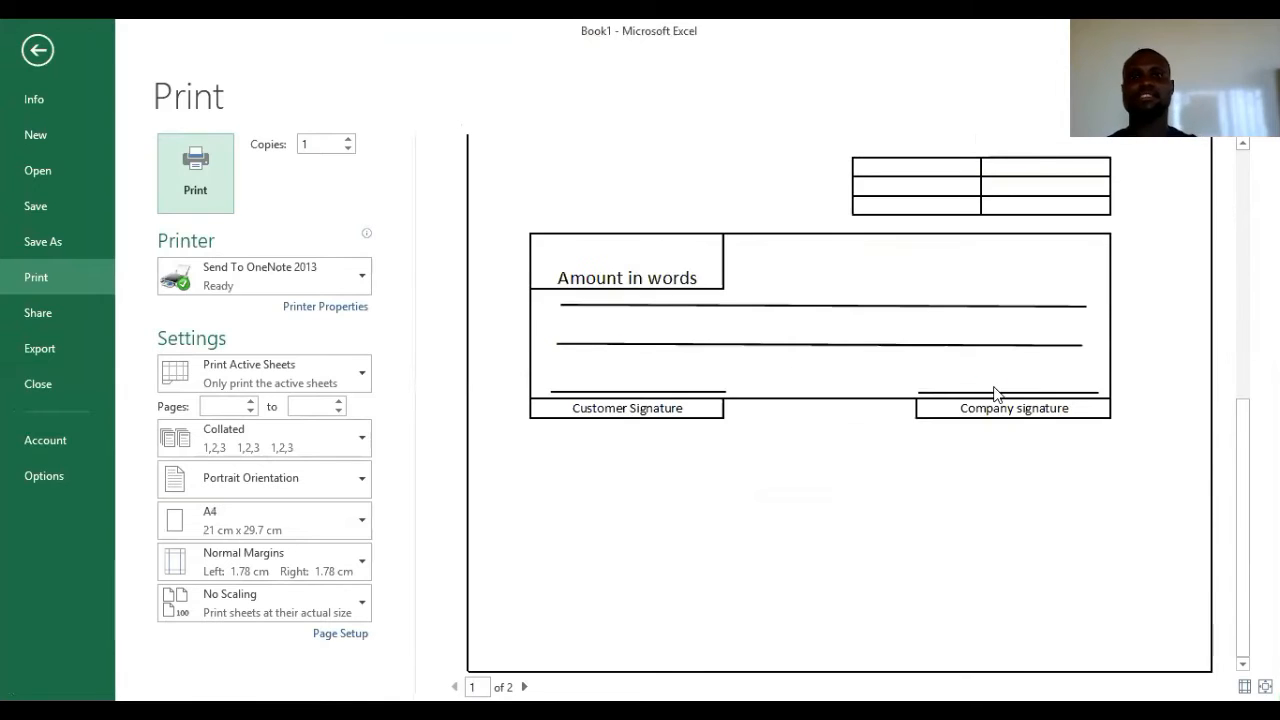
scroll(995, 393, up, 5)
scroll(995, 393, up, 2)
scroll(995, 393, down, 3)
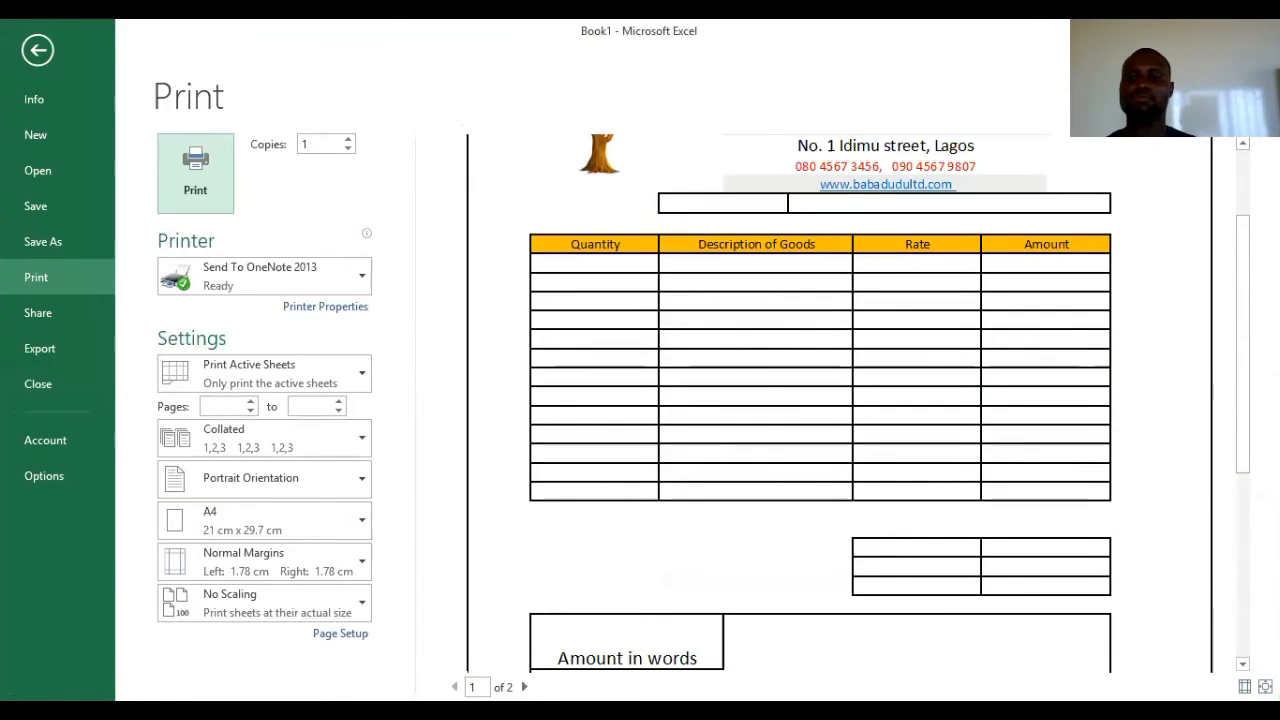
click(1265, 687)
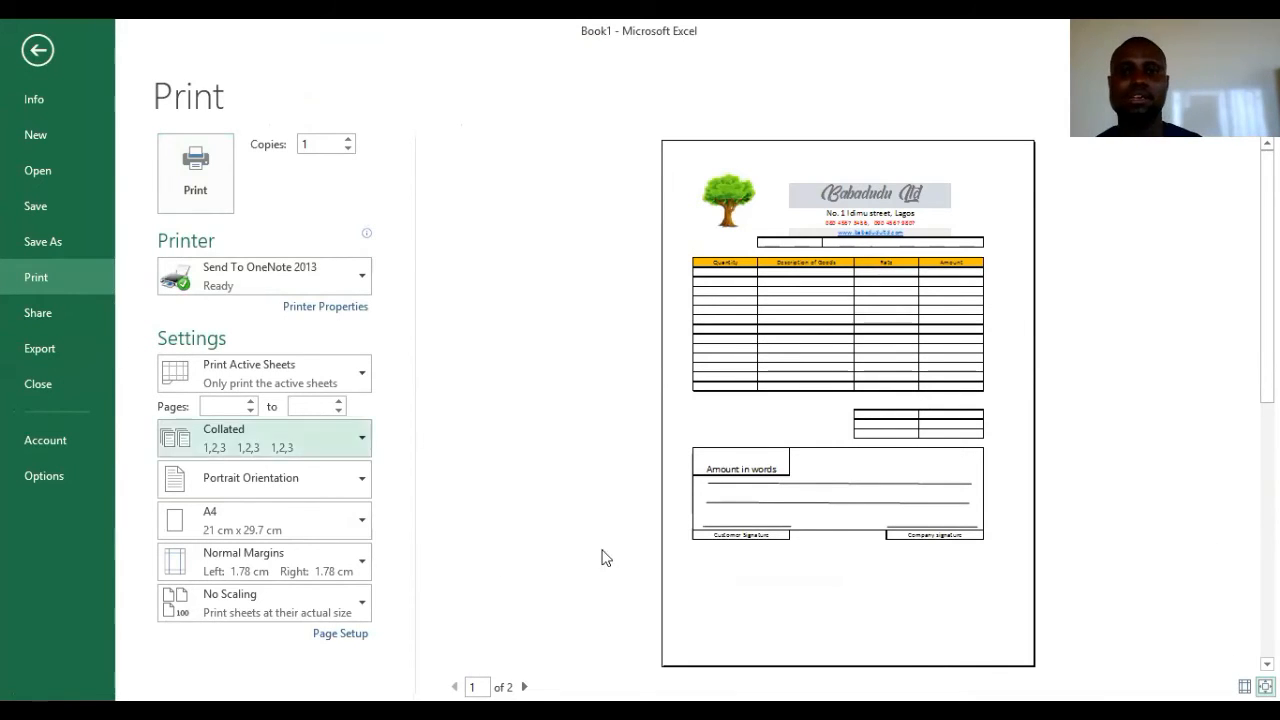
click(30, 50)
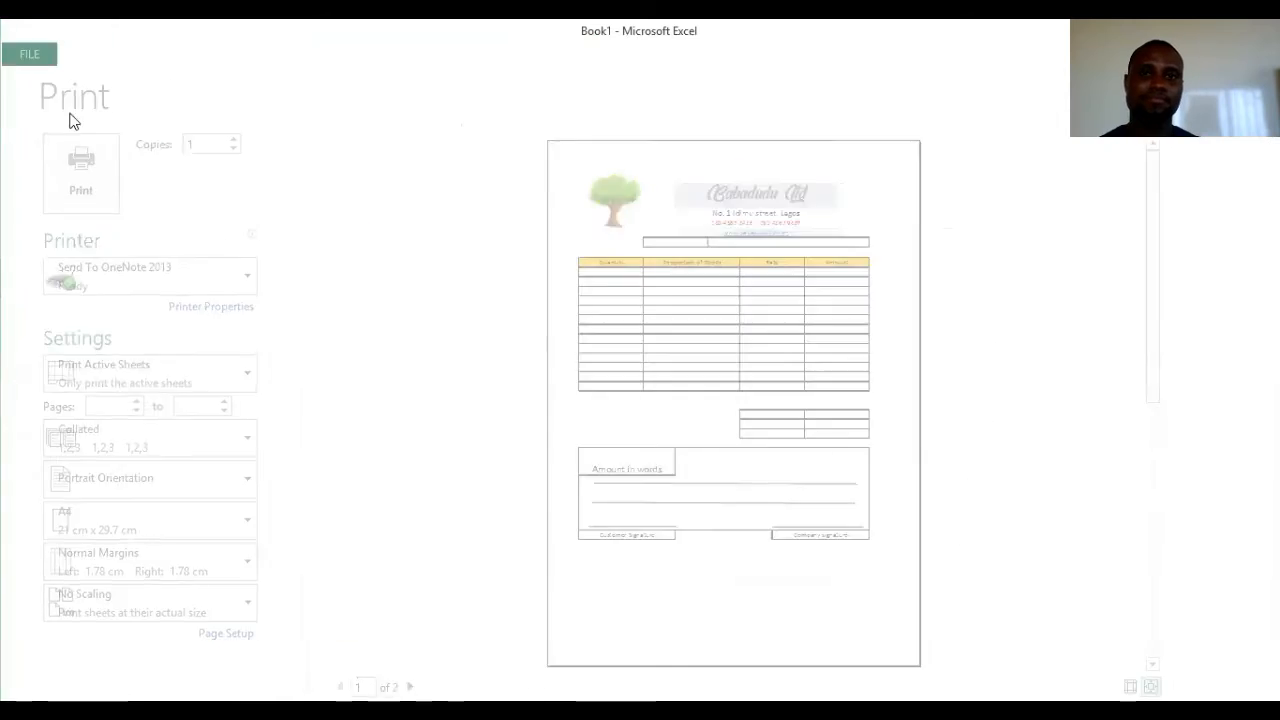
scroll(531, 391, up, 6)
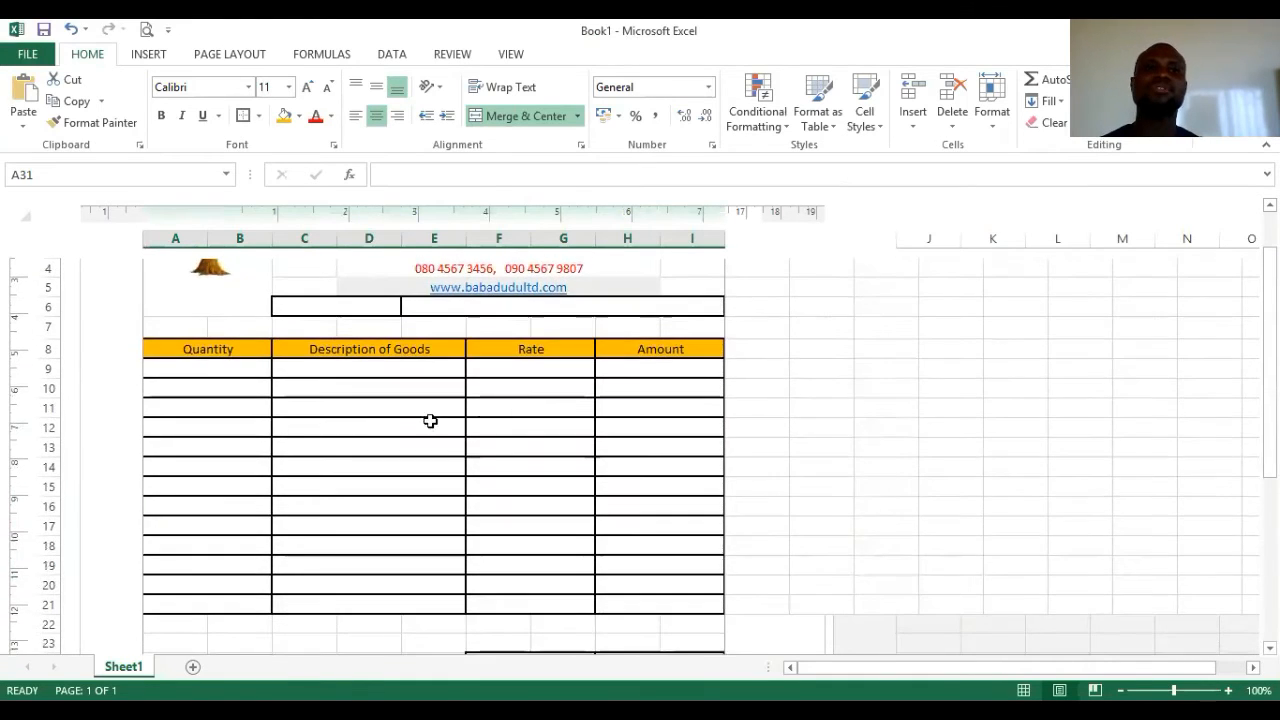
scroll(266, 477, up, 1)
scroll(266, 477, down, 2)
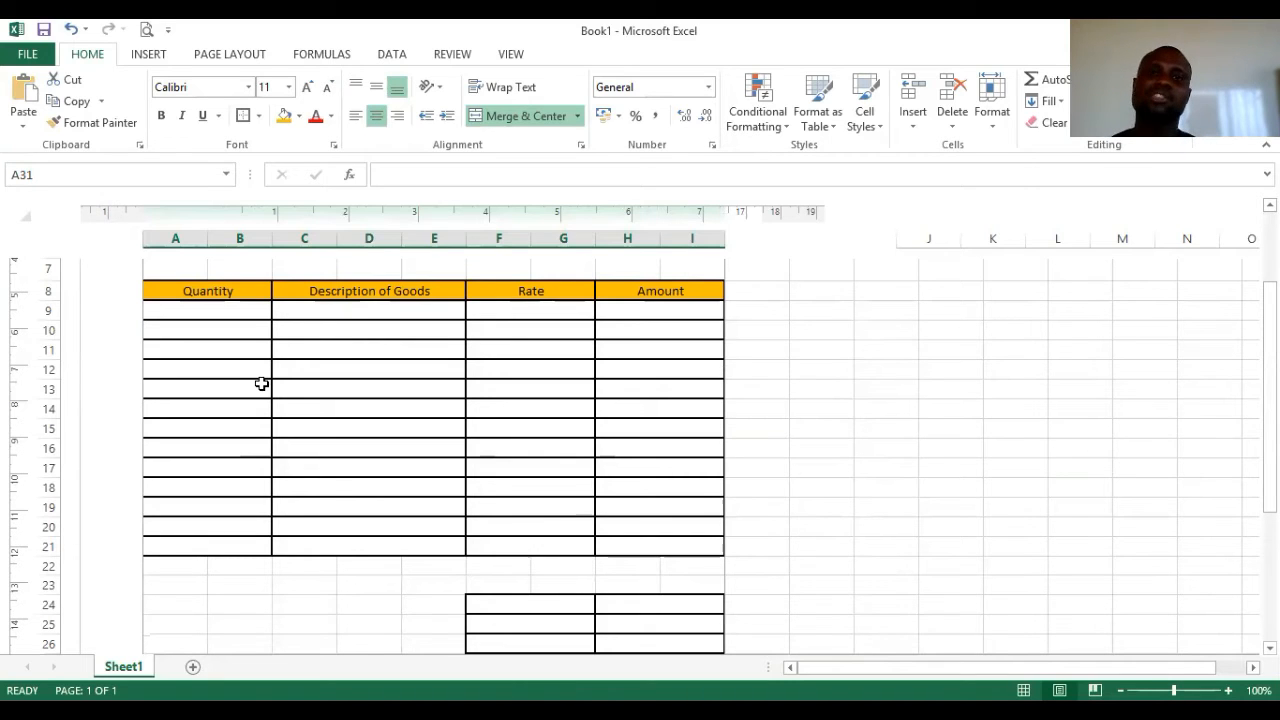
click(530, 311)
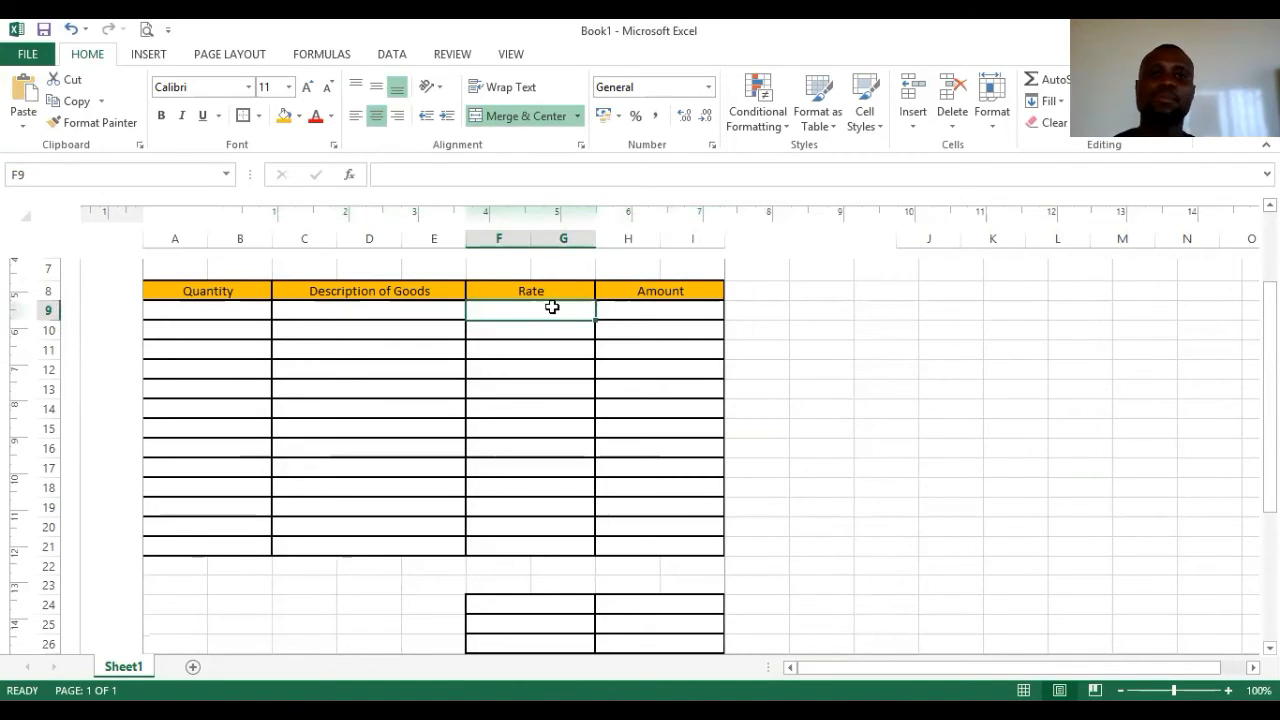
scroll(515, 320, up, 1)
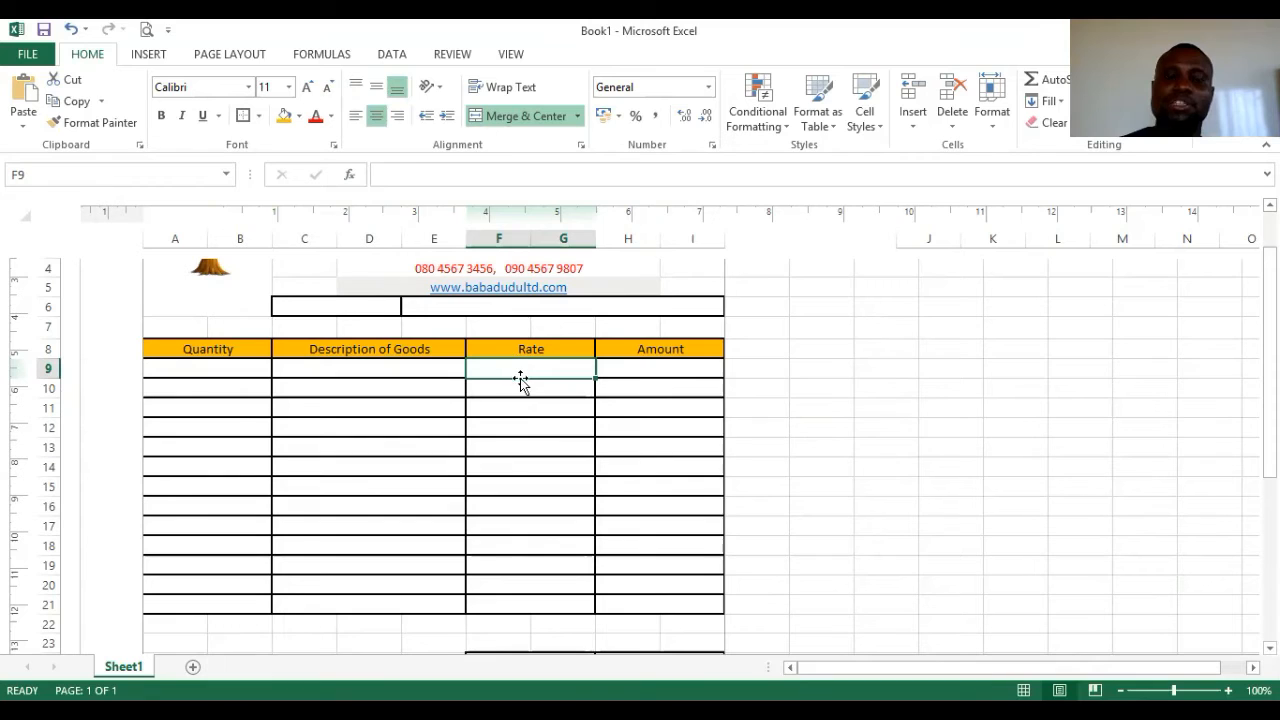
click(239, 369)
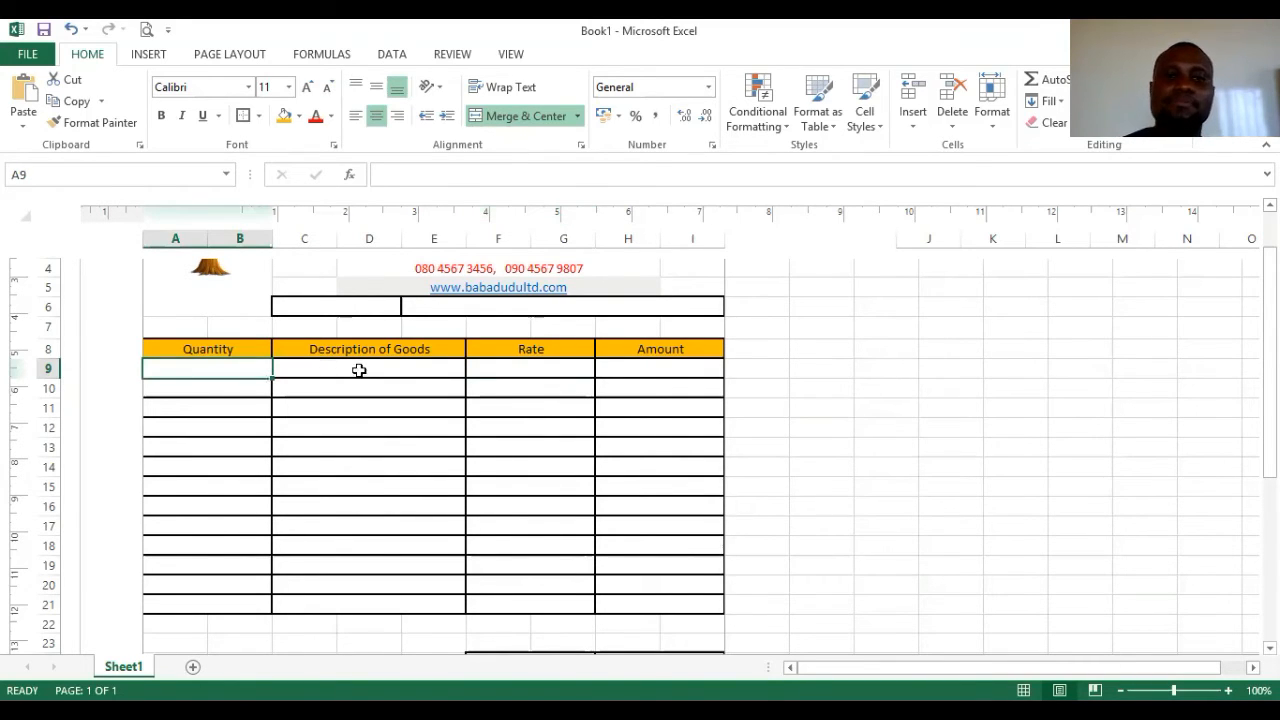
click(505, 367)
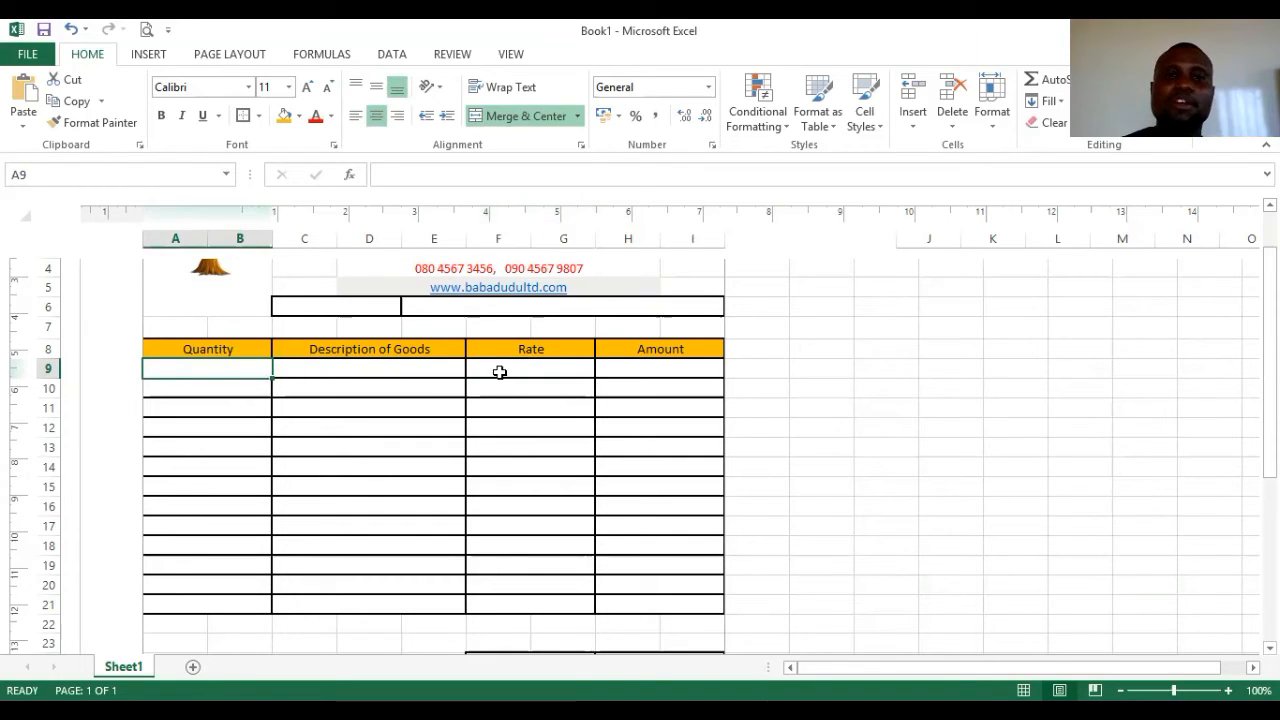
click(500, 370)
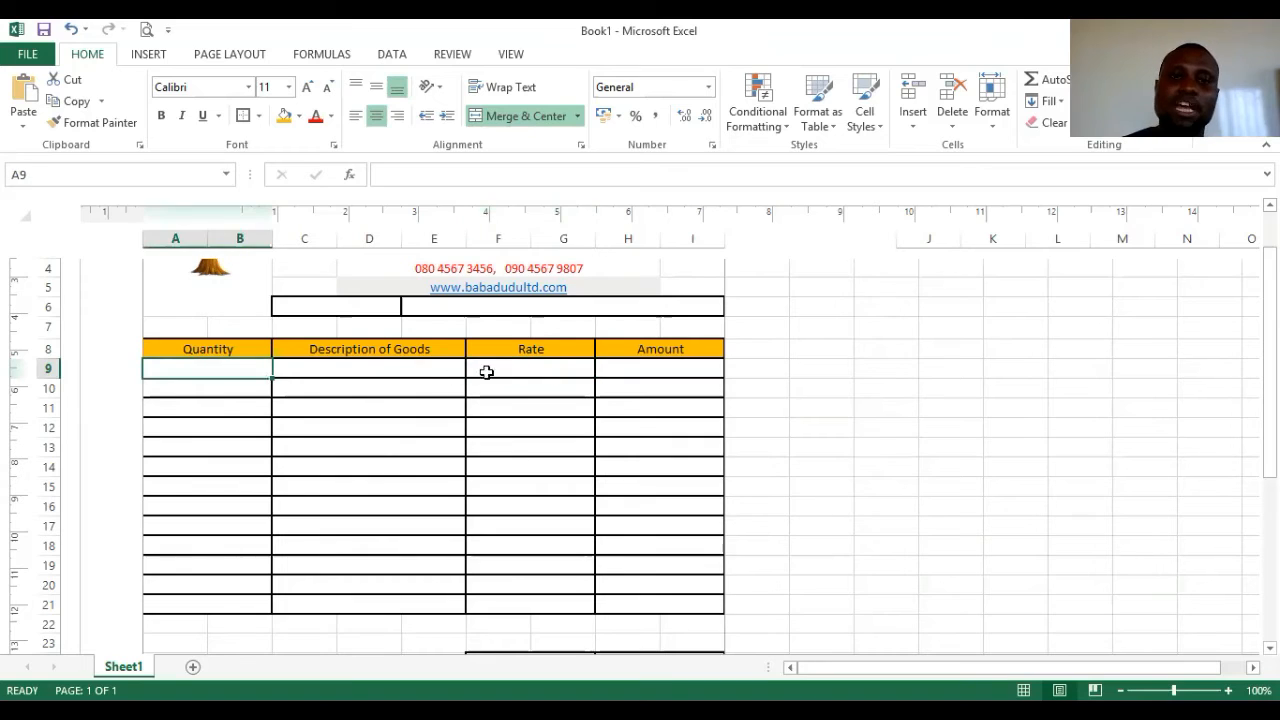
click(495, 375)
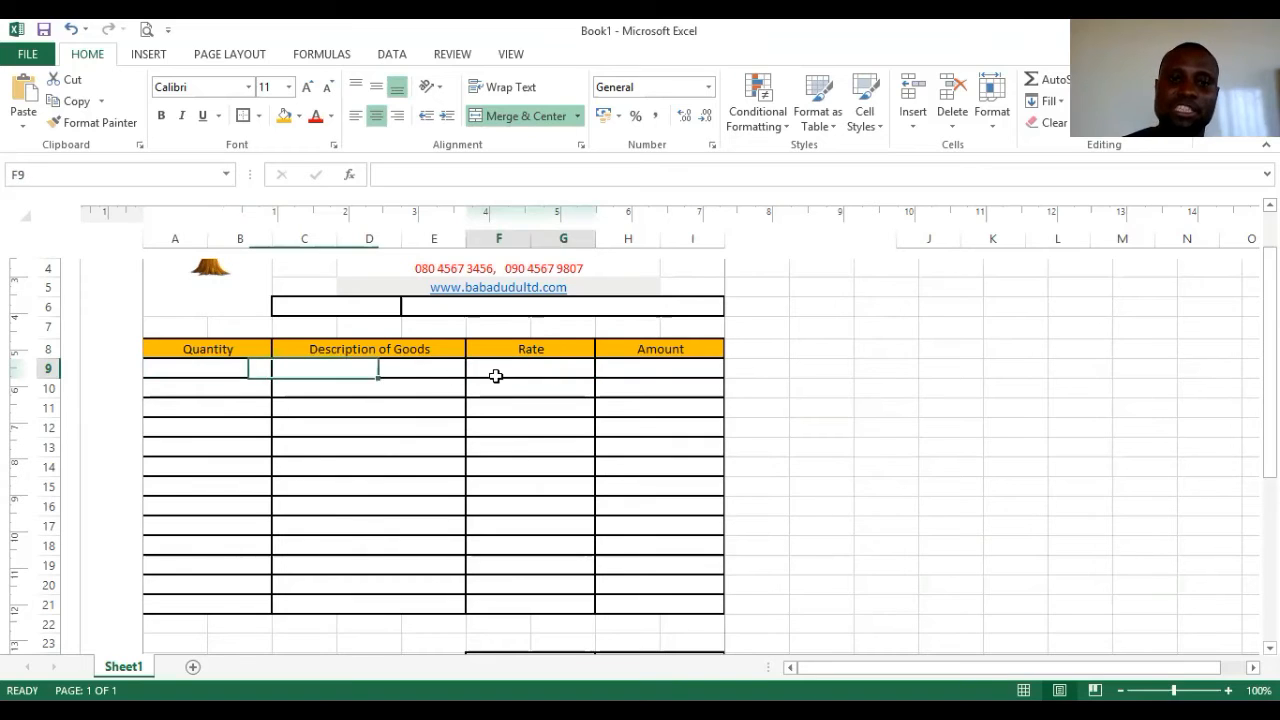
click(224, 367)
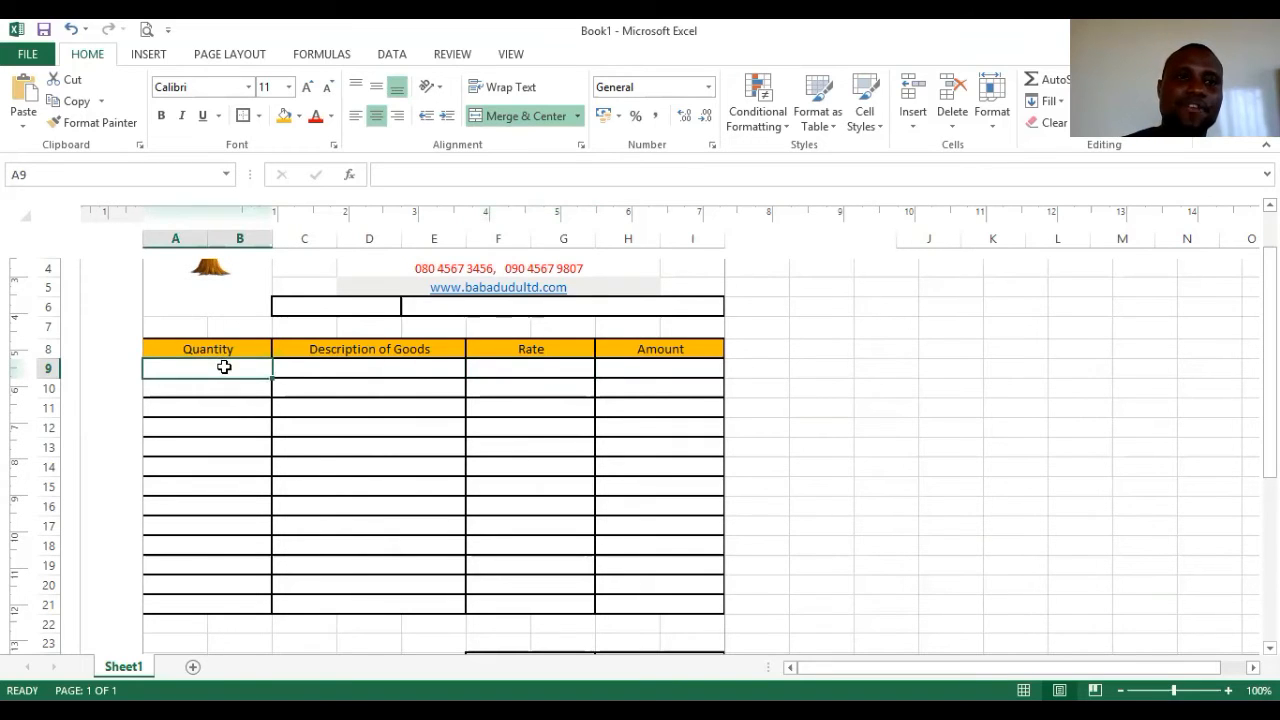
click(556, 367)
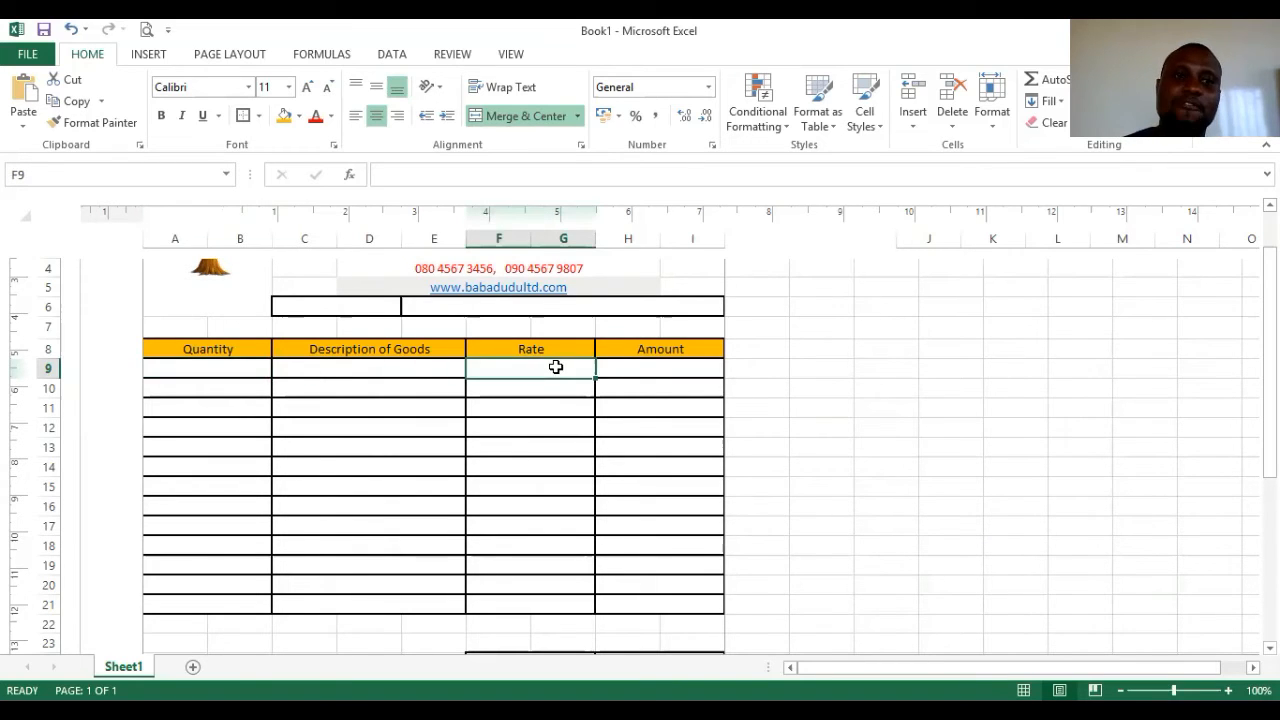
click(646, 366)
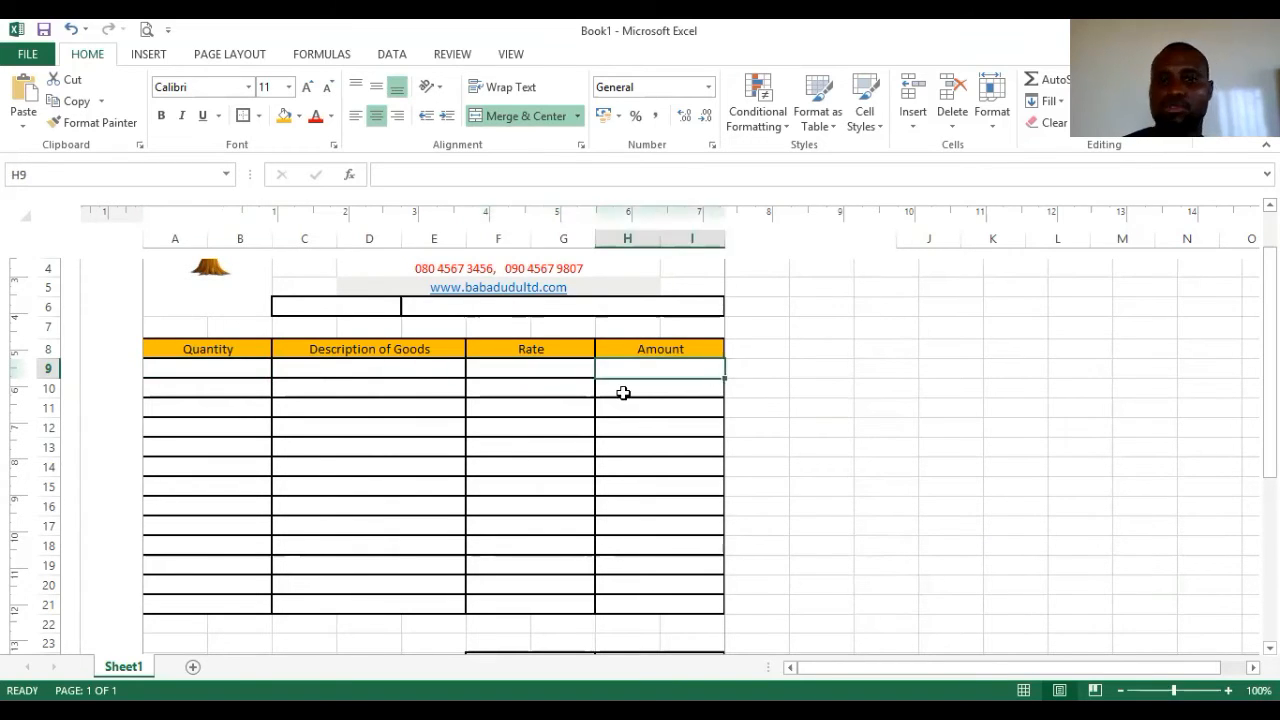
click(218, 361)
click(489, 369)
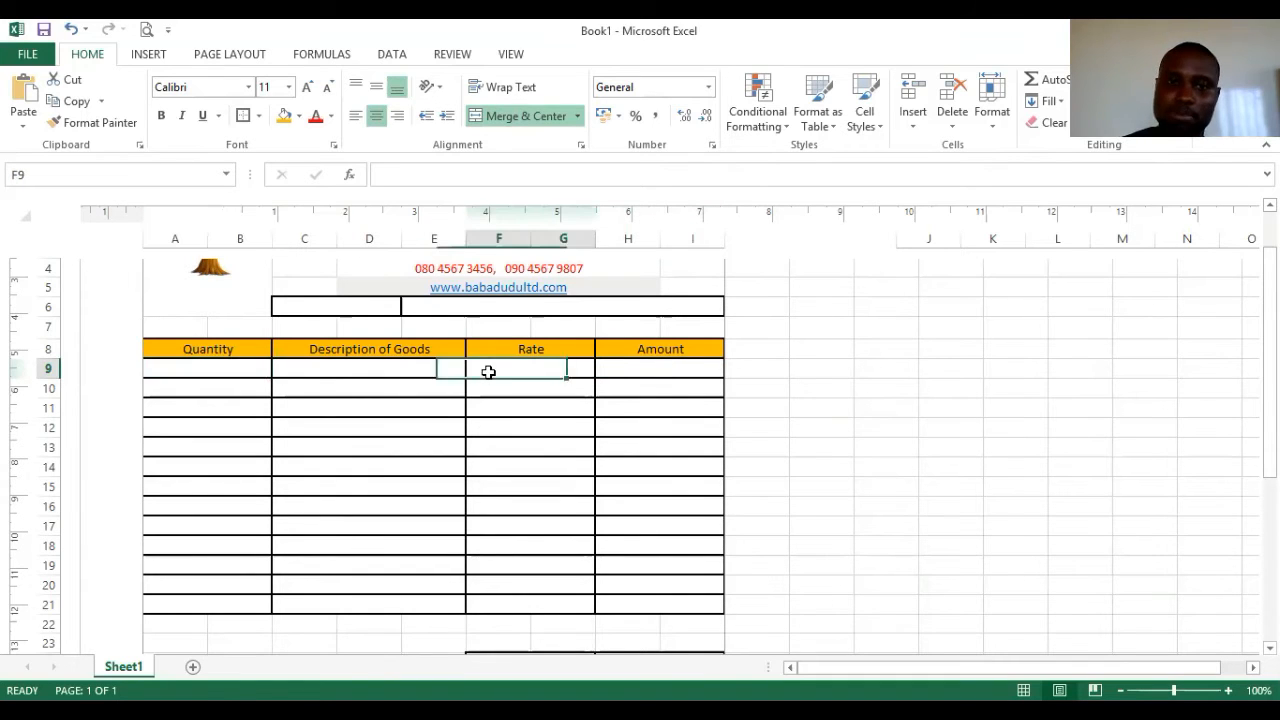
click(627, 367)
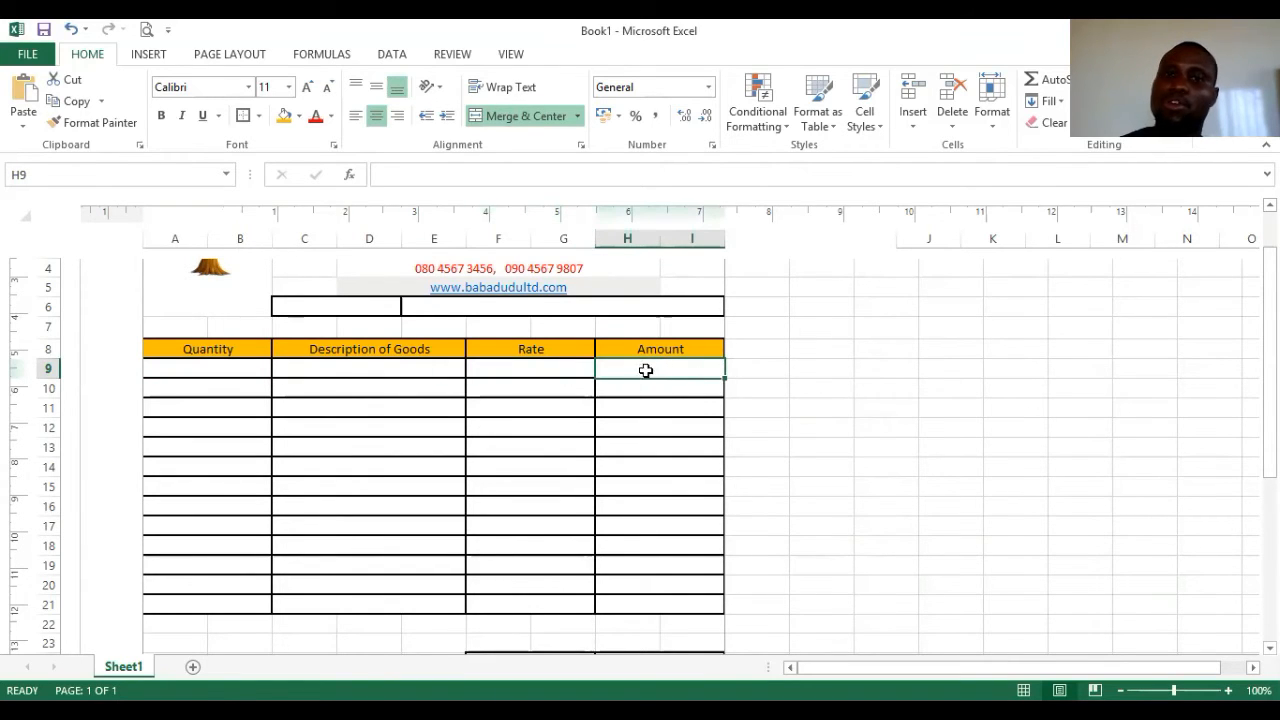
- Enter the Amount formula =A9*F9 in H9
click(393, 175)
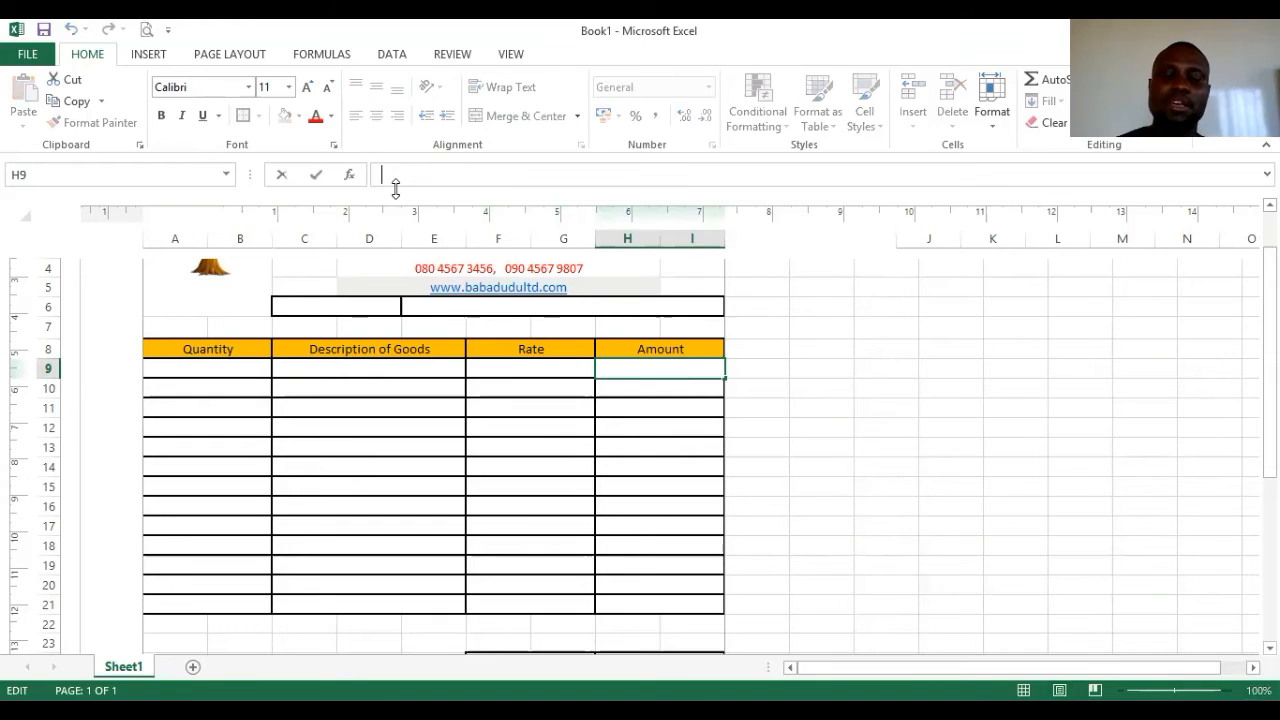
text(=)
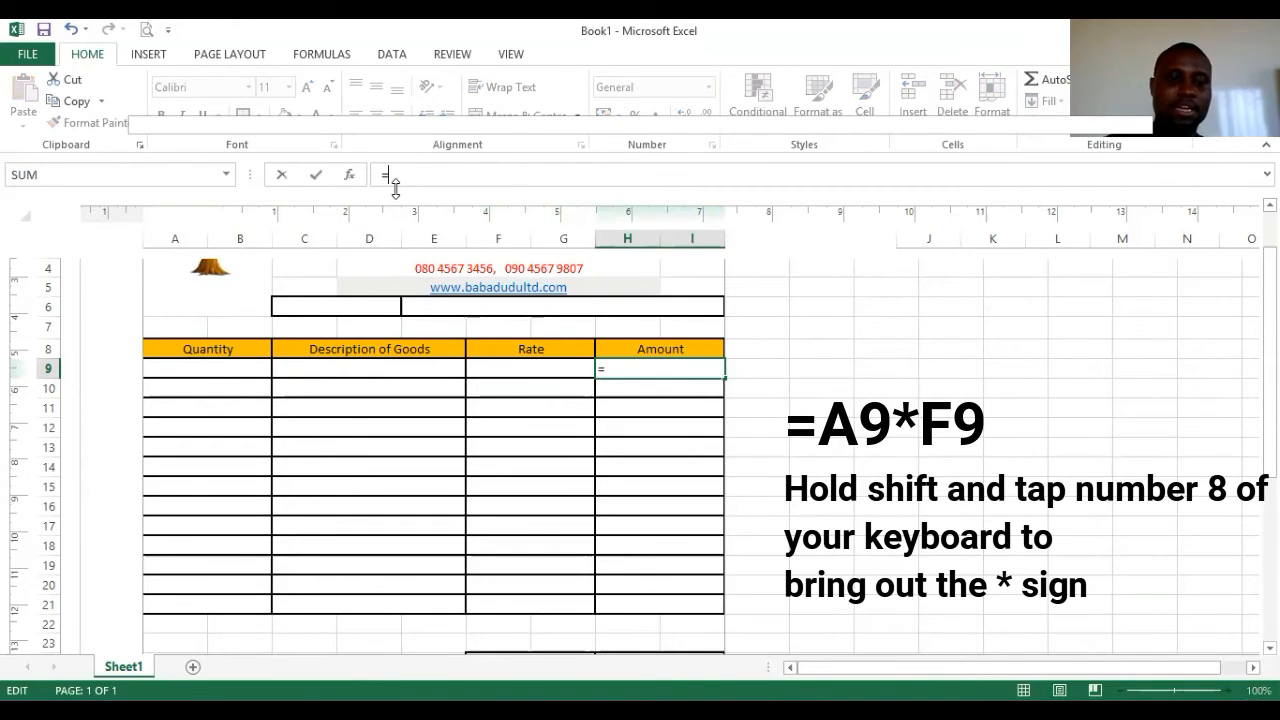
text(a9*)
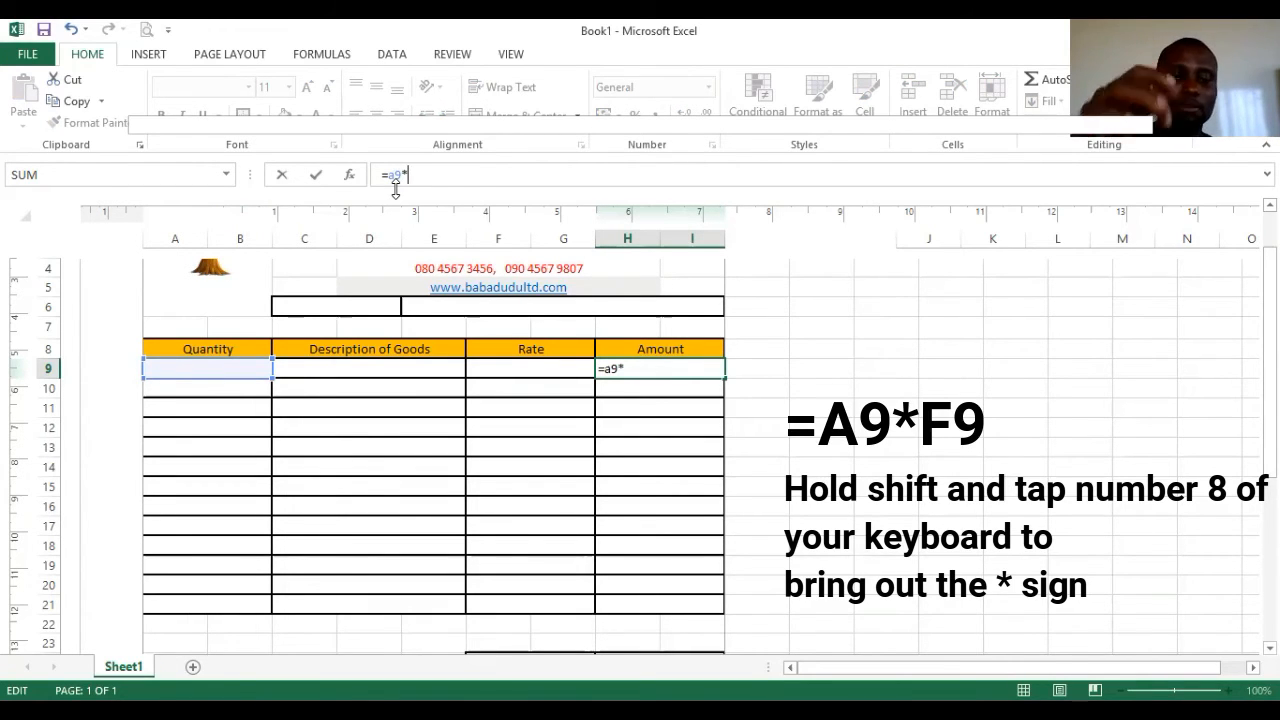
text(f9)
key(Return)
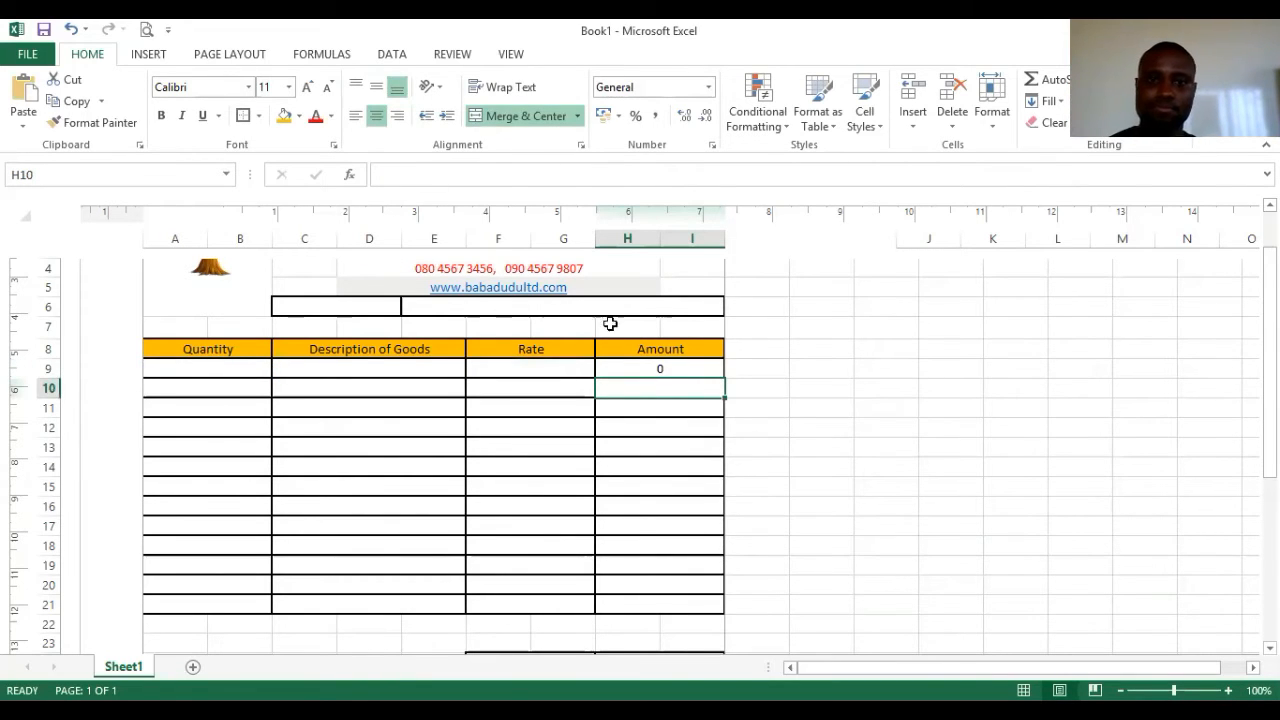
click(666, 370)
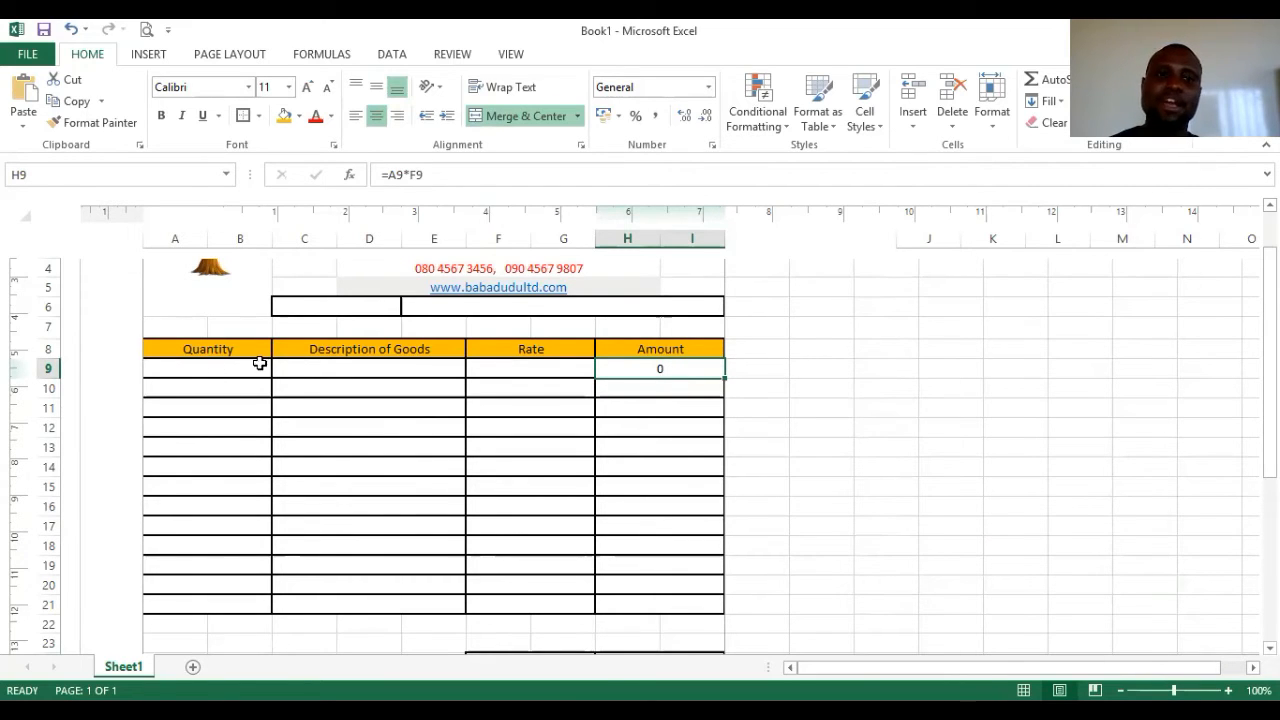
- Fill row 9 with description Computer system, quantity 50 and rate 10000, so H9 shows 500000
click(291, 367)
click(388, 181)
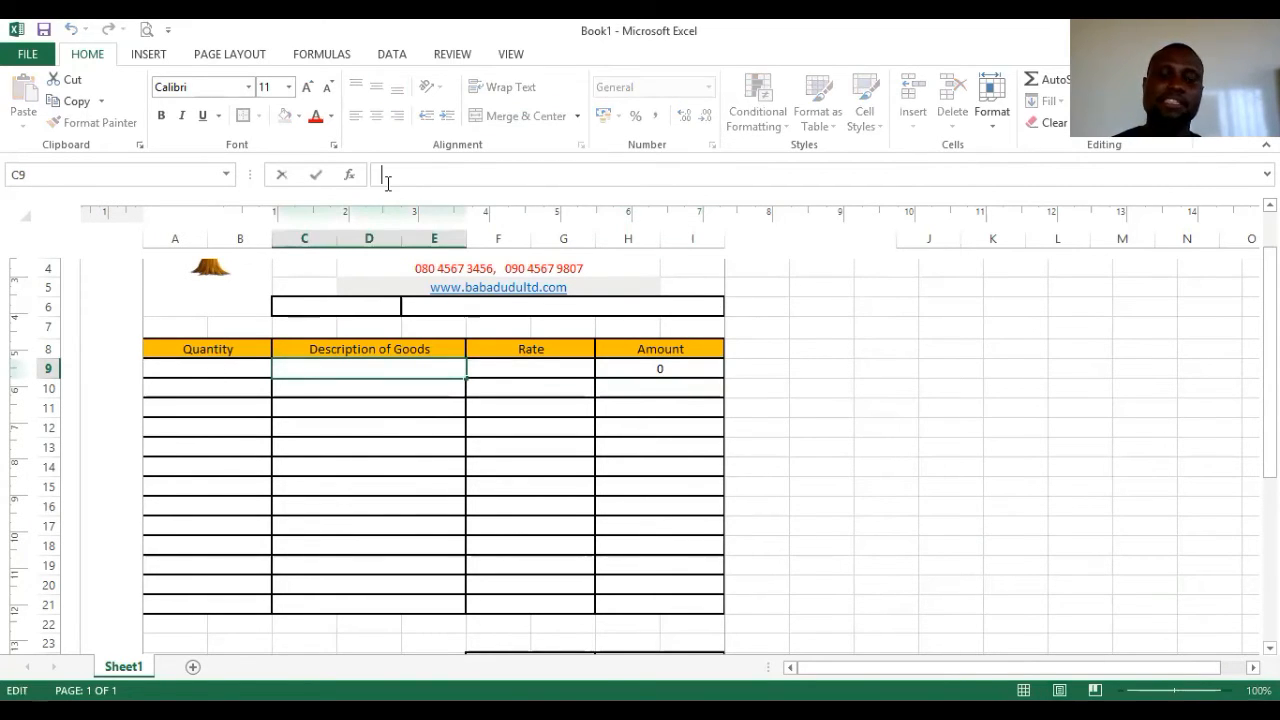
text(Computer system)
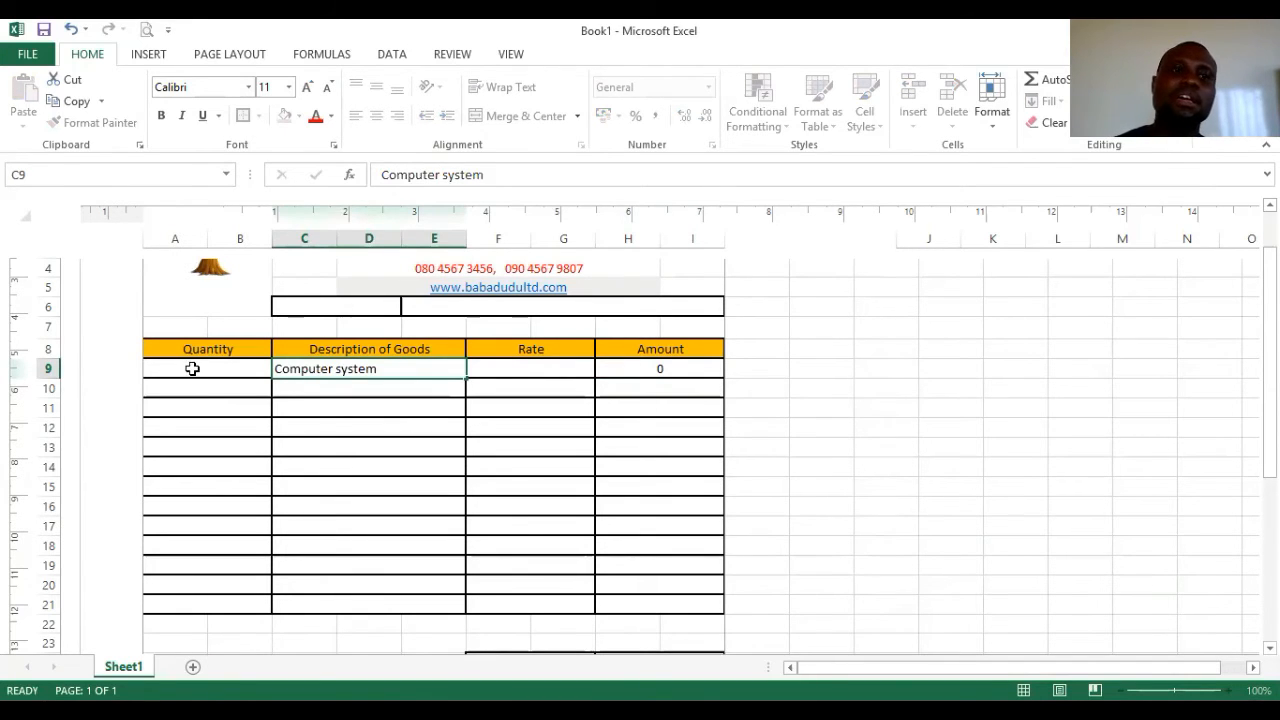
click(192, 369)
text(50)
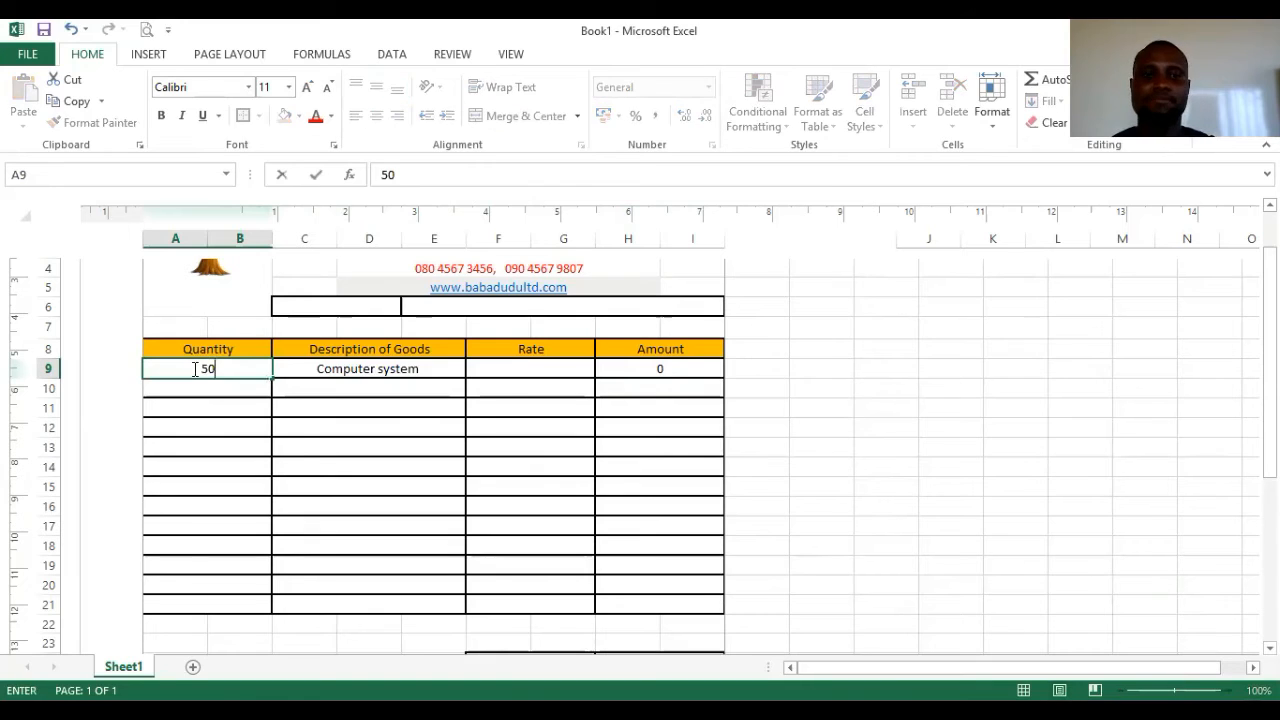
click(315, 464)
click(523, 372)
text(10000)
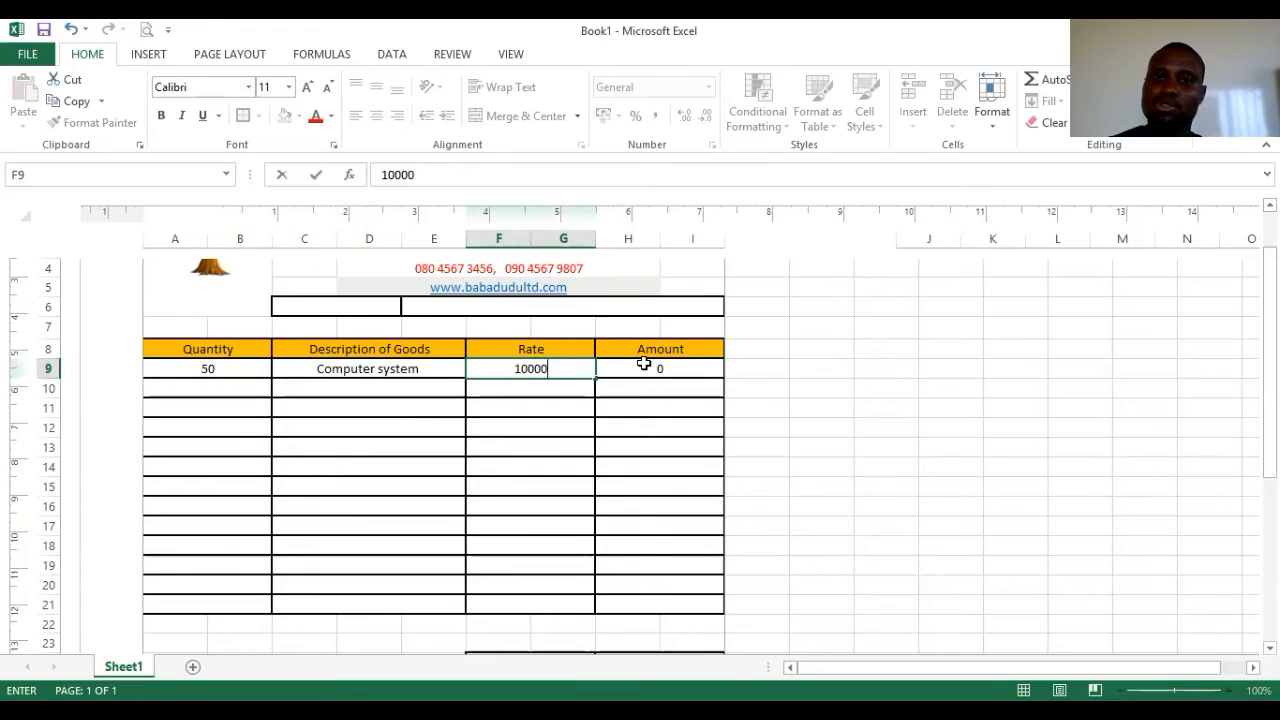
click(651, 408)
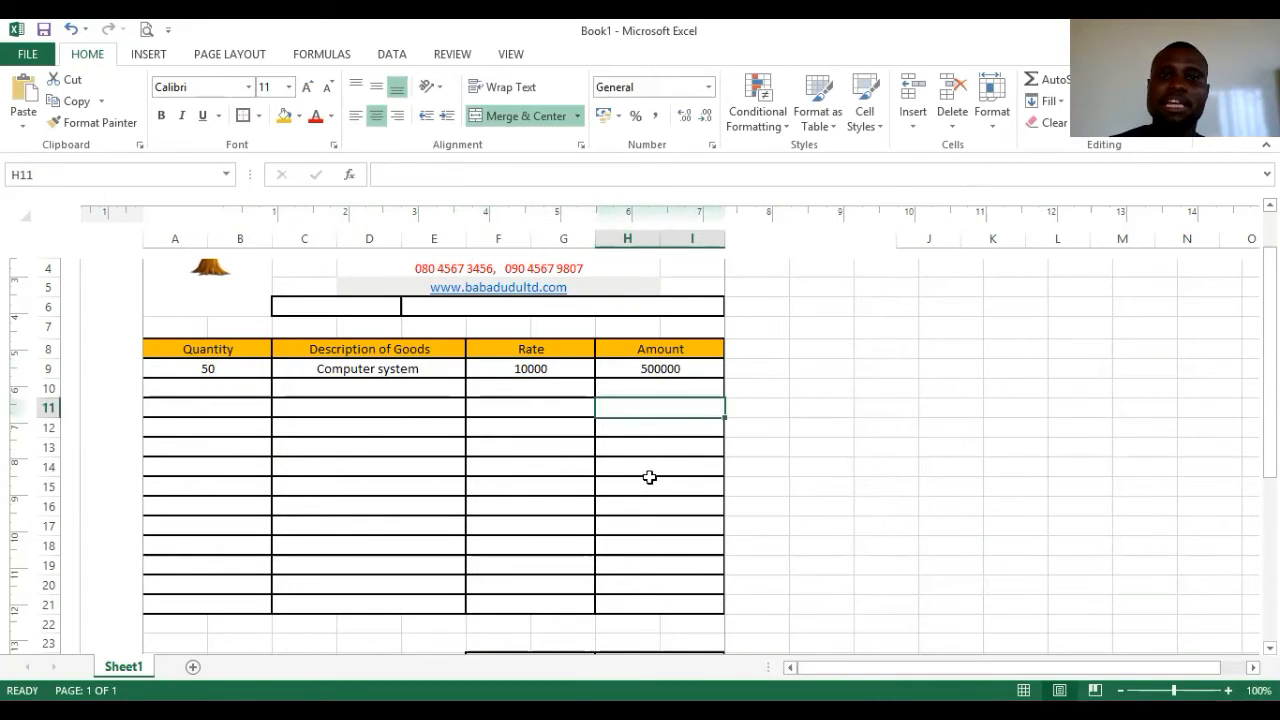
click(666, 368)
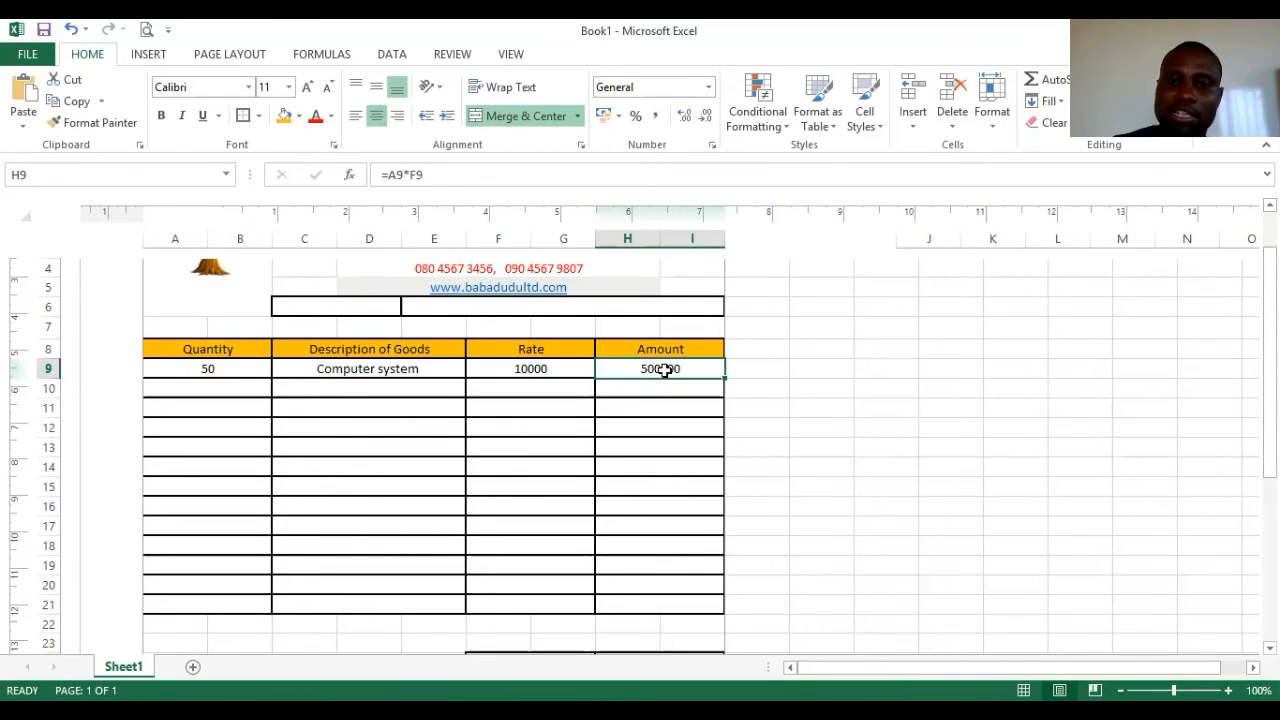
- Format H9 as Currency with the ₦ Edo symbol so it shows ₦500,000.00
right_click(666, 369)
click(745, 621)
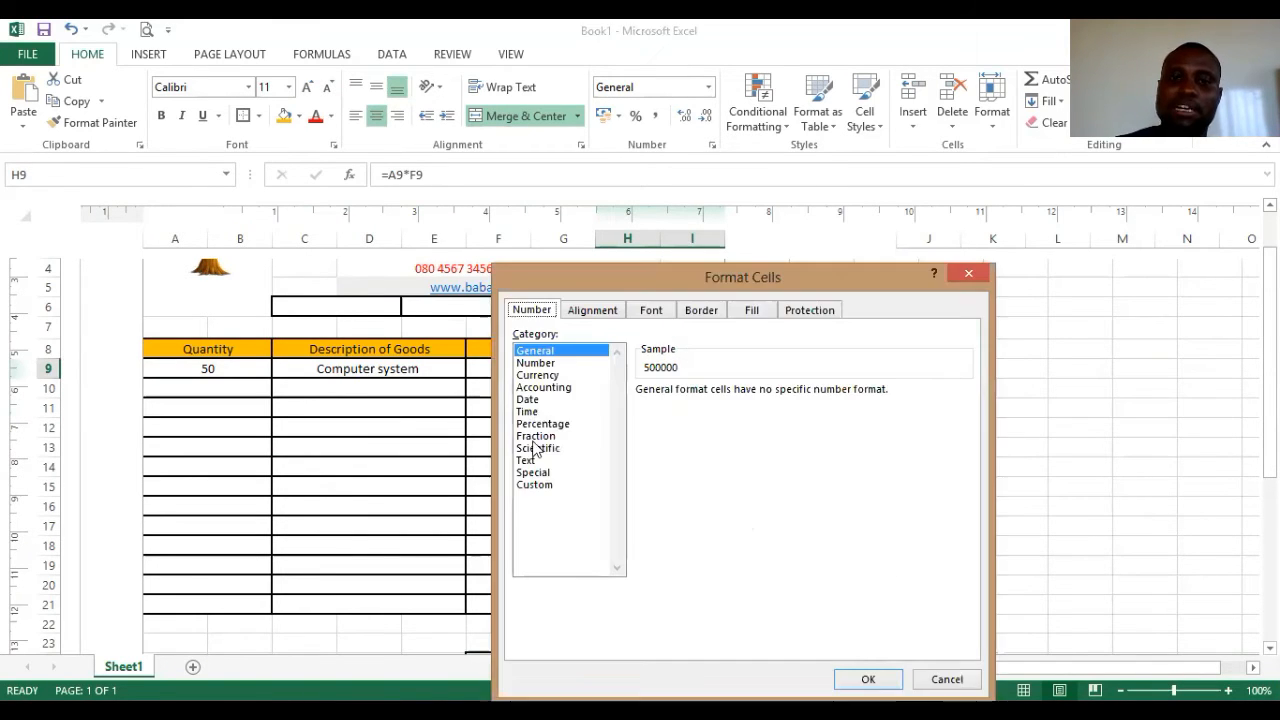
click(537, 375)
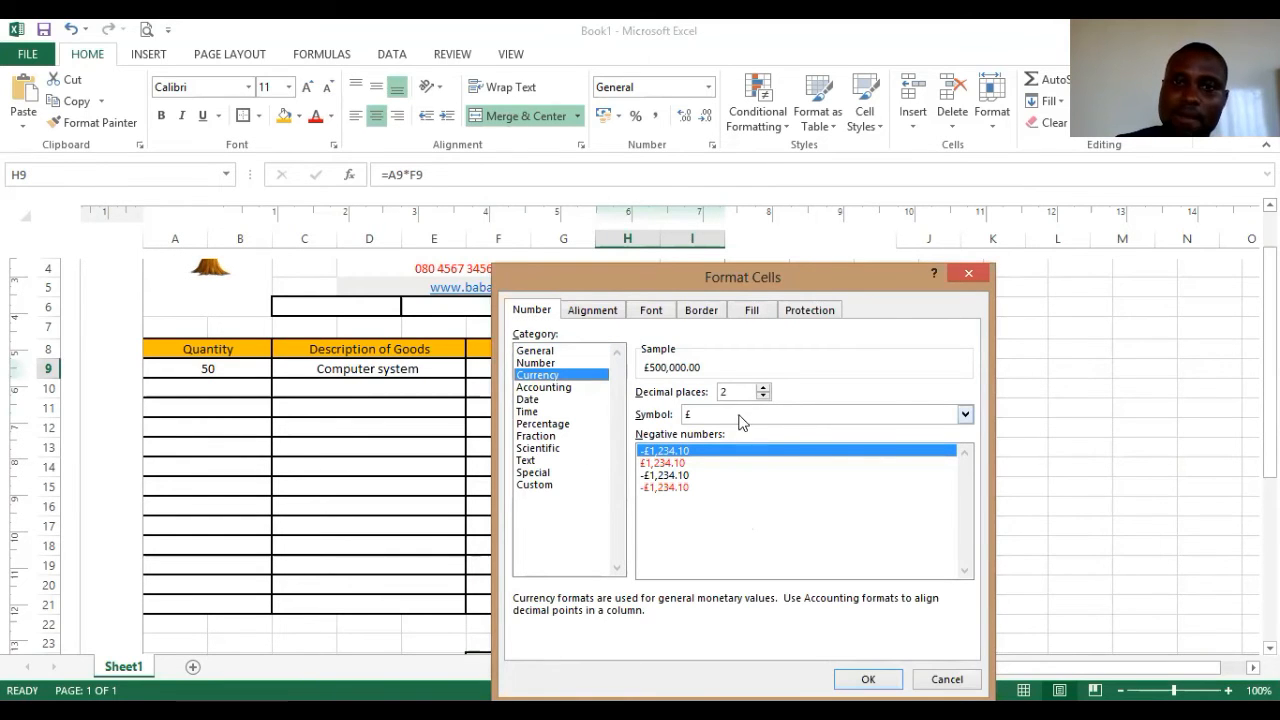
click(967, 415)
scroll(834, 443, down, 5)
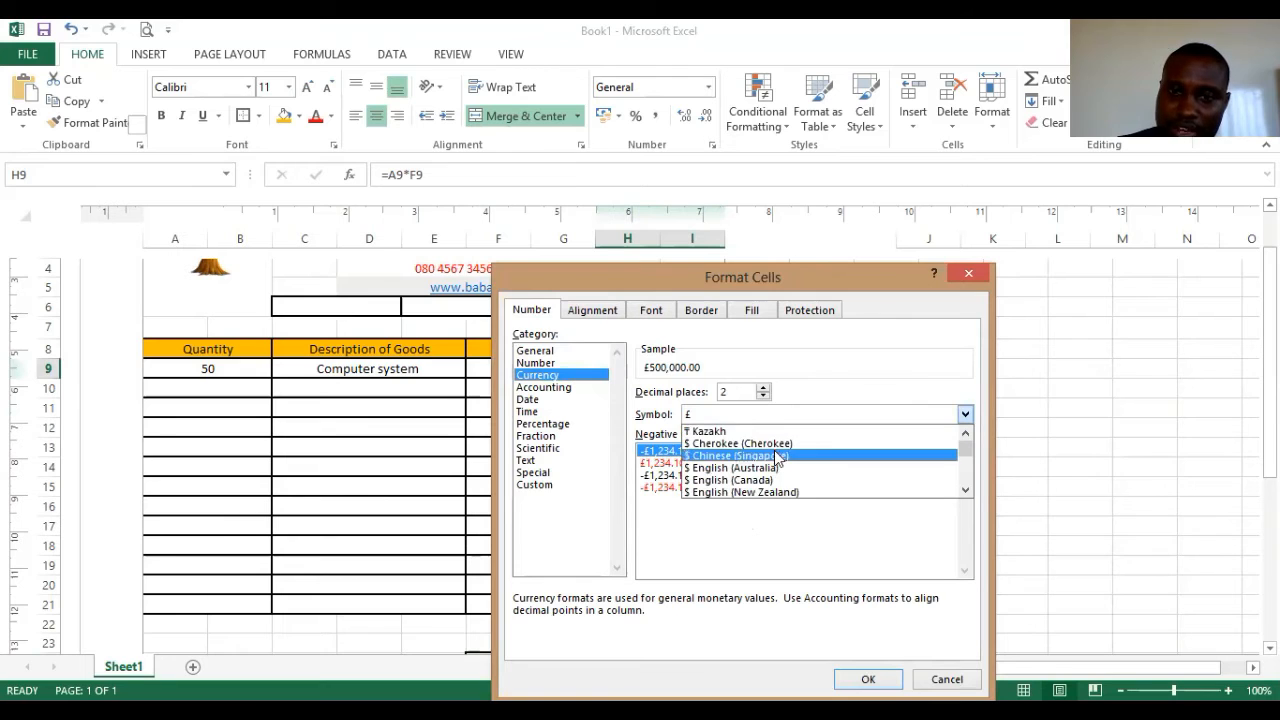
scroll(738, 458, down, 12)
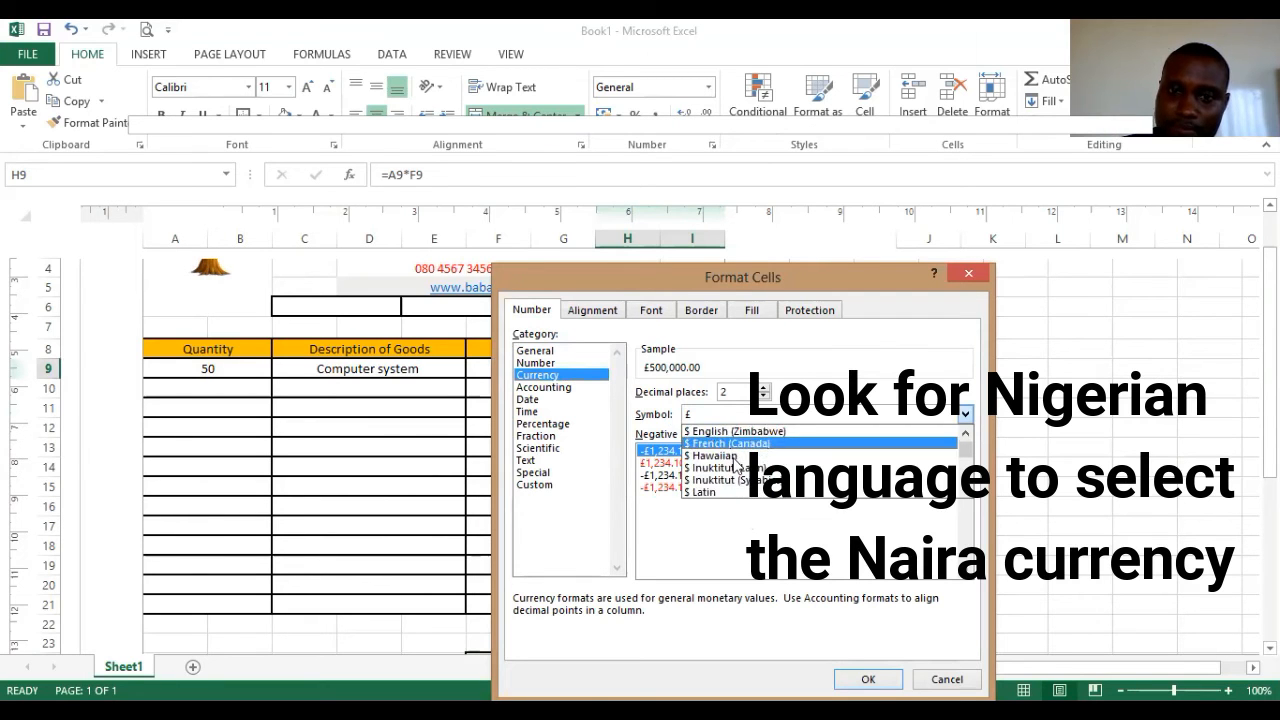
scroll(736, 462, down, 15)
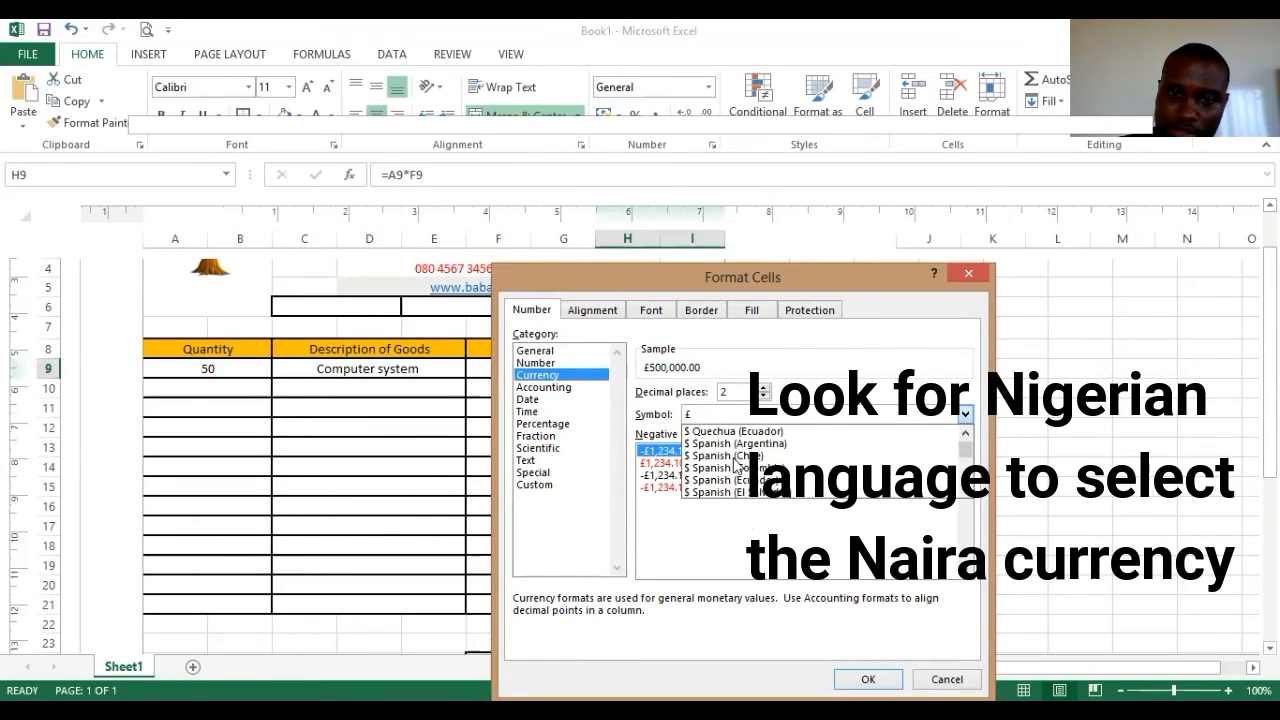
scroll(736, 462, down, 15)
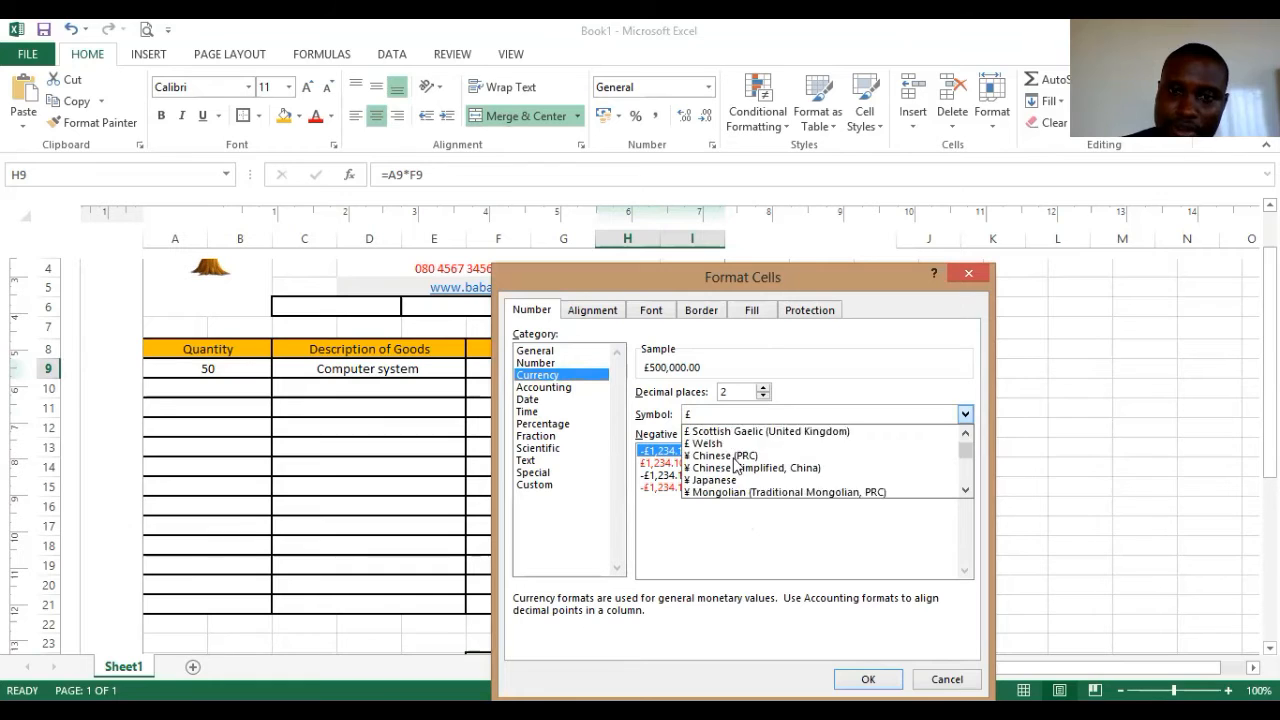
scroll(736, 462, down, 1)
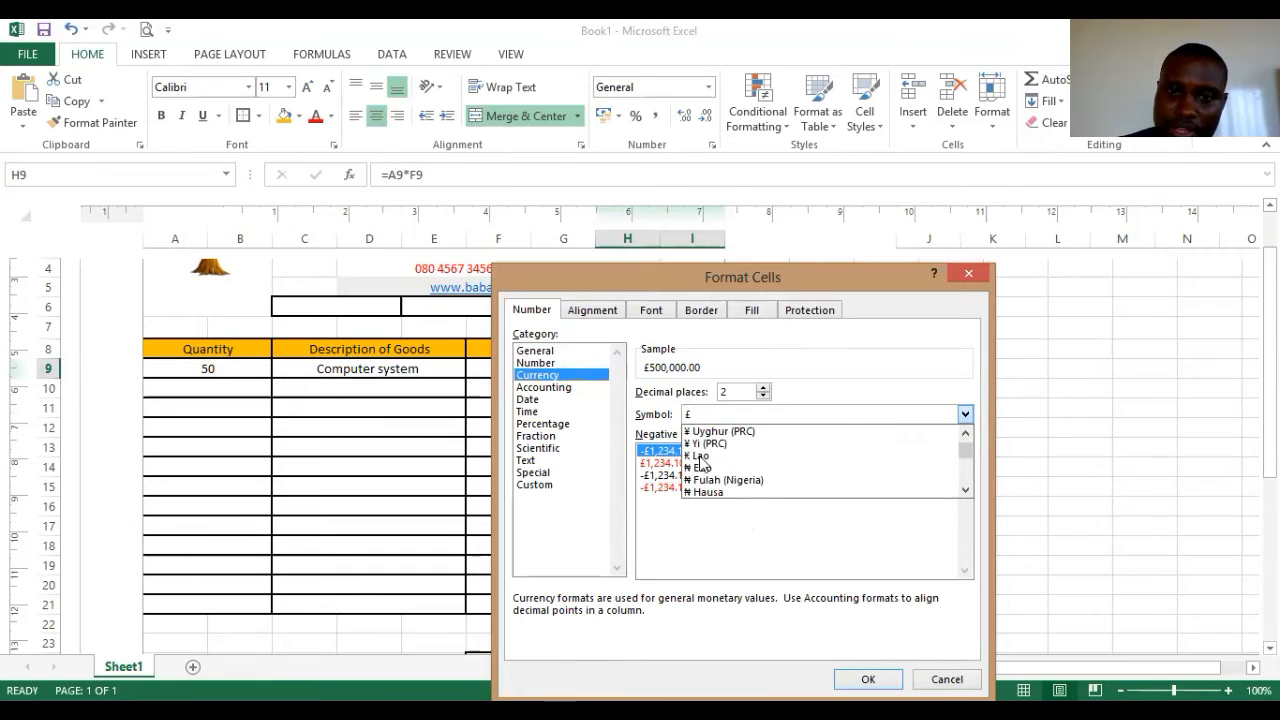
click(705, 468)
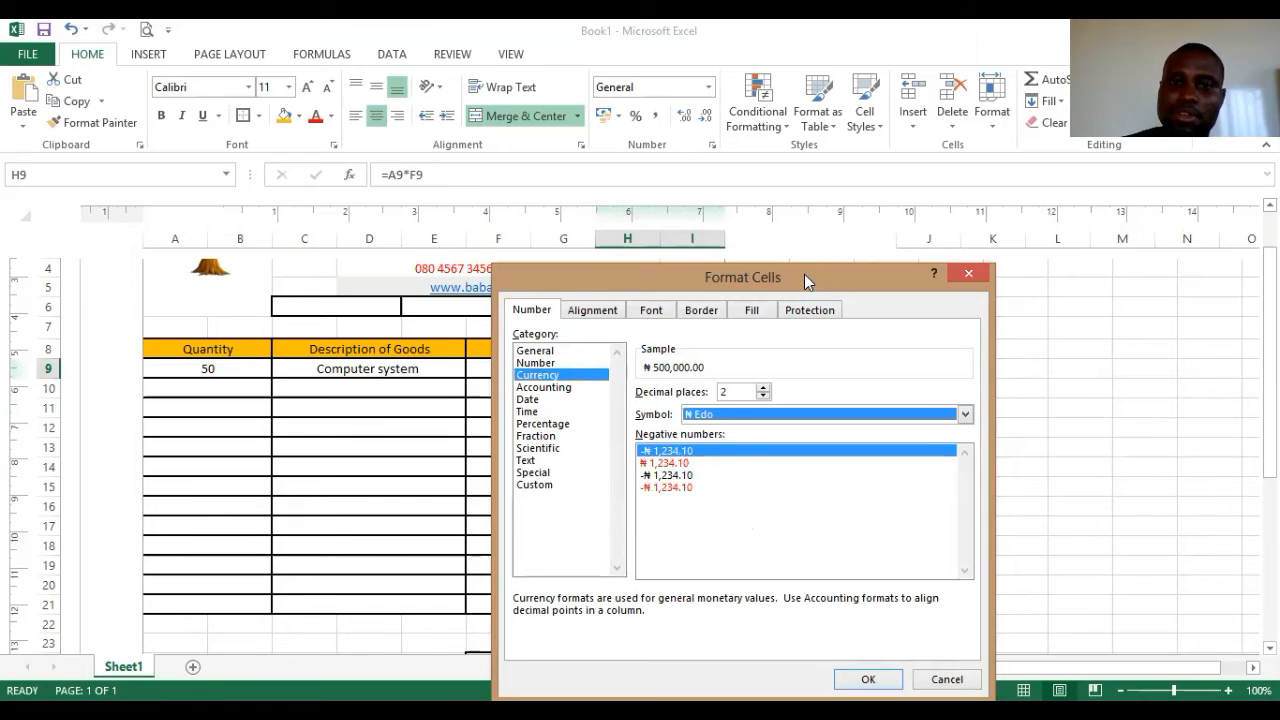
click(850, 551)
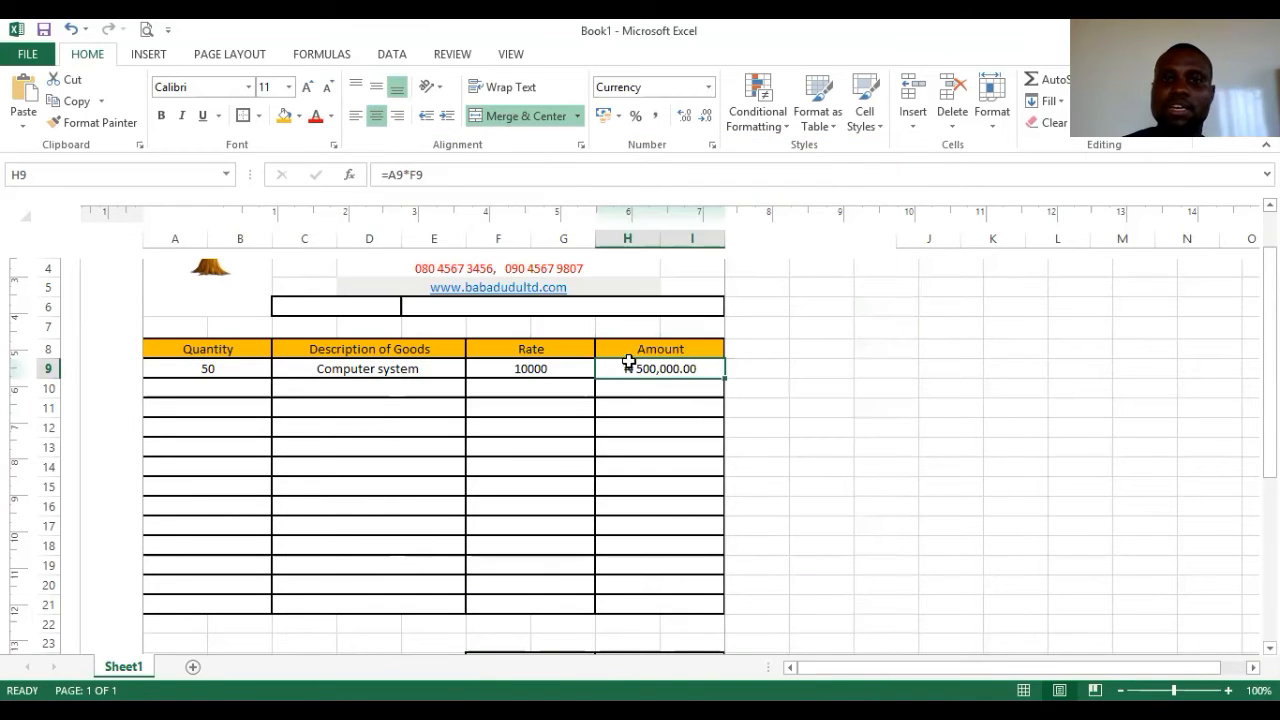
click(640, 390)
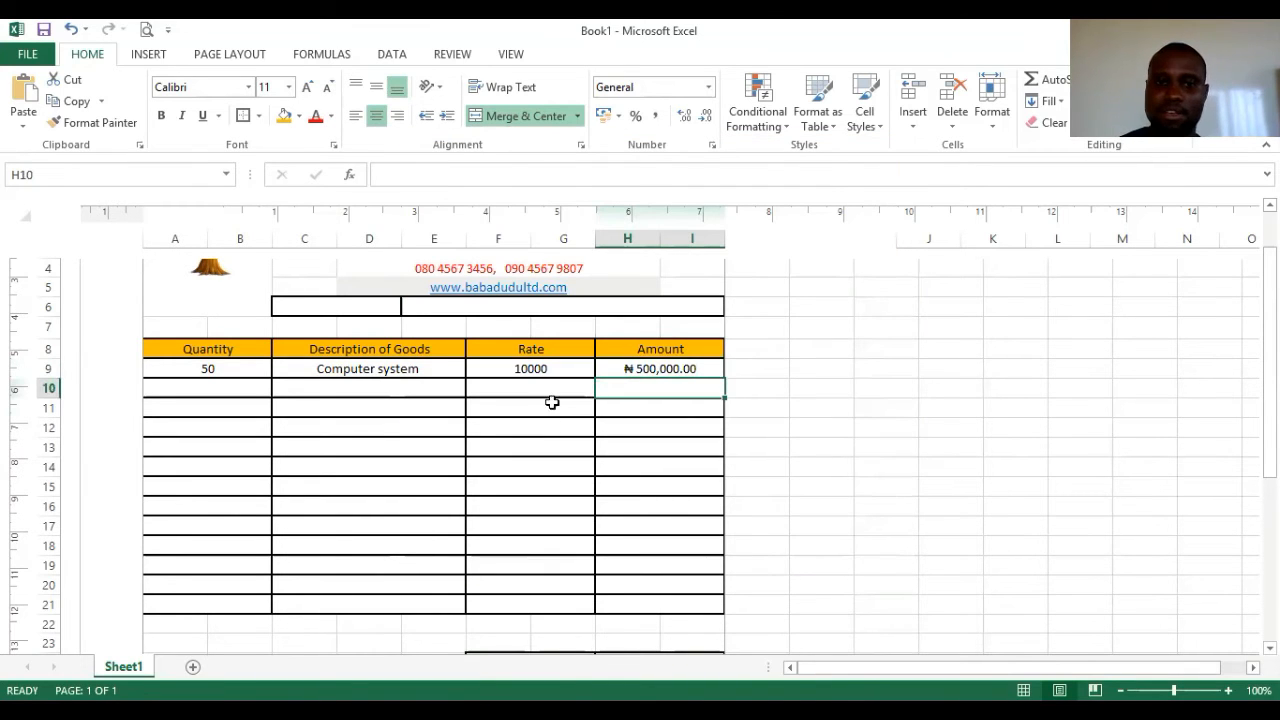
- Format rate cell F9 as Currency with the ₦ Edo symbol, showing ₦10,000.00
click(540, 368)
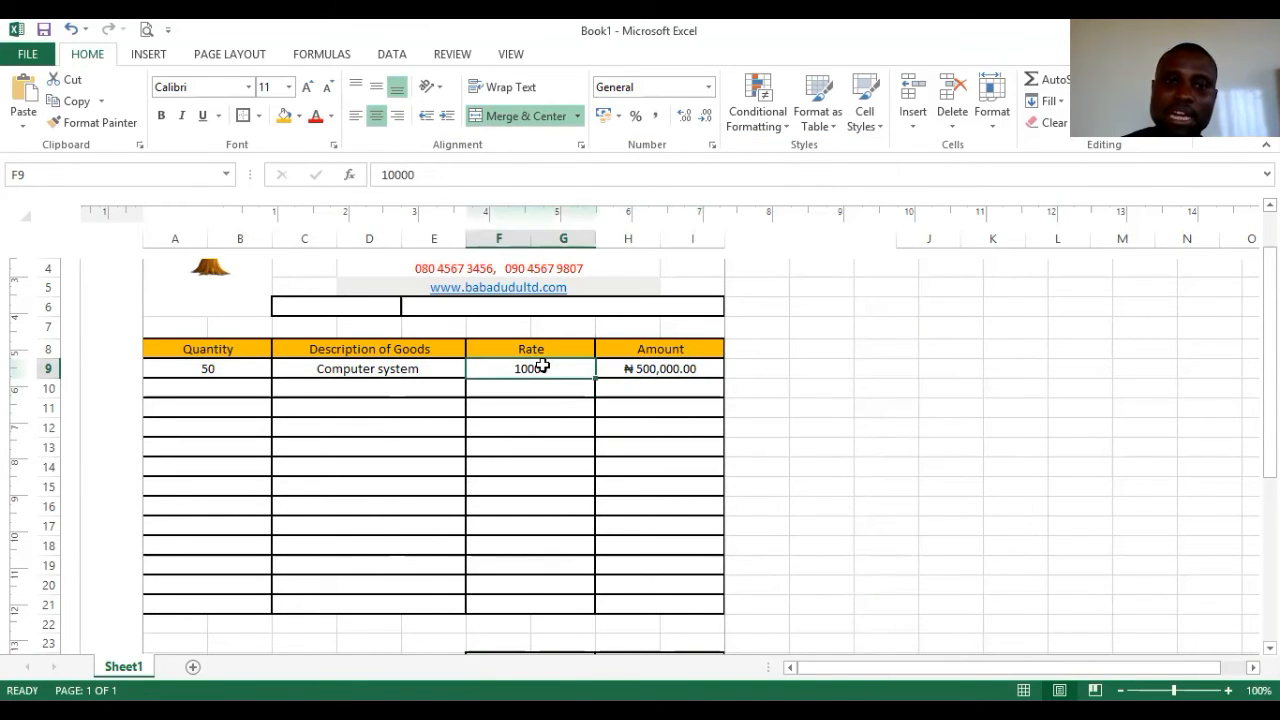
right_click(540, 368)
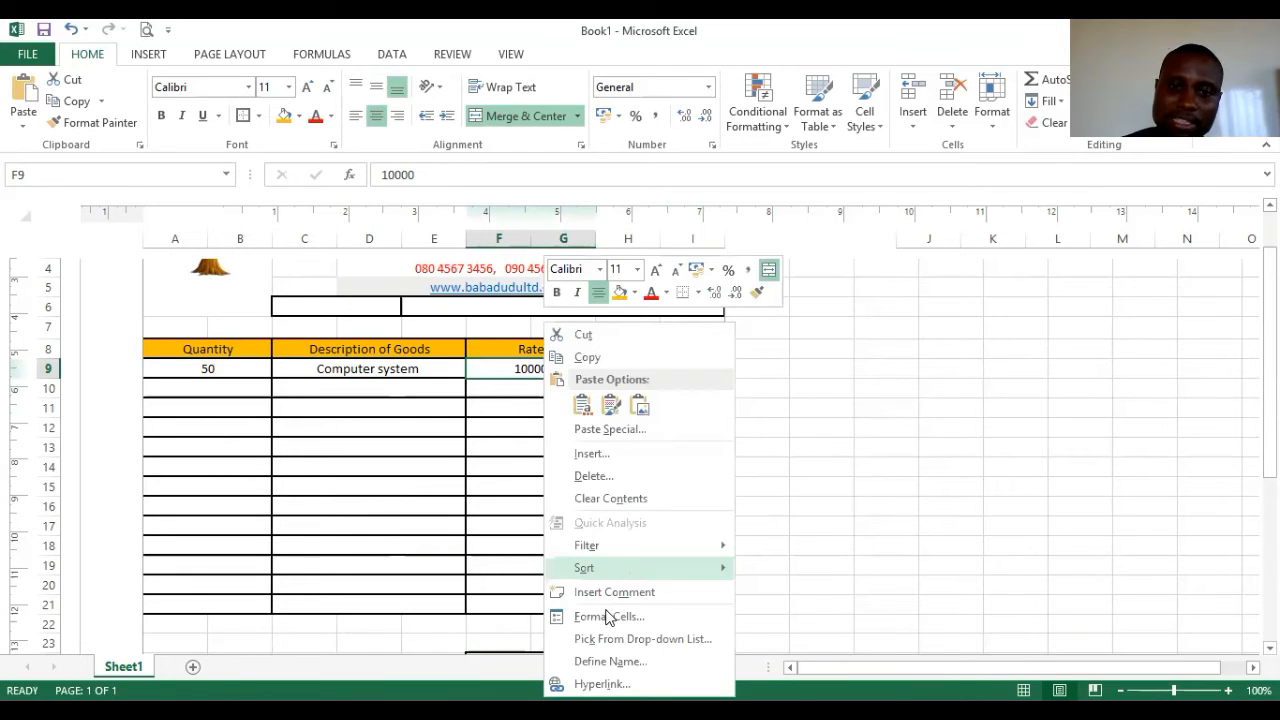
click(609, 616)
click(399, 374)
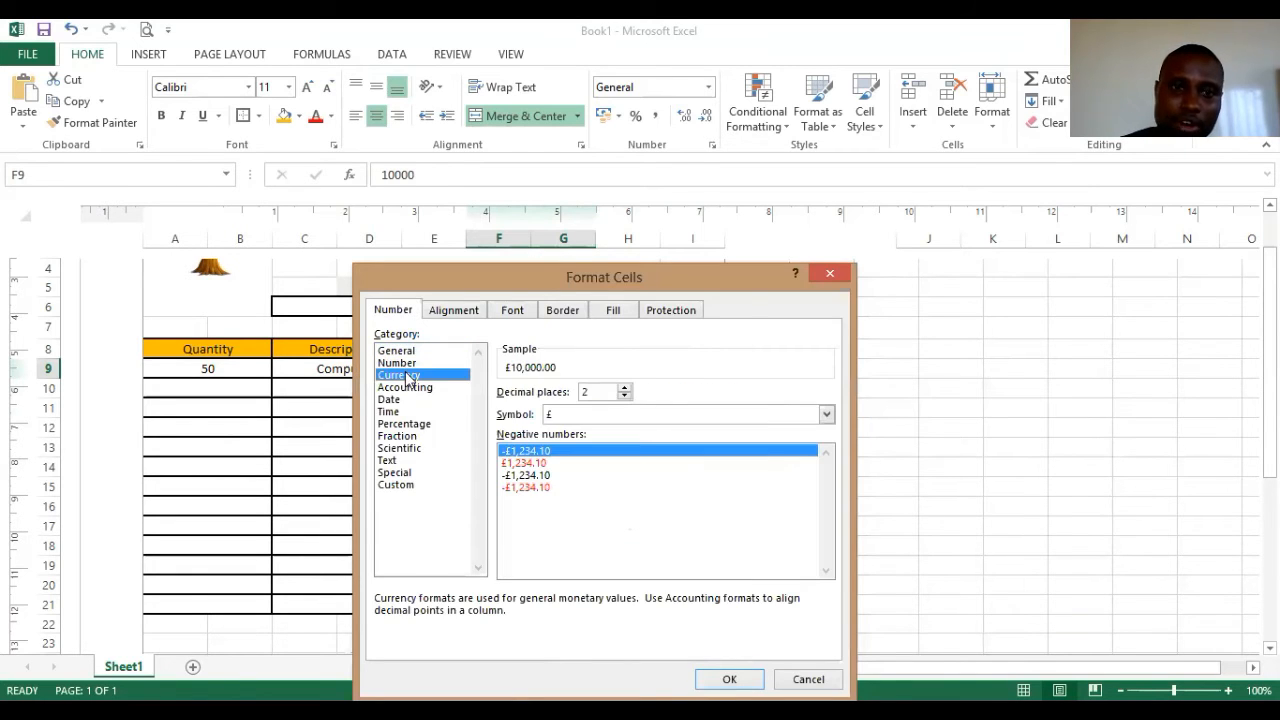
click(826, 414)
scroll(578, 458, down, 2)
scroll(578, 458, down, 10)
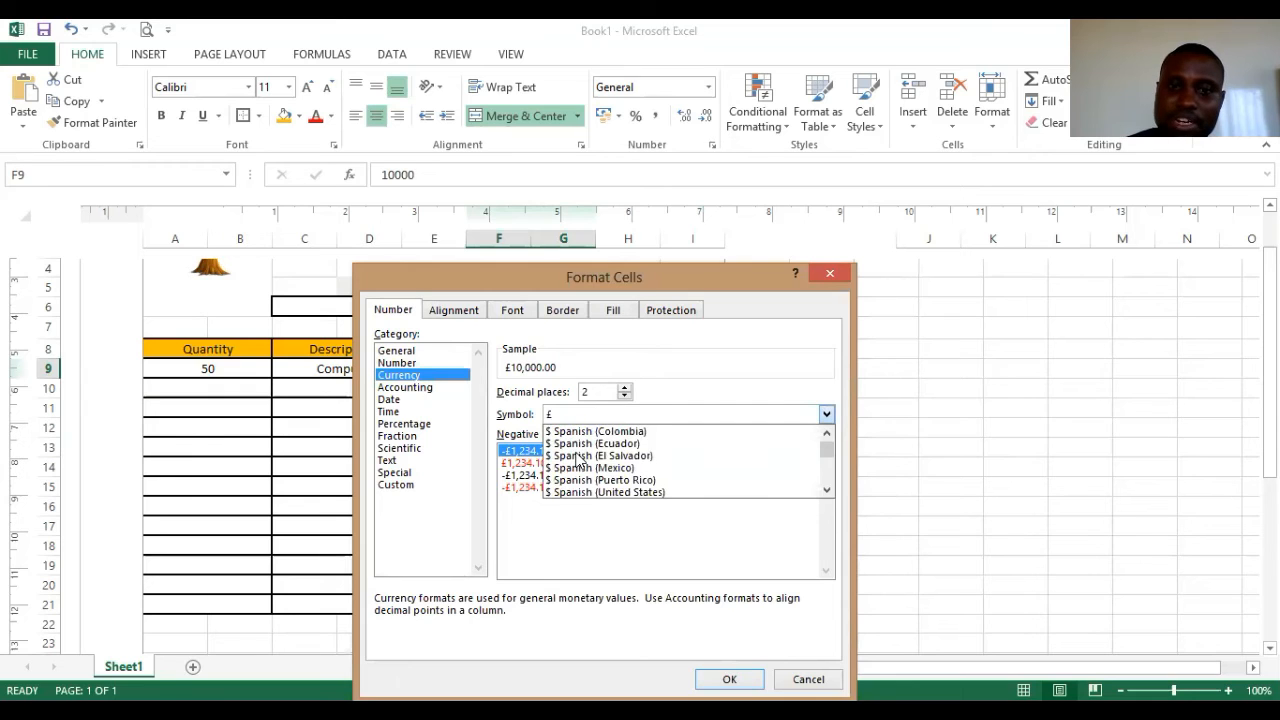
scroll(578, 458, down, 2)
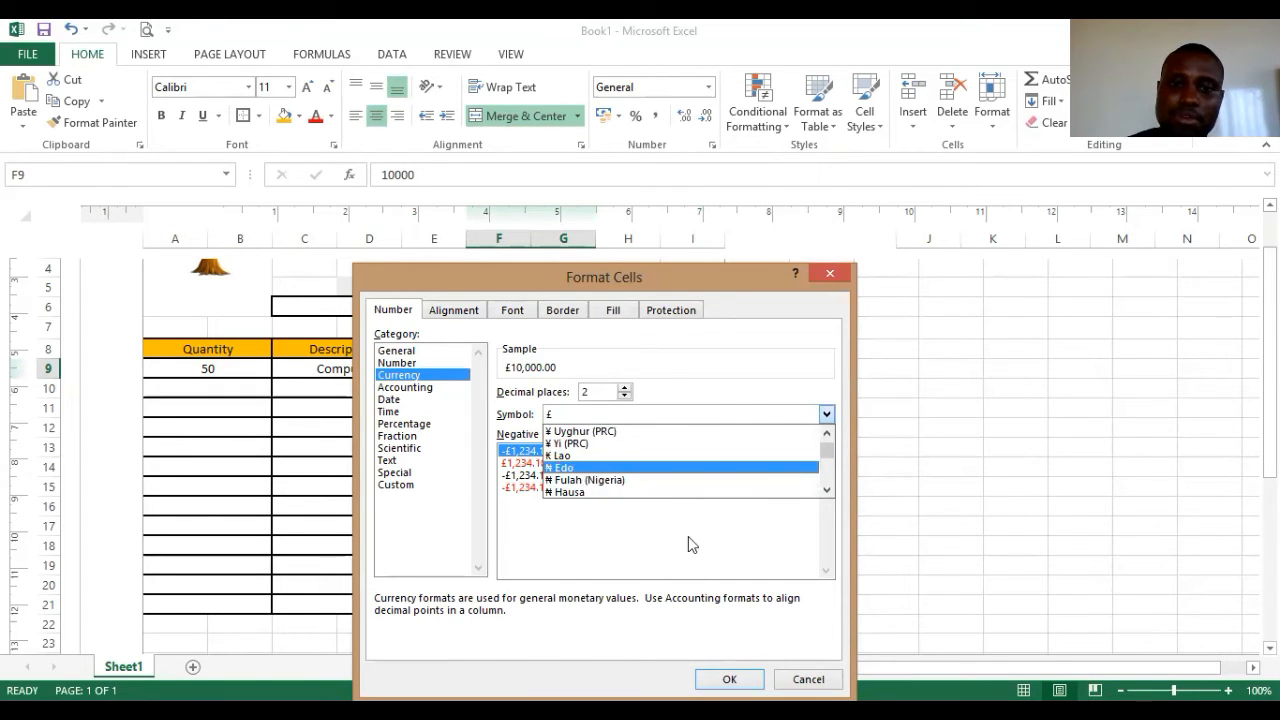
click(695, 467)
key(Return)
click(534, 448)
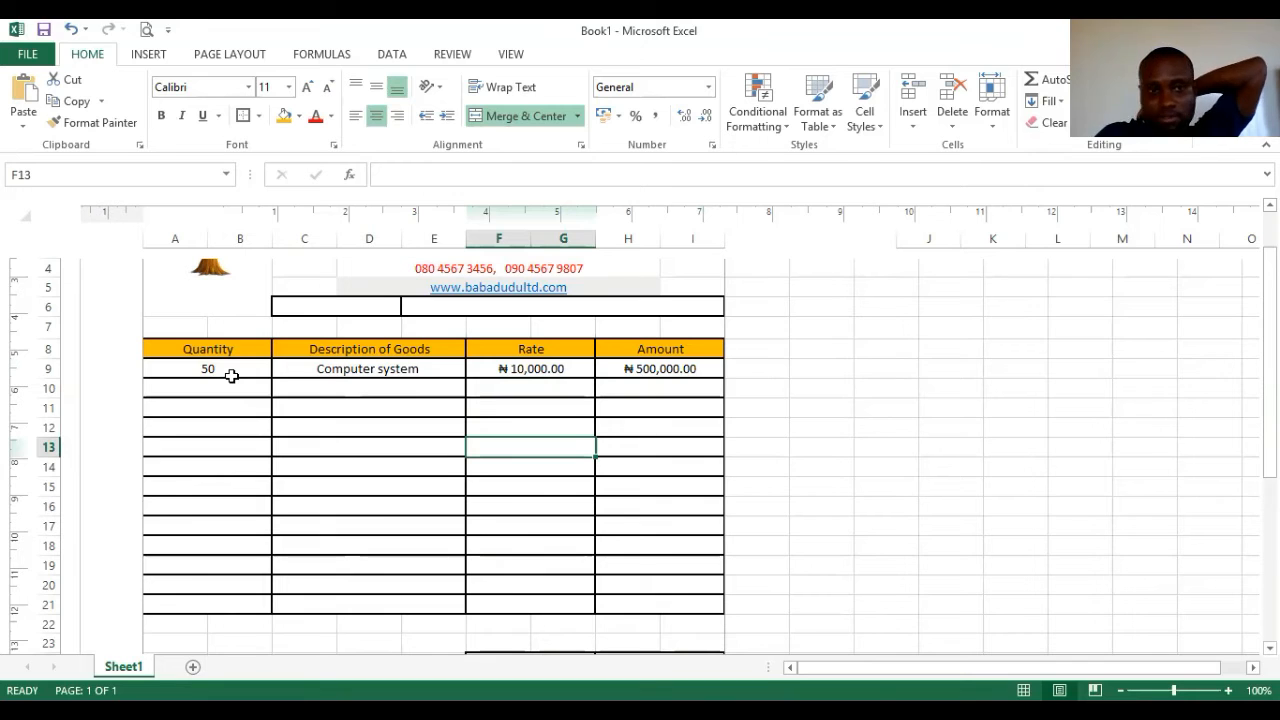
- Set the Computer system description cell C9 to Text format
click(423, 370)
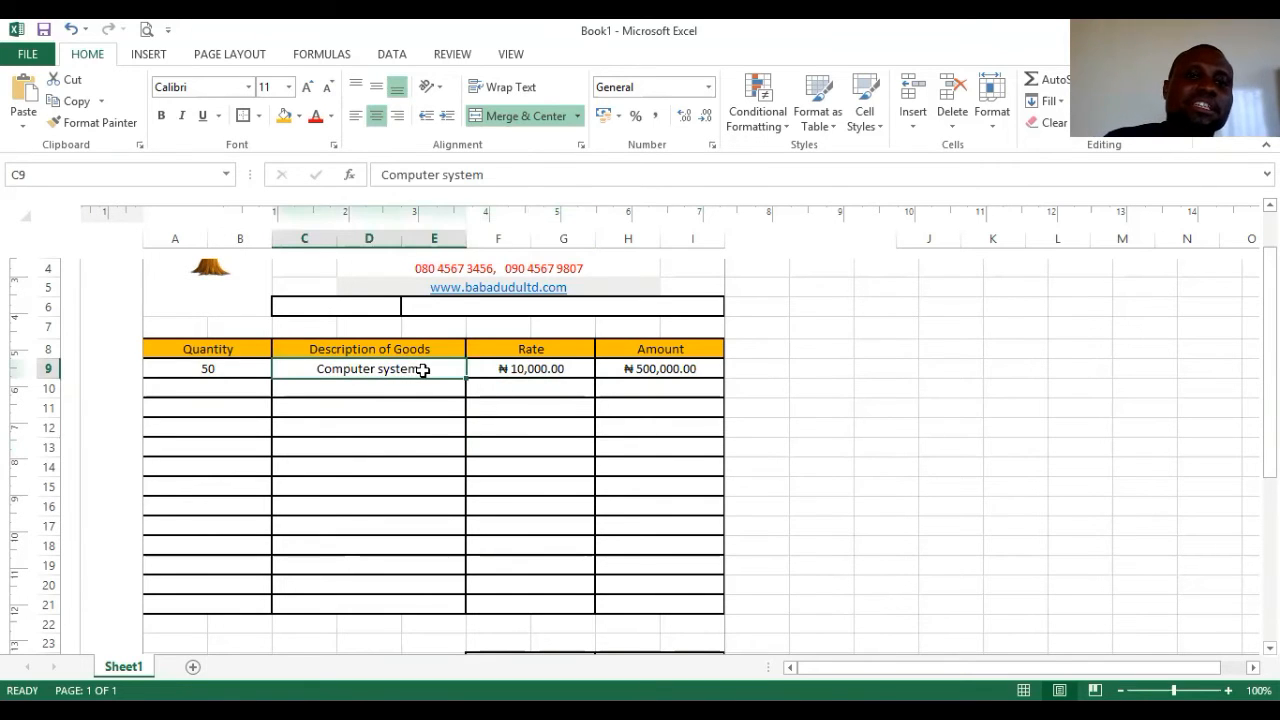
right_click(495, 620)
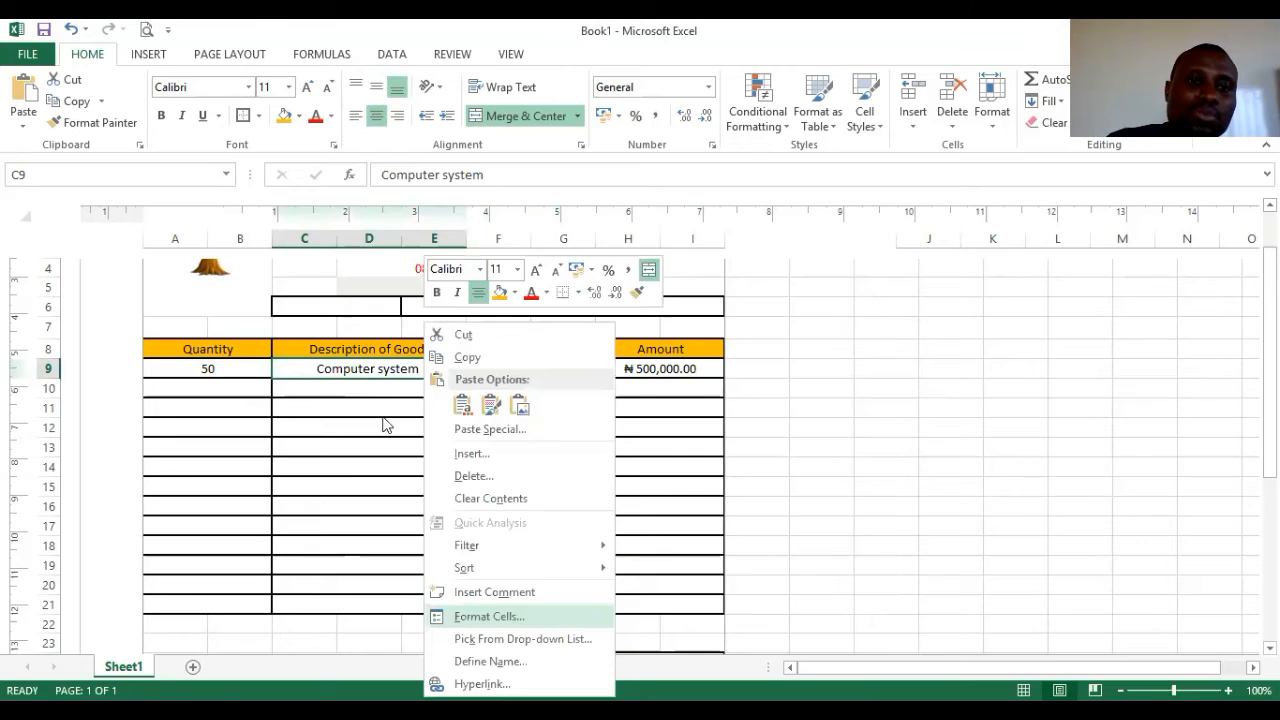
key(Return)
click(281, 461)
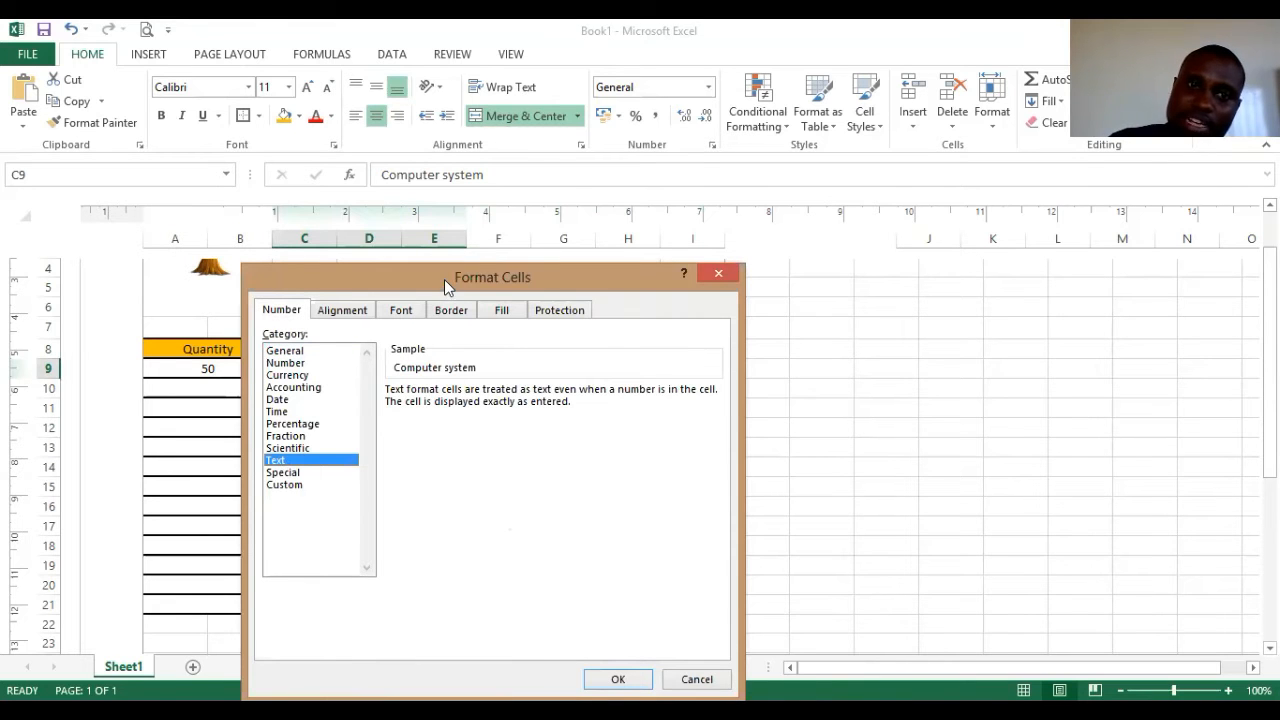
drag(444, 279, 401, 141)
click(575, 541)
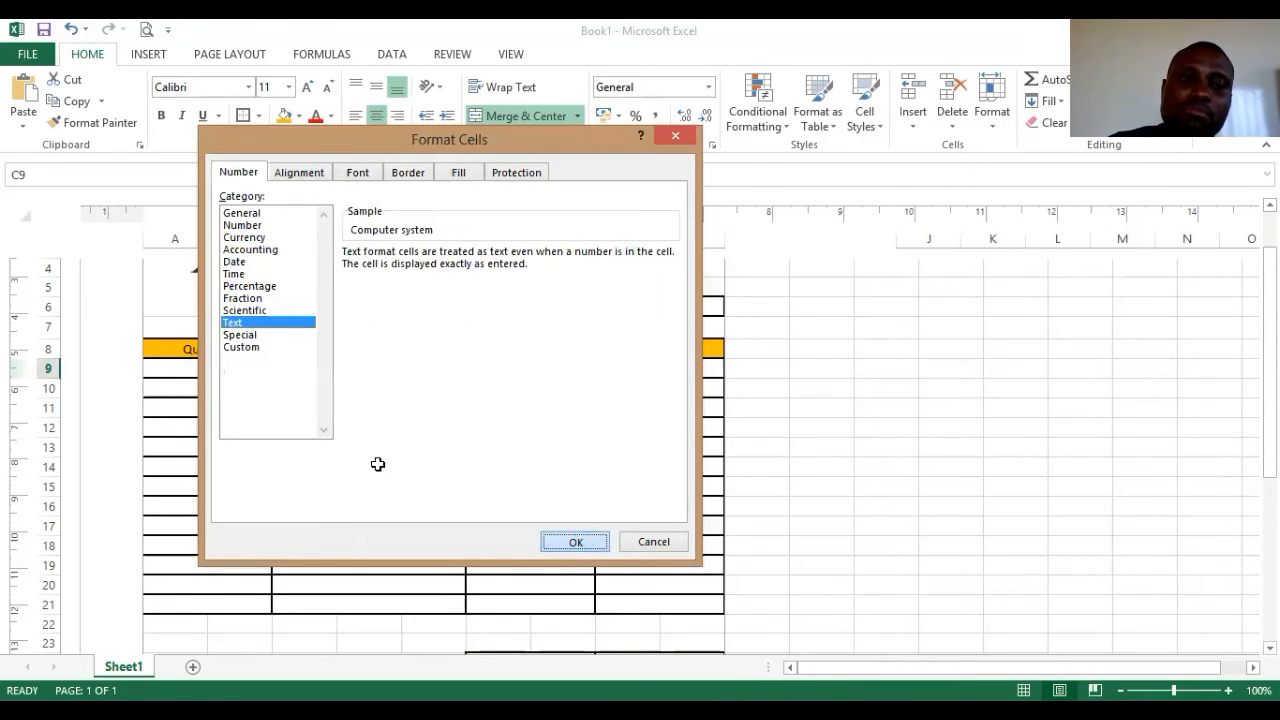
click(385, 464)
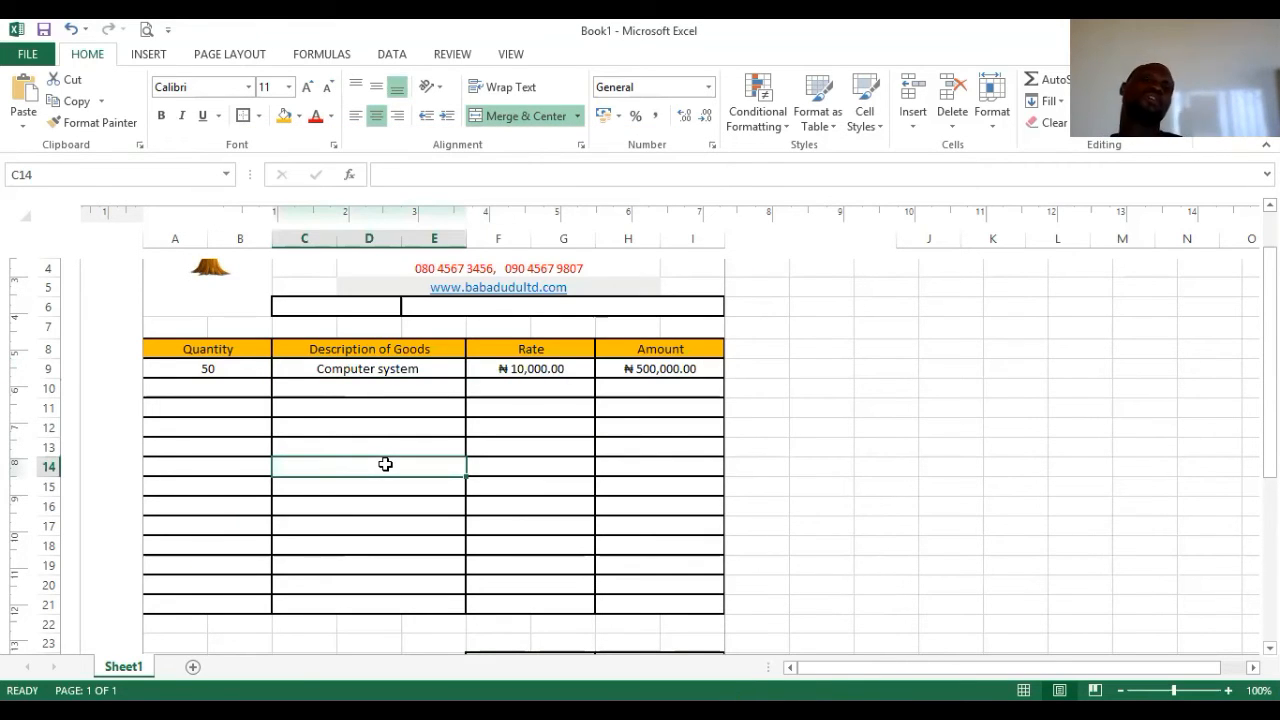
click(692, 368)
- Fill the =A9*F9 formula down column H and inspect H10's cell format
scroll(711, 394, down, 1)
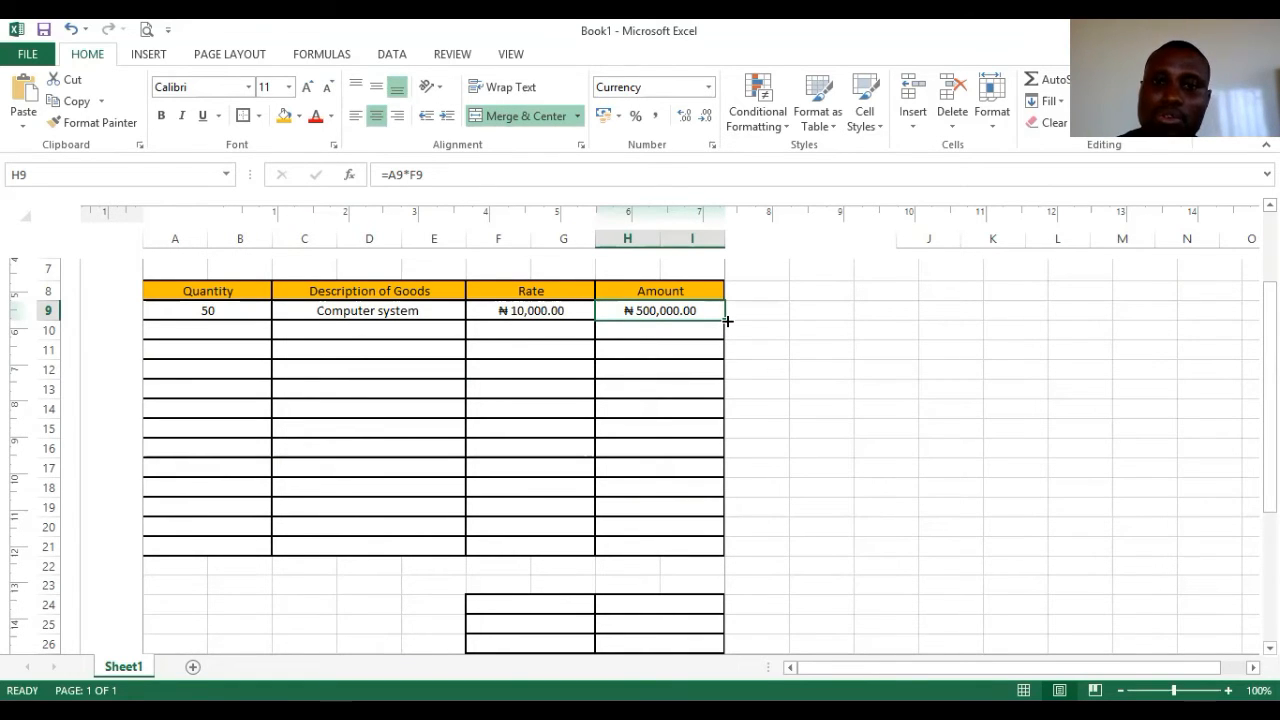
drag(727, 320, 703, 549)
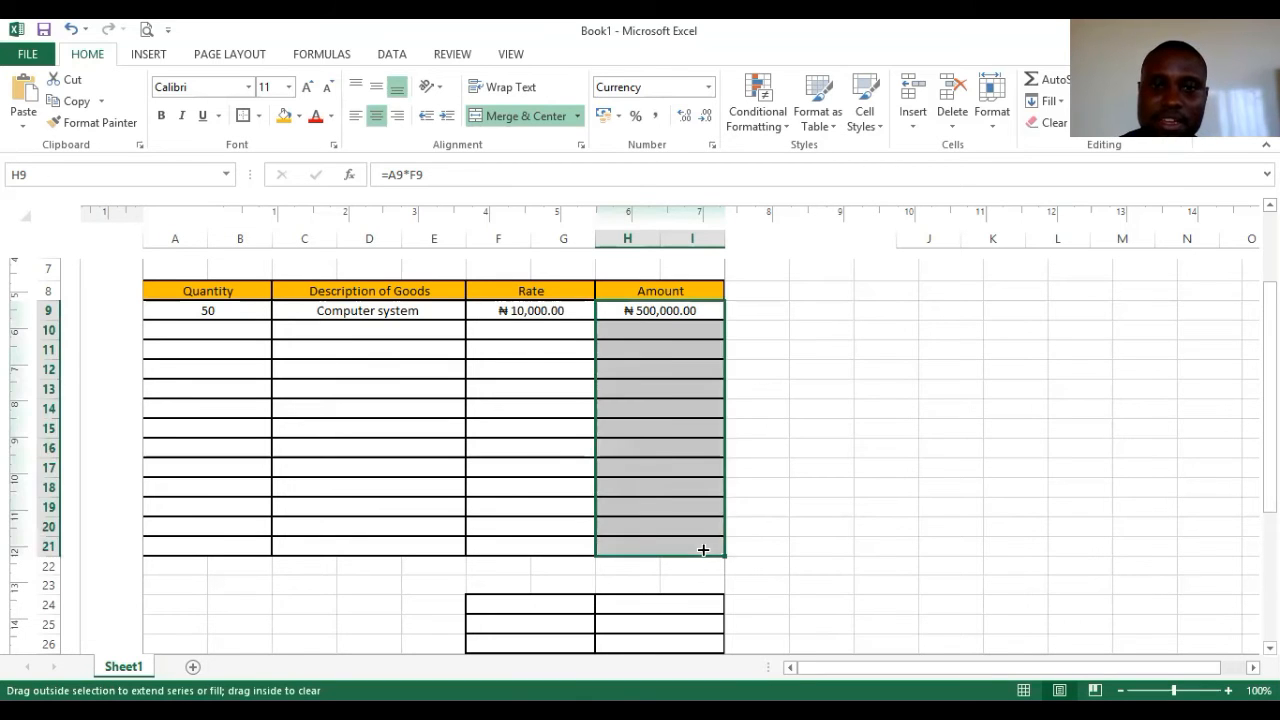
click(548, 488)
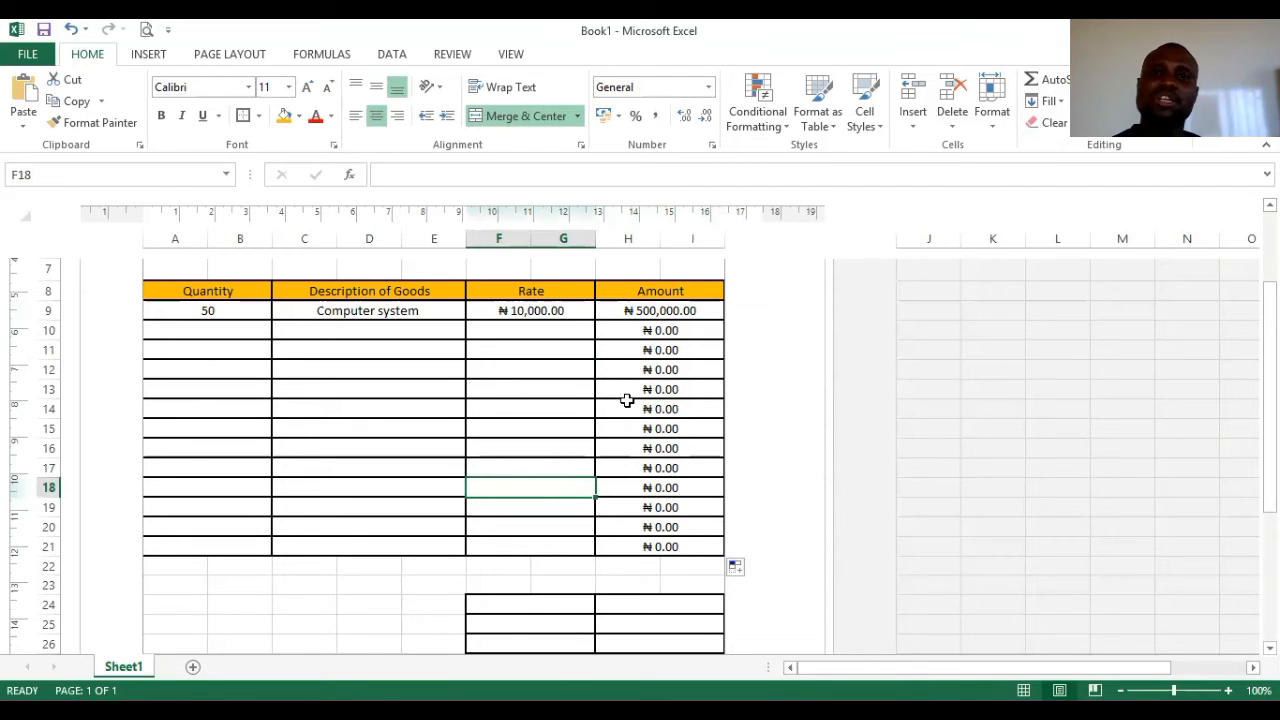
click(706, 330)
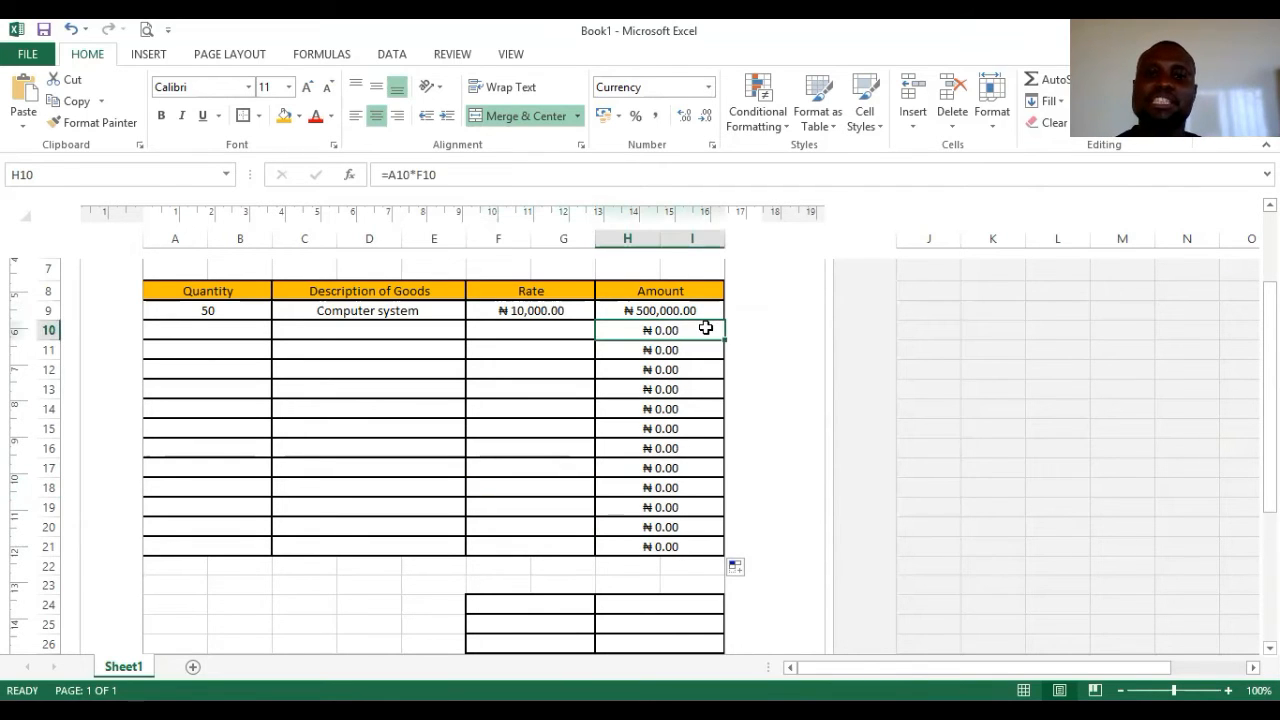
right_click(706, 328)
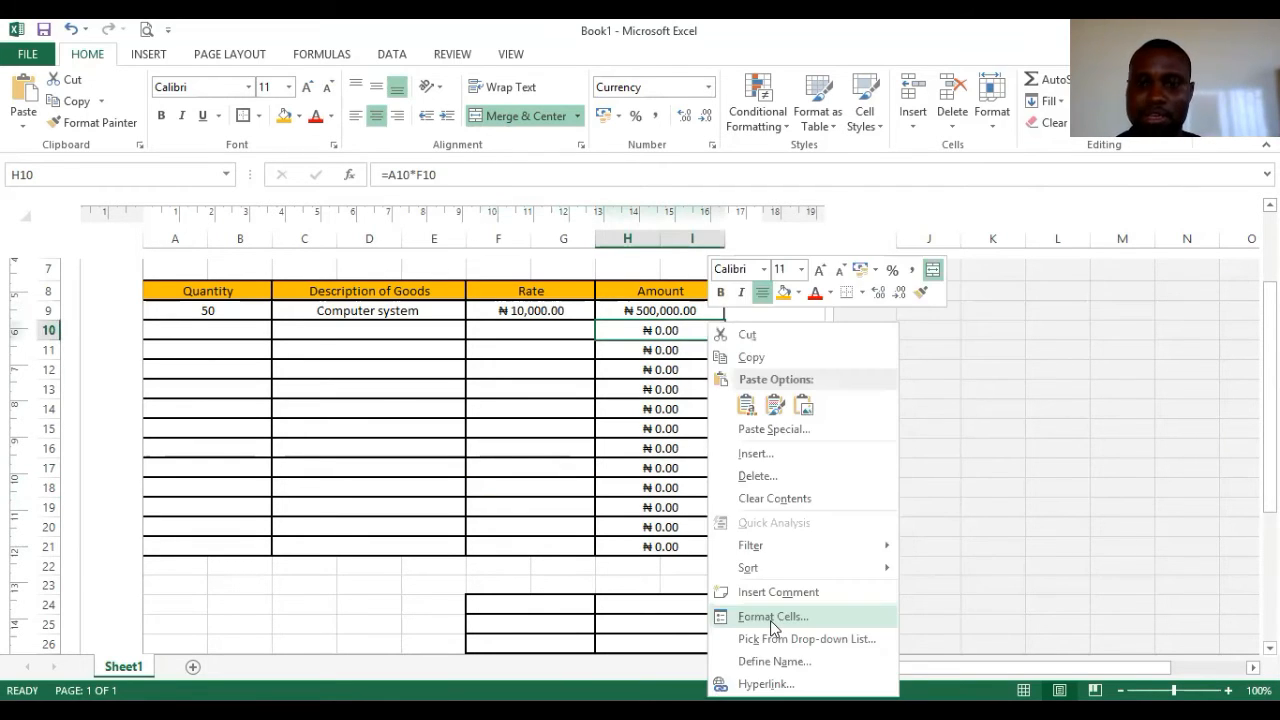
click(768, 619)
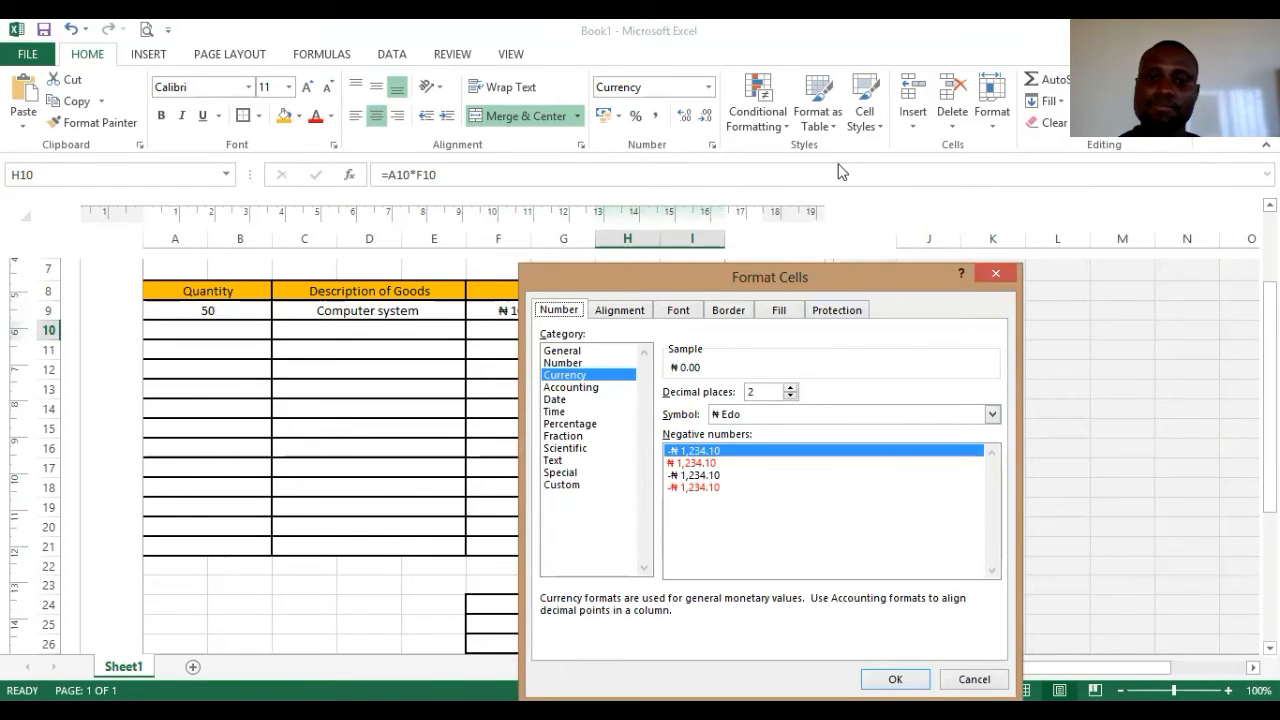
drag(840, 172, 835, 178)
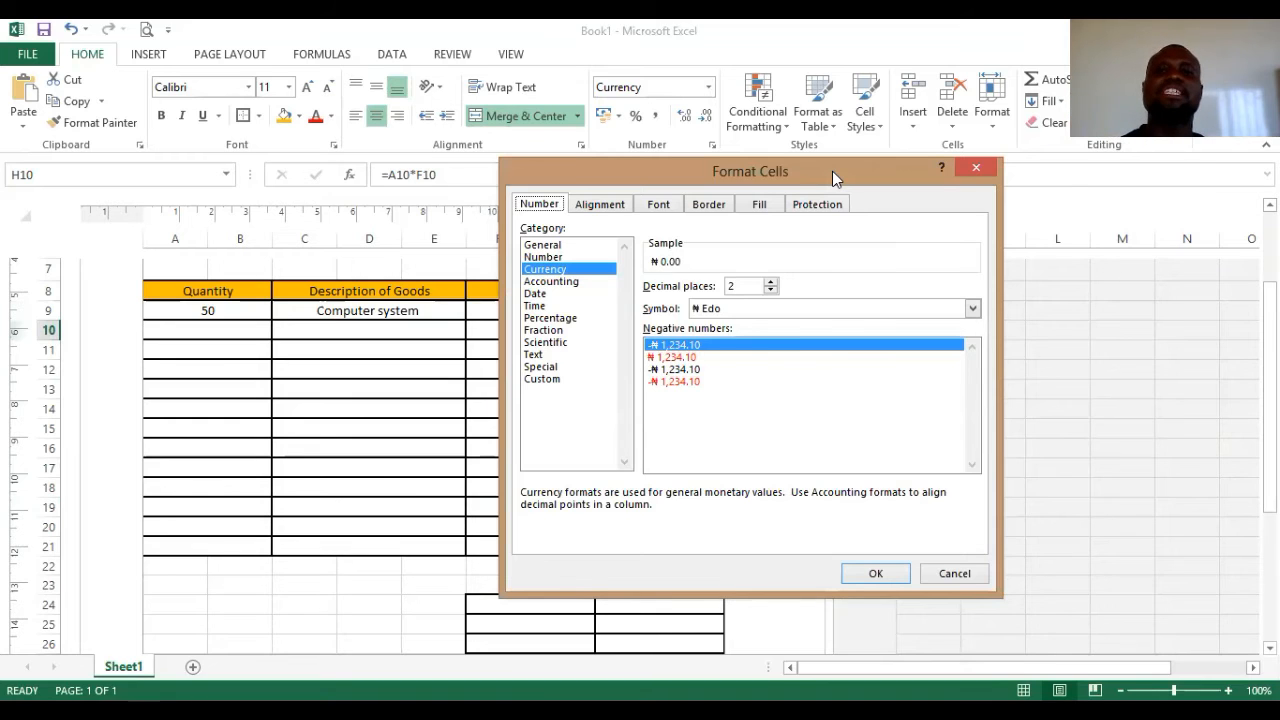
click(976, 167)
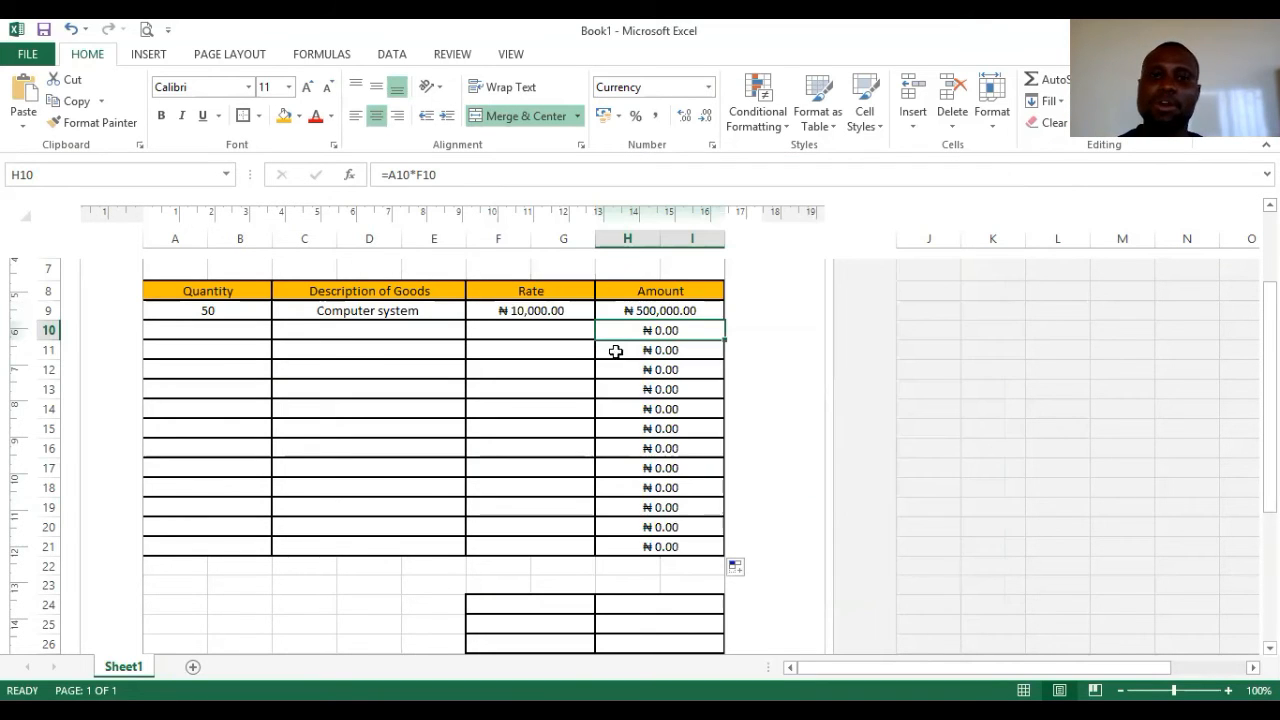
- Undo the fill, then refill the H9 Amount formula down through H21
key(ctrl+z)
key(ctrl+z)
key(ctrl+z)
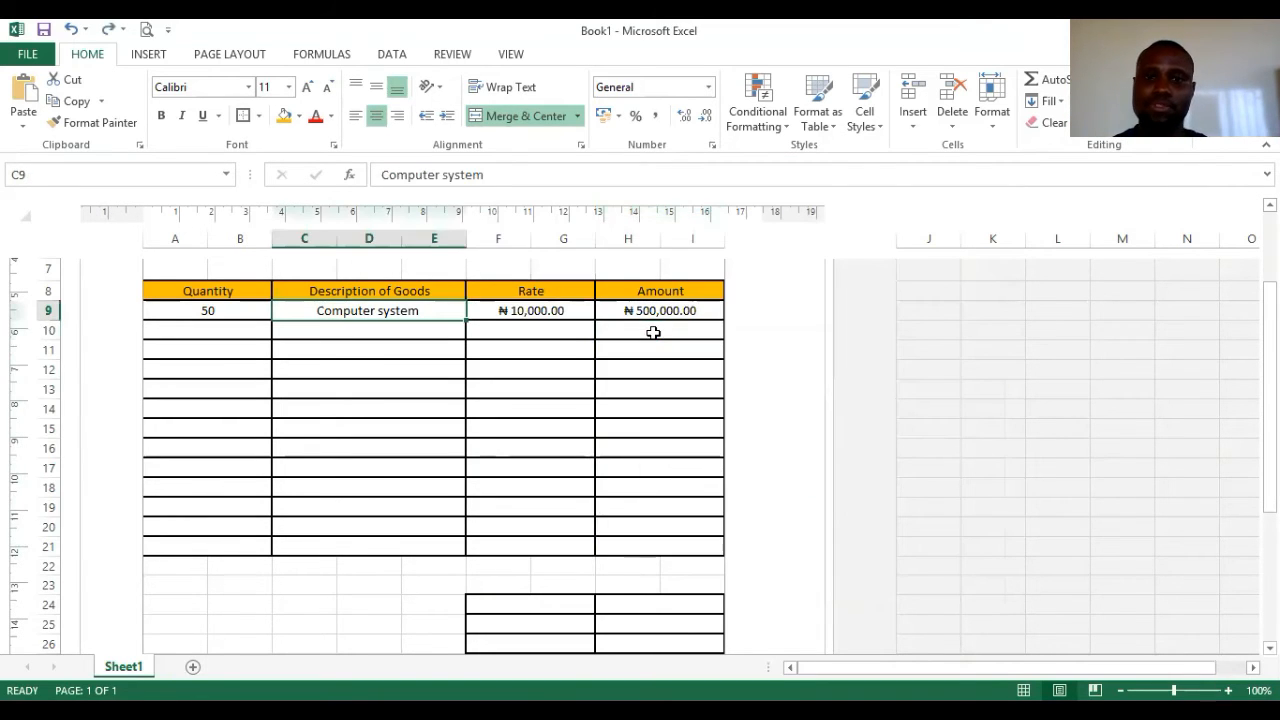
click(679, 311)
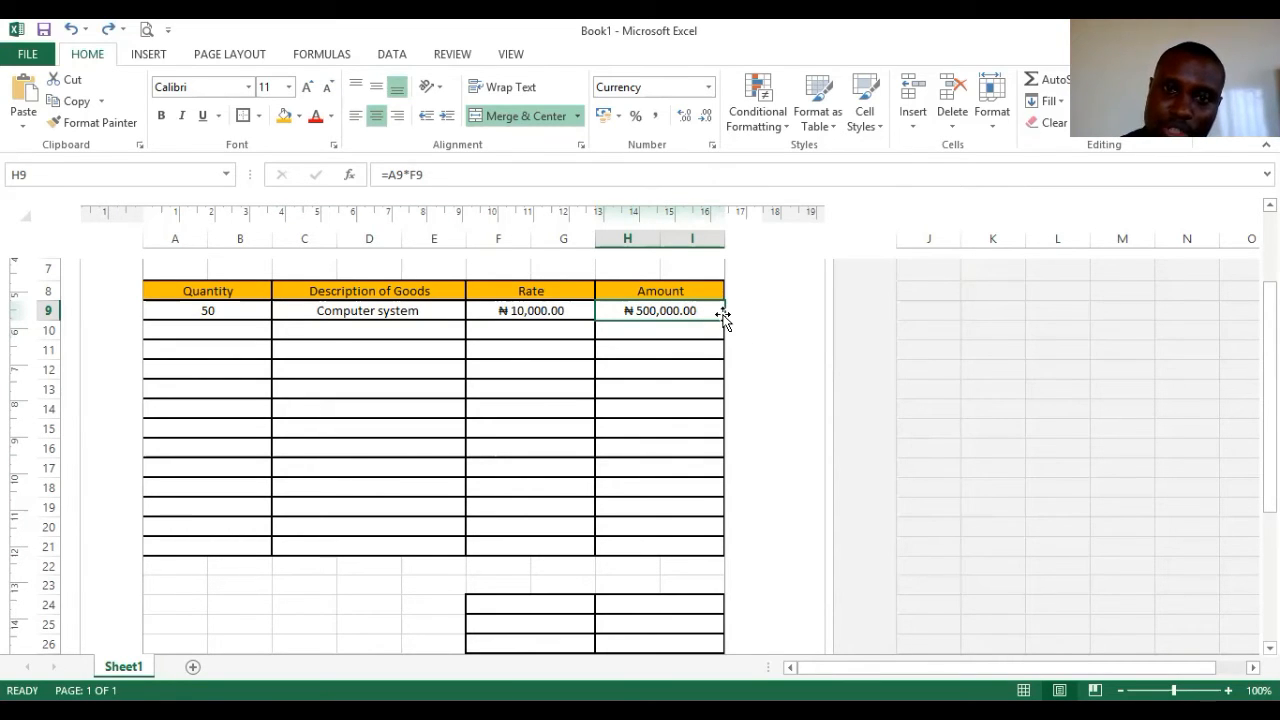
drag(724, 318, 714, 545)
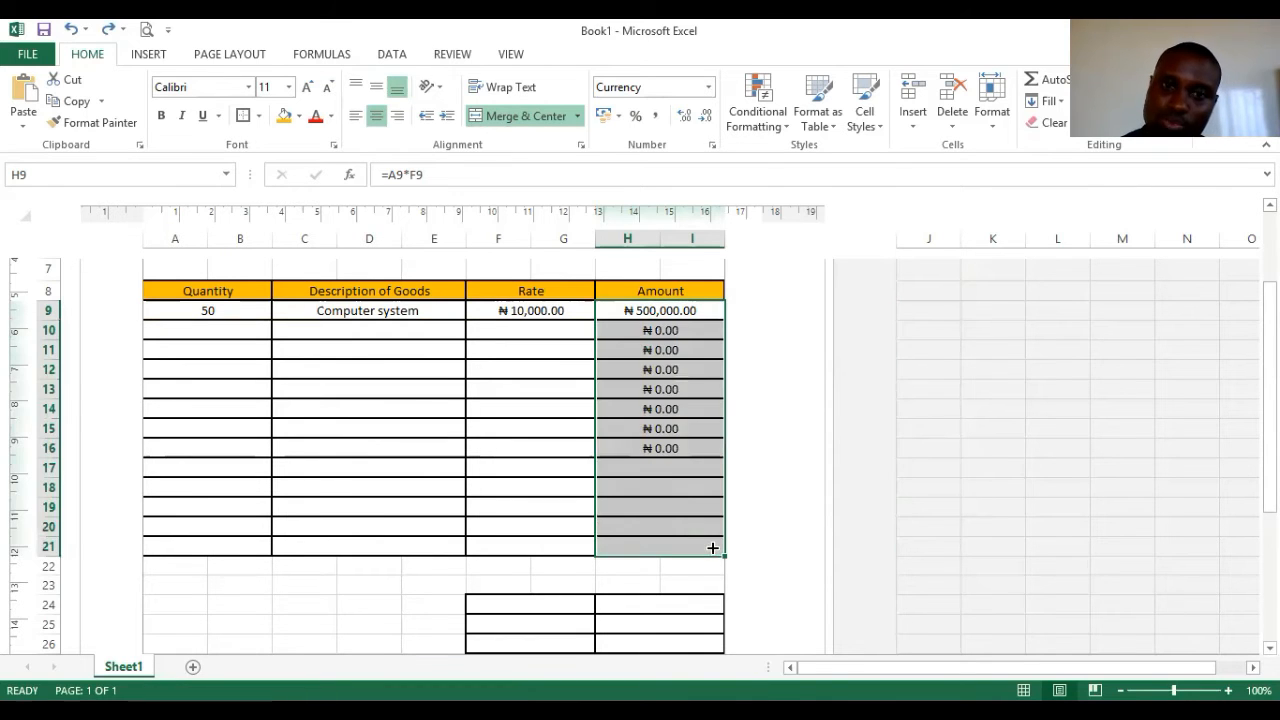
click(498, 447)
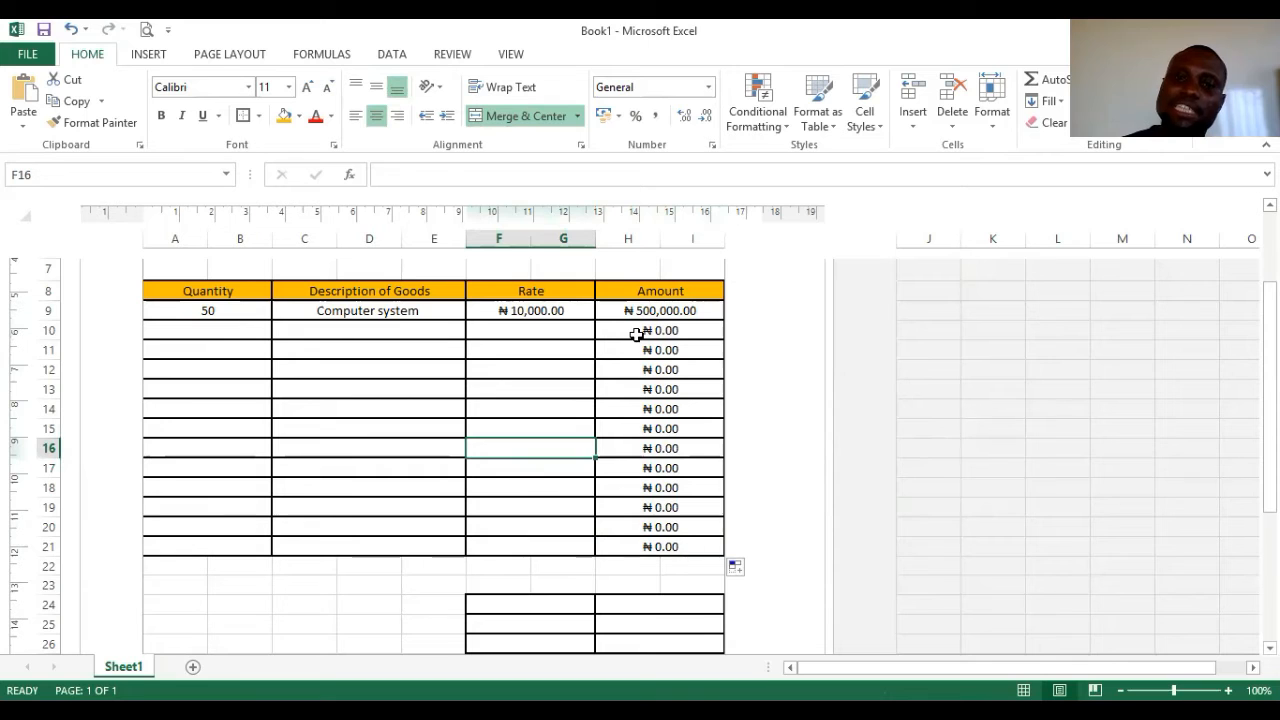
click(237, 331)
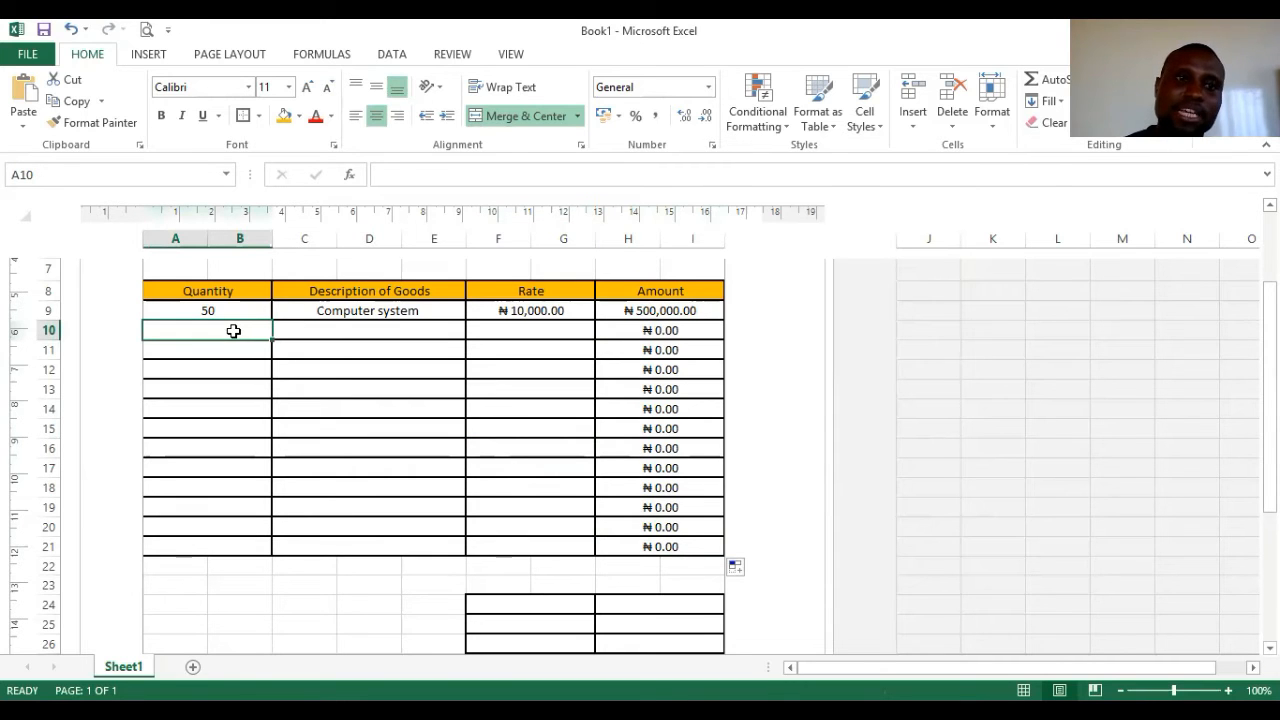
- Enter the second item in row 10: quantity 10, Mouse, rate 250, giving ₦ 2,500.00
text(10)
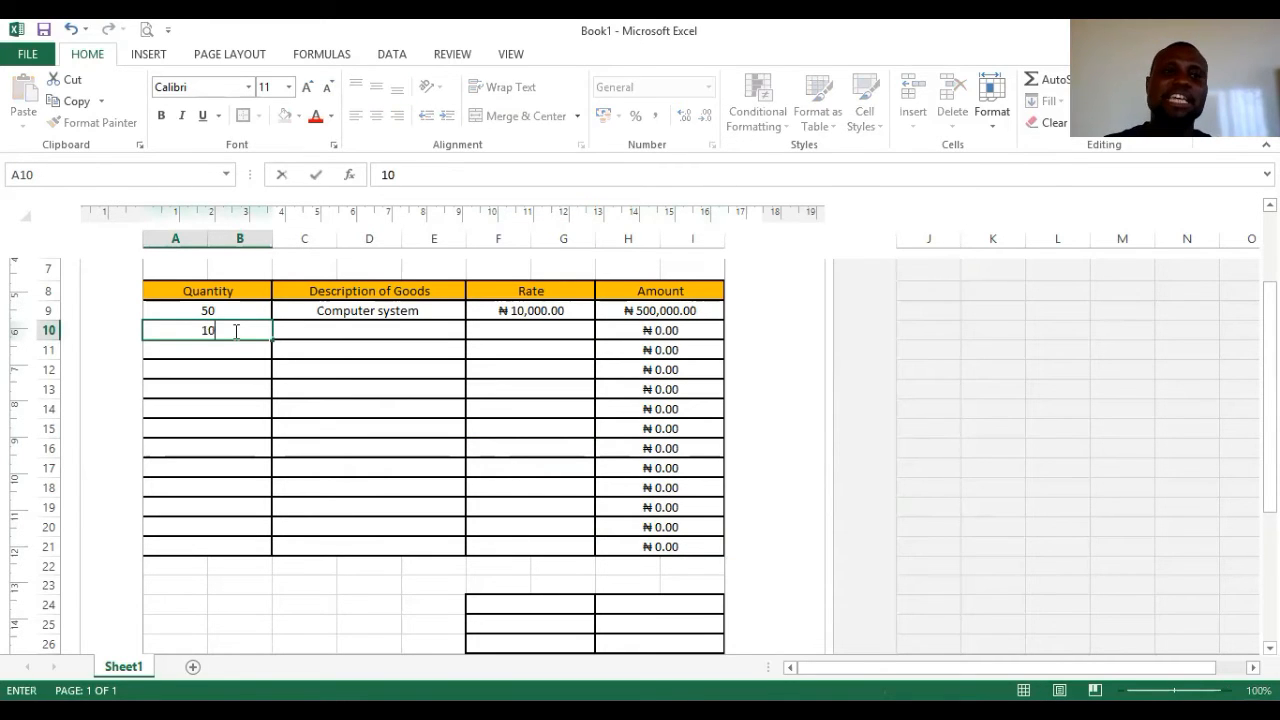
click(374, 330)
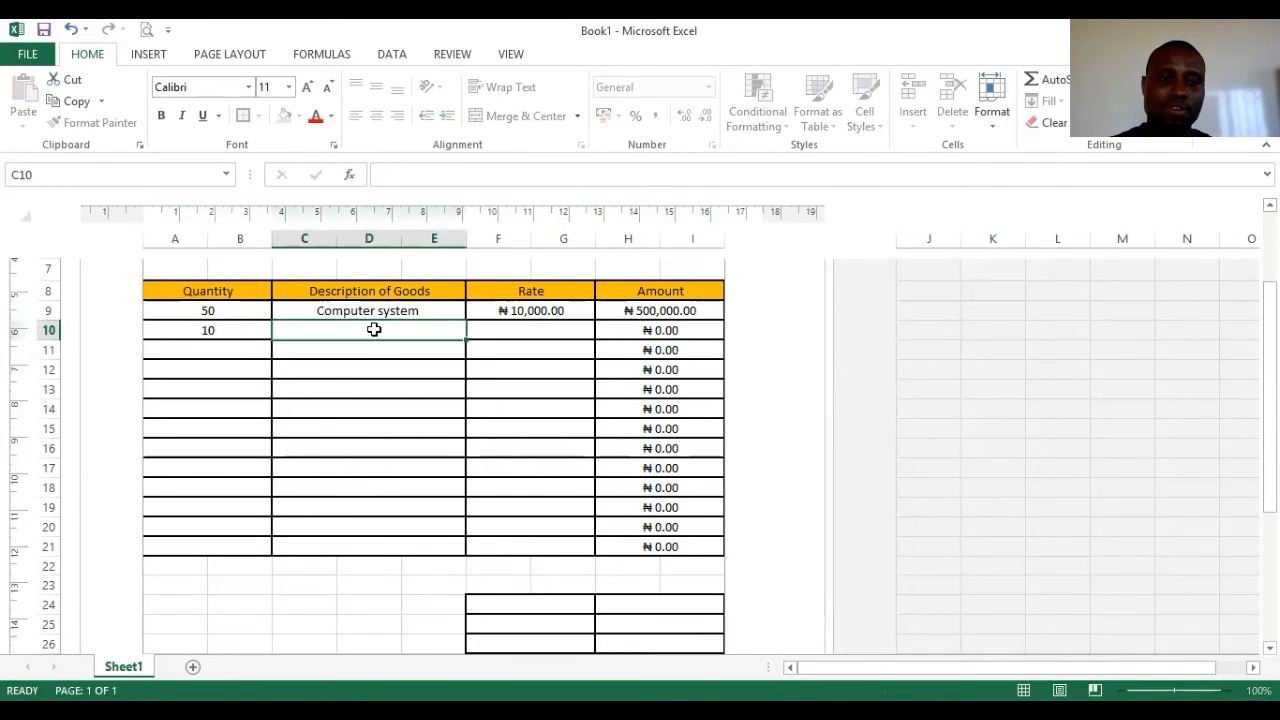
text(Mouse)
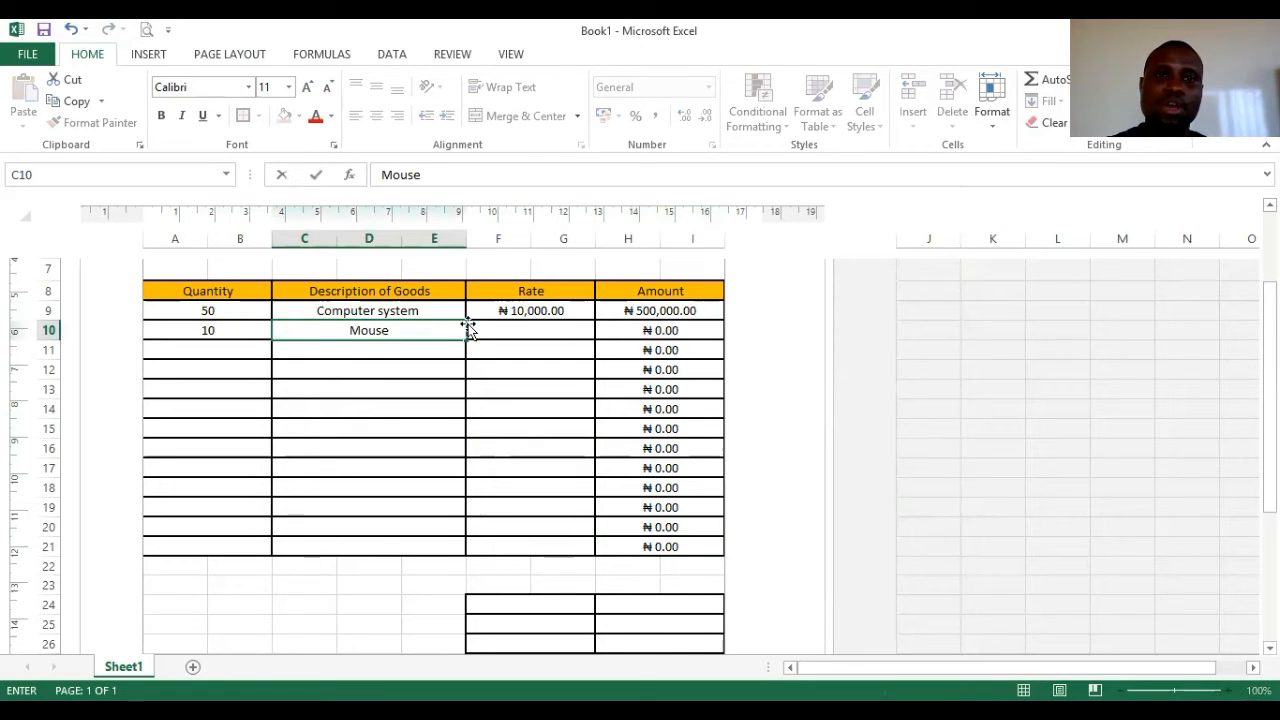
click(509, 326)
text(5000)
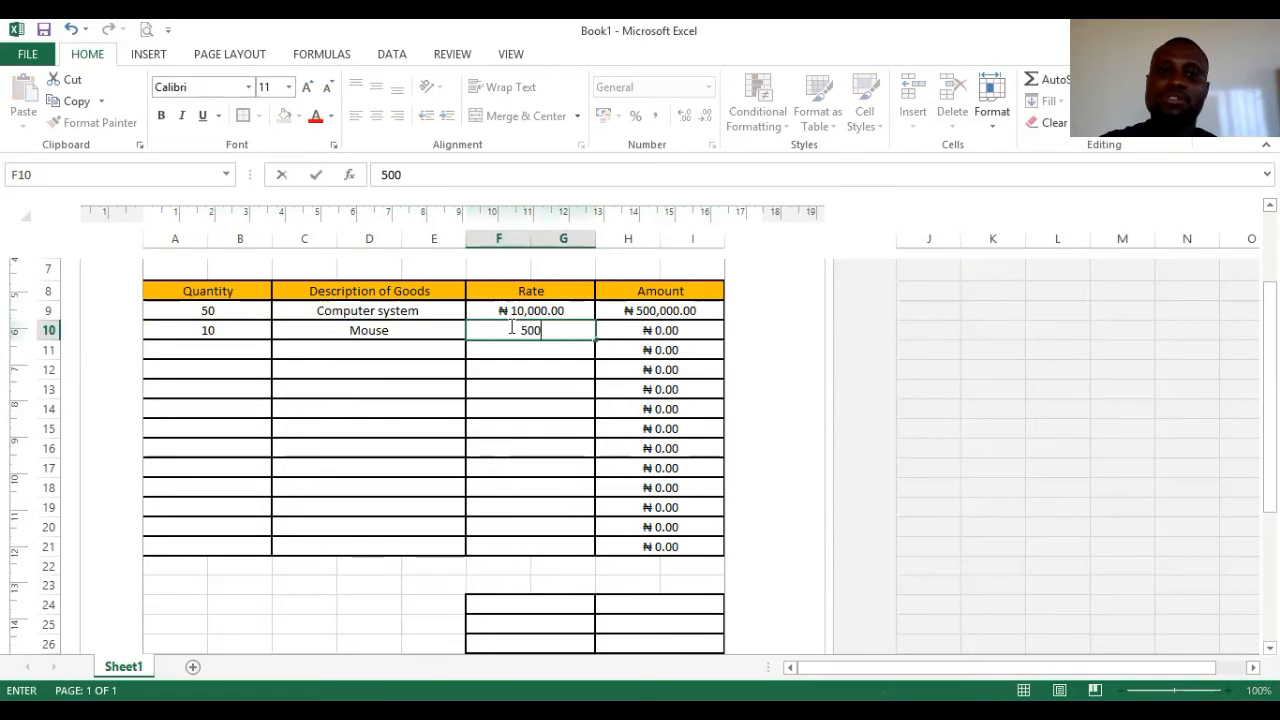
key(BackSpace)
key(BackSpace)
key(BackSpace)
key(BackSpace)
text(250)
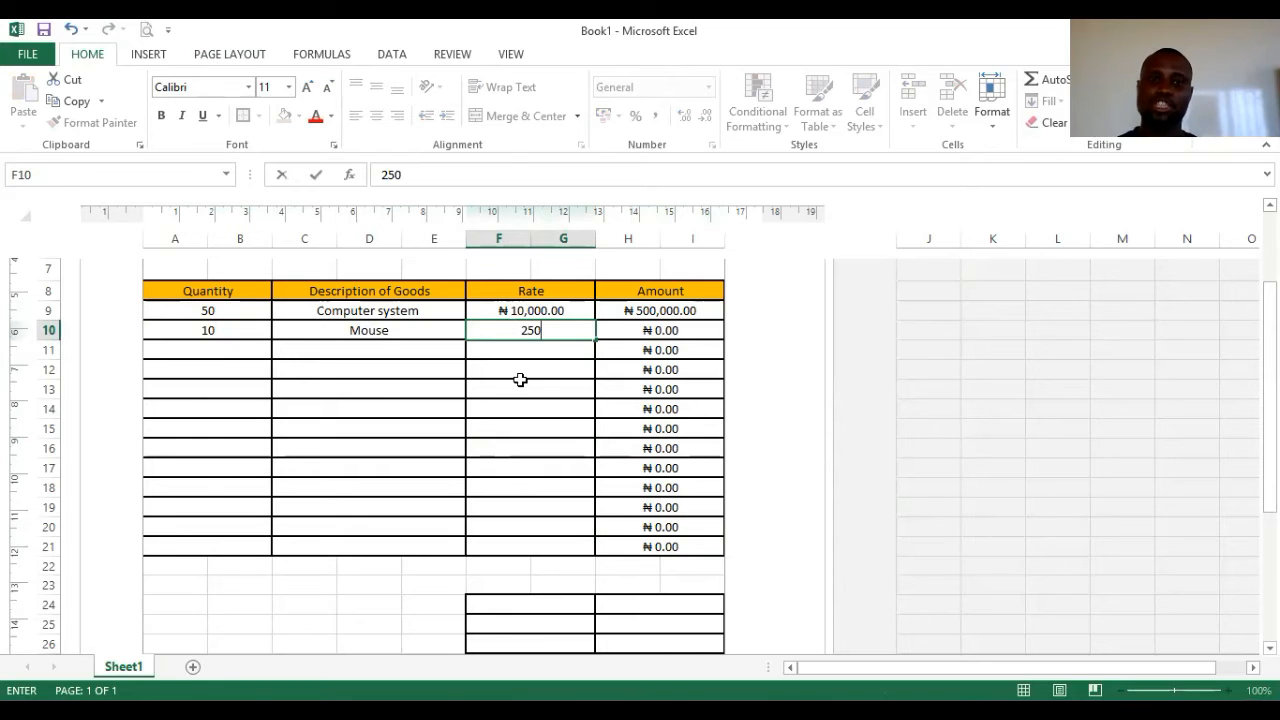
click(948, 368)
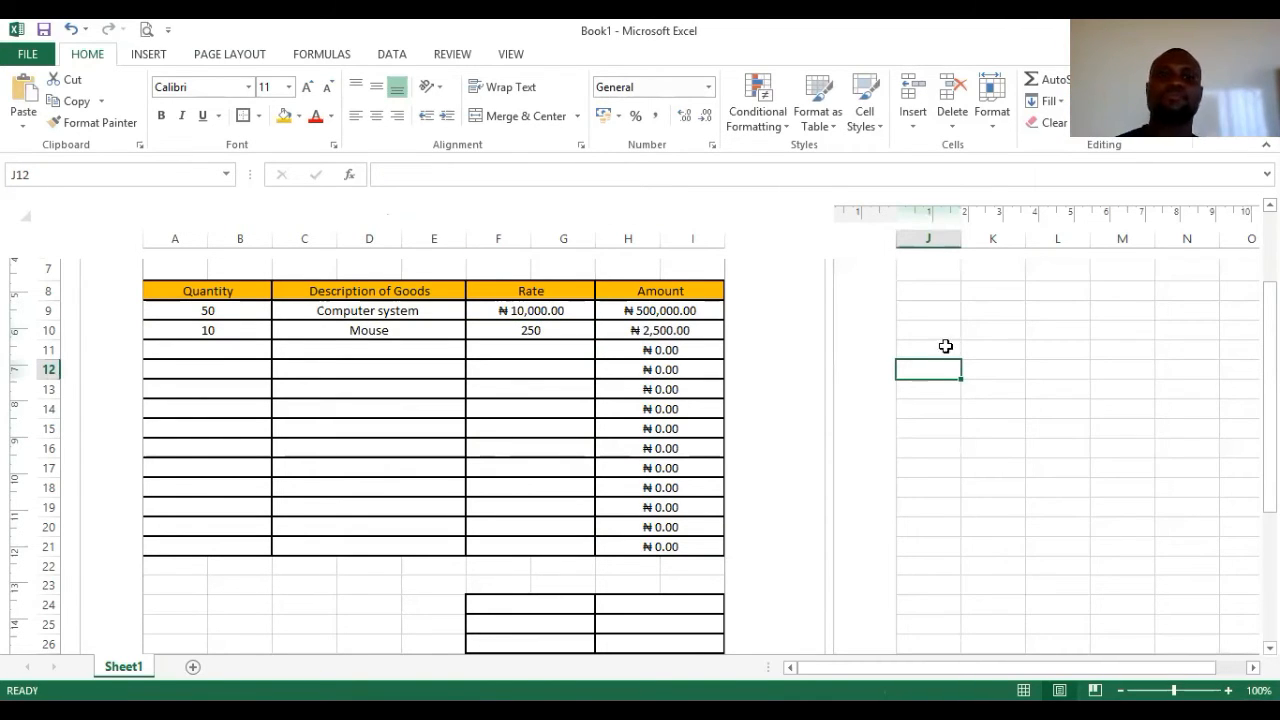
- Undo an accidental fill of the ₦ 10,000.00 rate down the Rate column
right_click(539, 328)
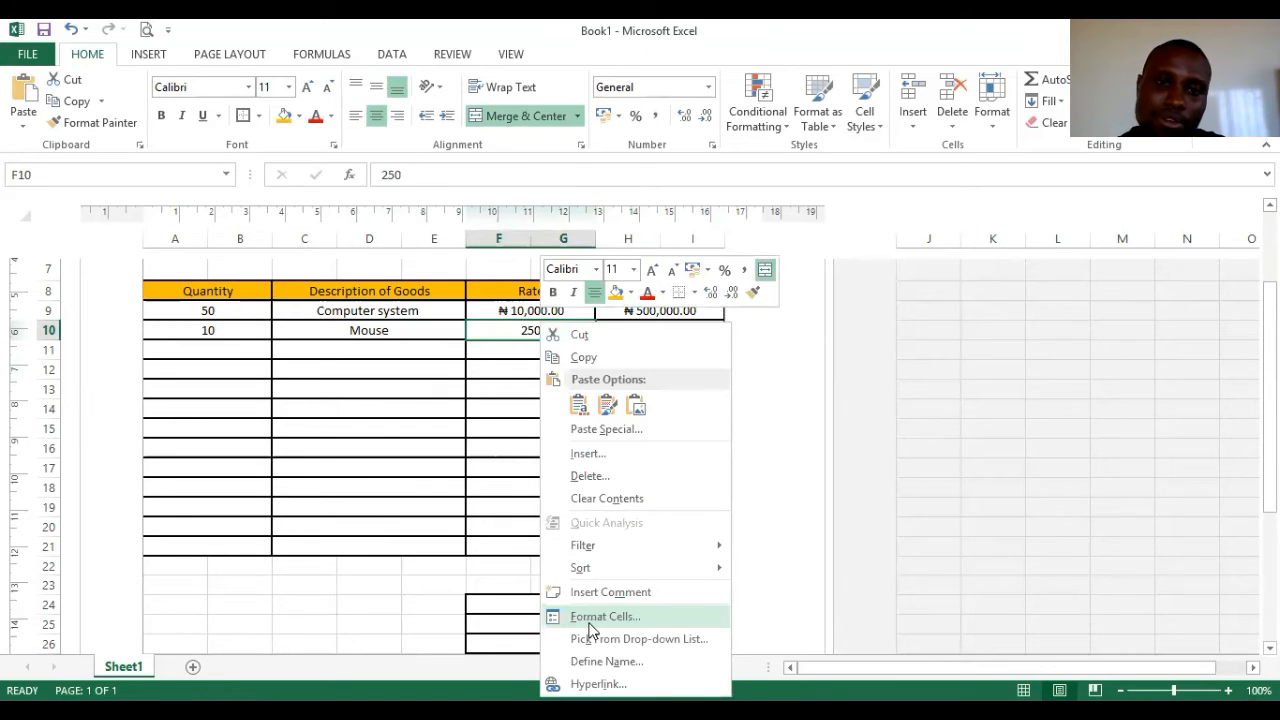
click(591, 628)
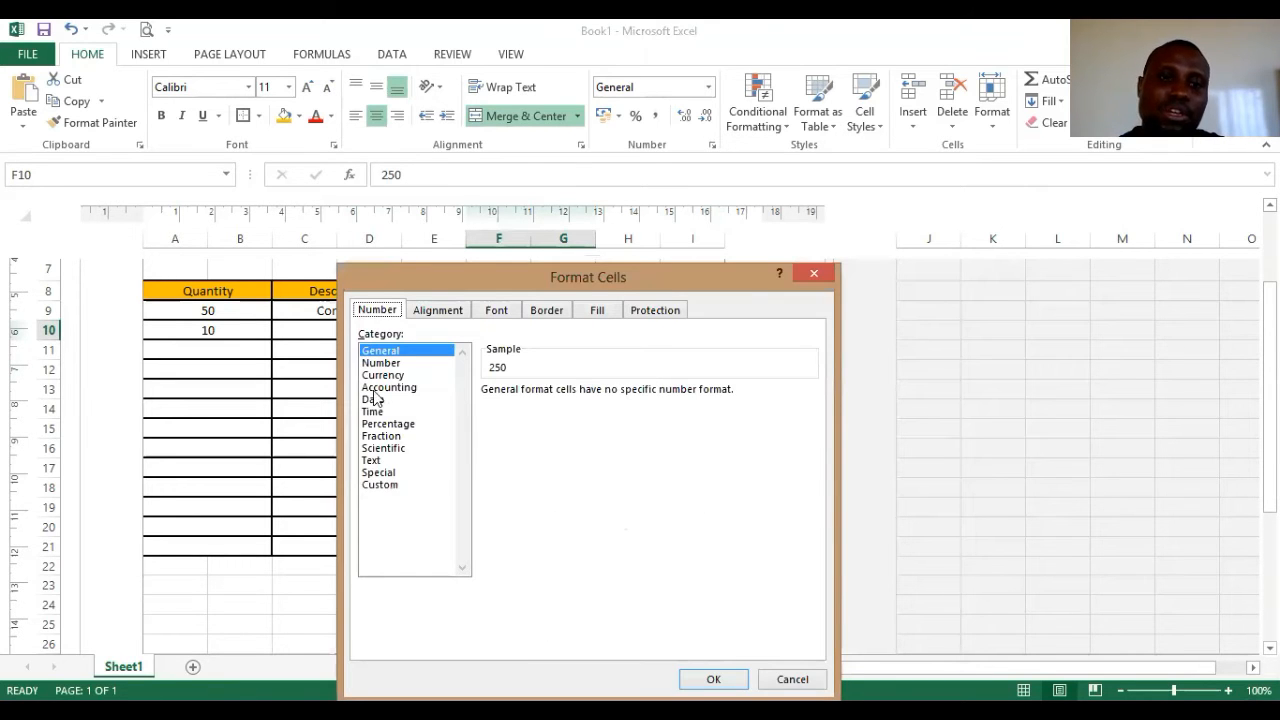
click(814, 276)
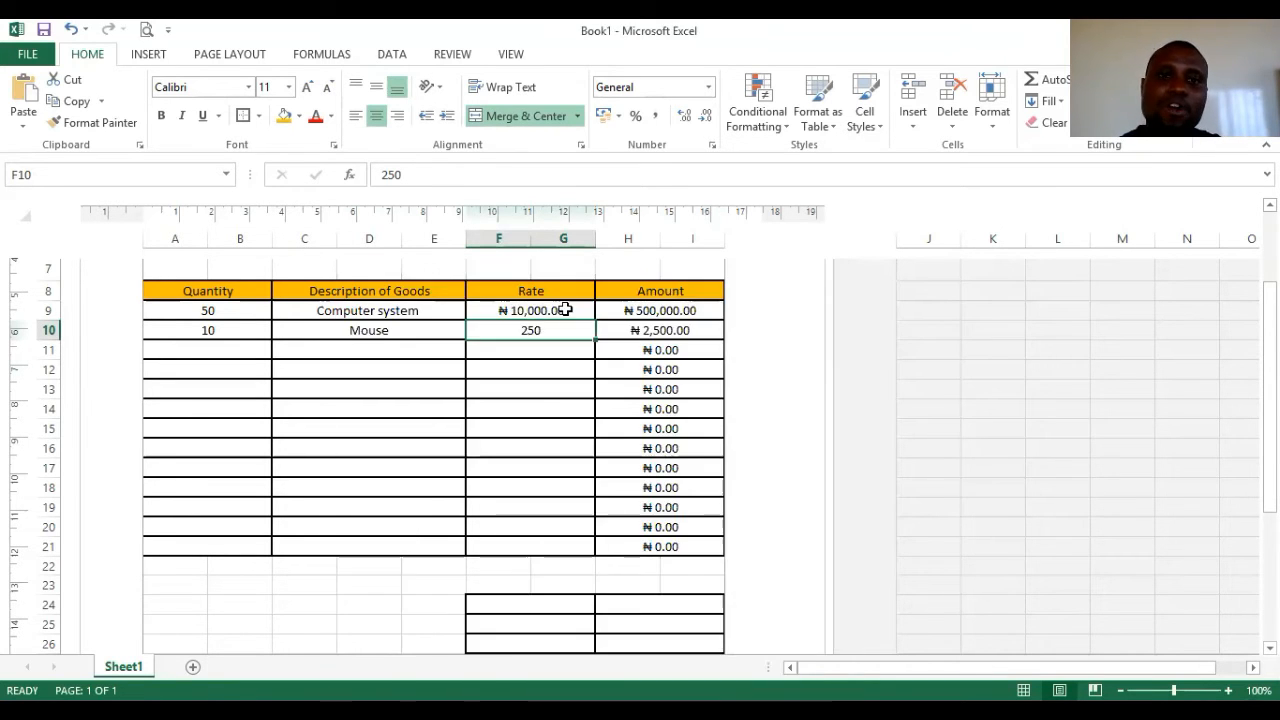
click(566, 310)
drag(596, 318, 598, 322)
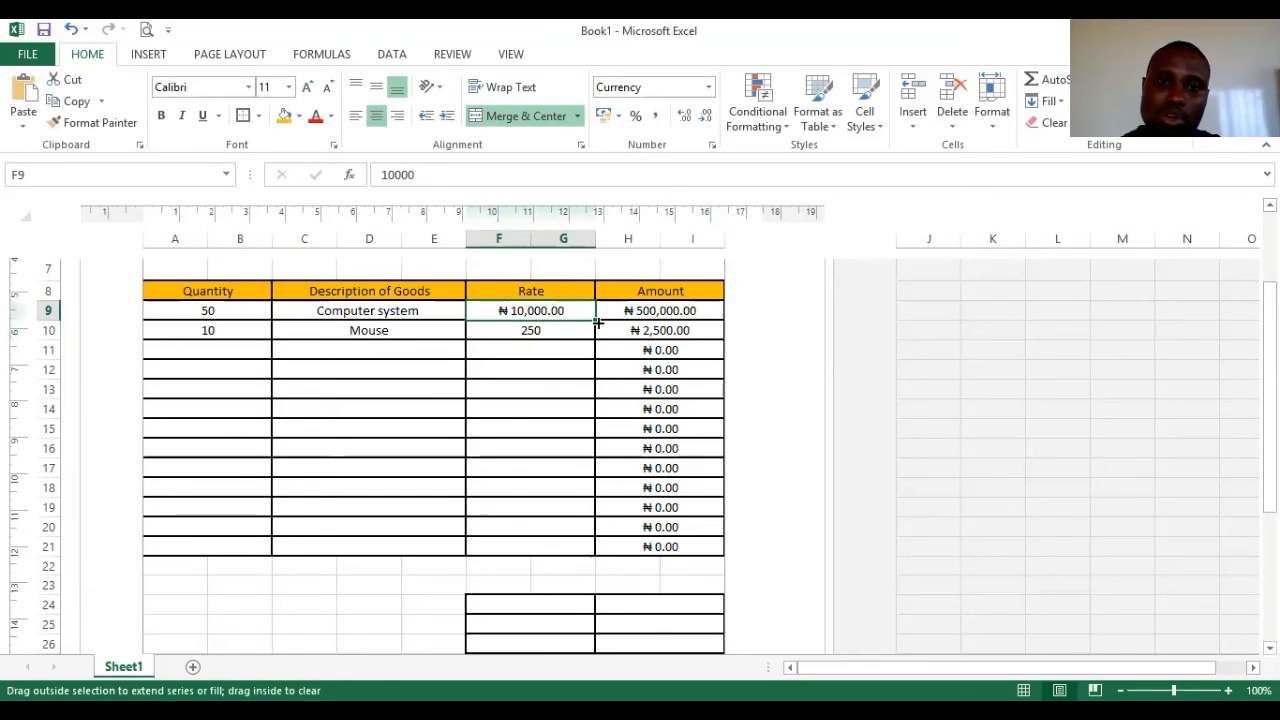
mouse_move(575, 555)
mouse_down()
mouse_move(586, 600)
mouse_move(578, 550)
mouse_up()
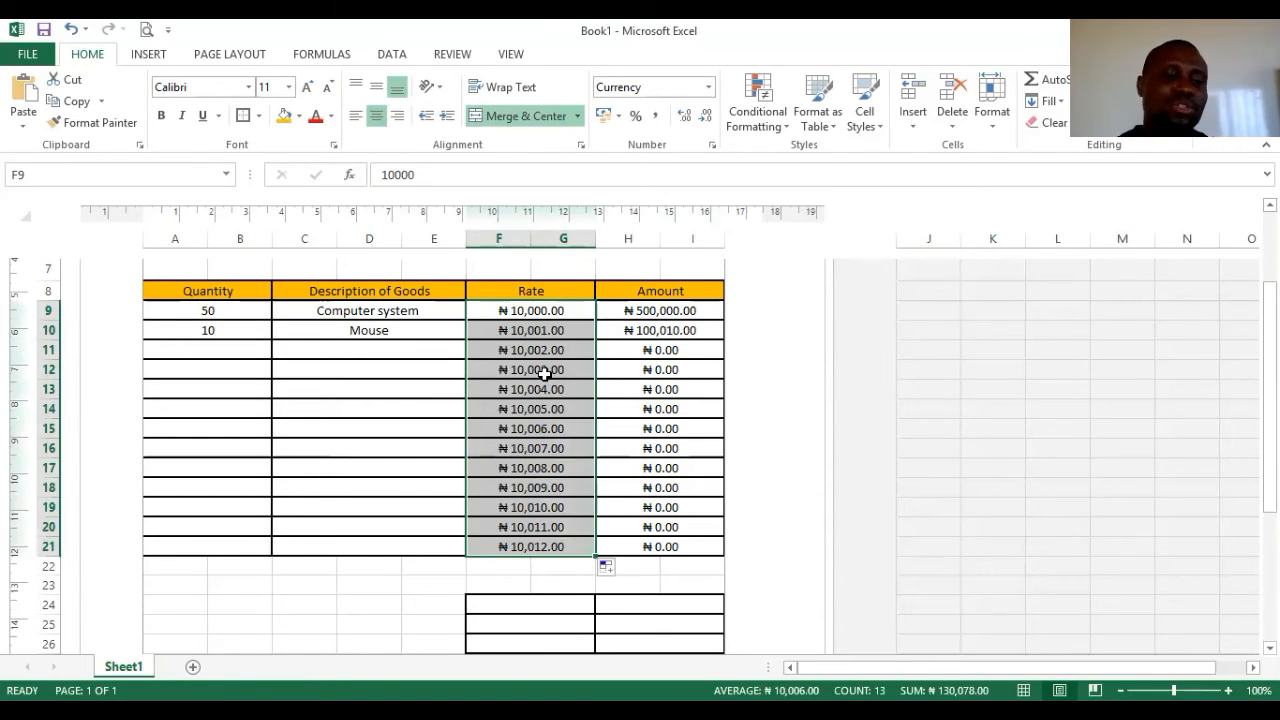
key(ctrl+z)
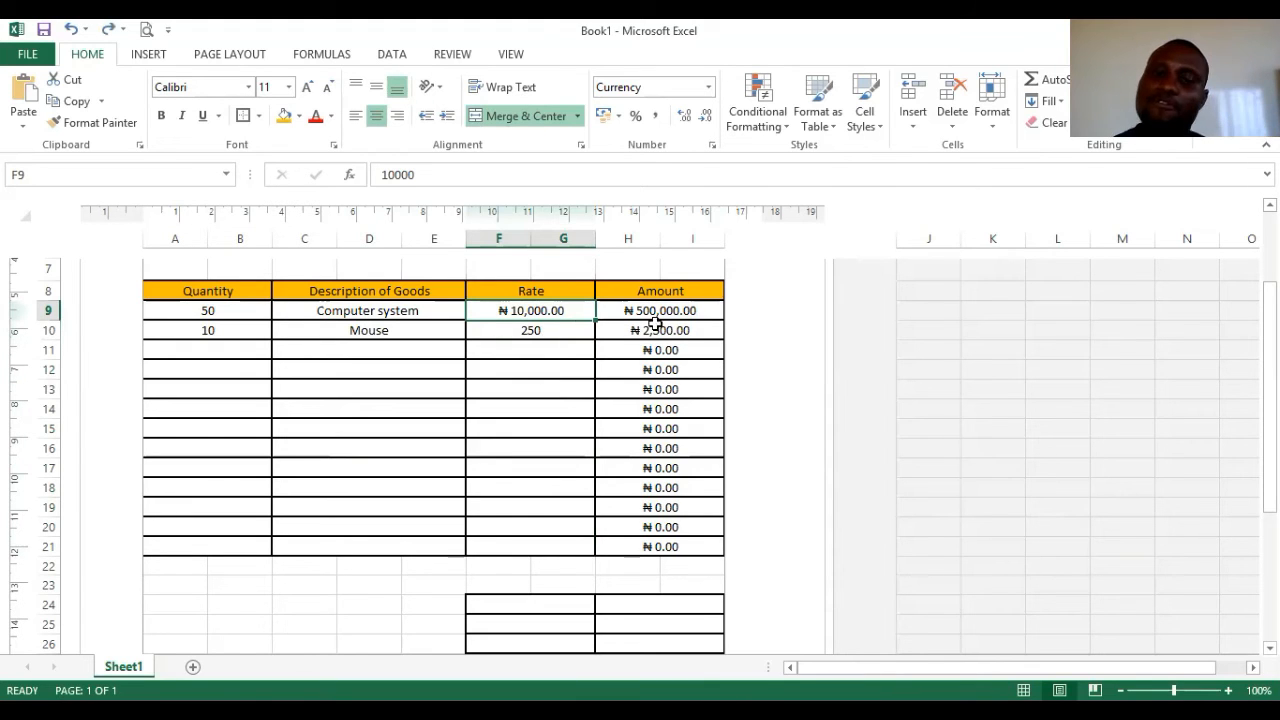
- Select the Rate cells F10 through F21
click(552, 330)
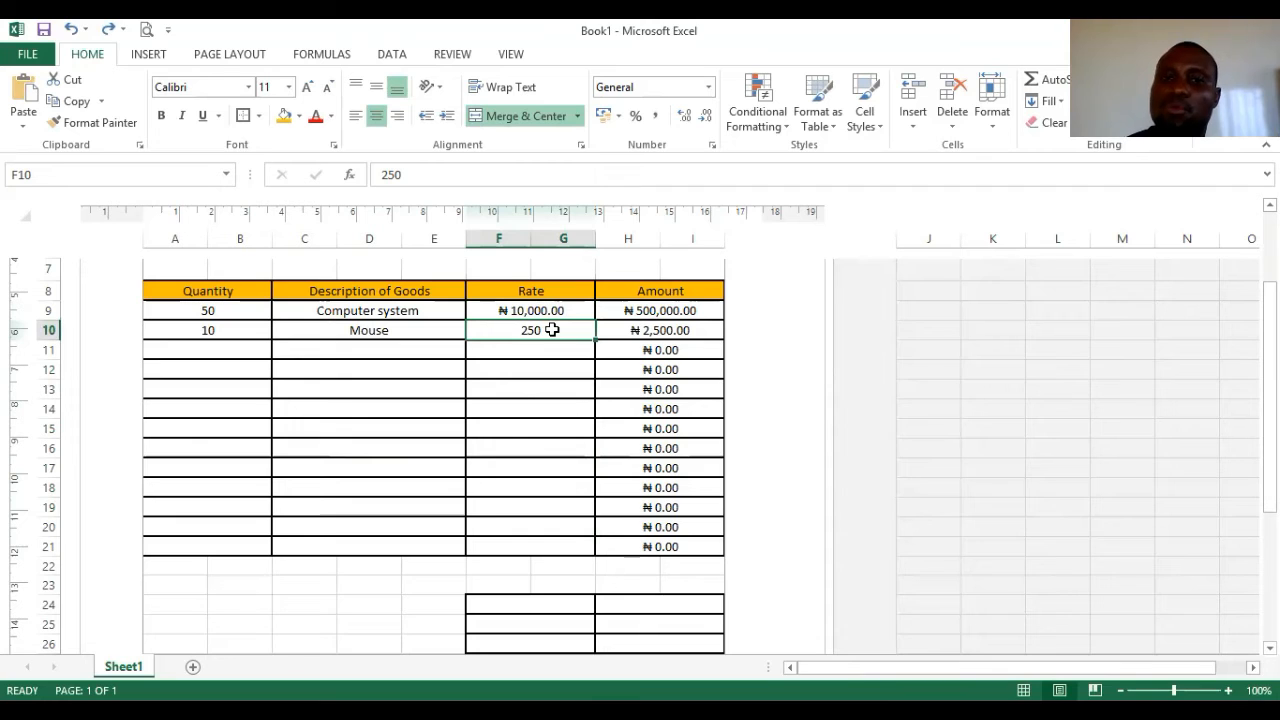
click(520, 397)
drag(489, 329, 508, 531)
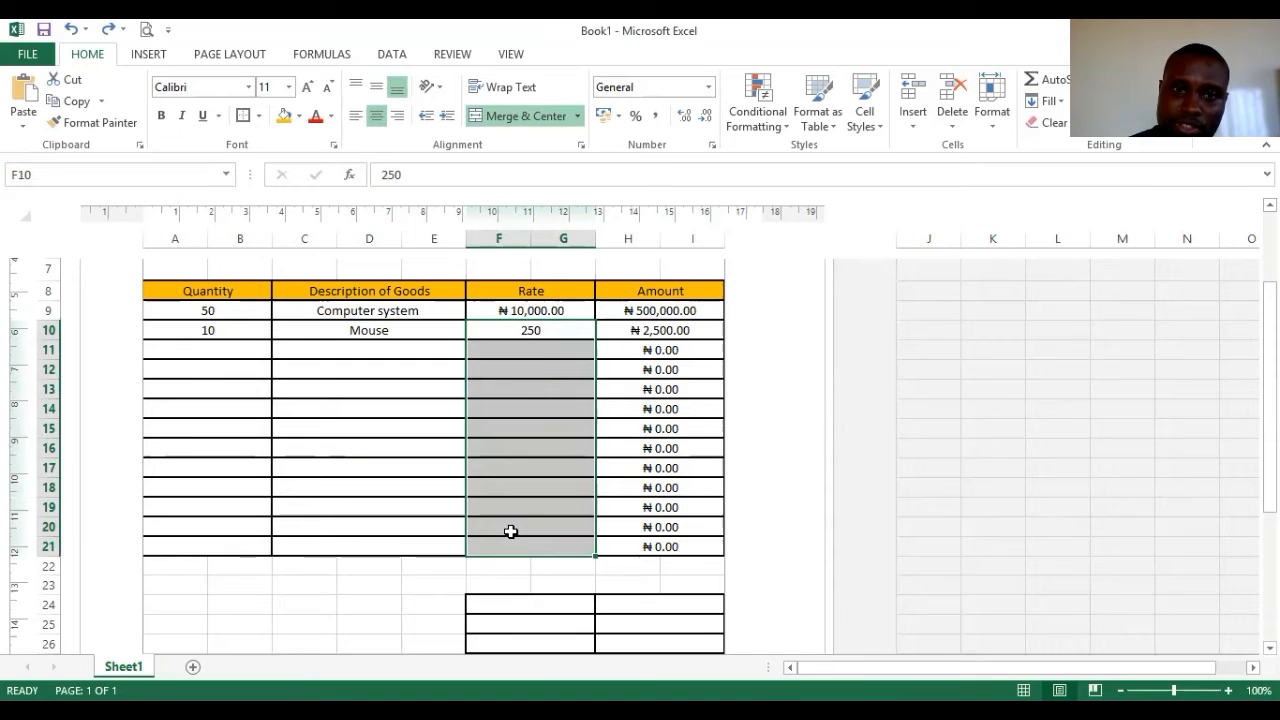
right_click(540, 394)
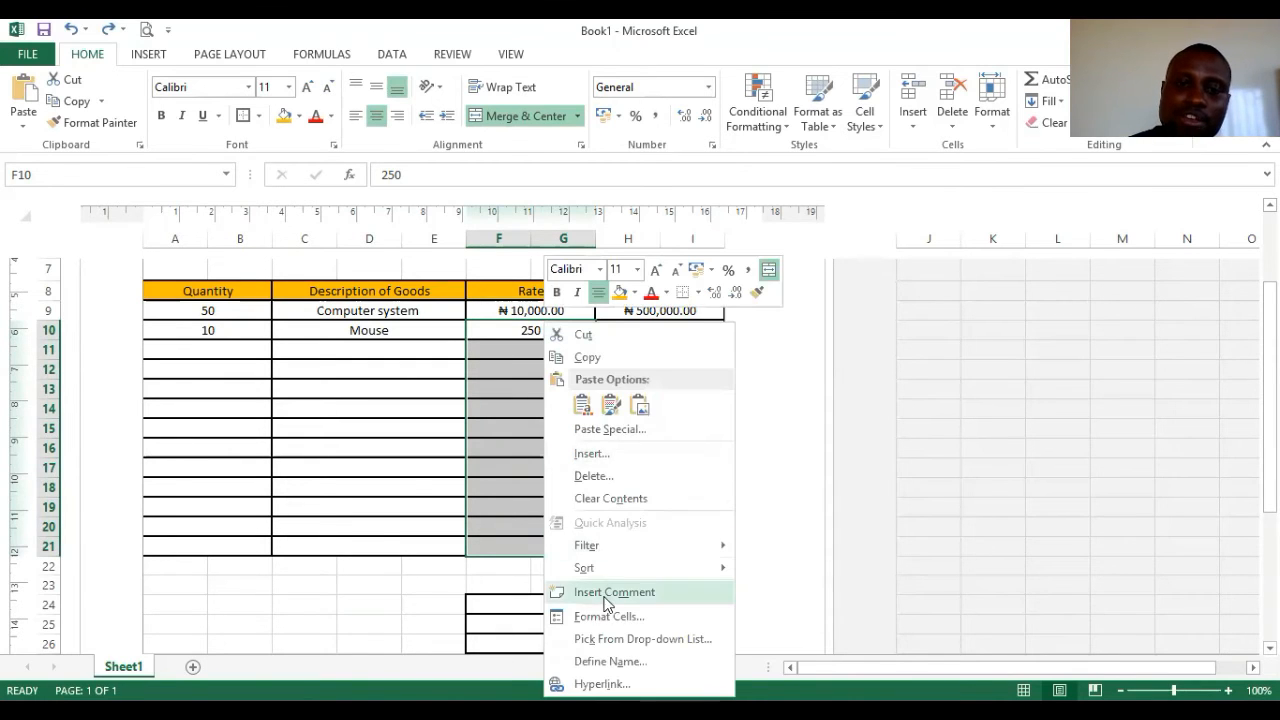
click(609, 617)
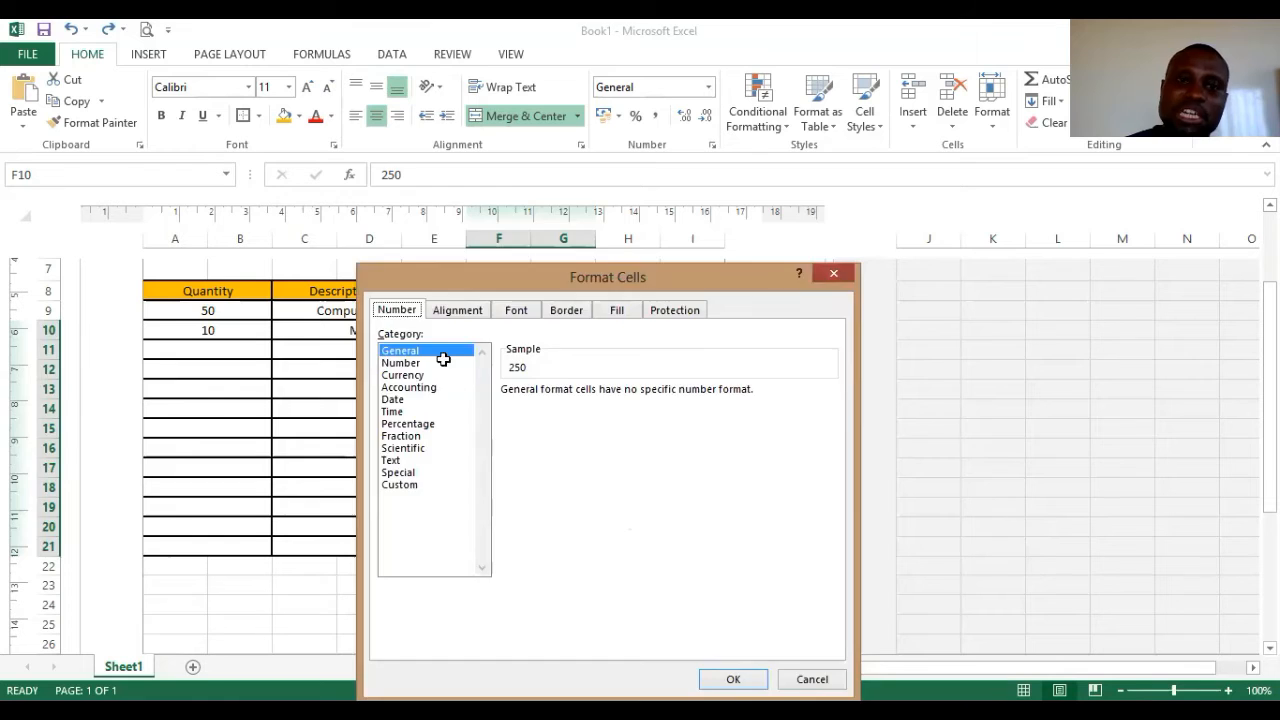
key(Escape)
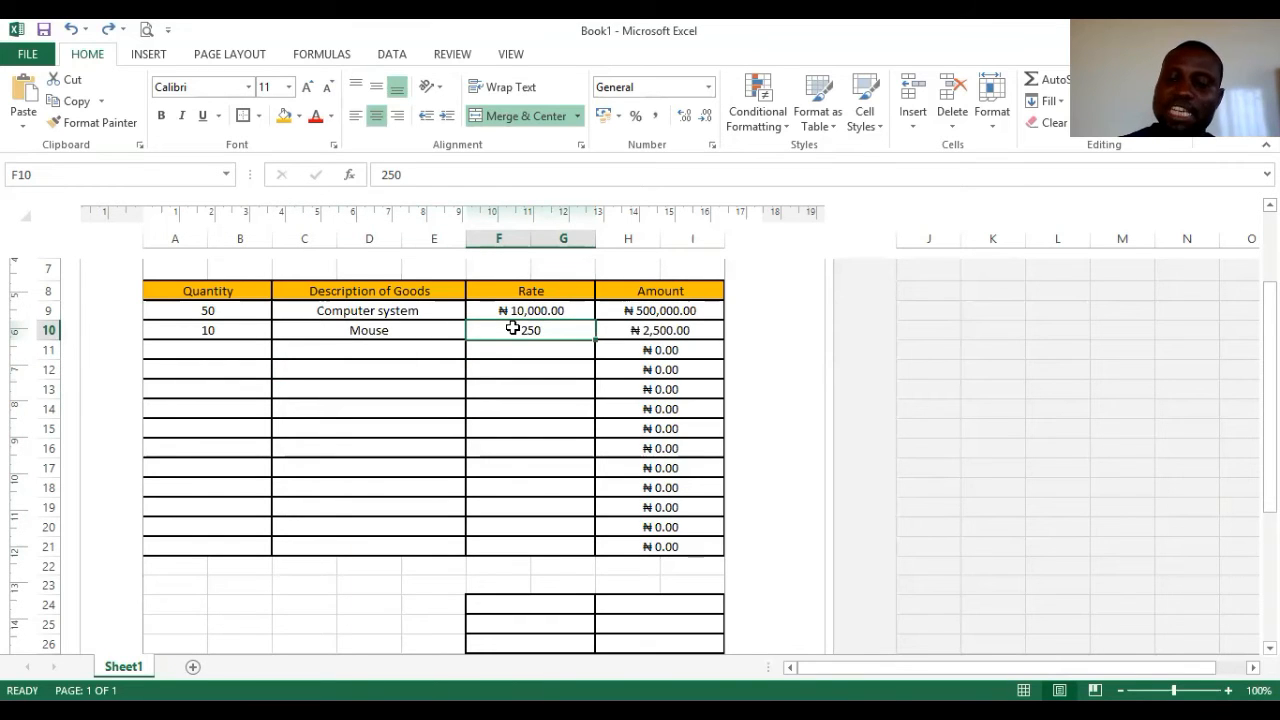
key(shift+Down)
key(shift+Down)
key(shift+Down)
key(shift+Down)
key(shift+Down)
key(shift+Down)
key(shift+Down)
key(shift+Down)
key(shift+Down)
key(shift+Down)
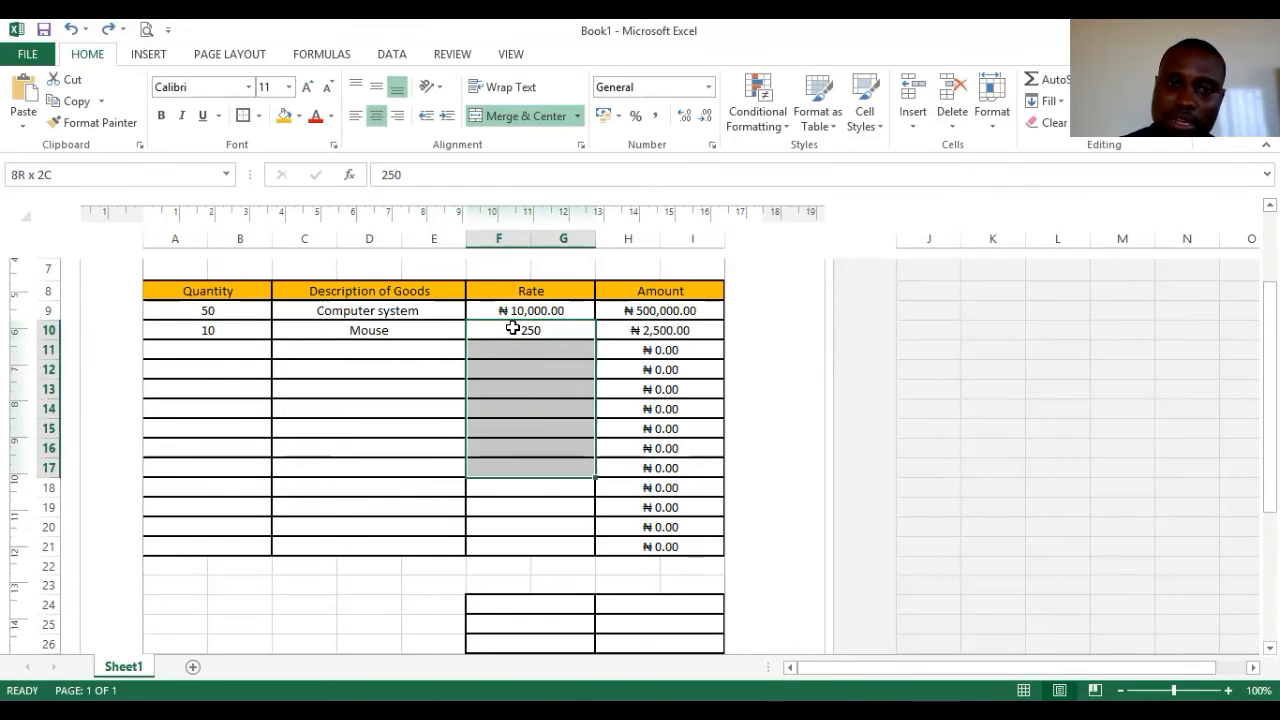
key(shift+Down)
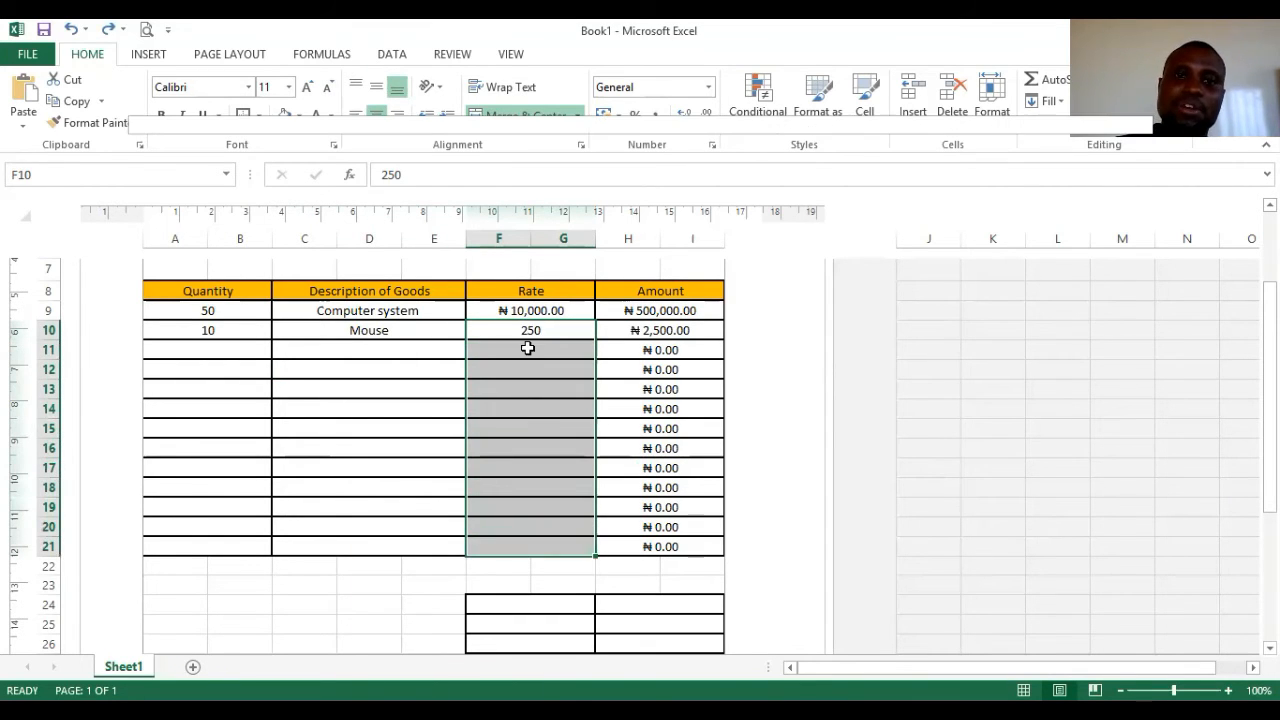
- Format F10:F21 as Currency with the ₦ Edo symbol, so F10 shows ₦ 250.00
right_click(529, 349)
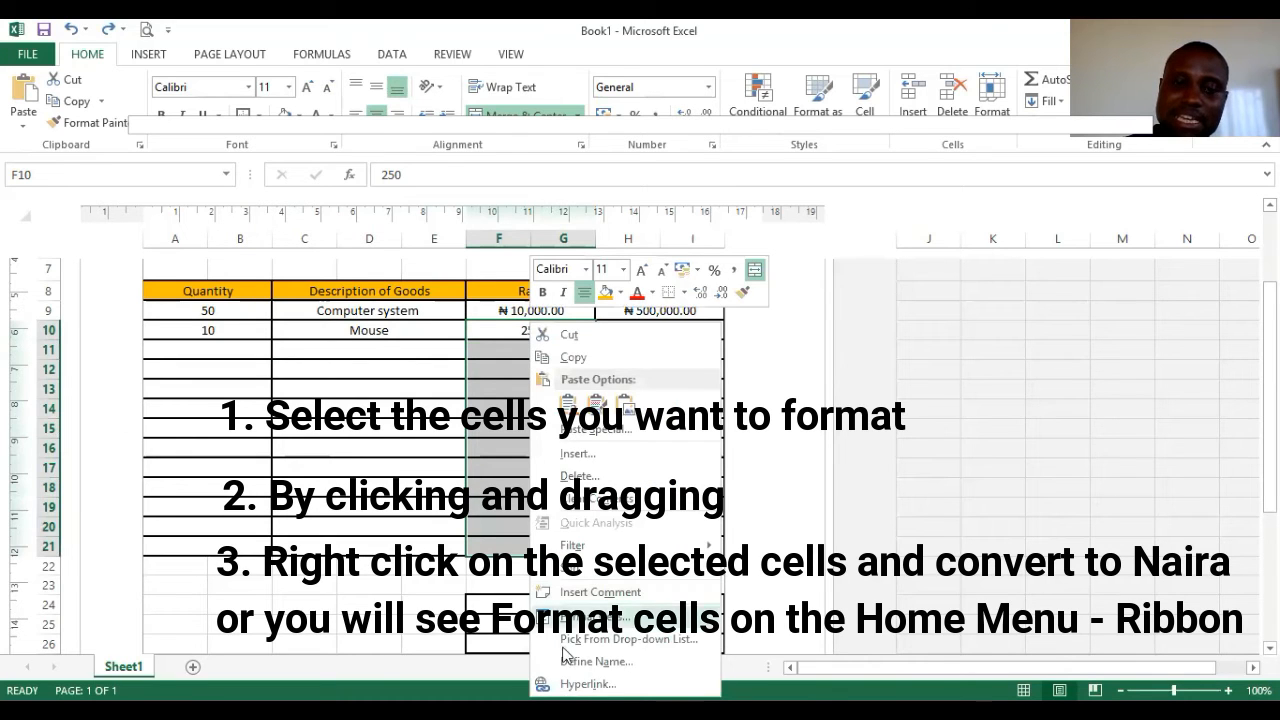
key(Return)
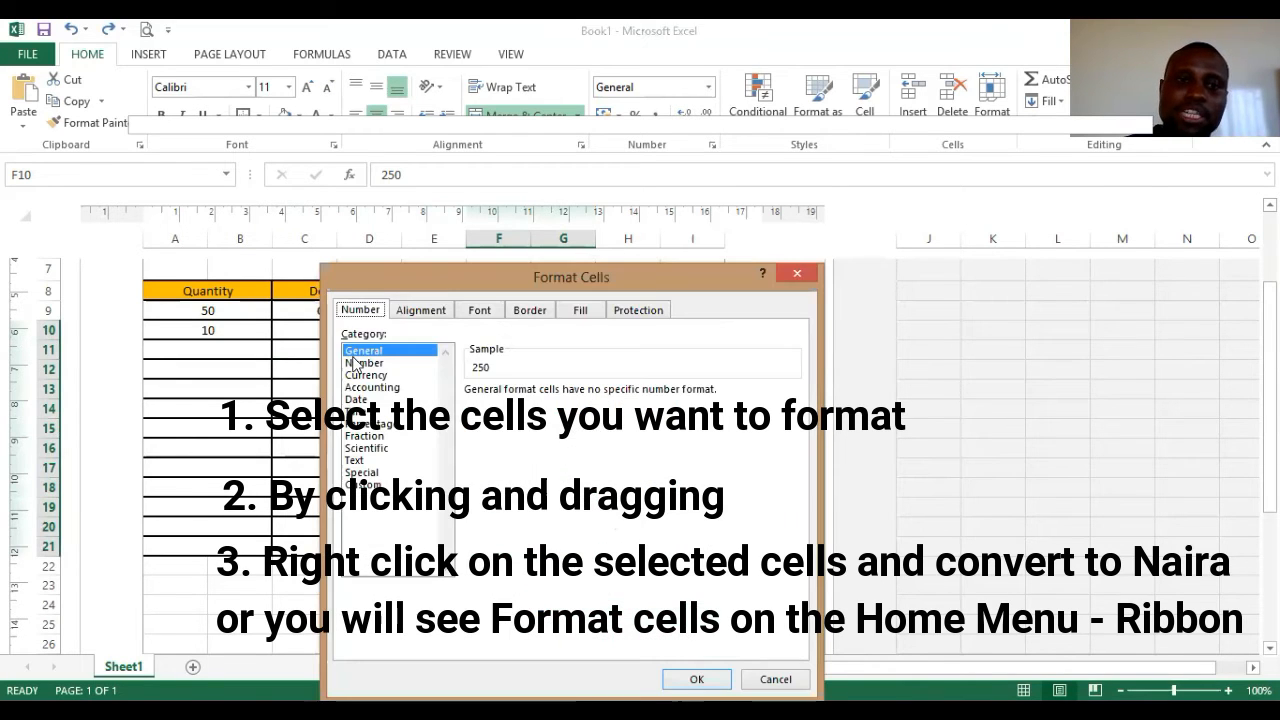
click(366, 374)
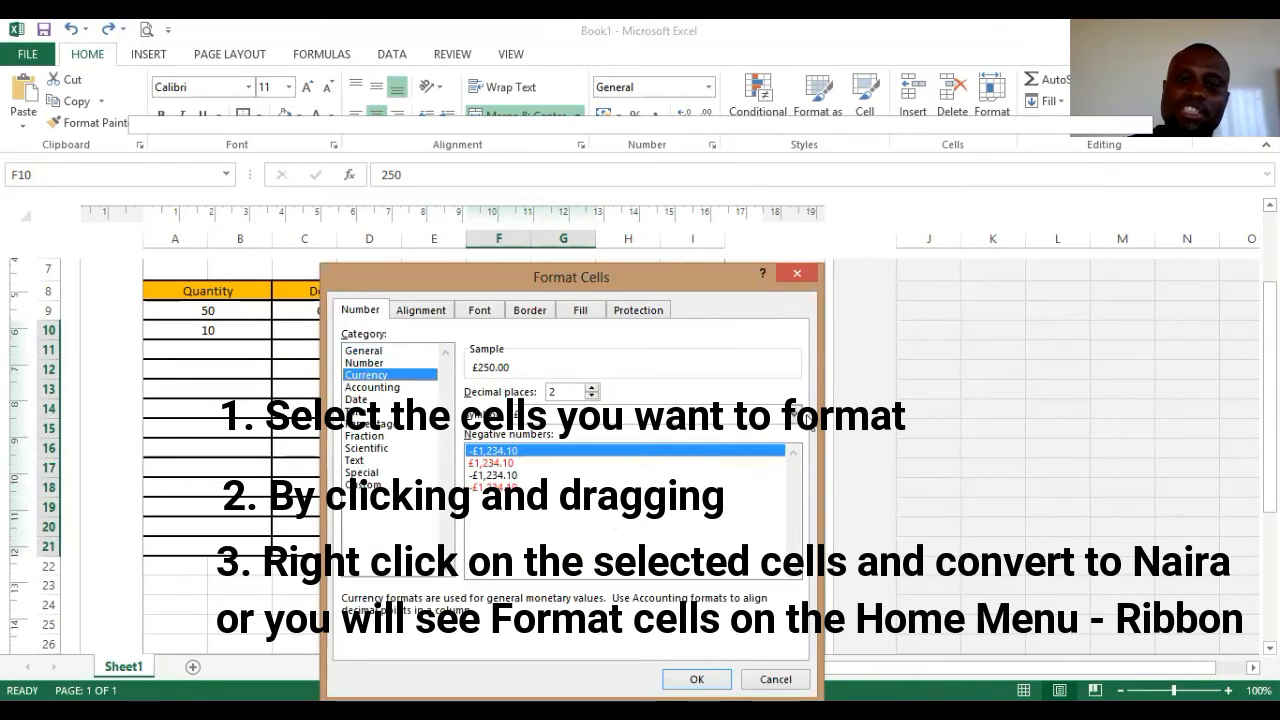
click(636, 415)
scroll(585, 474, down, 9)
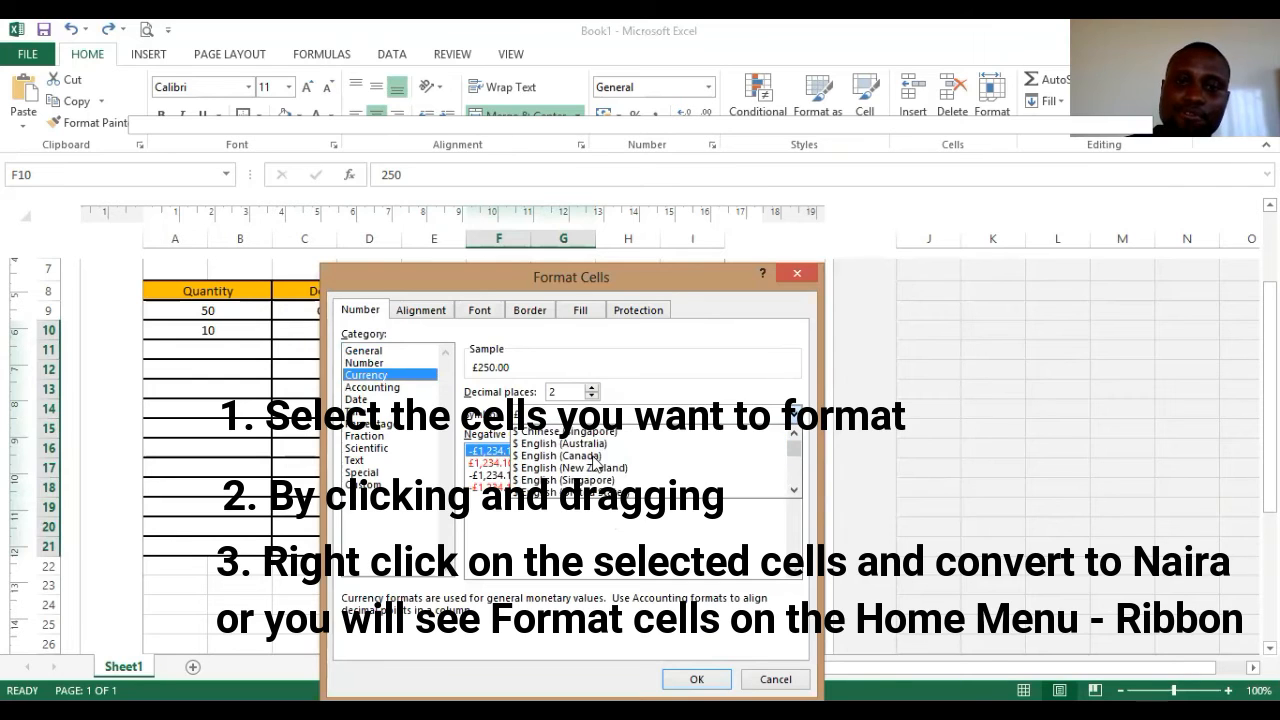
scroll(580, 477, down, 8)
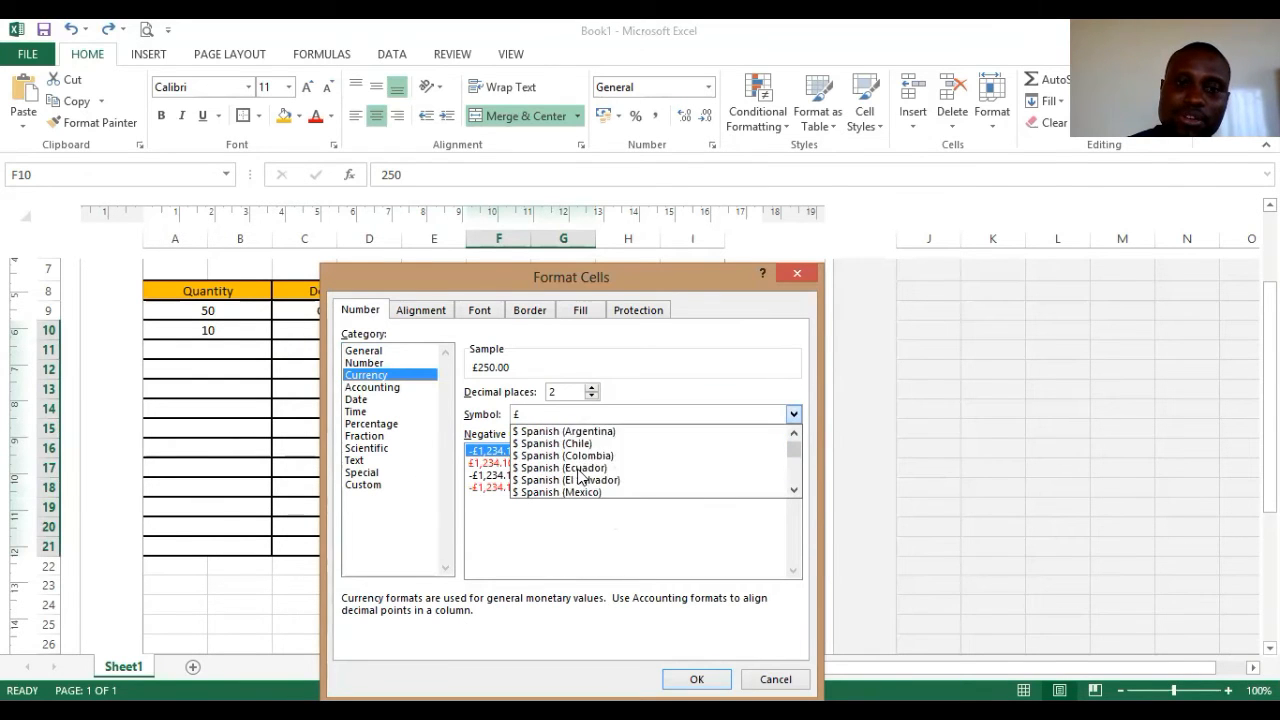
scroll(580, 477, down, 2)
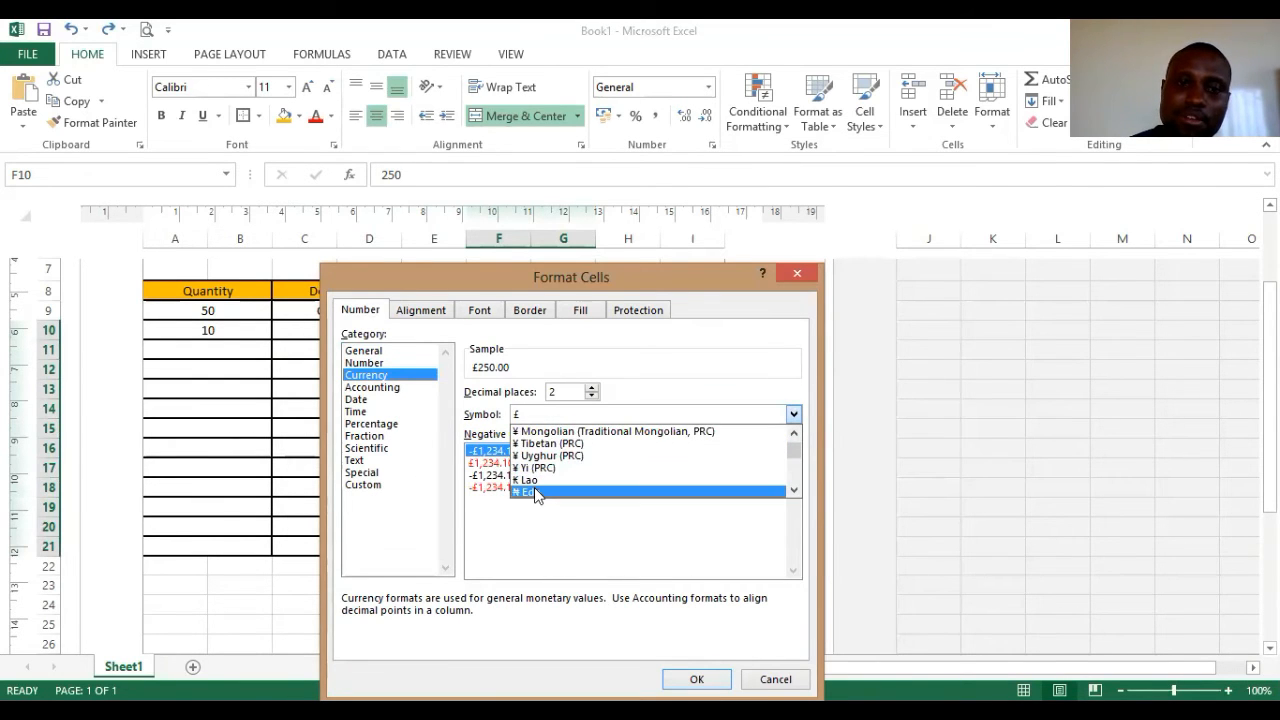
click(538, 492)
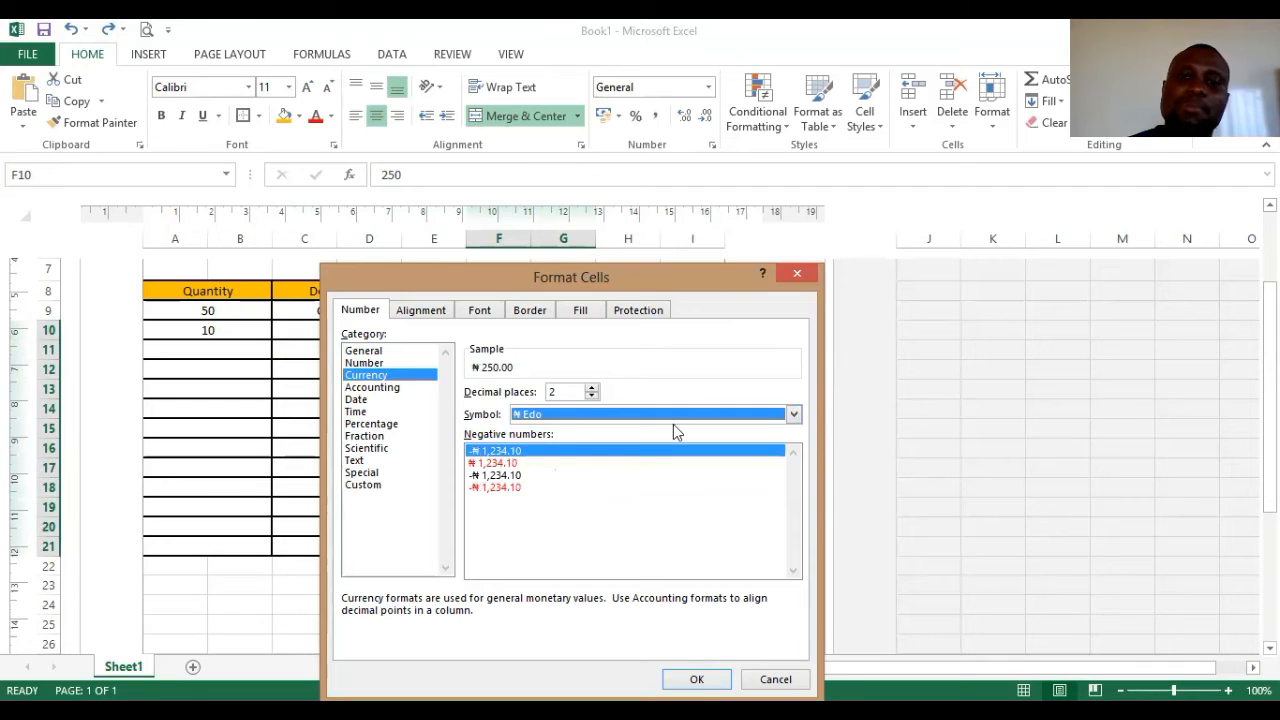
click(563, 429)
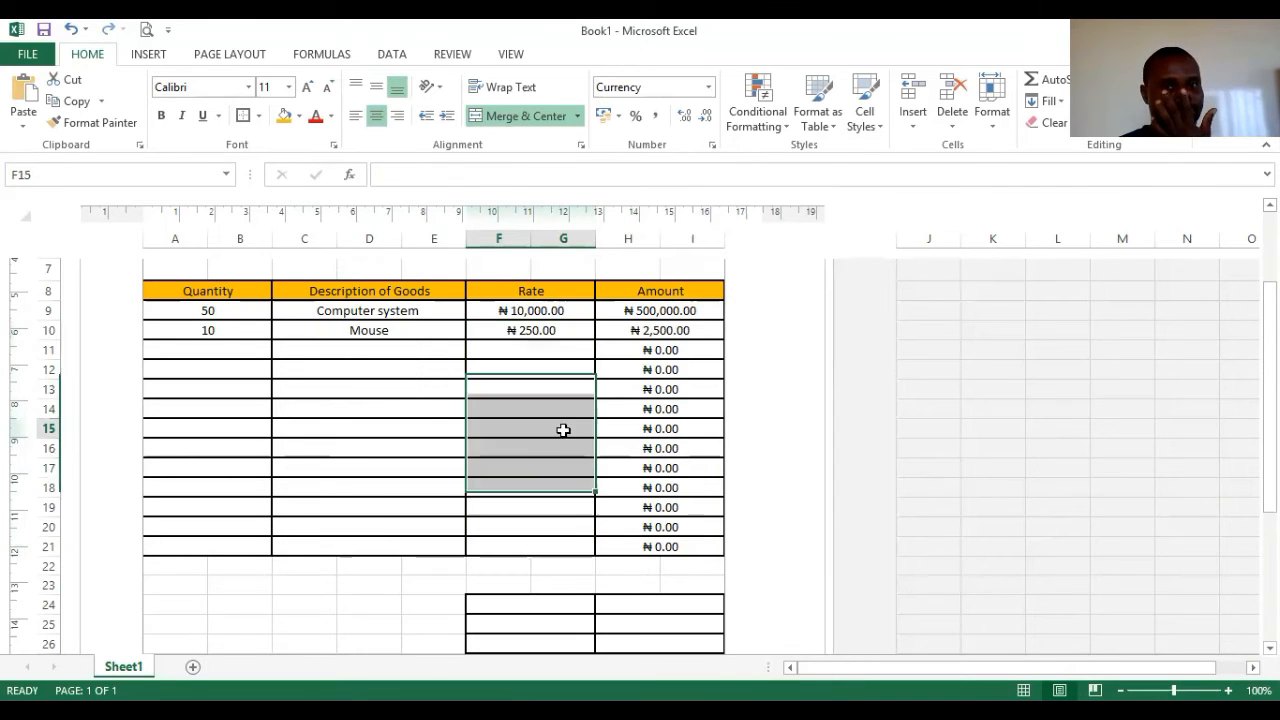
- Enter the third item in row 11: quantity 5, Speakers, rate 200
click(217, 352)
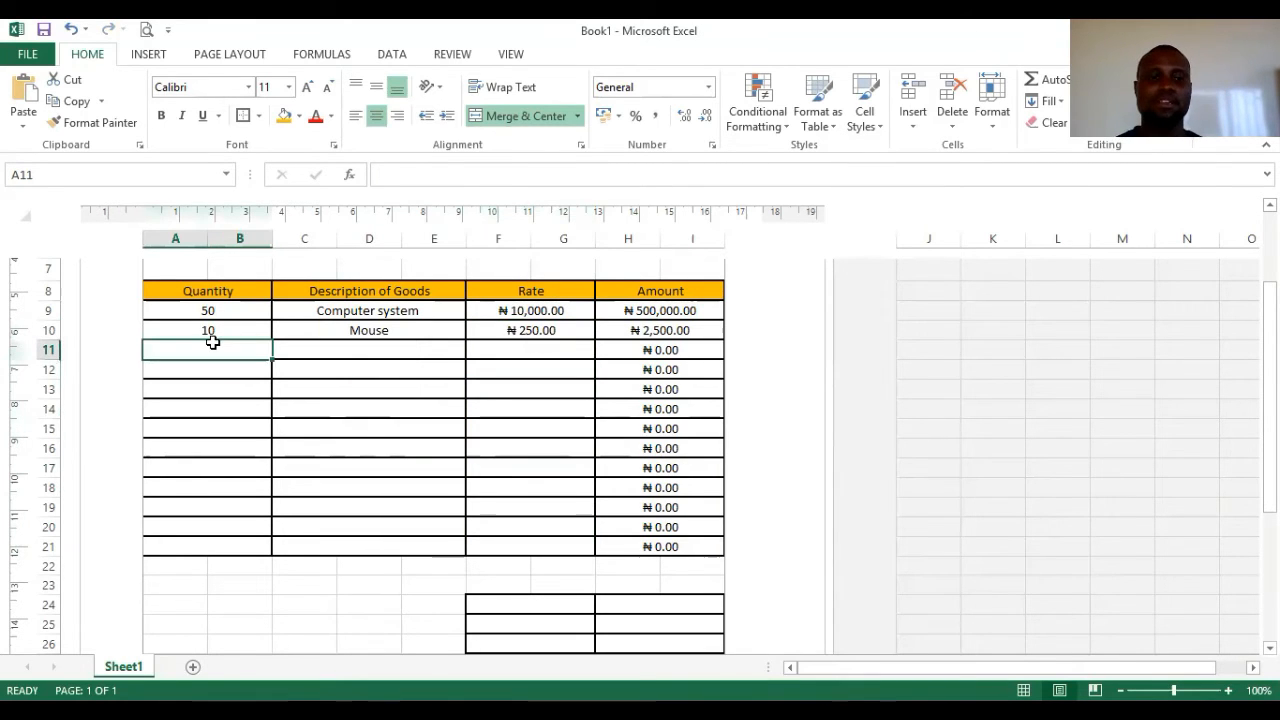
text(5)
click(345, 347)
text(Speakers)
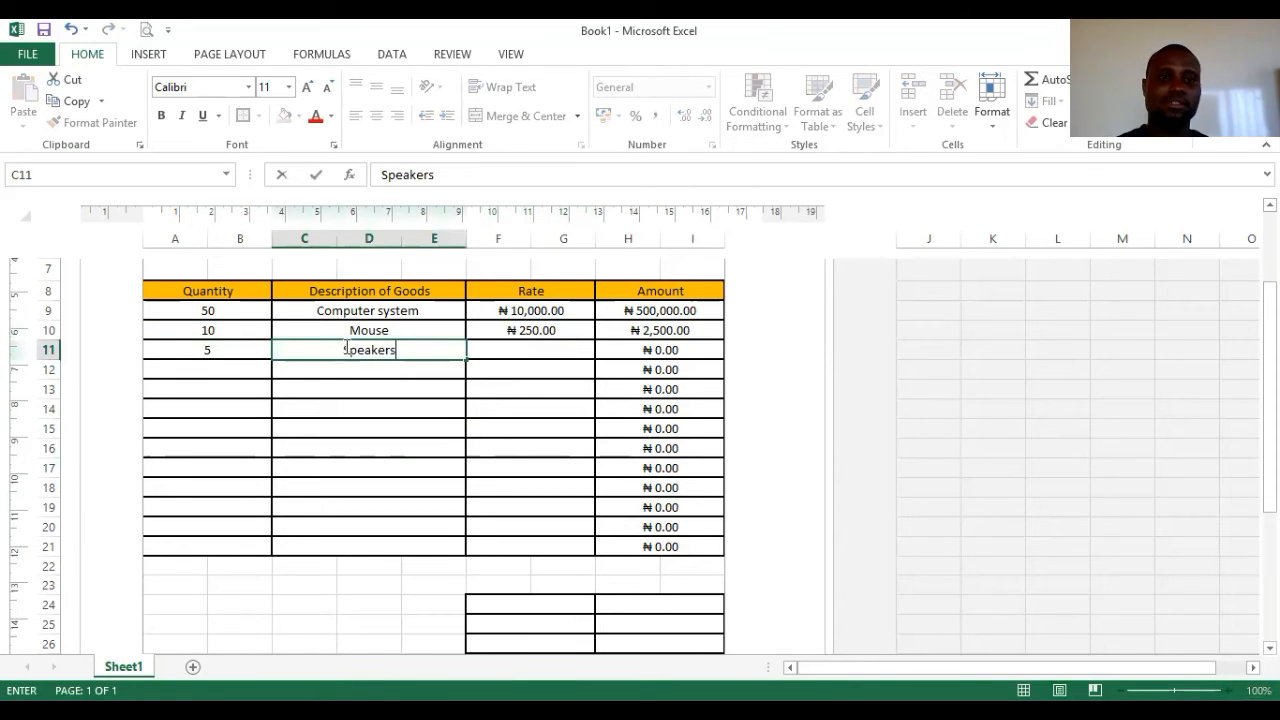
click(571, 350)
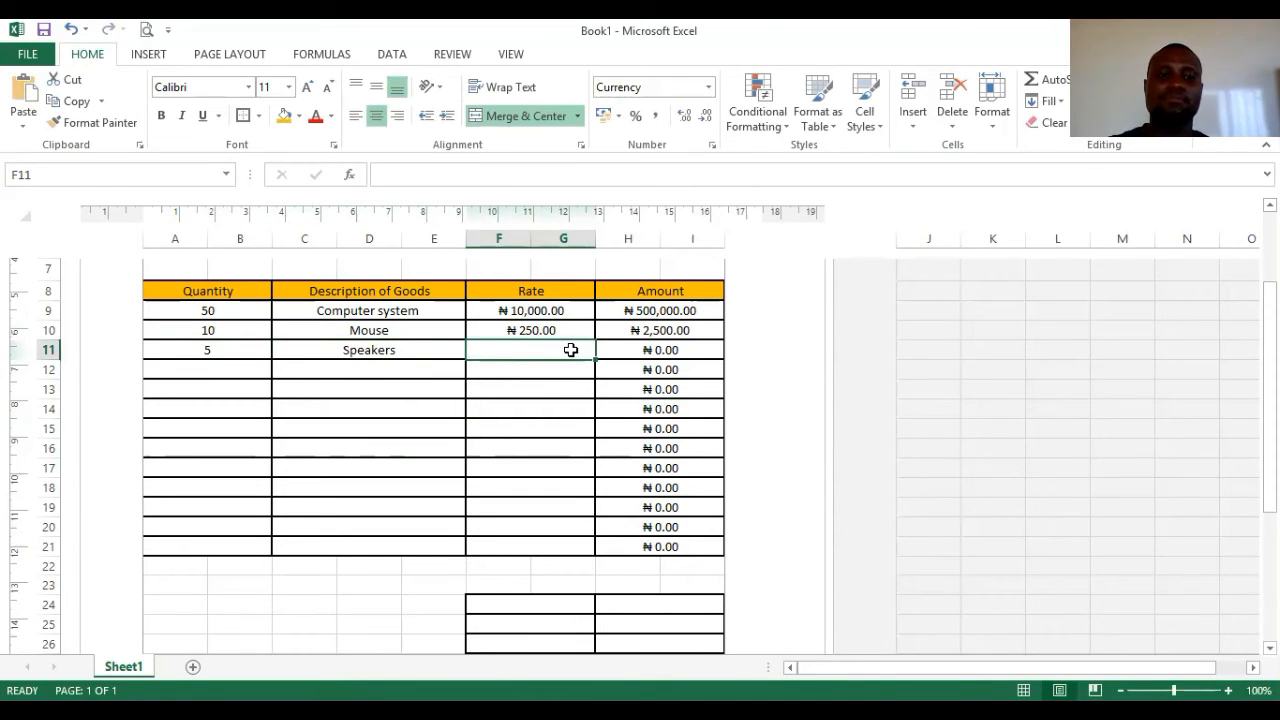
text(200)
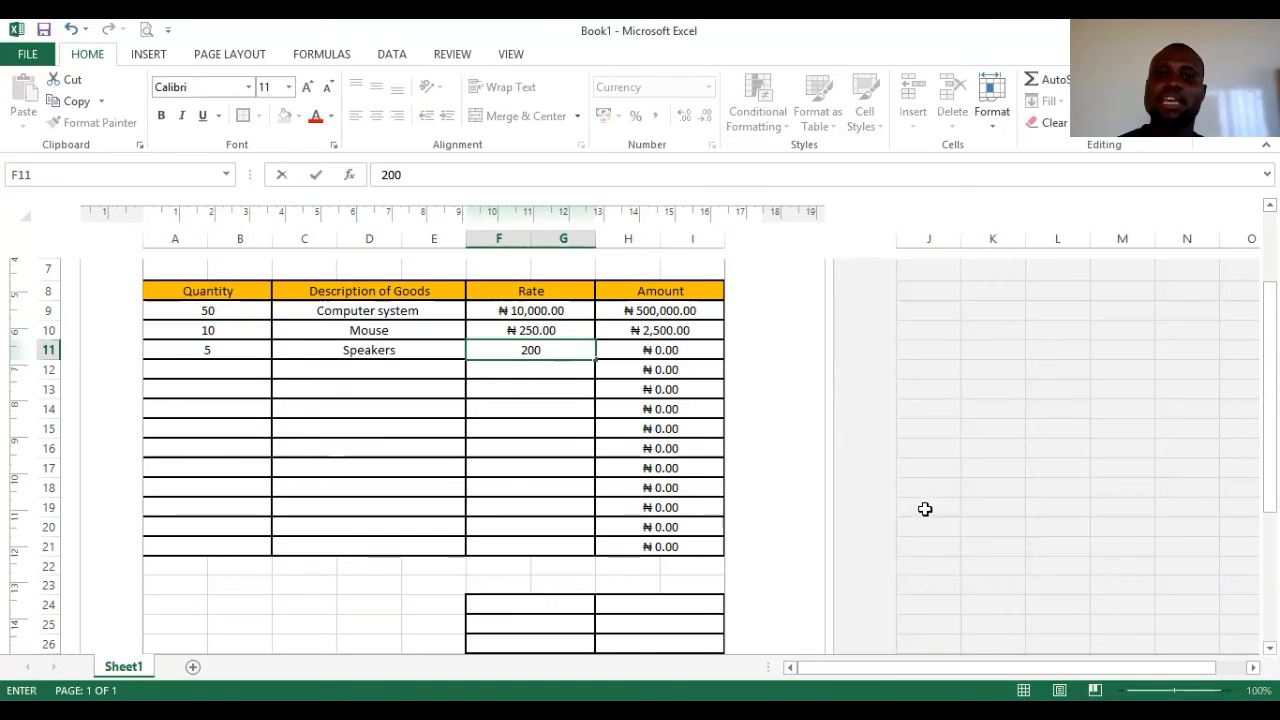
click(1047, 466)
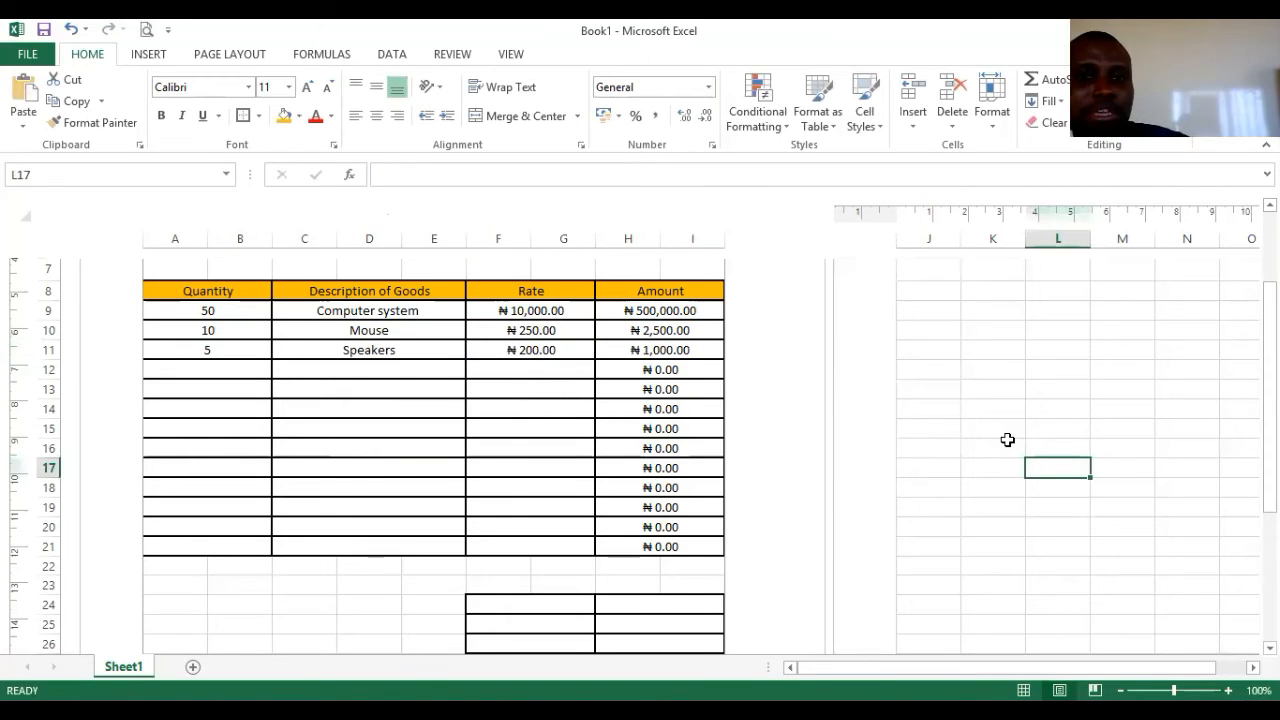
- Check the Rate column and the currency format applied to cell F12
click(488, 310)
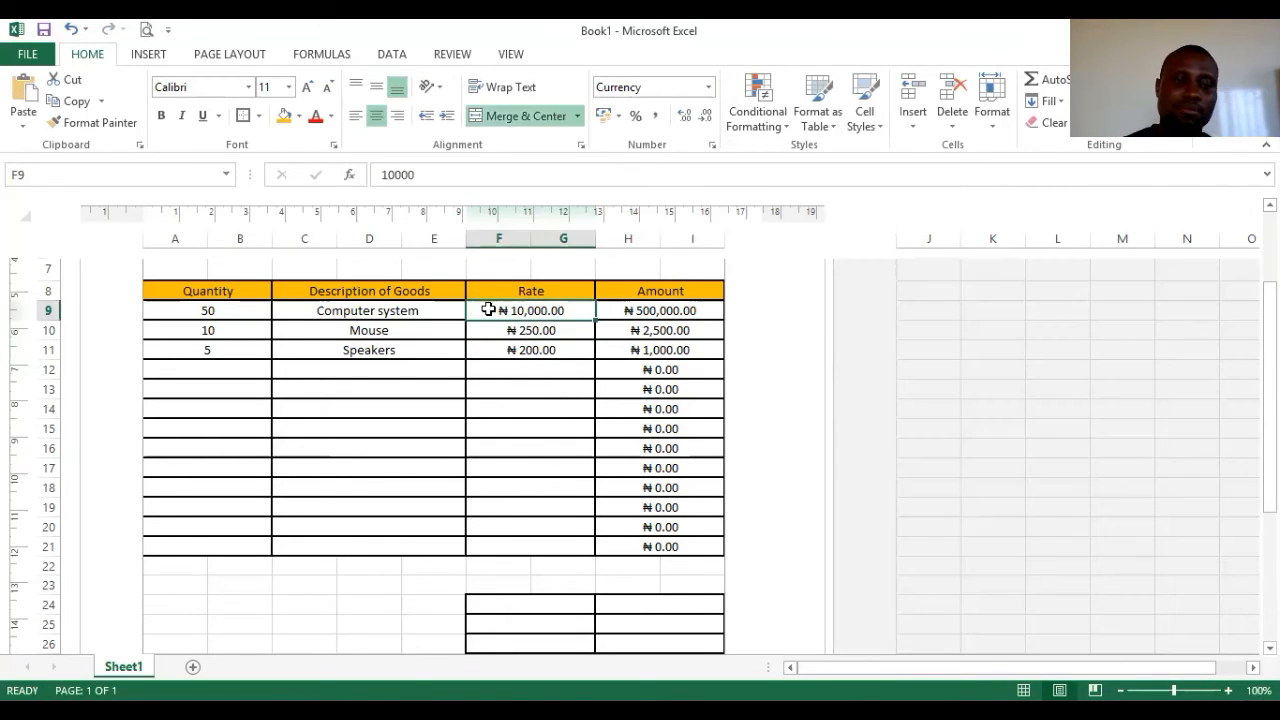
key(shift+Down)
key(shift+Down)
key(shift+Down)
key(shift+Down)
key(shift+Down)
key(shift+Down)
key(shift+Down)
key(shift+Down)
key(shift+Down)
key(shift+Down)
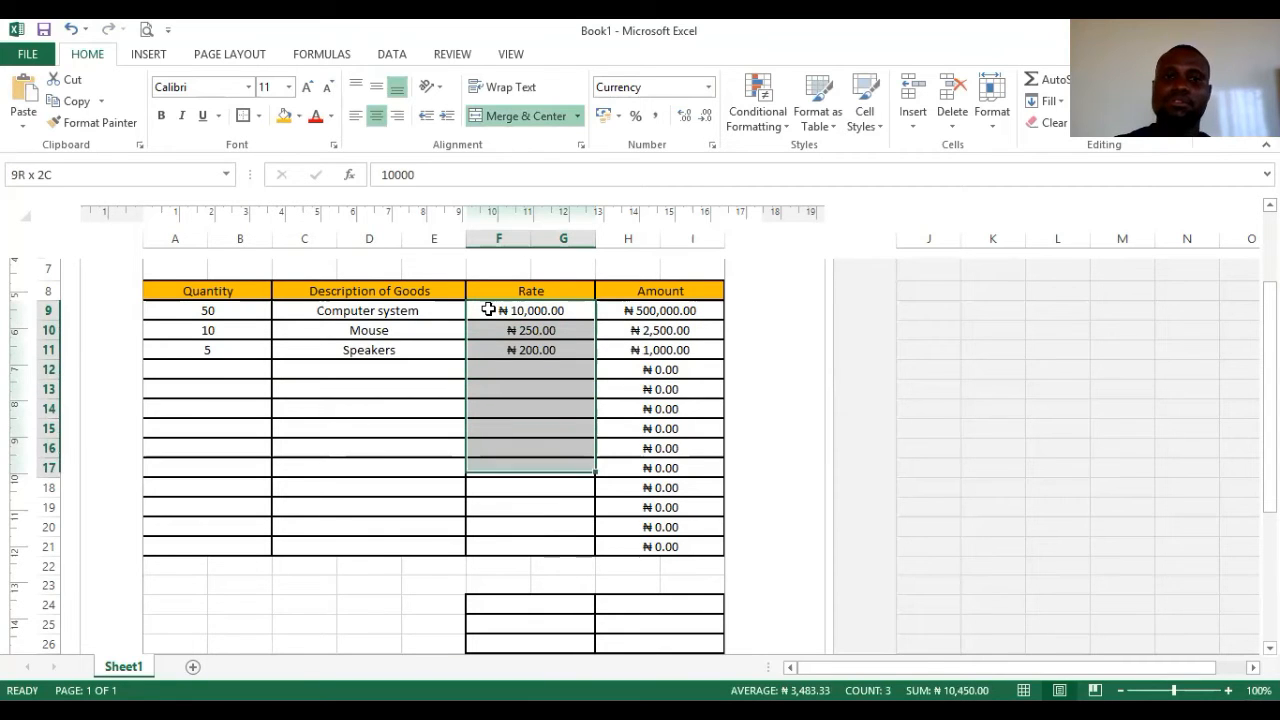
click(935, 388)
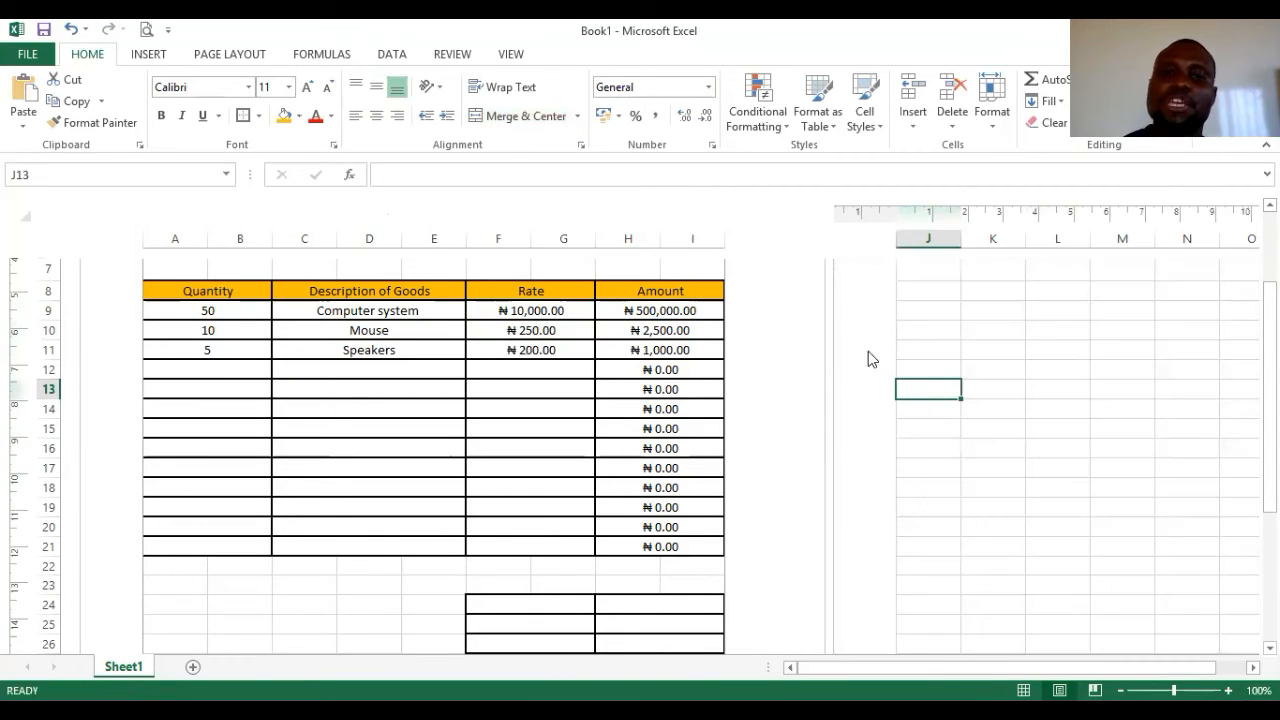
right_click(542, 370)
click(630, 612)
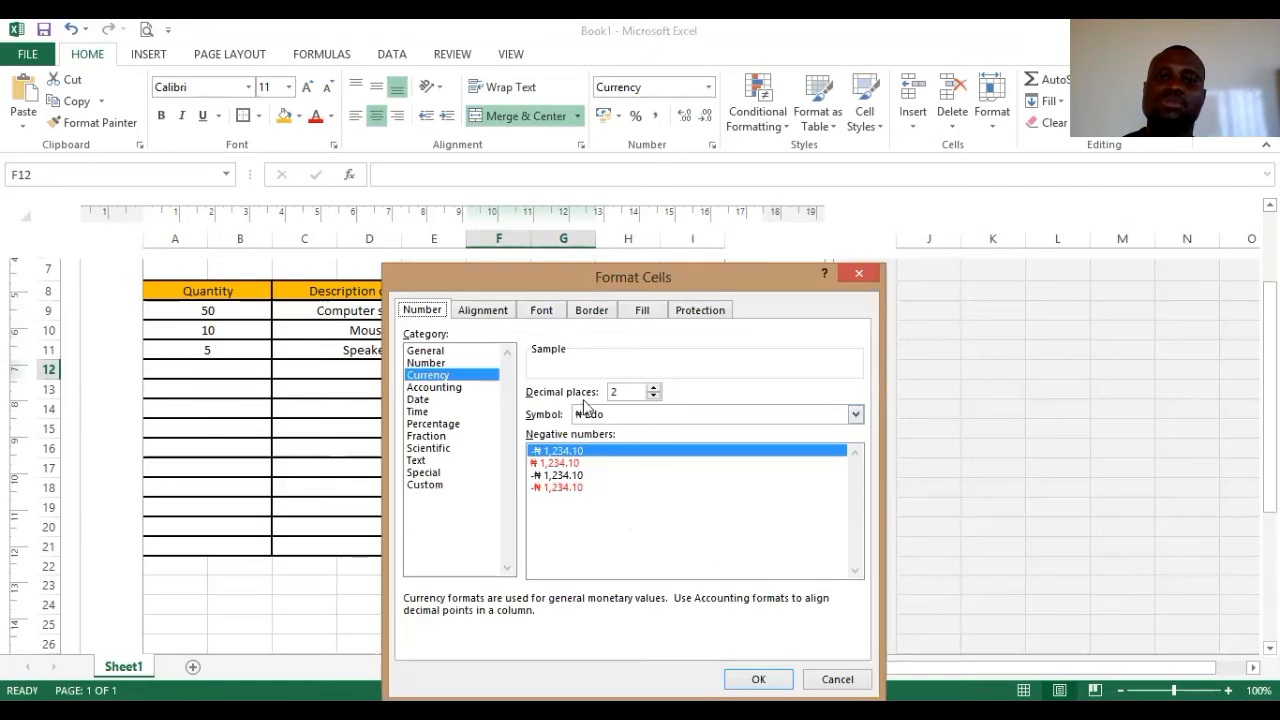
click(861, 270)
- Preview how the invoice page will print
click(508, 712)
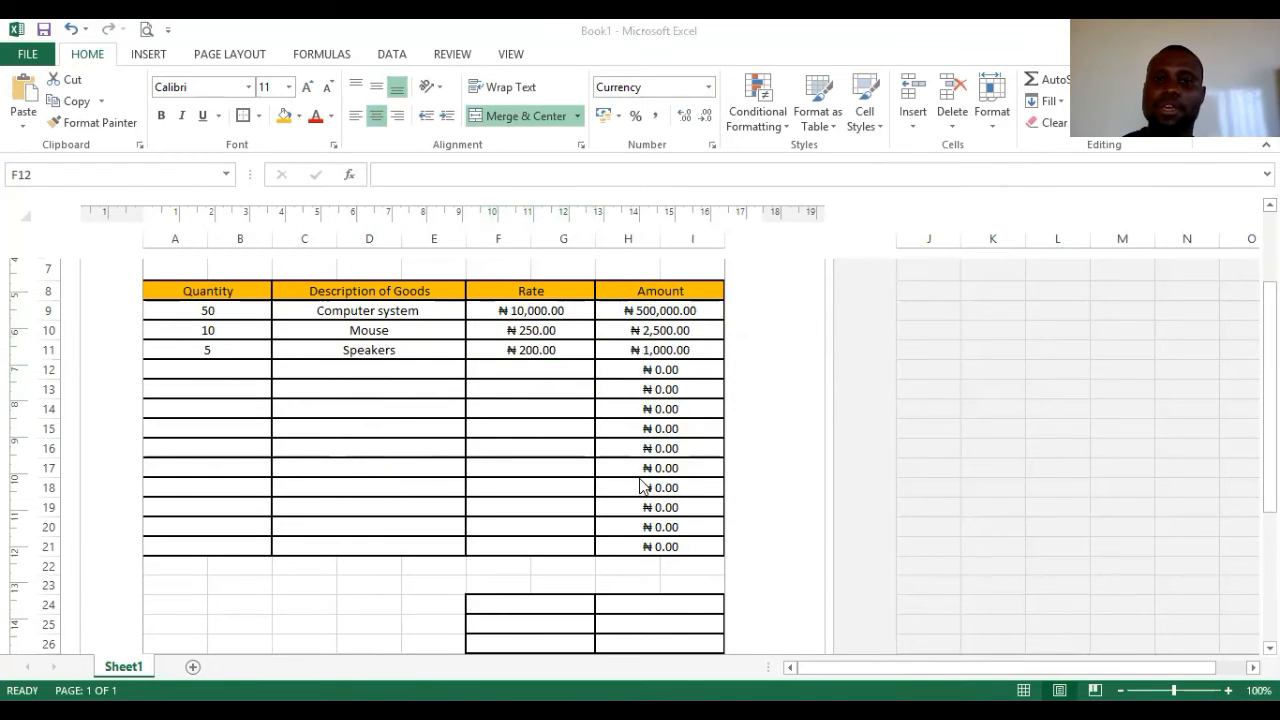
click(146, 32)
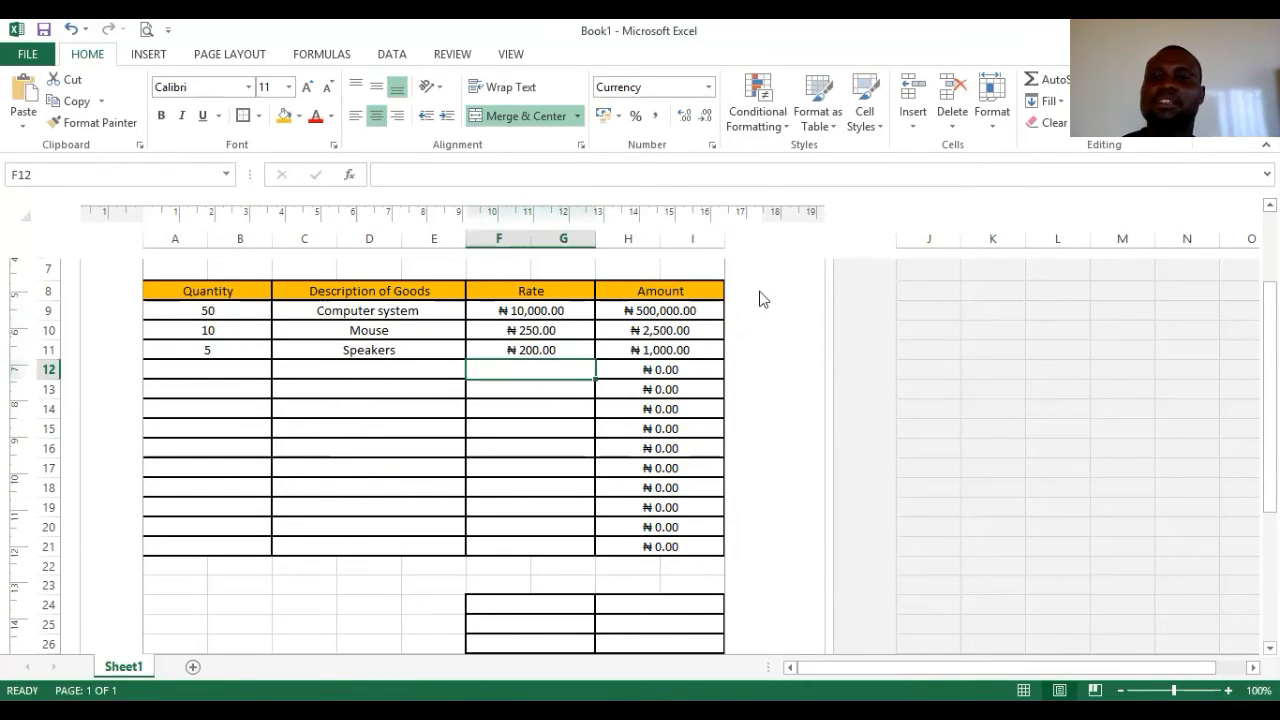
click(146, 32)
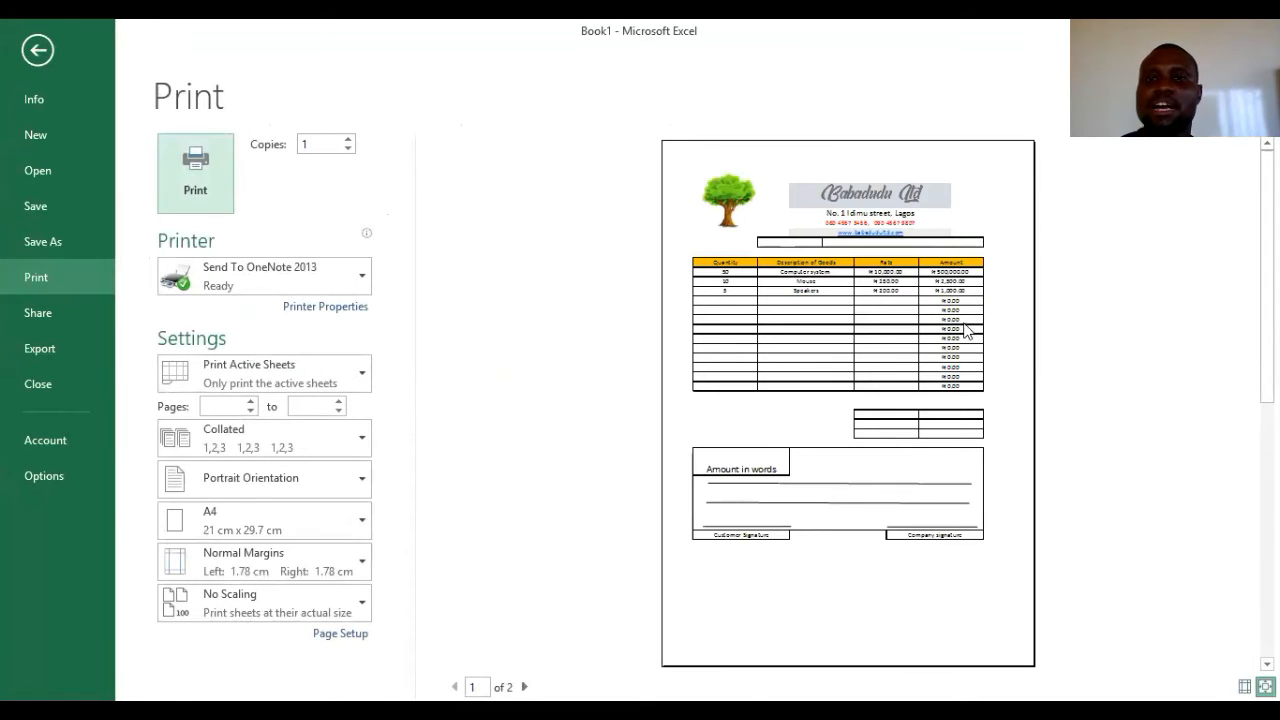
- Zoom the preview to actual size, scroll through it, then return to the worksheet
click(936, 282)
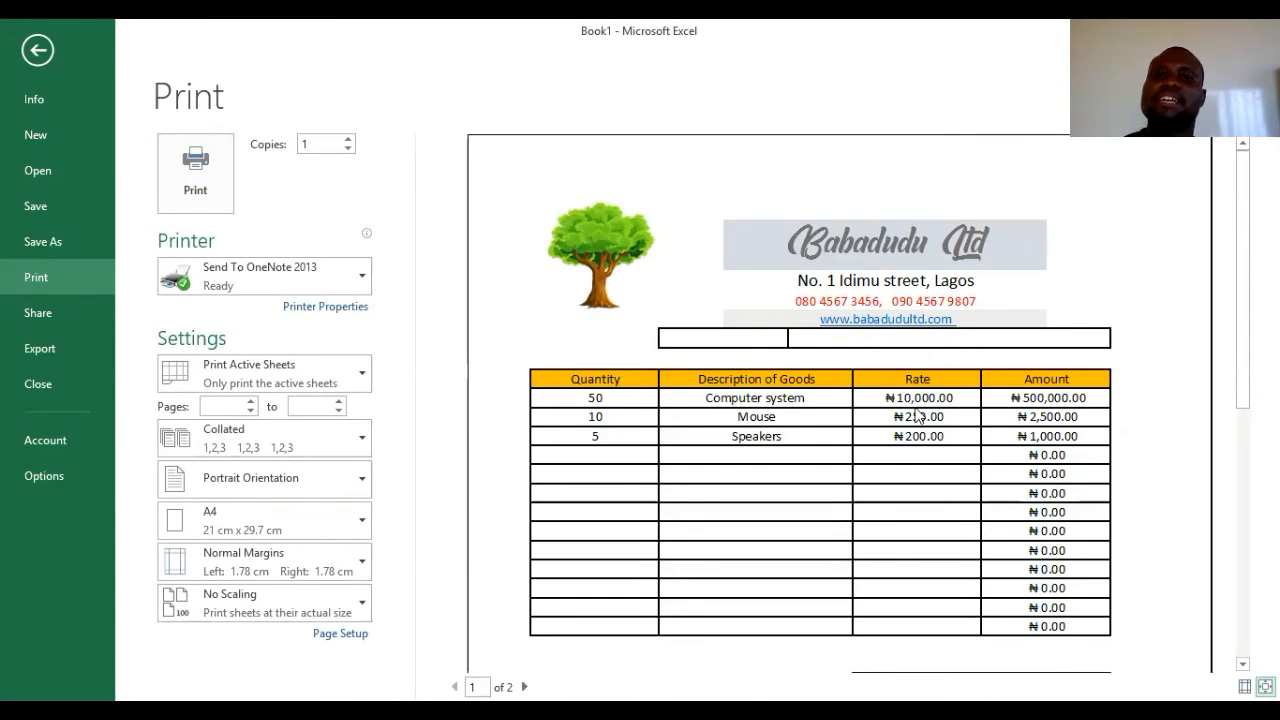
scroll(894, 380, down, 2)
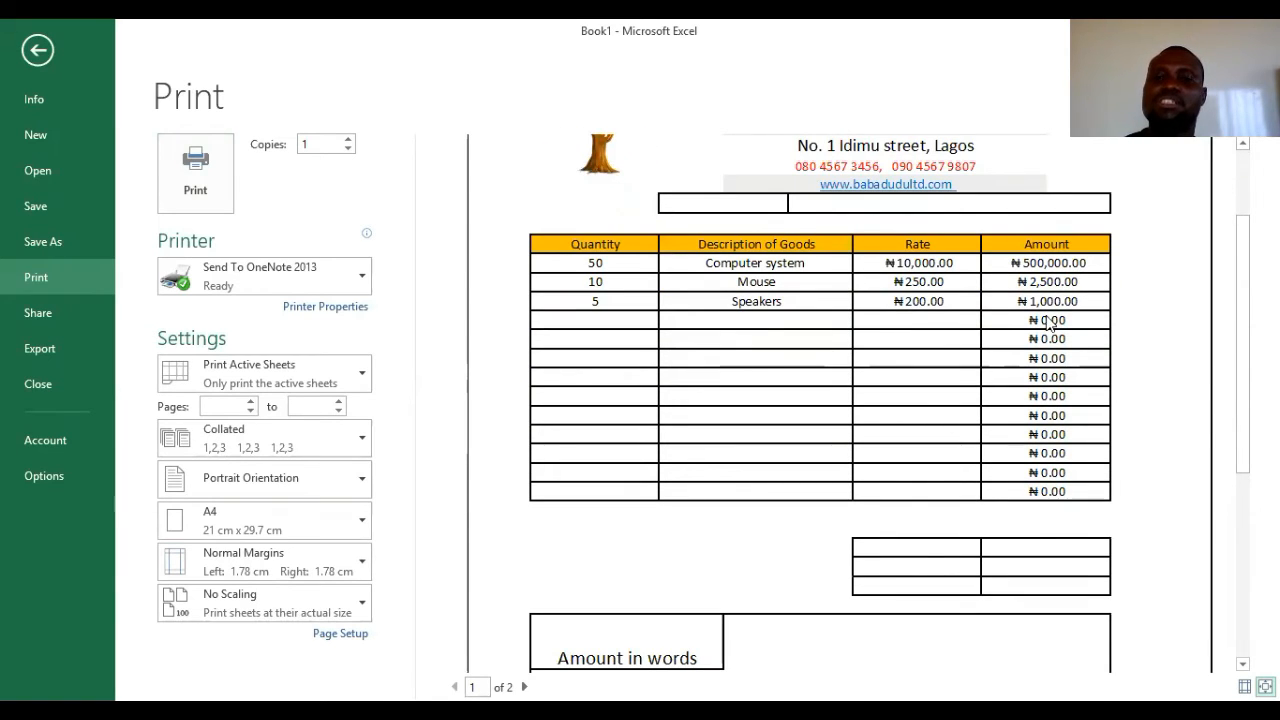
key(Escape)
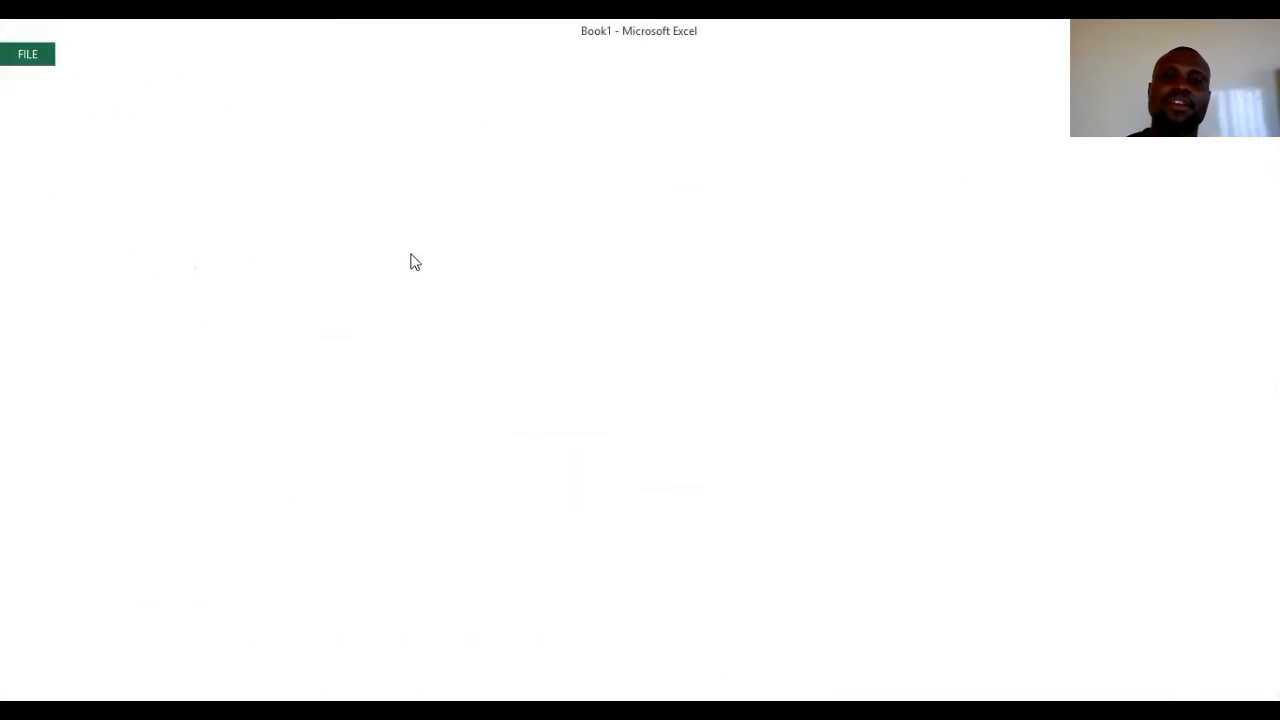
scroll(486, 331, up, 4)
click(352, 472)
- Type the label 'Name' into cell C6 beneath the website line
click(314, 475)
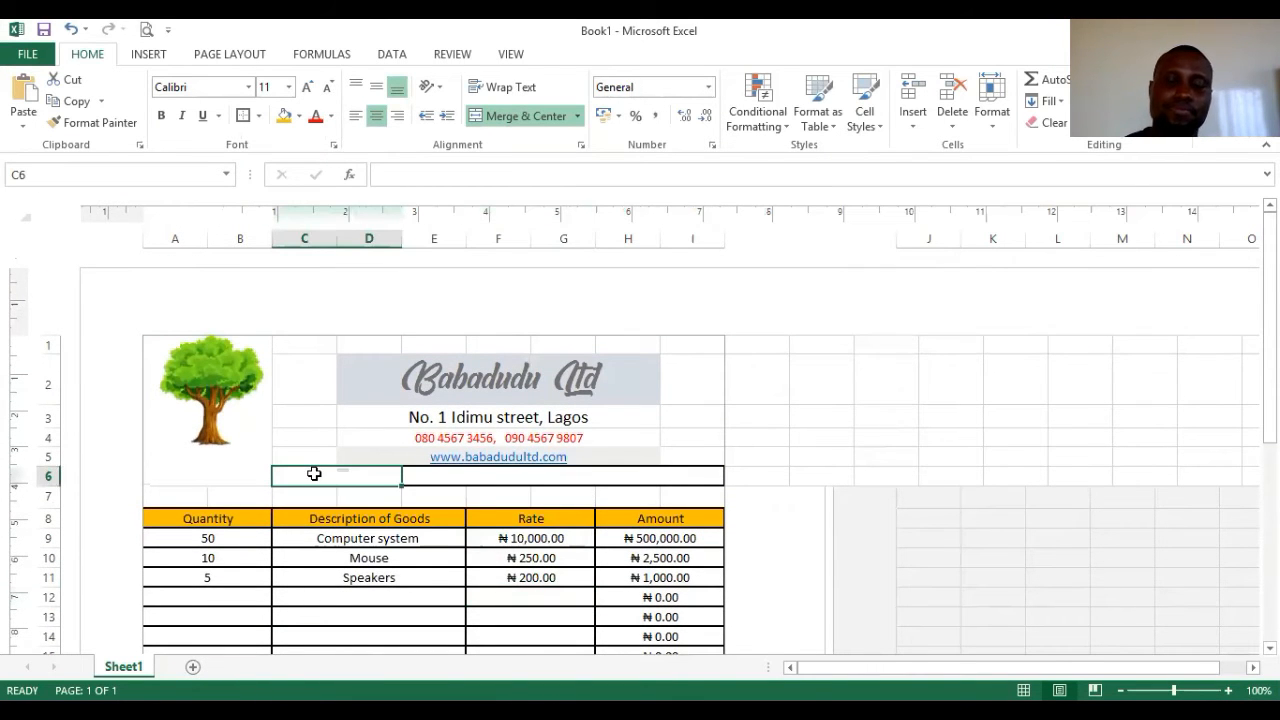
text(Name)
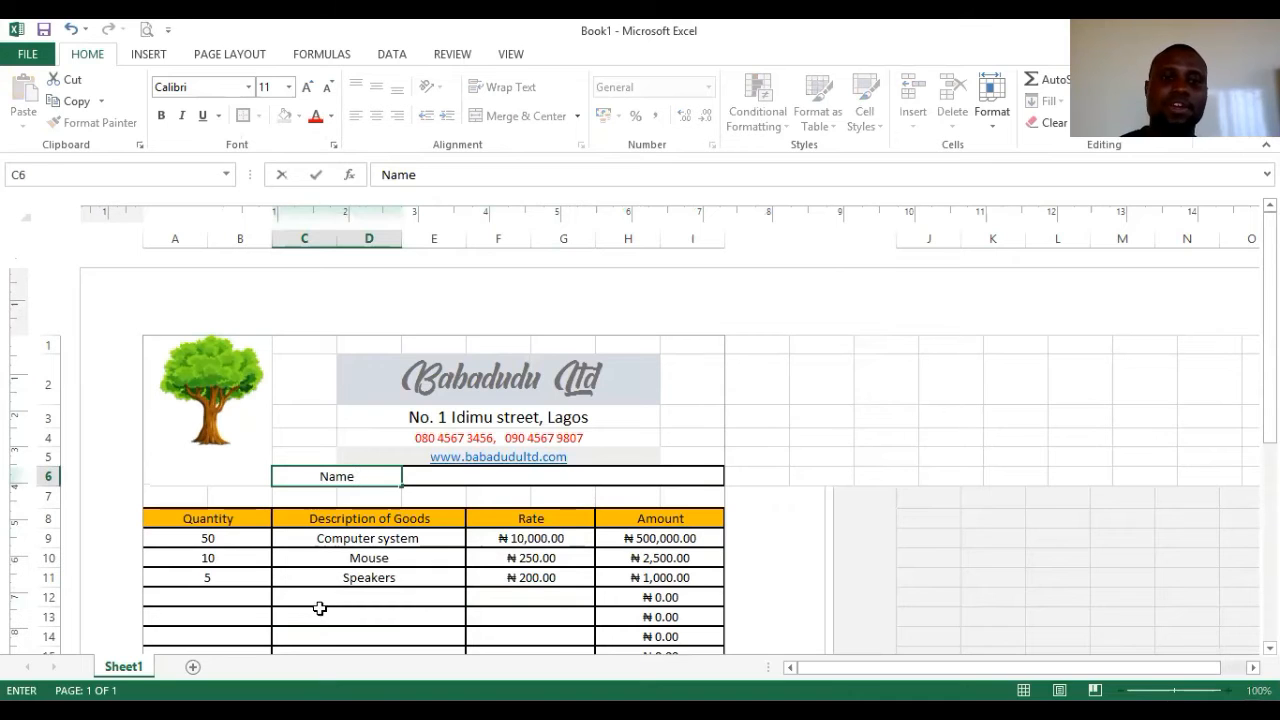
click(332, 622)
scroll(543, 457, down, 4)
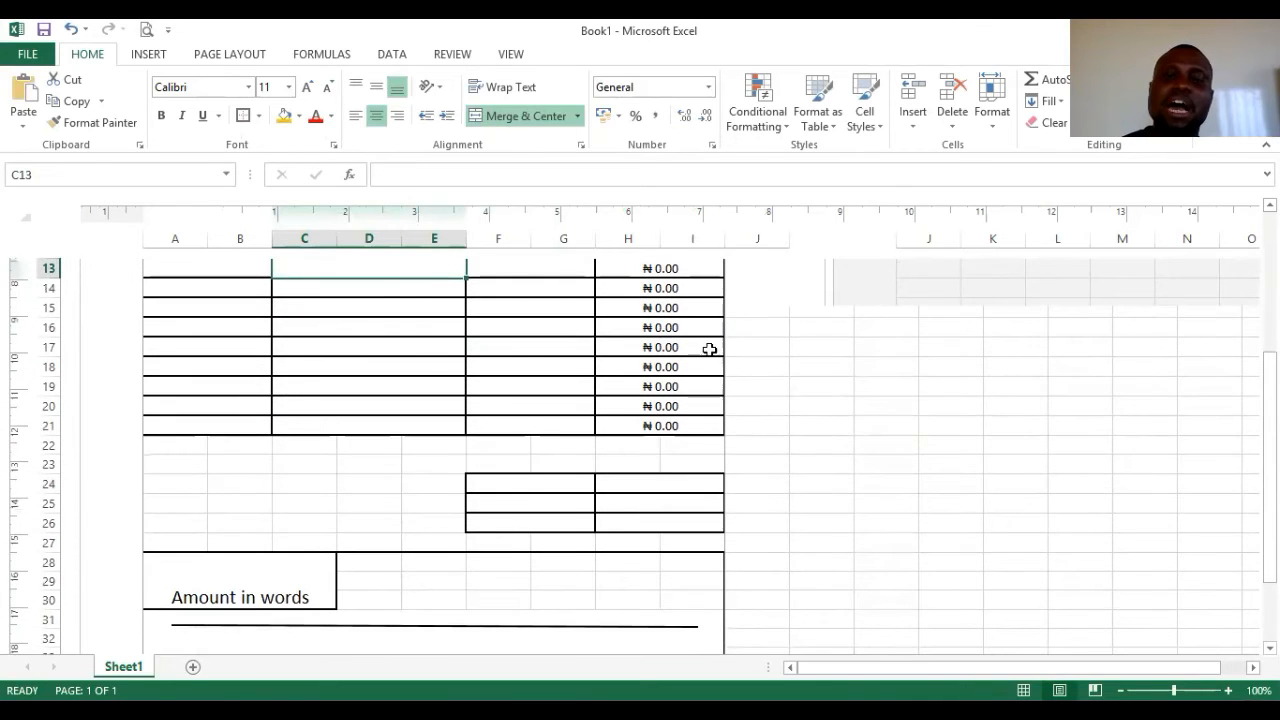
scroll(643, 309, up, 1)
scroll(643, 309, up, 1)
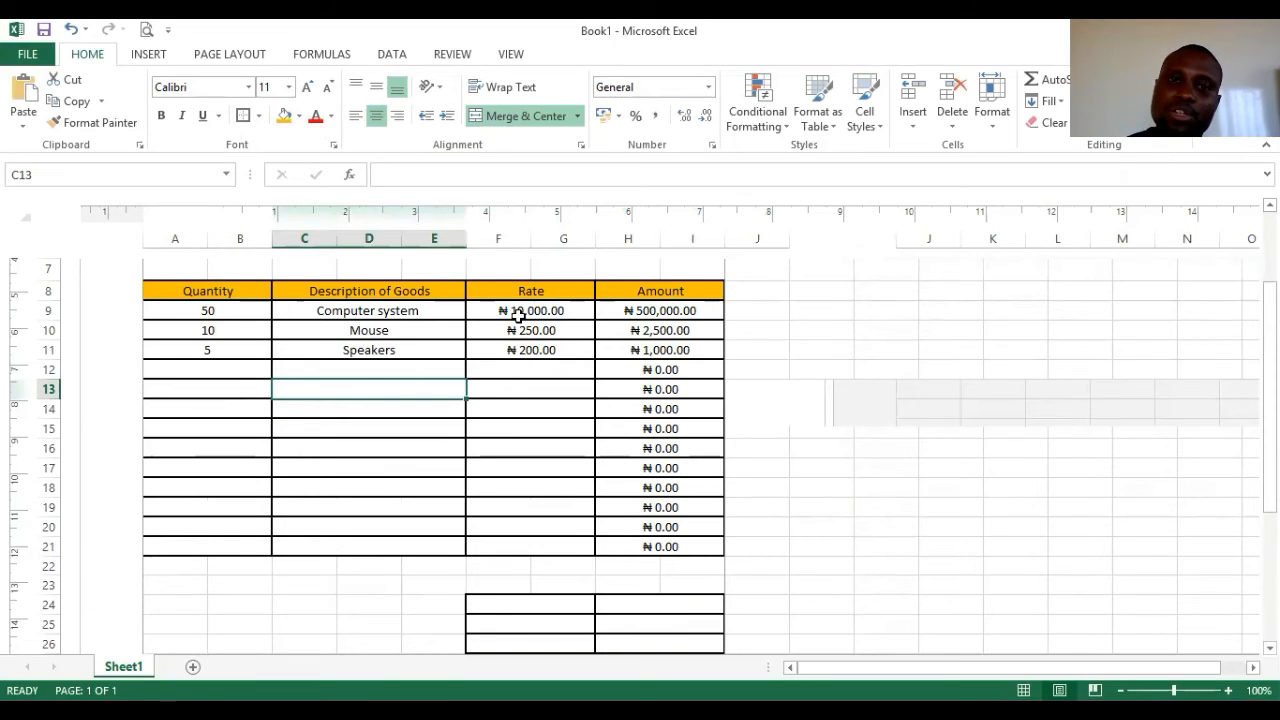
click(563, 496)
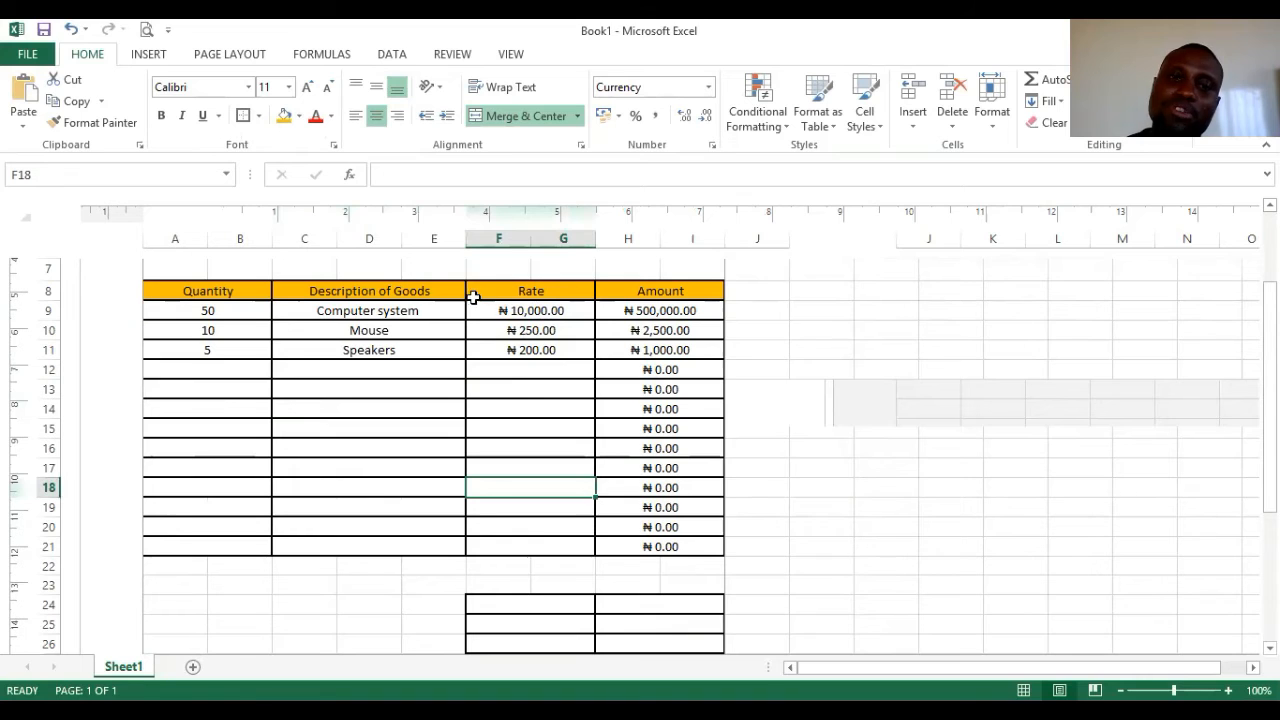
drag(520, 305, 508, 546)
right_click(514, 511)
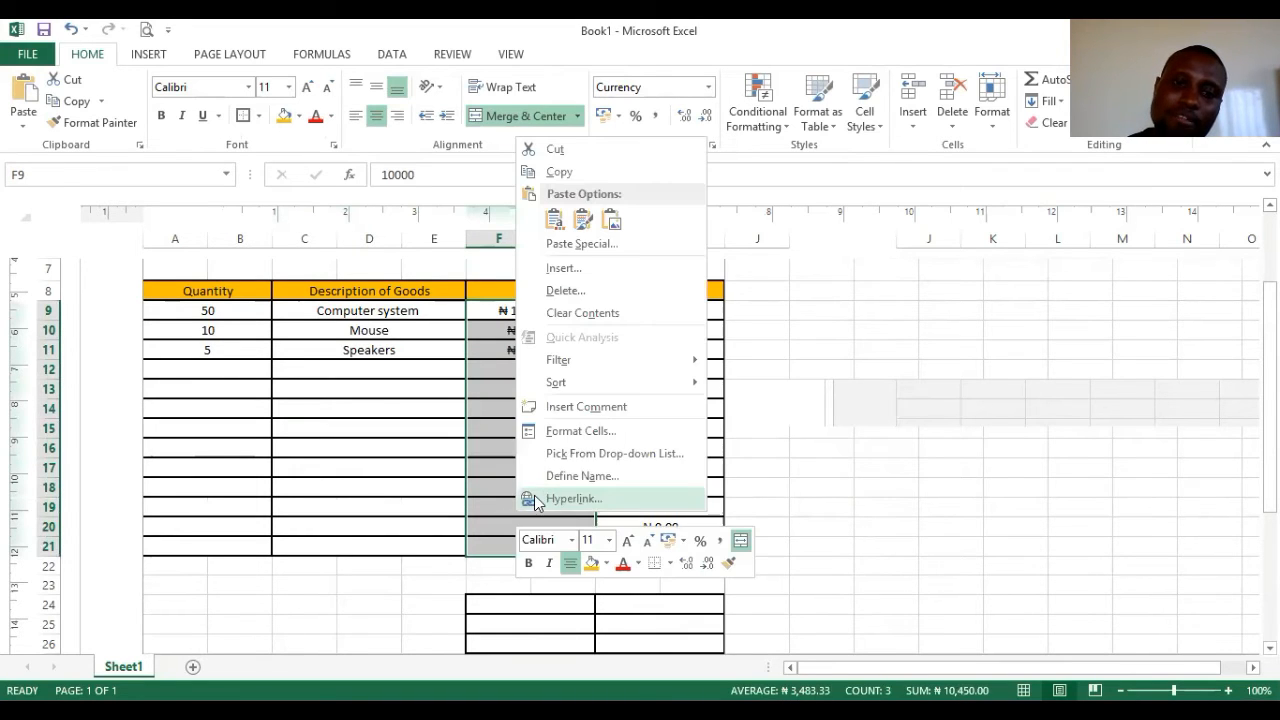
click(598, 436)
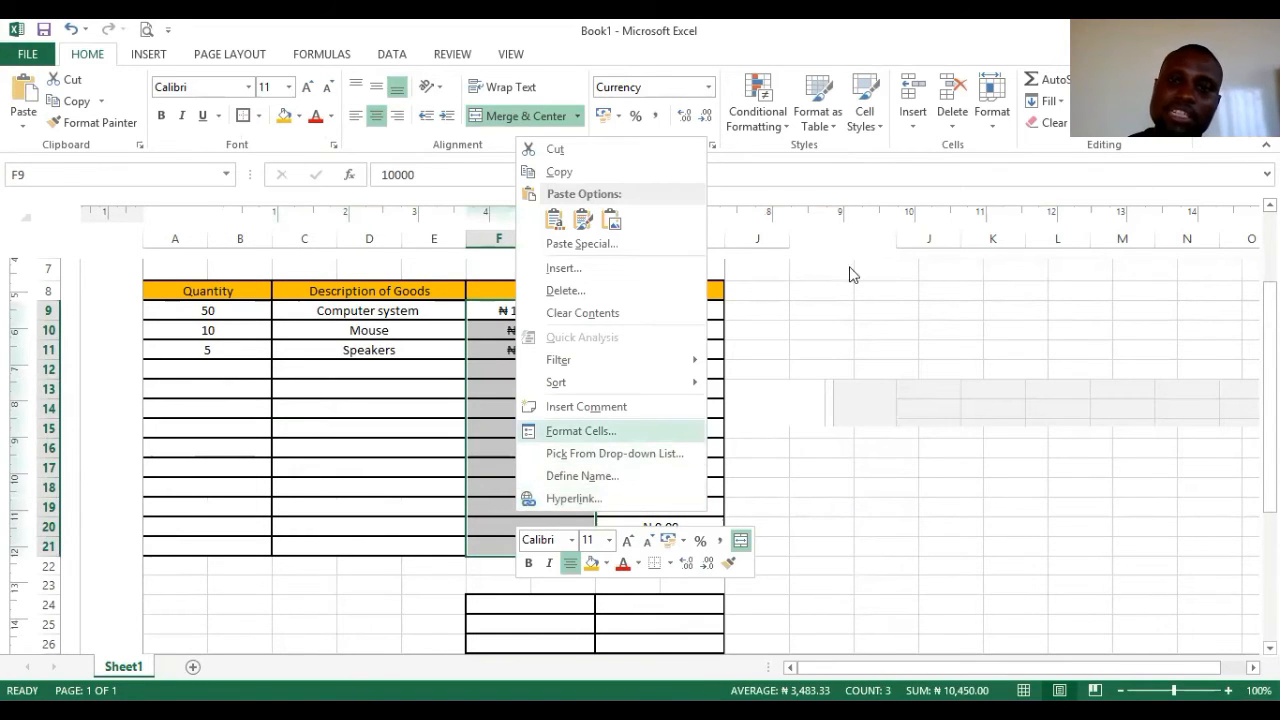
click(816, 221)
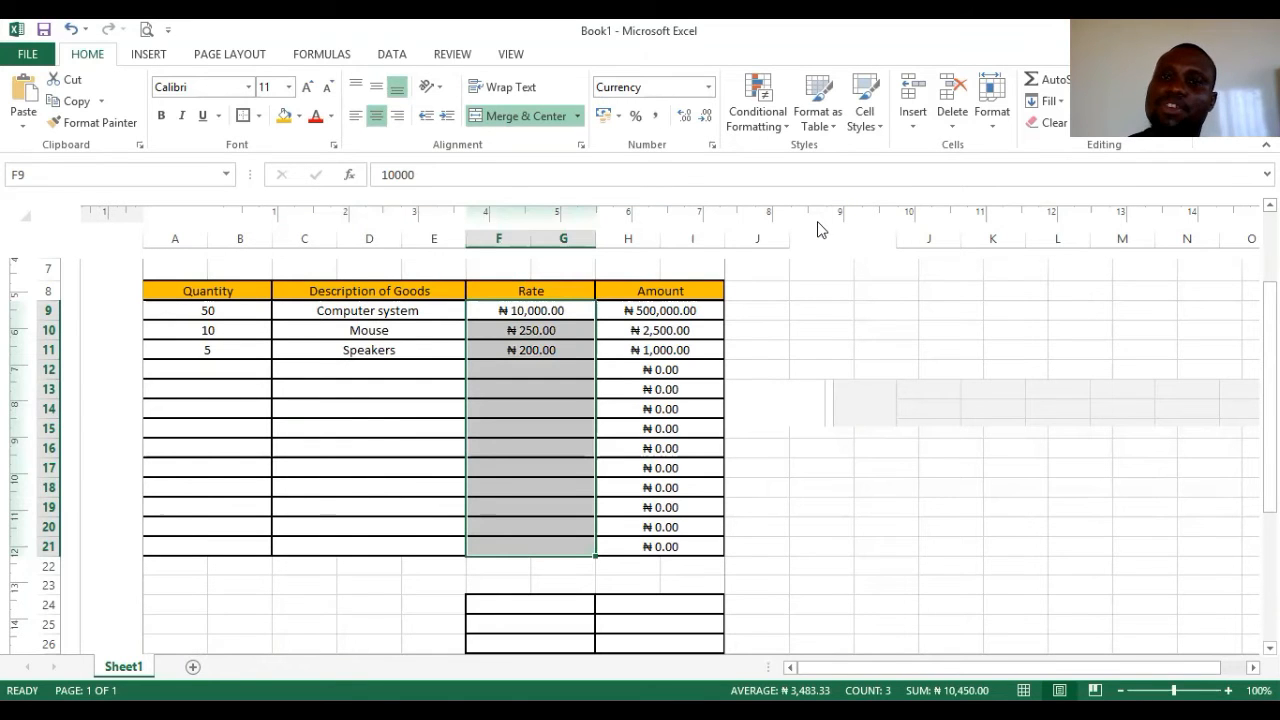
drag(510, 312, 527, 548)
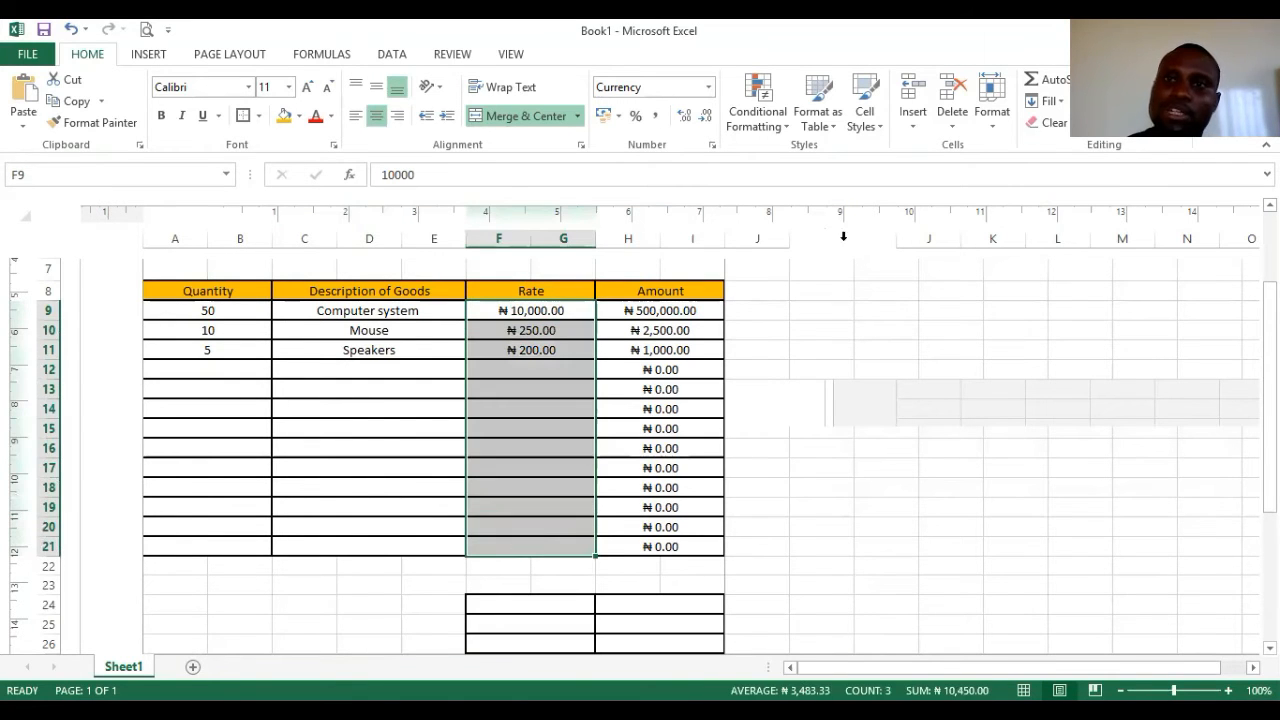
click(993, 116)
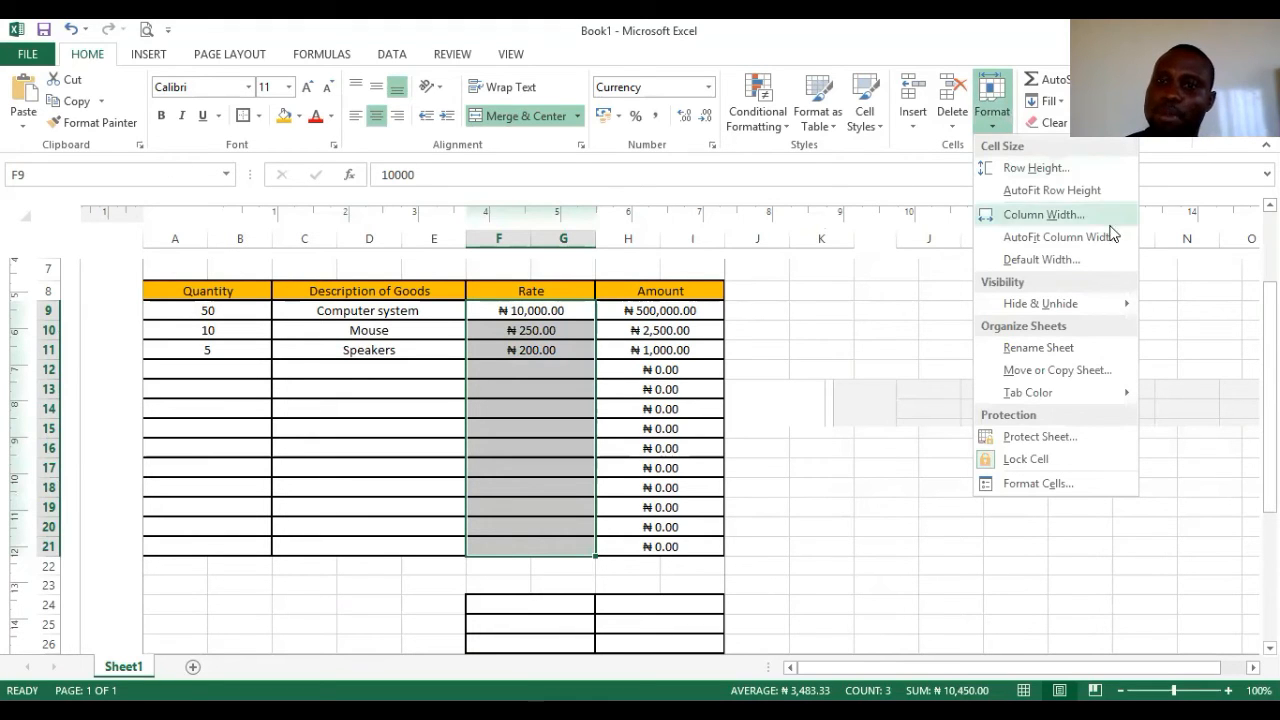
click(1038, 485)
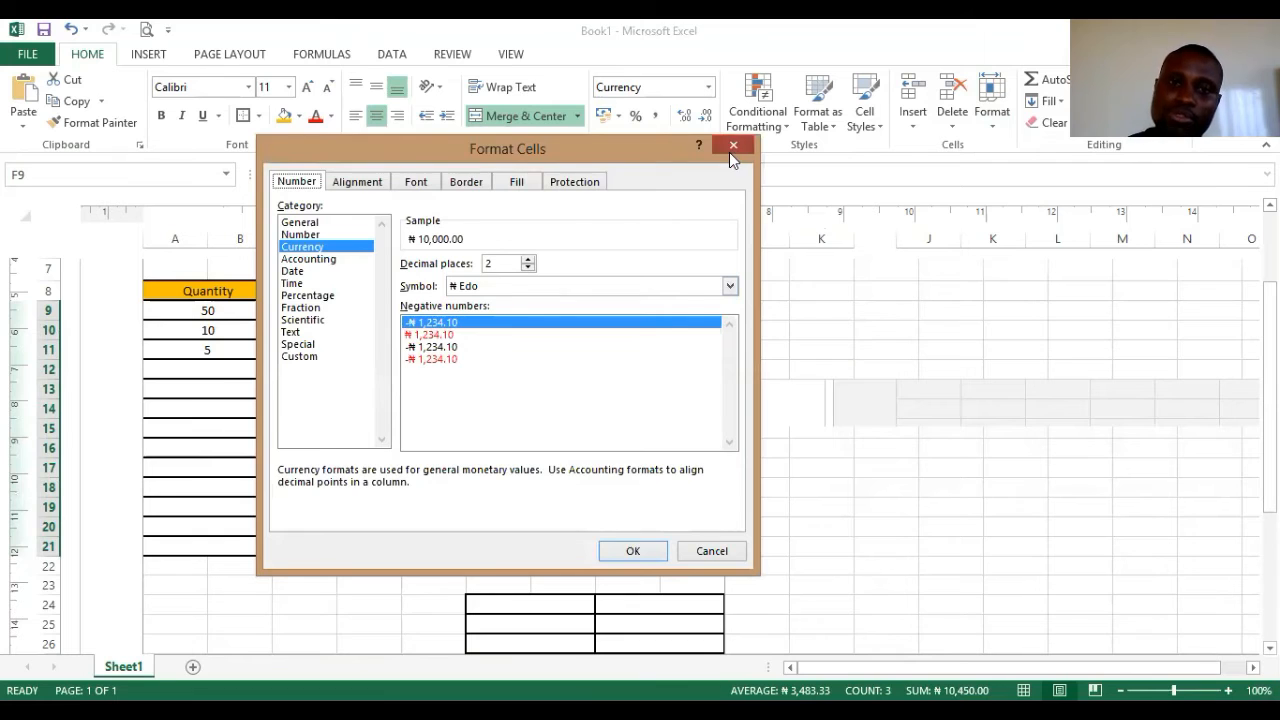
click(731, 149)
click(540, 311)
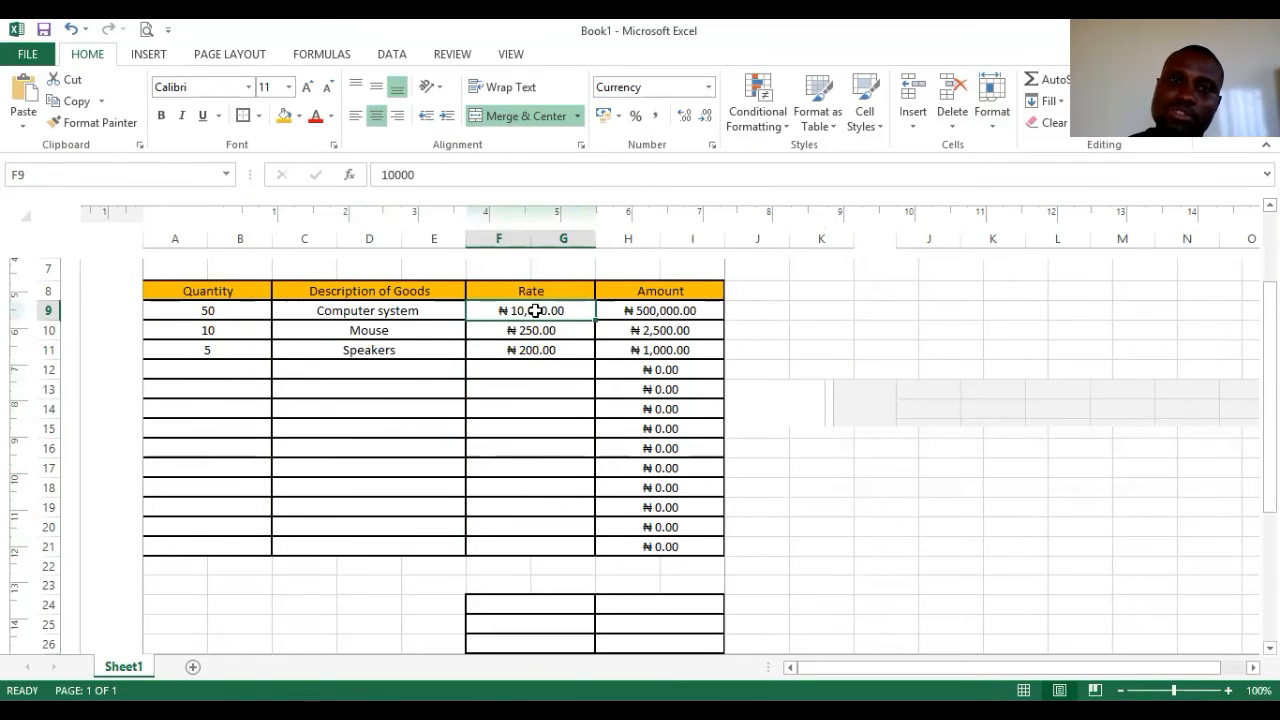
key(shift+Down)
key(shift+Down)
key(shift+Down)
key(shift+Down)
key(shift+Down)
key(shift+Down)
key(shift+Down)
key(shift+Down)
key(shift+Down)
key(shift+Down)
key(shift+Down)
key(shift+Down)
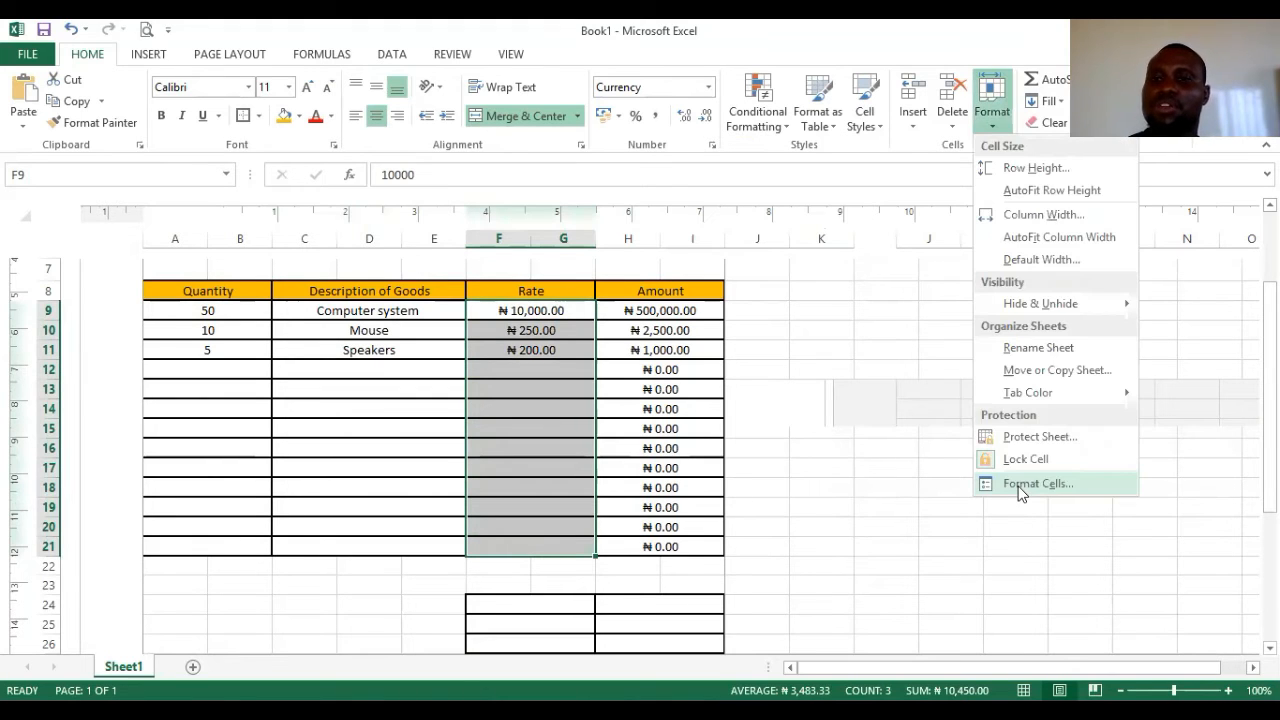
click(886, 563)
click(663, 311)
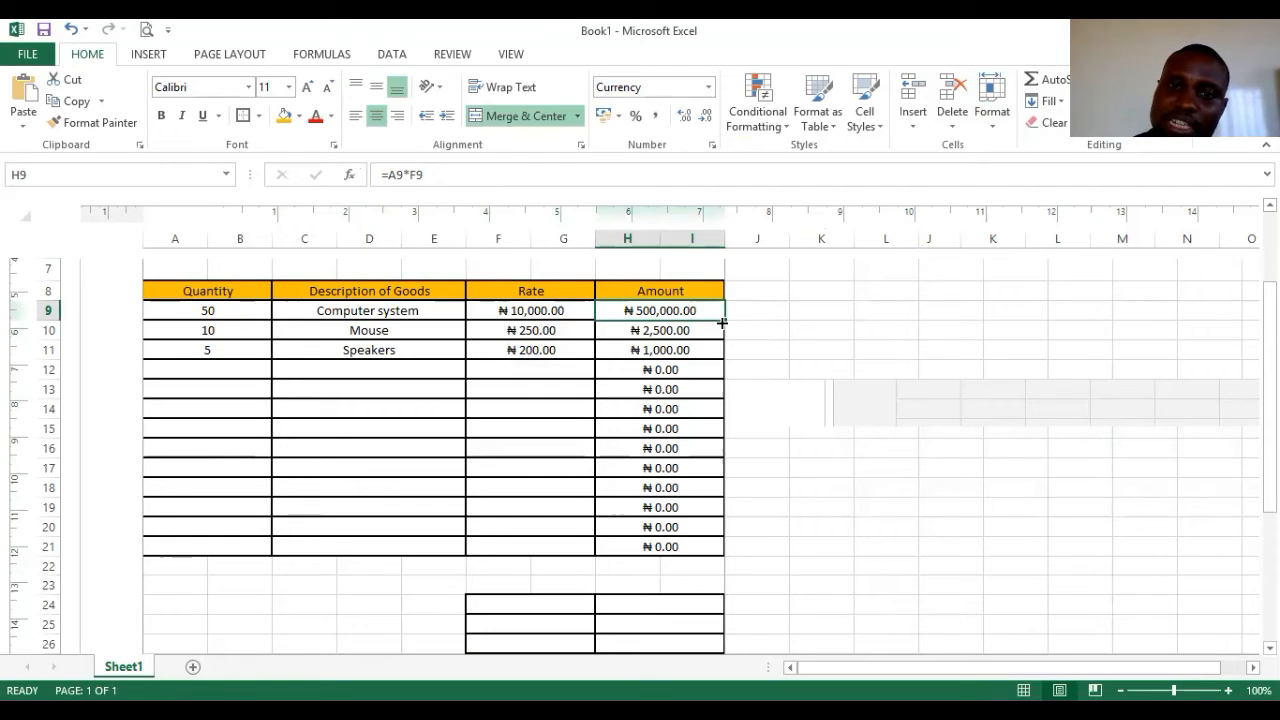
- Copy the H9 Amount formula down to H21 and enter 'Discount' in merged cell F24
drag(725, 320, 711, 551)
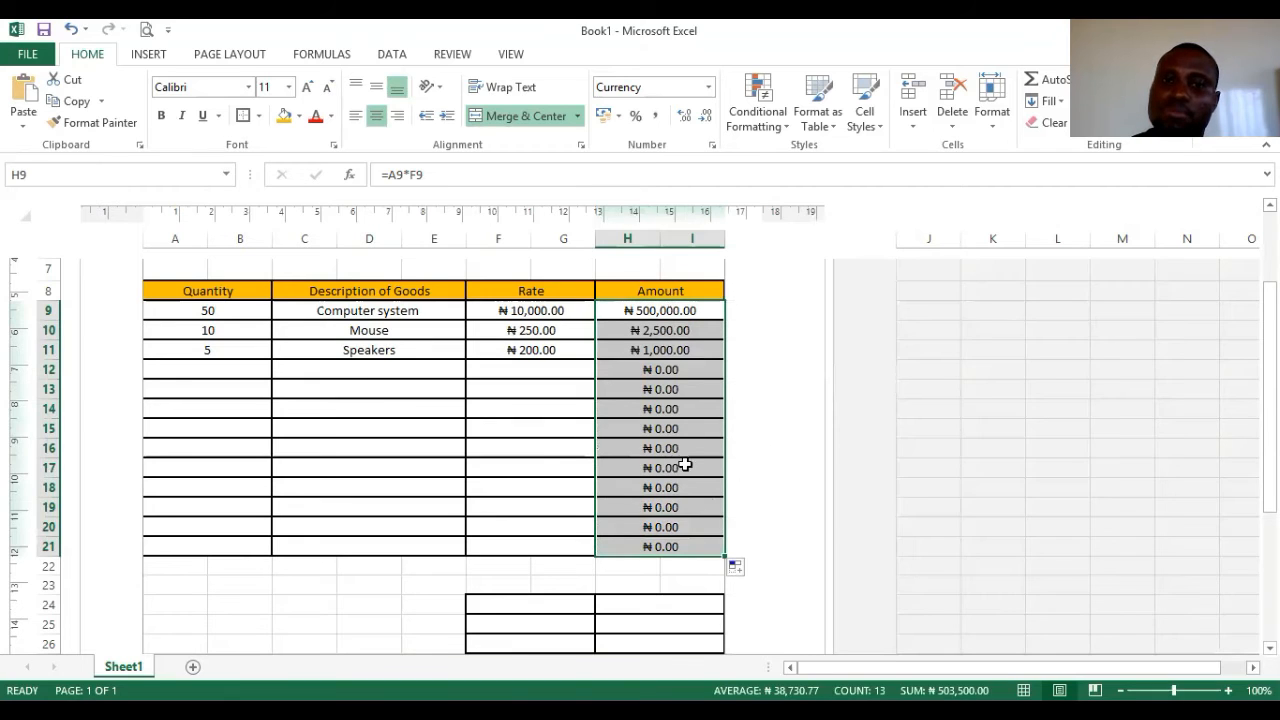
click(572, 444)
click(540, 526)
scroll(571, 517, down, 3)
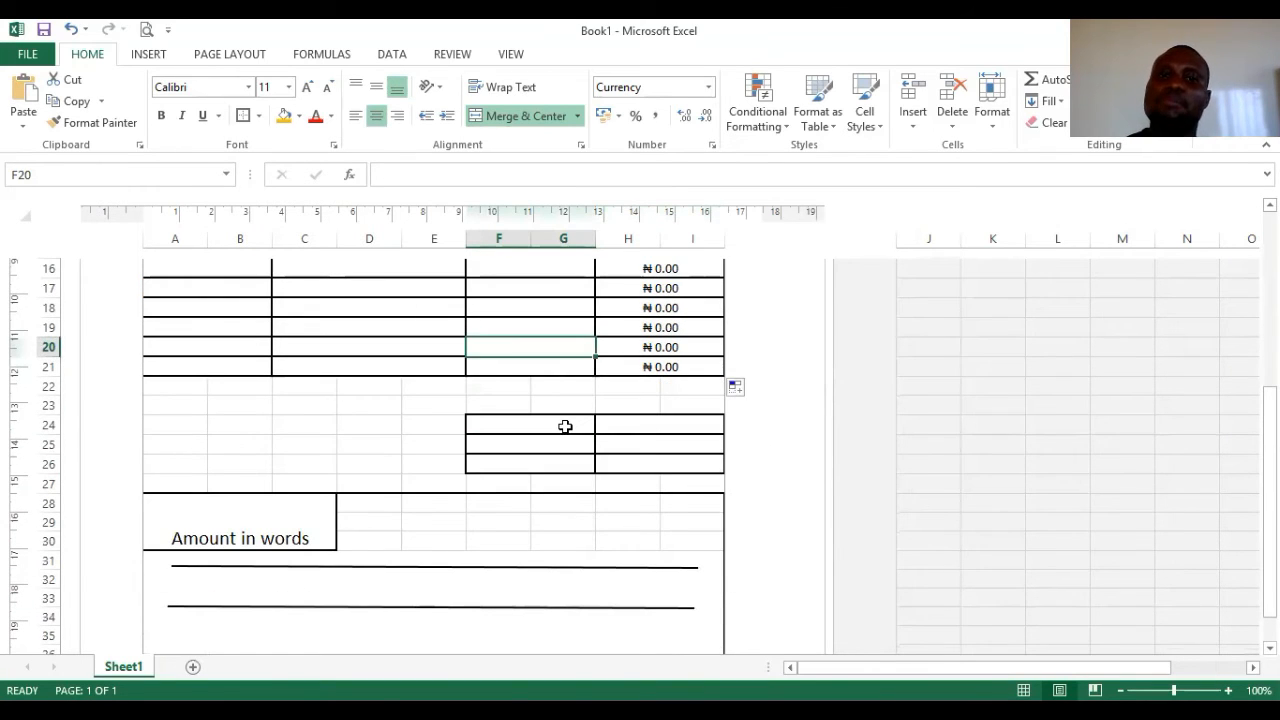
click(565, 427)
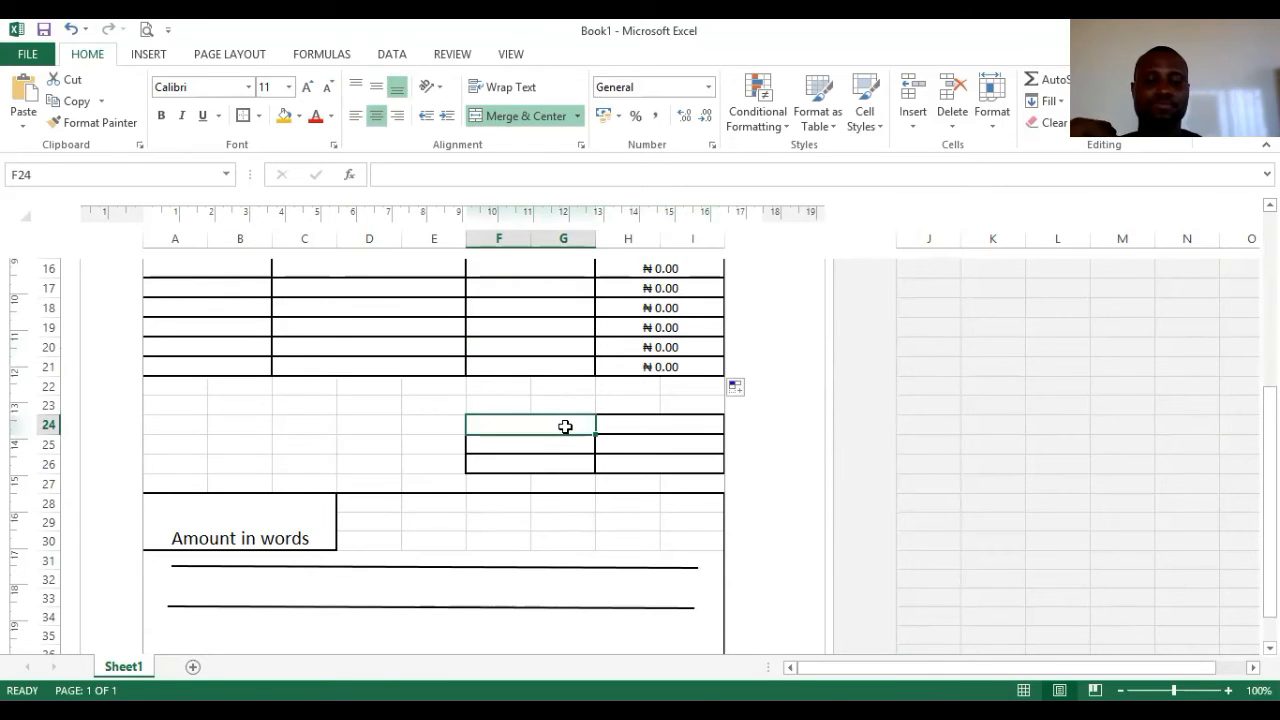
text(Discount)
click(551, 448)
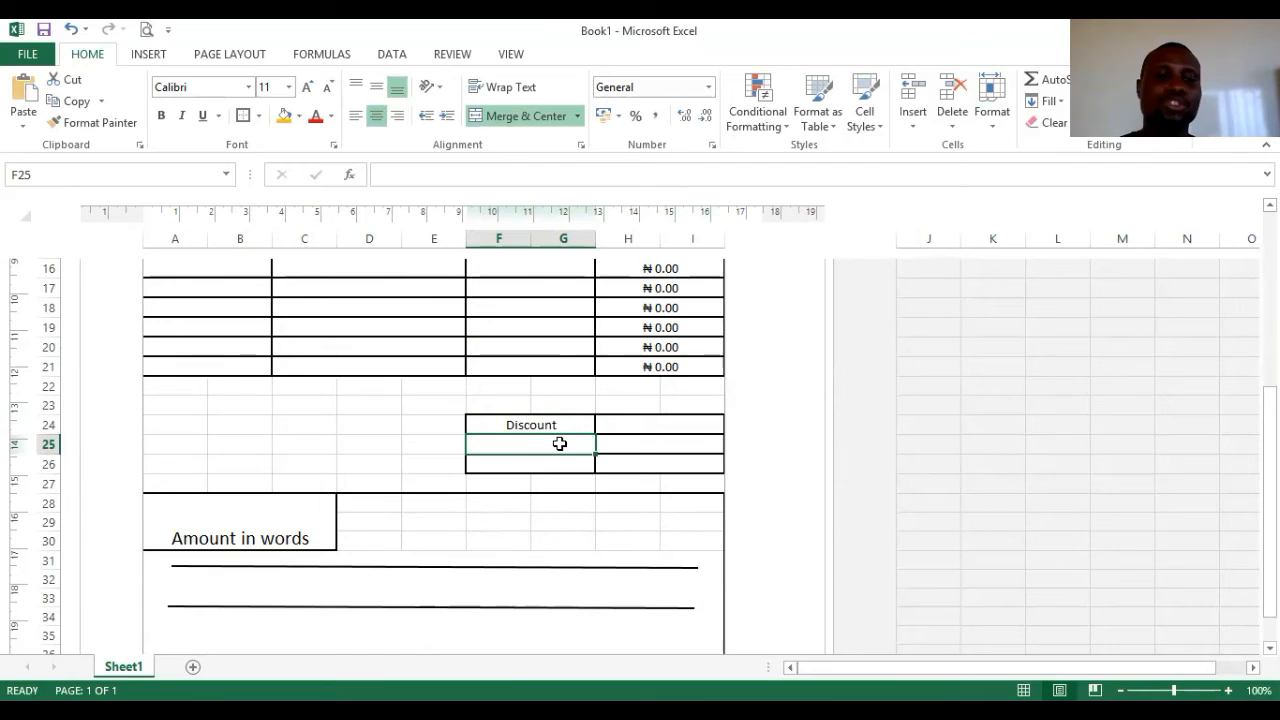
- Enter 'VAT(Value added tax)' in F25 and 'Total amount' in F26
text(VAT)
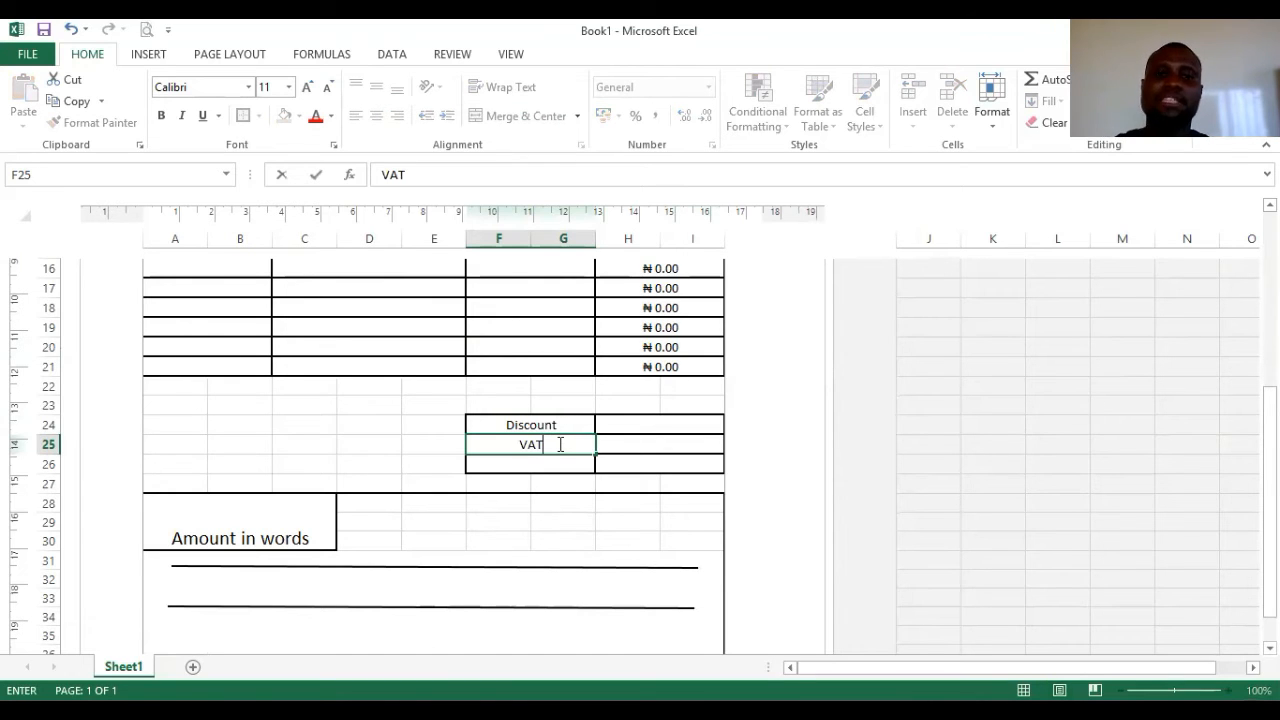
text((Value added tax)
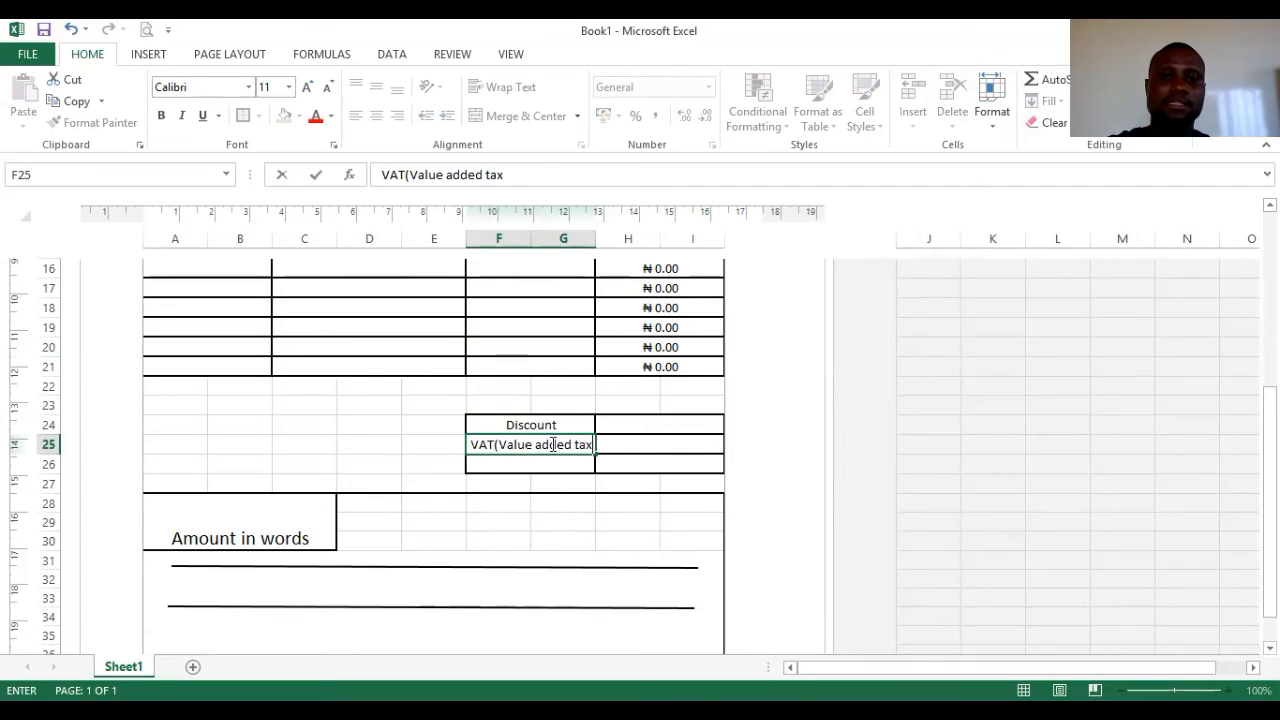
text())
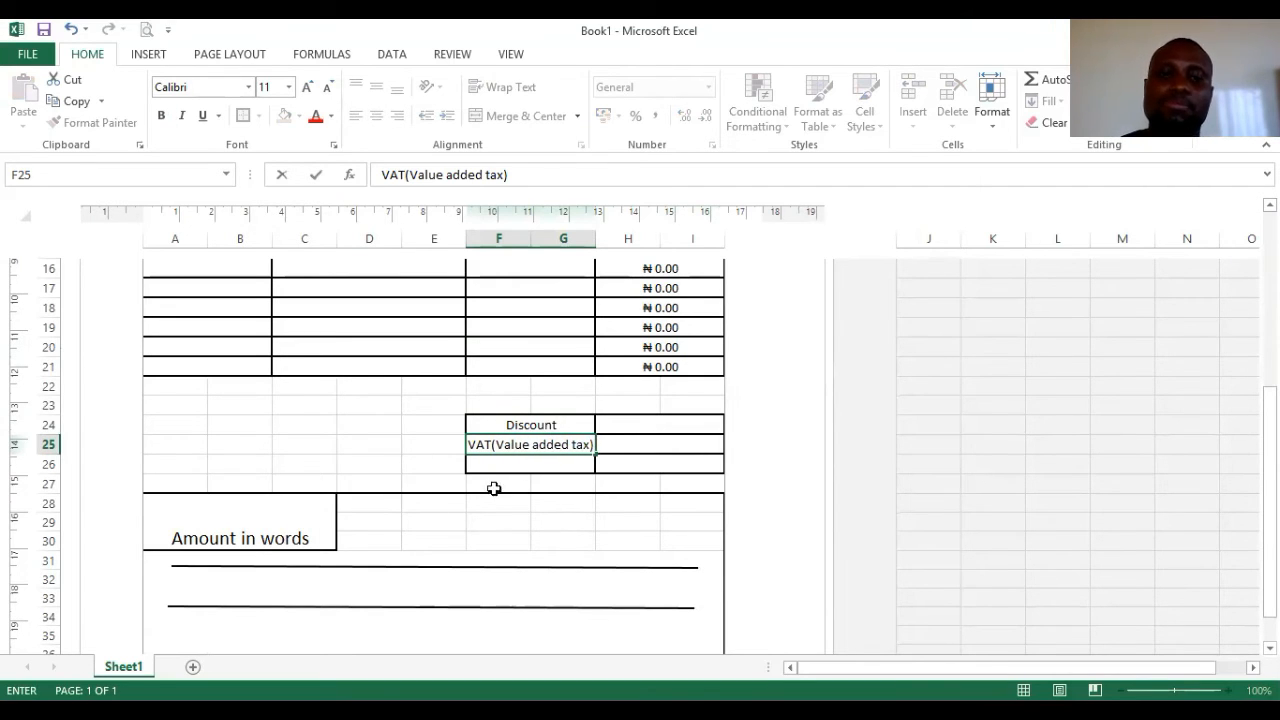
click(516, 468)
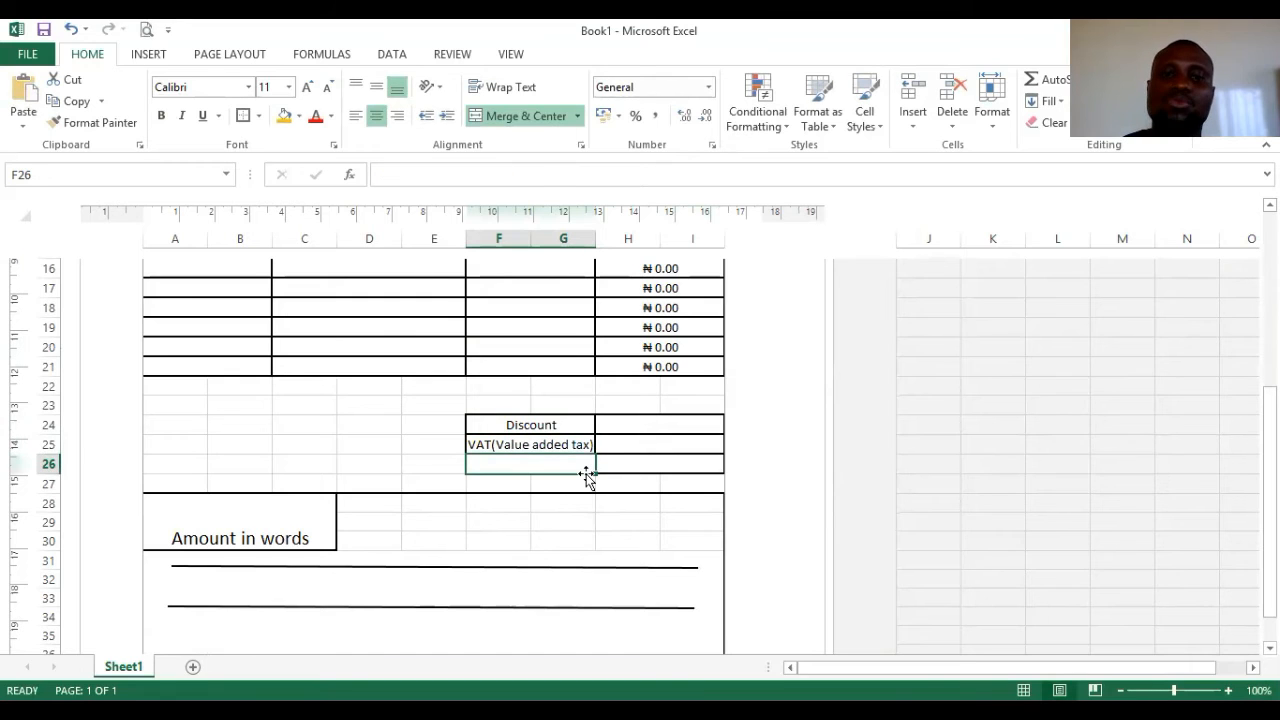
text(Total m)
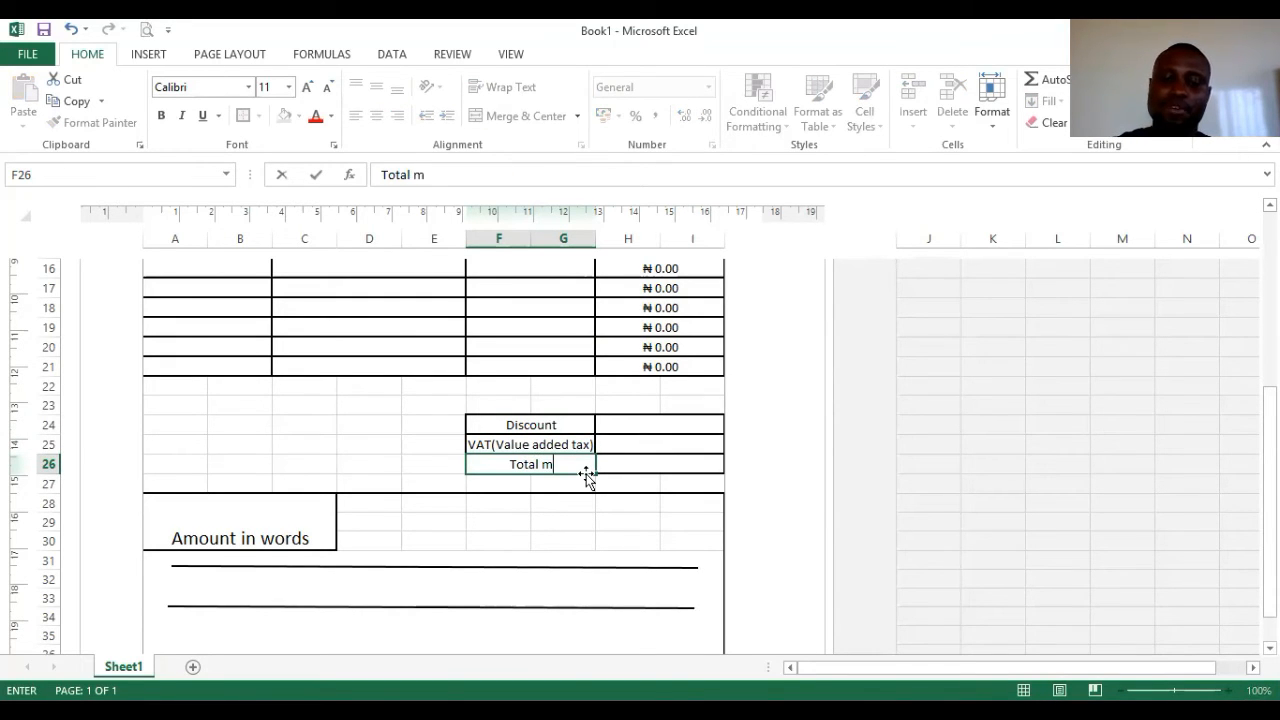
key(BackSpace)
text(amount)
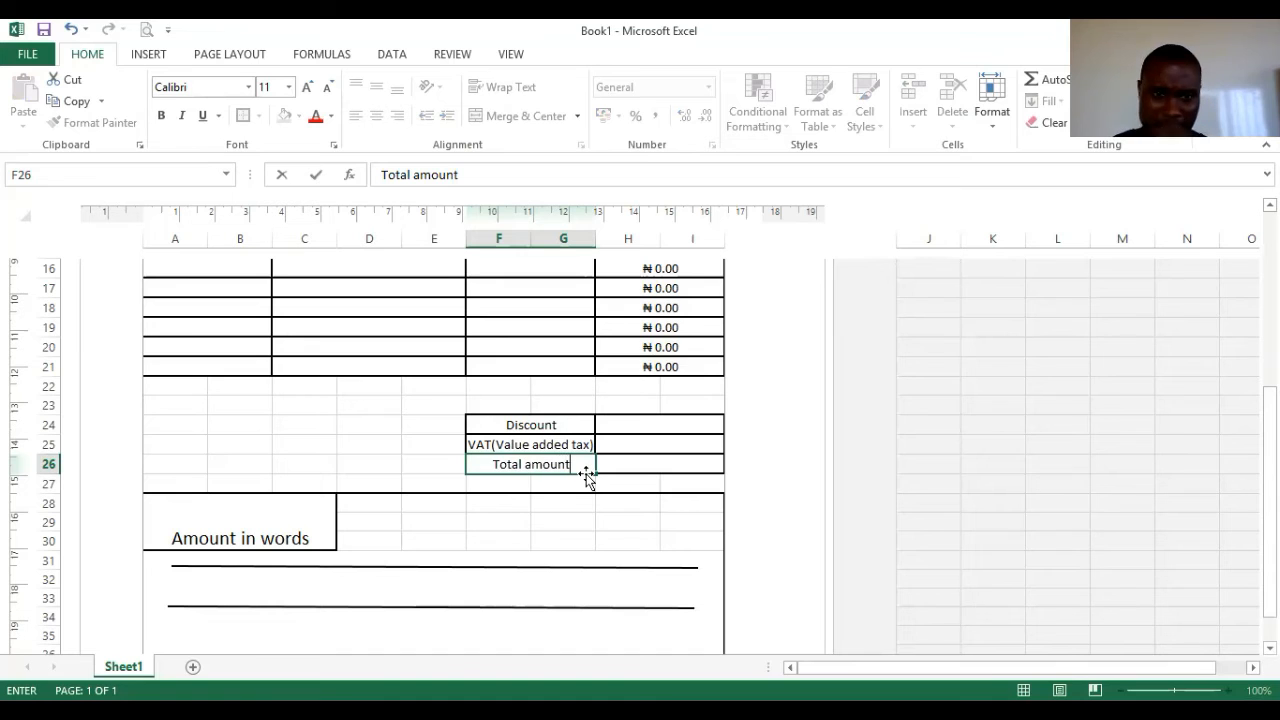
click(228, 424)
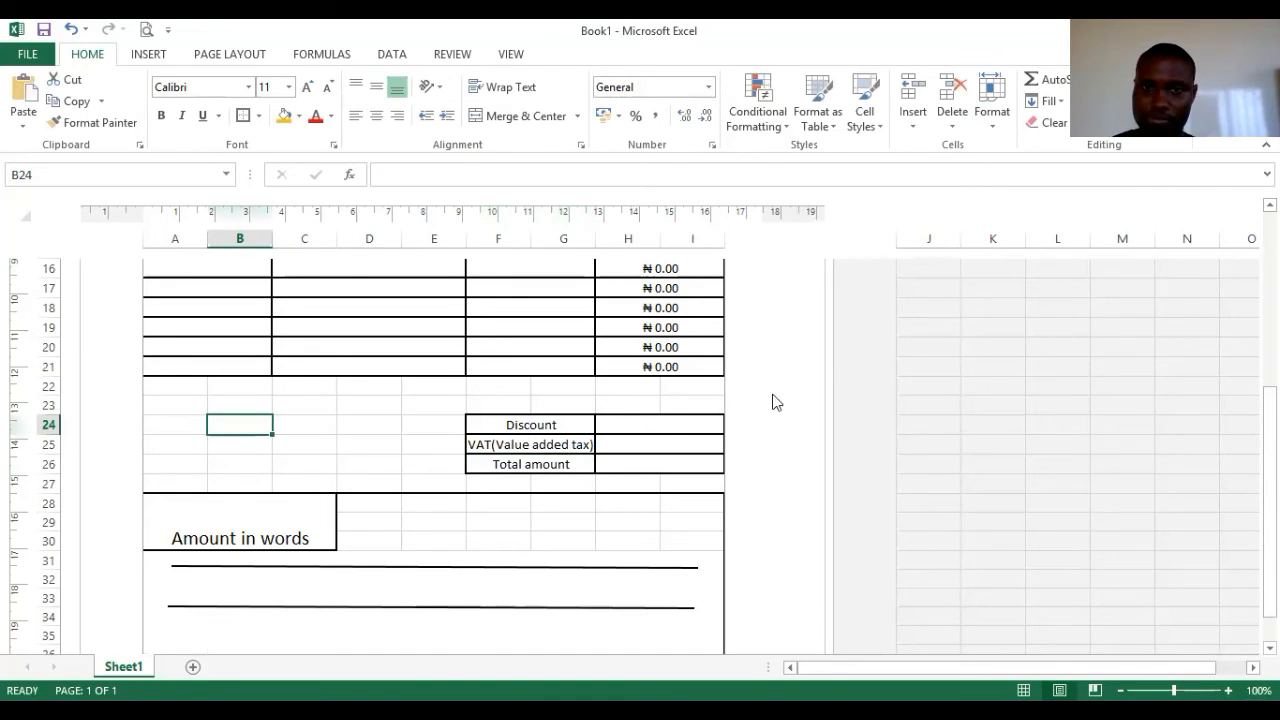
scroll(714, 408, up, 3)
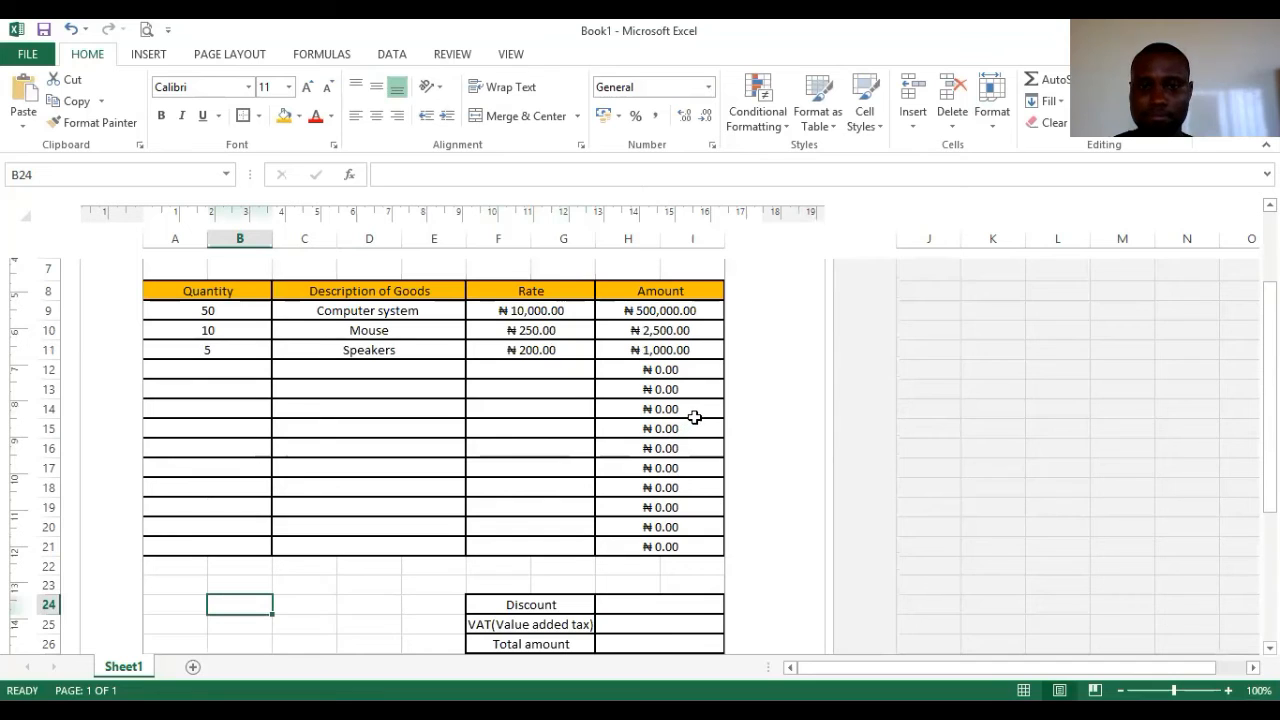
scroll(693, 417, down, 1)
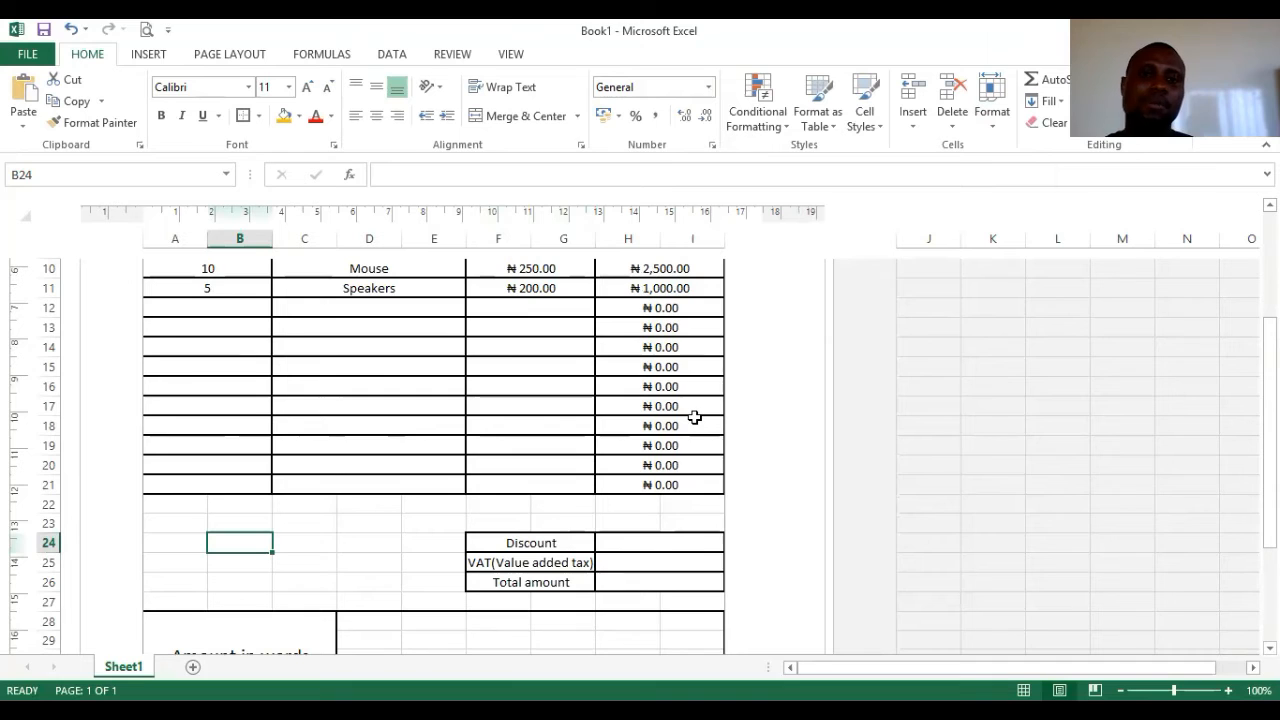
scroll(676, 422, up, 1)
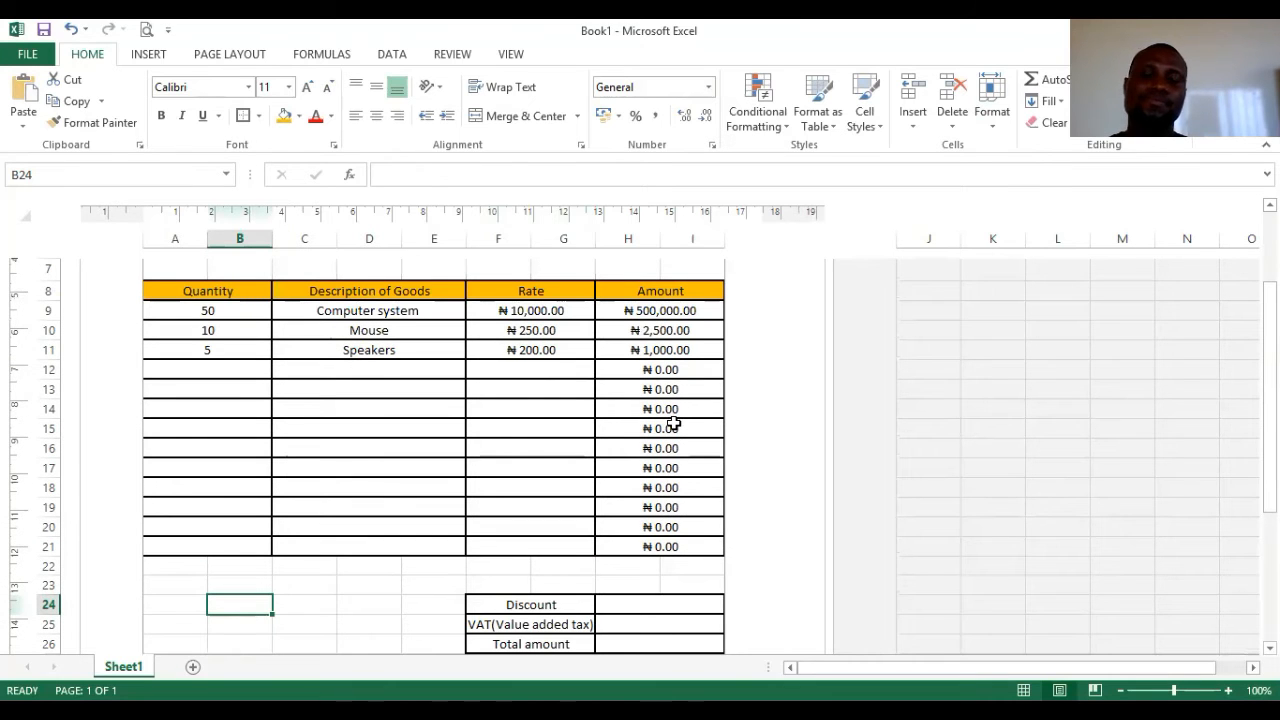
click(638, 603)
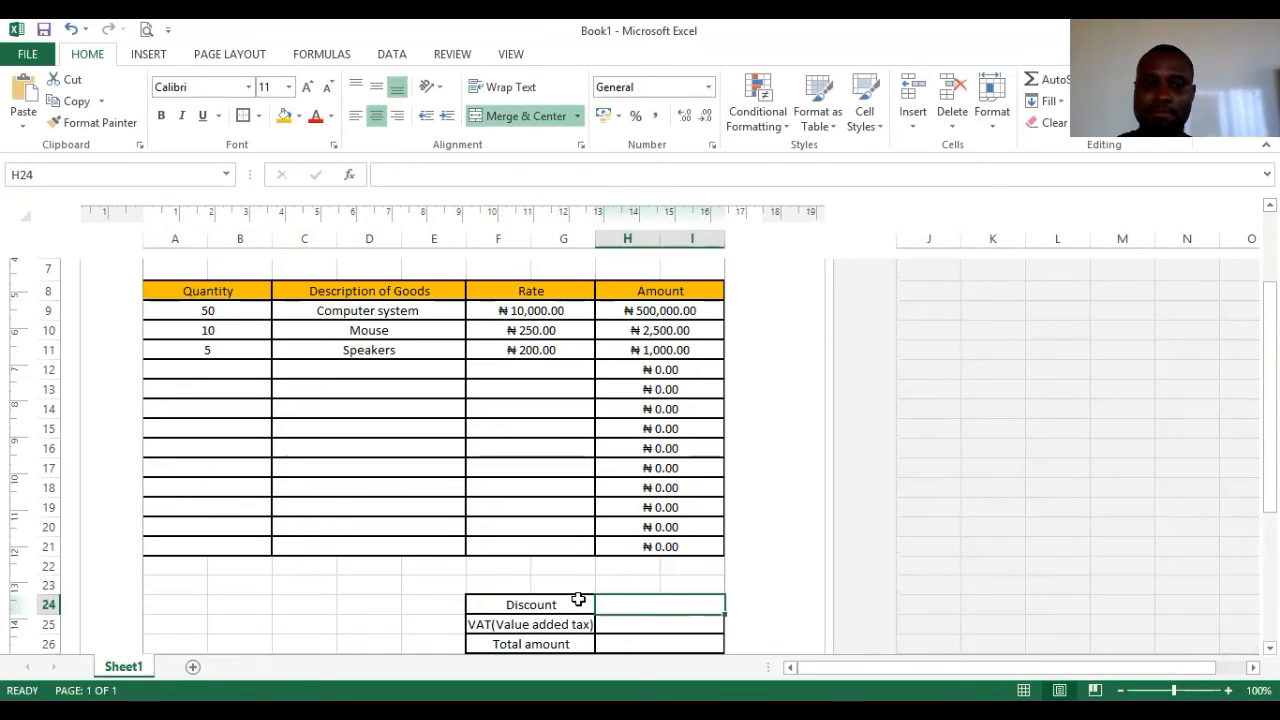
click(403, 175)
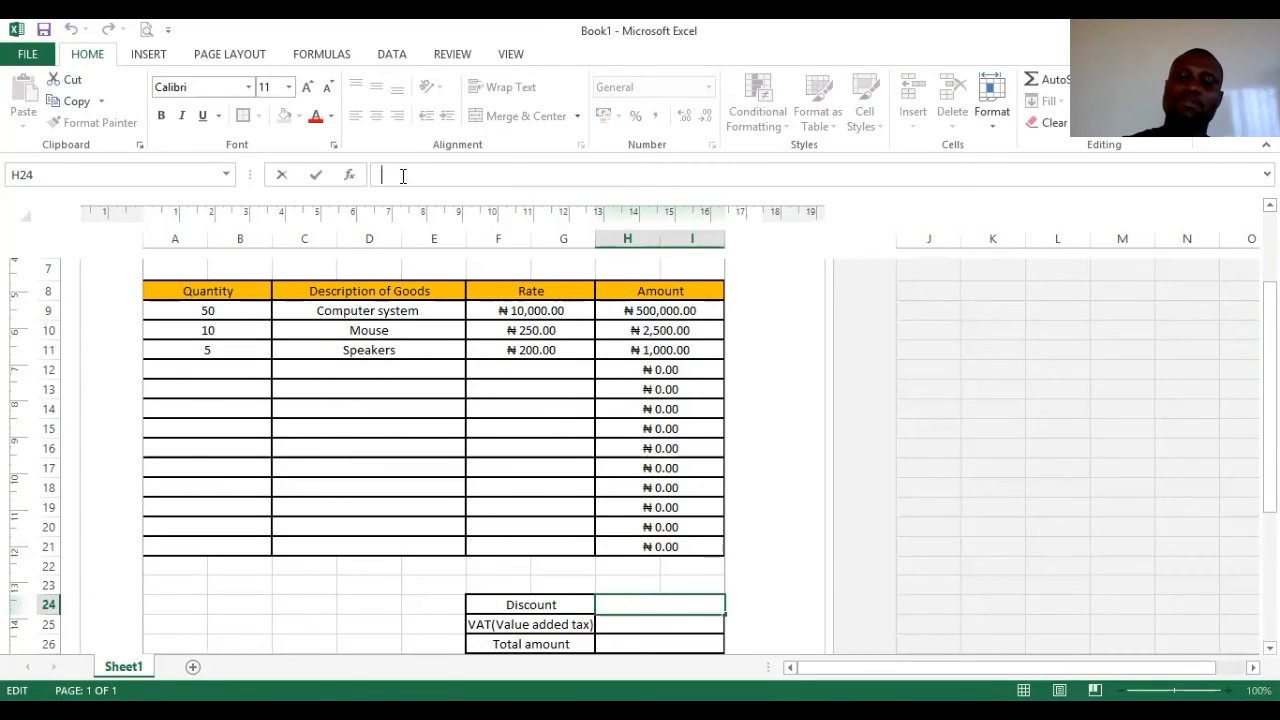
text(=)
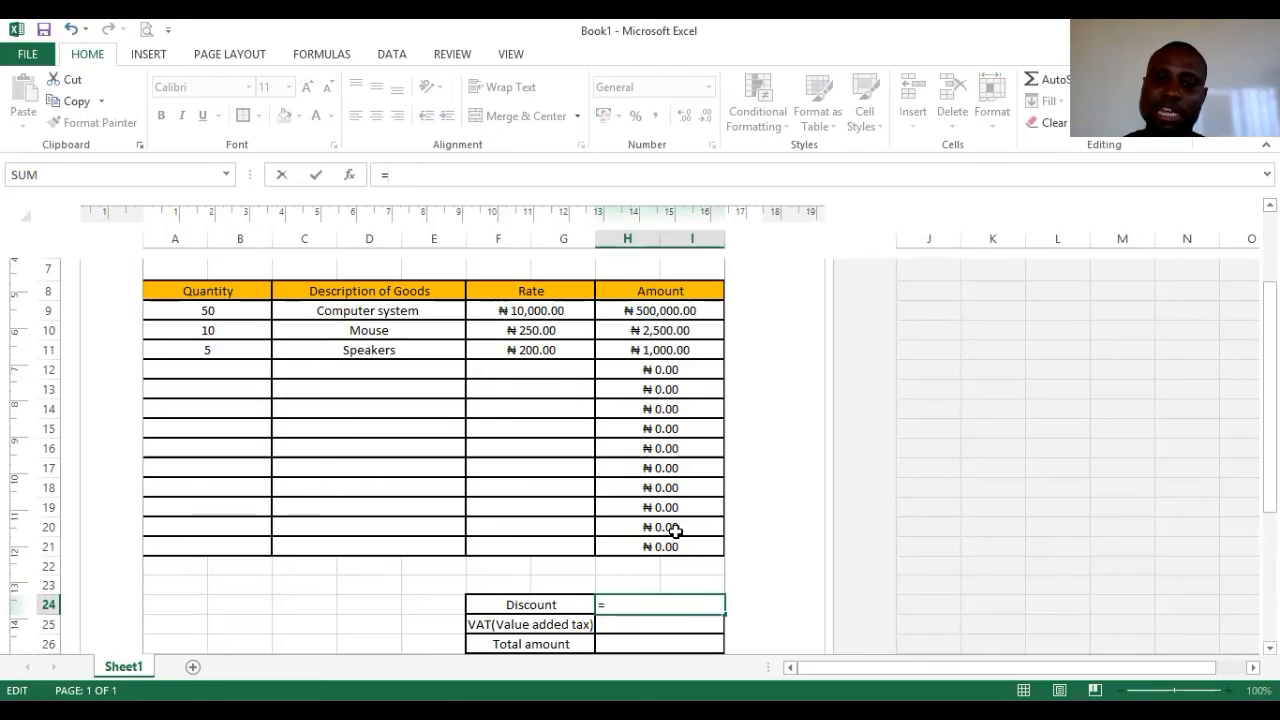
click(678, 309)
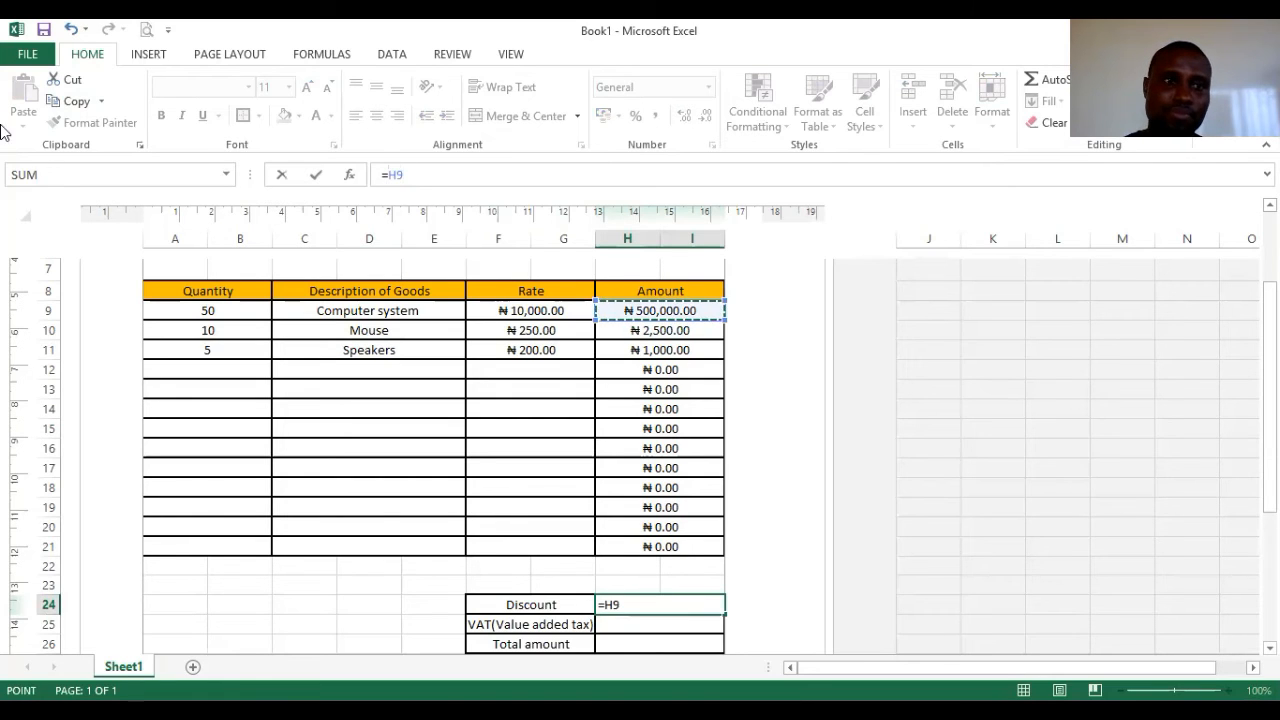
key(Escape)
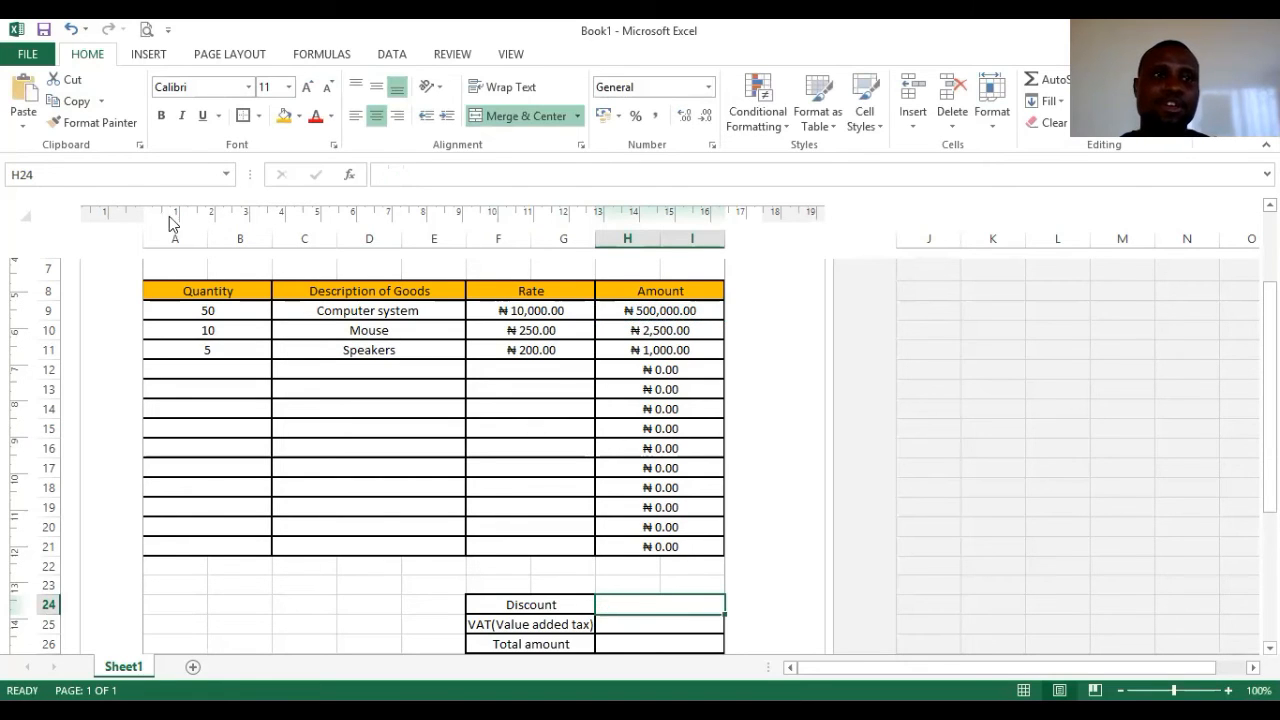
click(642, 316)
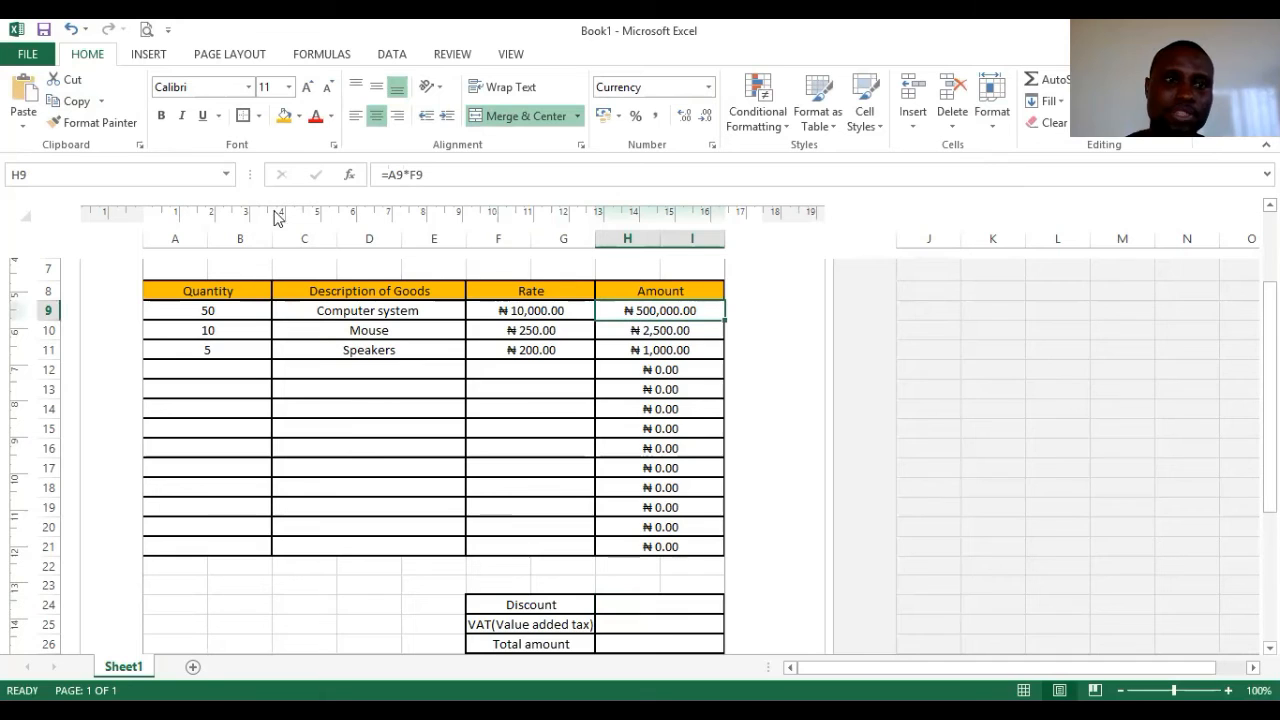
click(672, 545)
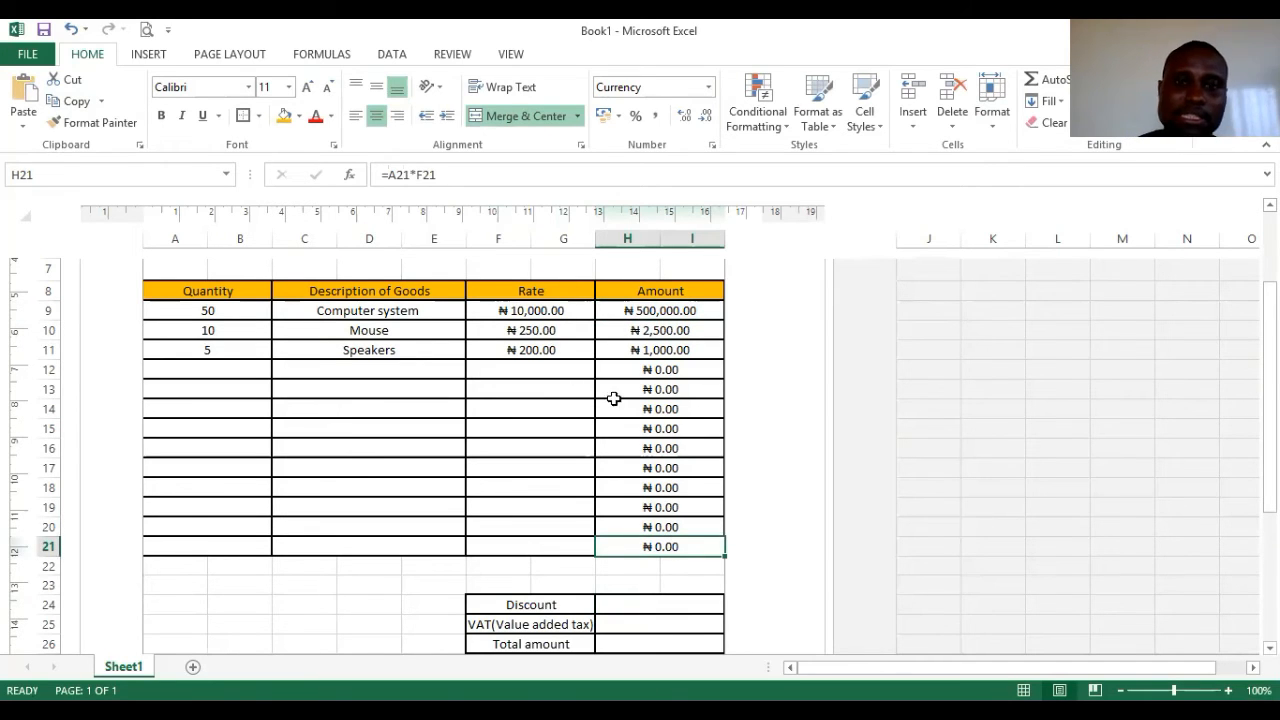
click(706, 314)
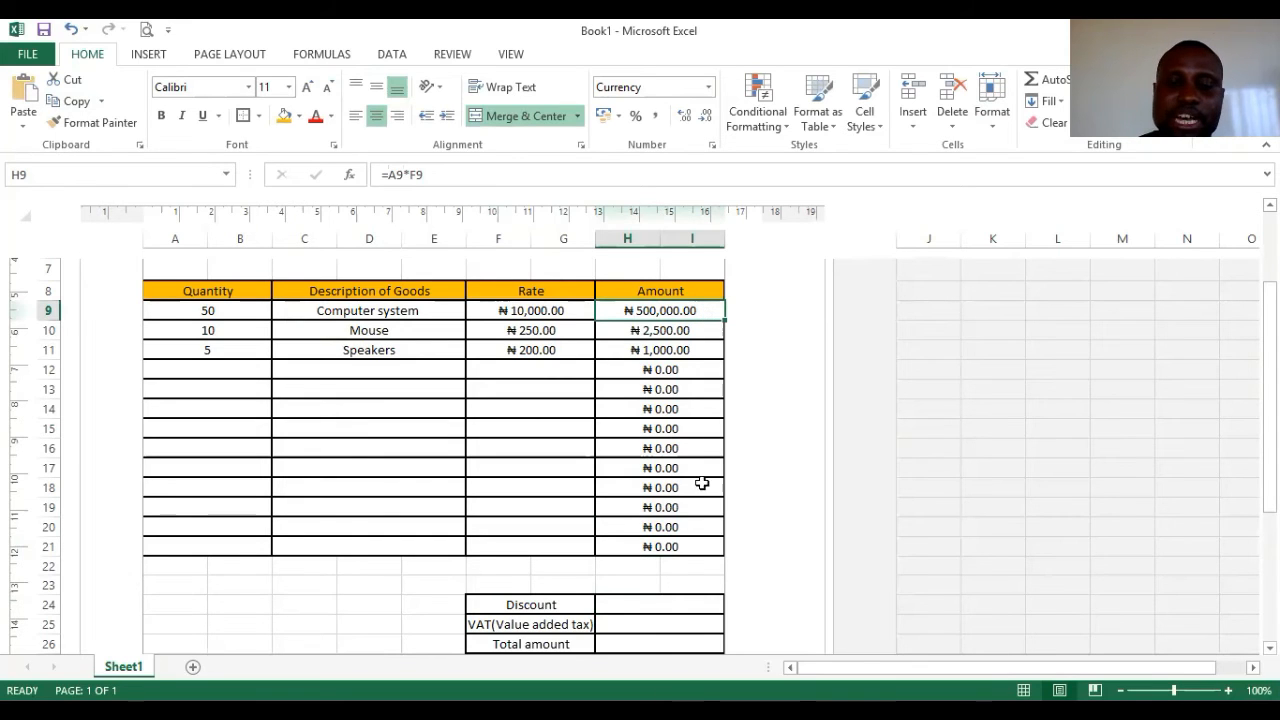
click(692, 550)
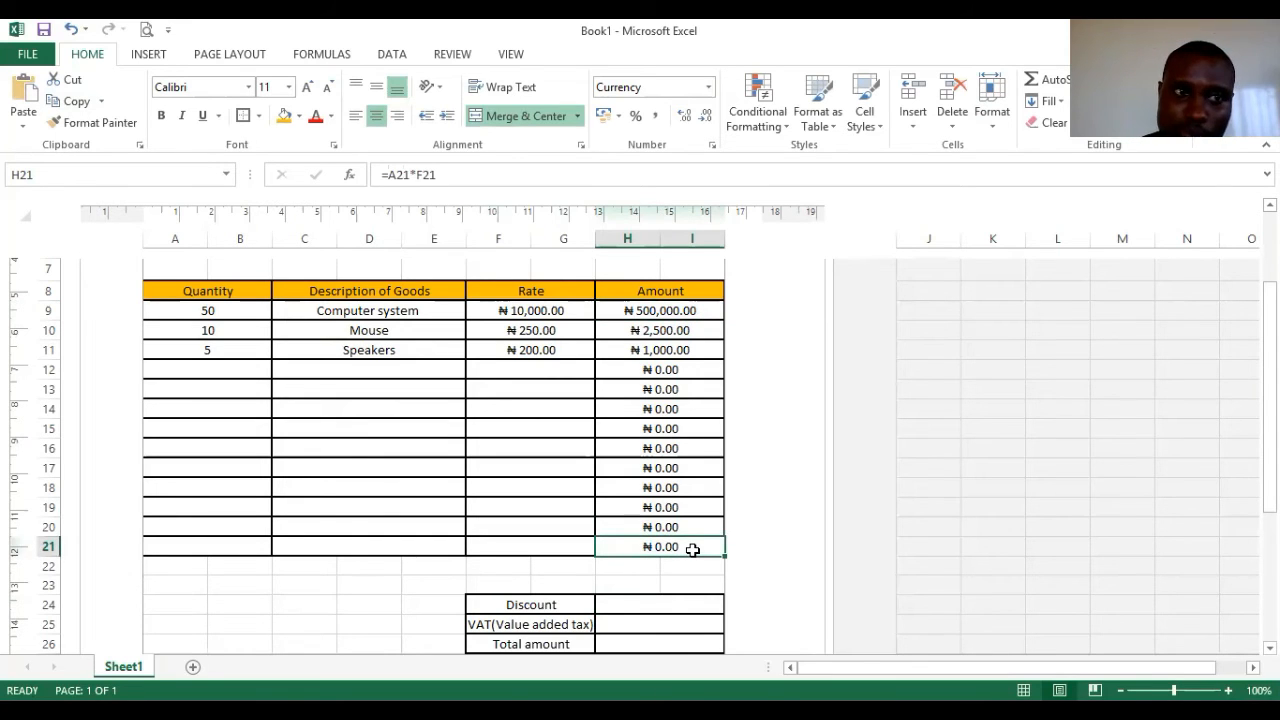
click(660, 313)
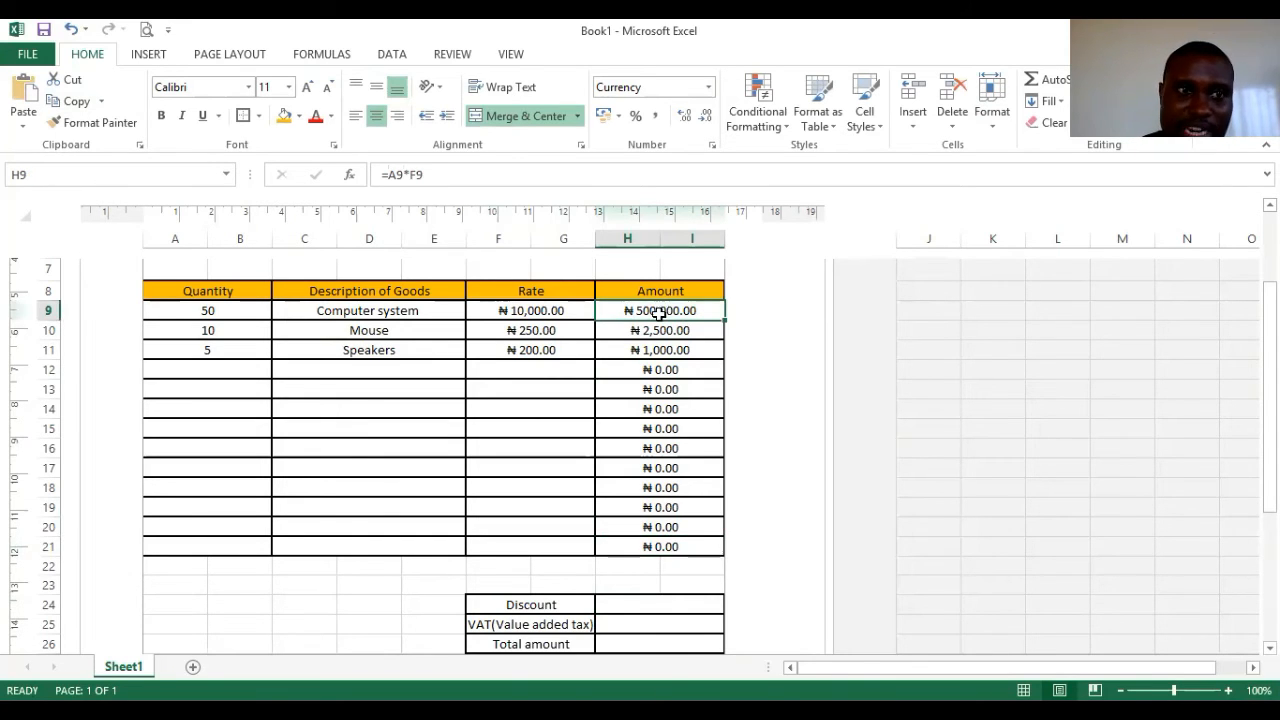
click(702, 545)
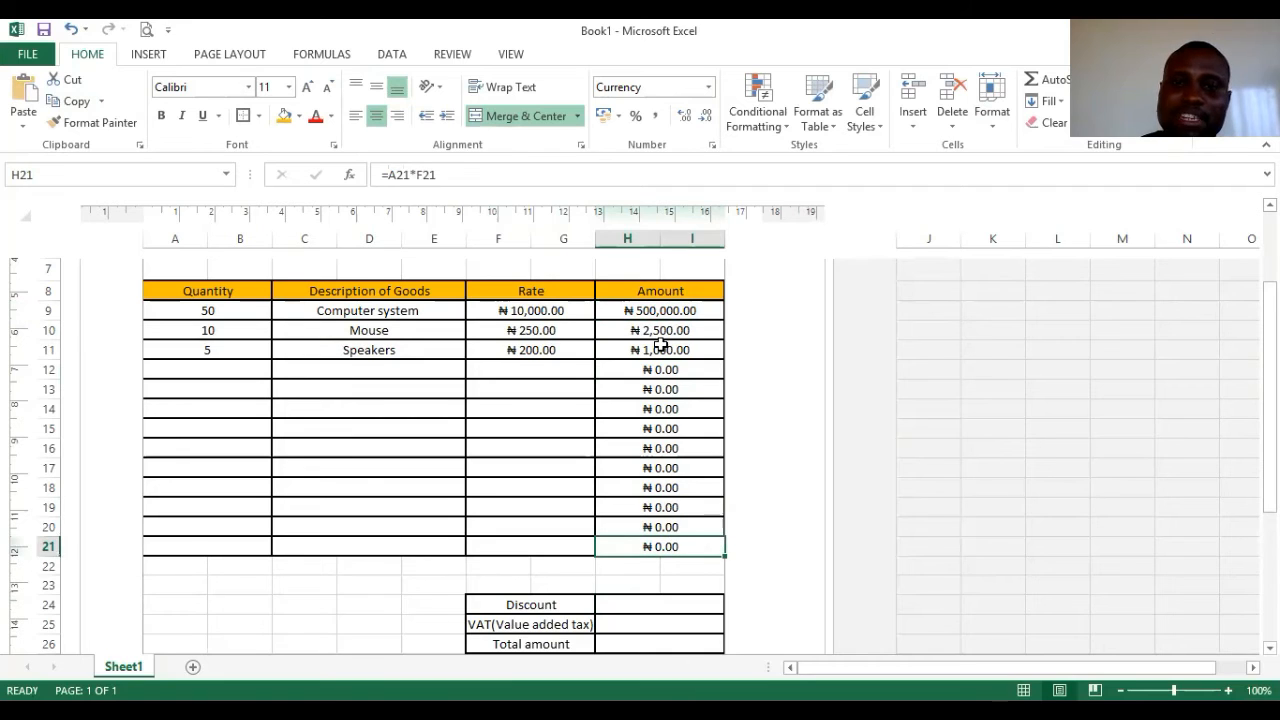
click(662, 313)
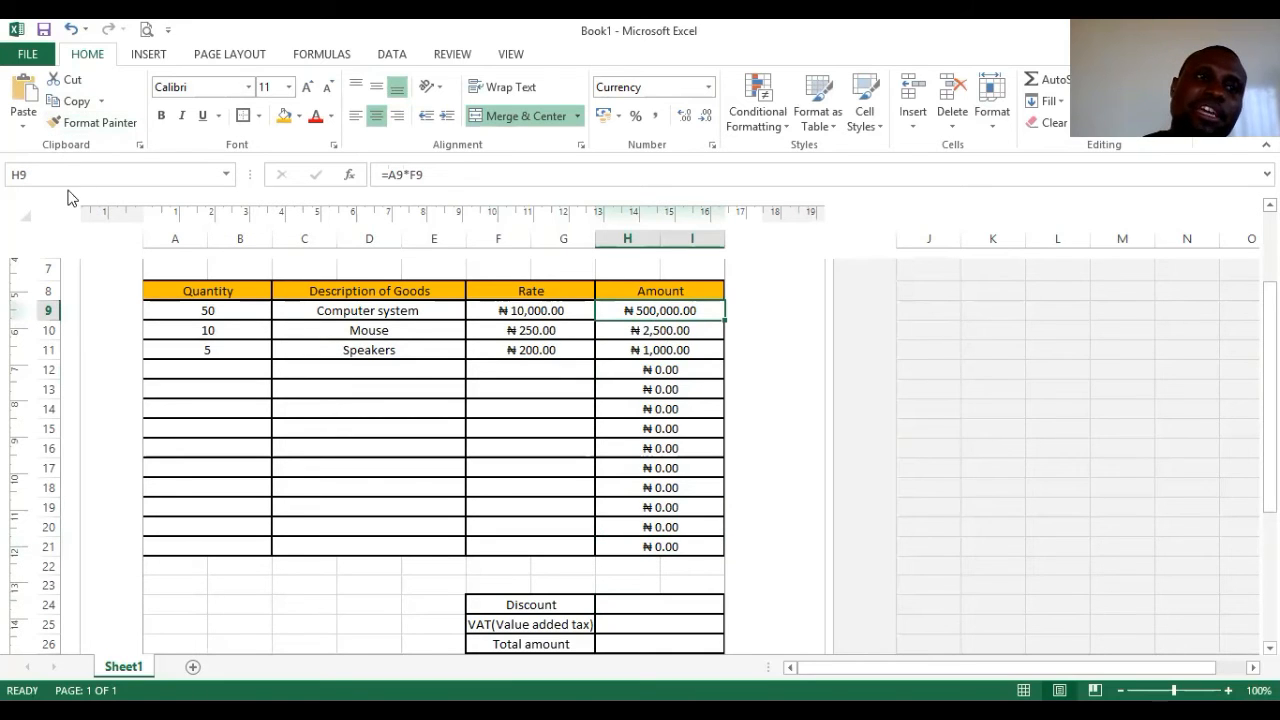
click(606, 546)
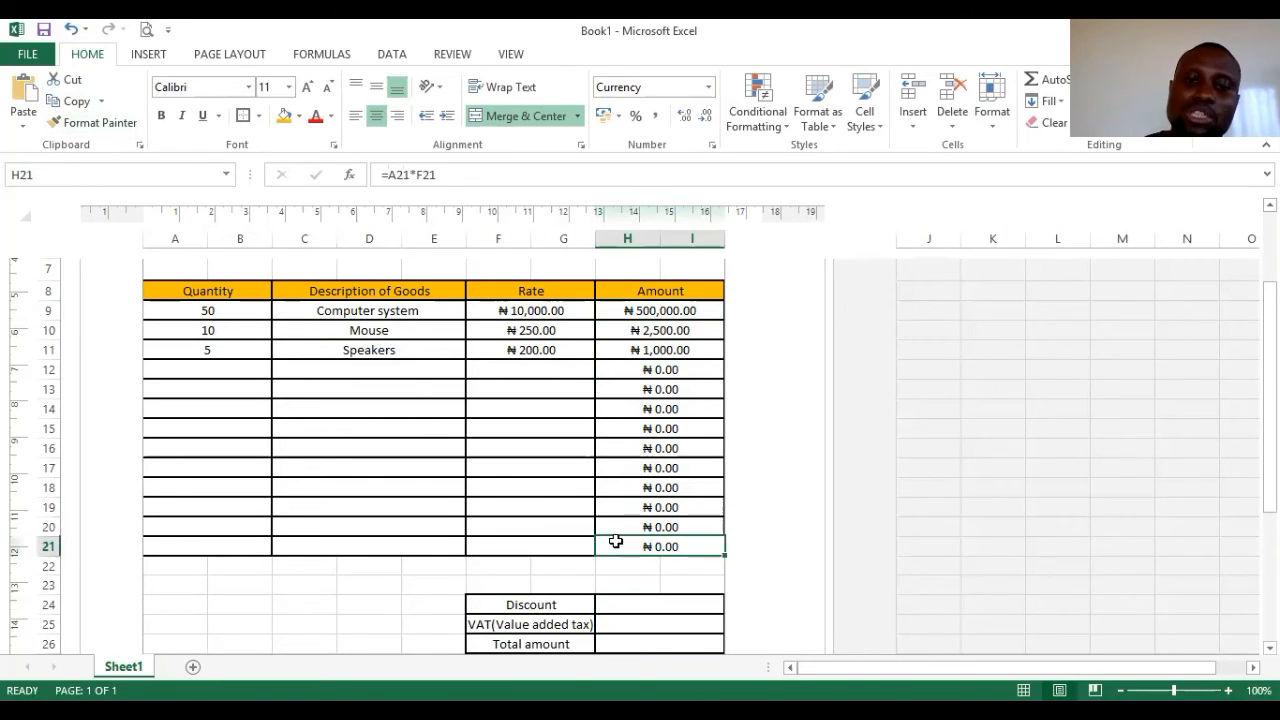
click(640, 313)
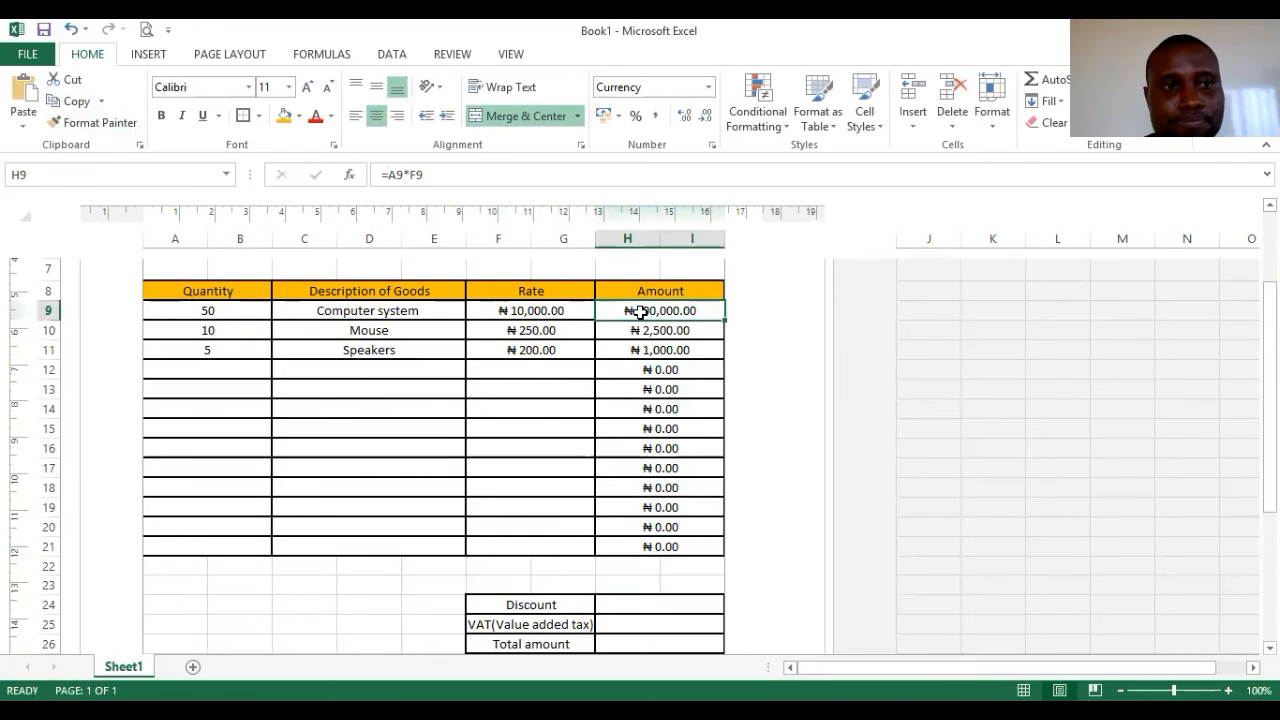
drag(435, 178, 313, 156)
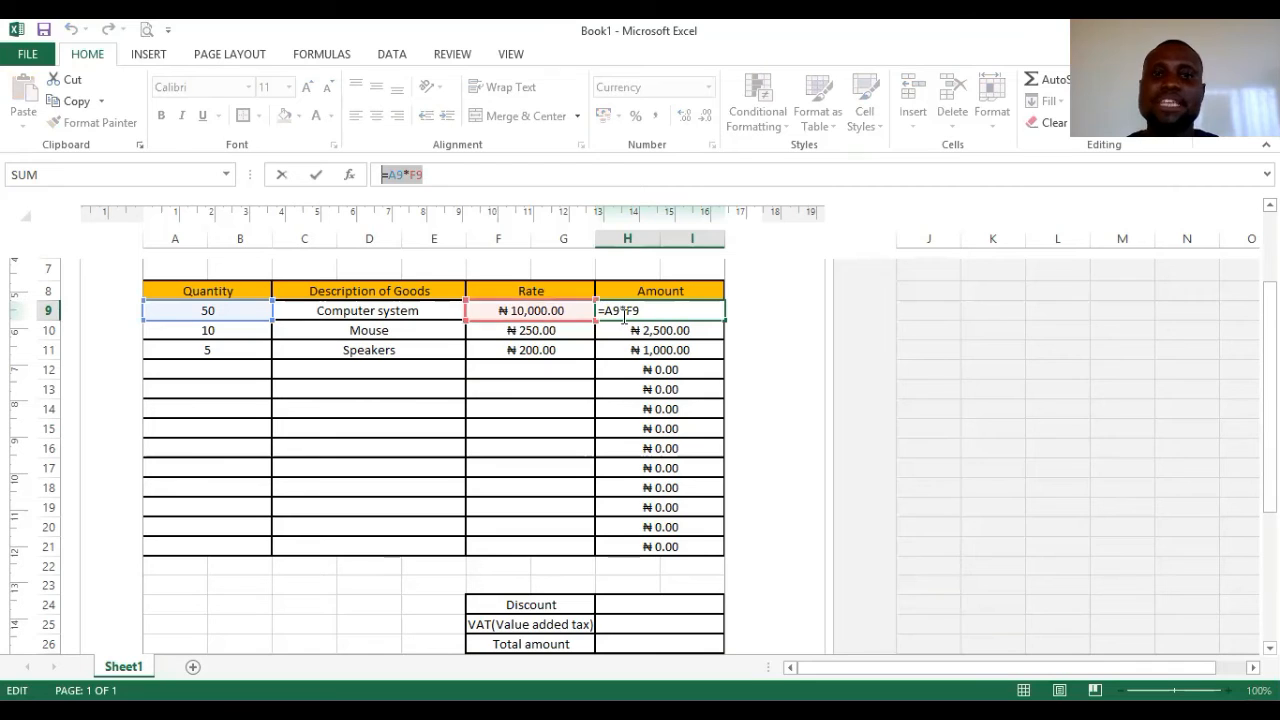
key(Escape)
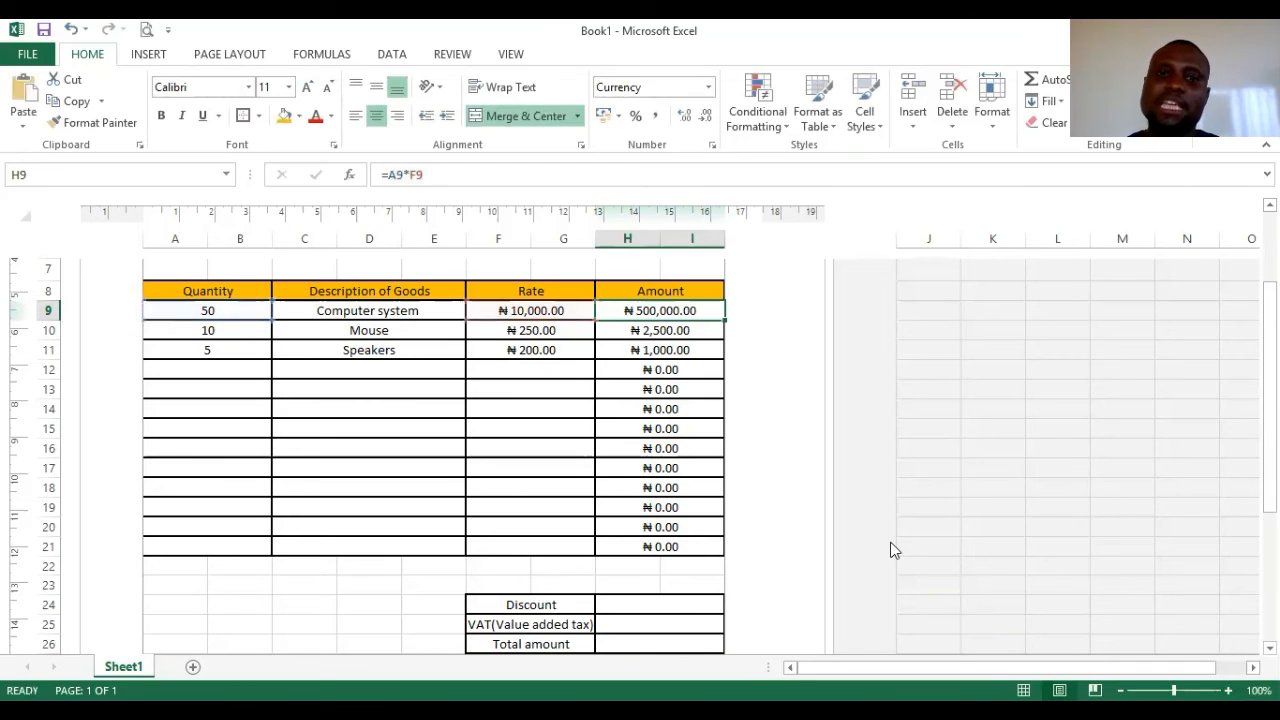
click(674, 602)
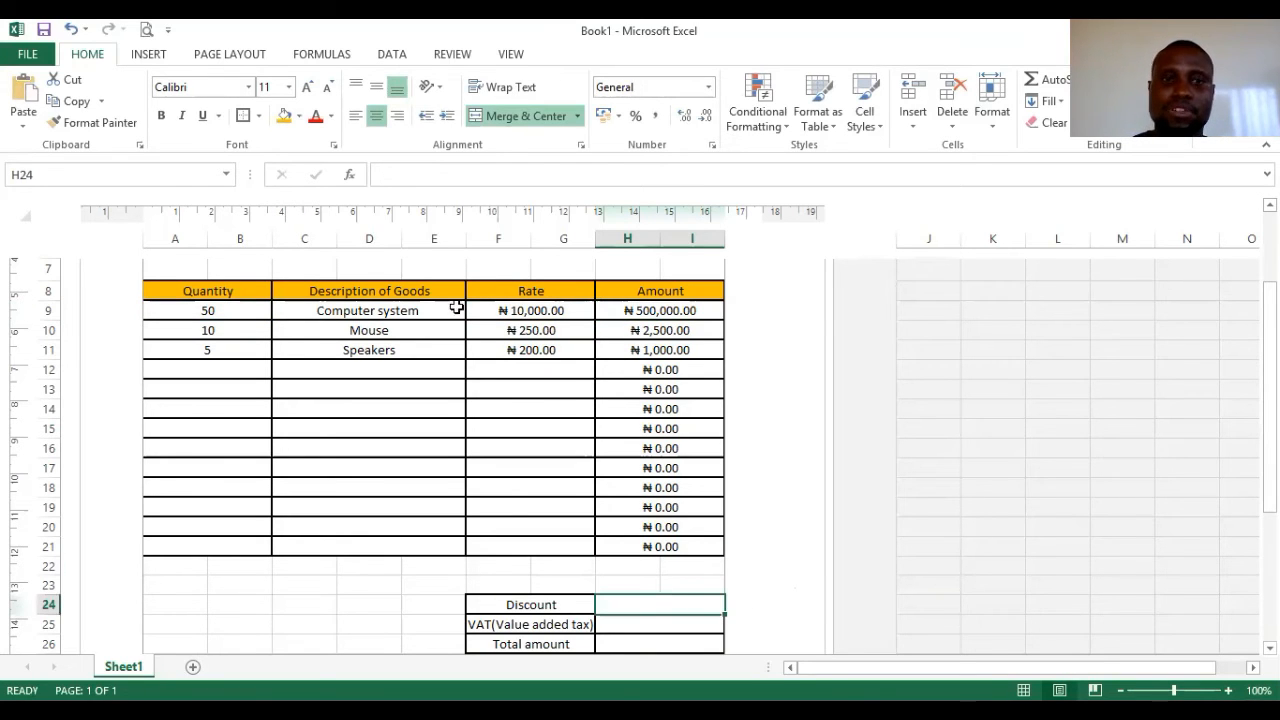
click(382, 176)
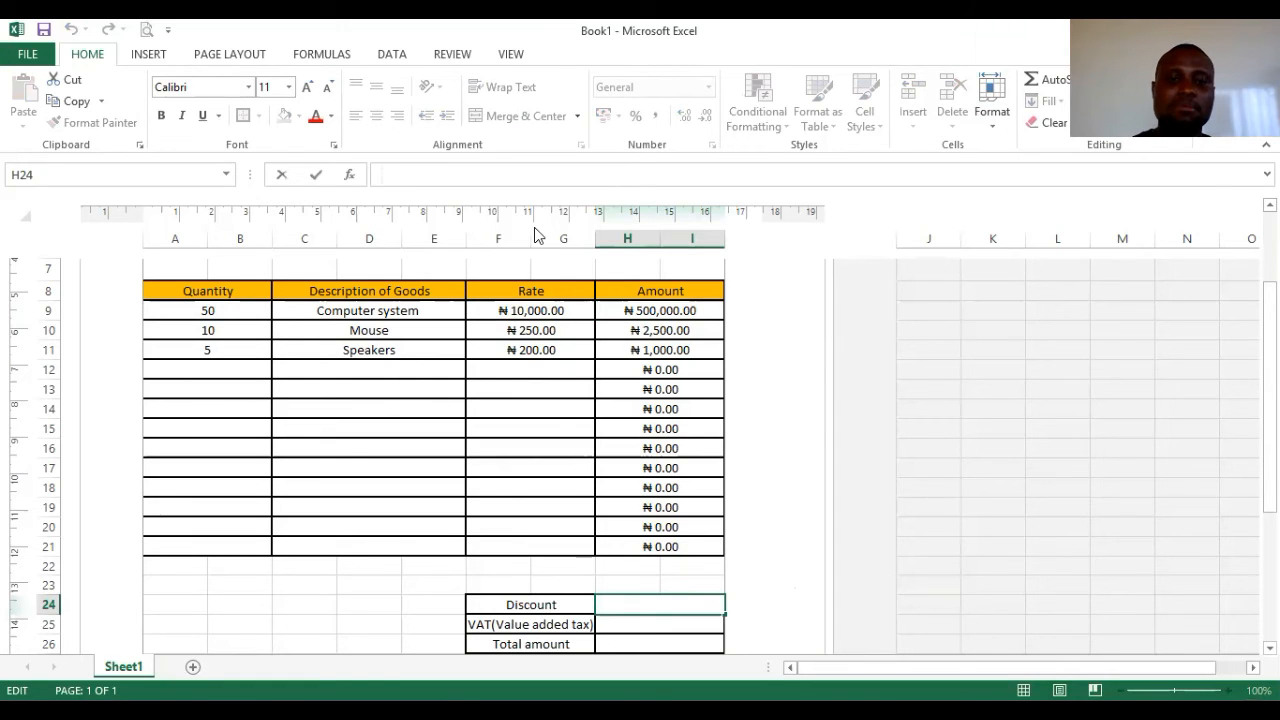
- Change the F24 label to 'Discount (5%)' and start a formula in H24
click(580, 607)
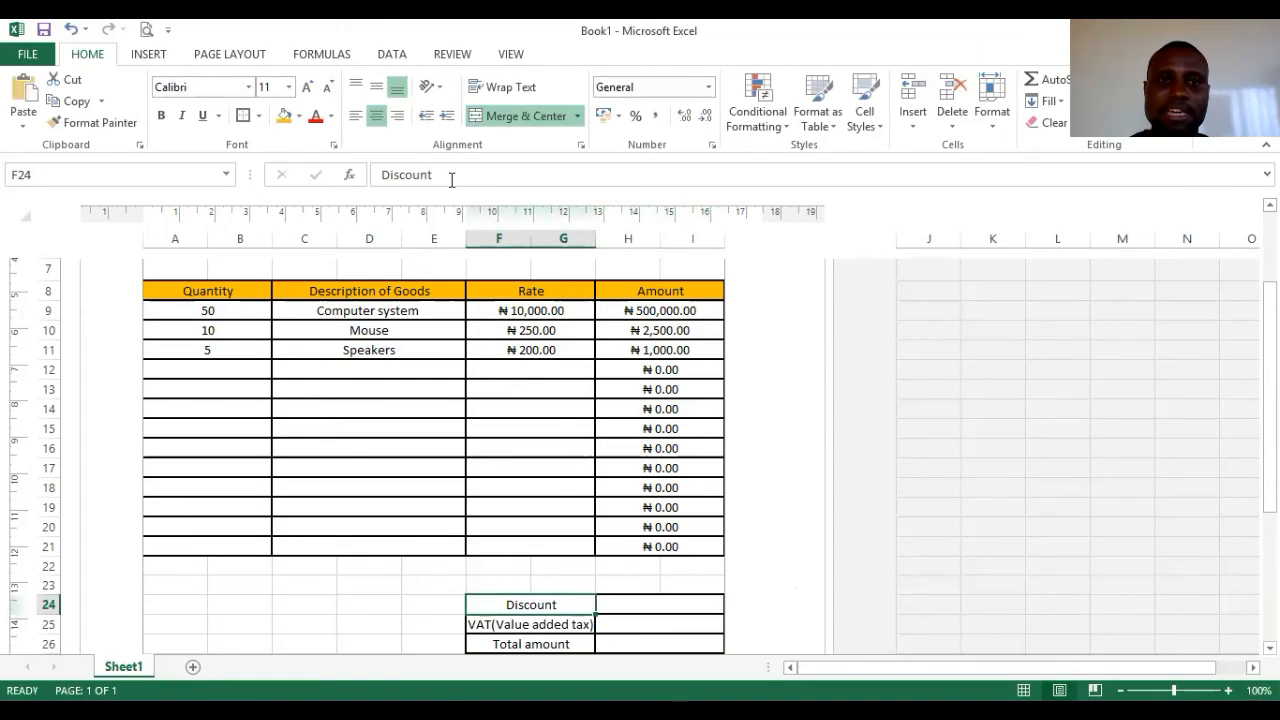
click(451, 179)
text((5%)
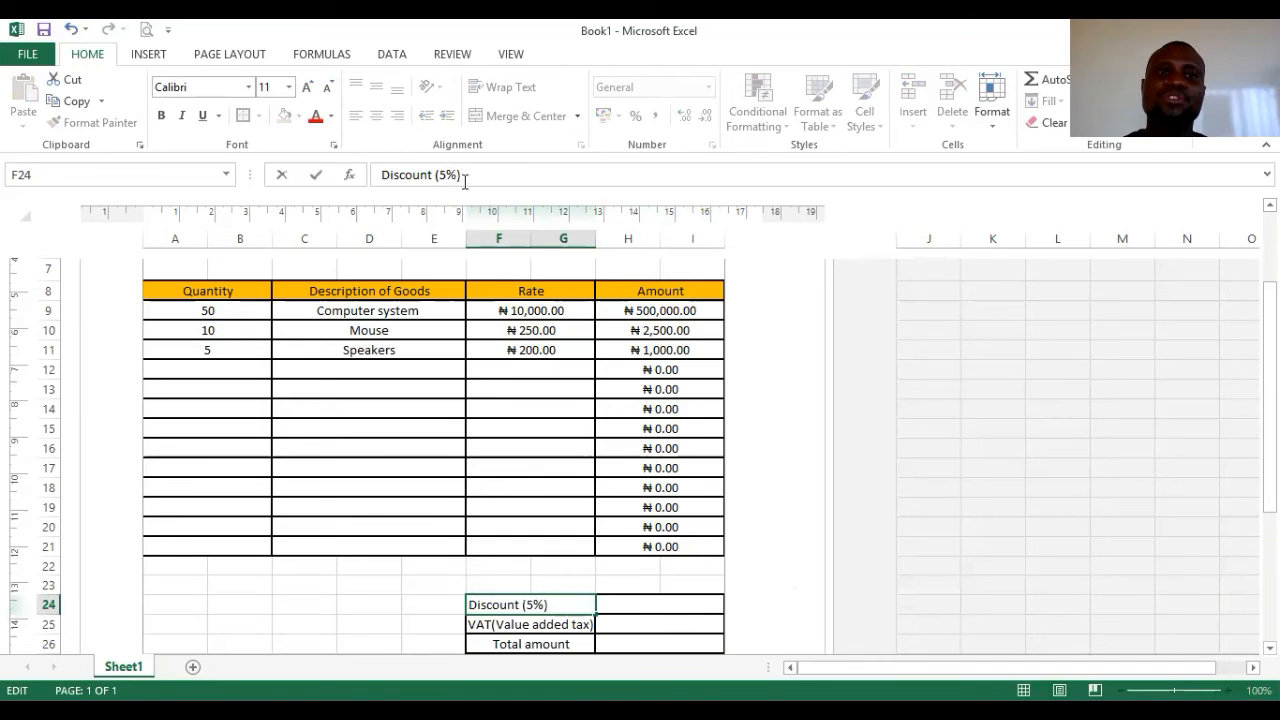
click(674, 604)
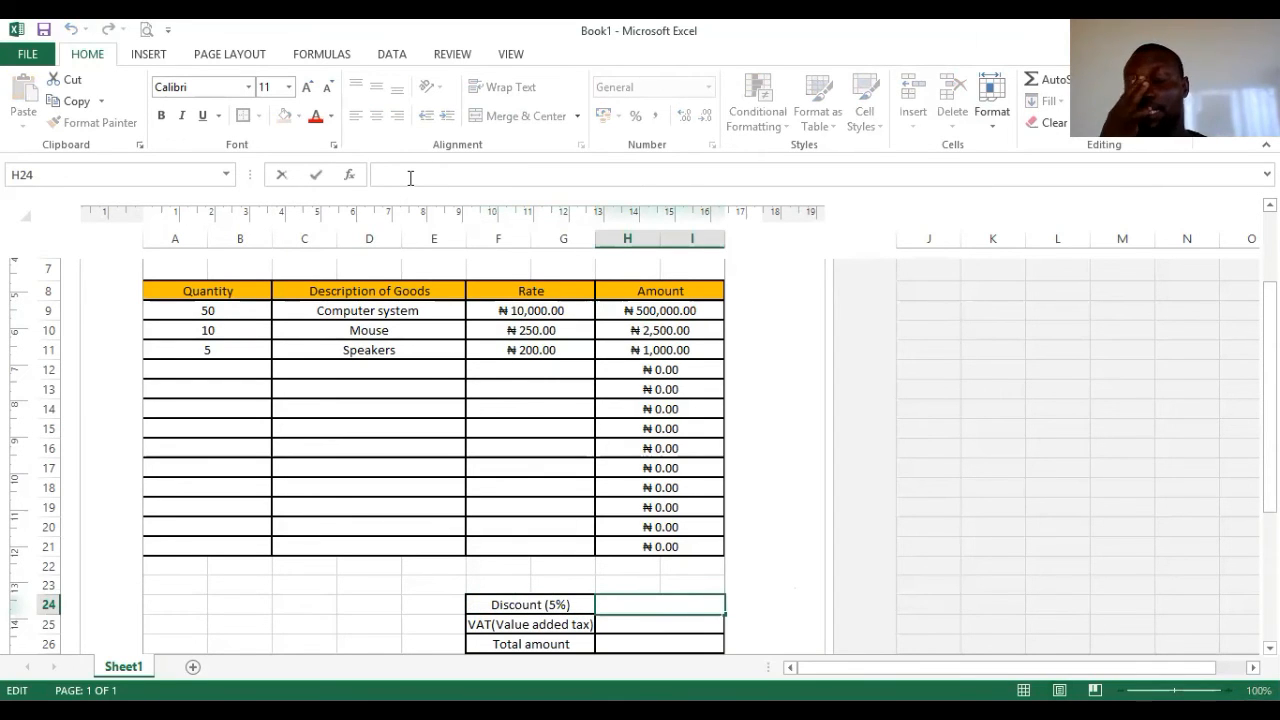
text(=)
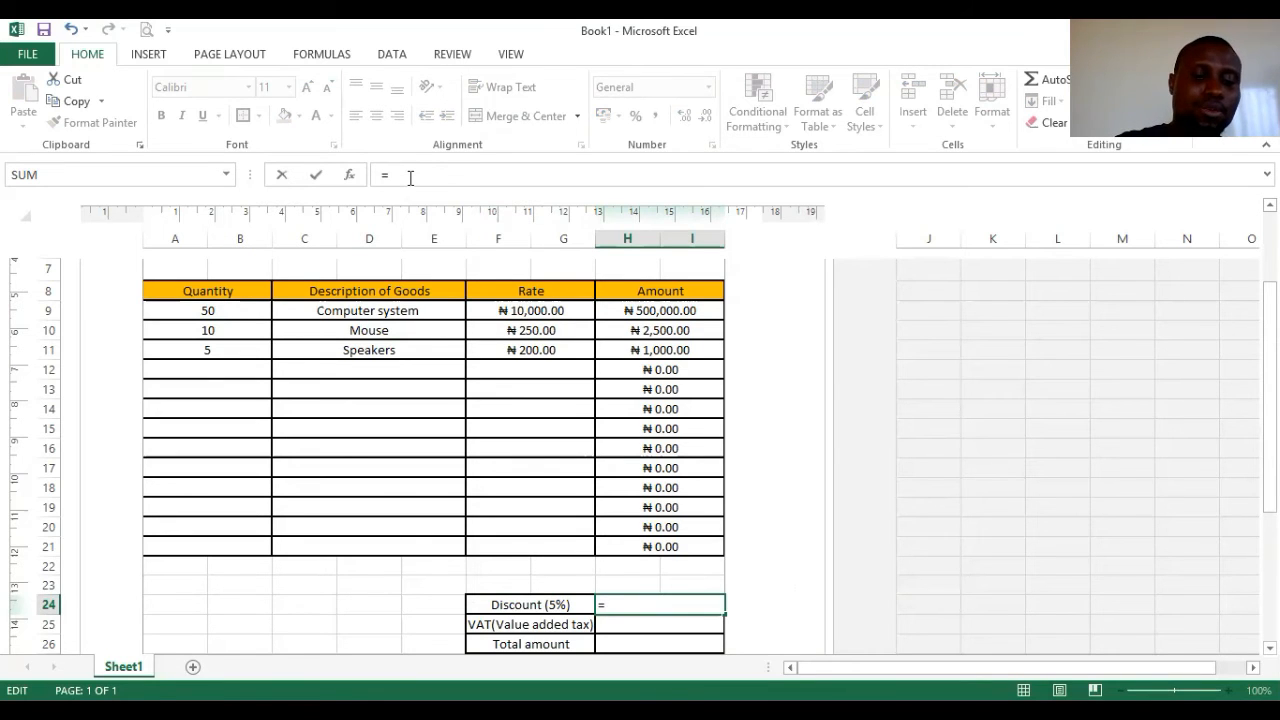
- Enter =SUM(H9:H21)*5% in H24, giving a discount of ₦ 25,175.00
text(s)
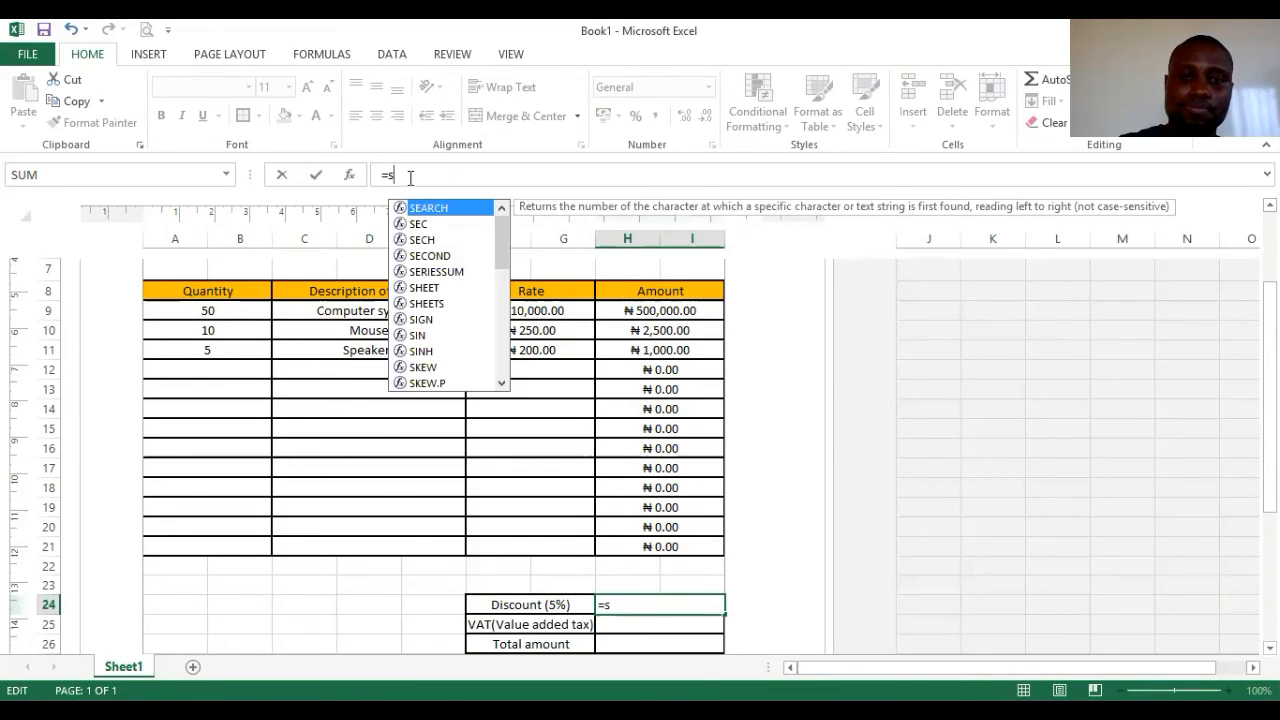
text(um)
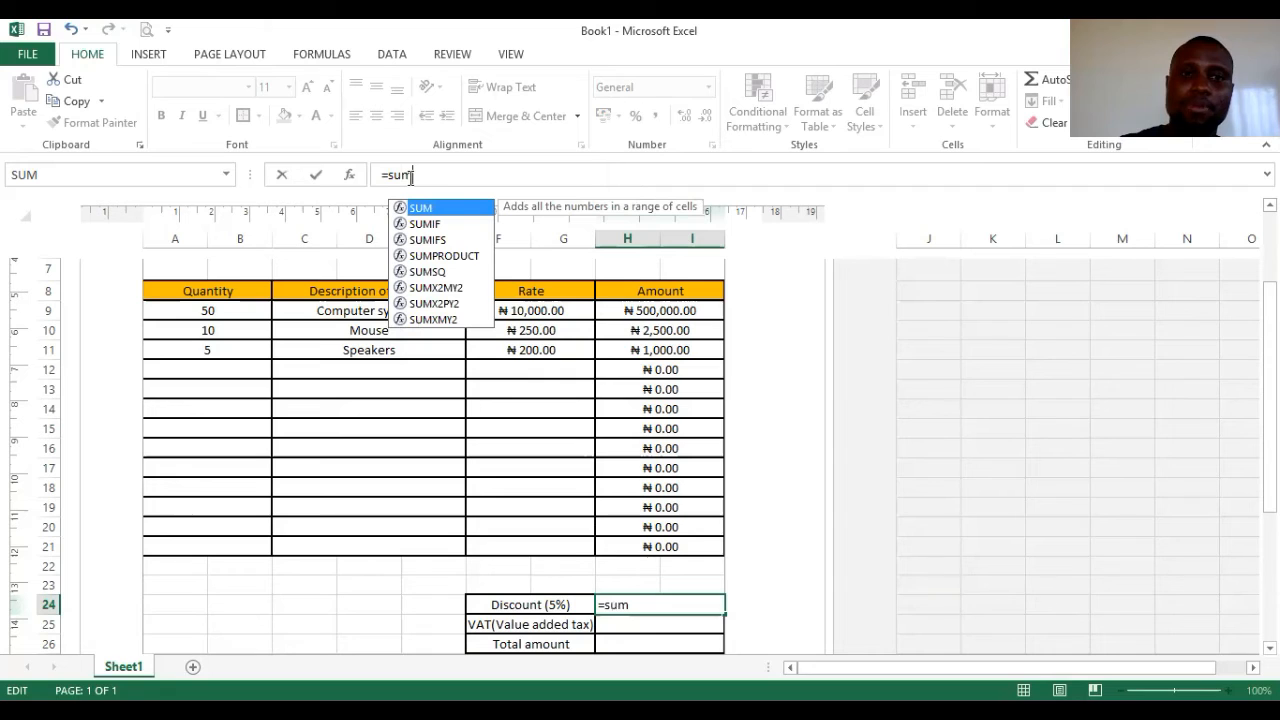
text(9)
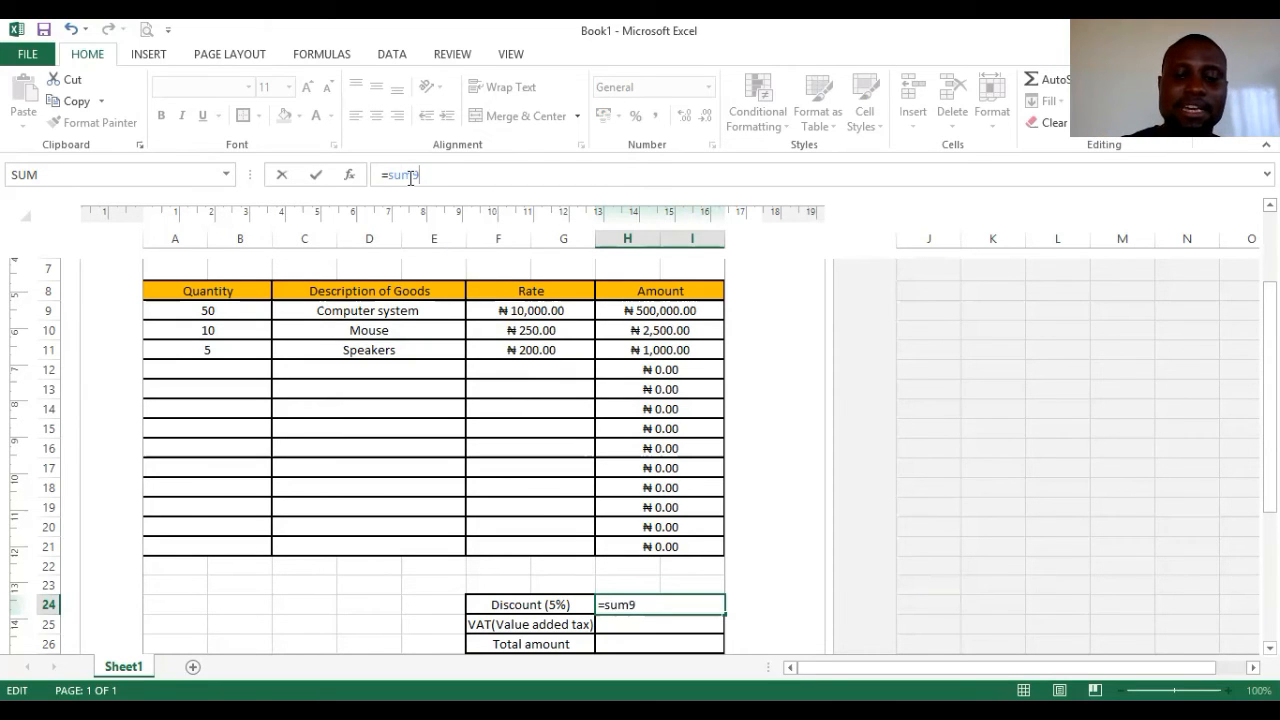
text(h9:)
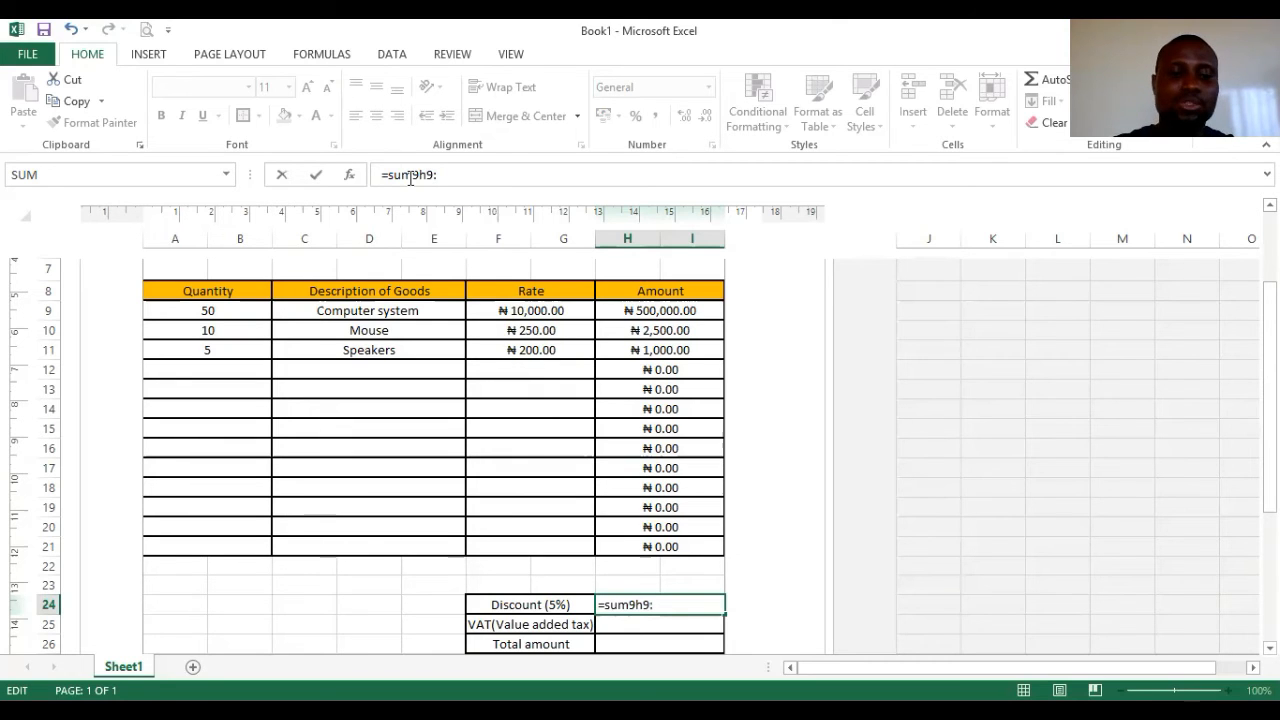
text(h21)
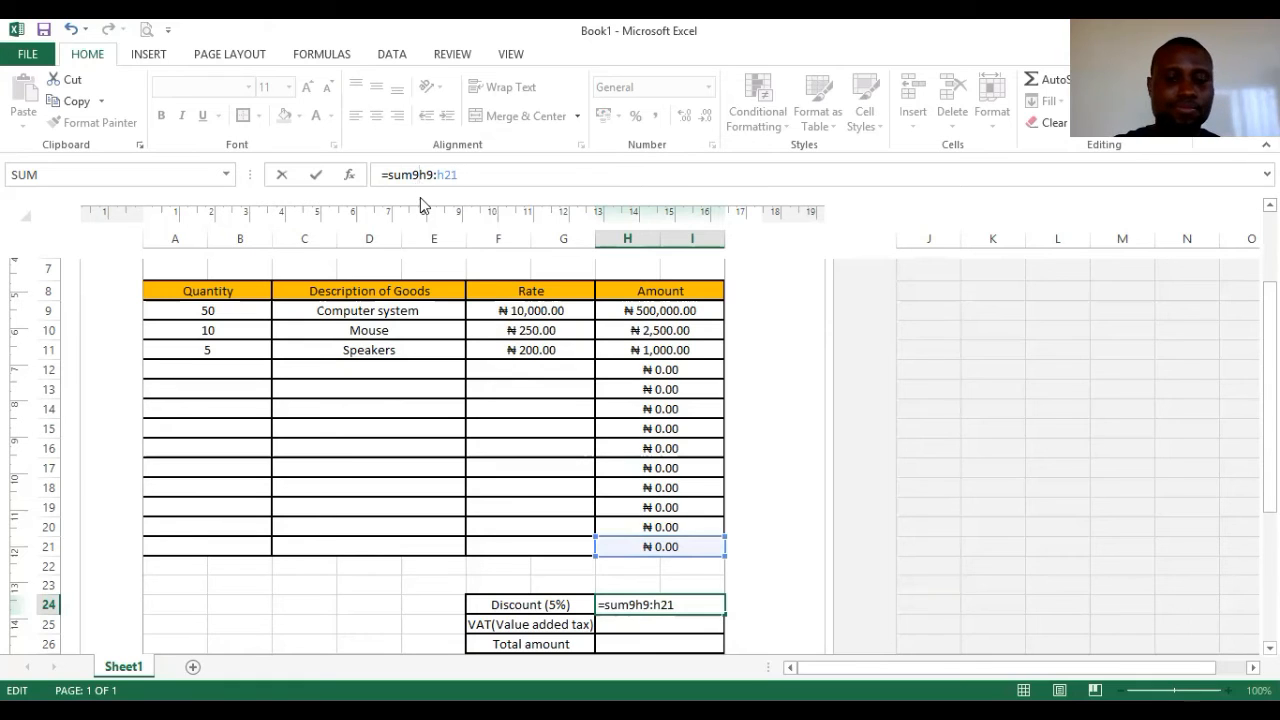
click(414, 176)
key(BackSpace)
text(()
text())
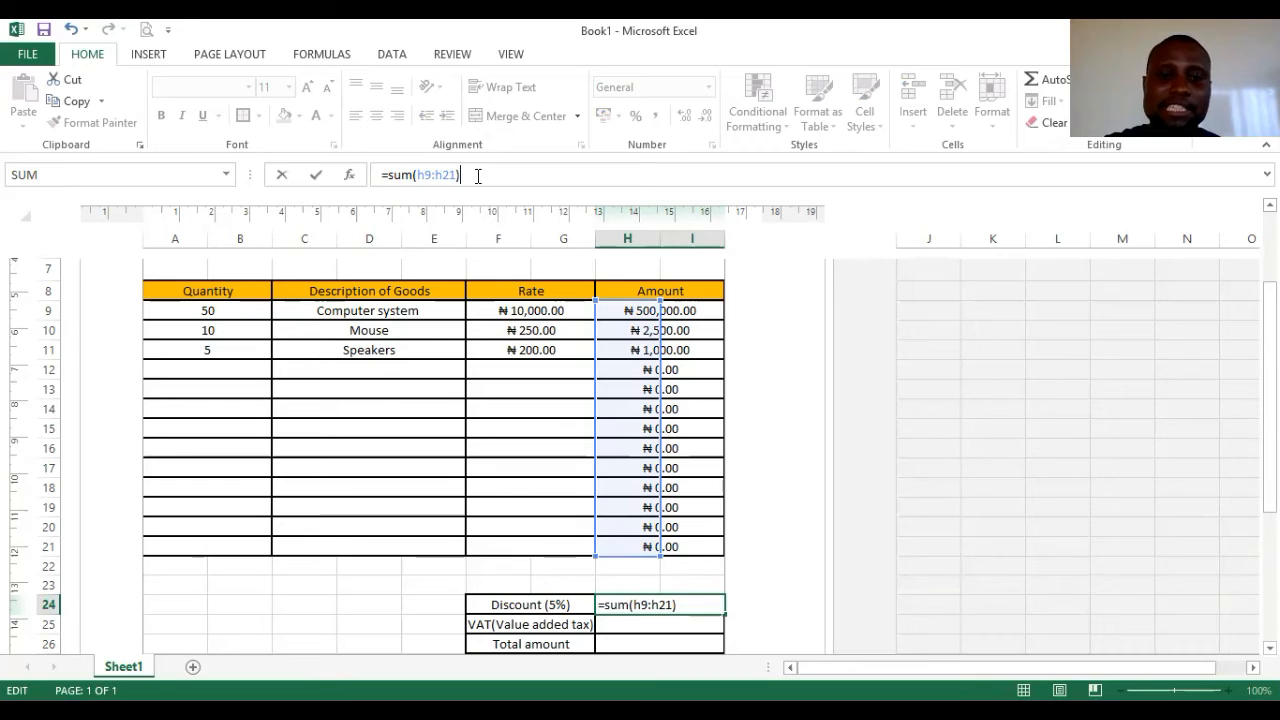
text(*)
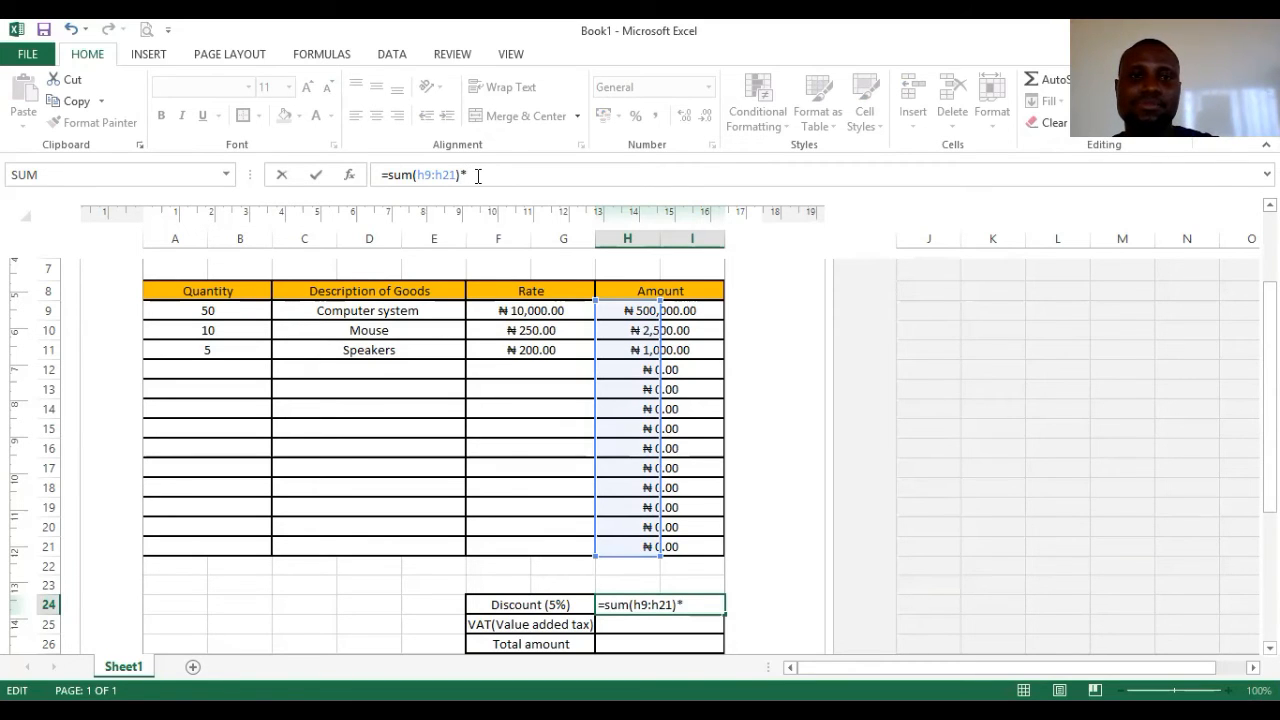
text(5)
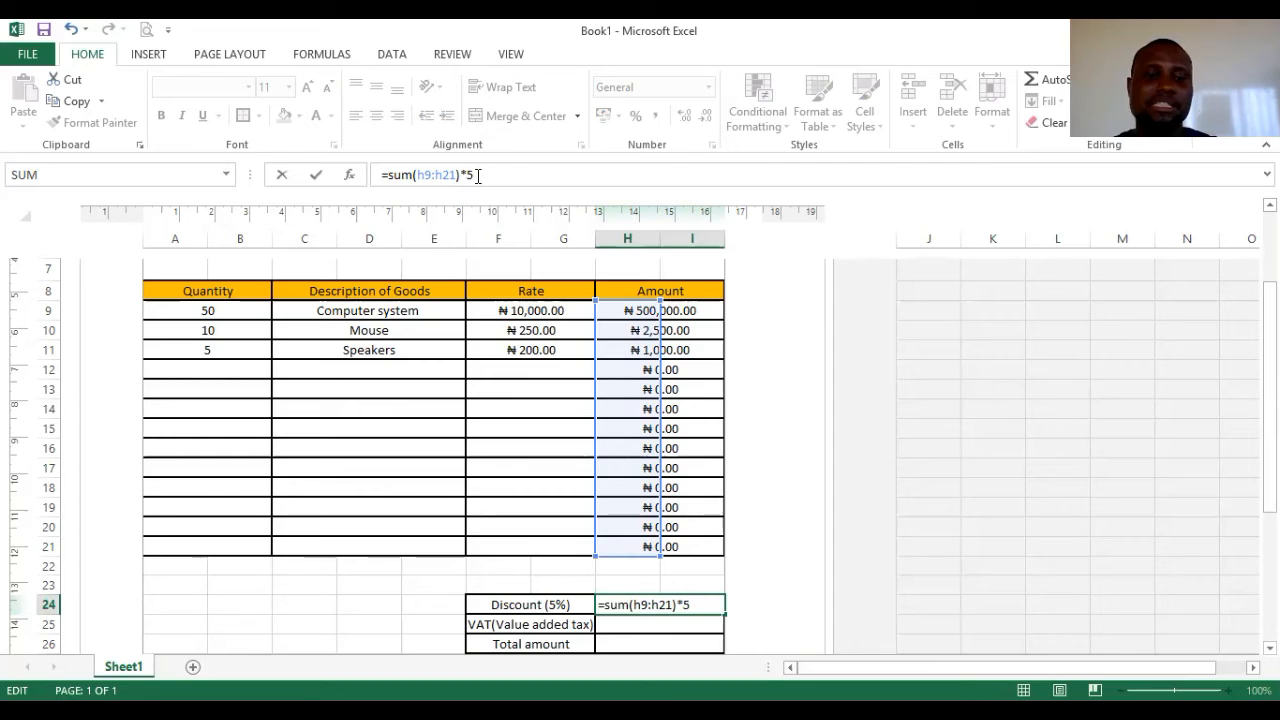
text(%)
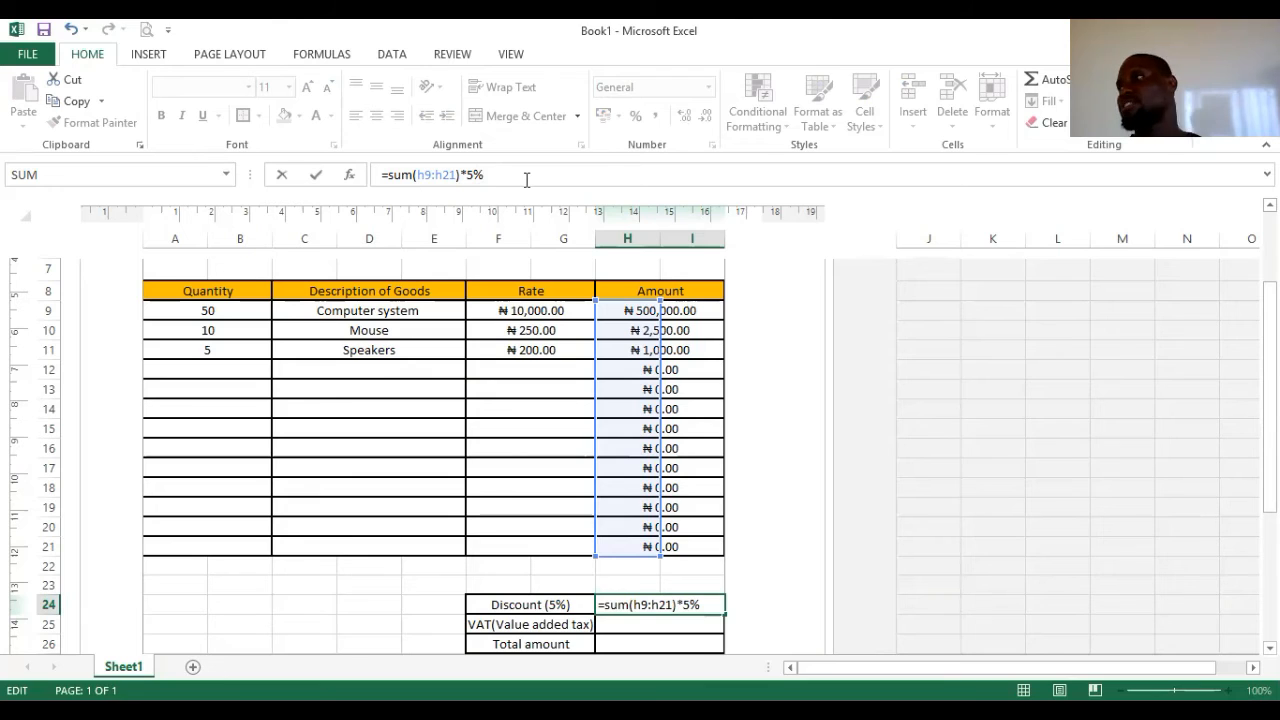
key(Return)
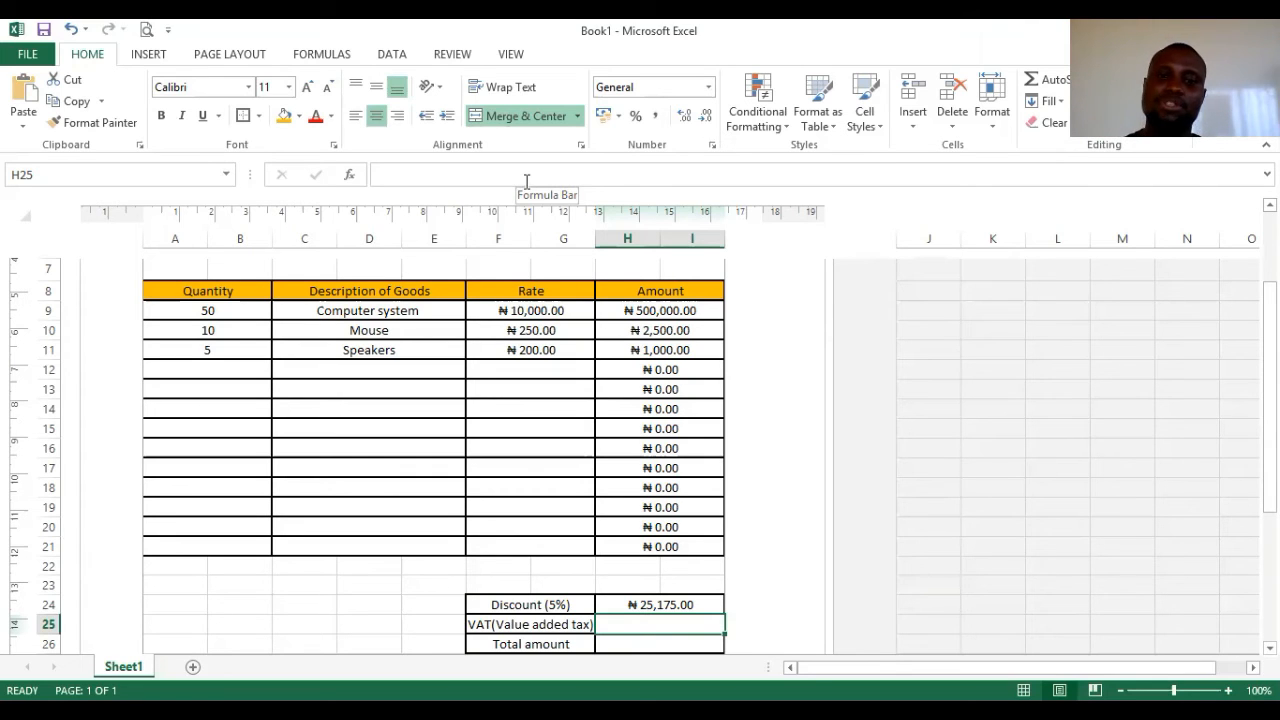
click(676, 606)
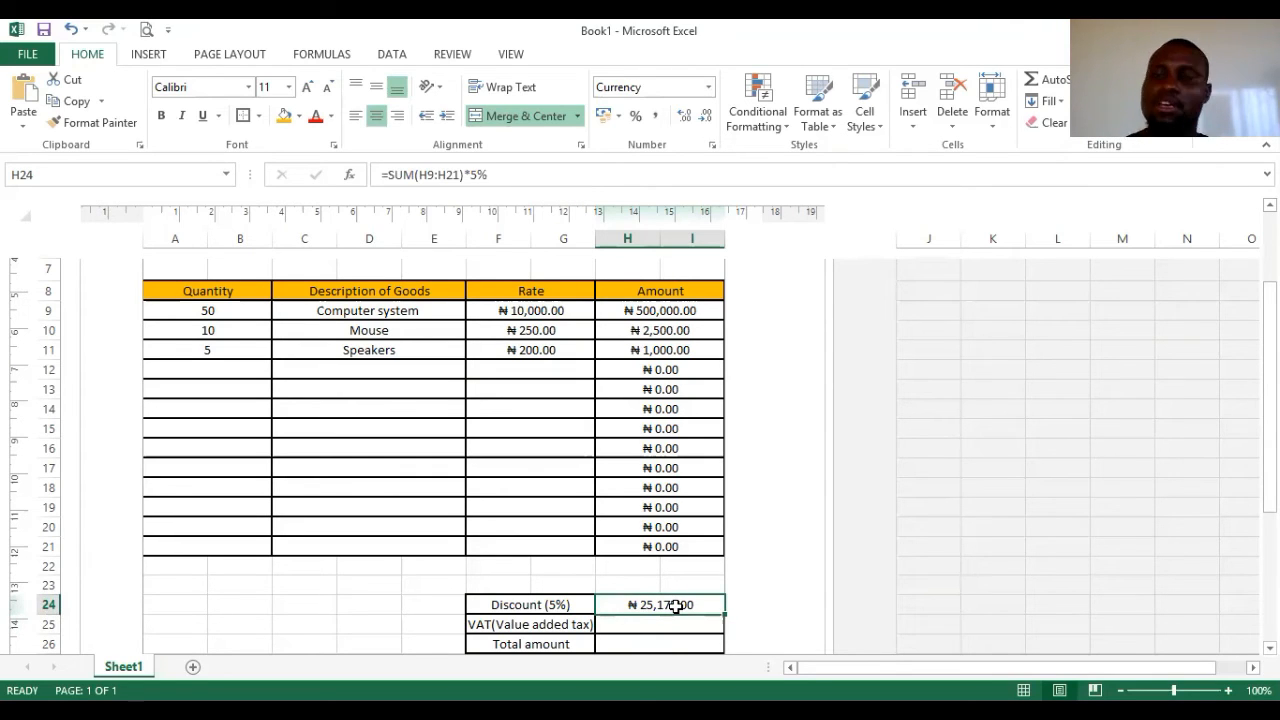
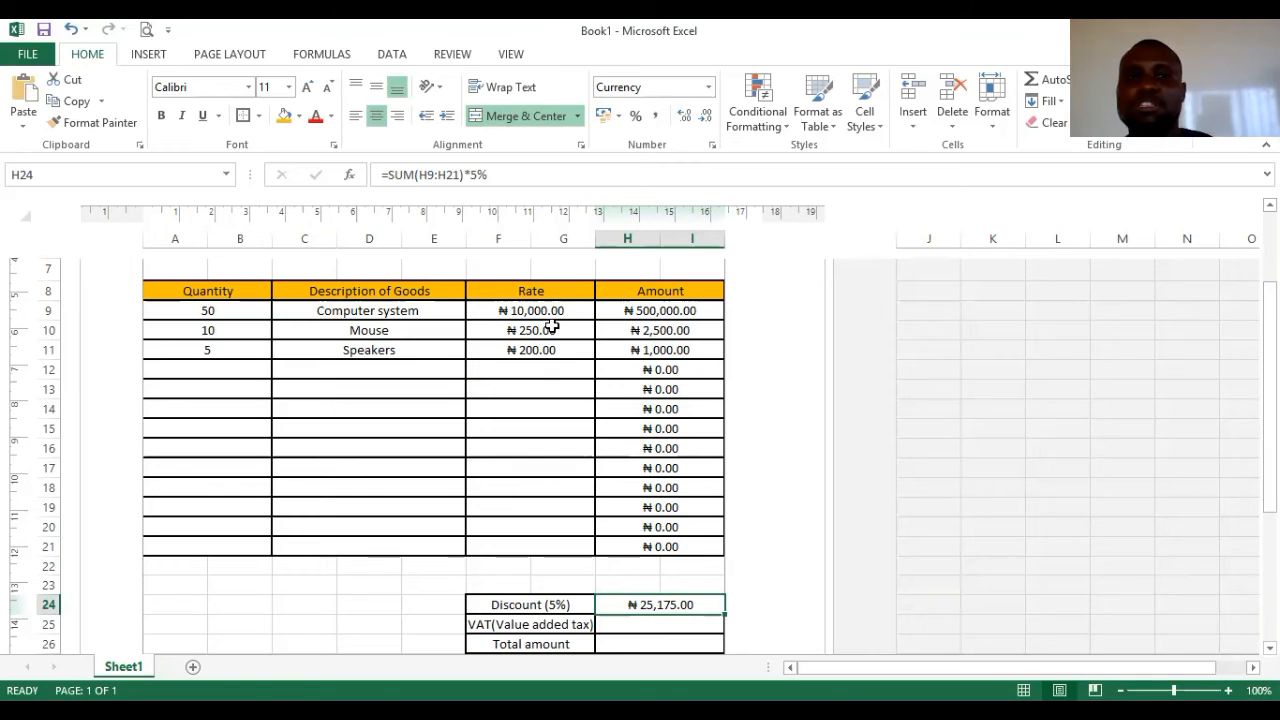
- Try /100 in place of % in the H24 discount formula, then restore the 5% version
click(492, 176)
key(BackSpace)
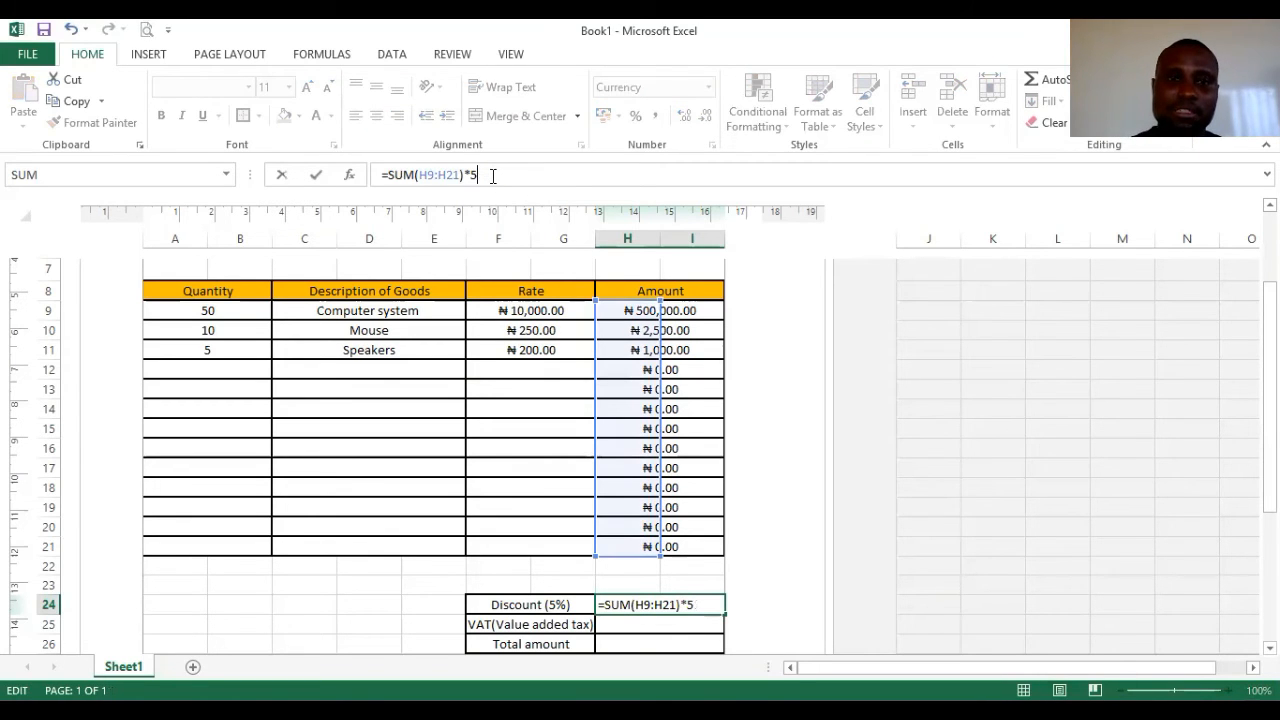
text(/100)
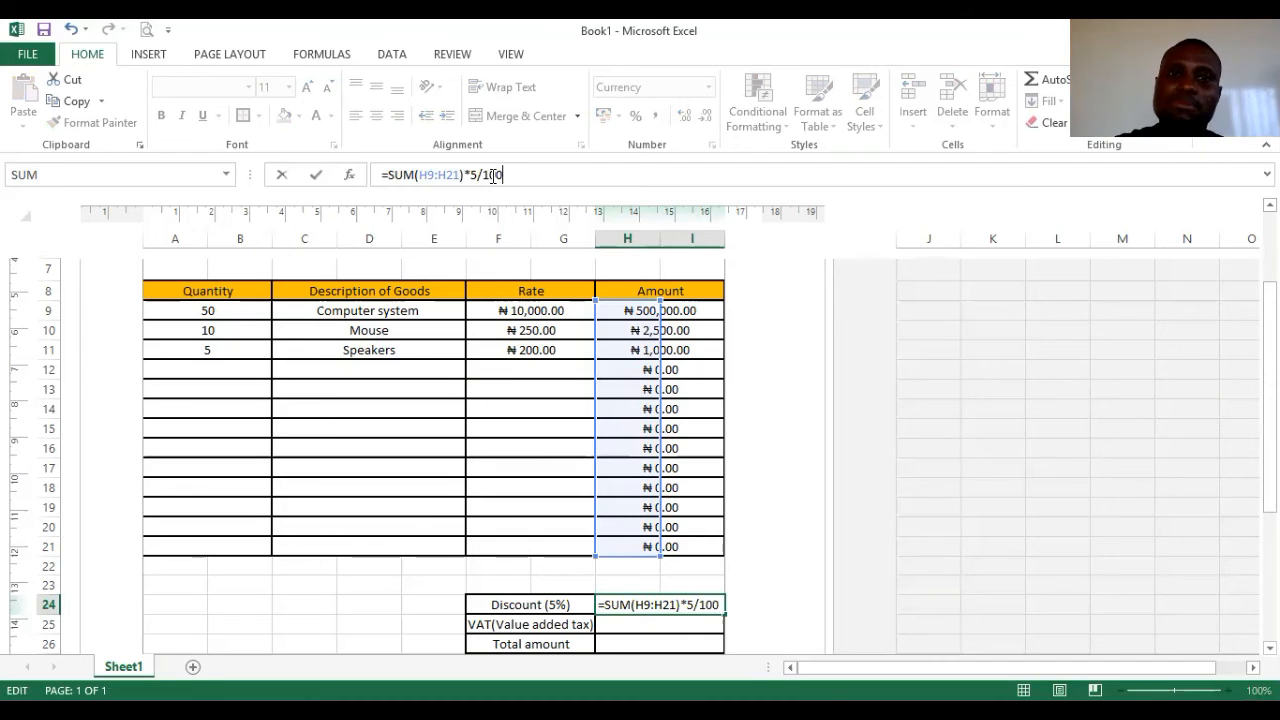
key(Return)
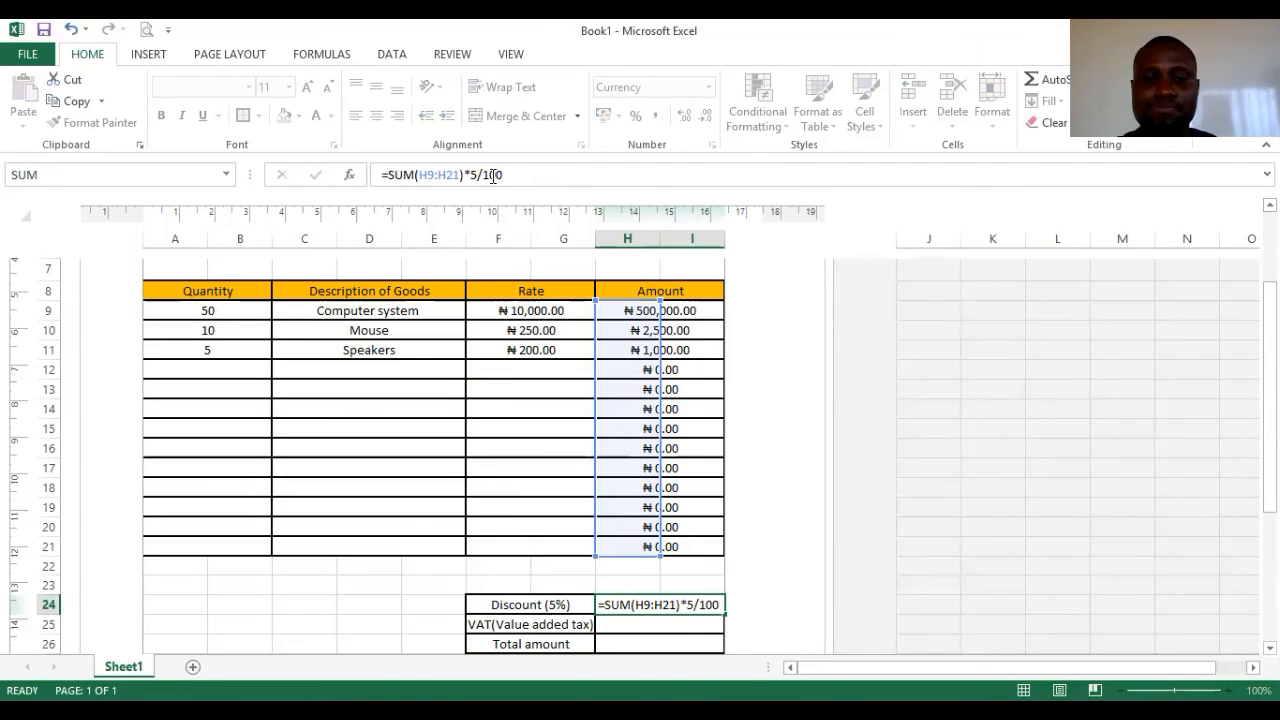
click(666, 604)
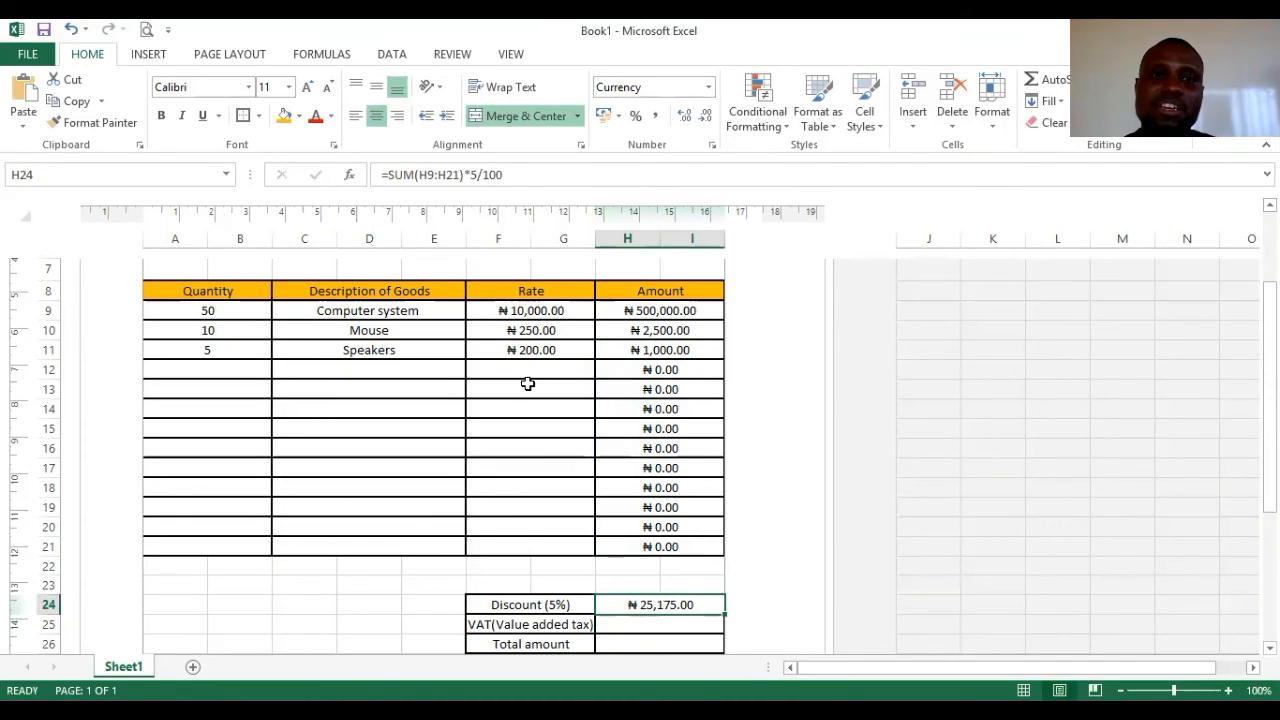
click(506, 174)
key(BackSpace)
key(BackSpace)
key(BackSpace)
key(BackSpace)
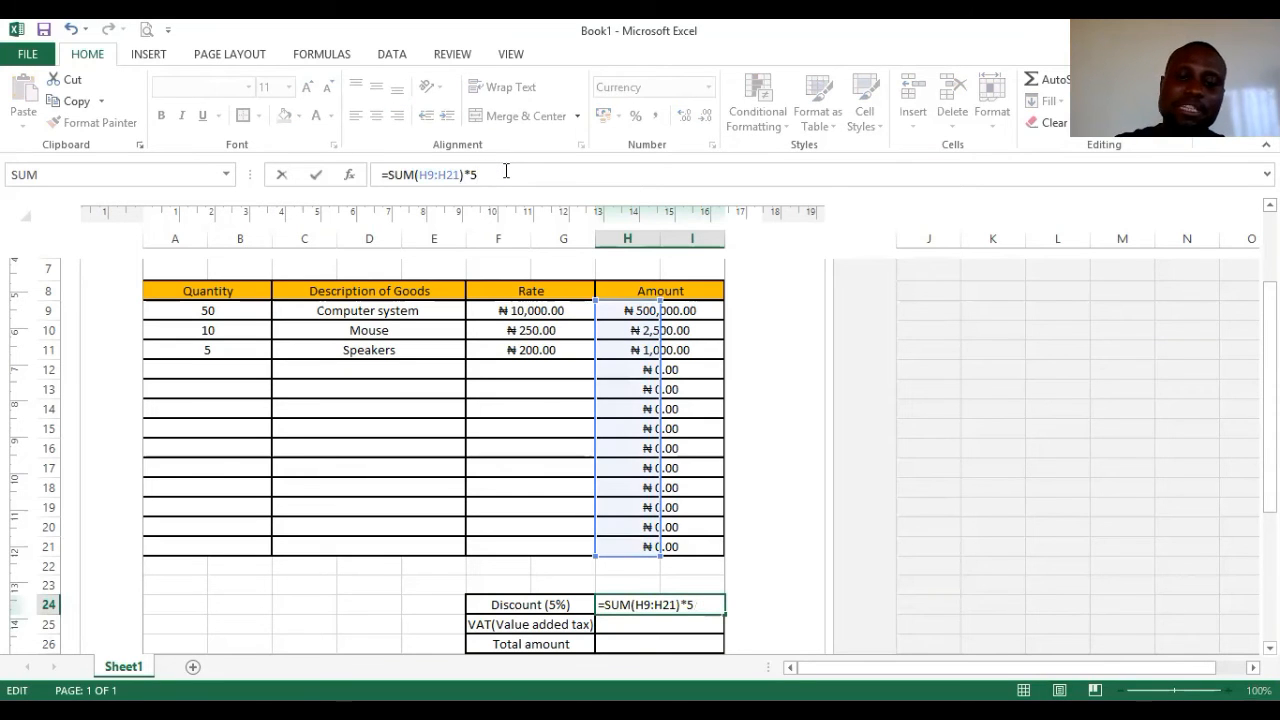
text(%)
key(Return)
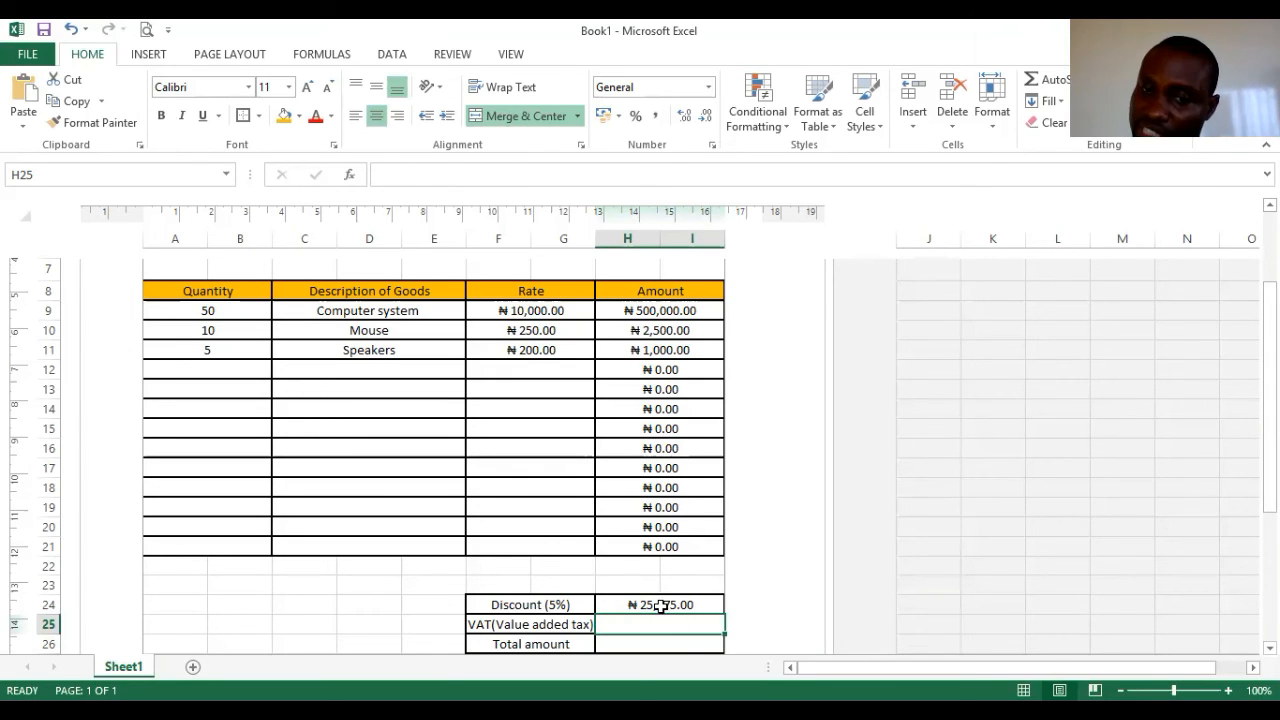
- Add row 12: quantity 4, item 'headset', rate 4000, giving an amount of ₦16,000.00
click(201, 370)
text(4)
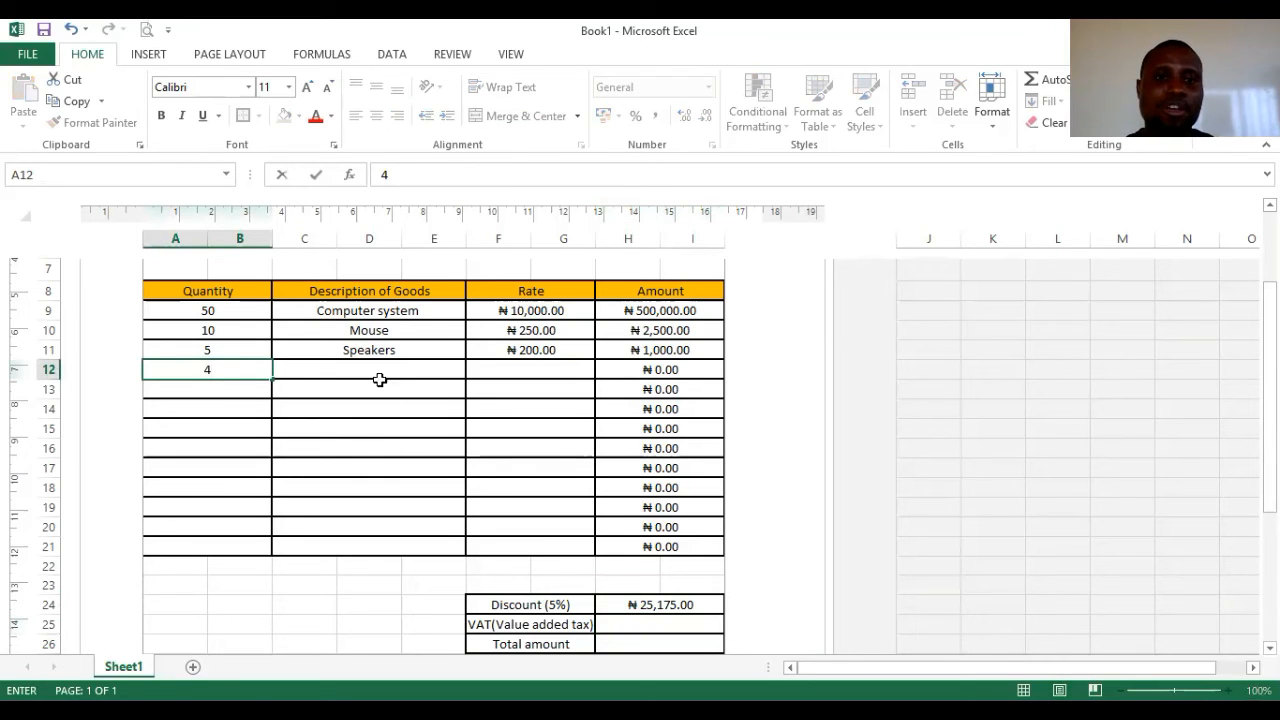
click(377, 371)
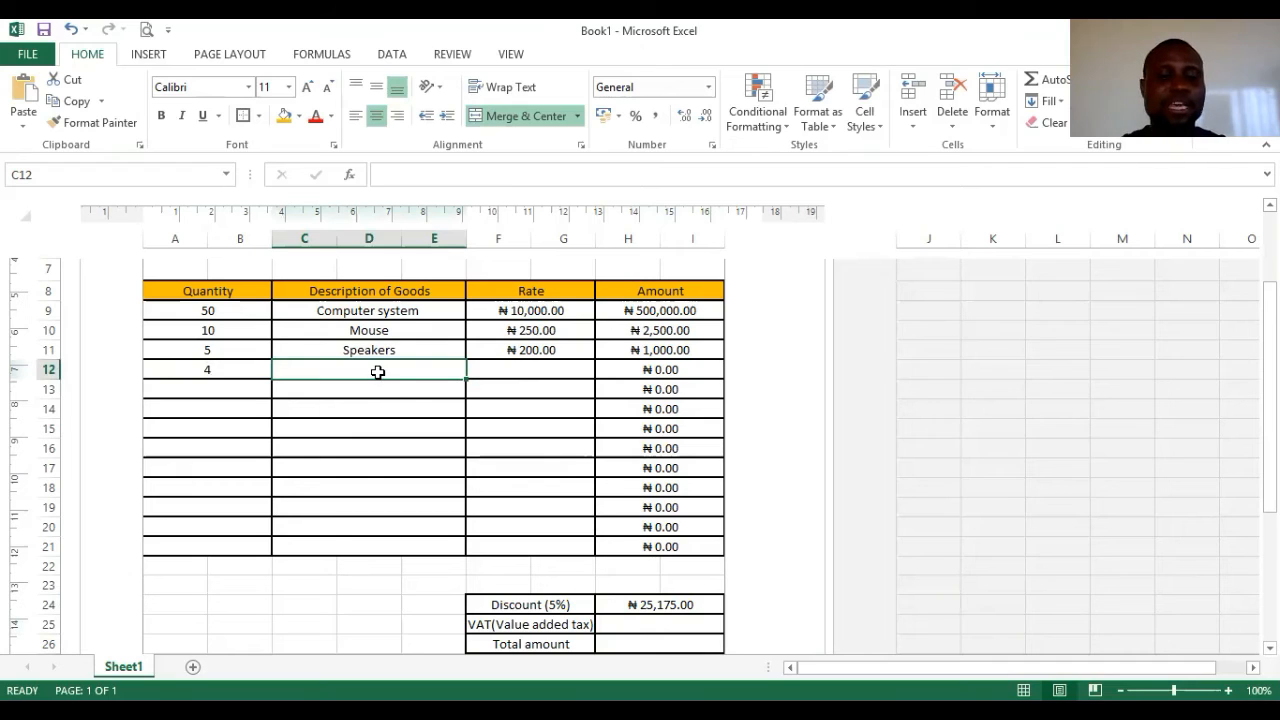
text(e)
key(BackSpace)
text(headset)
click(514, 363)
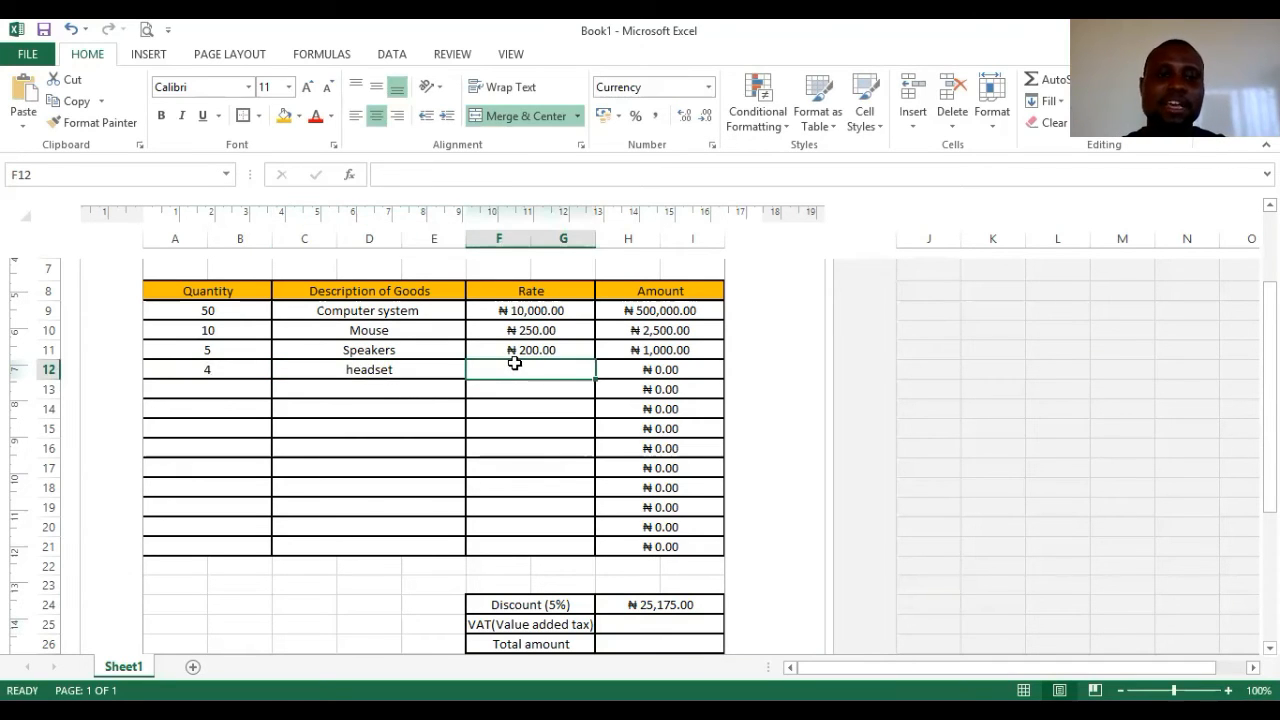
text(4000)
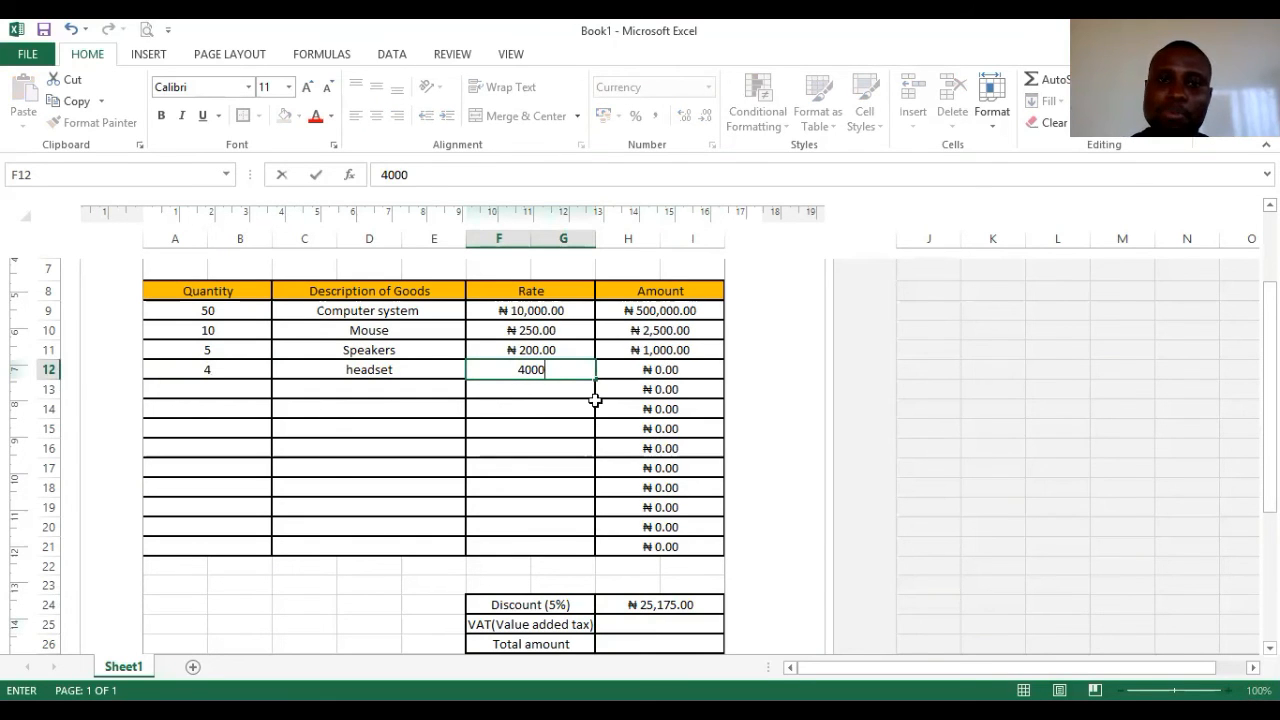
click(531, 411)
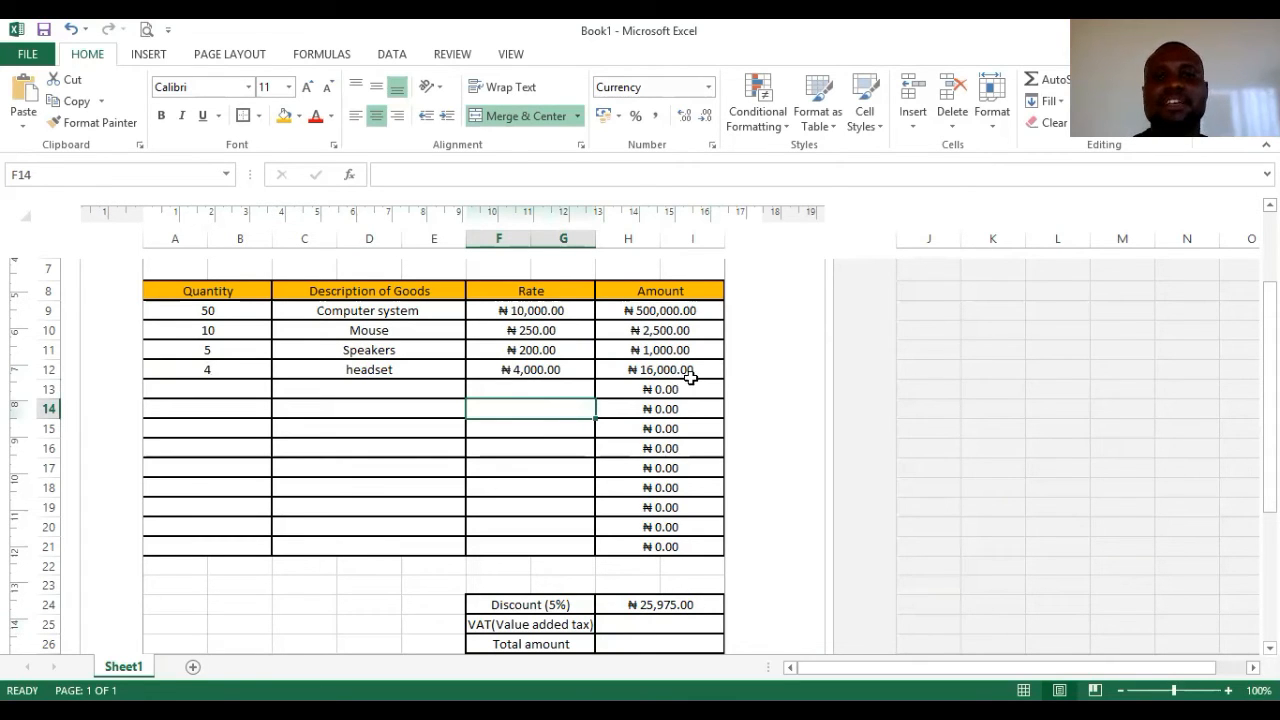
click(666, 626)
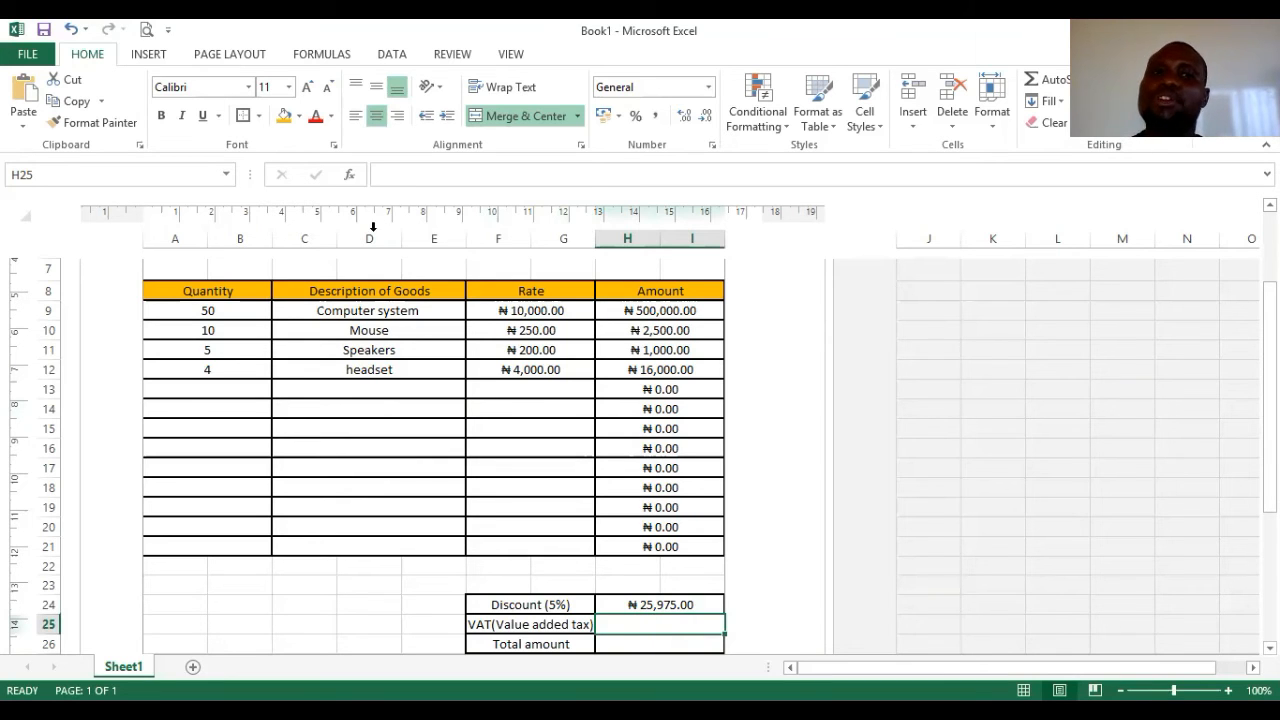
- Enter 1000 as the VAT amount in cell H25
click(393, 176)
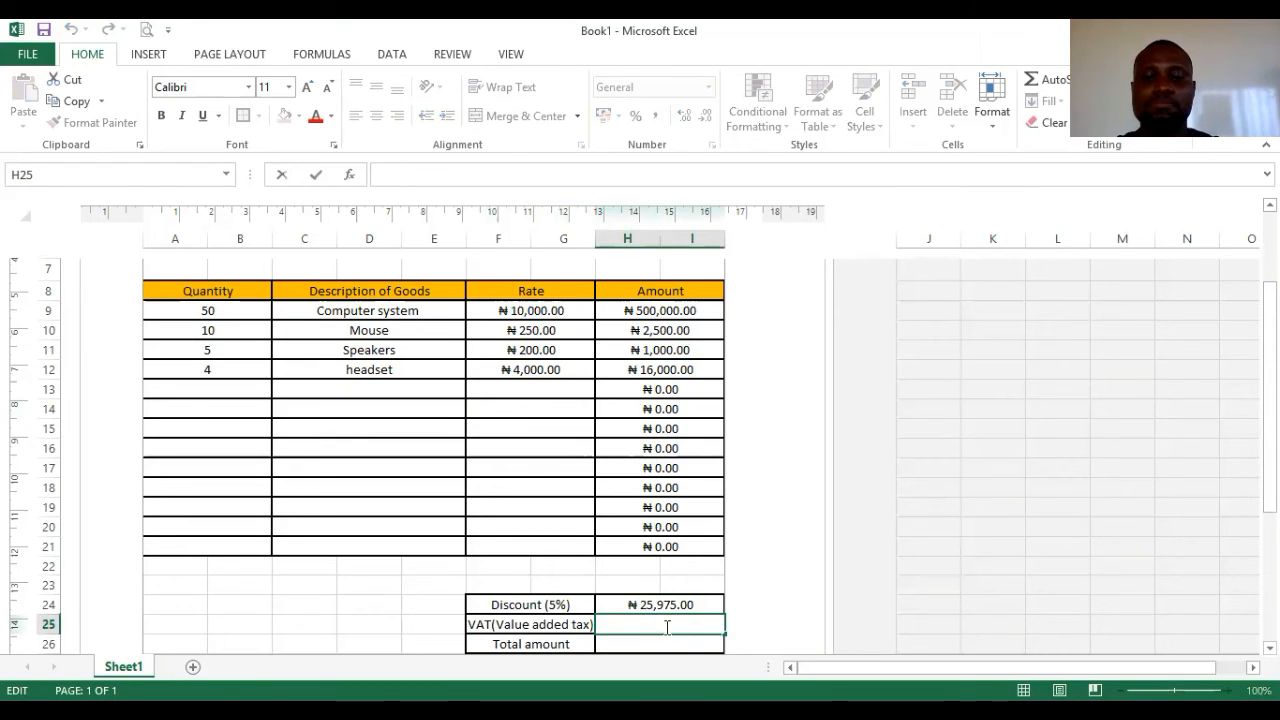
text(1000)
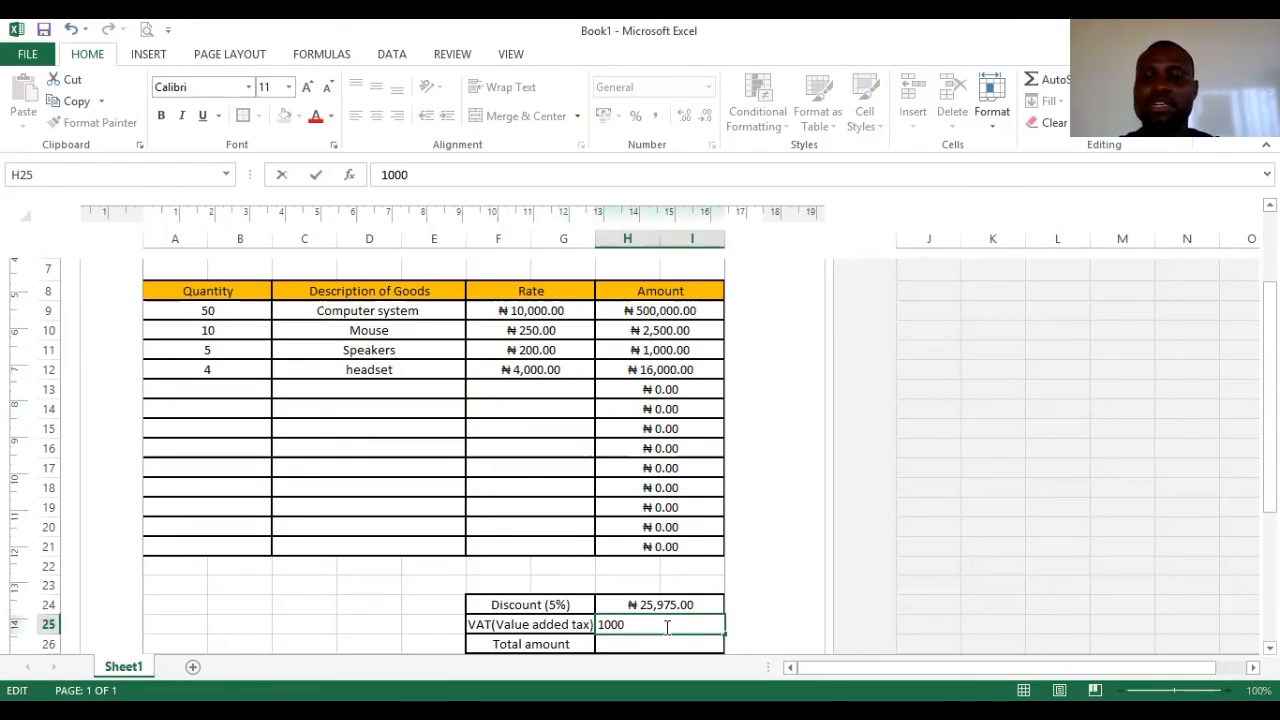
key(Return)
click(670, 605)
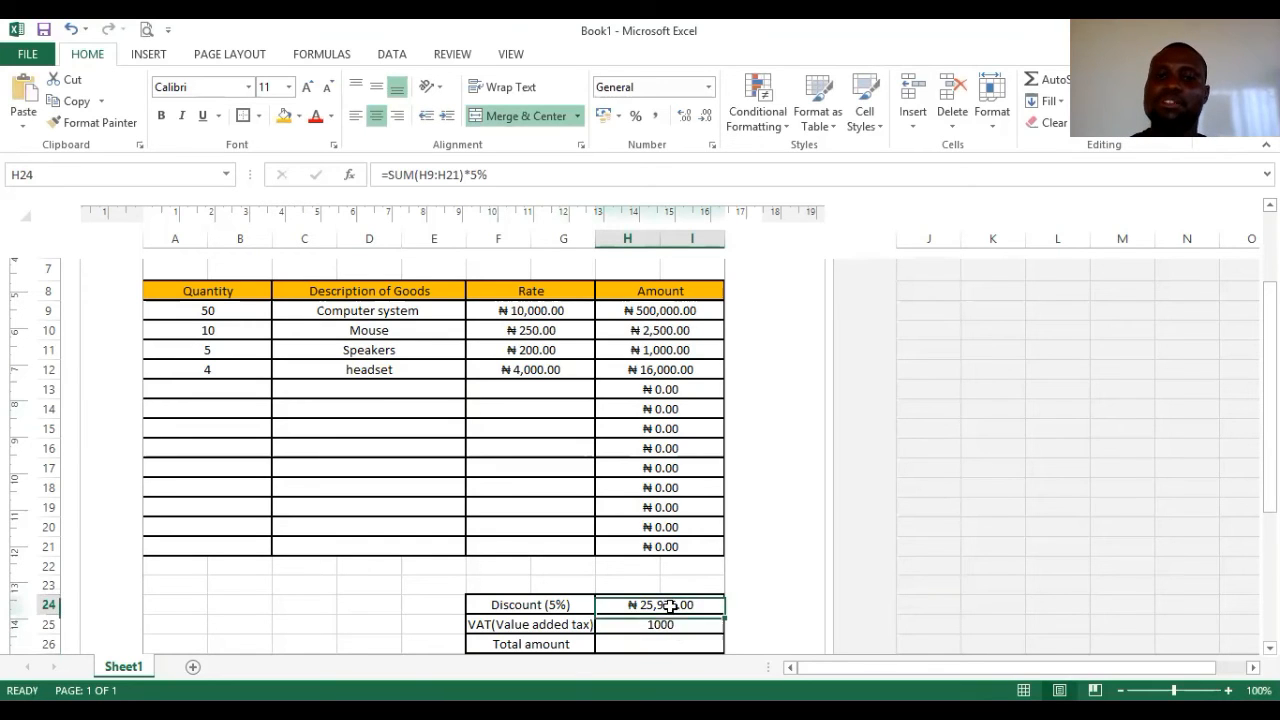
click(677, 624)
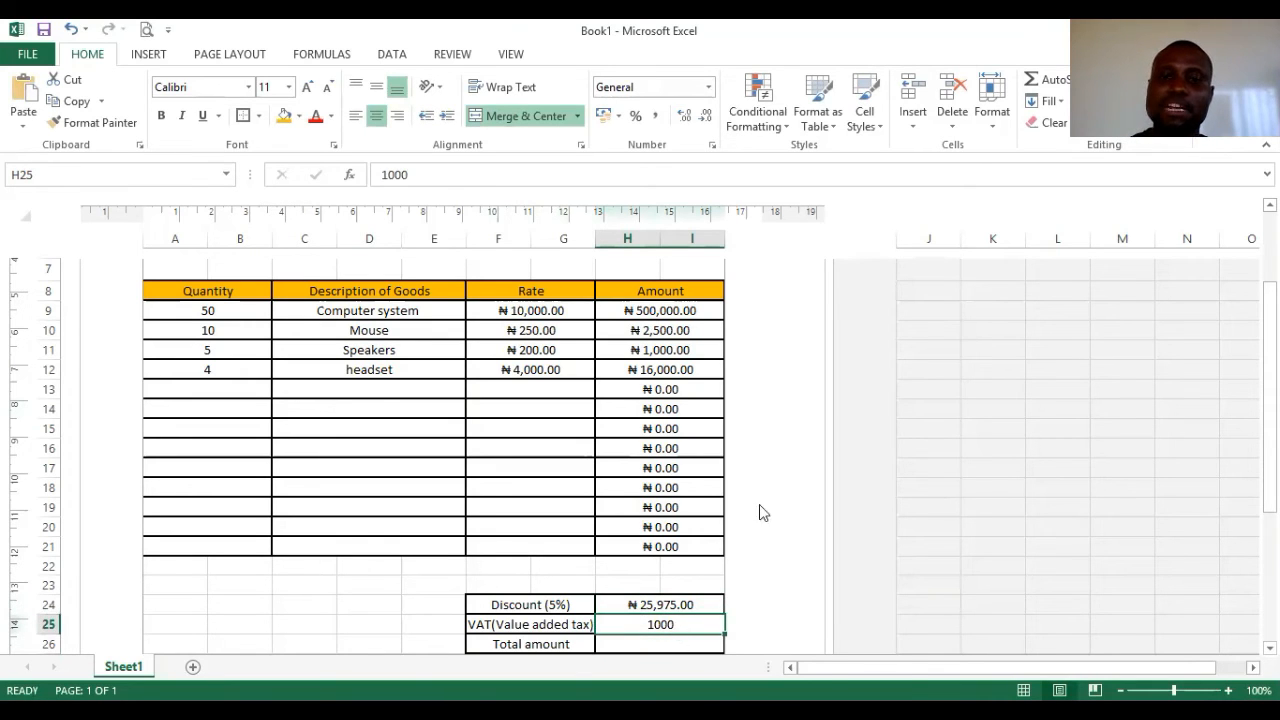
right_click(710, 630)
- In Format Cells for H25, choose Currency and browse the currency symbol list
click(760, 548)
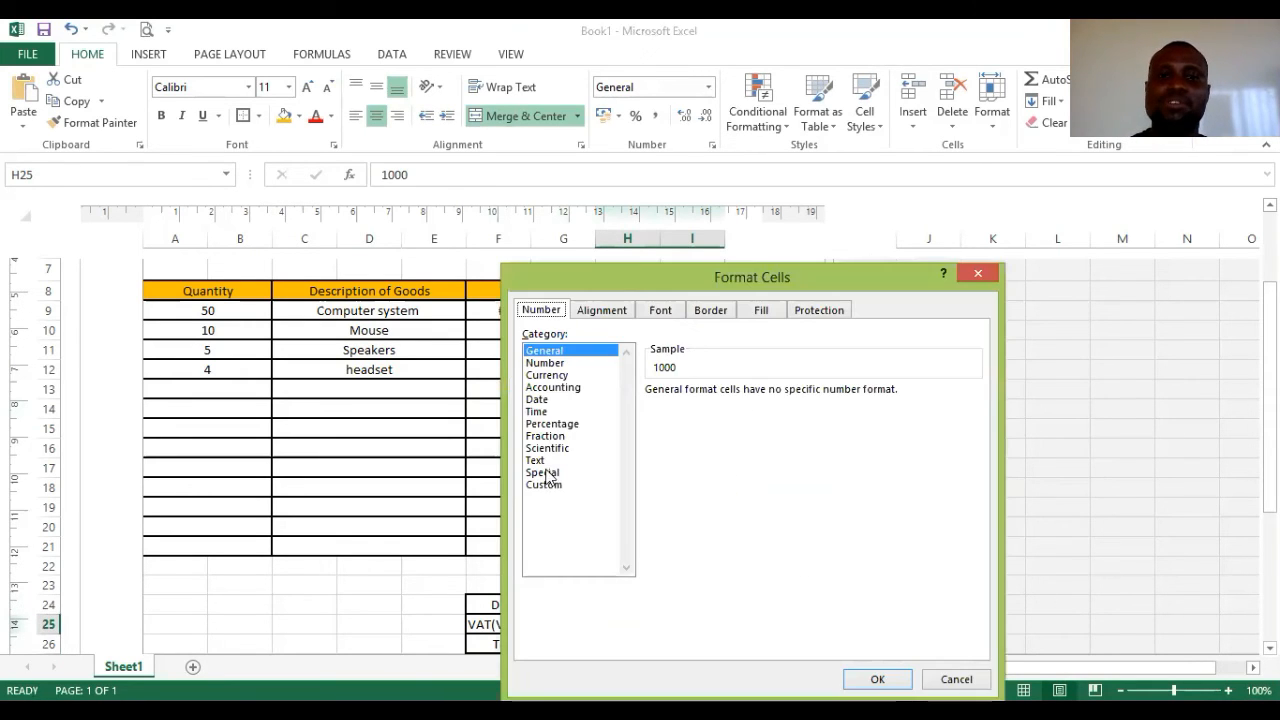
click(548, 375)
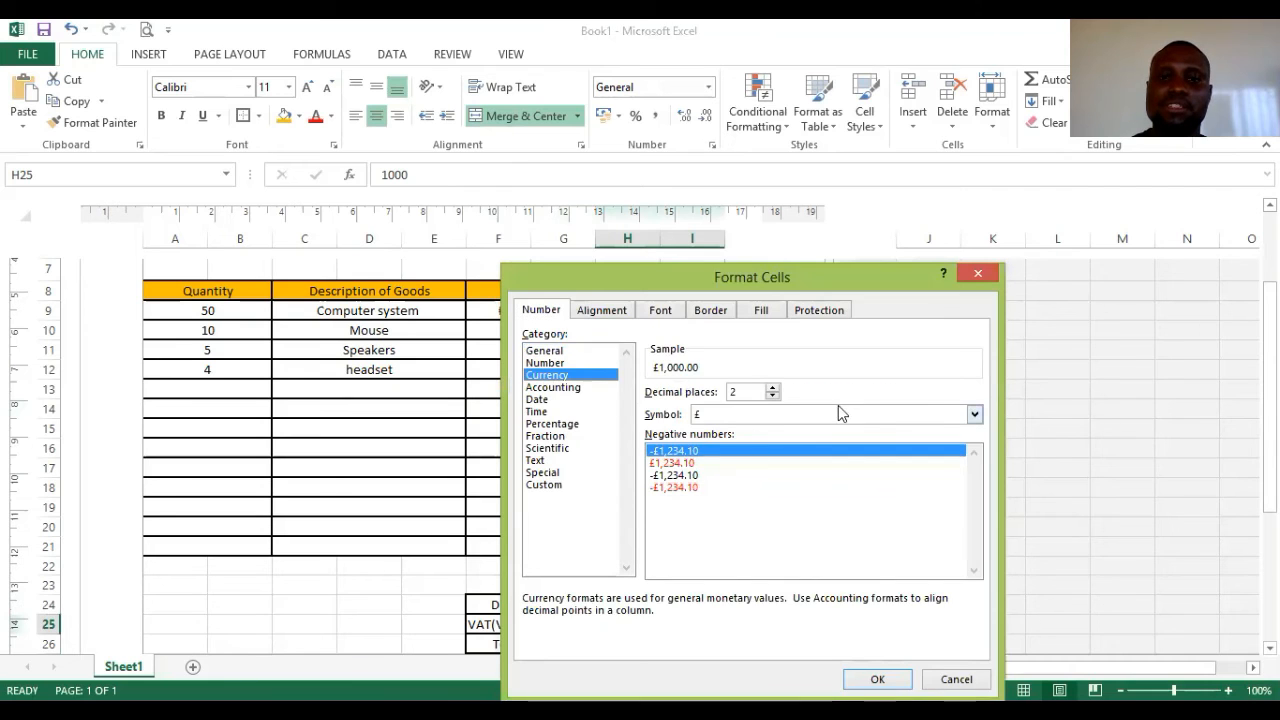
click(974, 415)
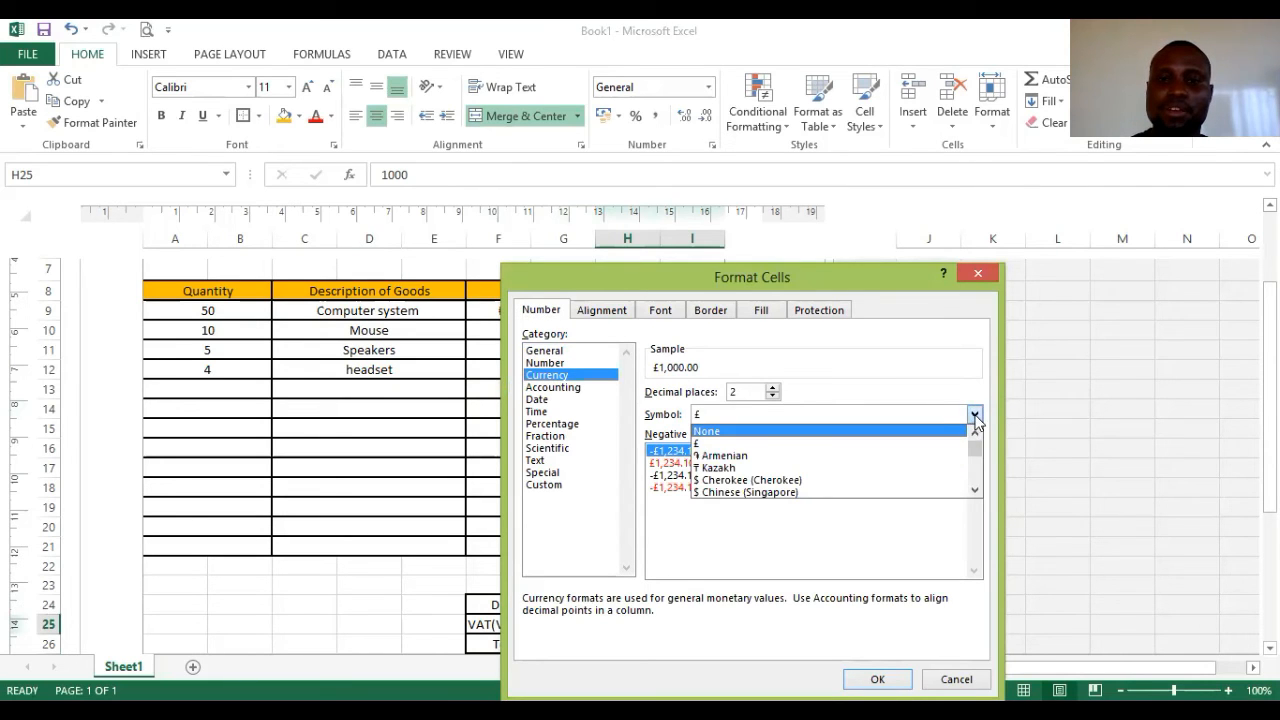
mouse_move(968, 446)
mouse_down()
mouse_move(975, 474)
mouse_move(974, 456)
mouse_up()
scroll(861, 471, up, 8)
scroll(860, 474, up, 8)
scroll(866, 472, up, 10)
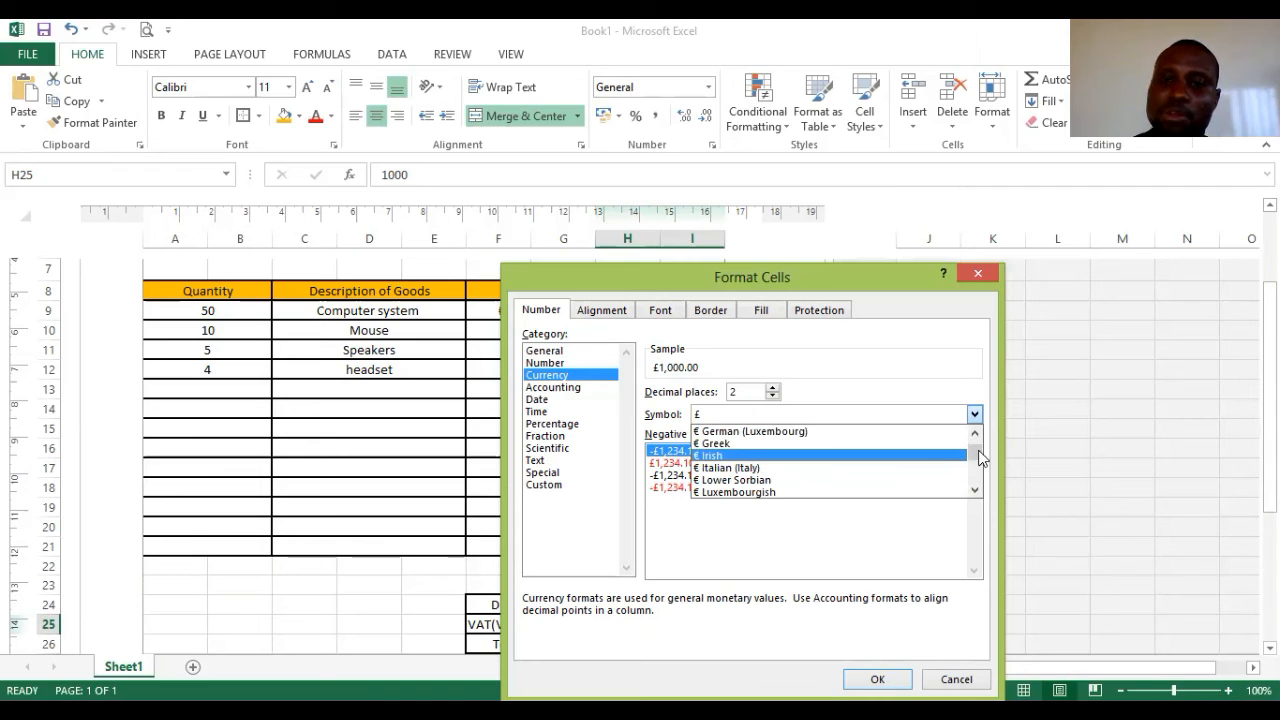
- Pick the ₦ Hausa symbol and apply it, so the VAT reads ₦1,000.00
click(980, 487)
click(980, 487)
click(980, 488)
click(975, 489)
click(975, 489)
click(975, 489)
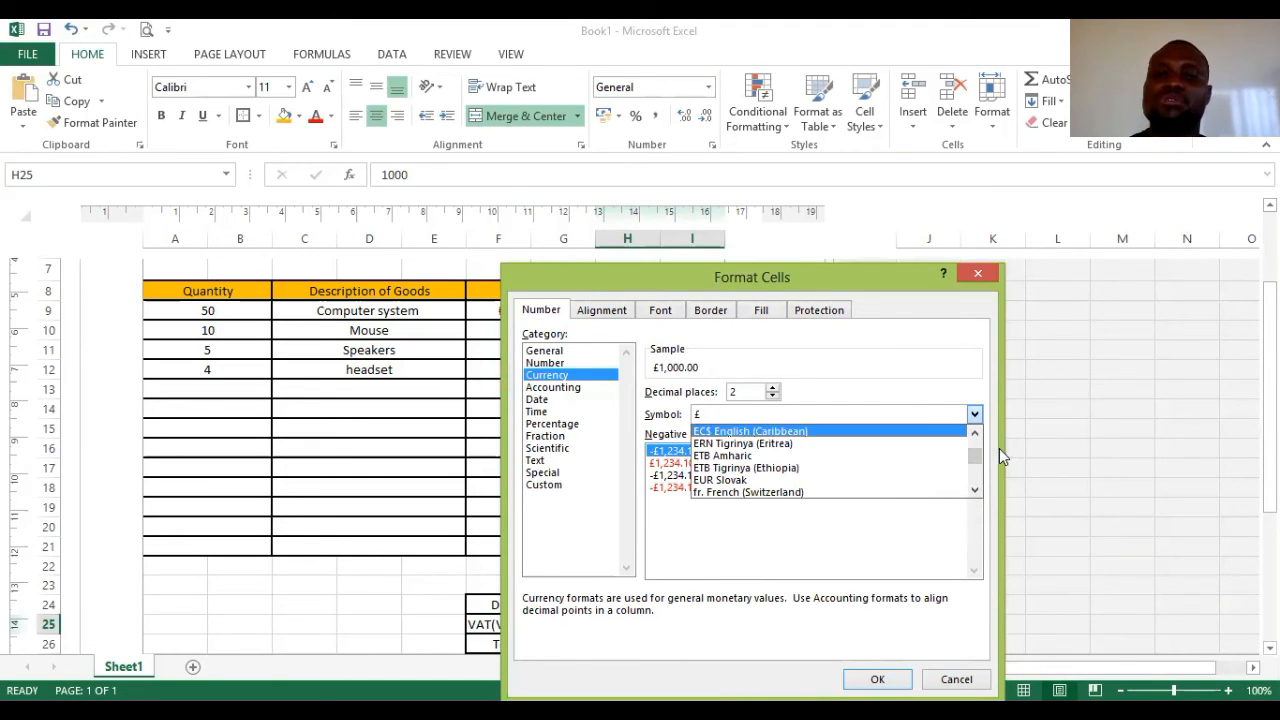
click(975, 490)
click(975, 490)
click(975, 490)
click(975, 490)
click(975, 434)
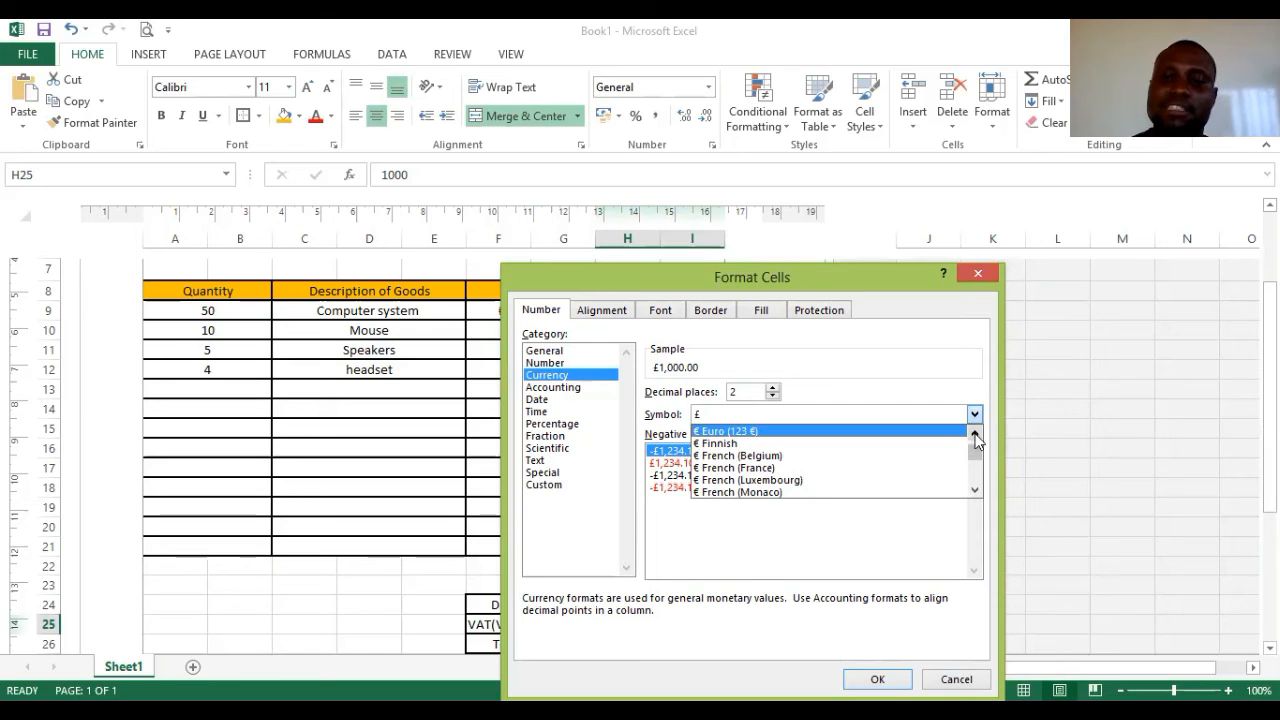
click(975, 434)
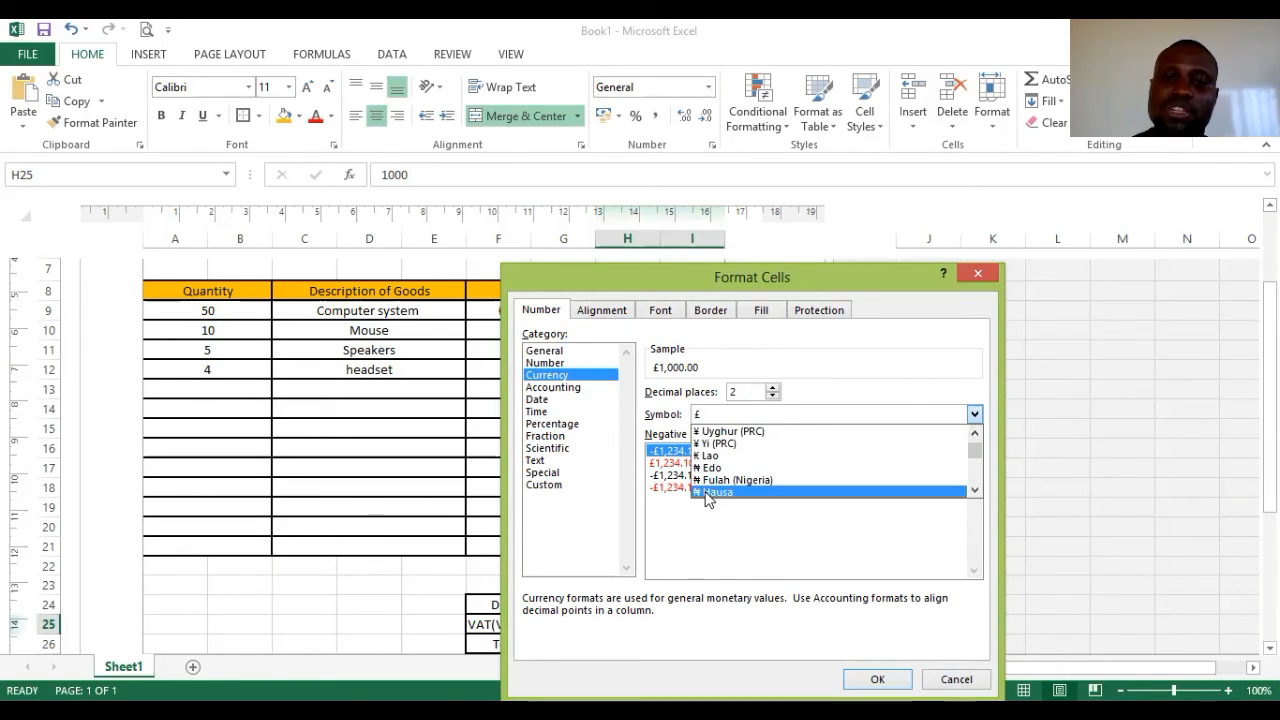
click(708, 493)
click(877, 679)
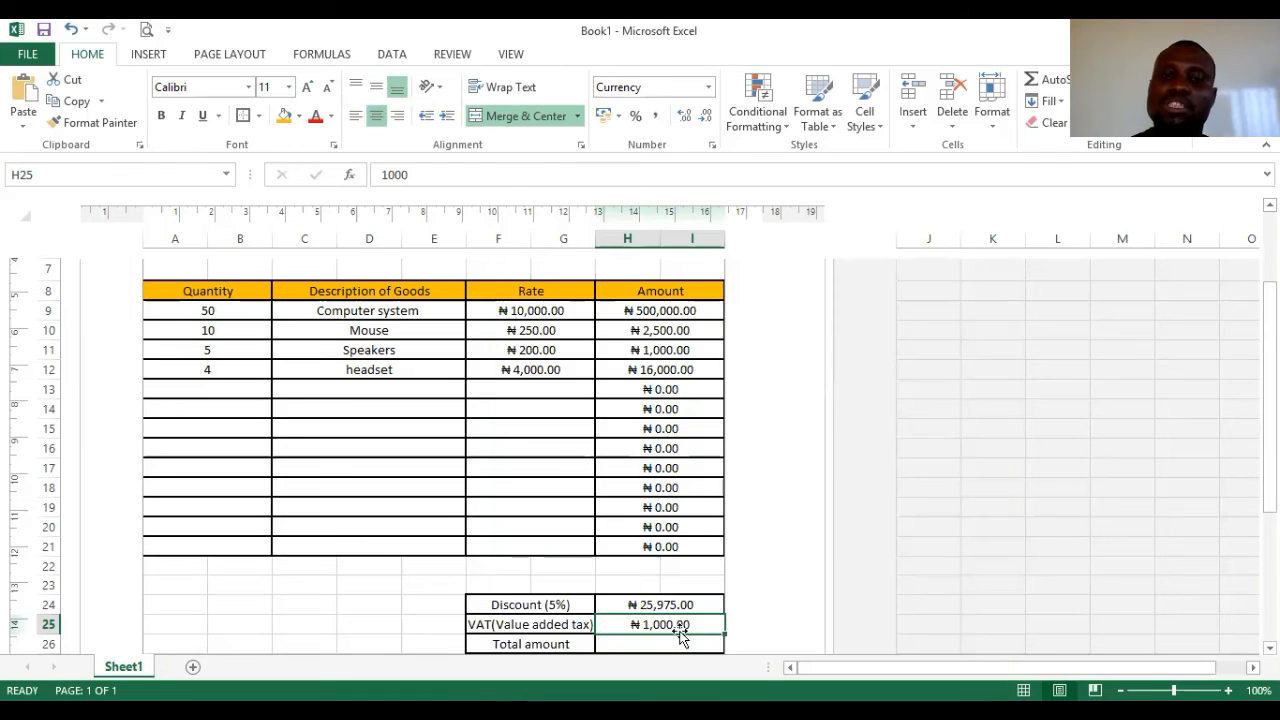
click(664, 642)
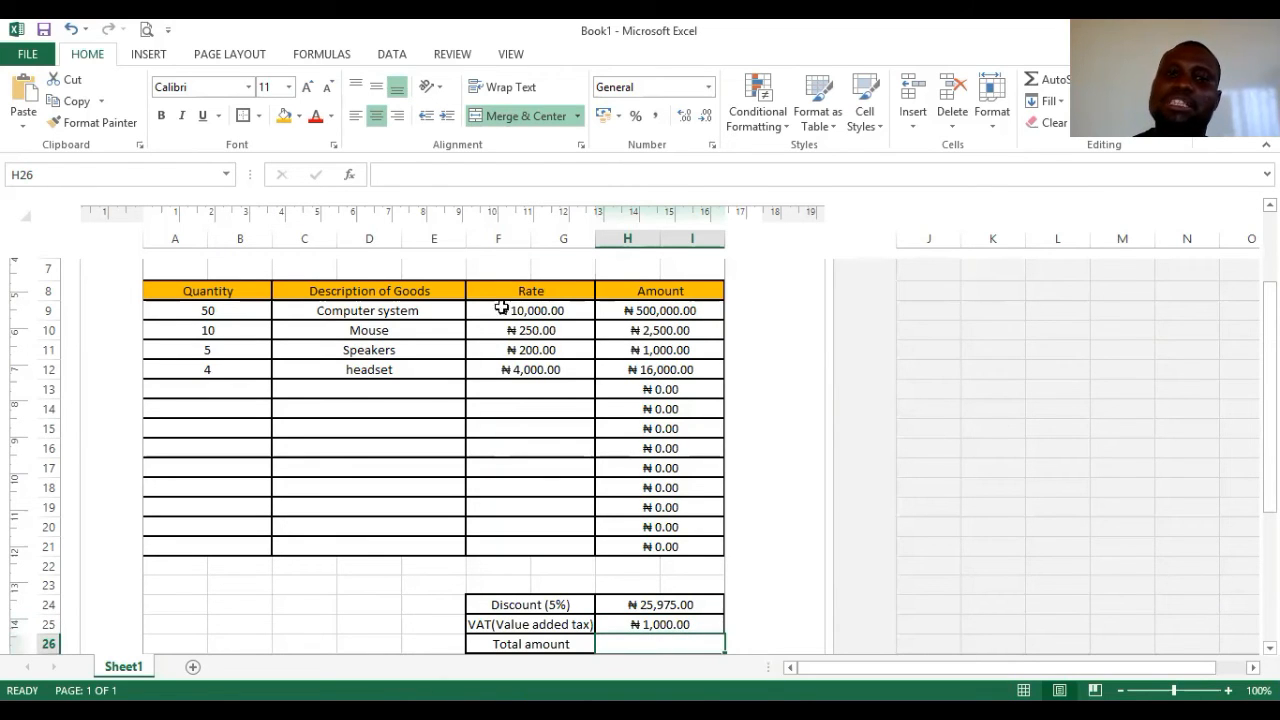
- Enter =SUM(H9:H21)-H24+H25 in H26, making the total ₦494,525.00
click(412, 175)
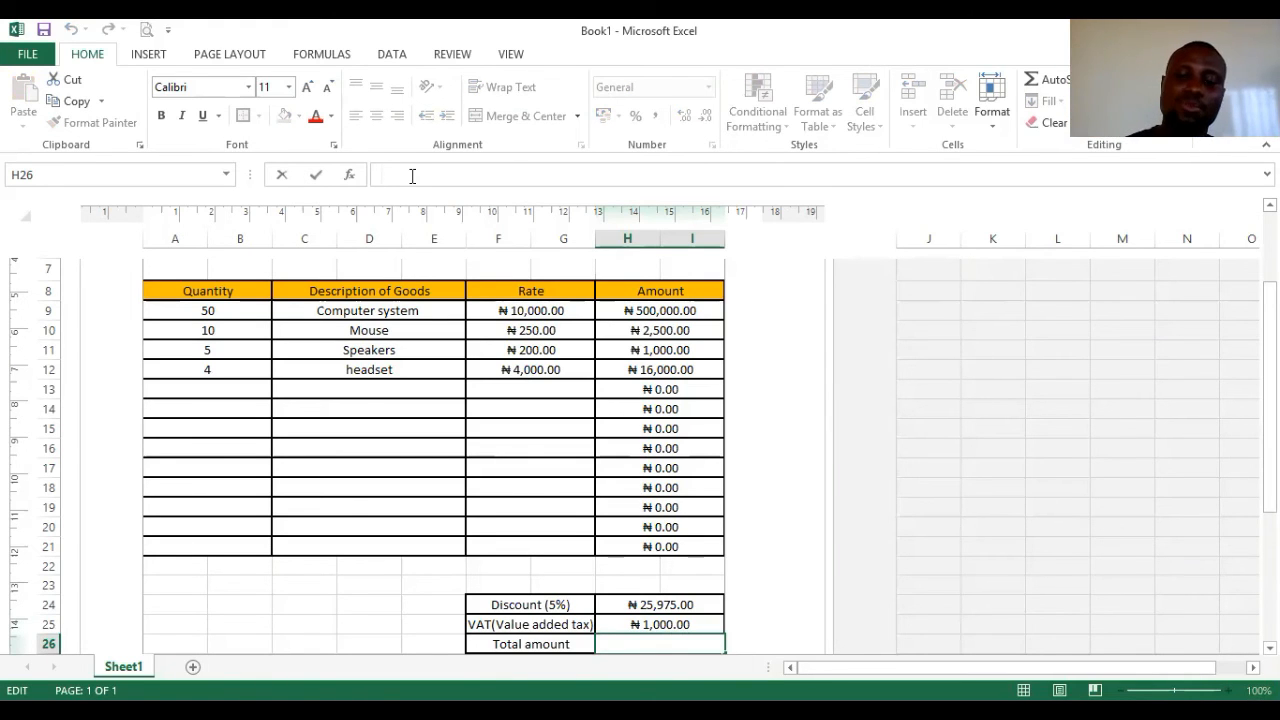
text(=)
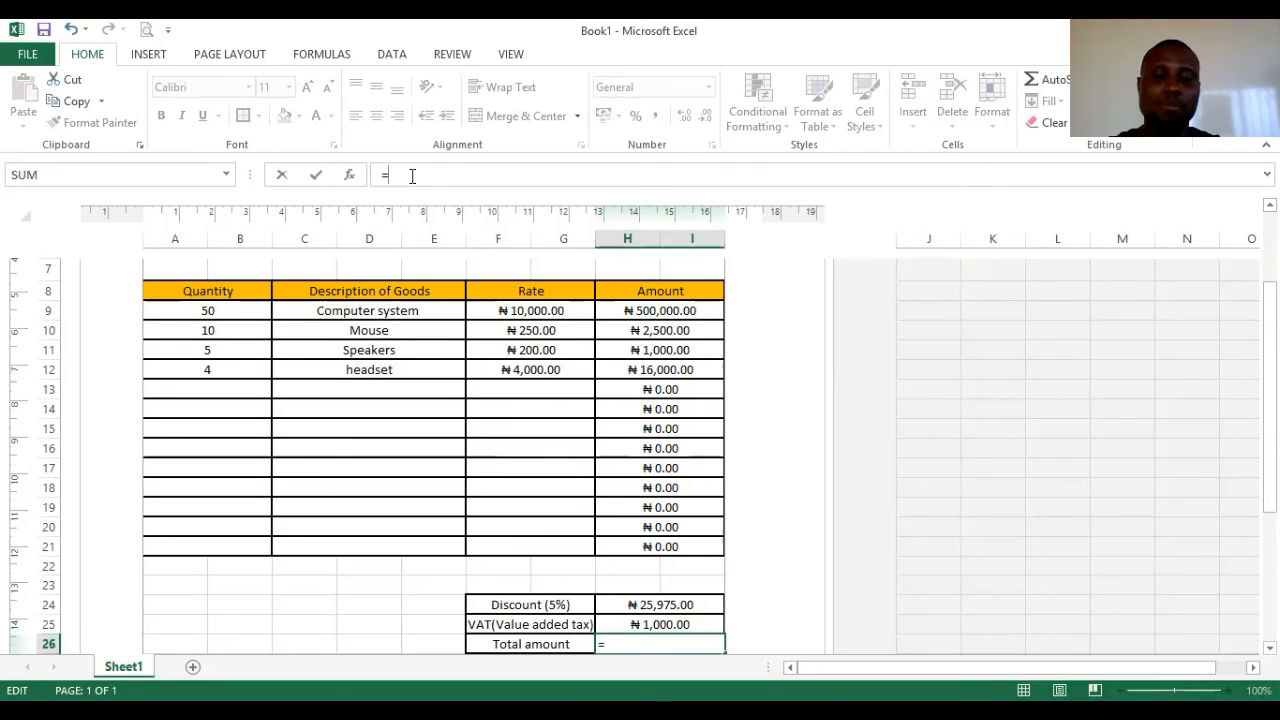
text(sum()
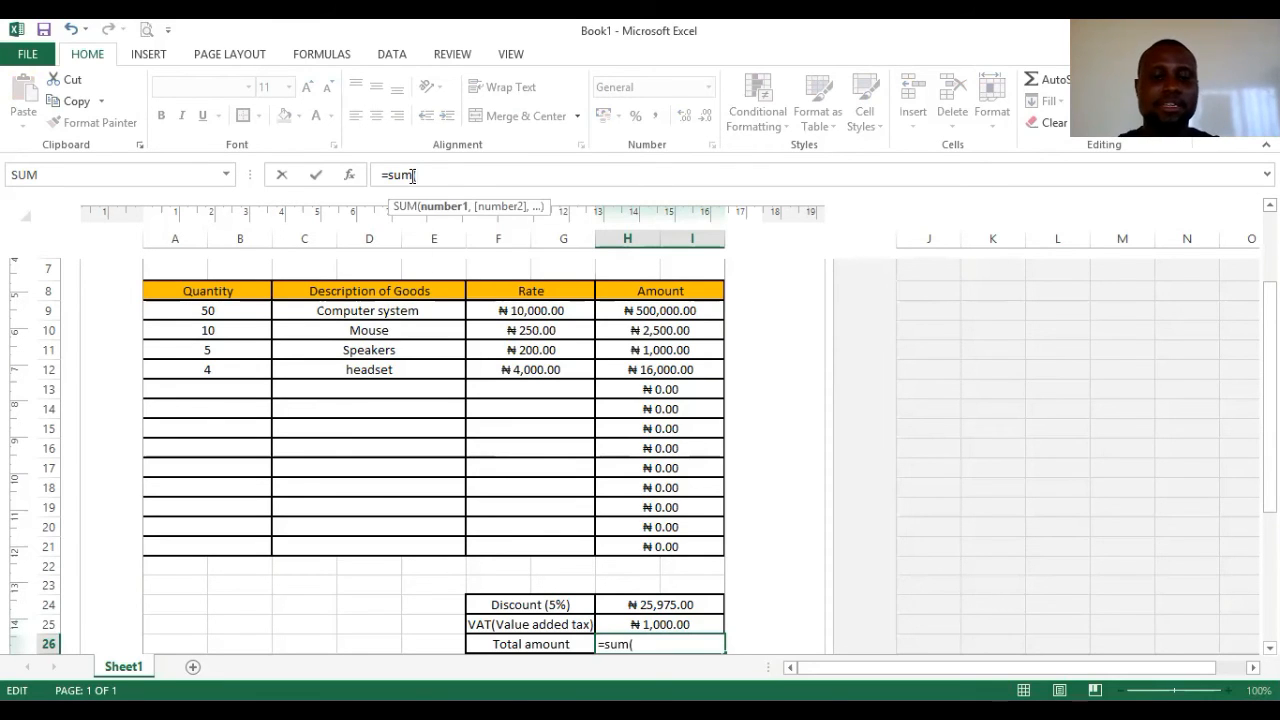
text(h9)
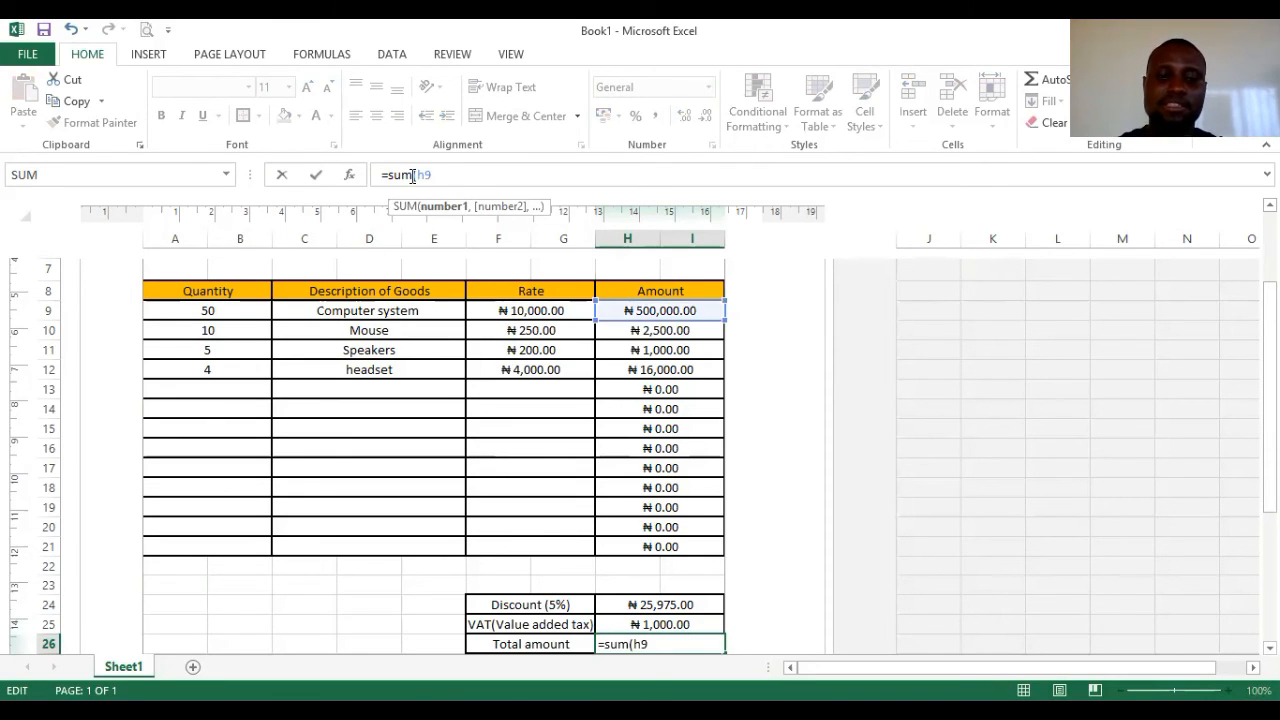
text(:h21)
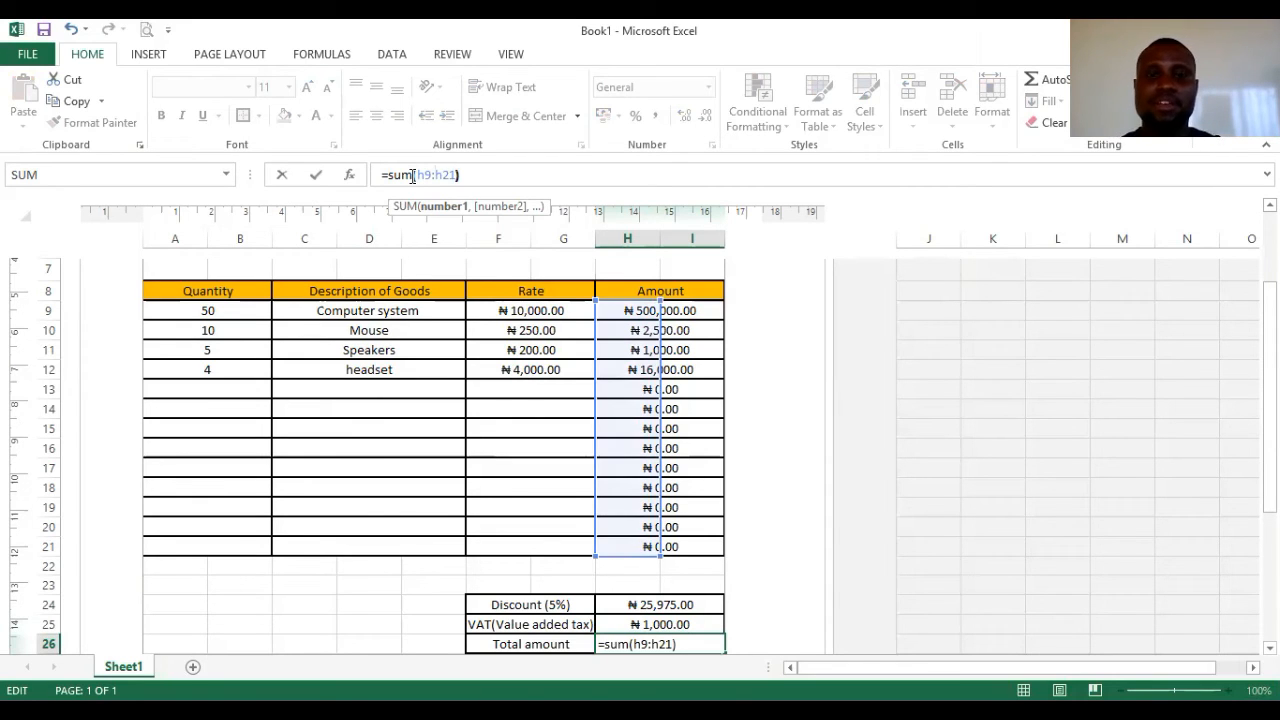
text()-)
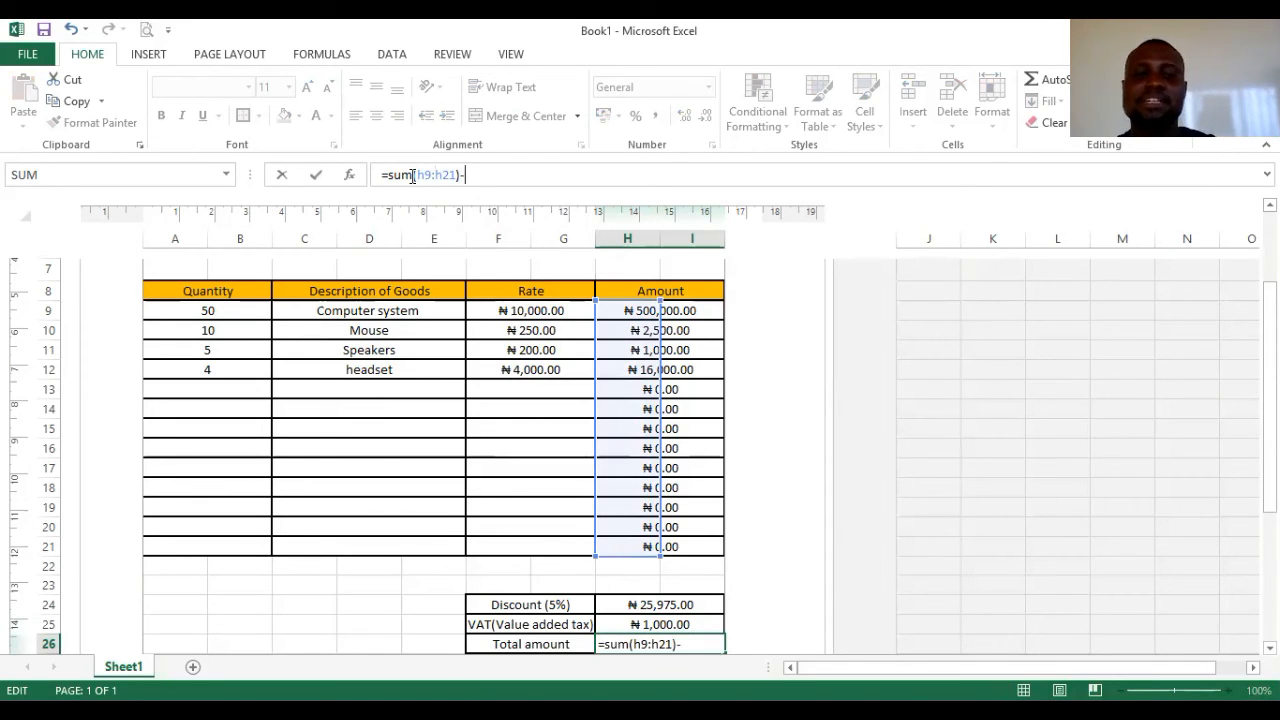
click(651, 603)
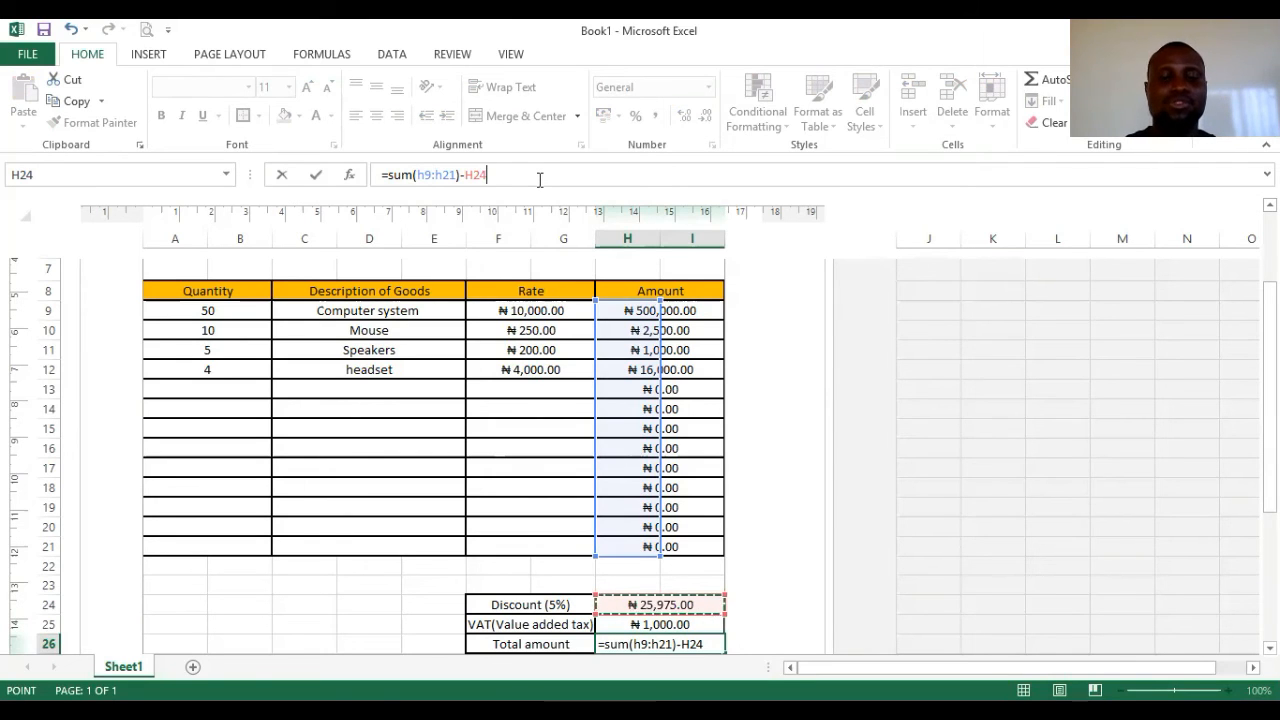
text(+)
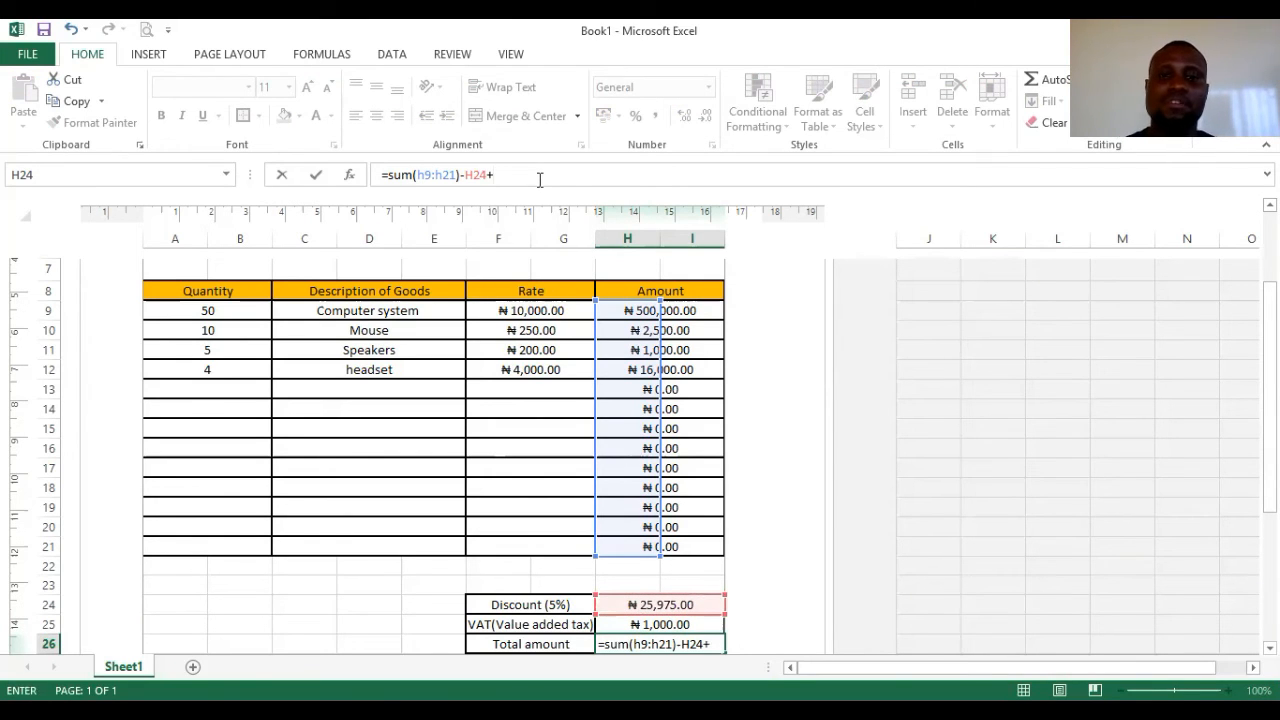
click(681, 625)
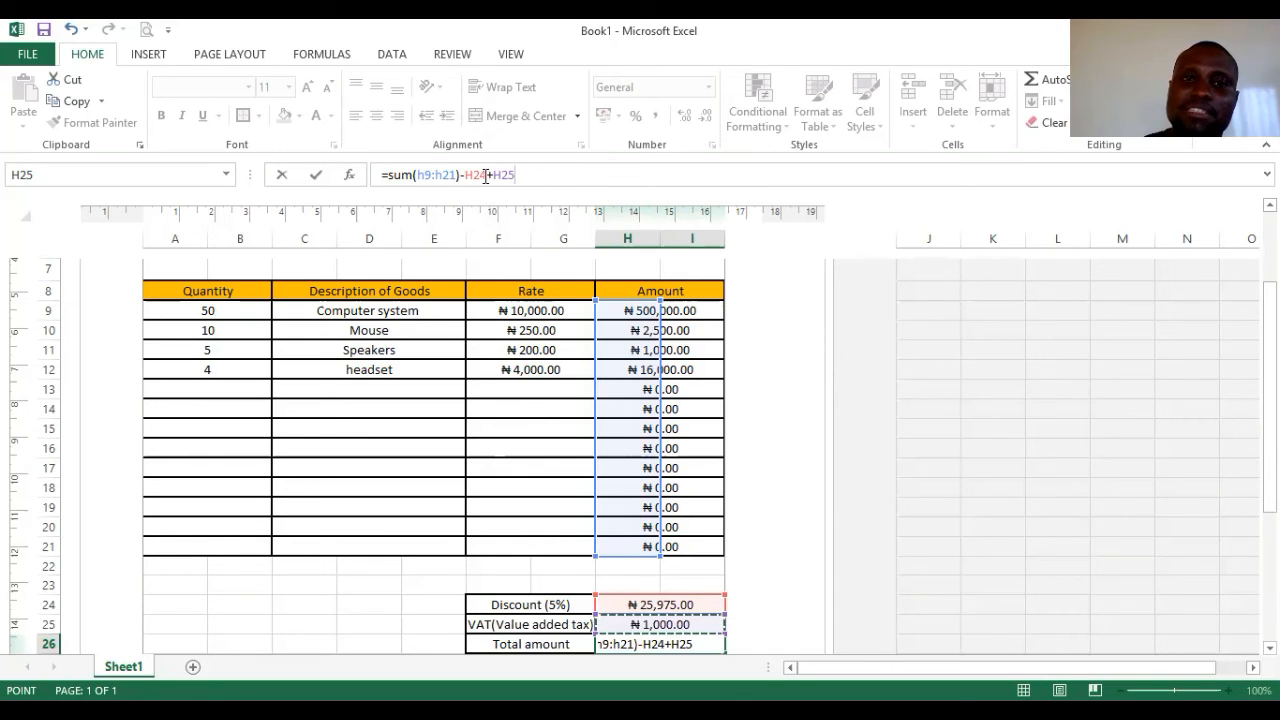
key(Return)
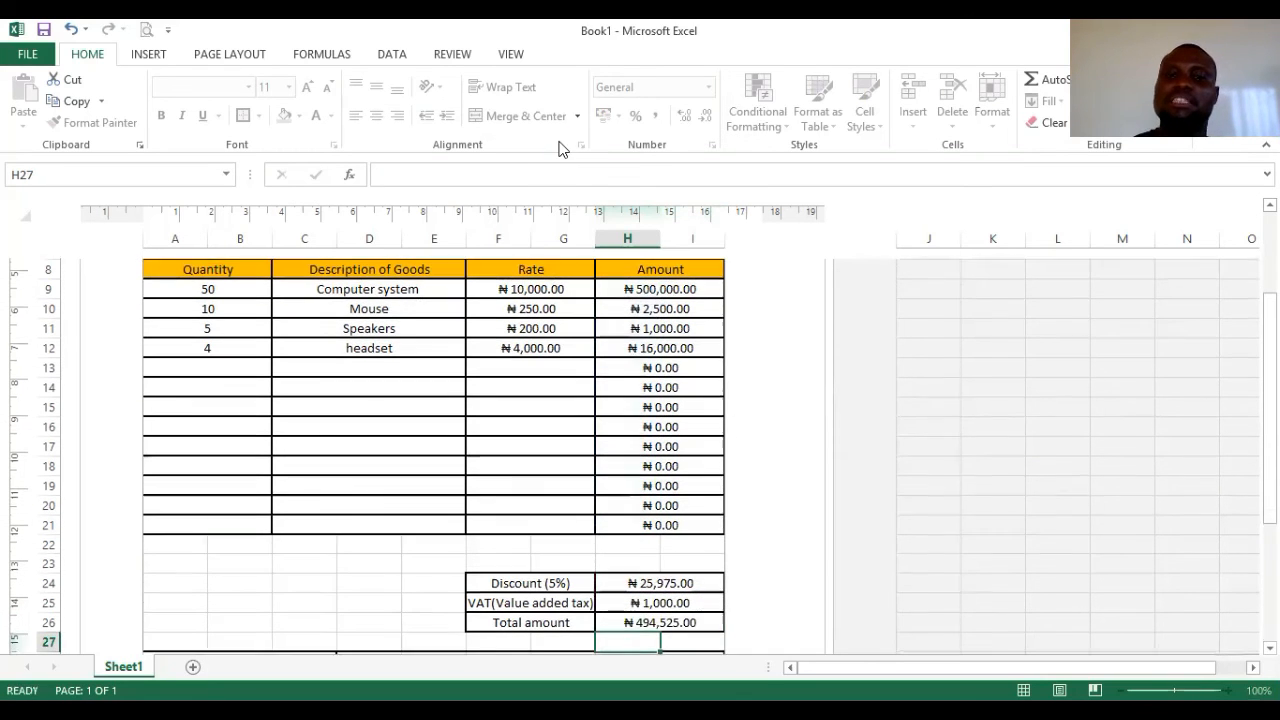
click(690, 621)
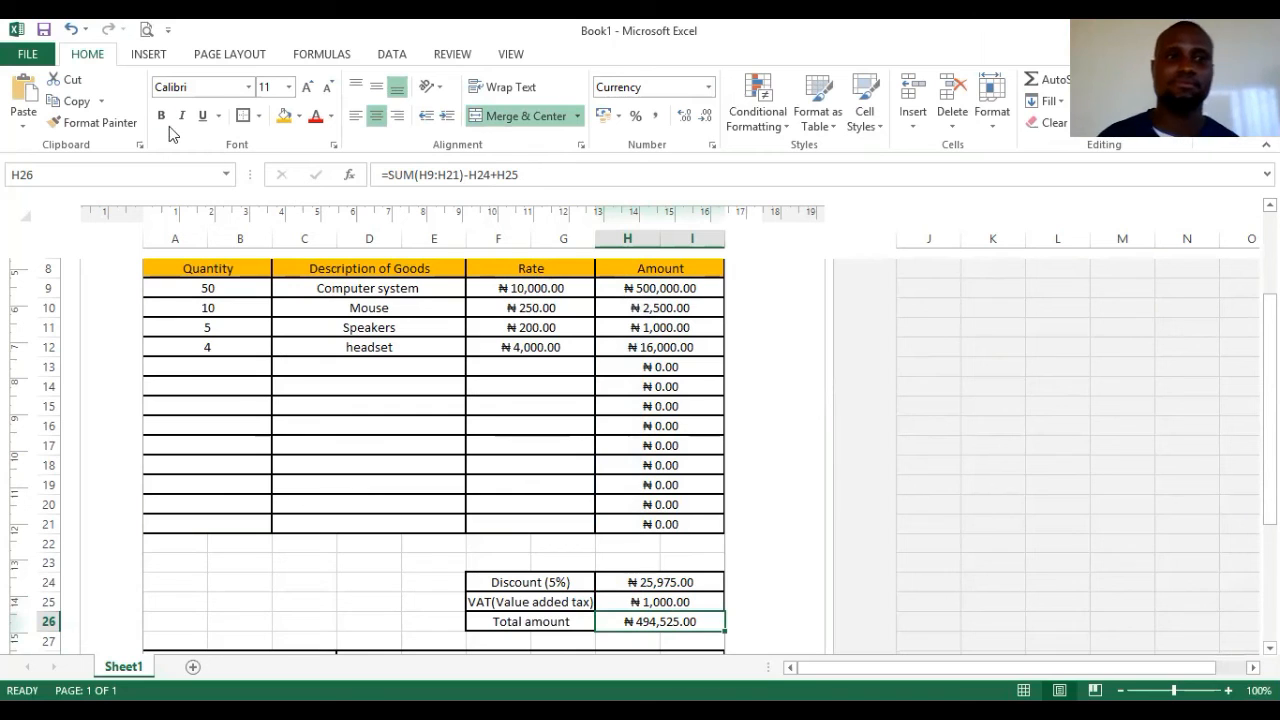
- Preview the printed invoice, then return to the worksheet
click(146, 29)
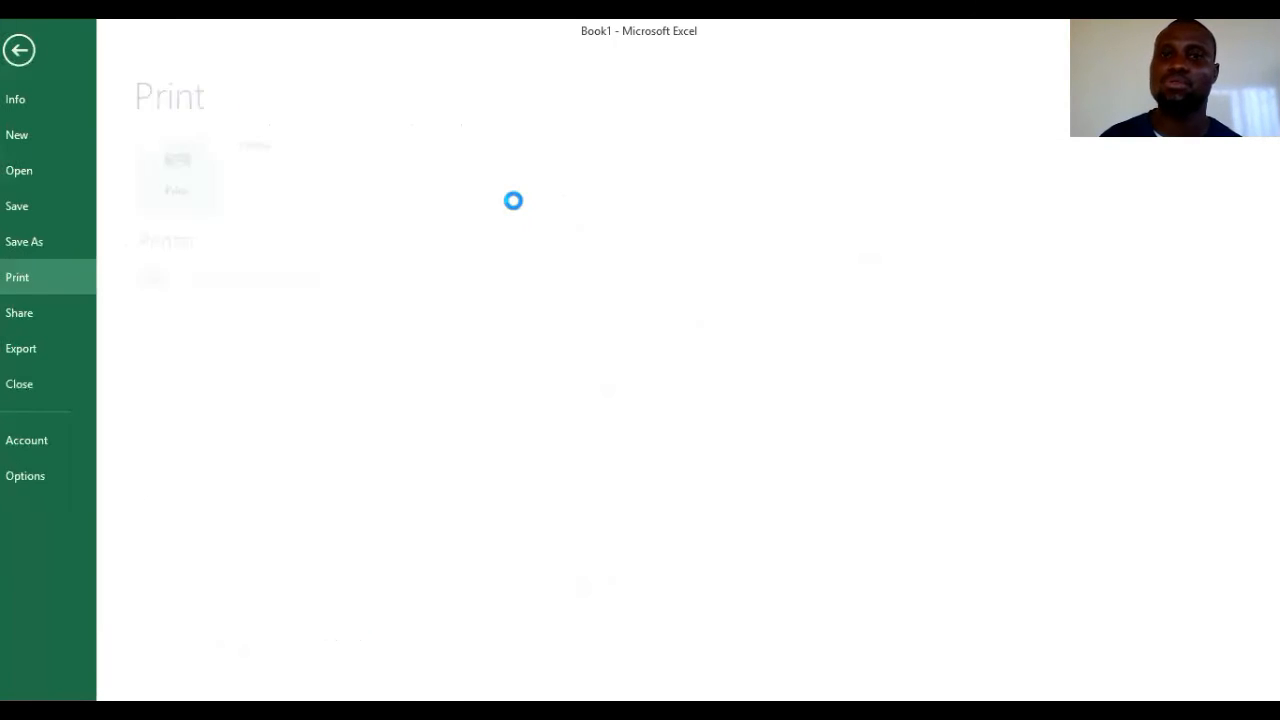
scroll(909, 486, down, 10)
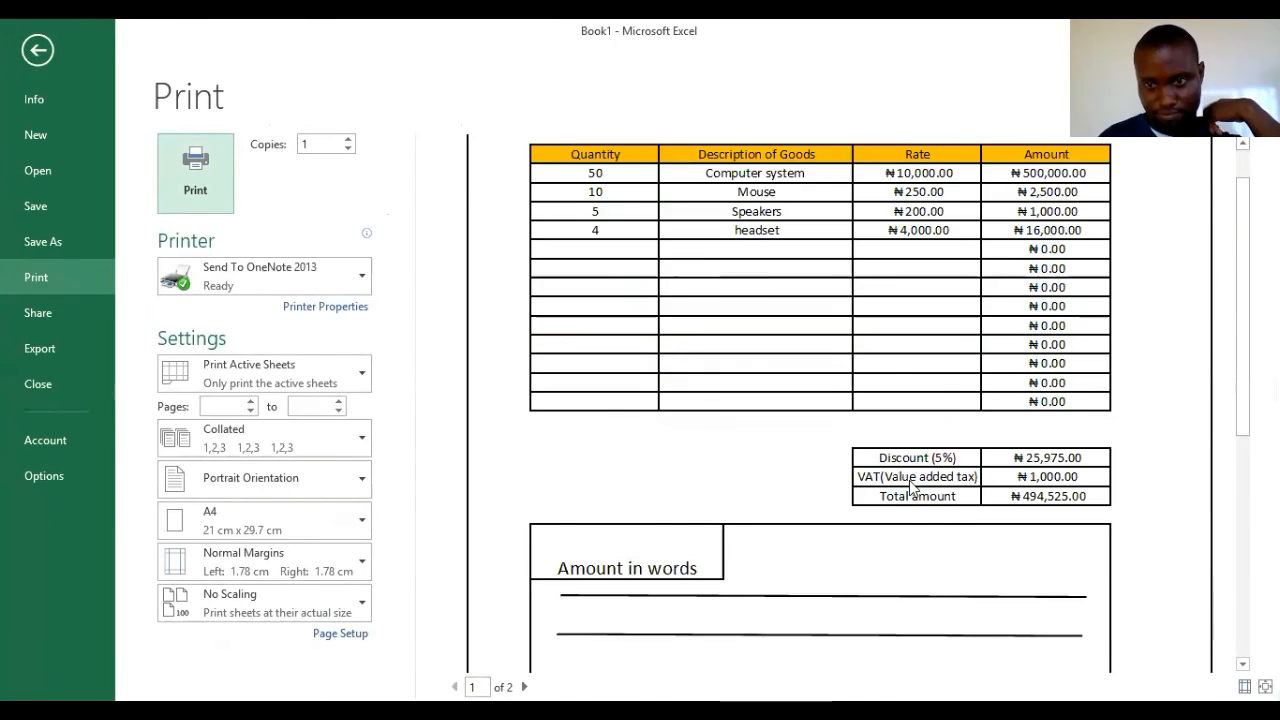
scroll(909, 480, up, 1)
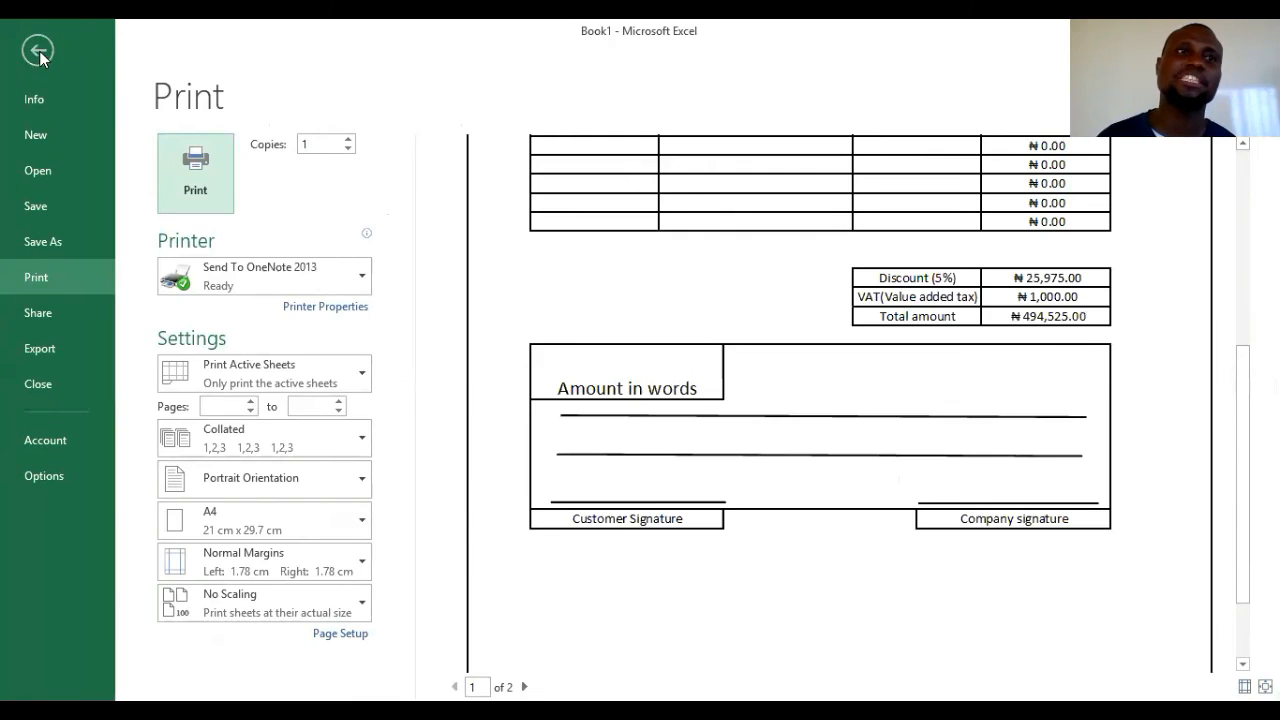
click(37, 50)
scroll(608, 462, up, 3)
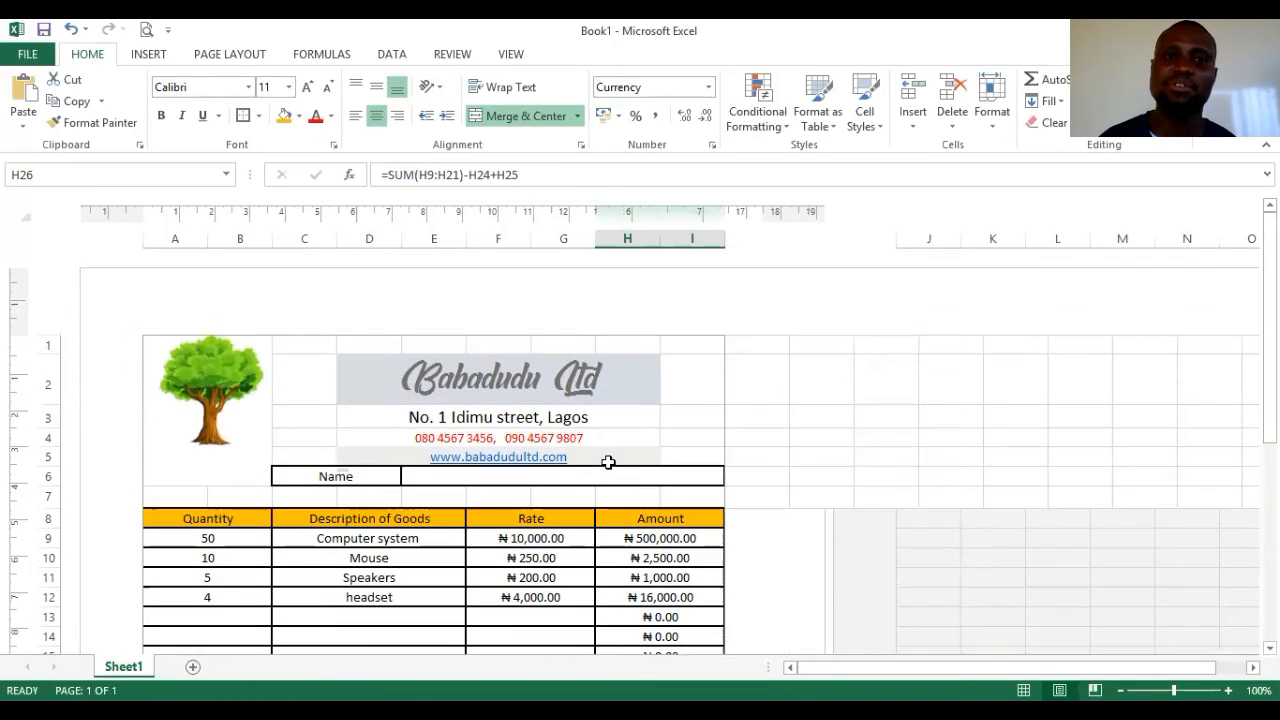
scroll(612, 460, down, 5)
scroll(611, 458, down, 3)
scroll(620, 451, up, 2)
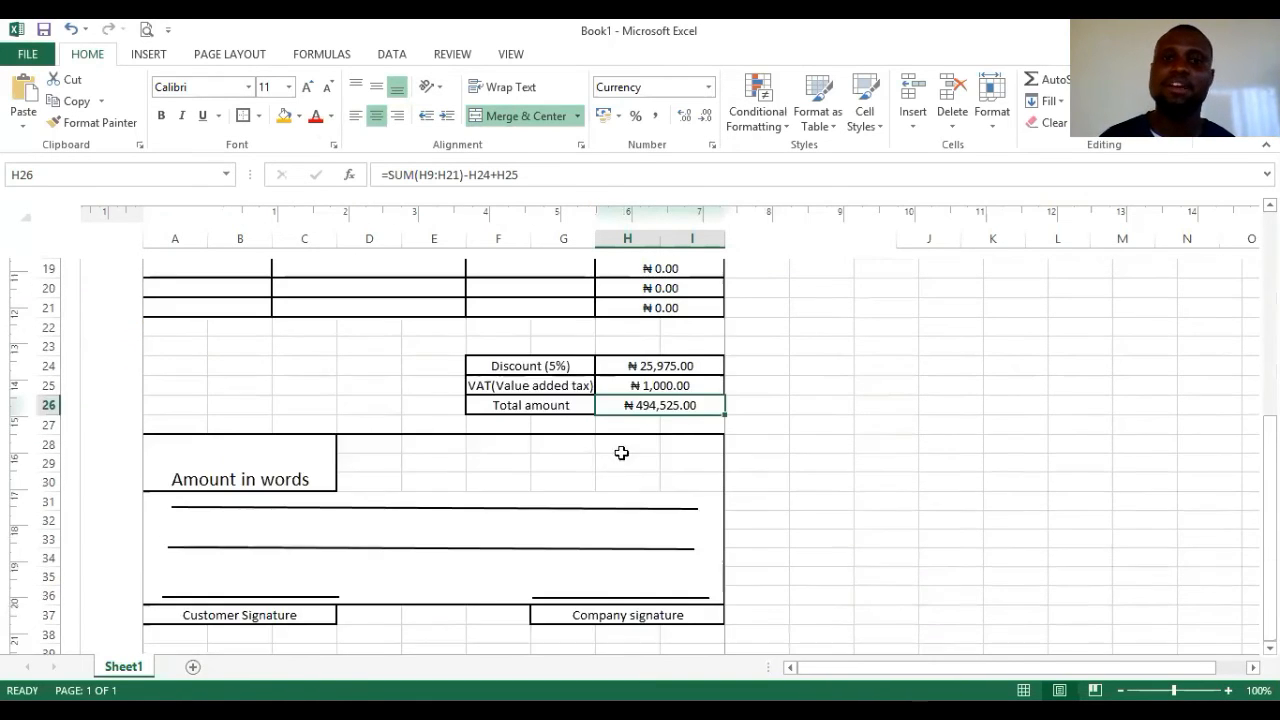
click(683, 444)
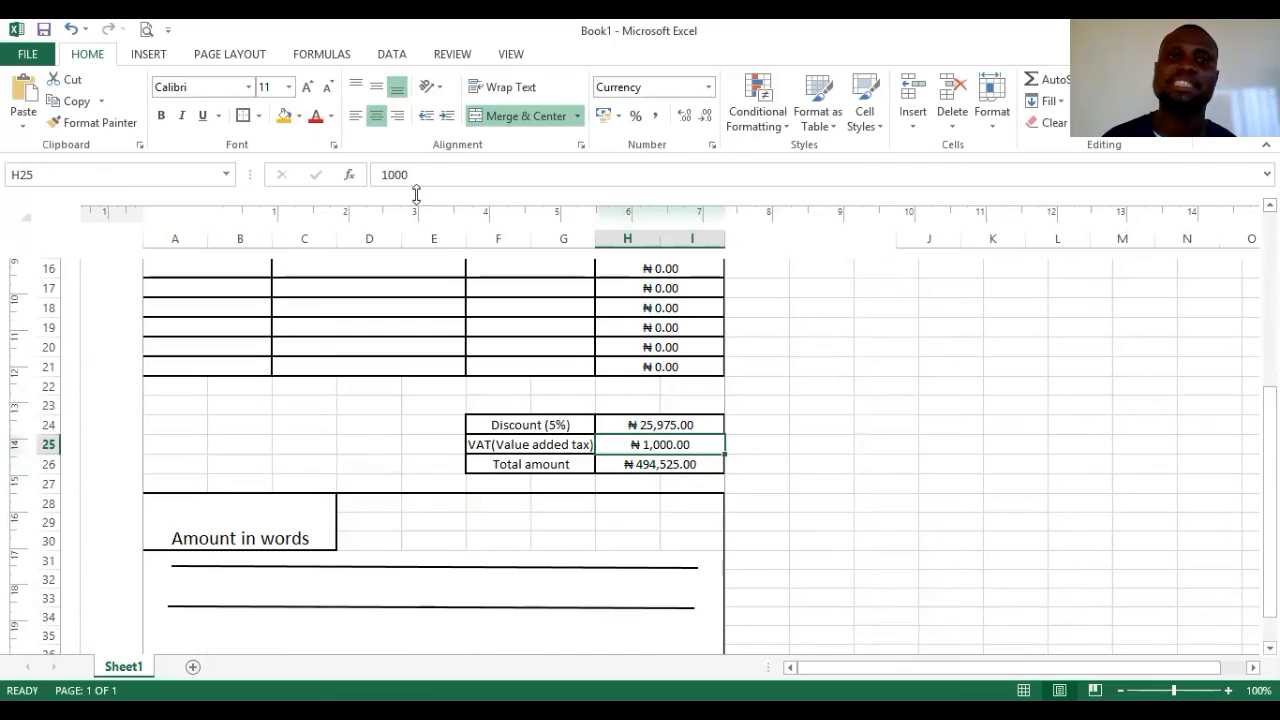
drag(416, 175, 333, 175)
text(3%)
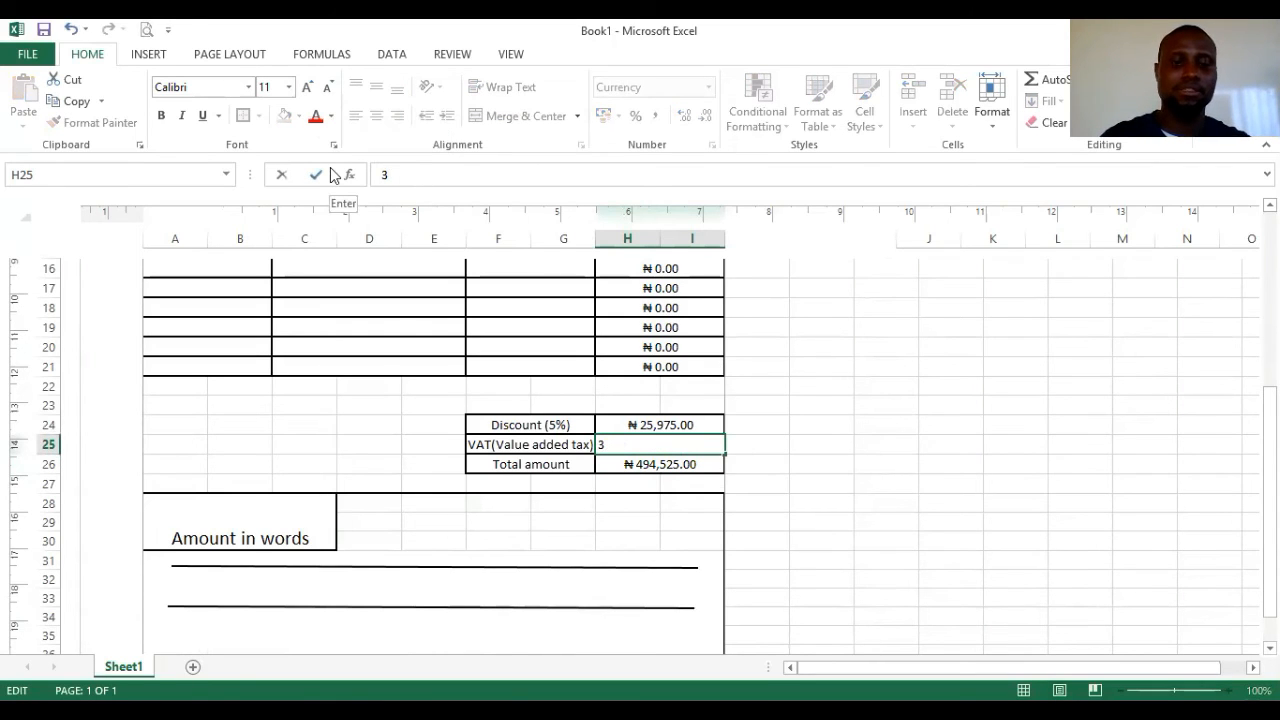
click(333, 175)
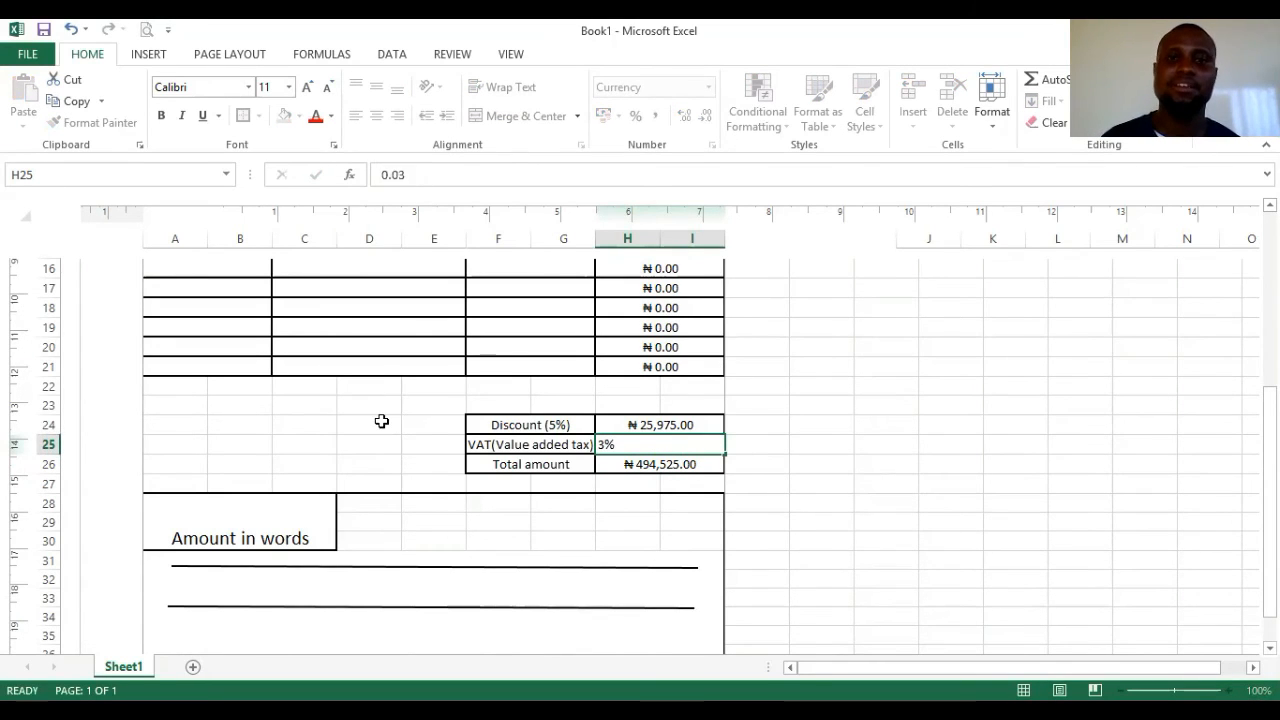
click(380, 420)
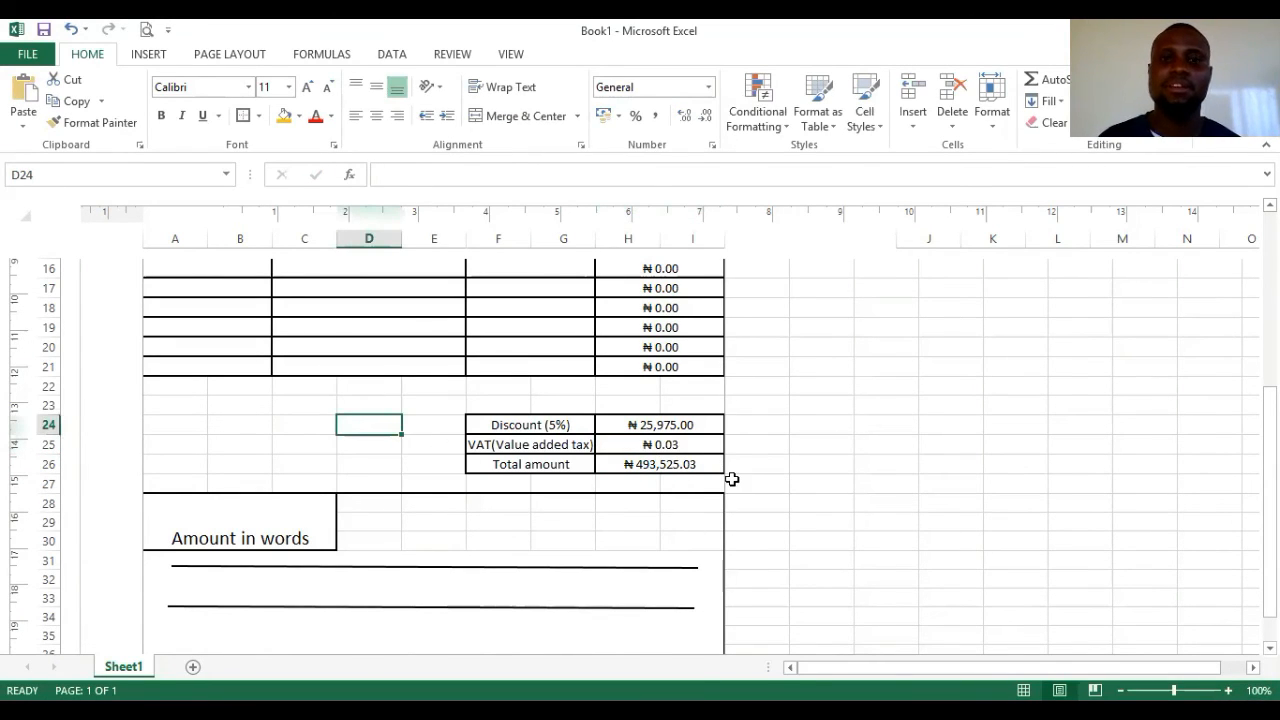
click(663, 443)
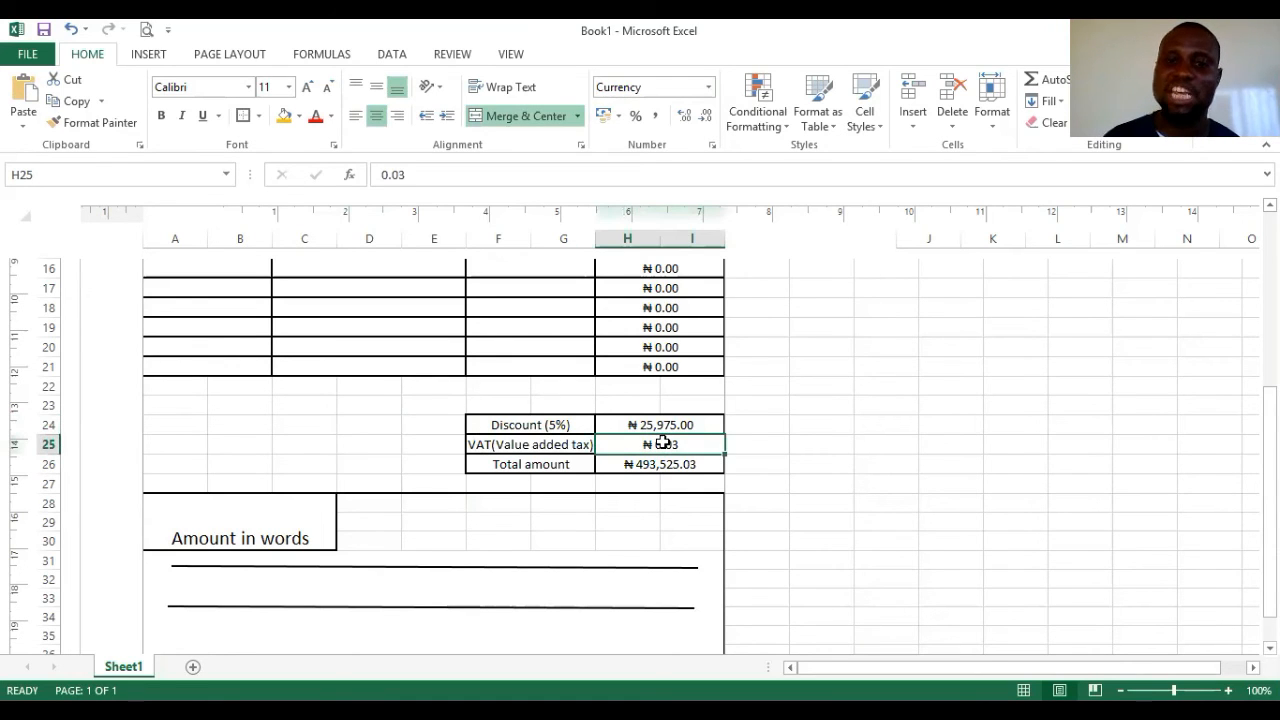
right_click(663, 443)
click(740, 362)
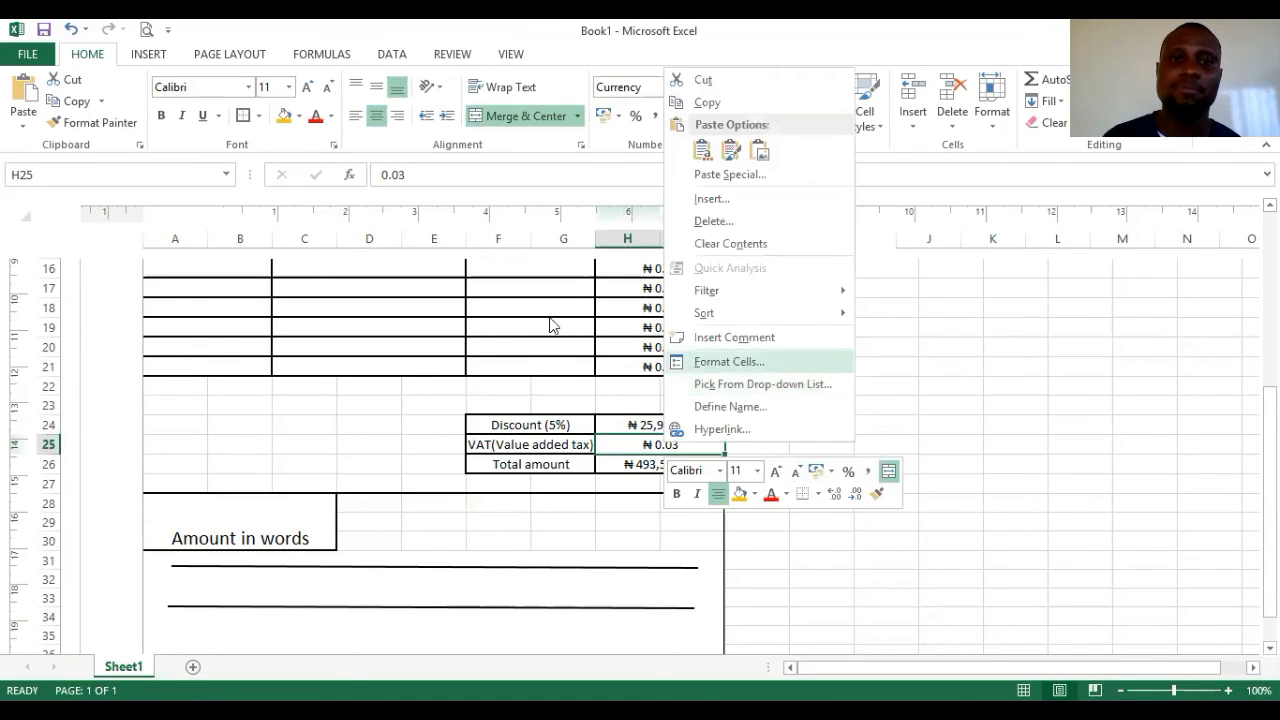
click(546, 295)
click(760, 267)
click(760, 267)
click(865, 550)
click(373, 487)
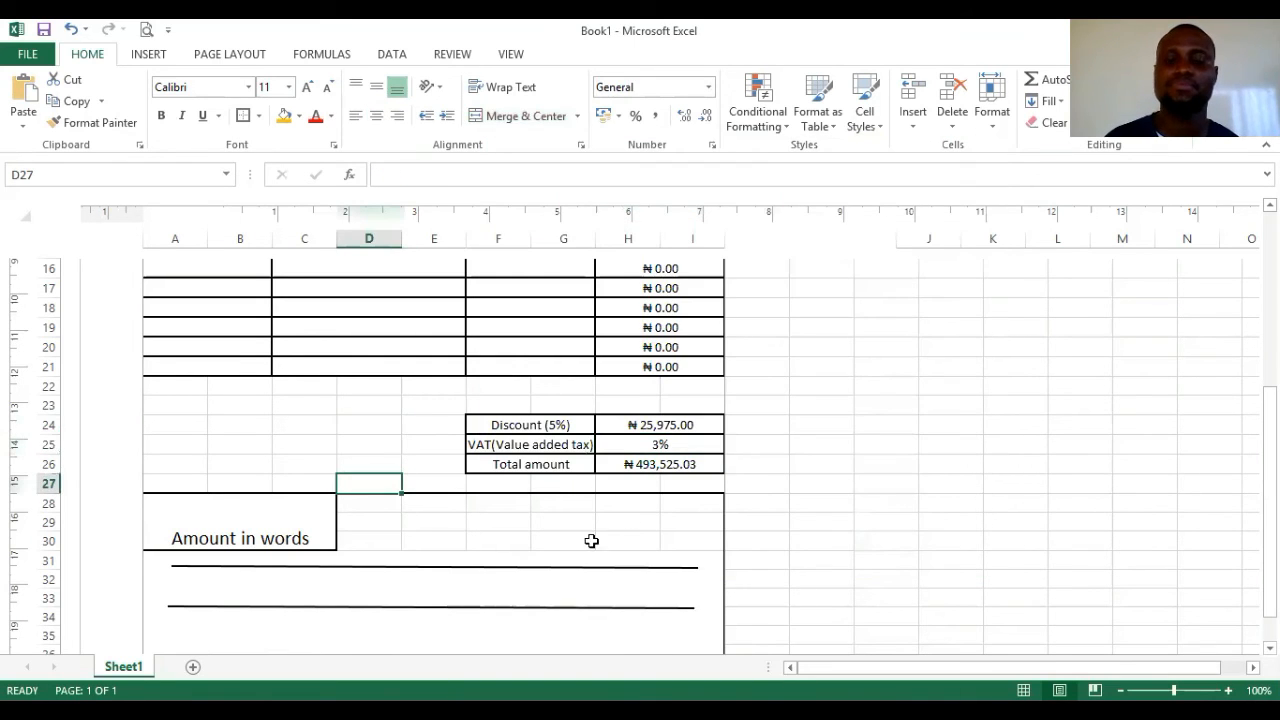
click(692, 444)
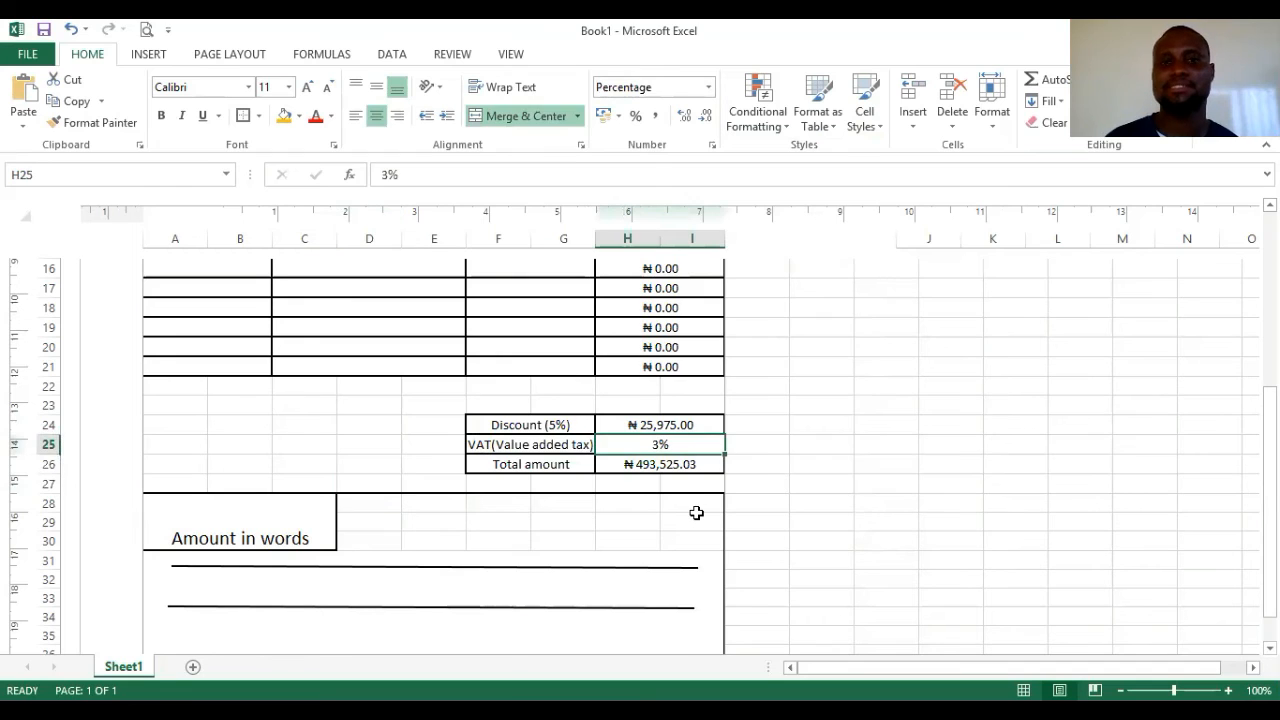
click(328, 443)
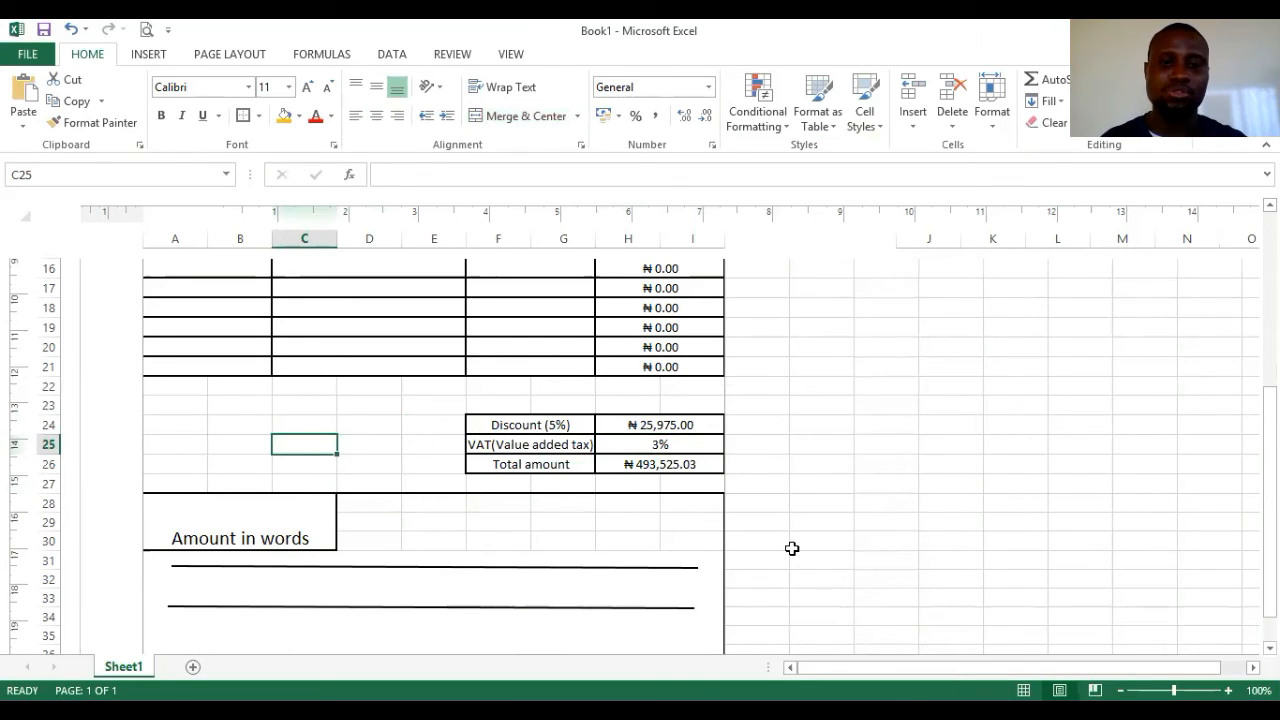
key(ctrl+z)
key(ctrl+z)
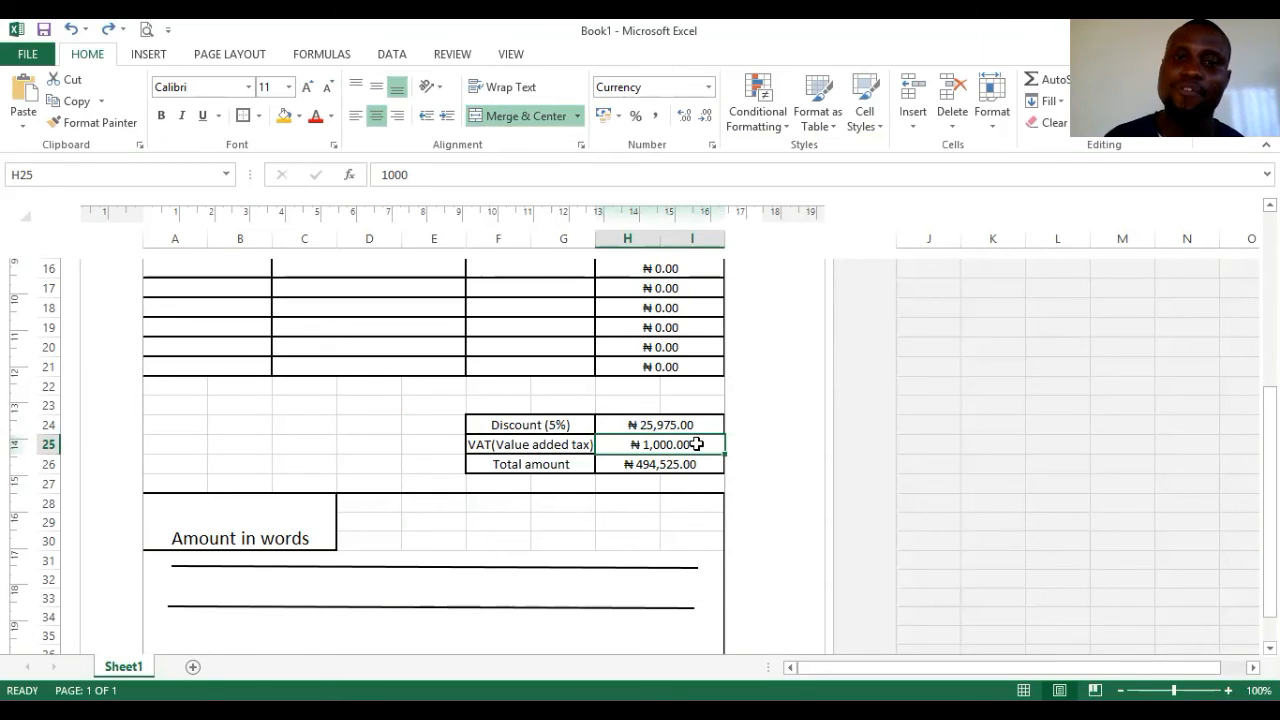
- Enter a new VAT rate entry (3&) in cell H25
double_click(394, 174)
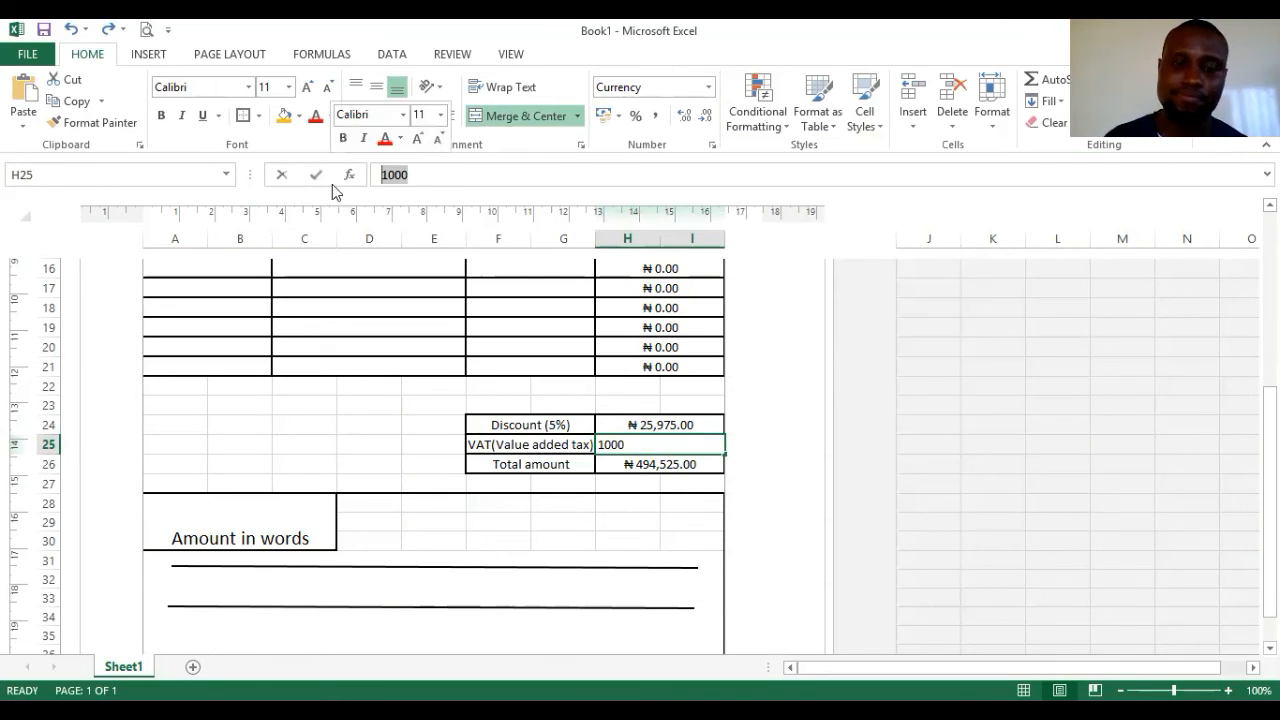
text(3&)
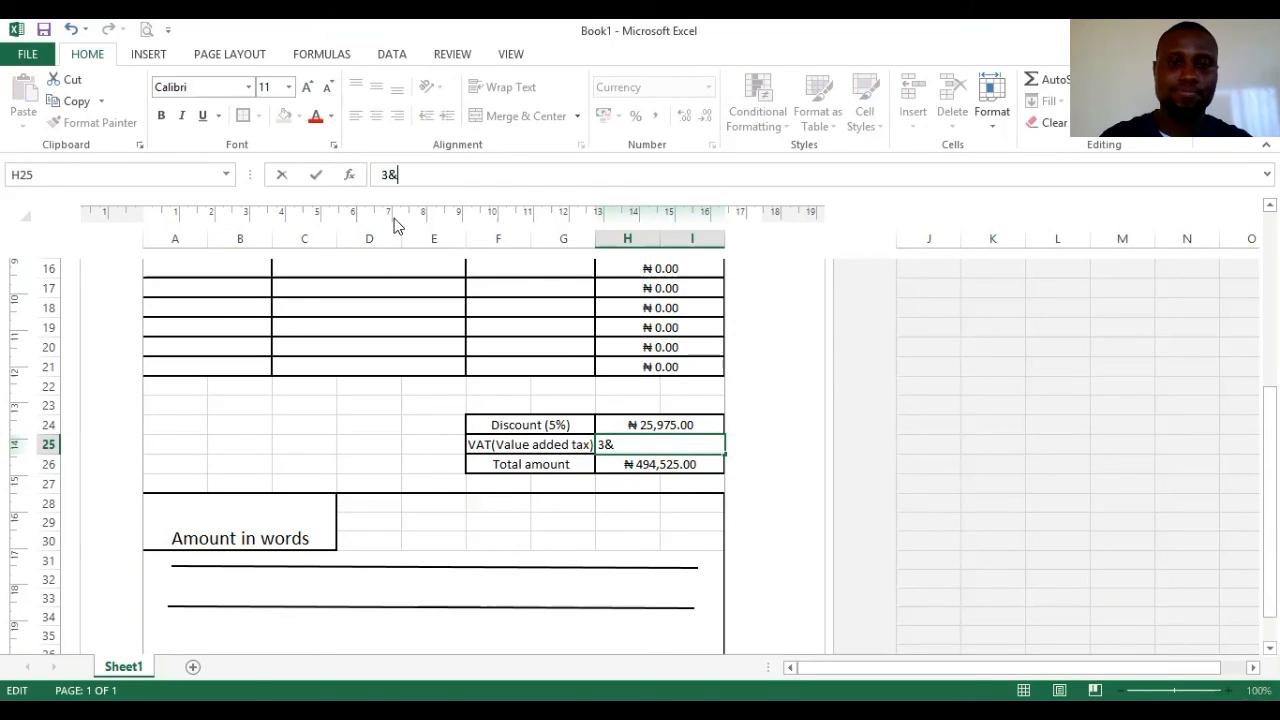
click(531, 516)
click(668, 444)
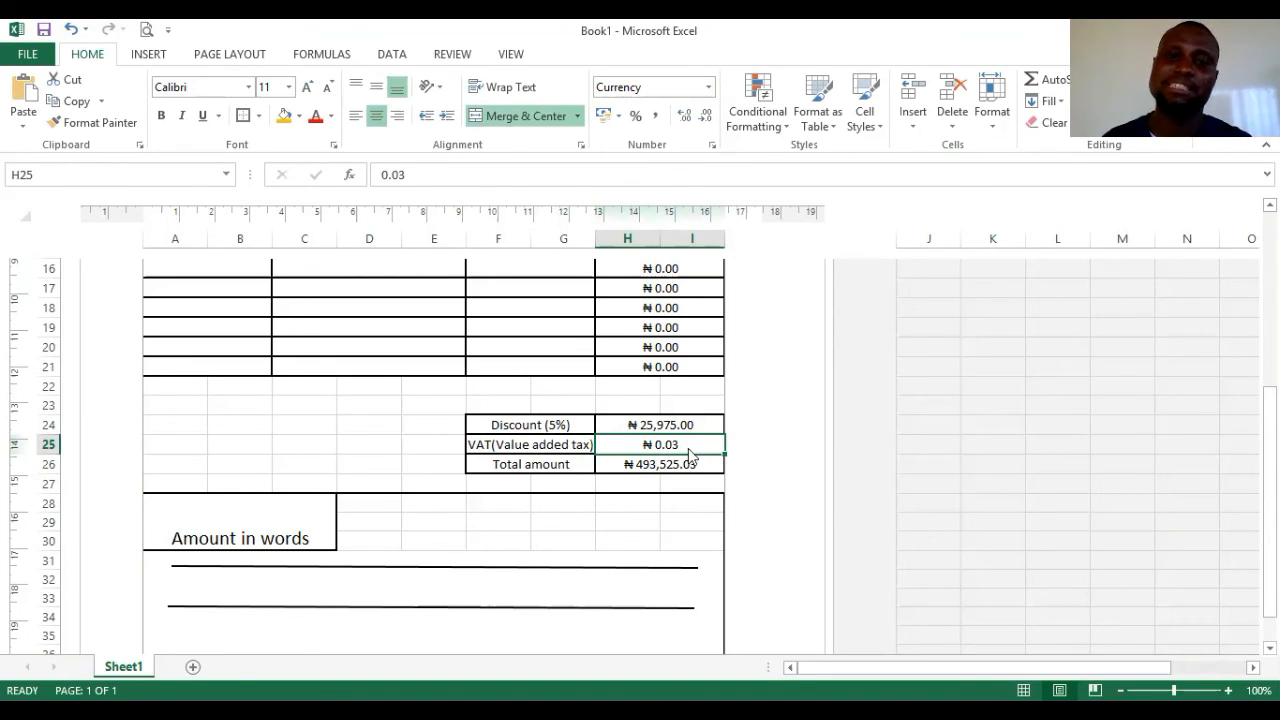
- Format H25 as a percentage with no decimal places
right_click(689, 452)
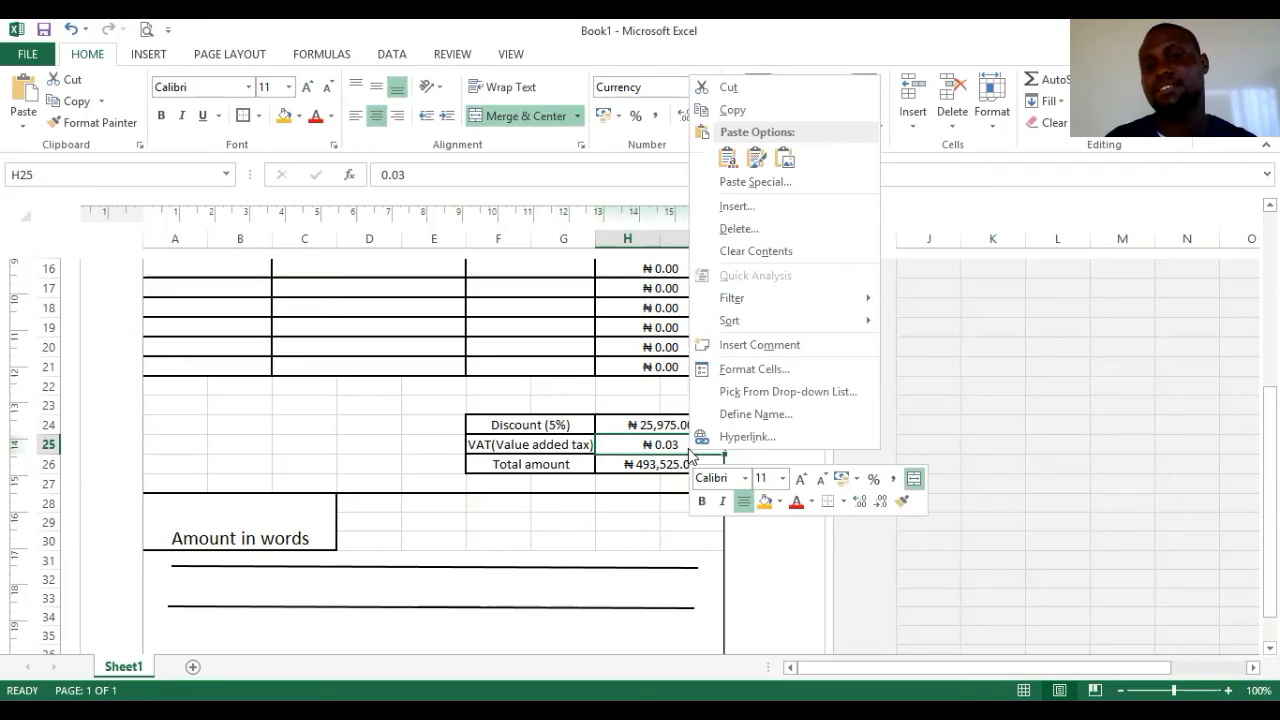
click(726, 379)
click(565, 305)
click(771, 277)
click(771, 278)
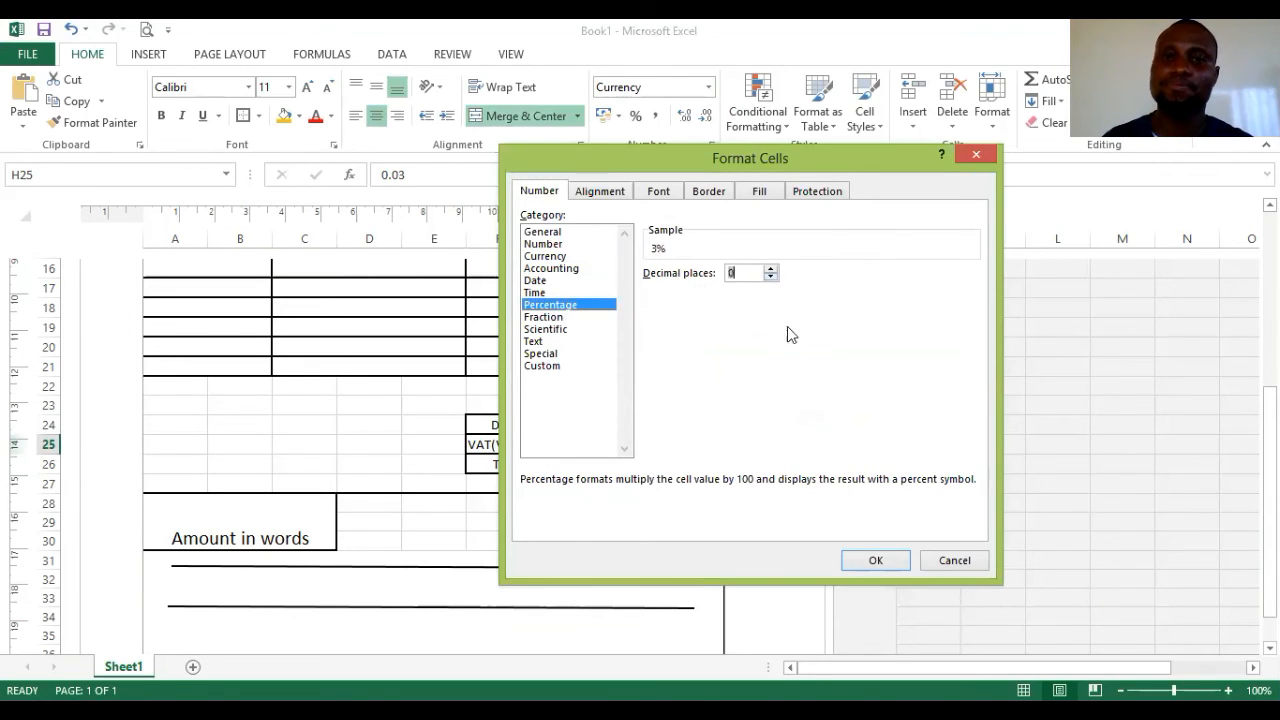
click(899, 562)
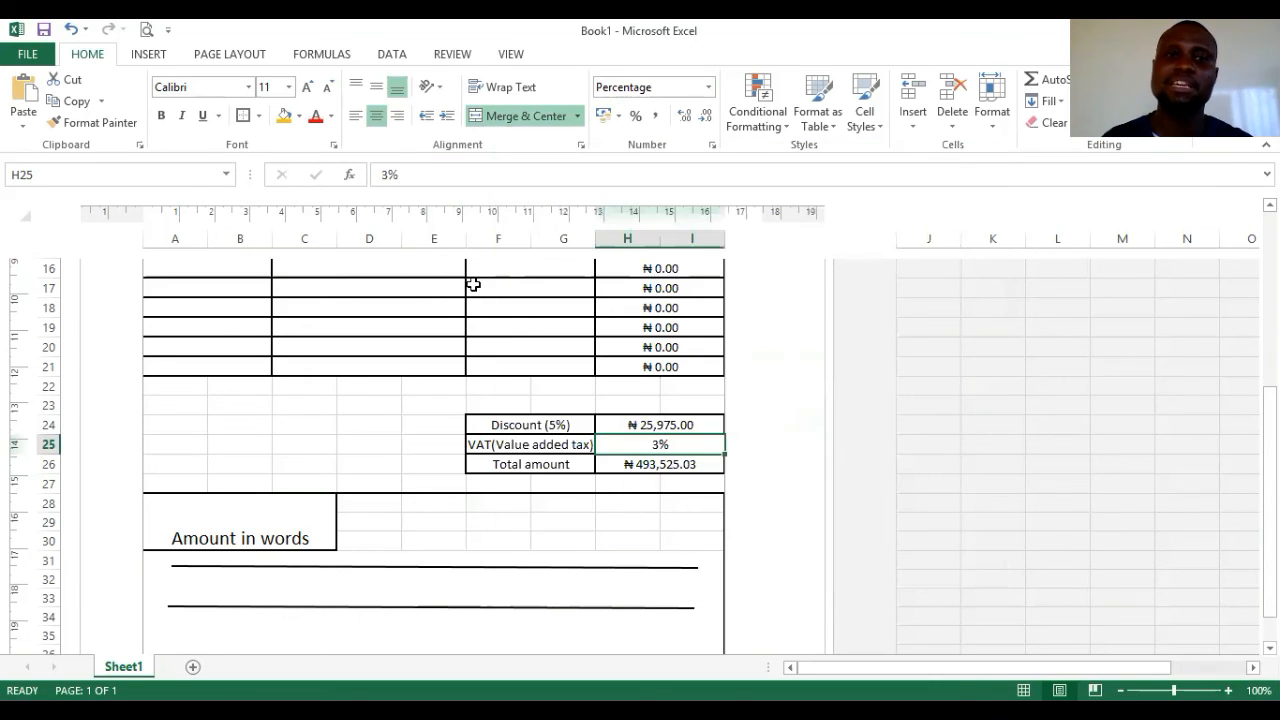
- Make the VAT rate 30%, giving a total of ₦493,525.30, then delete the extra 0
click(390, 176)
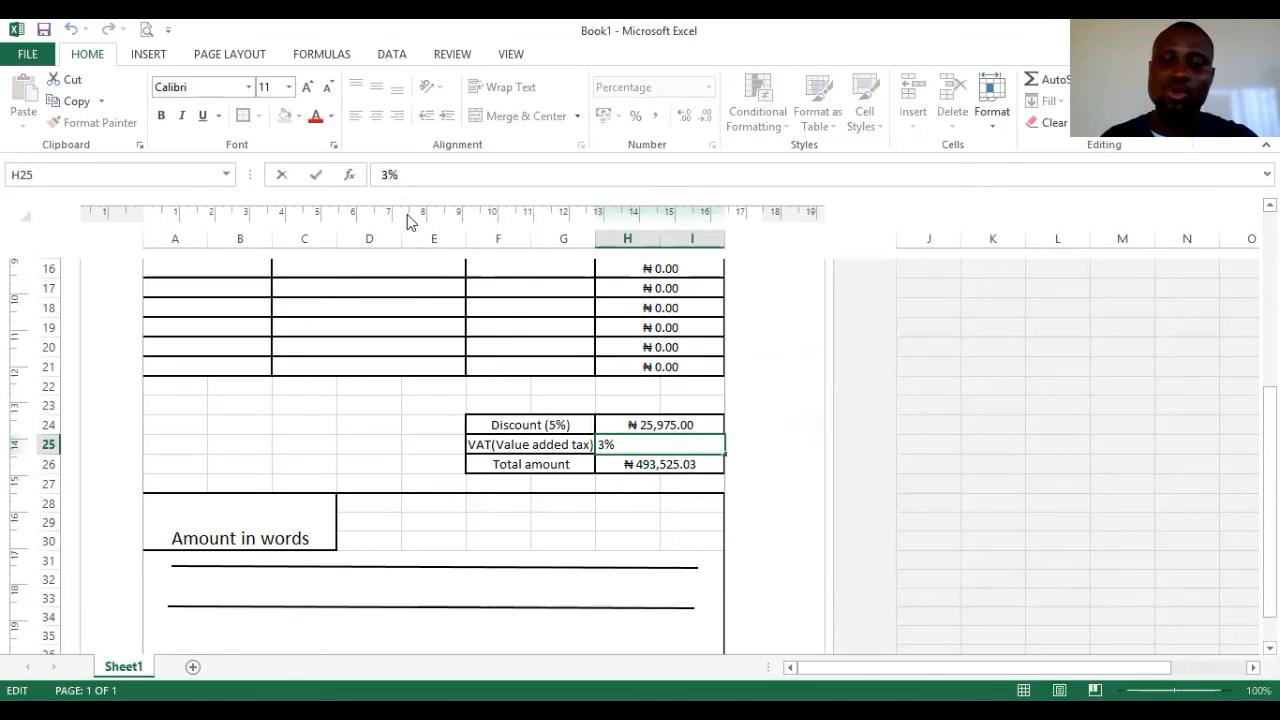
text(0)
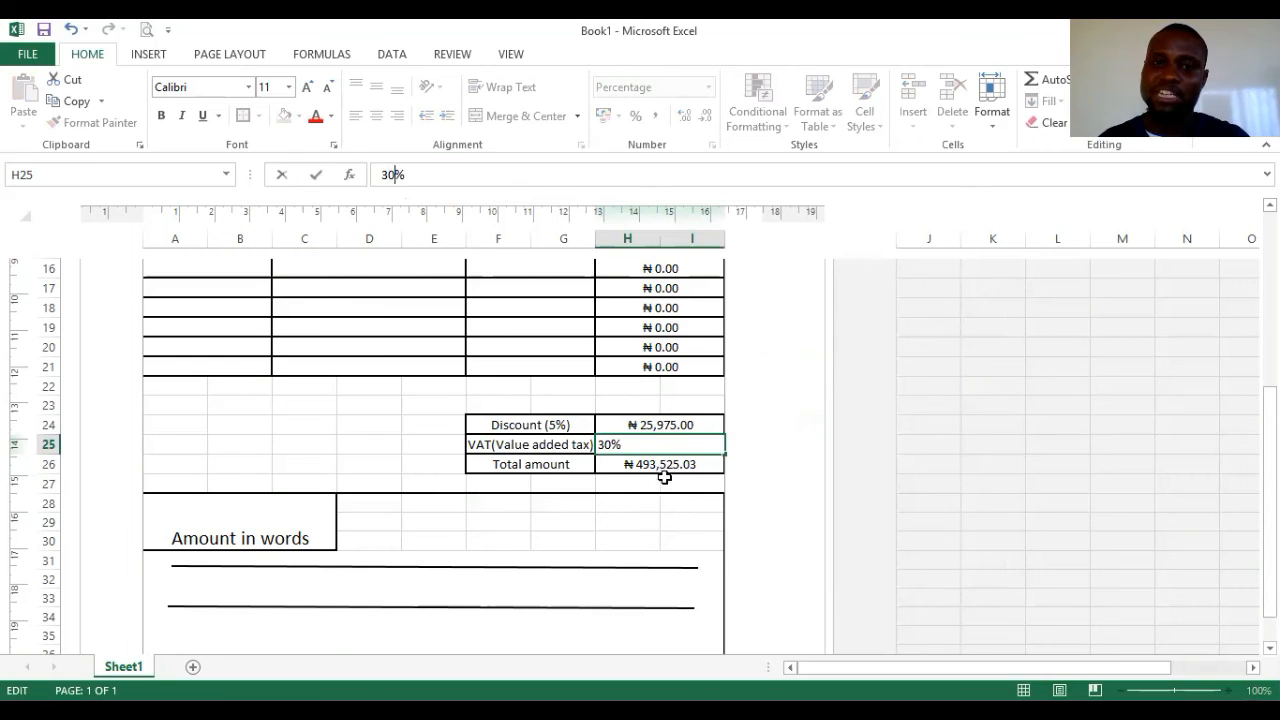
click(387, 453)
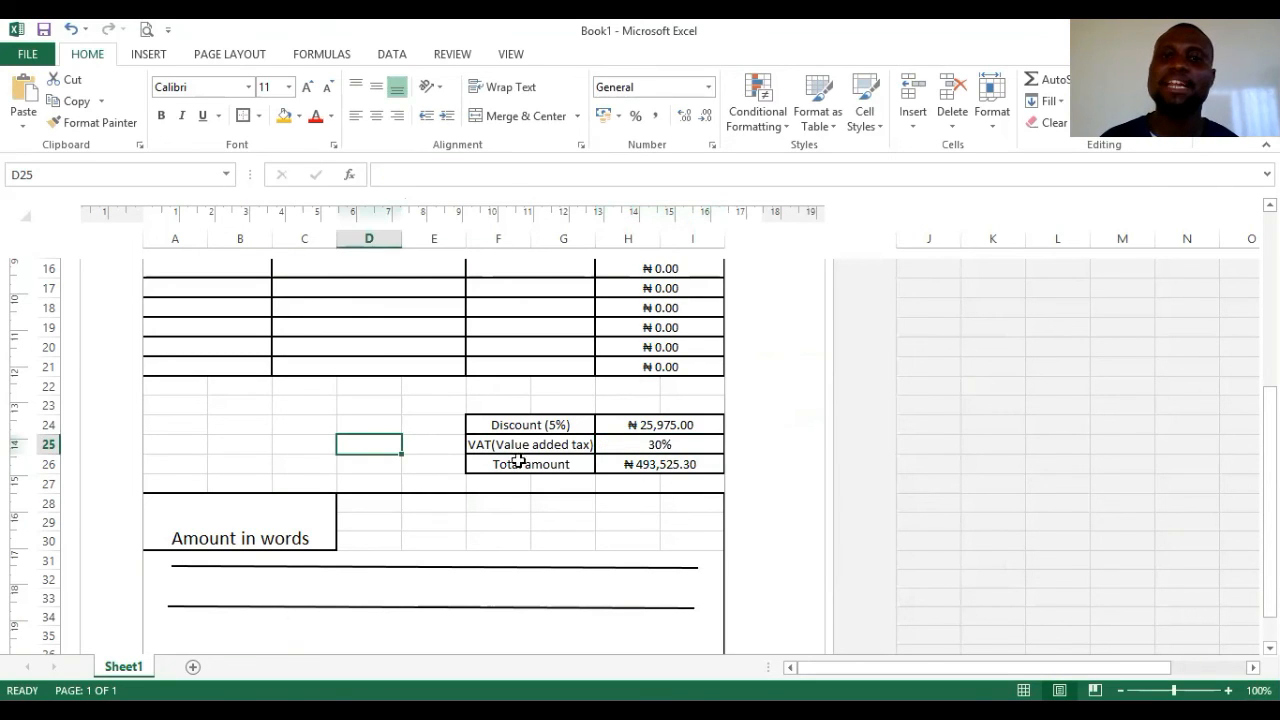
click(655, 446)
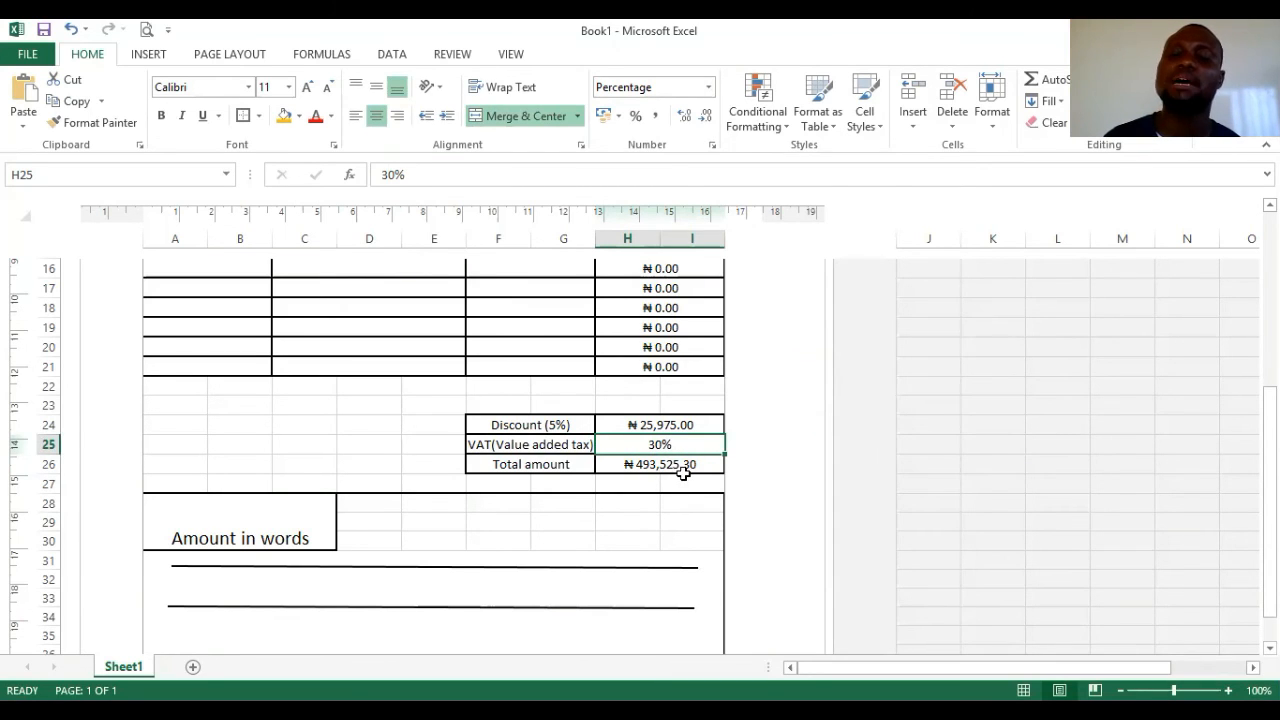
click(395, 177)
key(BackSpace)
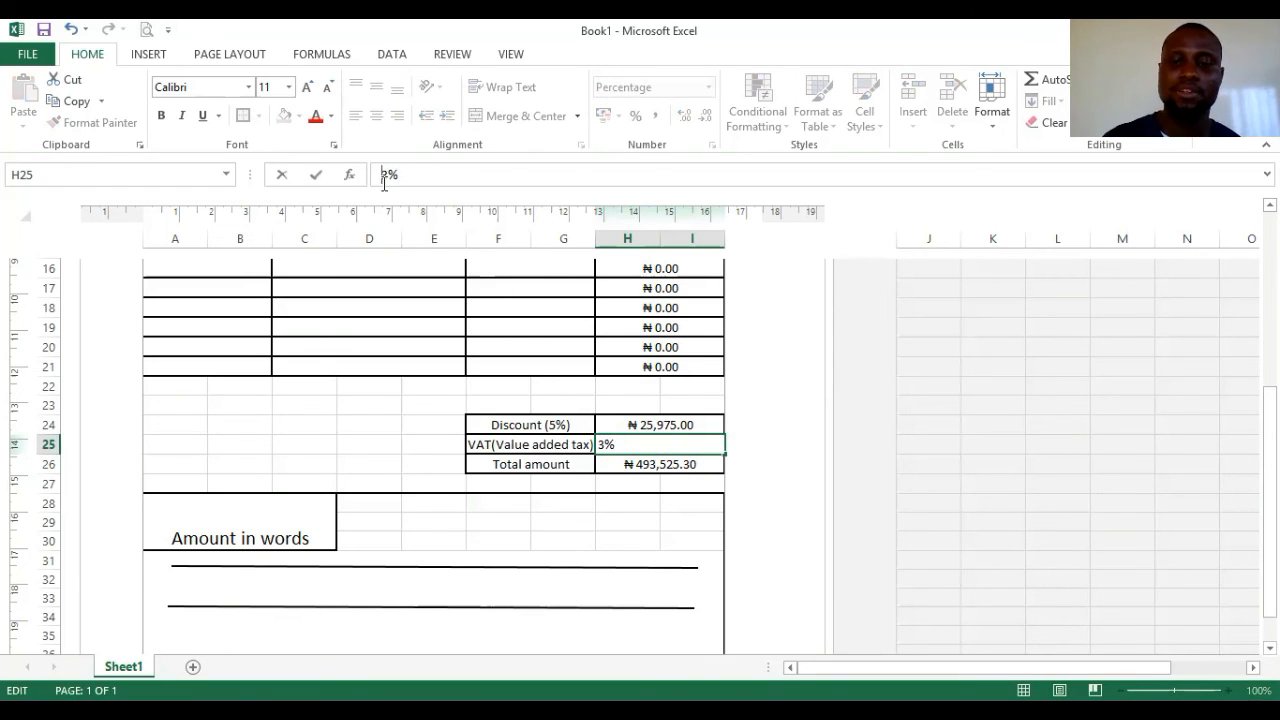
- Make H25 compute =3%*SUM(H9:H21), giving VAT of 15585 and a total of ₦509,110.00
text(=)
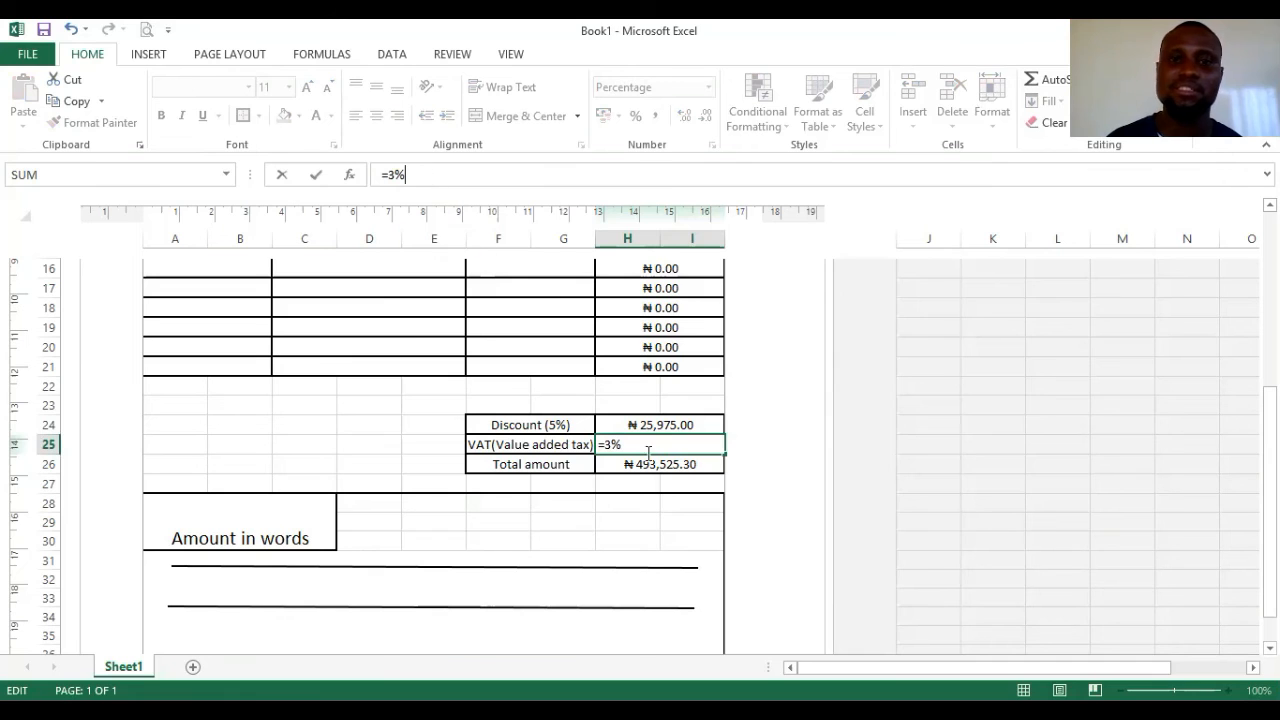
key(Return)
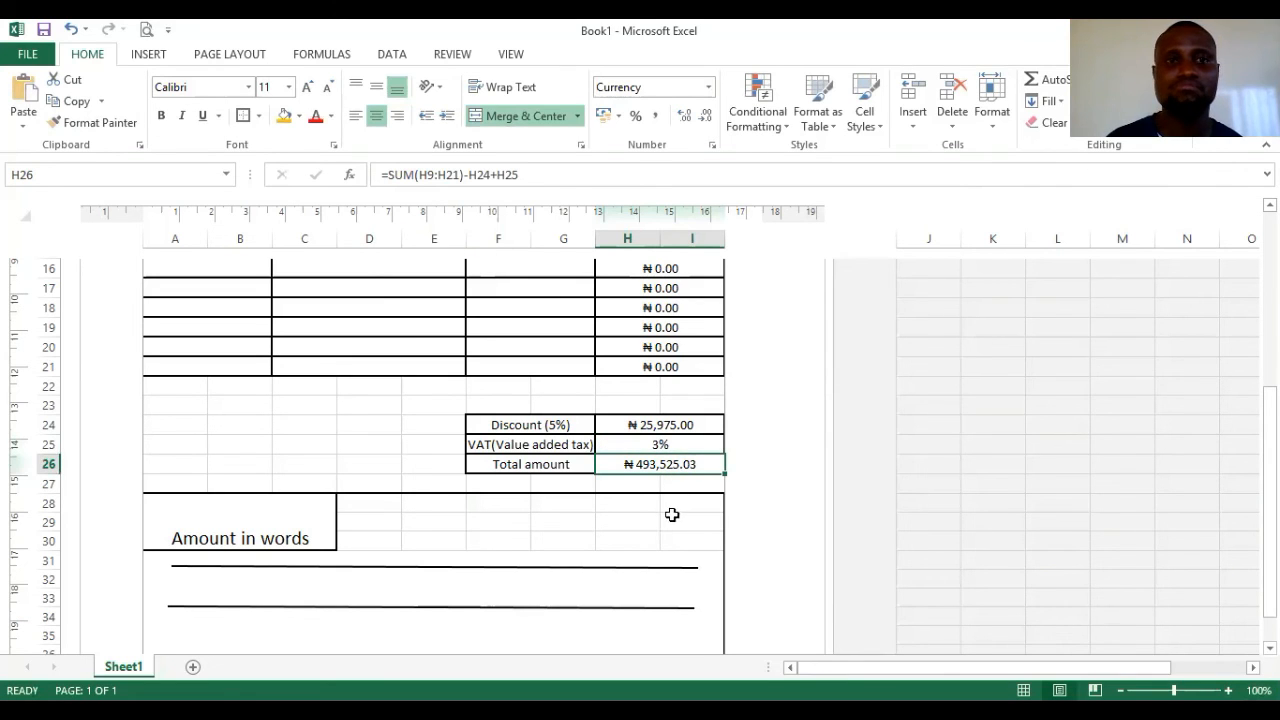
click(652, 444)
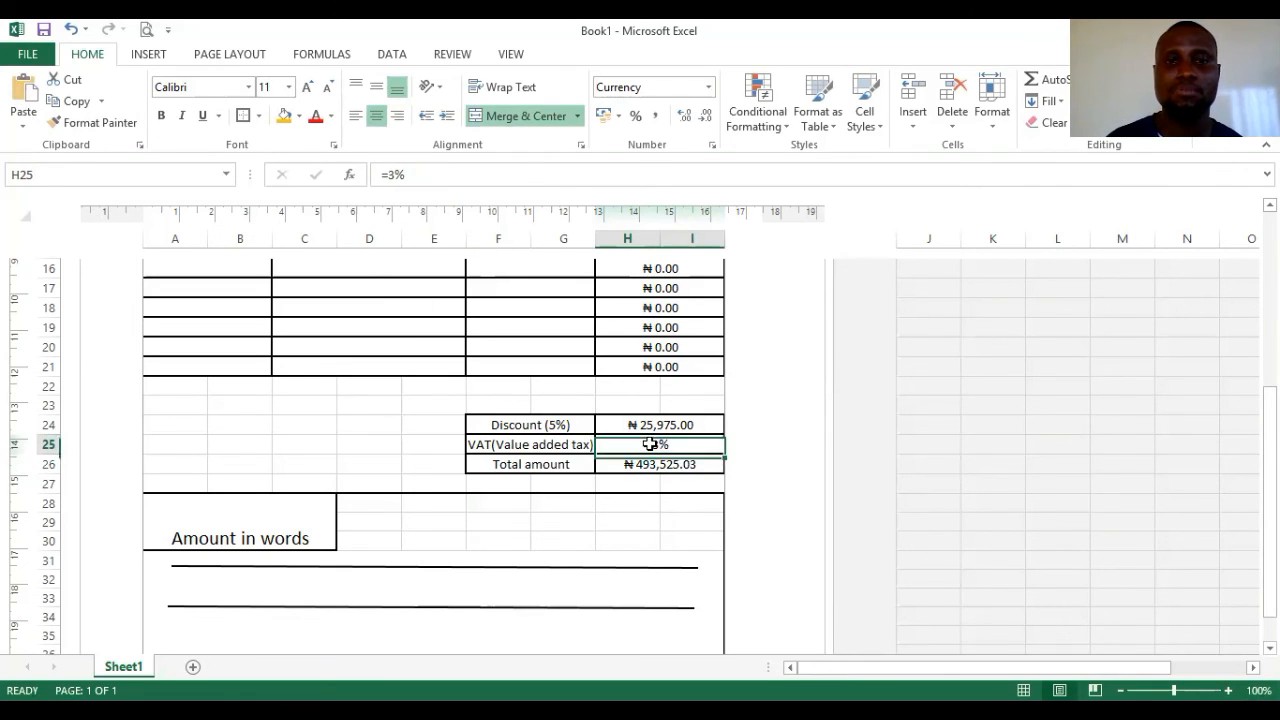
click(420, 180)
text(*)
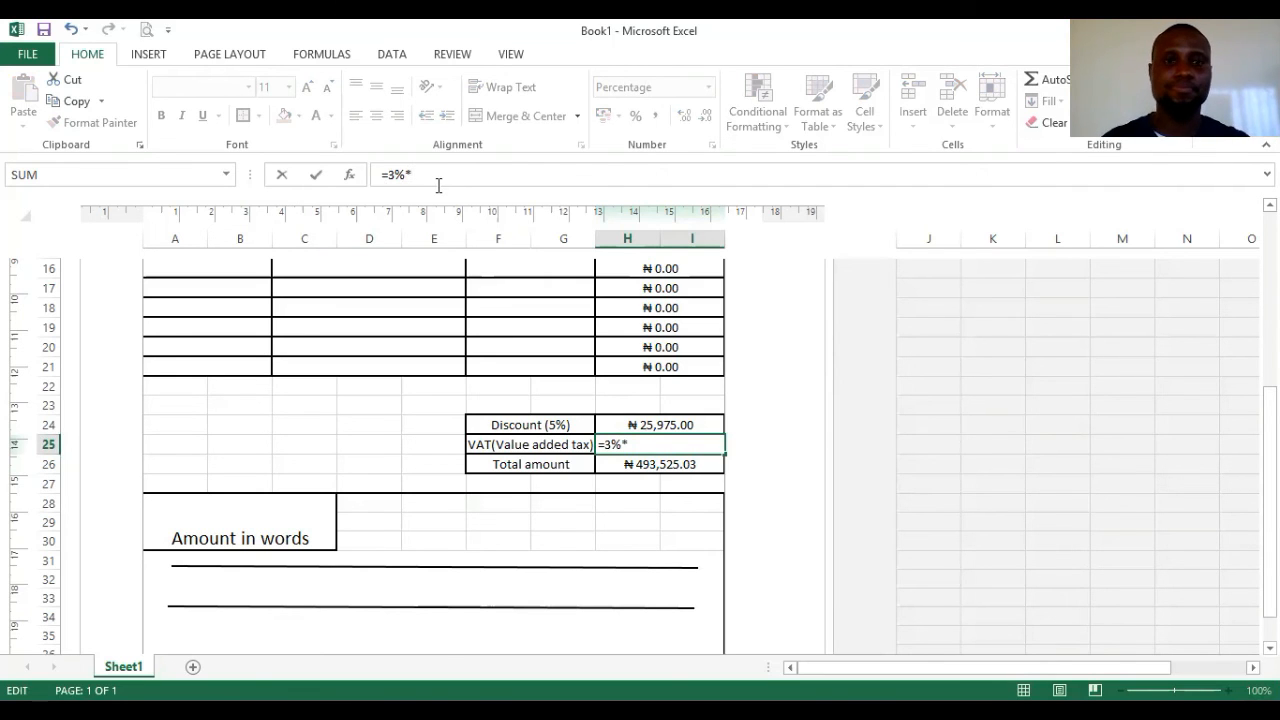
text(sum)
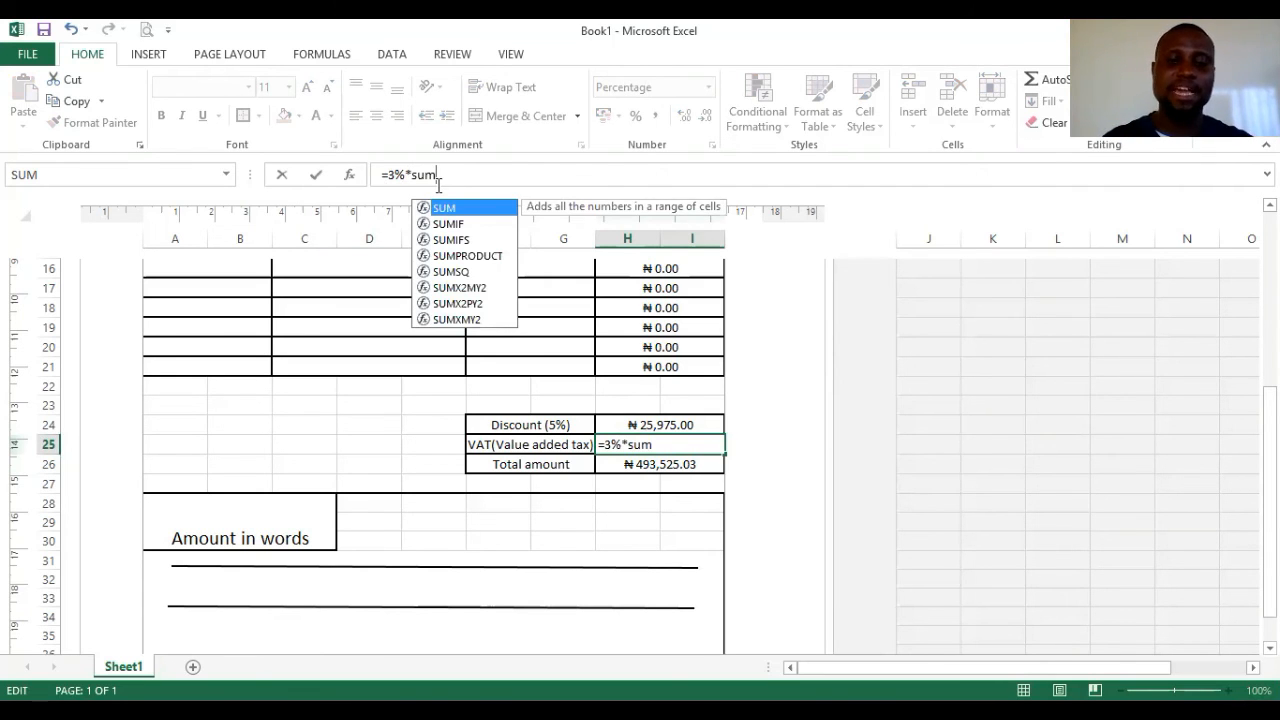
text((h9)
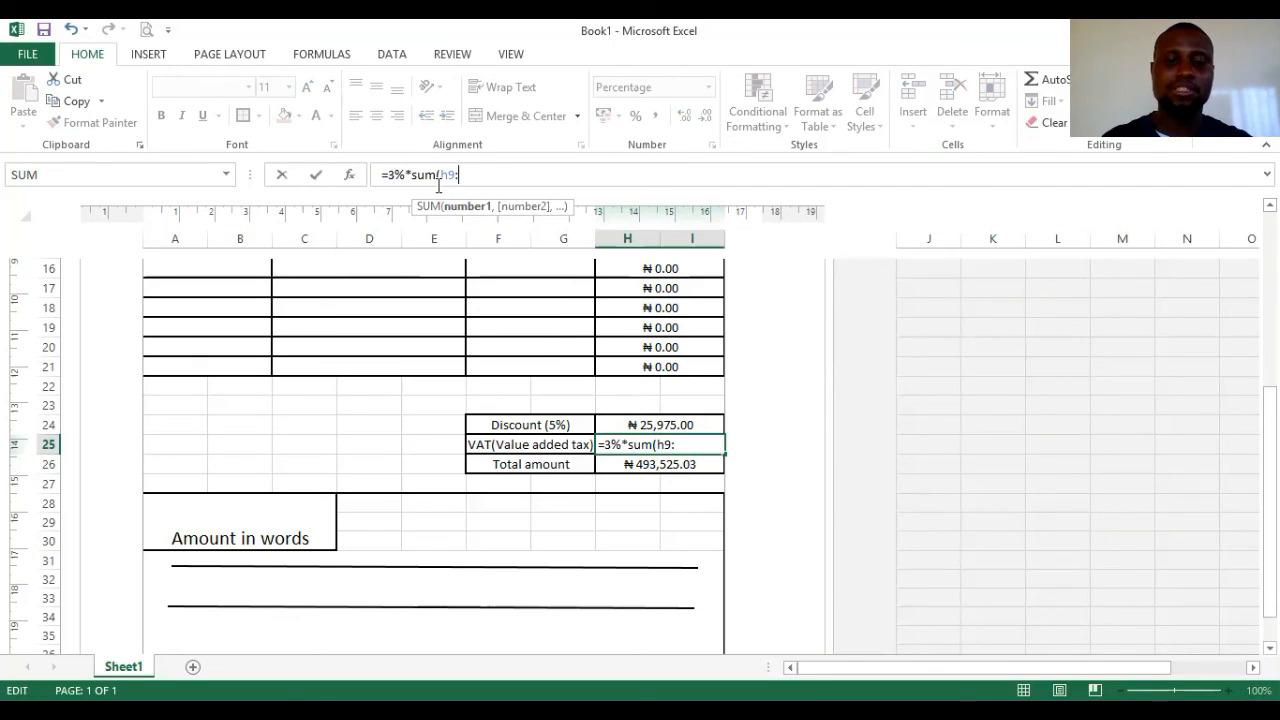
text(:h21))
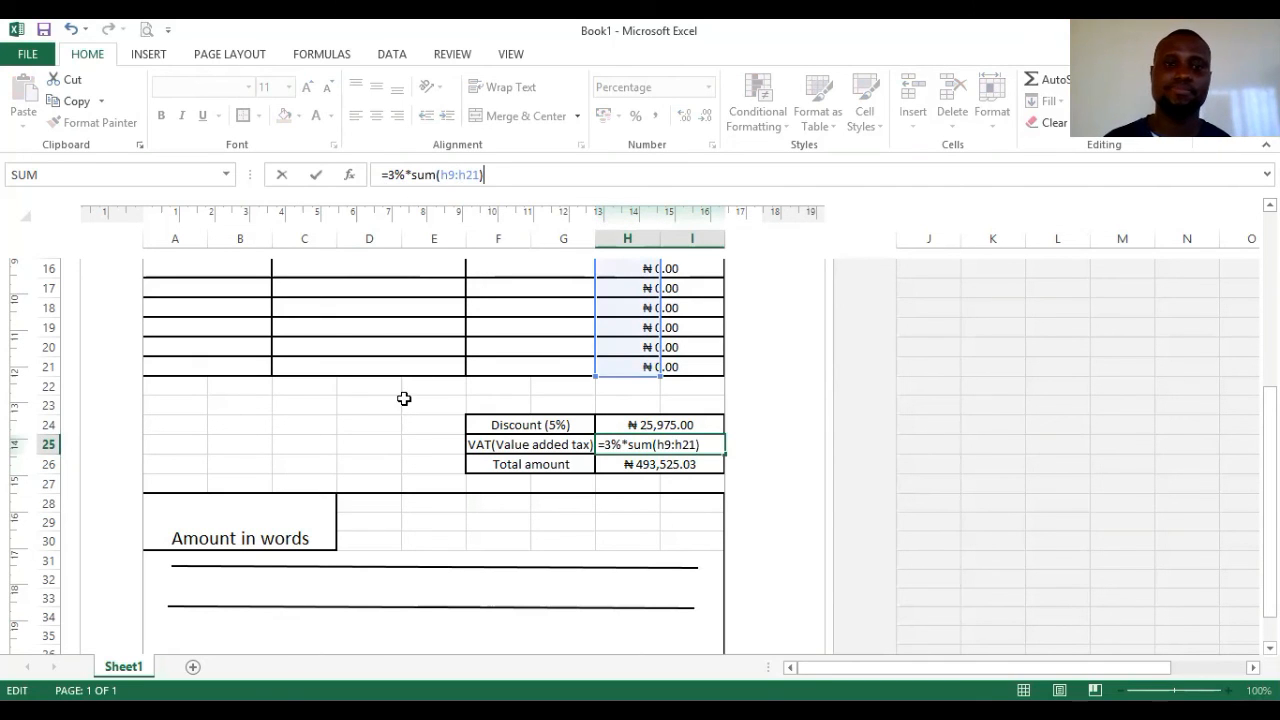
click(437, 414)
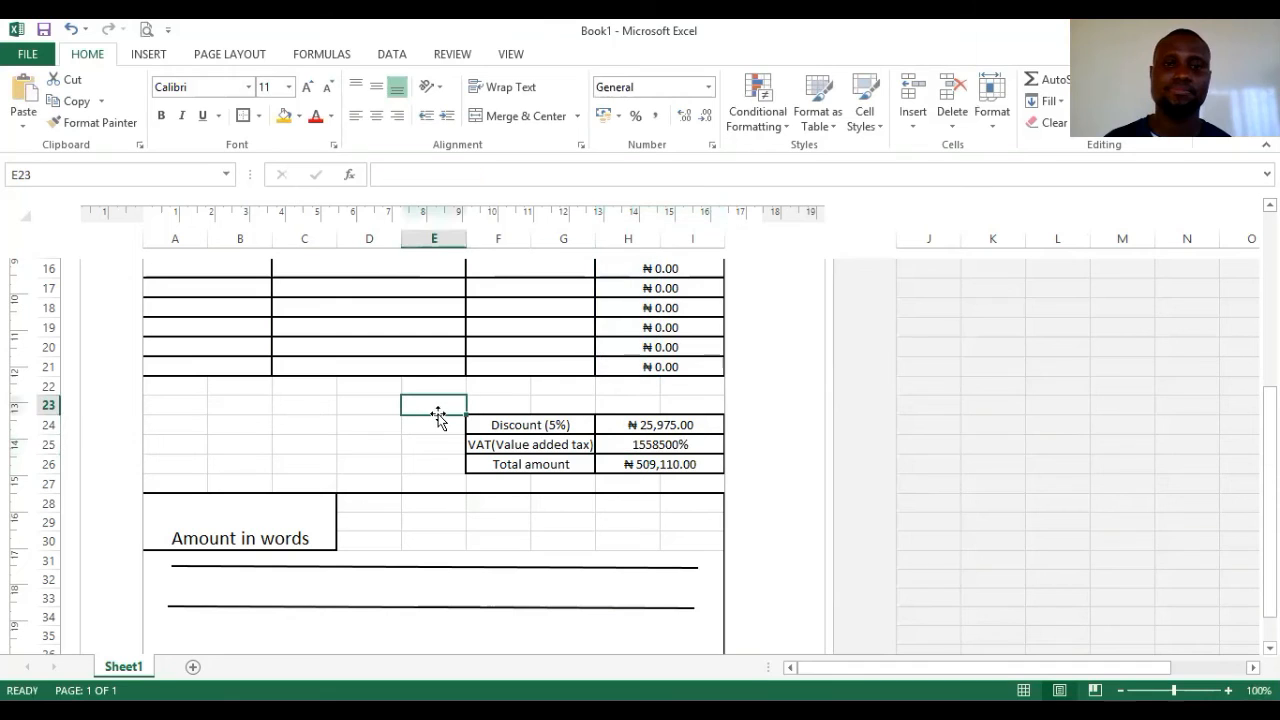
- Open Format Cells for the VAT cell, after cancelling a trial Text format
click(665, 445)
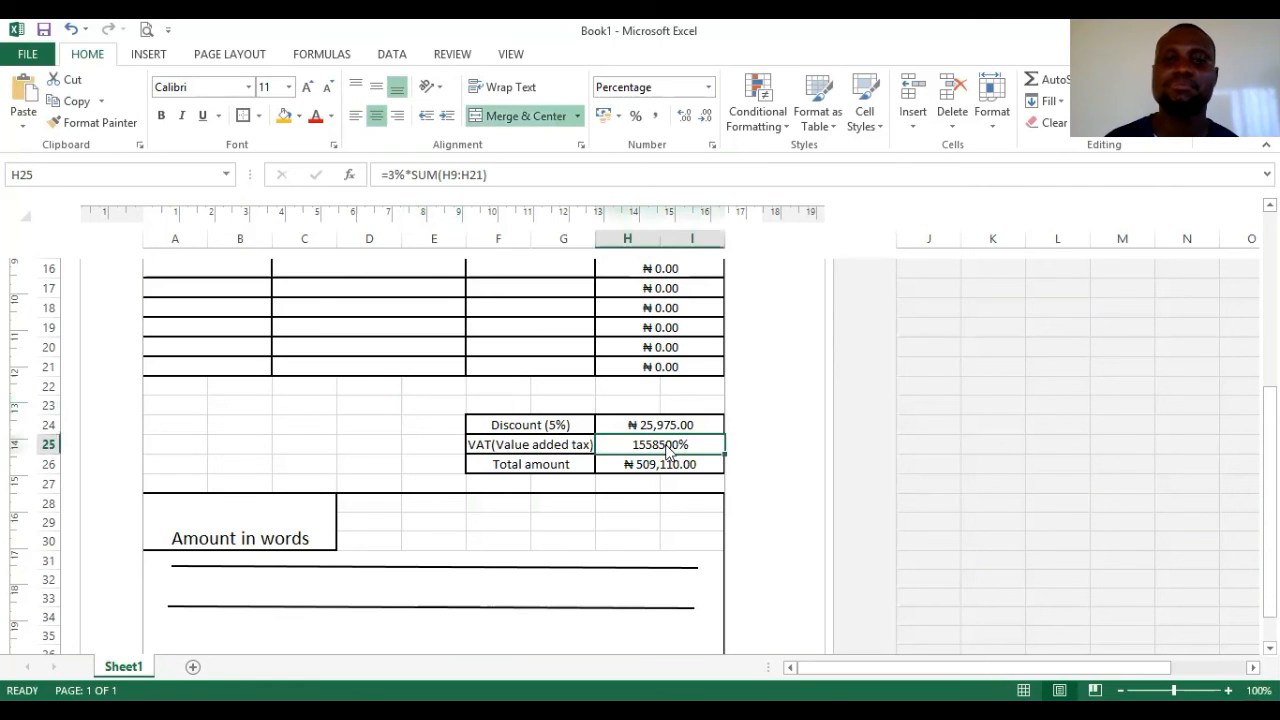
key(ctrl+1)
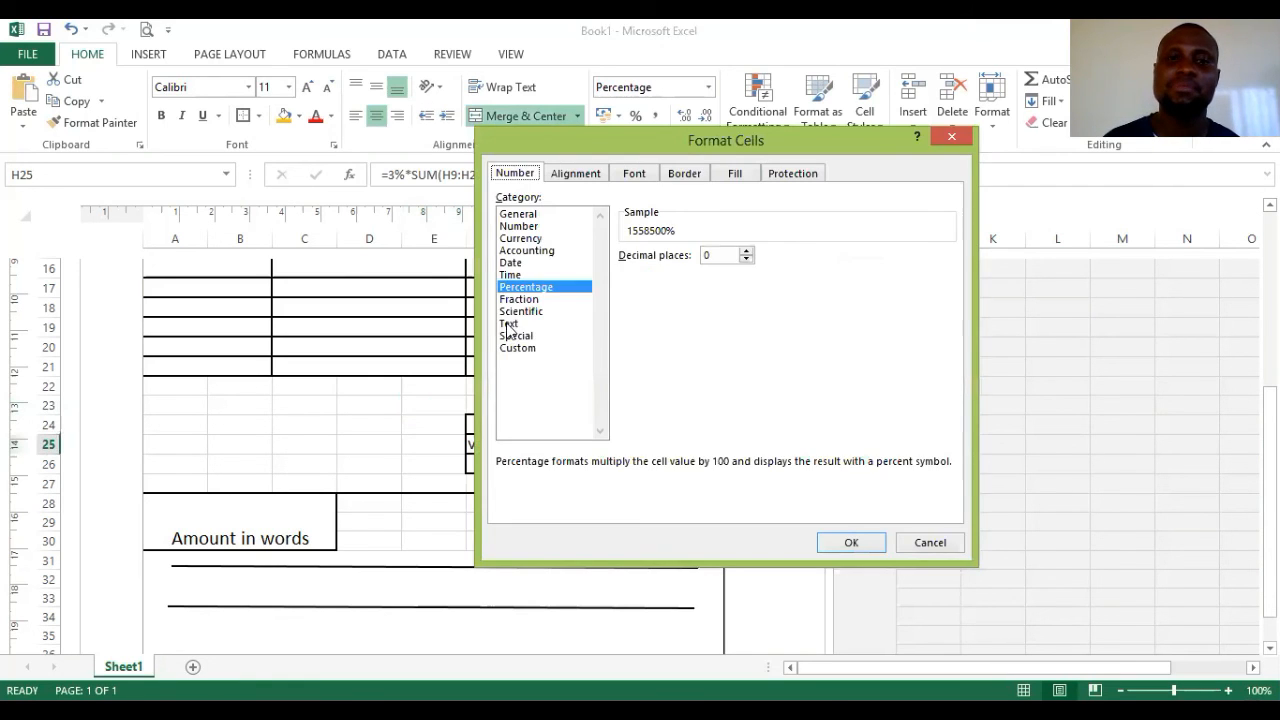
click(509, 323)
click(915, 543)
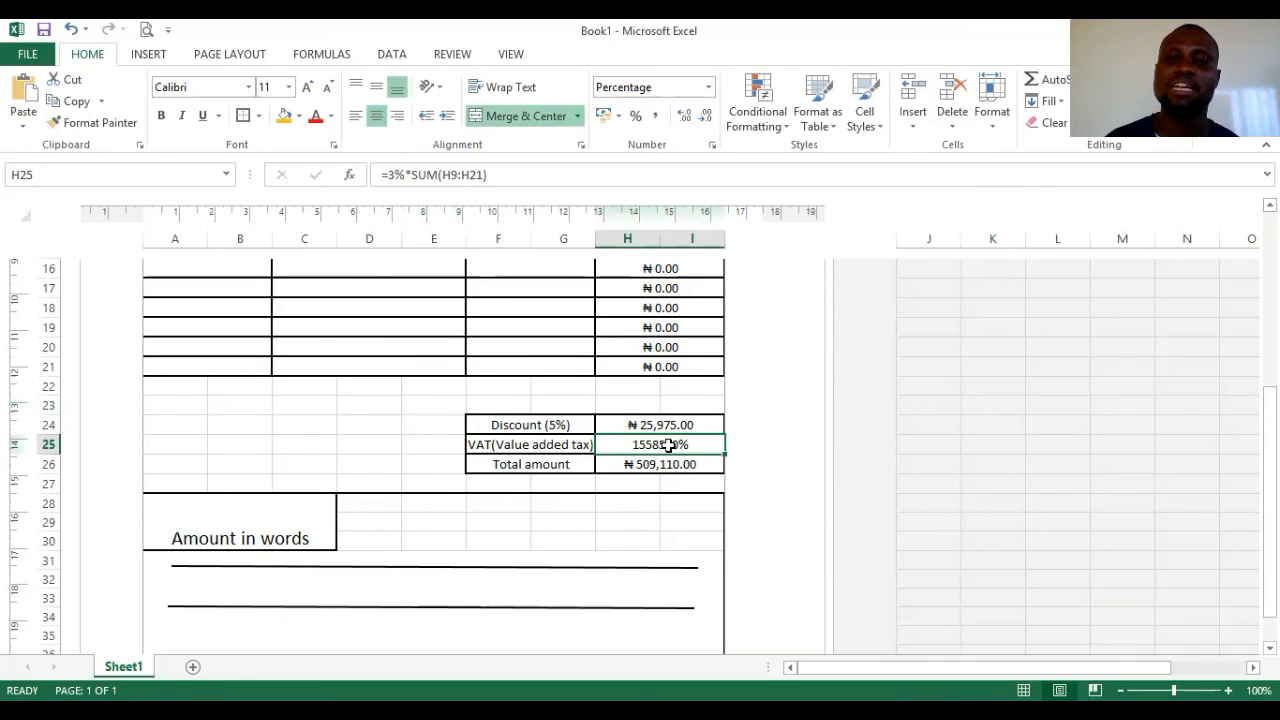
right_click(668, 446)
click(718, 372)
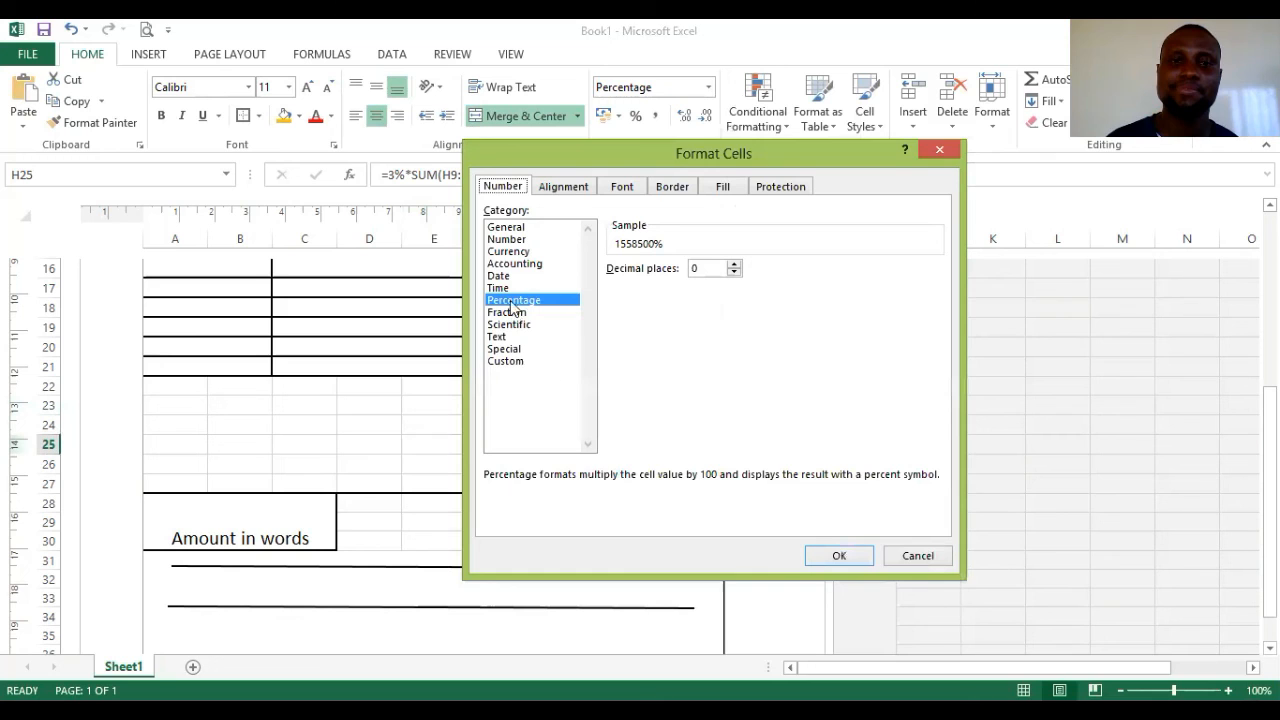
- Choose Currency with the ₦ Igbo symbol and 0 decimals, previewing ₦ 15,585
click(505, 252)
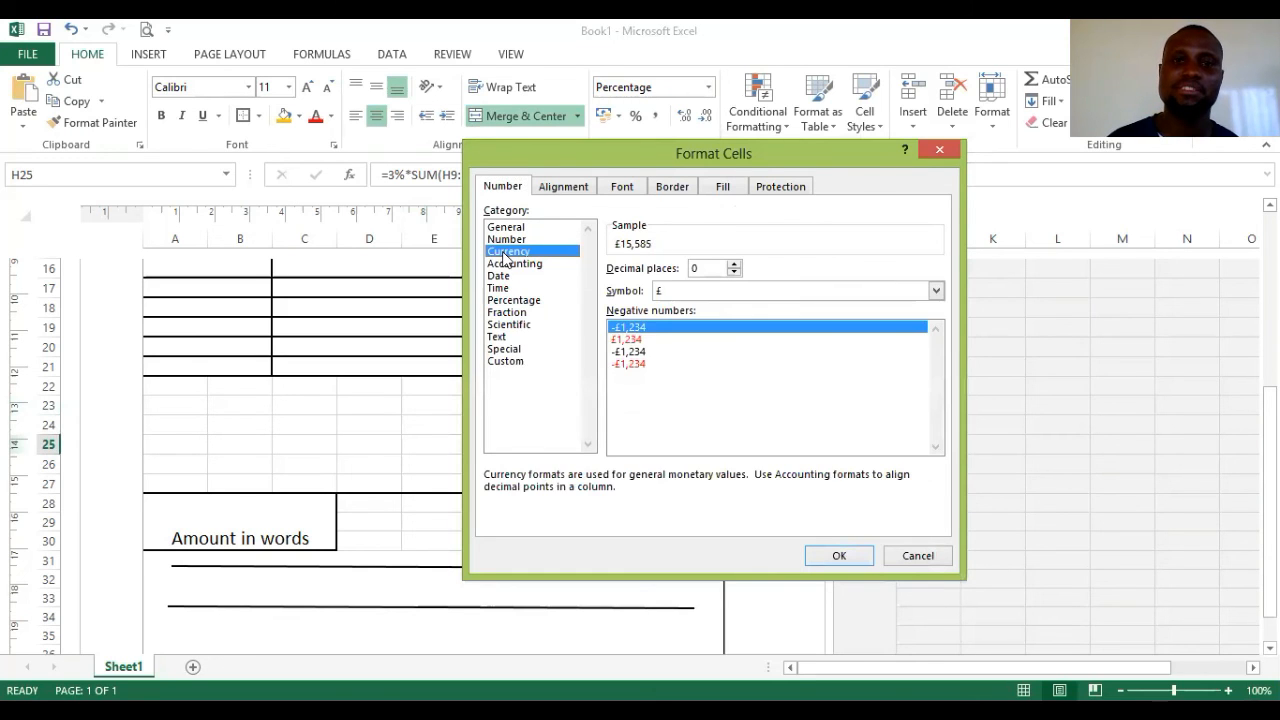
click(699, 292)
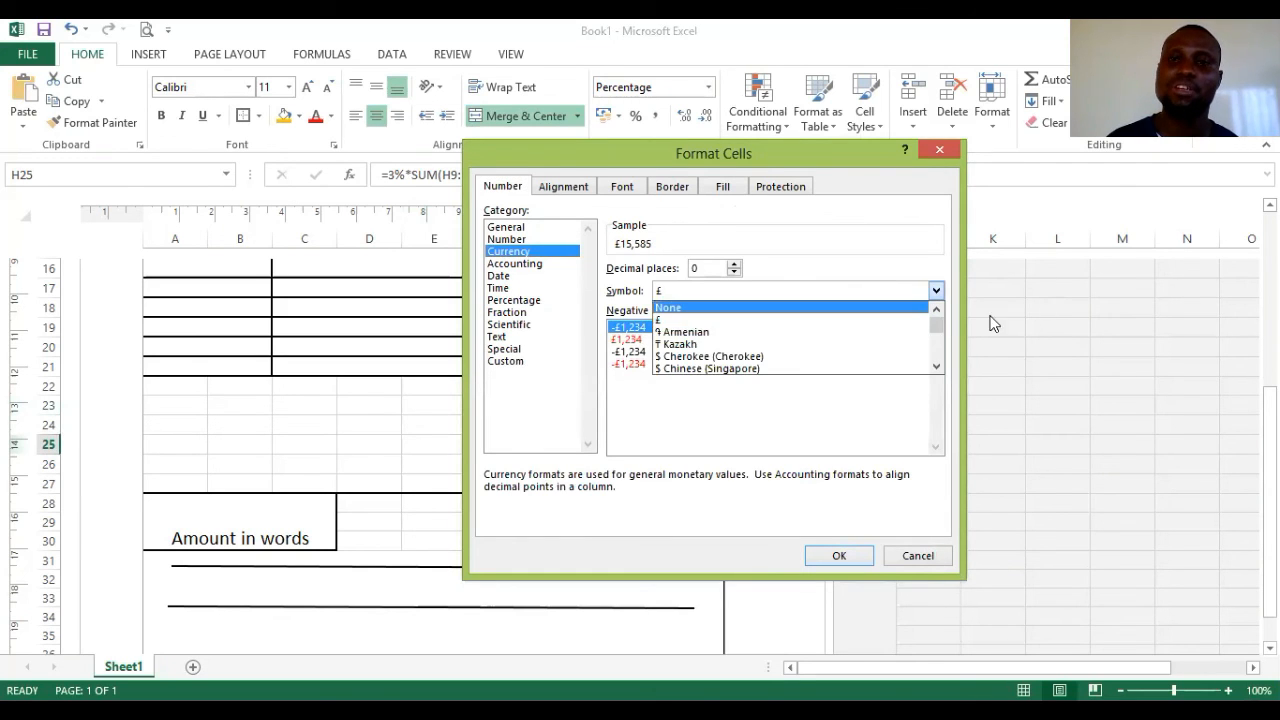
drag(939, 366, 934, 369)
click(855, 557)
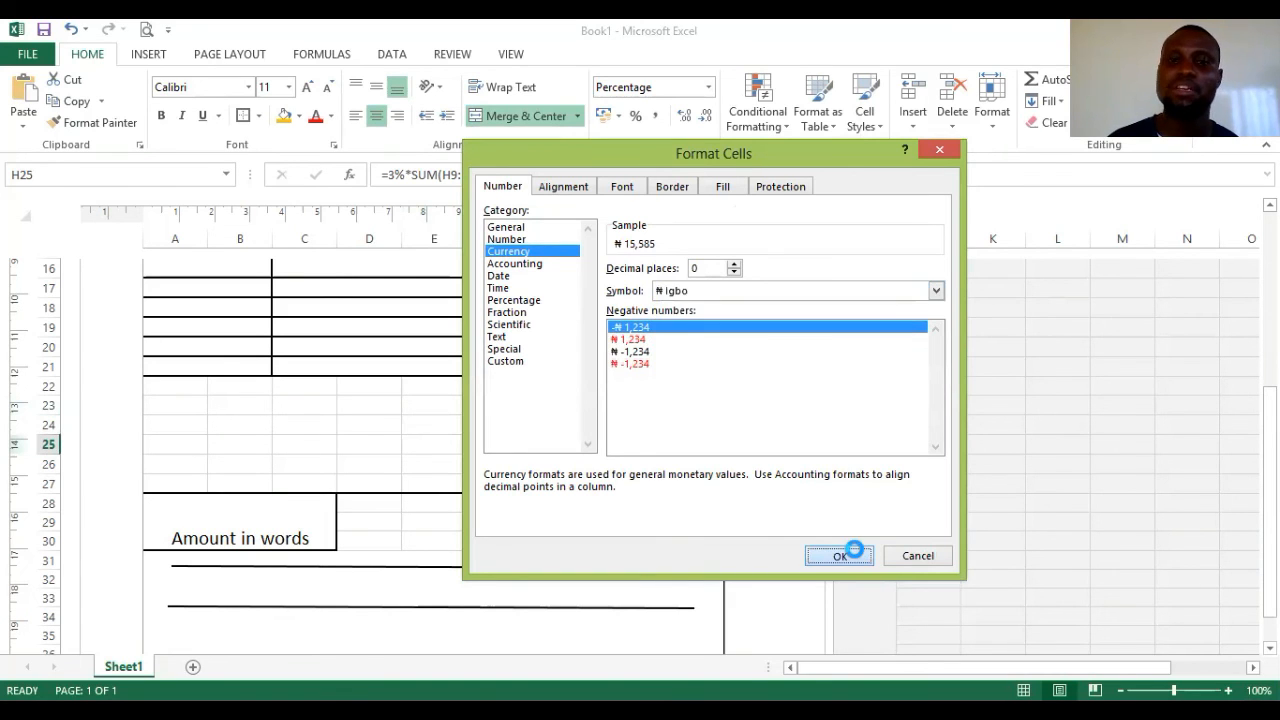
click(845, 556)
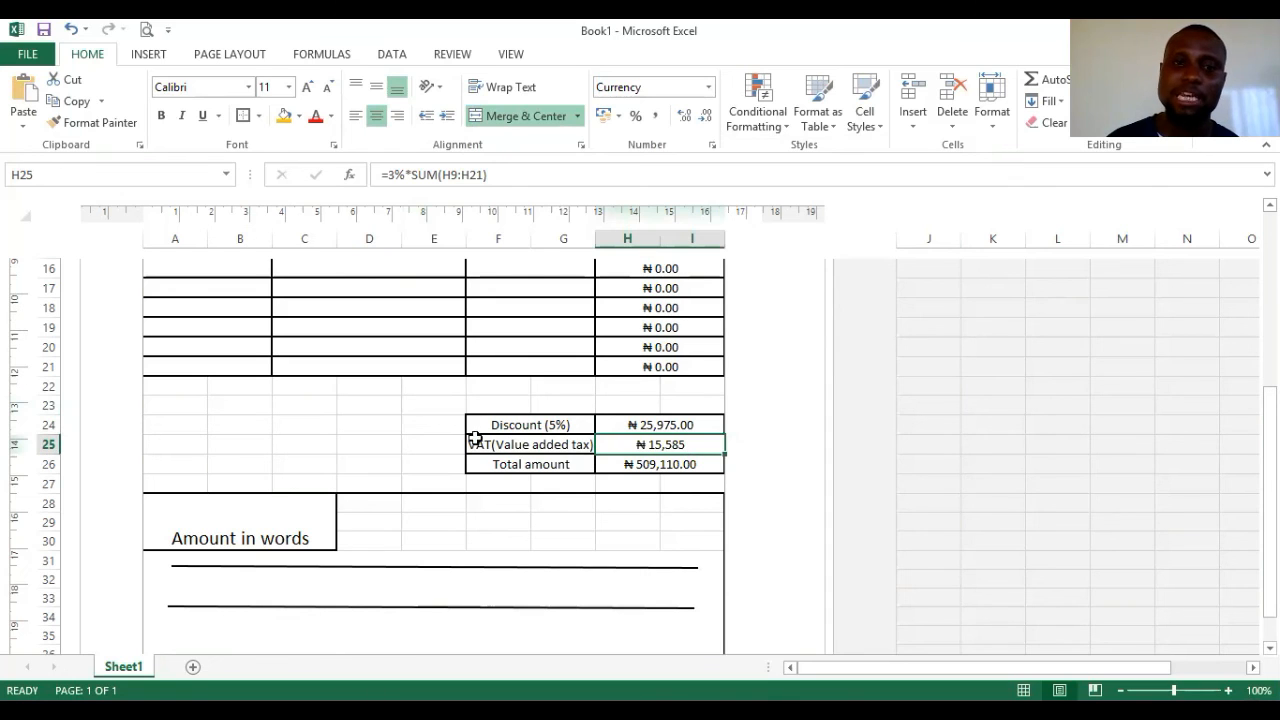
- Change F25 to 'VAT(Value added tax) 3%' and reduce its font to 9 points
click(582, 444)
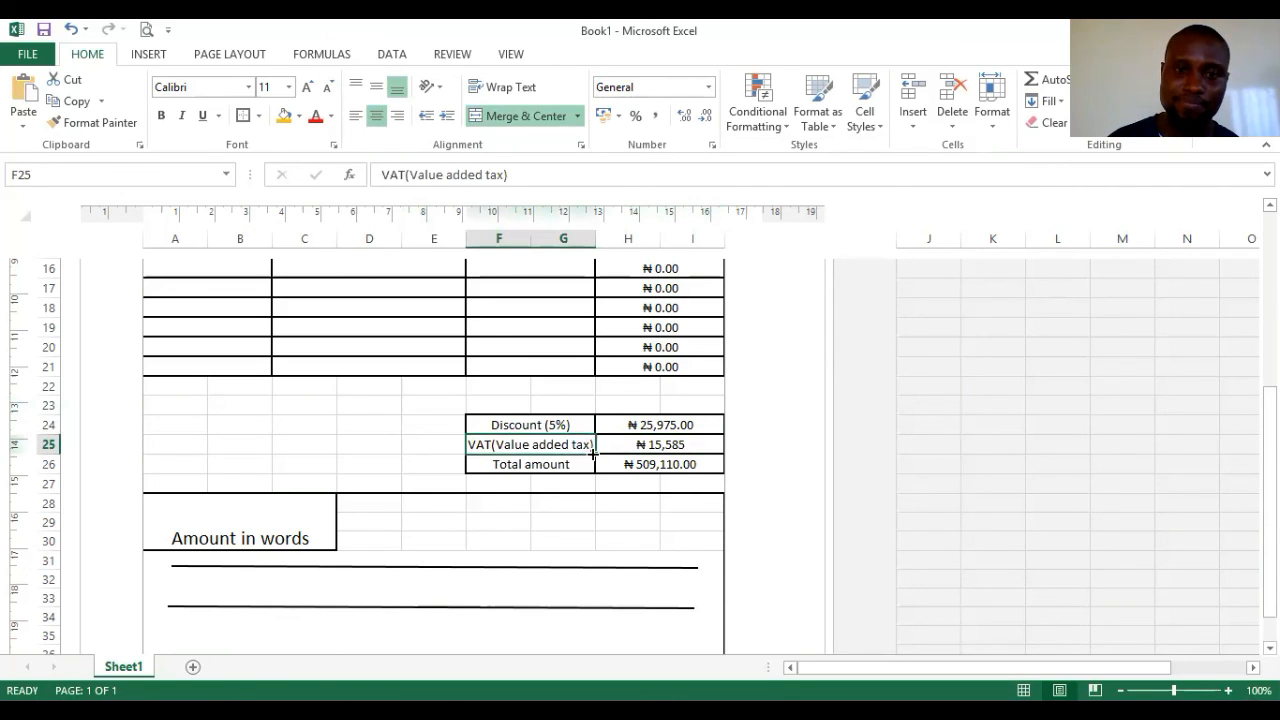
click(504, 175)
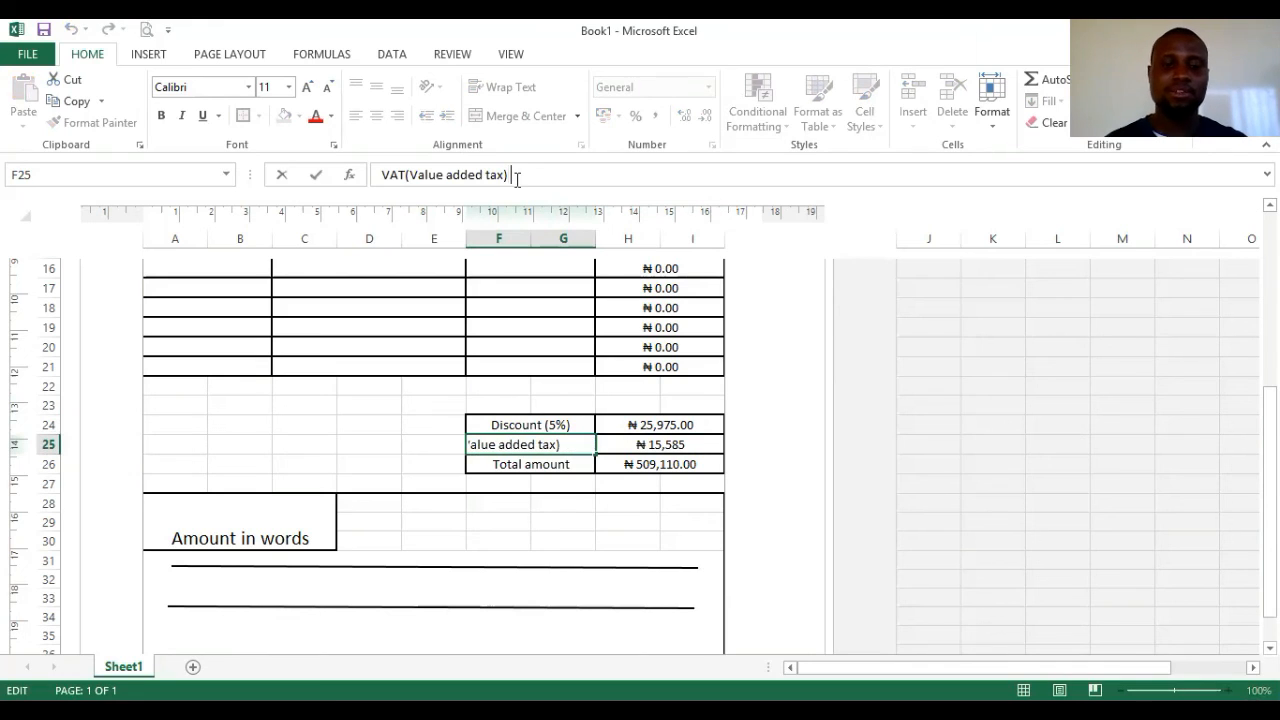
text(3%)
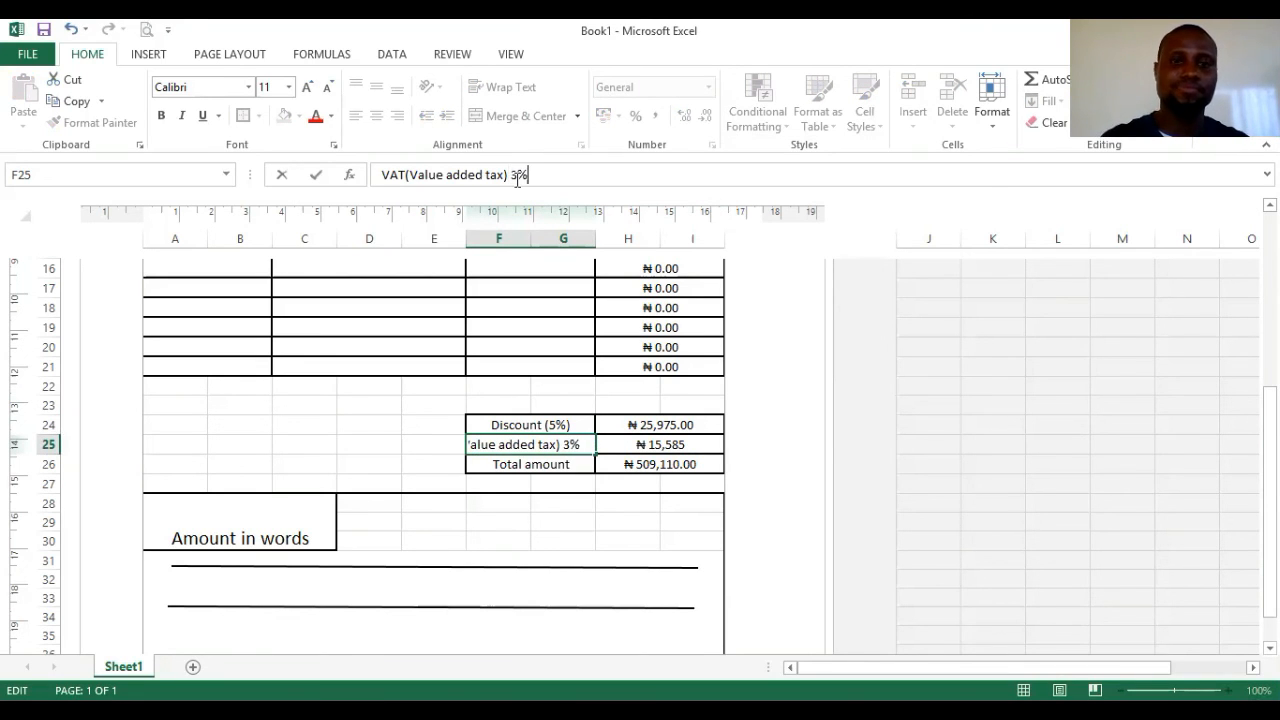
click(259, 458)
click(520, 447)
click(327, 87)
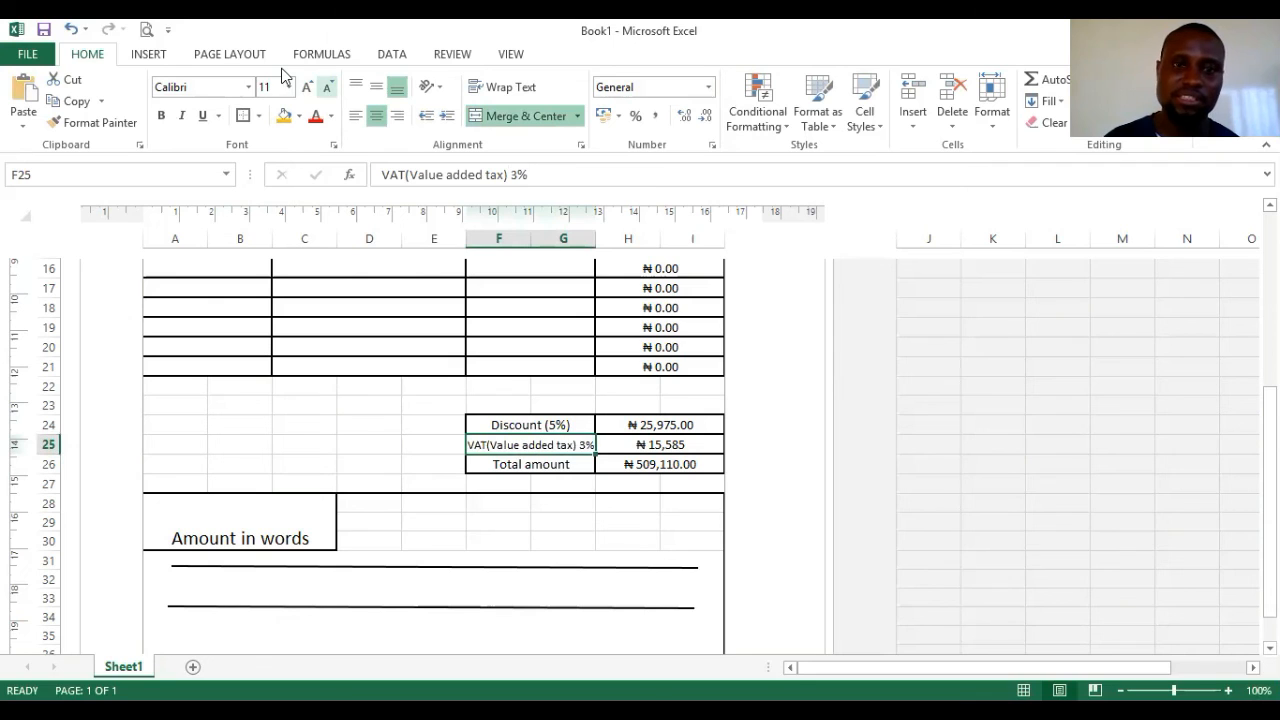
click(366, 467)
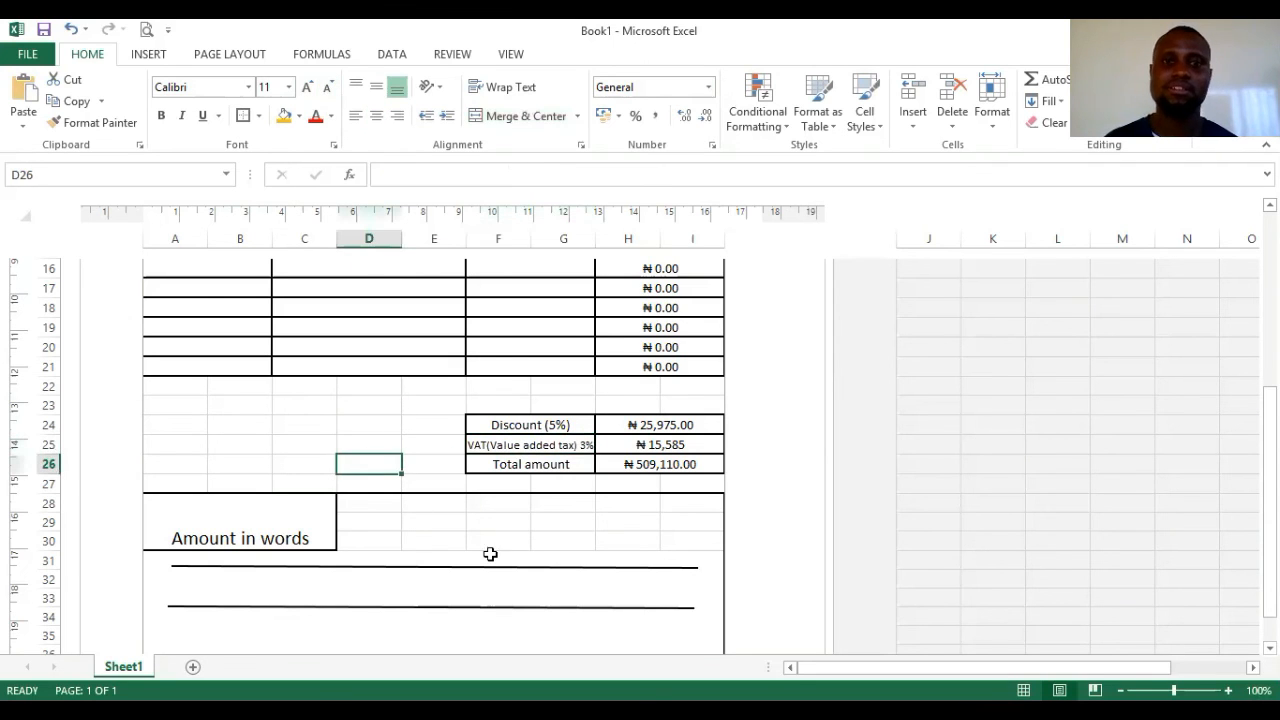
click(678, 444)
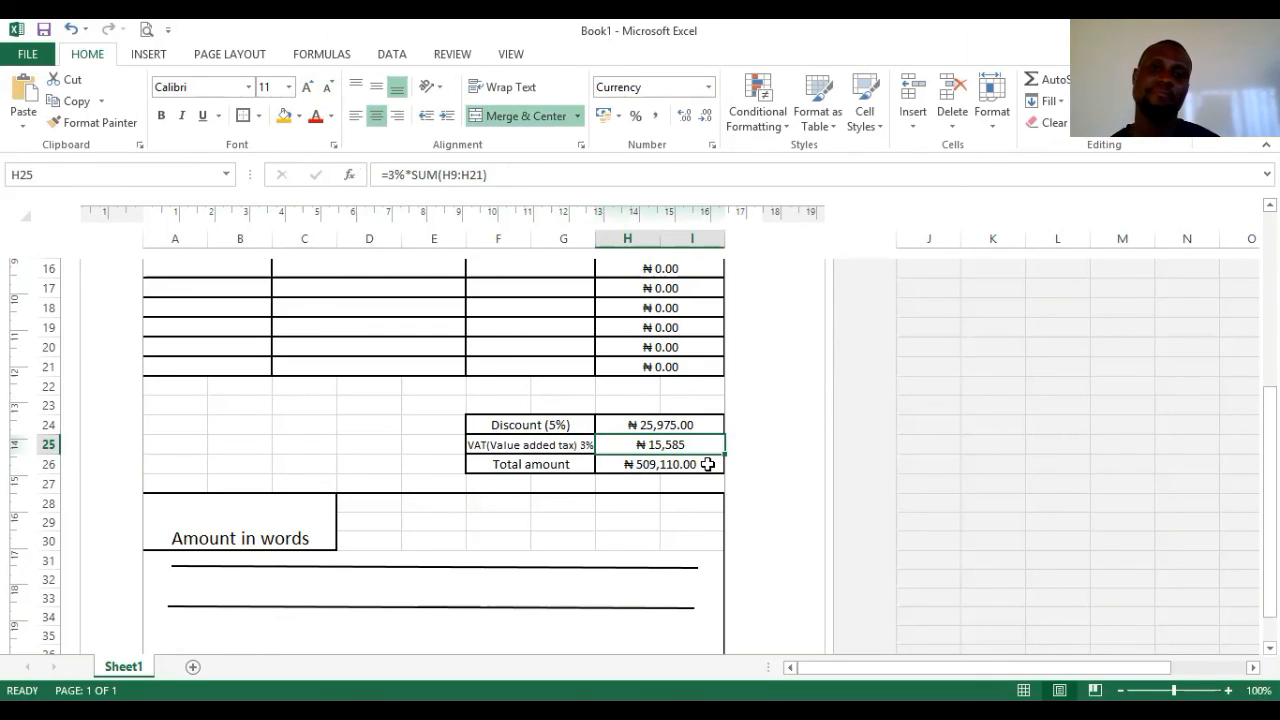
- Change F25 to 5% and H25 to =5%*SUM(H9:H21), making VAT ₦25,975
click(583, 446)
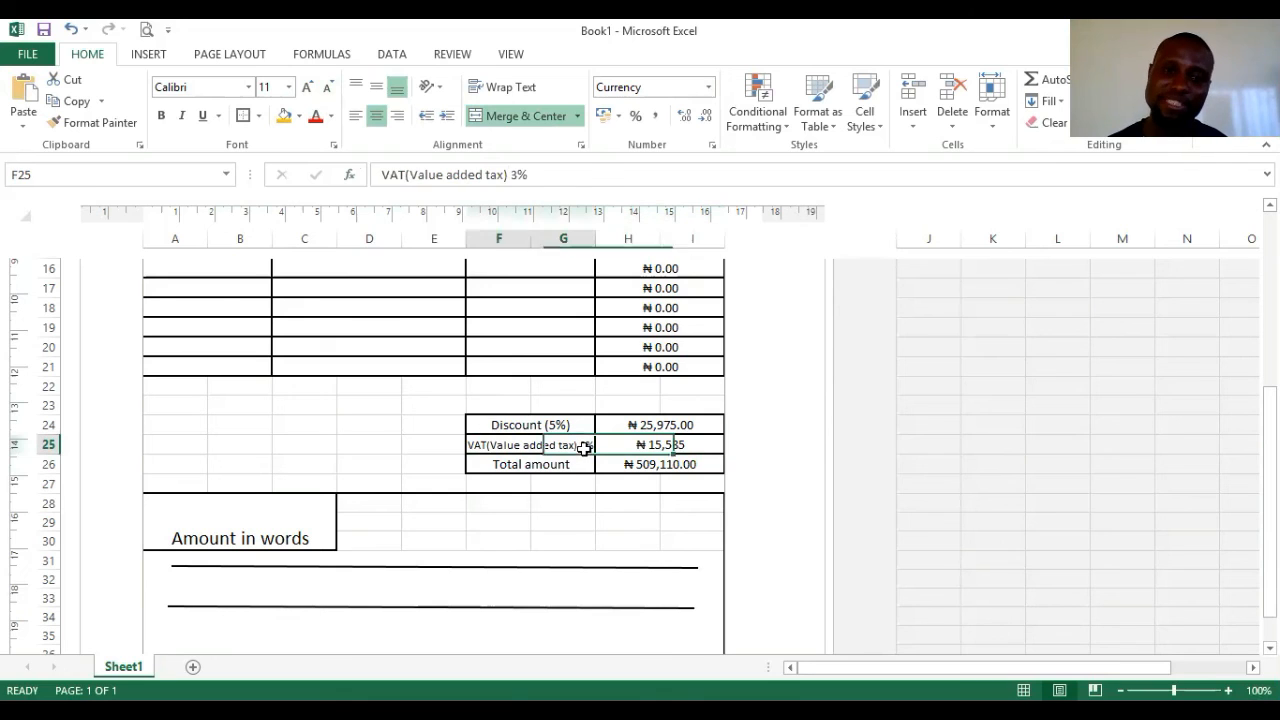
click(513, 175)
key(Delete)
text(5)
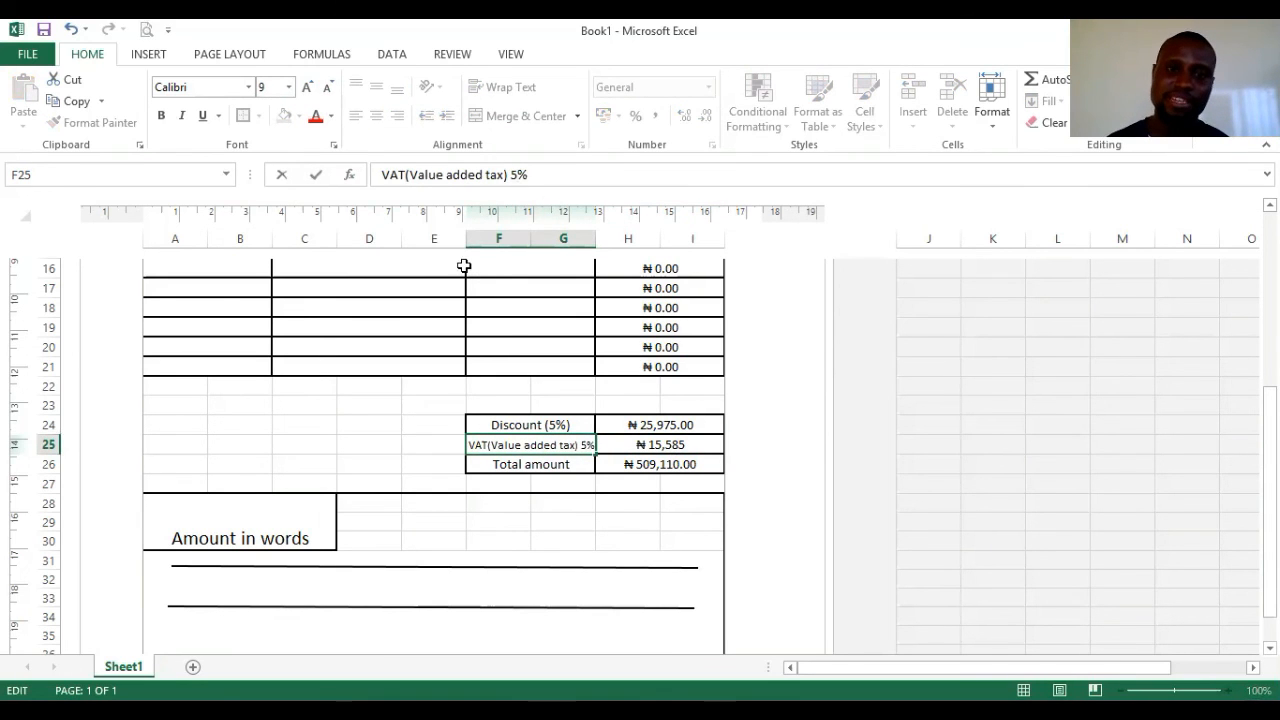
click(700, 444)
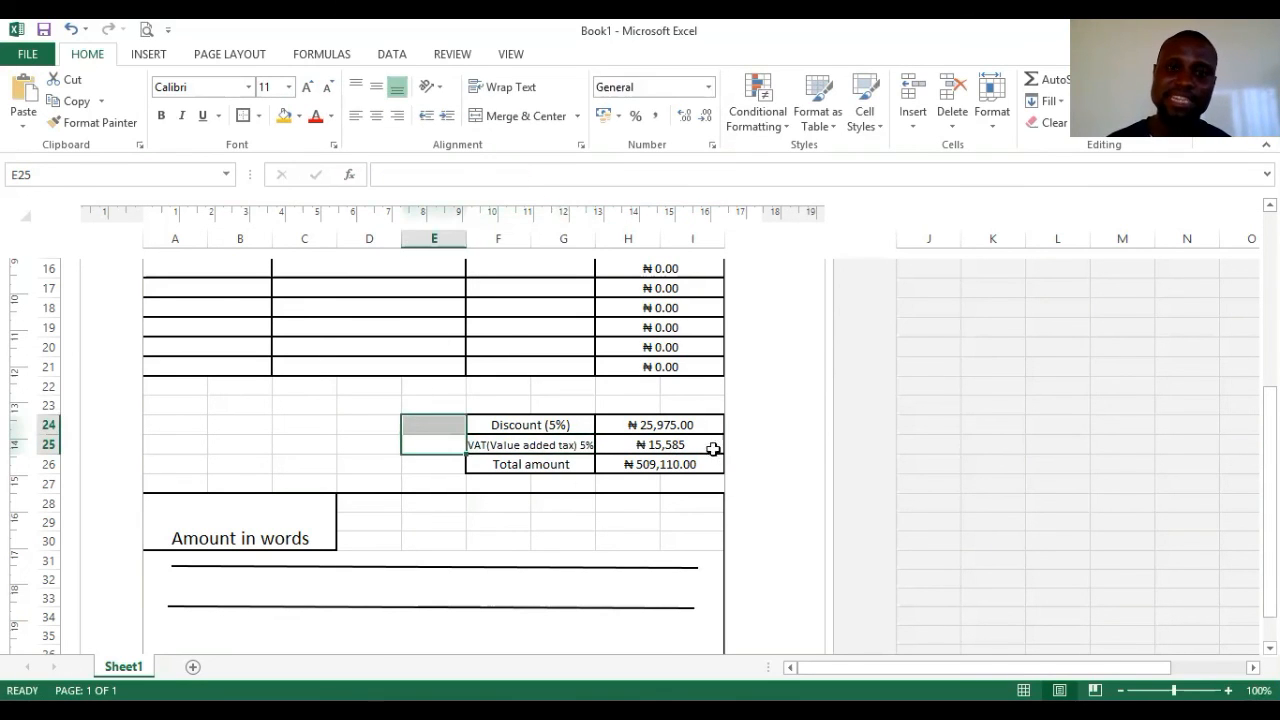
click(393, 175)
key(Delete)
text(5)
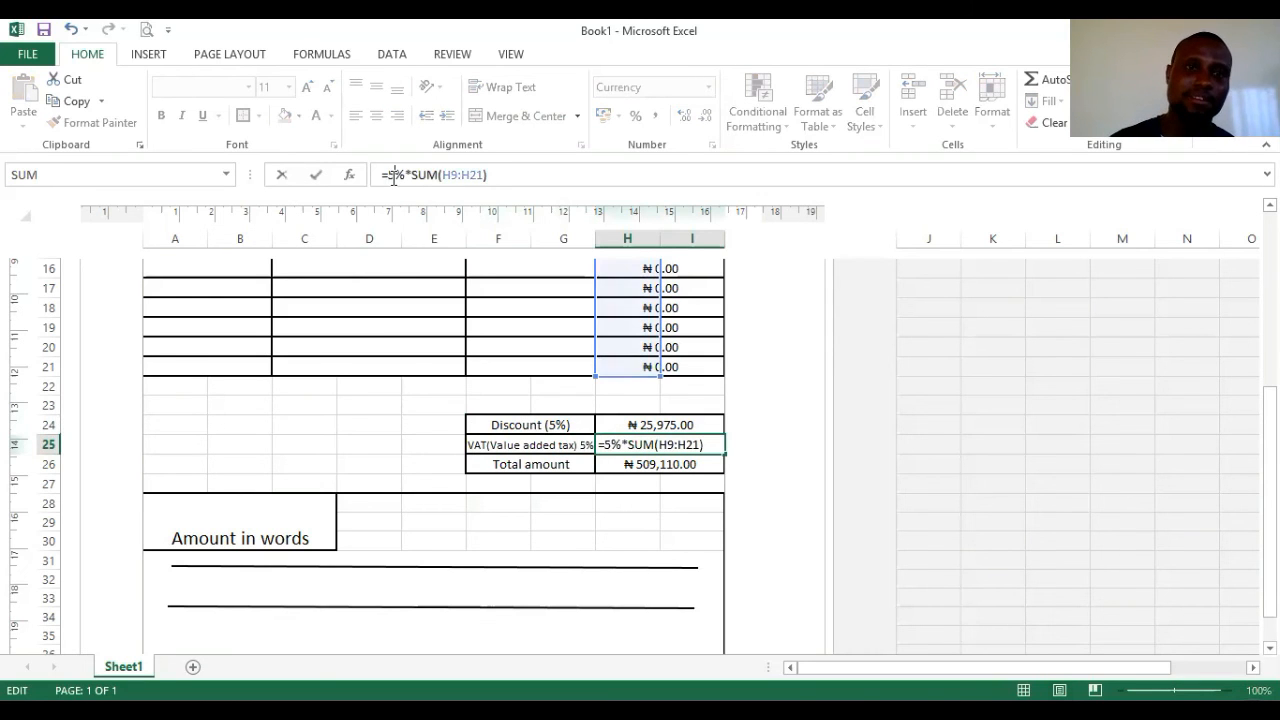
click(392, 438)
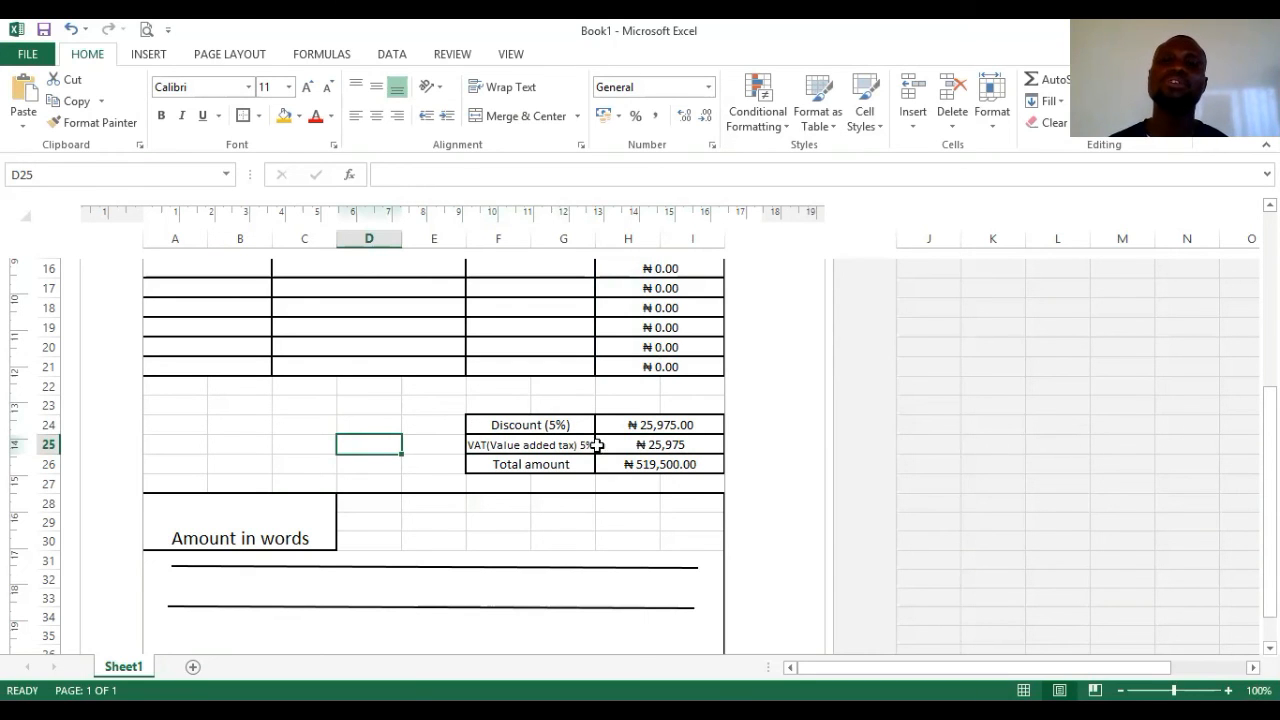
scroll(660, 466, up, 3)
scroll(663, 470, up, 3)
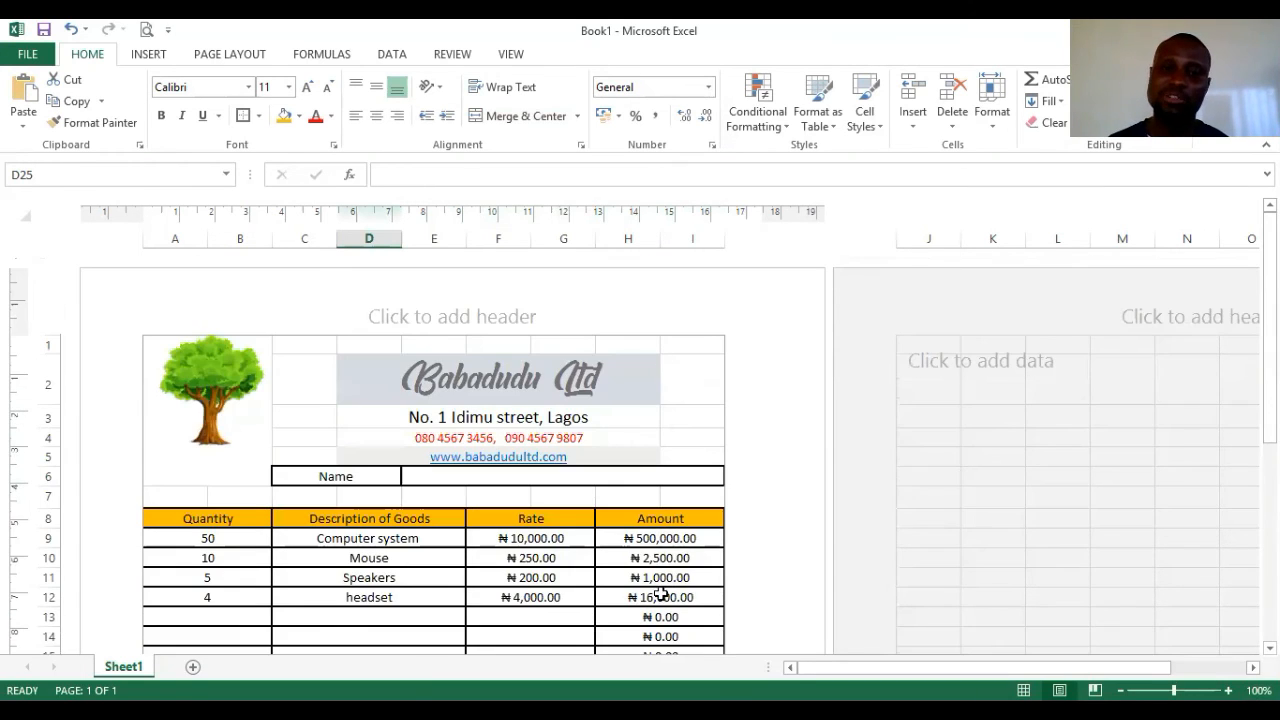
scroll(655, 550, down, 2)
scroll(677, 514, down, 3)
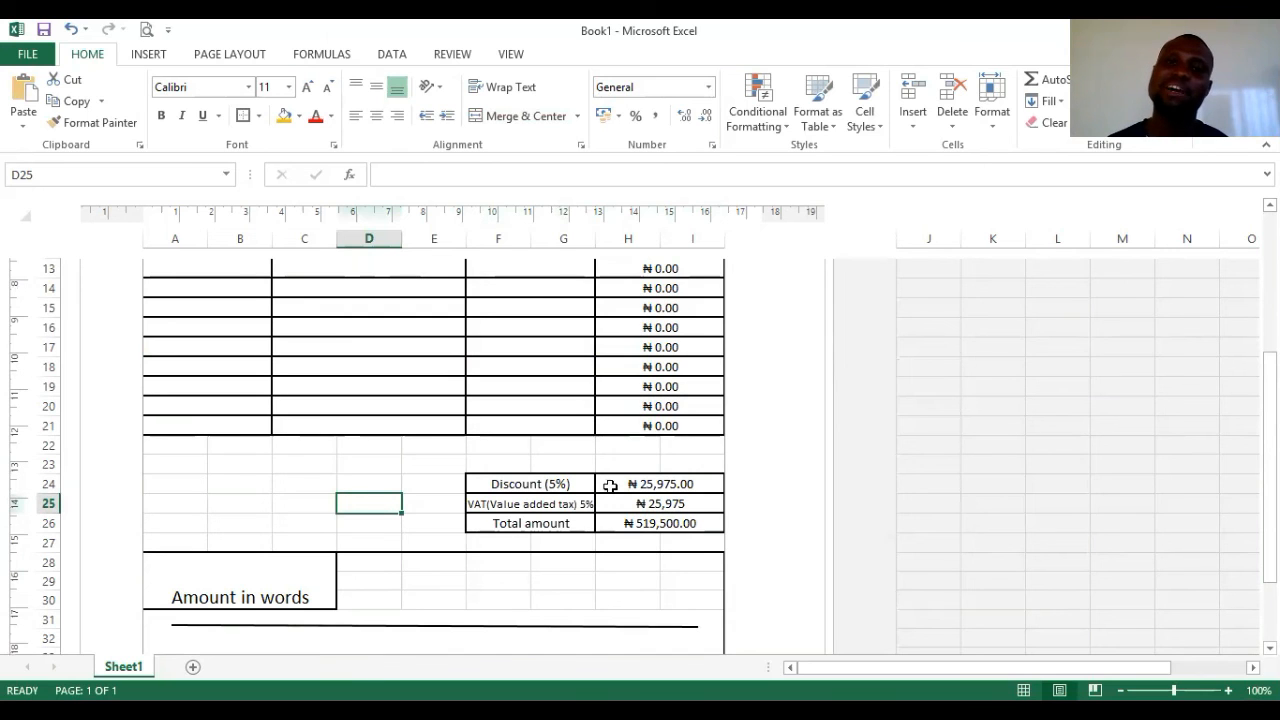
scroll(674, 520, up, 3)
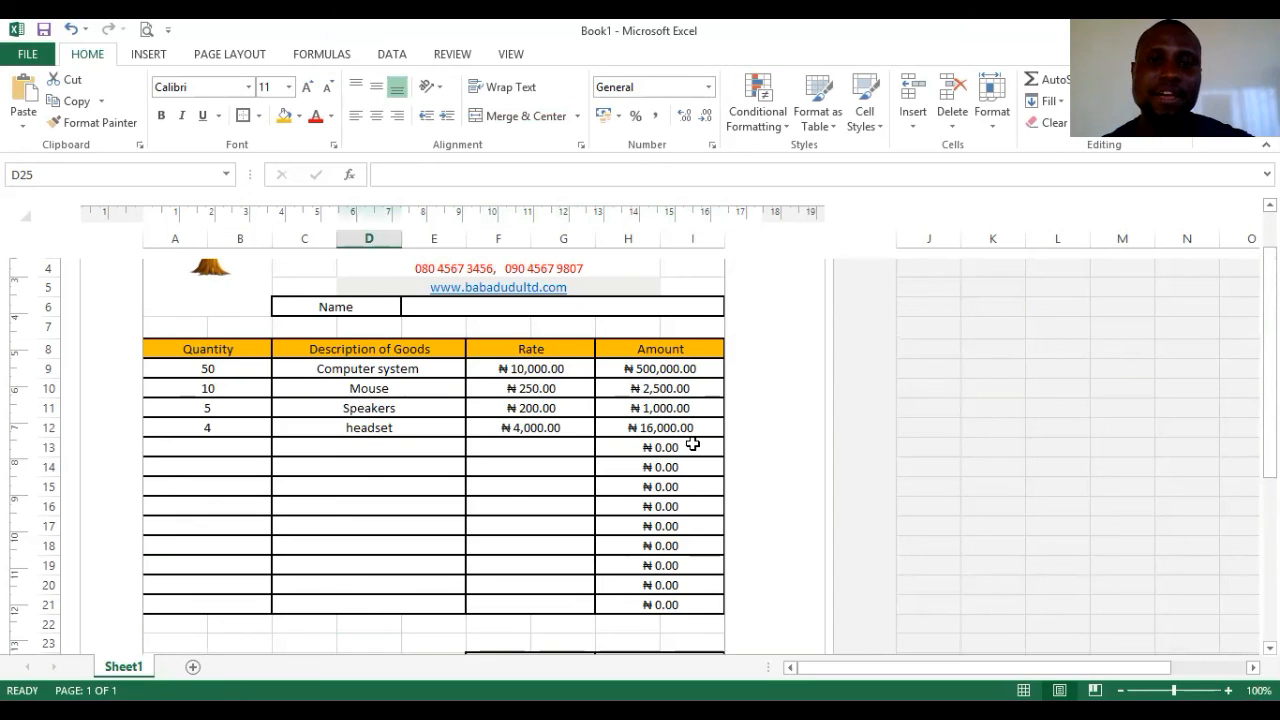
scroll(674, 485, down, 3)
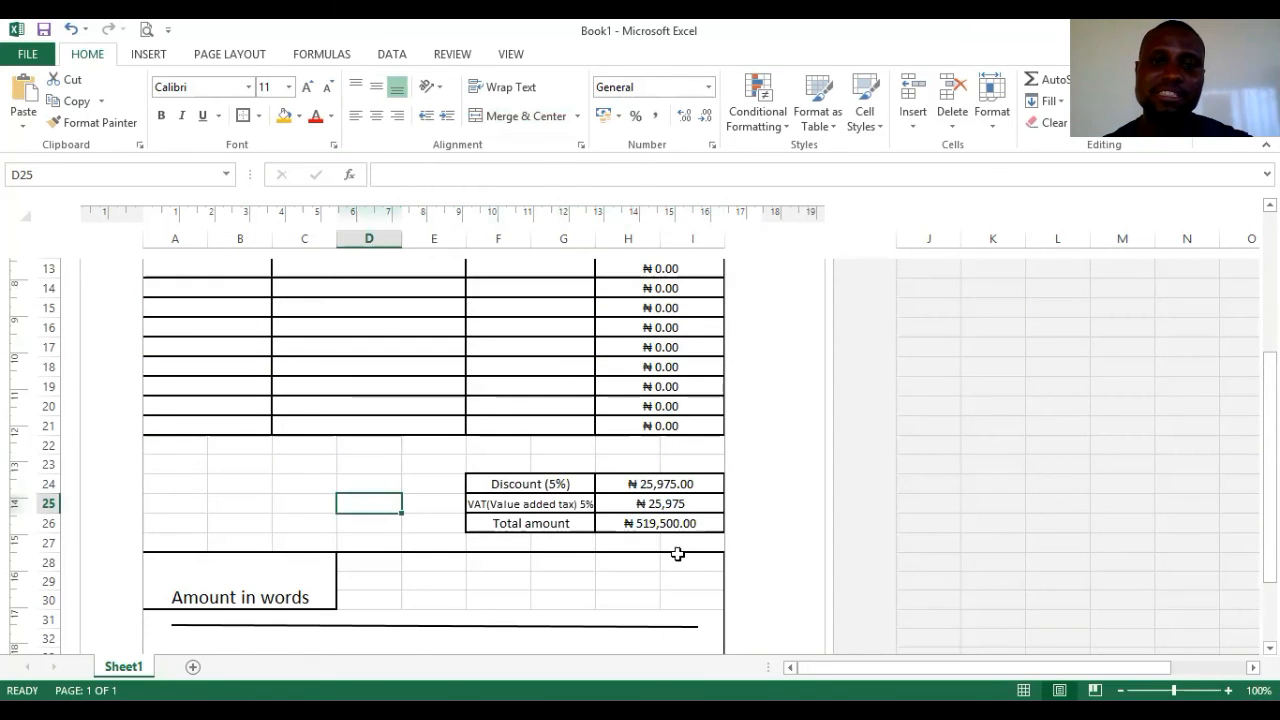
scroll(677, 554, up, 3)
scroll(674, 543, up, 1)
scroll(674, 545, down, 1)
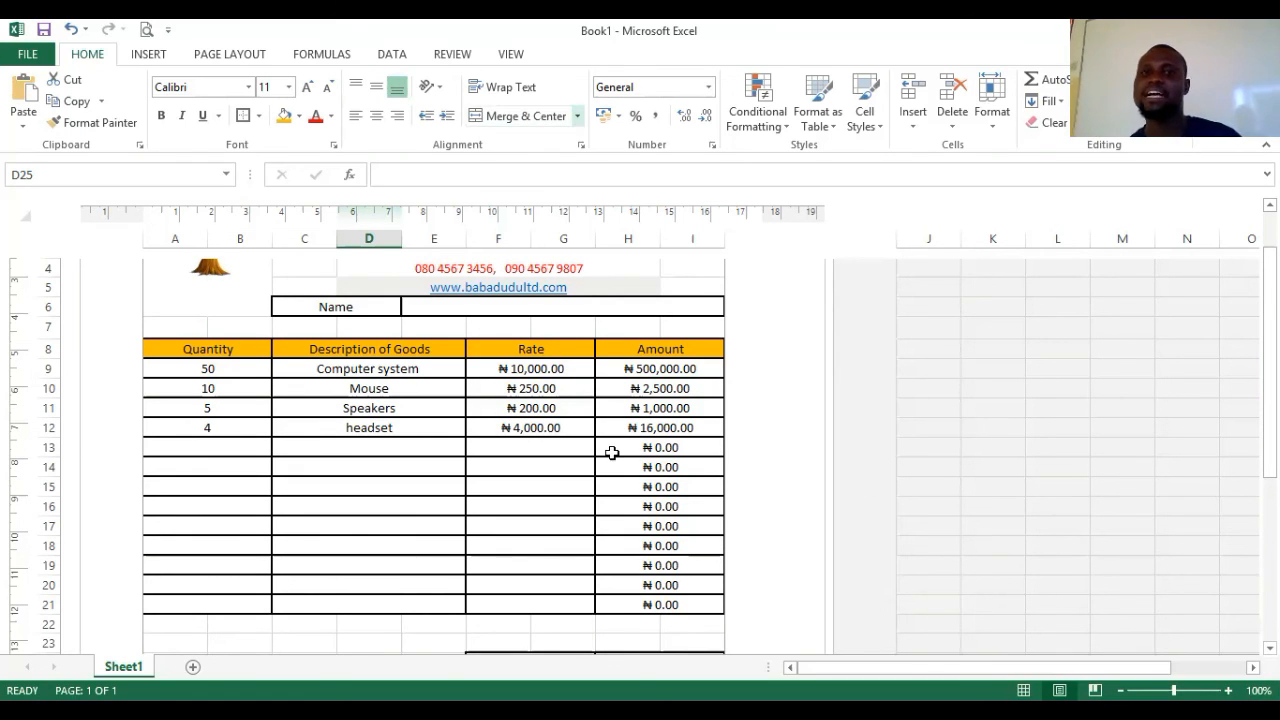
scroll(615, 450, down, 3)
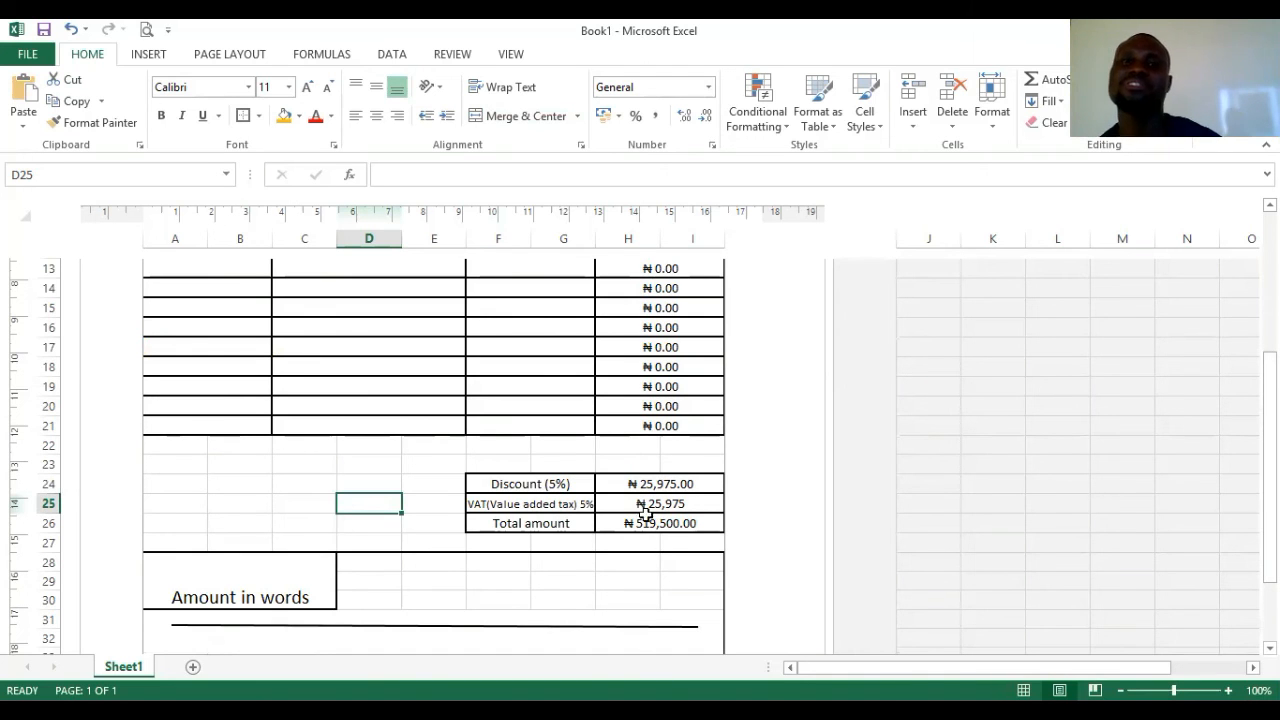
scroll(683, 303, up, 6)
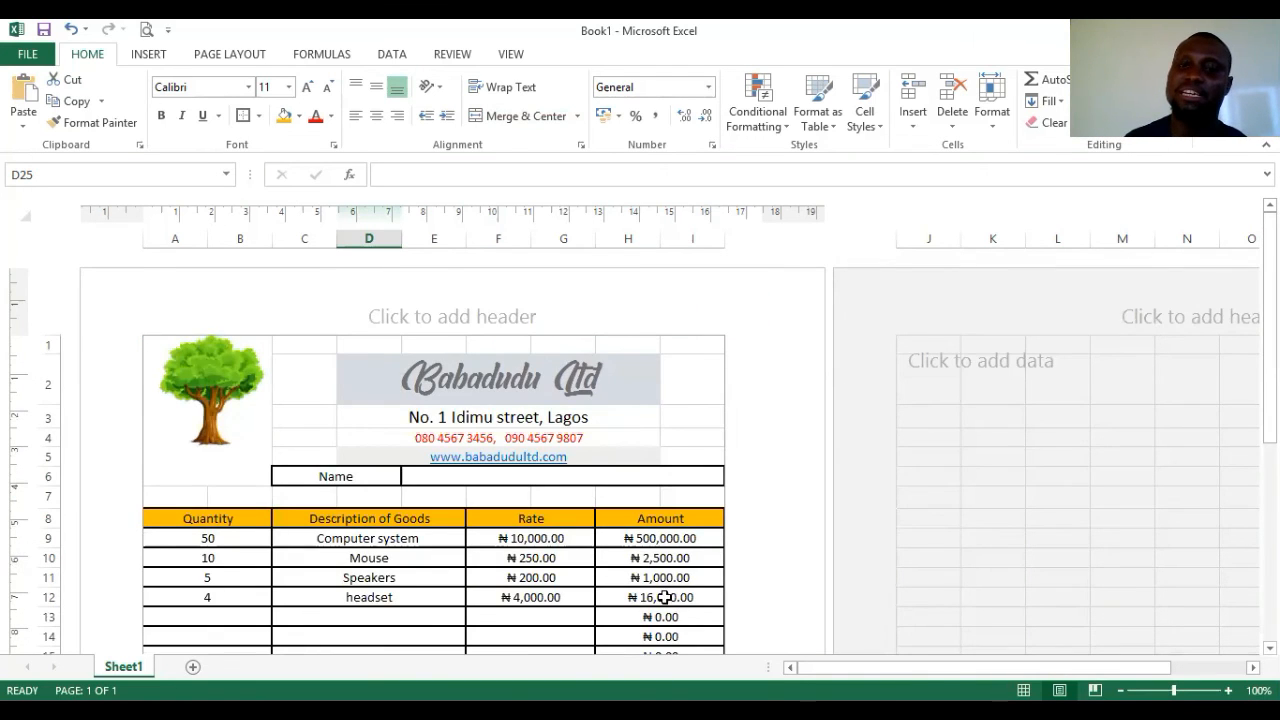
scroll(663, 600, down, 4)
scroll(672, 622, down, 1)
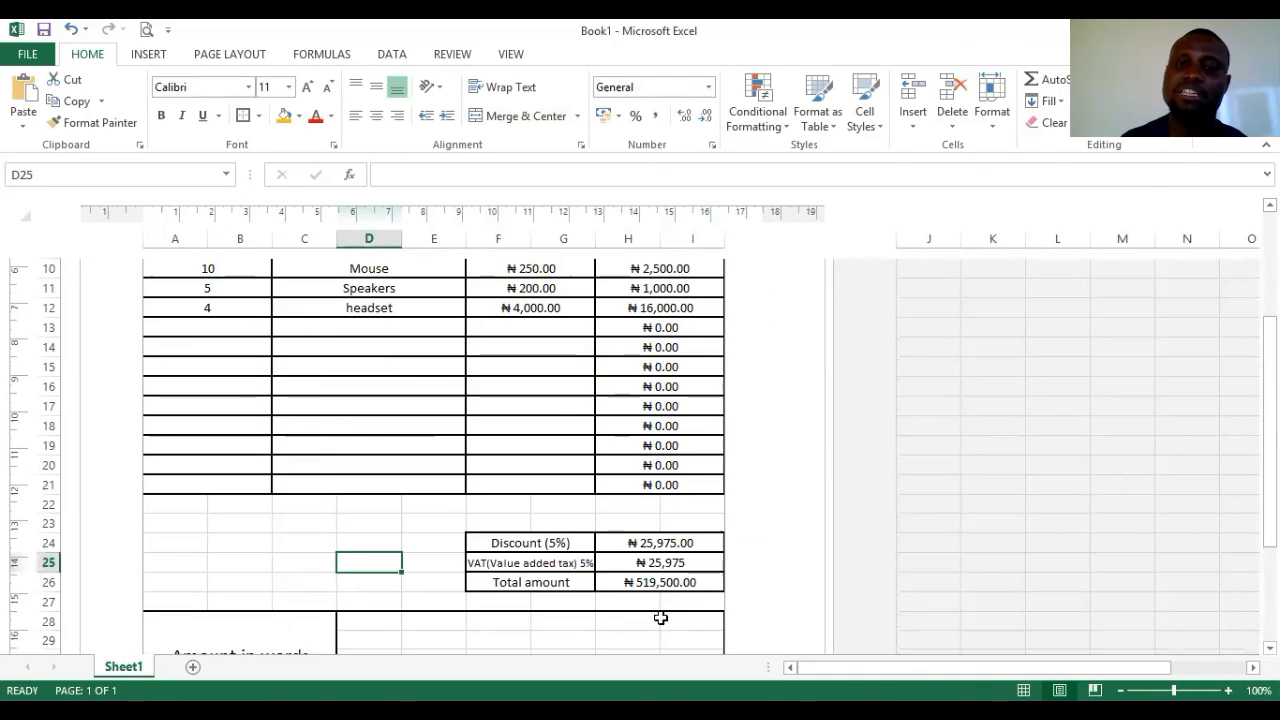
- Relabel F24 'Discount (8%)' and change H24's rate to 8%, giving ₦41,560.00
click(558, 546)
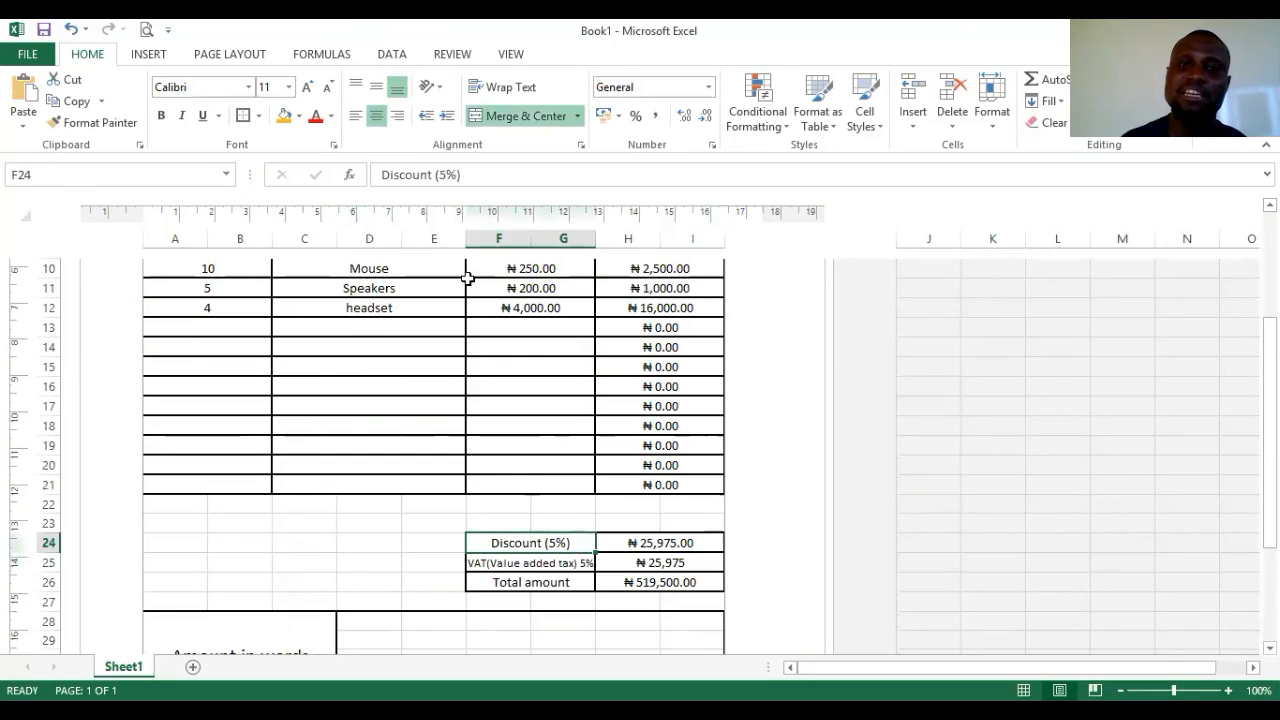
click(444, 180)
key(BackSpace)
text(8)
click(627, 563)
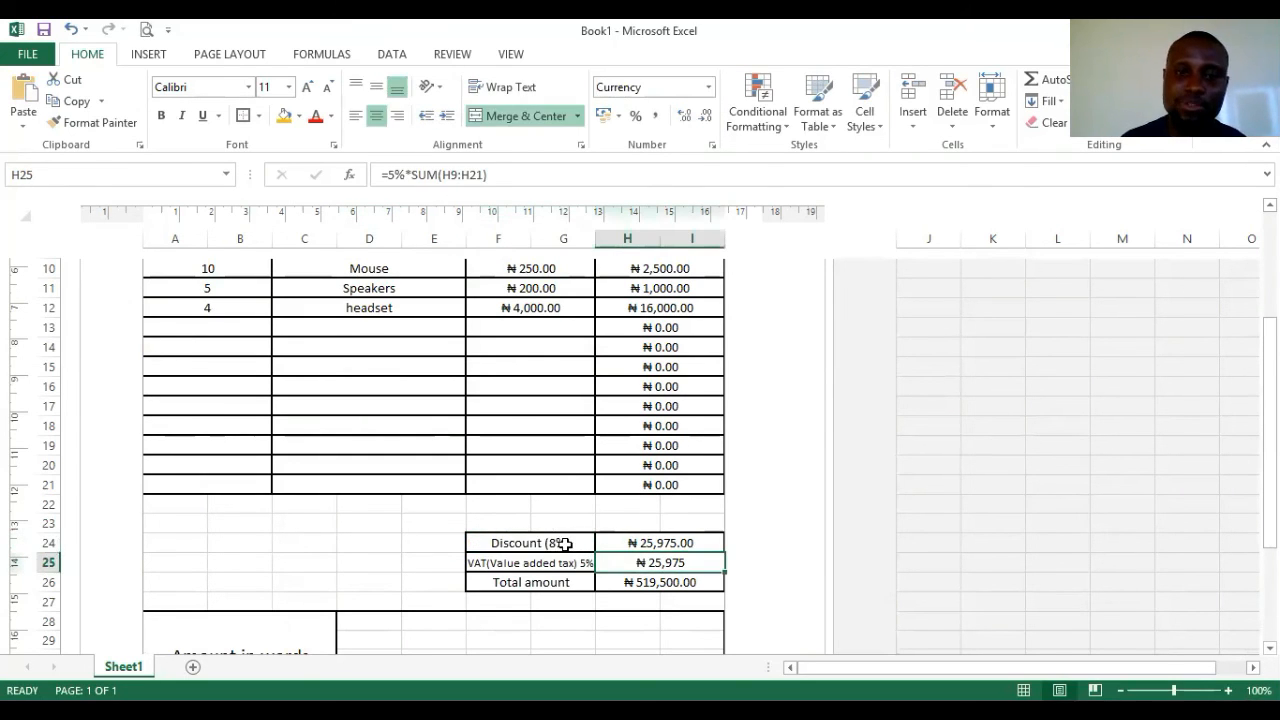
click(662, 543)
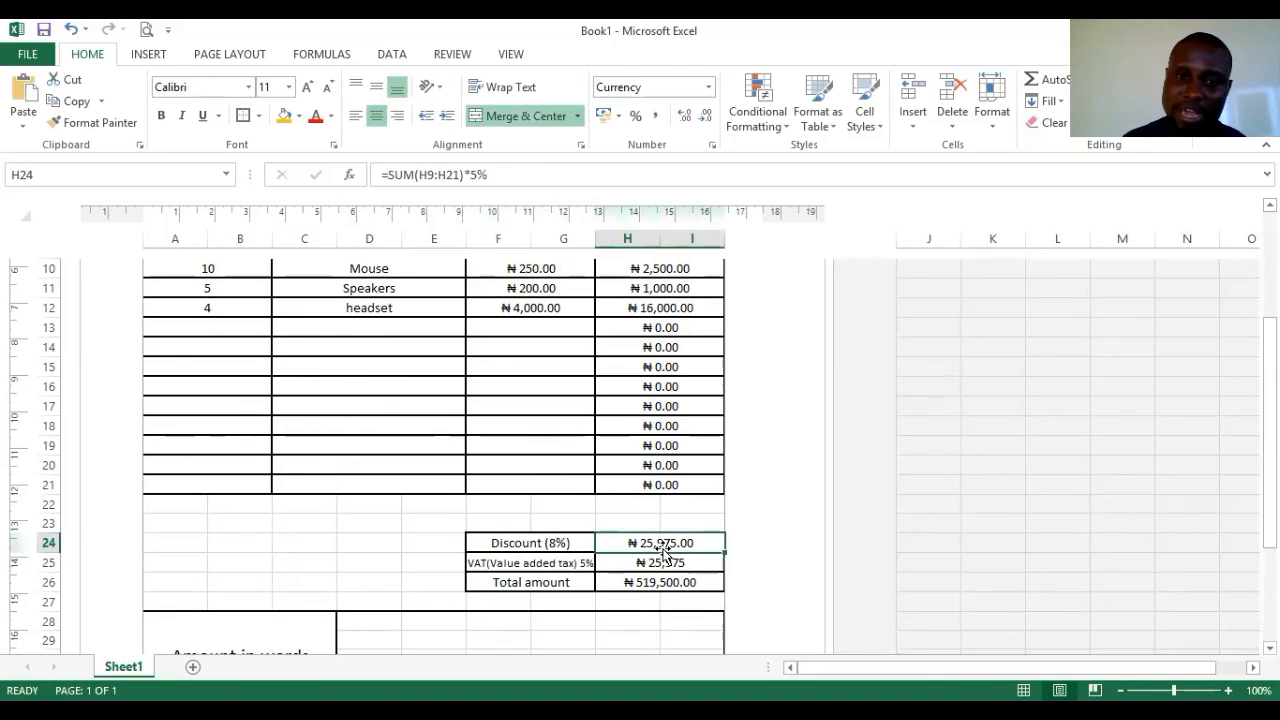
click(478, 178)
key(BackSpace)
text(8)
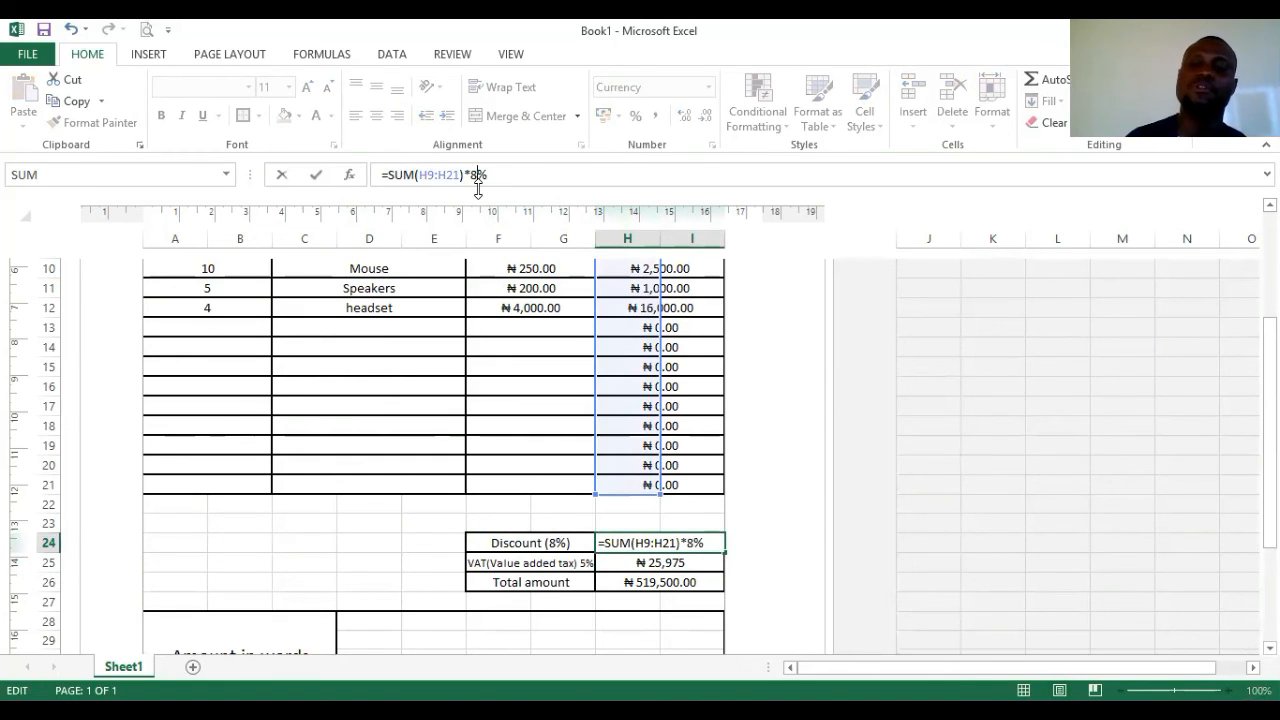
click(936, 366)
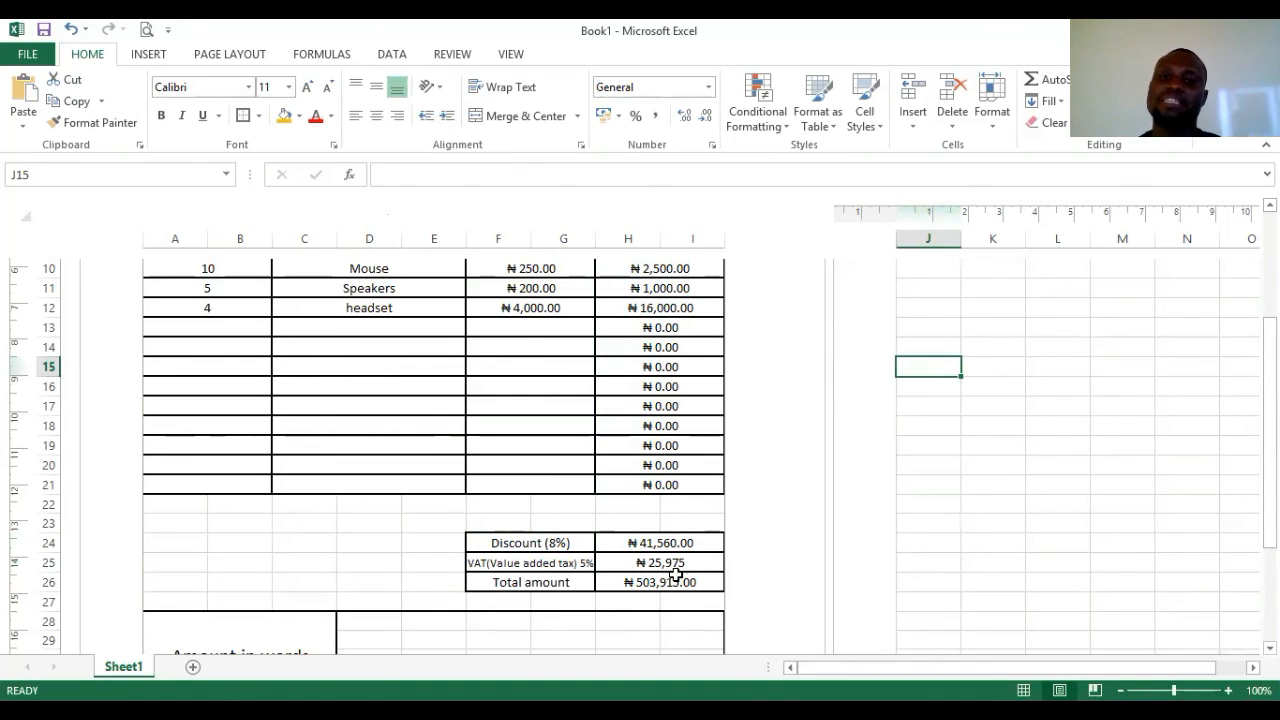
scroll(667, 545, up, 4)
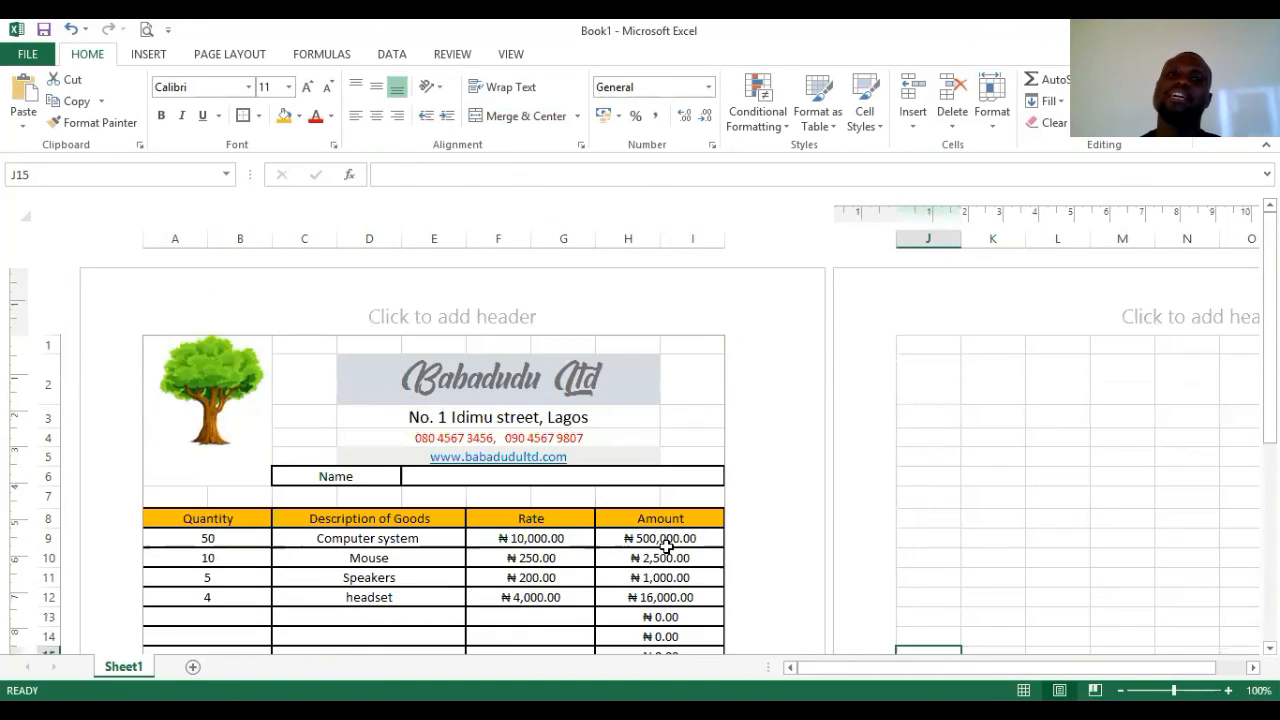
- Scroll through the invoice's two-page print preview, then go back to the worksheet
click(147, 29)
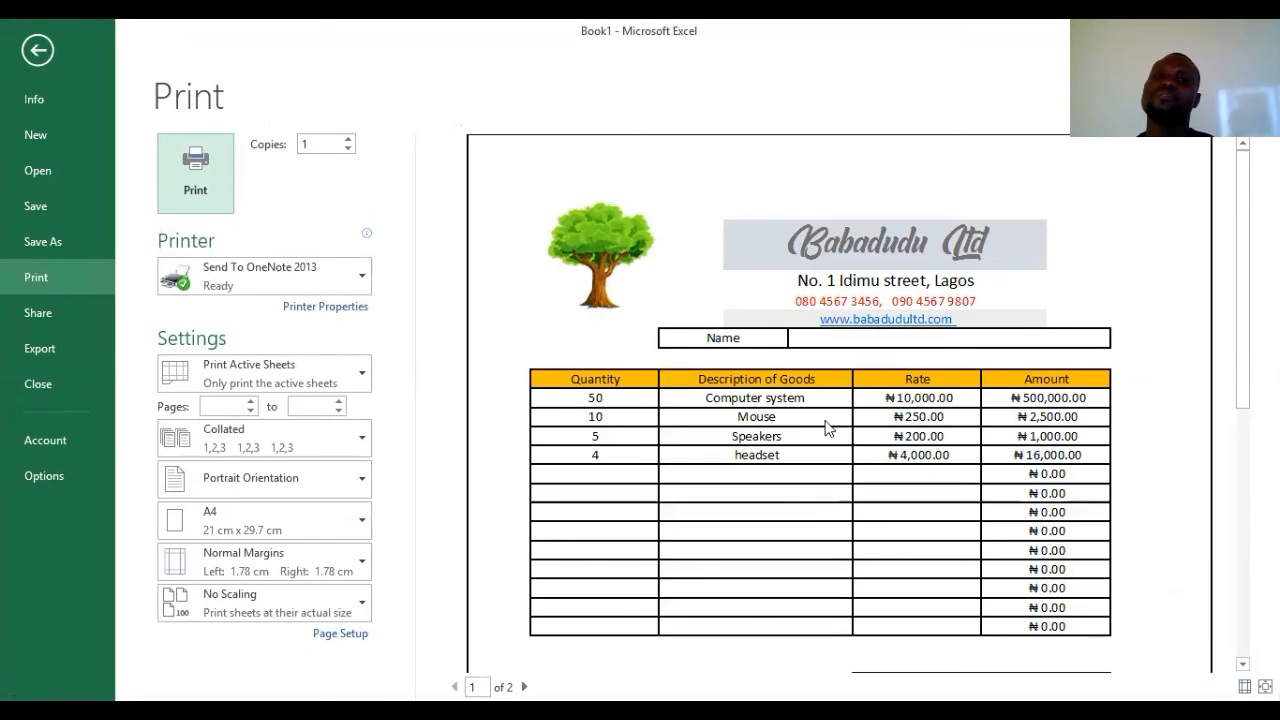
scroll(905, 430, down, 2)
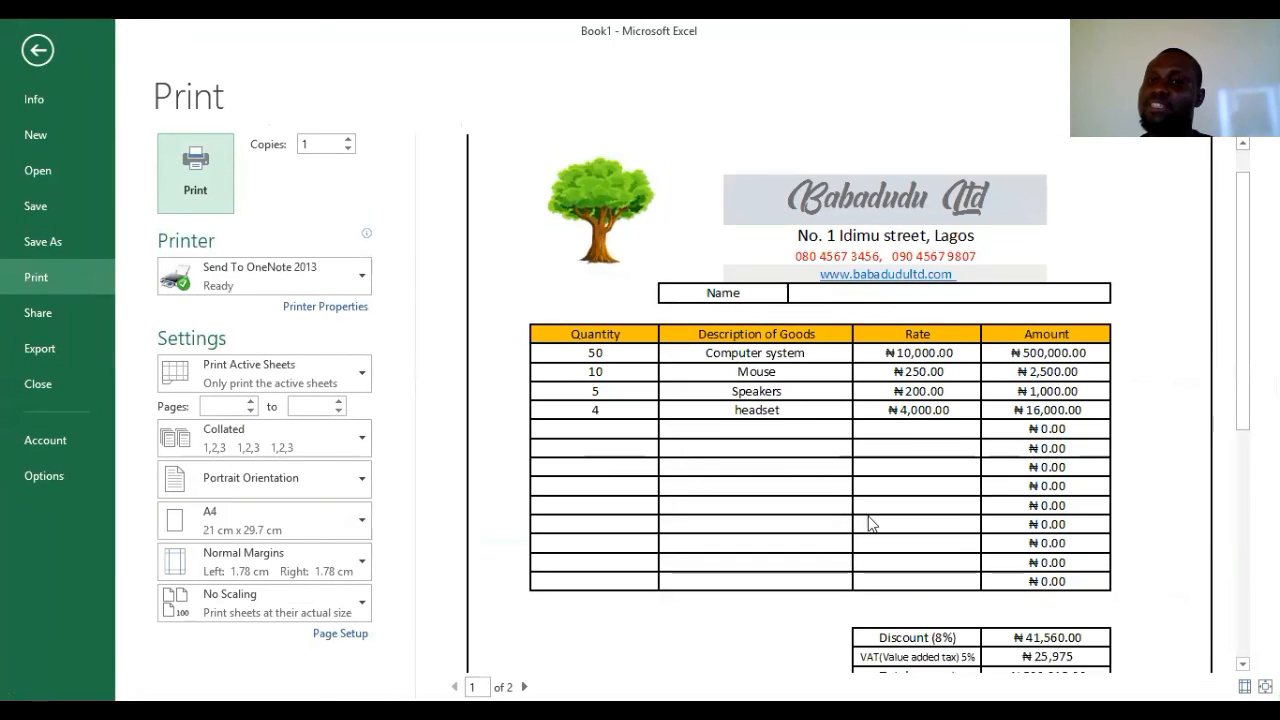
scroll(900, 448, down, 5)
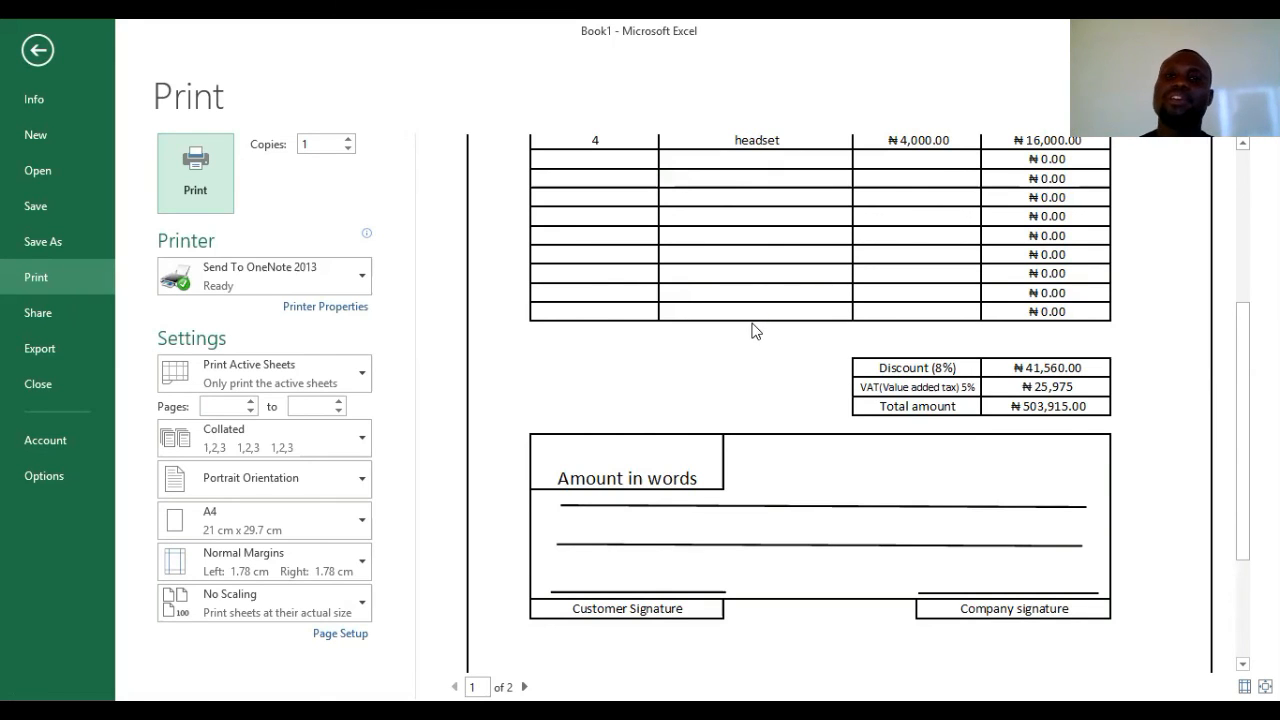
scroll(752, 330, up, 5)
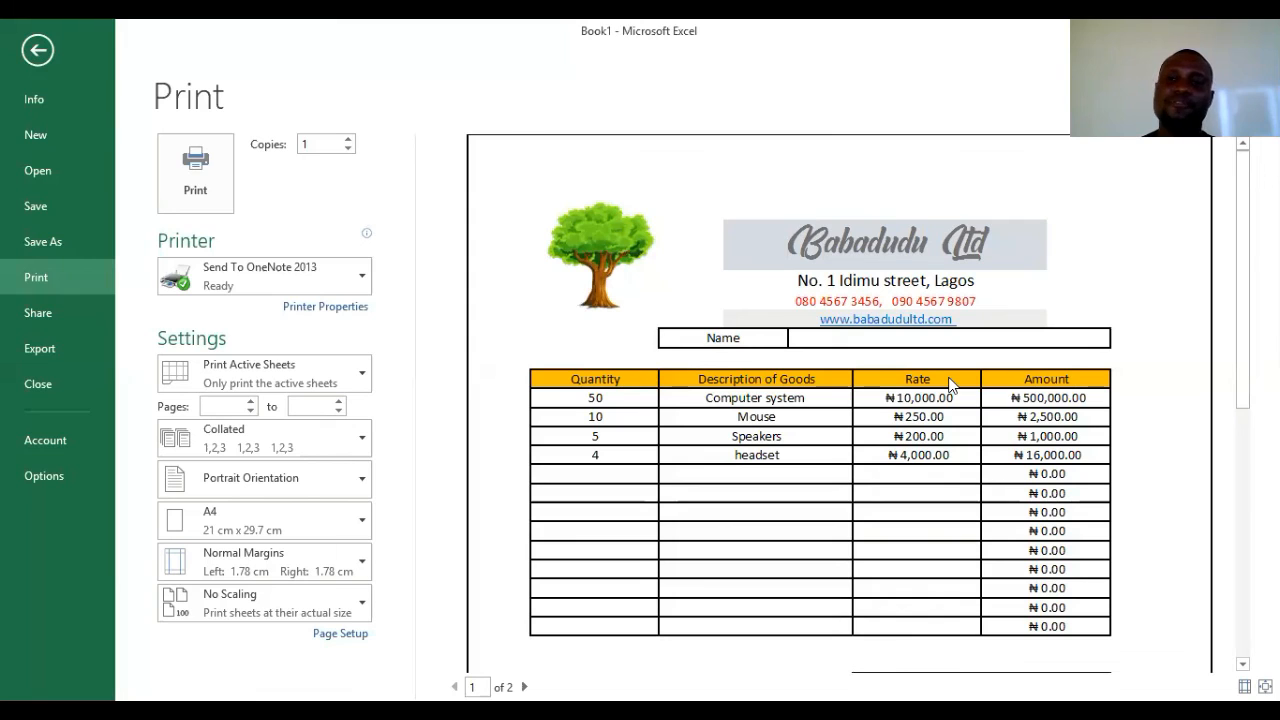
scroll(916, 418, down, 5)
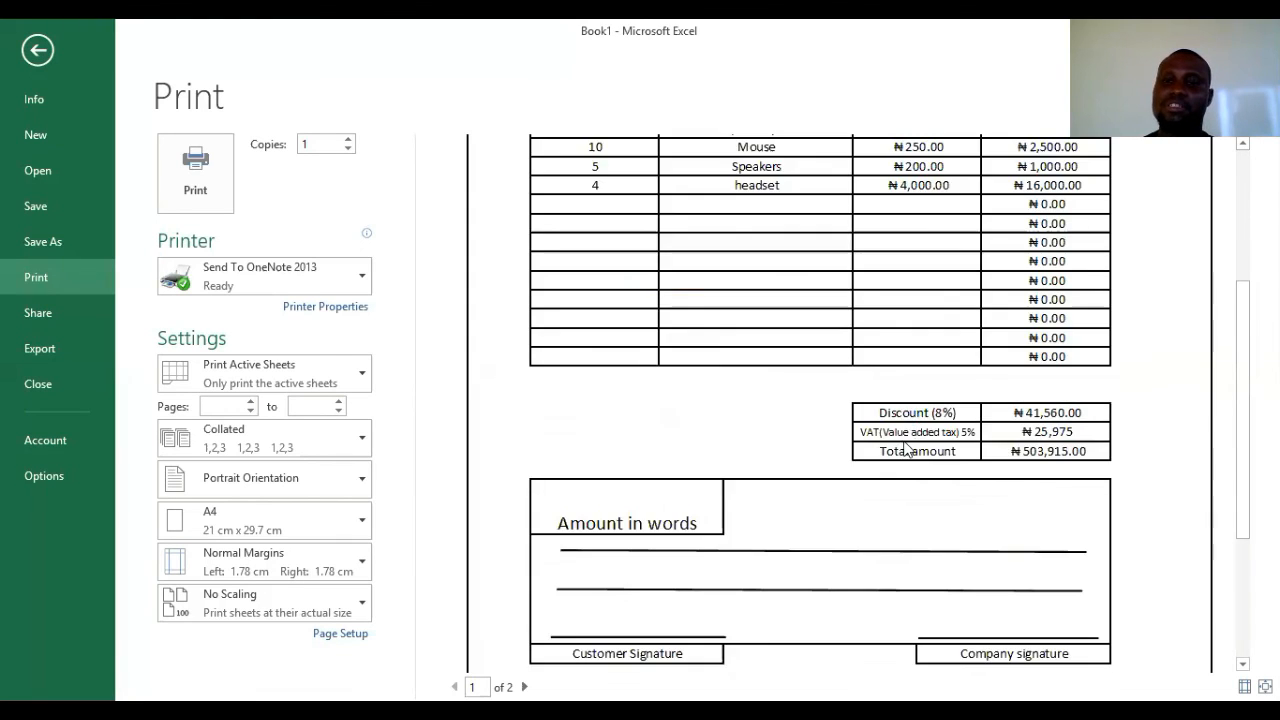
click(37, 51)
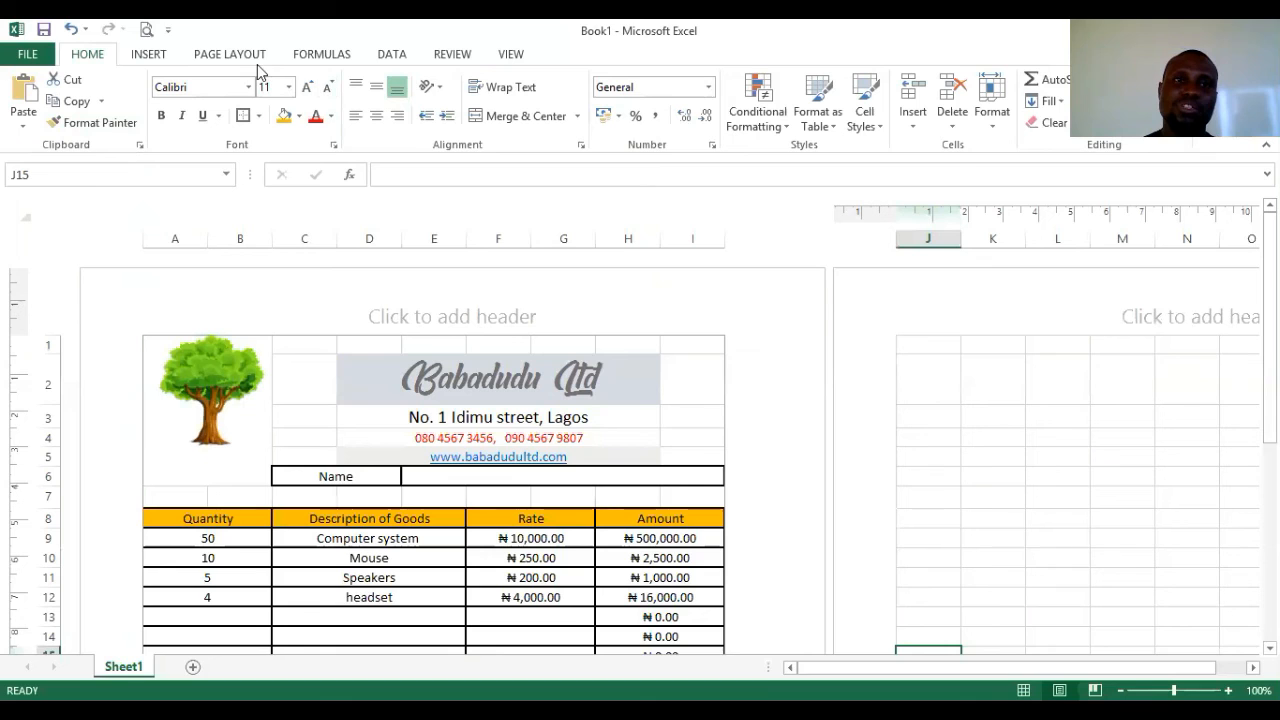
- Select the invoice range A1:I38, clear the old print area, and preview the printout
click(230, 55)
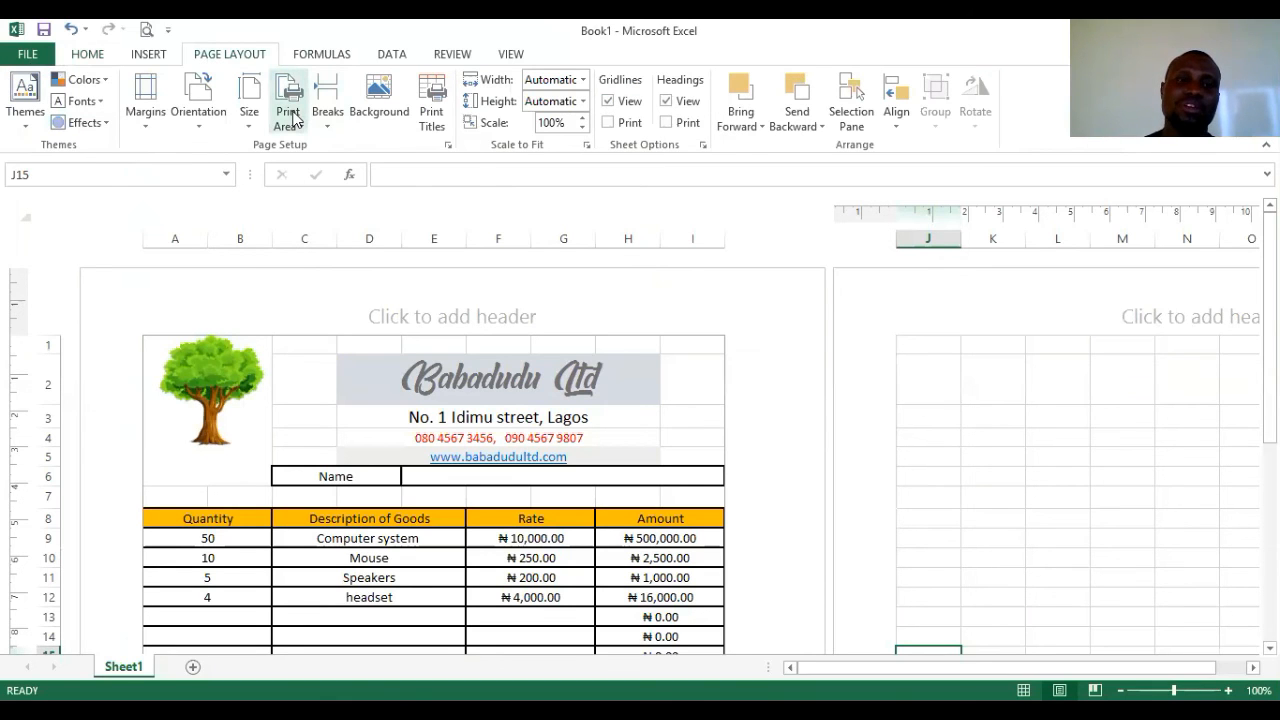
drag(148, 340, 565, 655)
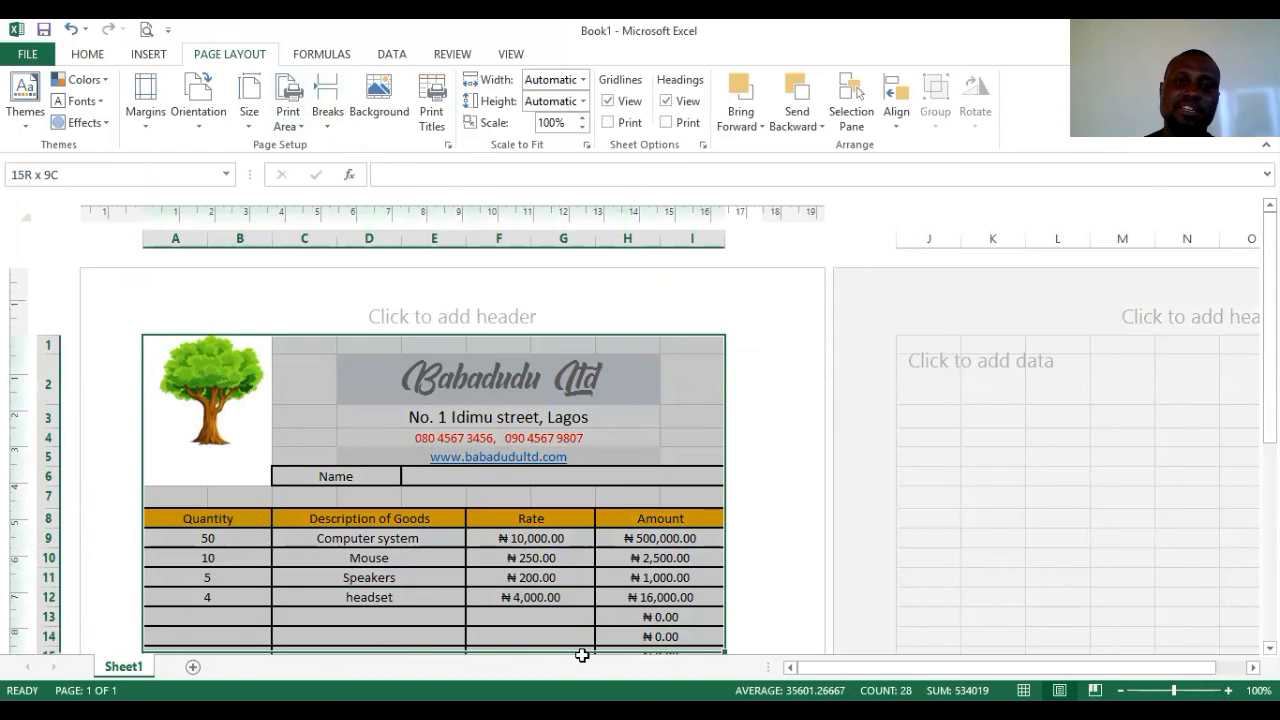
mouse_move(589, 633)
mouse_down()
mouse_move(586, 649)
mouse_move(604, 605)
mouse_move(591, 614)
mouse_up()
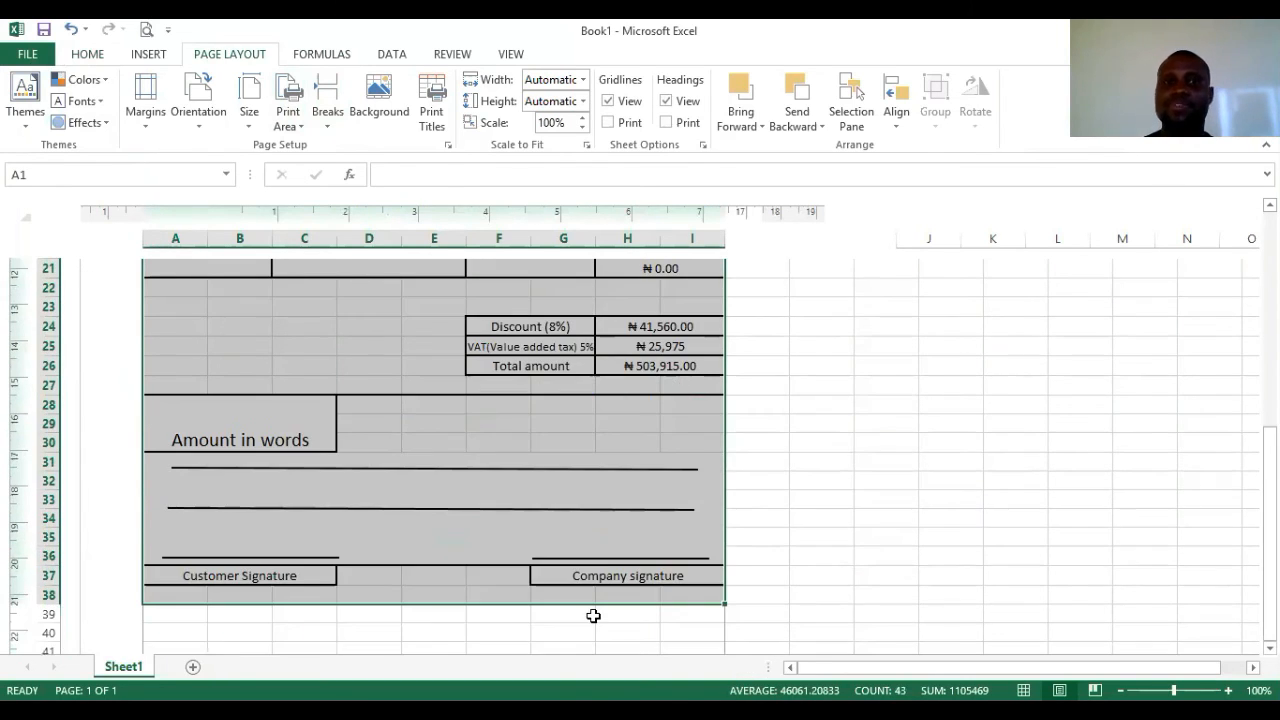
click(300, 120)
click(352, 169)
click(291, 129)
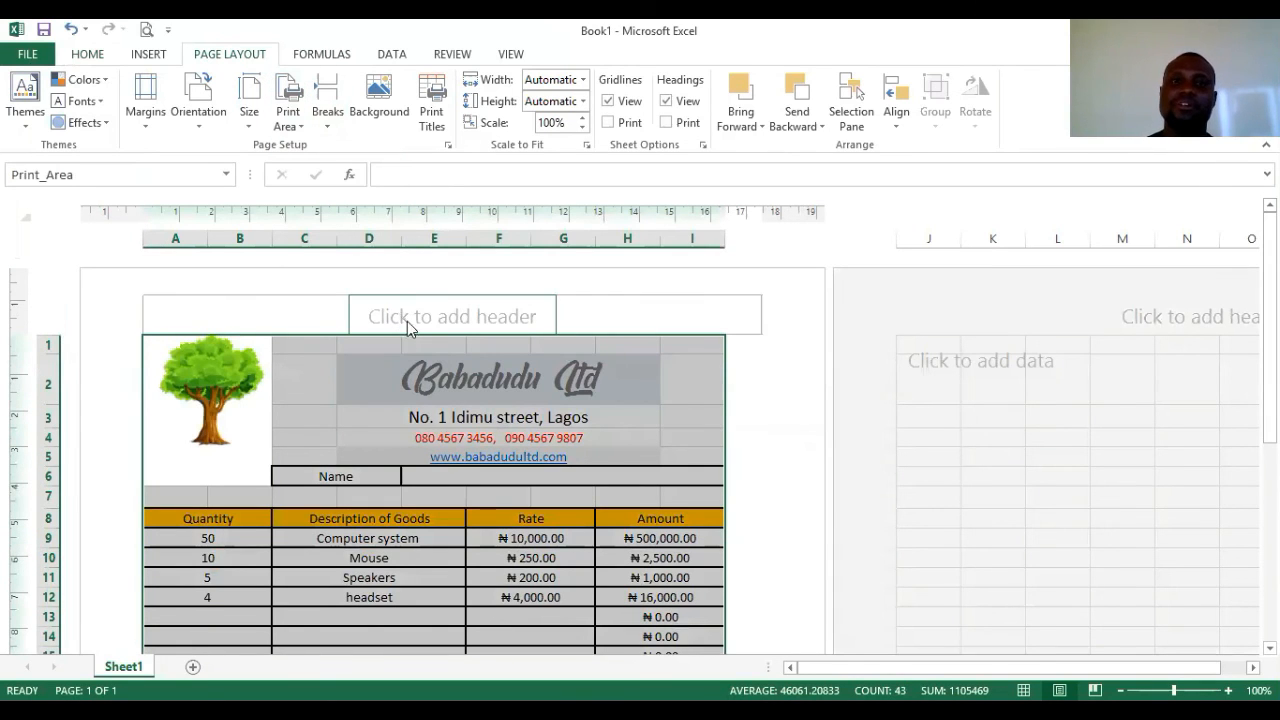
click(144, 31)
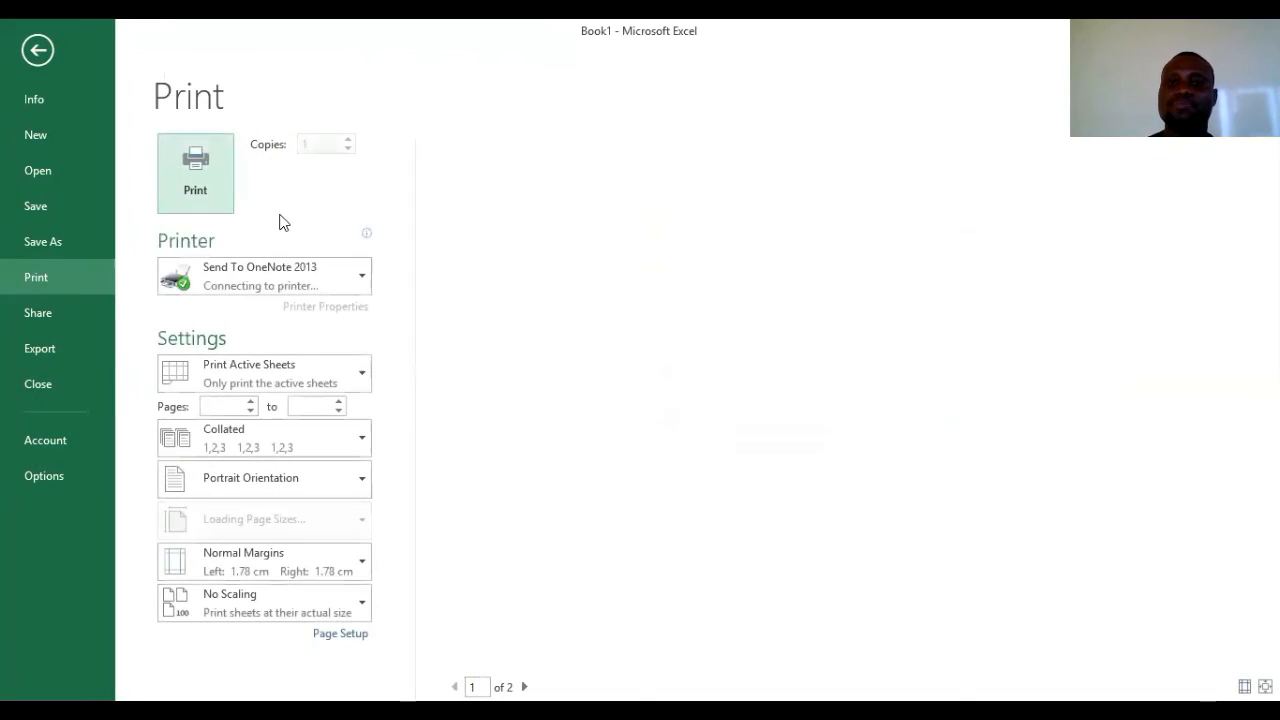
- Return from the preview to the sheet, keeping the paper size at A4
scroll(575, 341, down, 10)
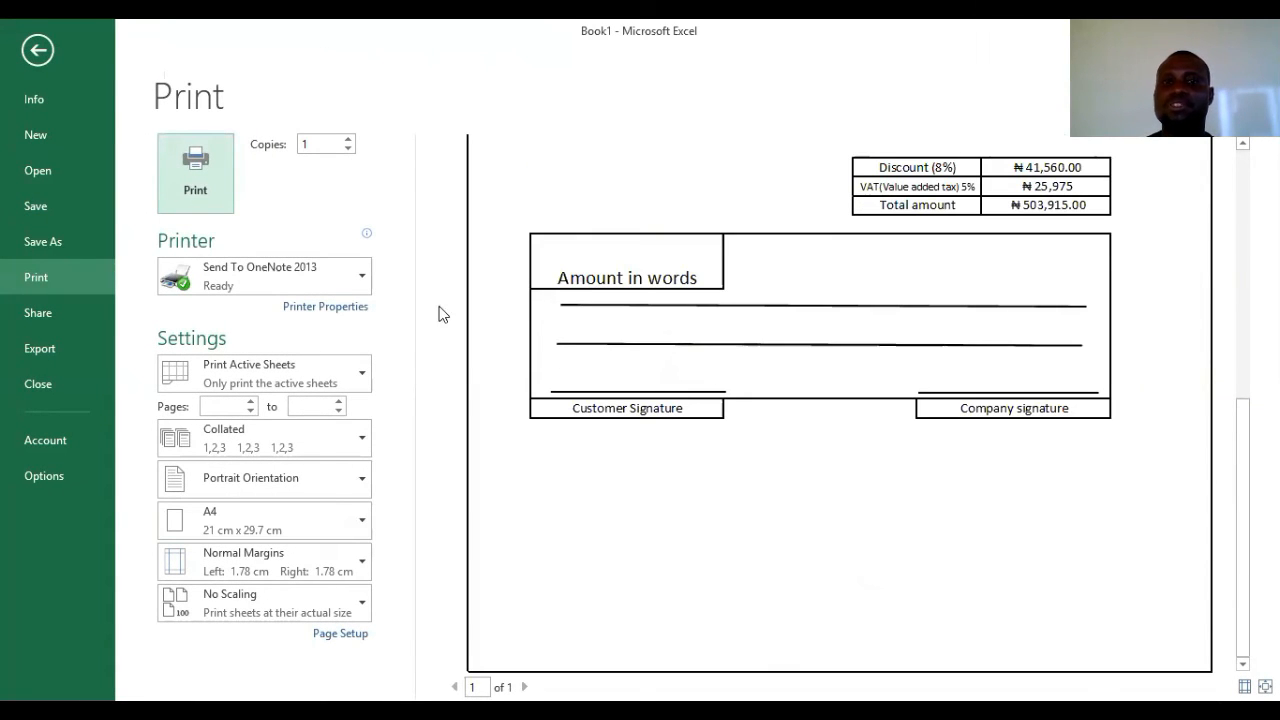
click(38, 50)
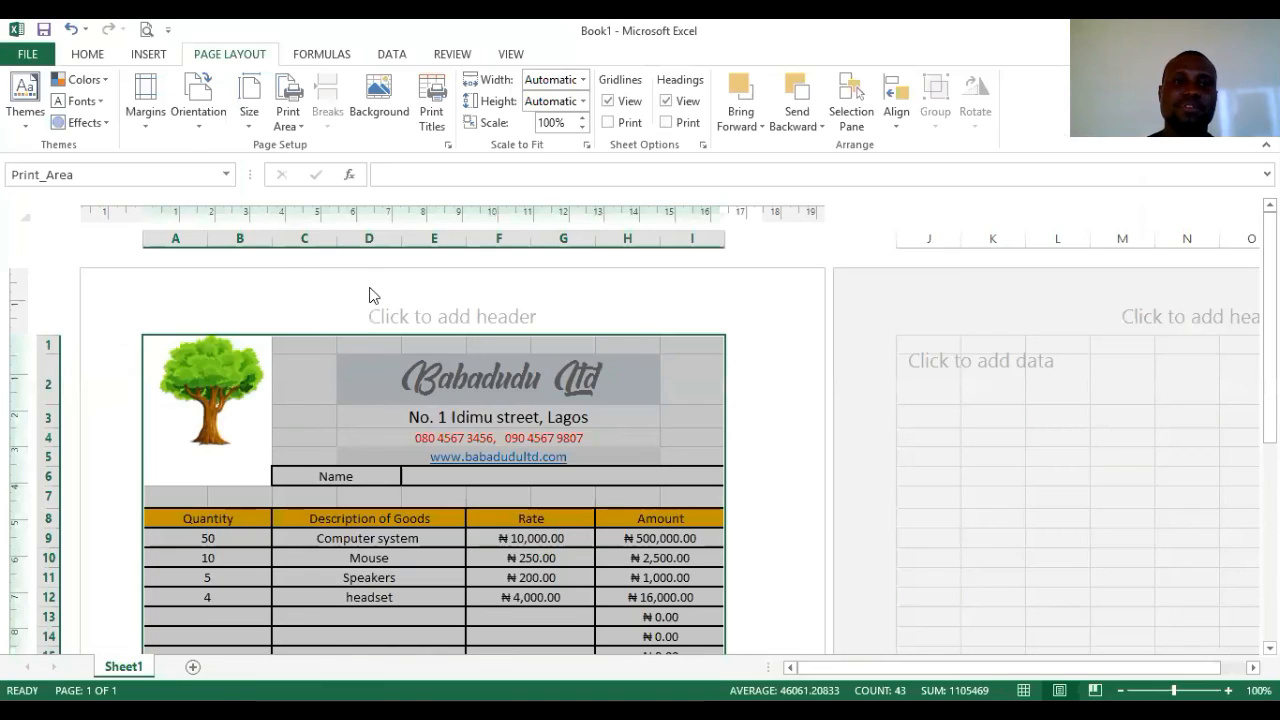
click(249, 115)
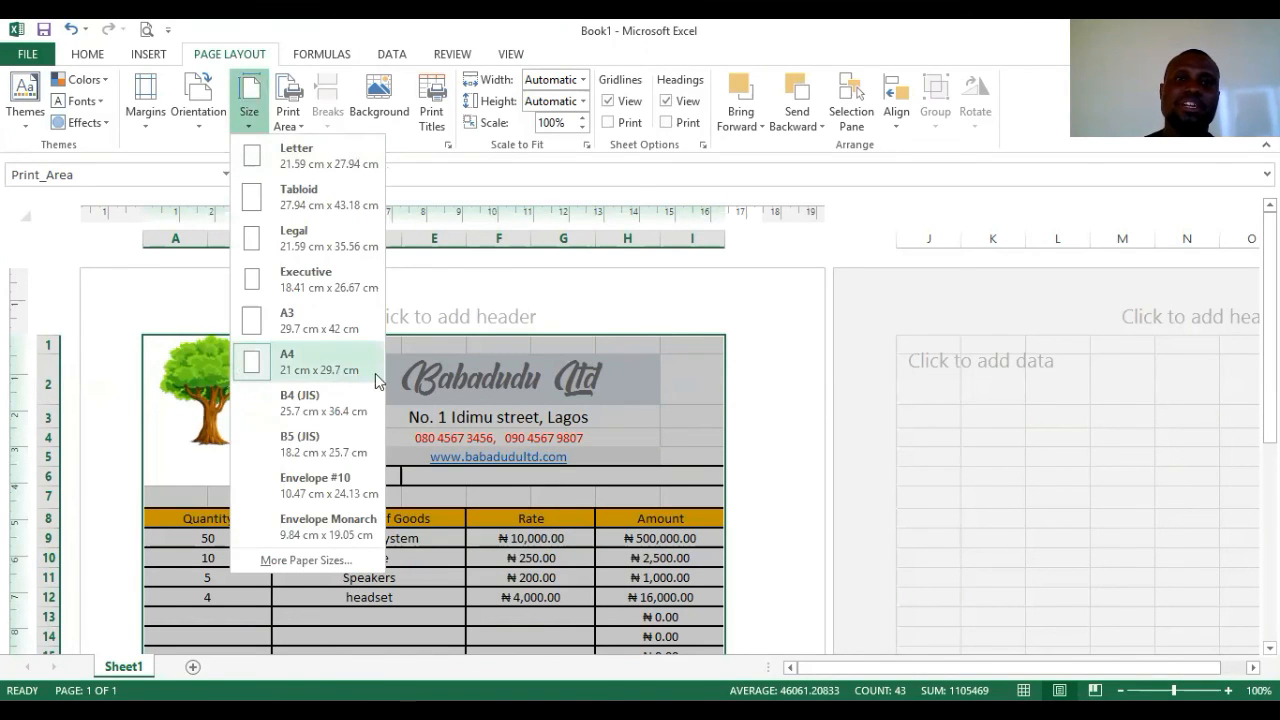
click(311, 142)
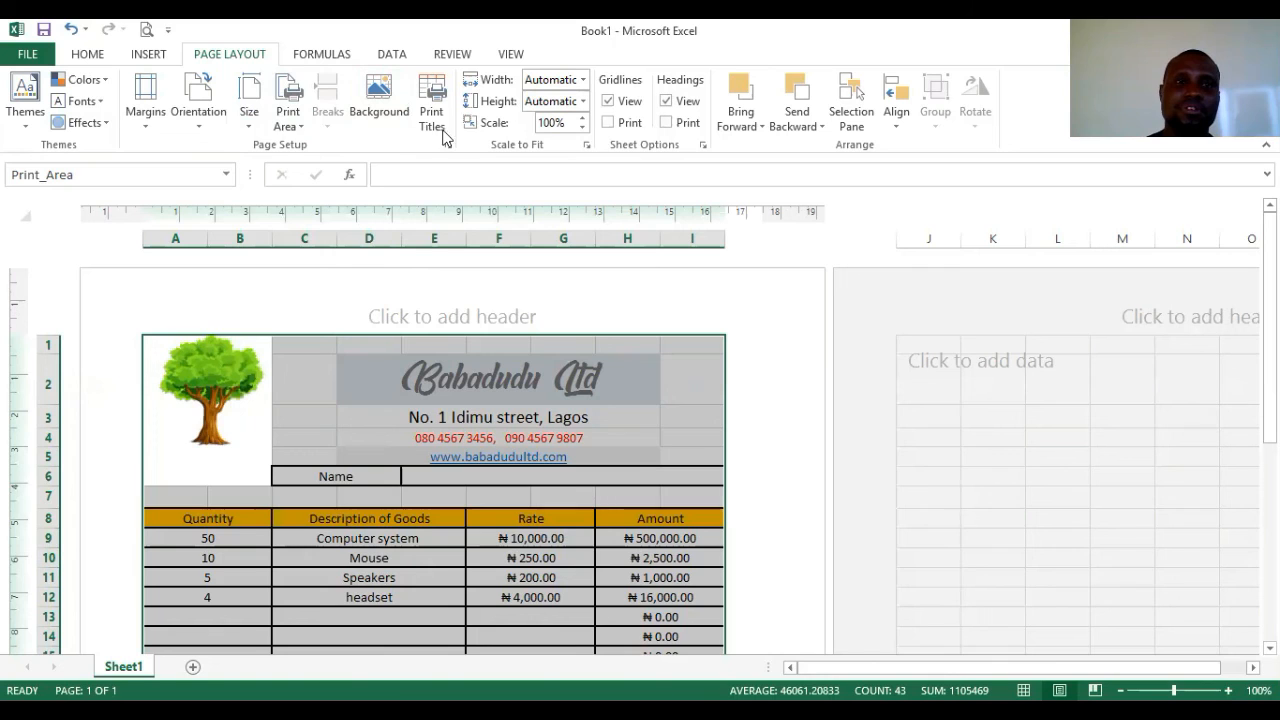
- Set A1:I38 as the print area, deselect the range, and preview the one-page invoice
click(289, 128)
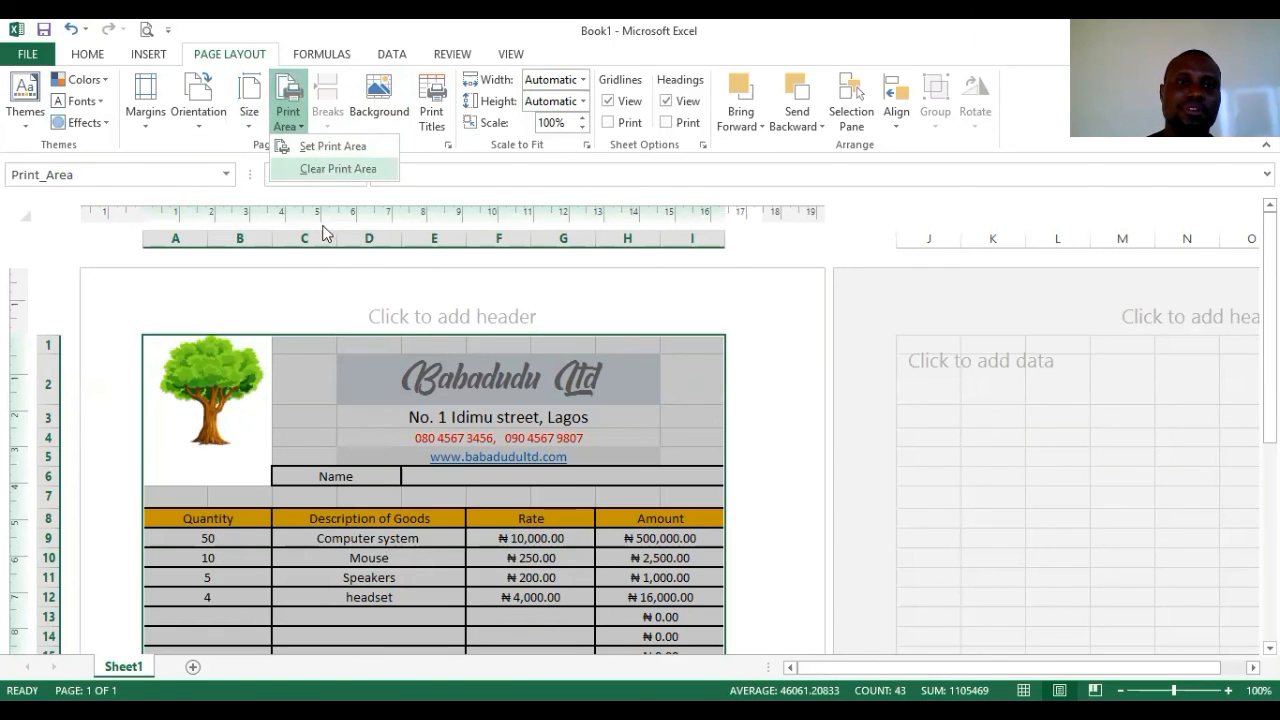
click(322, 147)
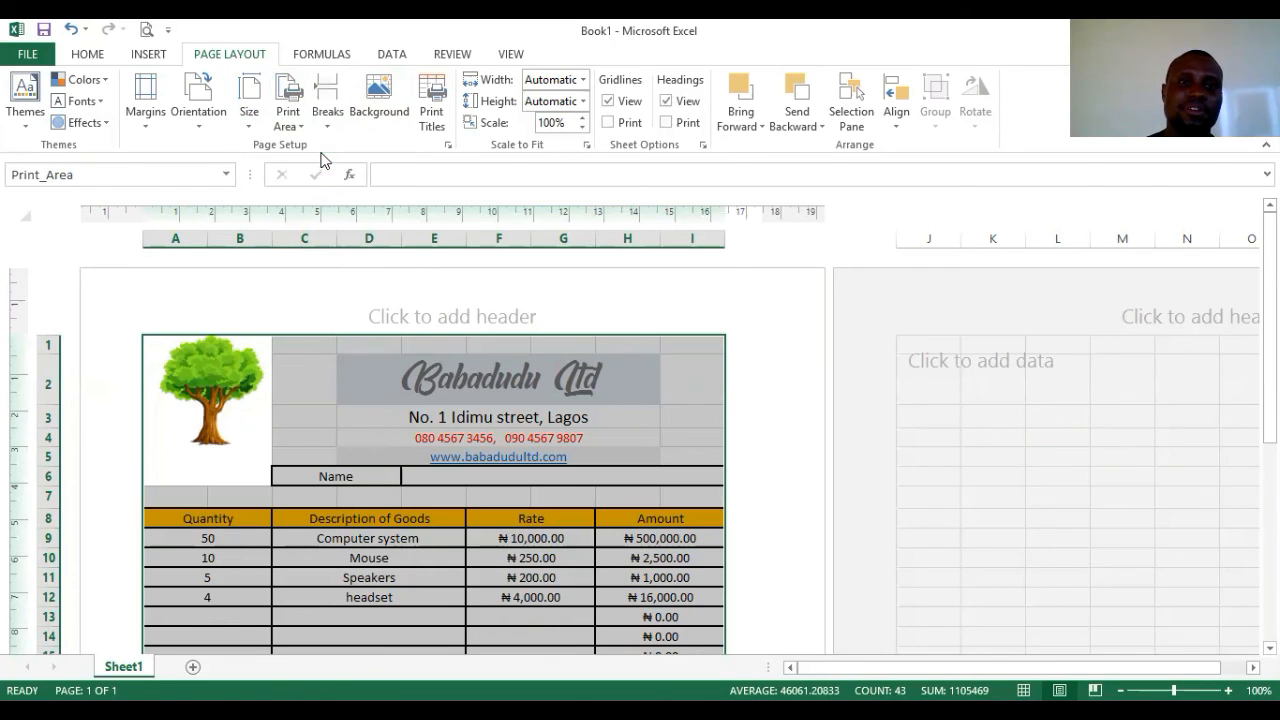
scroll(440, 350, down, 5)
scroll(466, 389, down, 5)
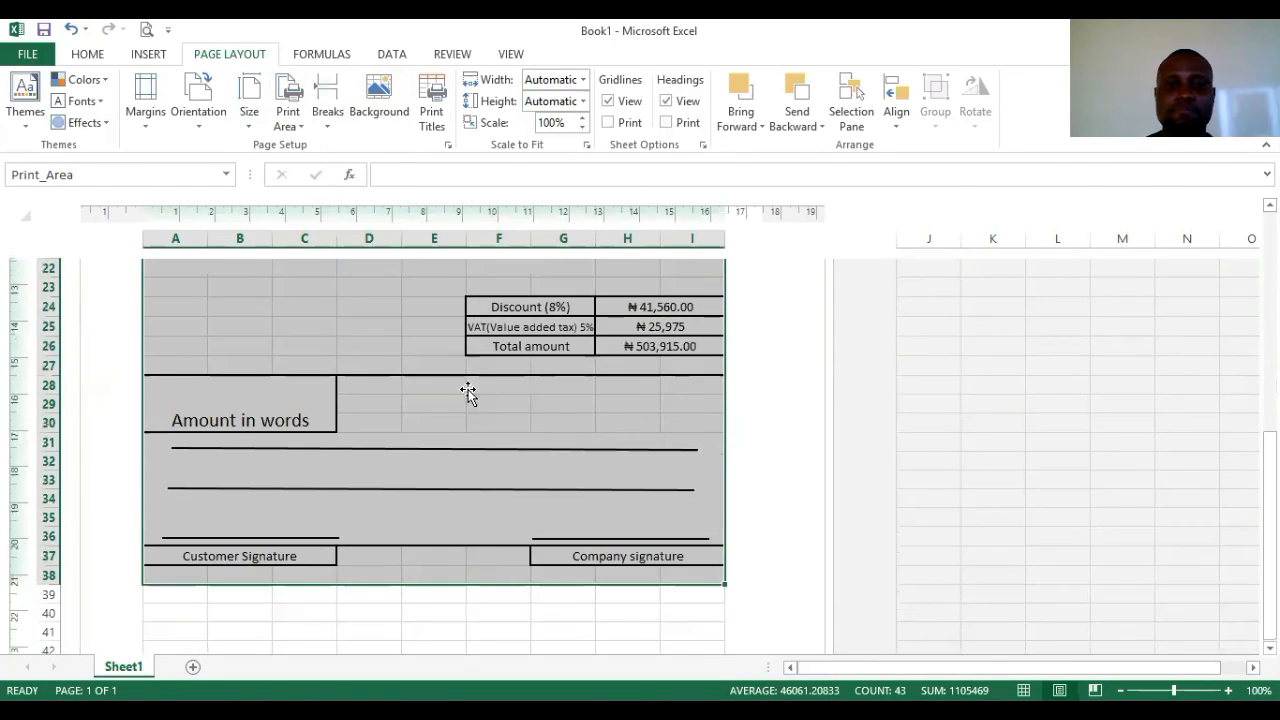
click(478, 535)
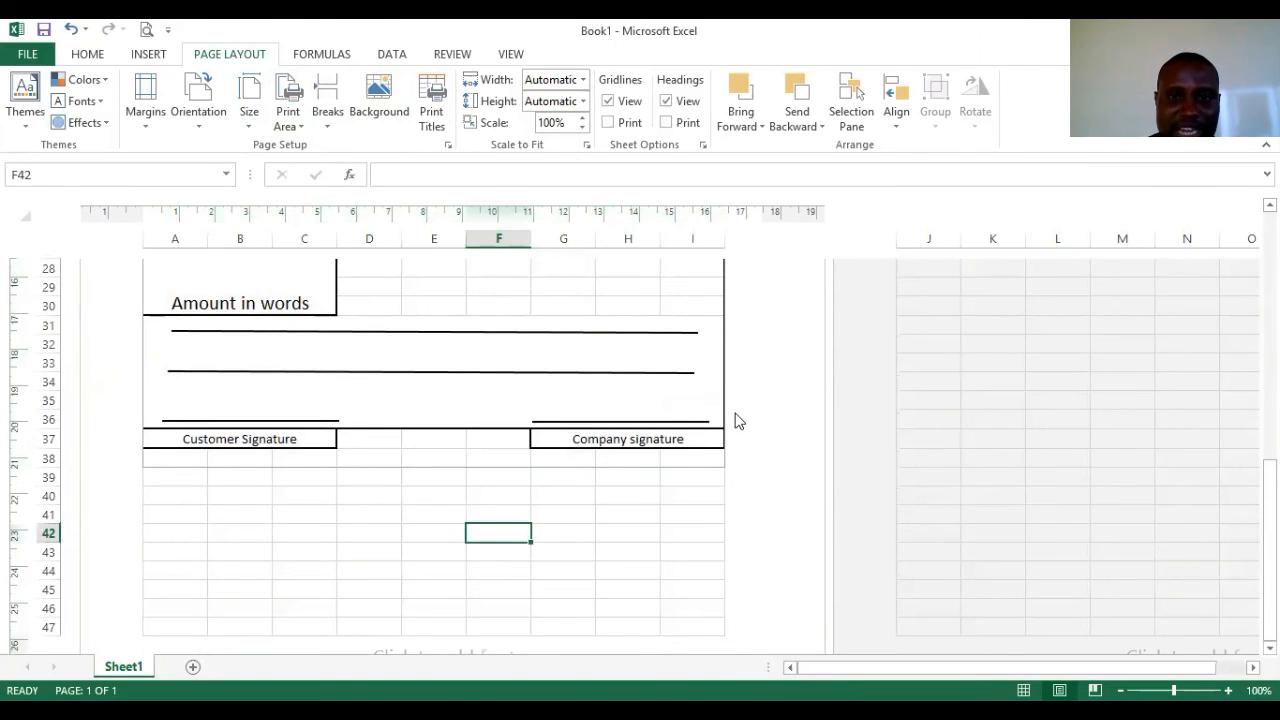
scroll(196, 421, up, 1)
scroll(196, 421, up, 9)
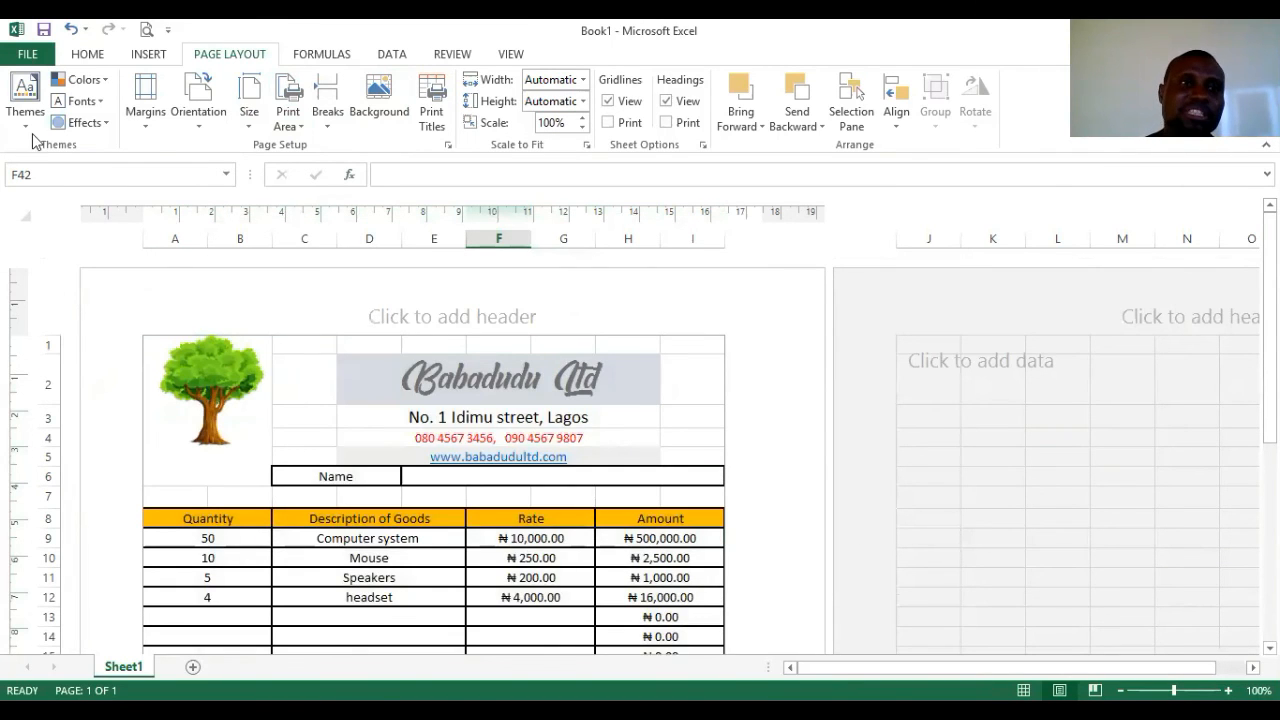
click(146, 29)
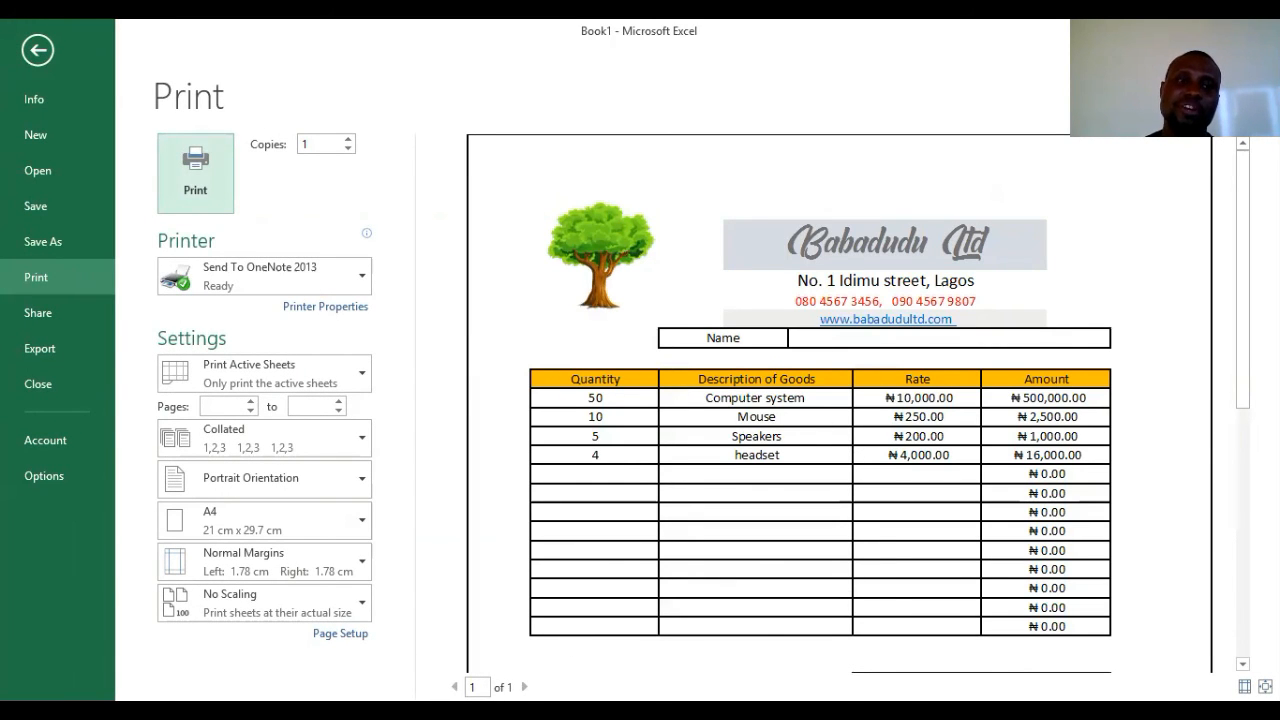
scroll(666, 440, down, 3)
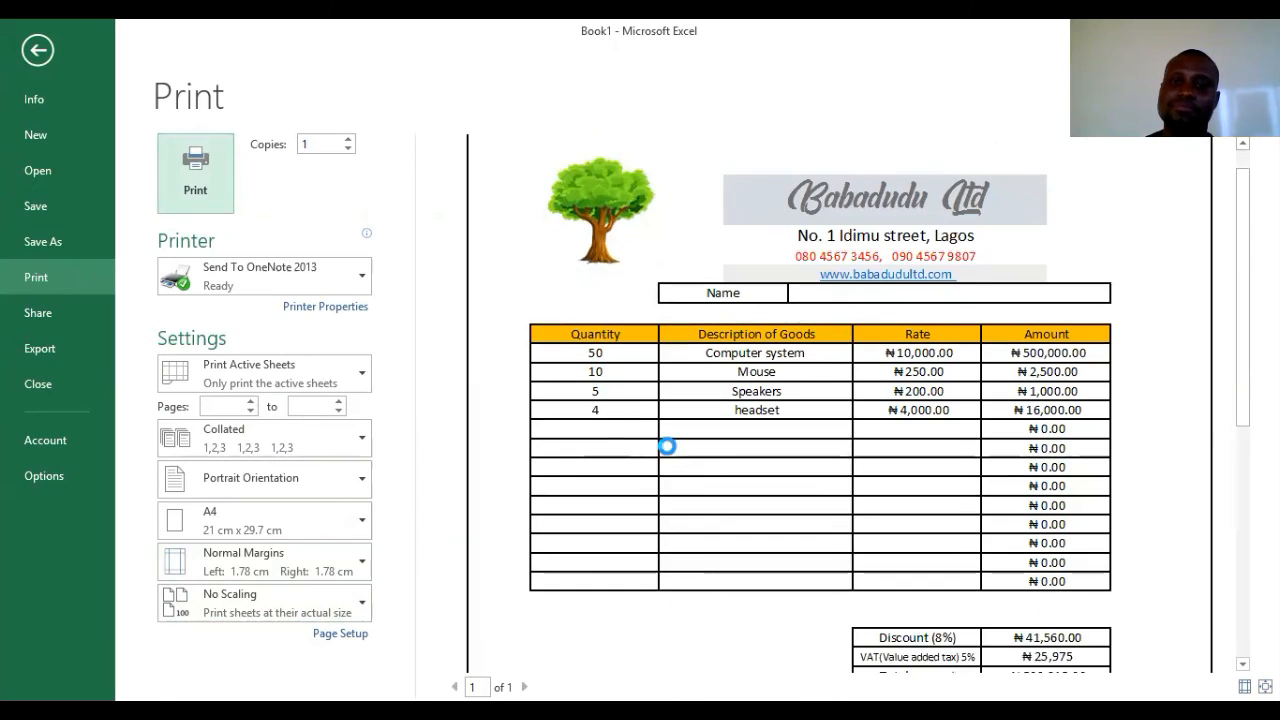
scroll(676, 492, down, 10)
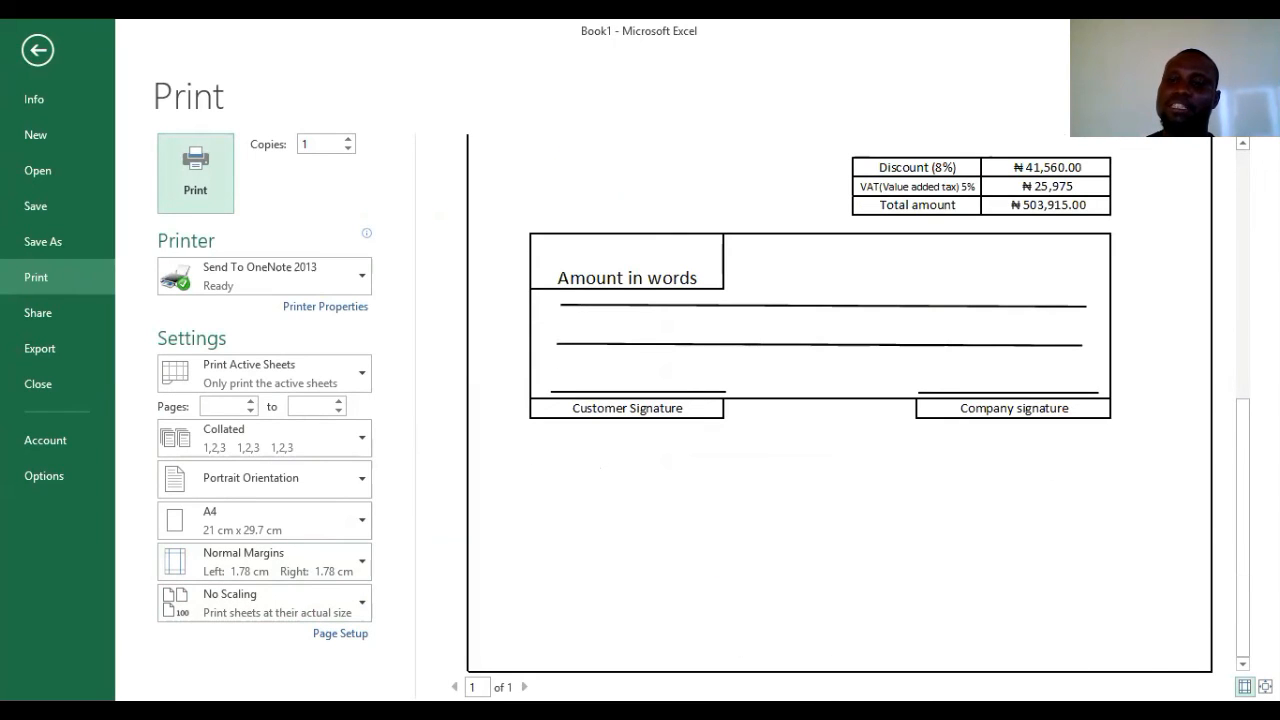
click(1244, 687)
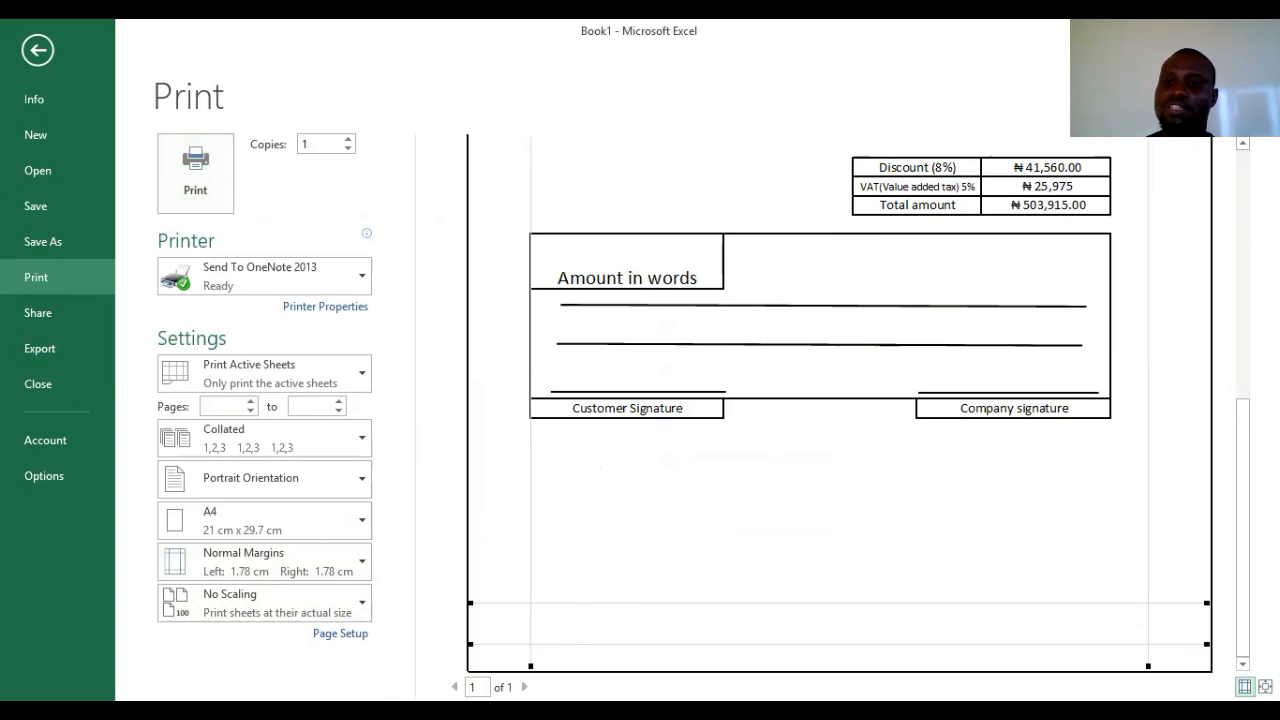
click(821, 475)
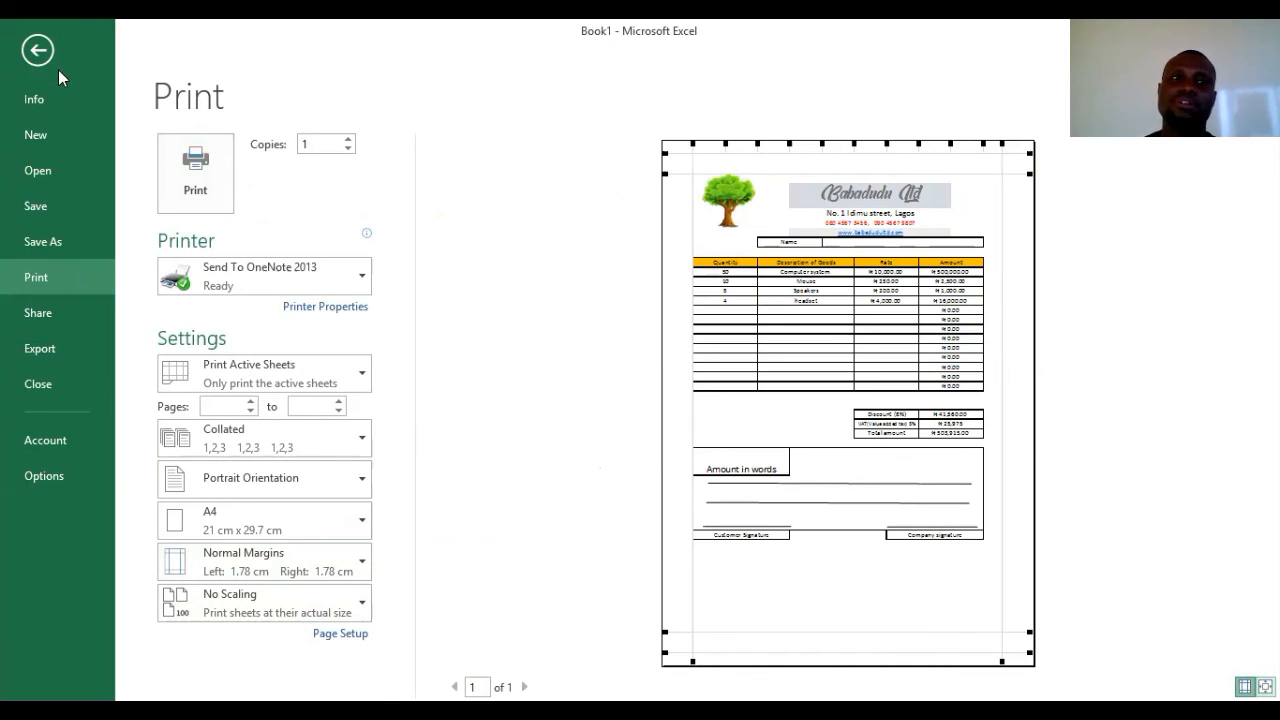
click(38, 50)
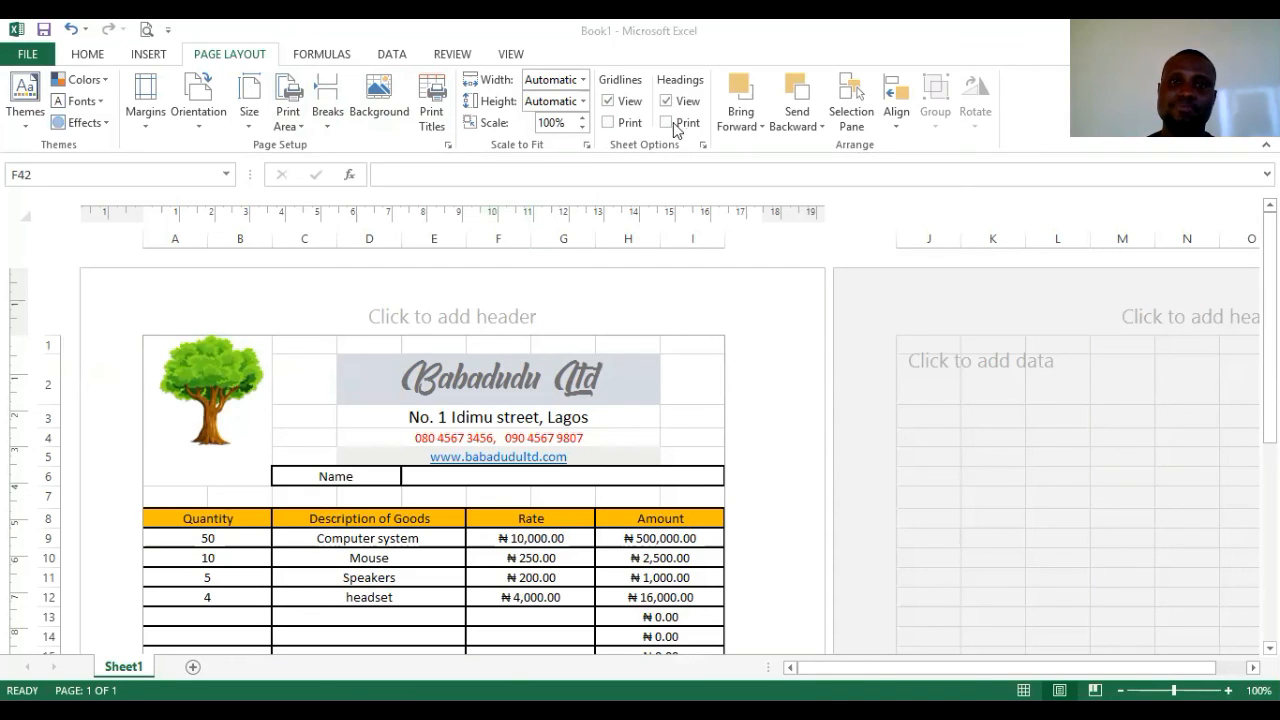
- Hide the row and column headings, then preview the invoice with ruled amount and signature lines
click(667, 104)
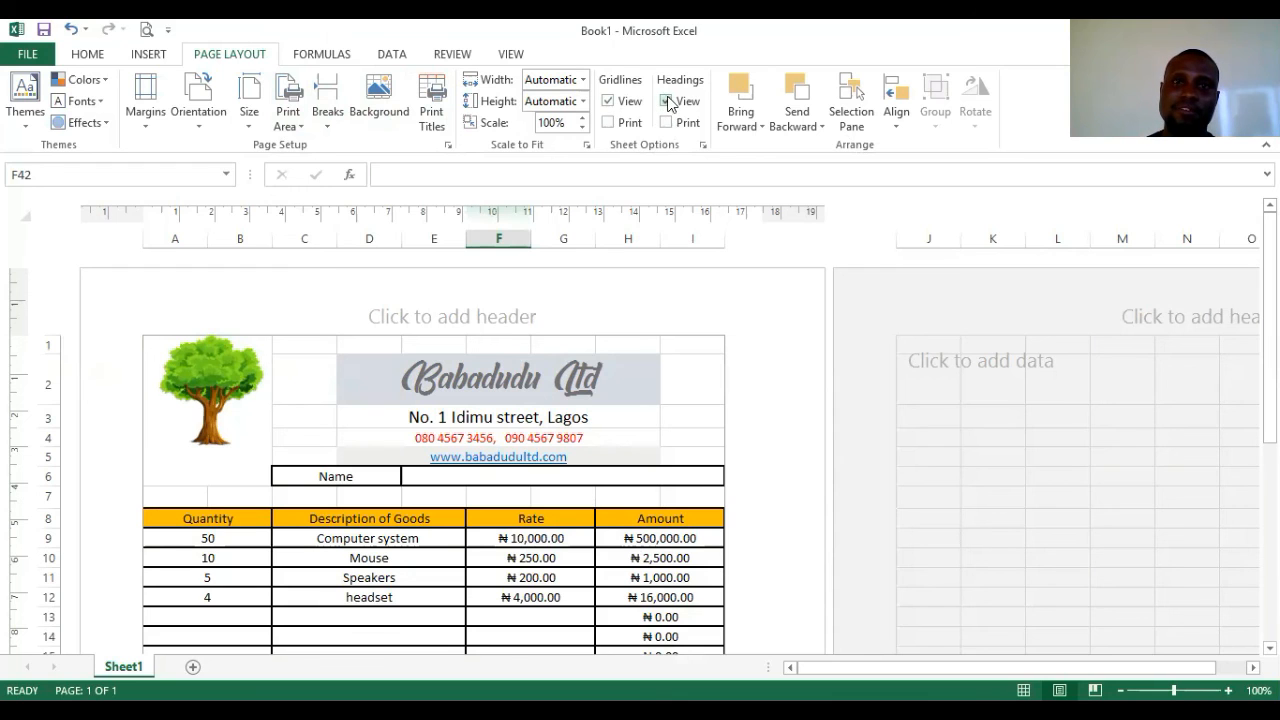
click(667, 103)
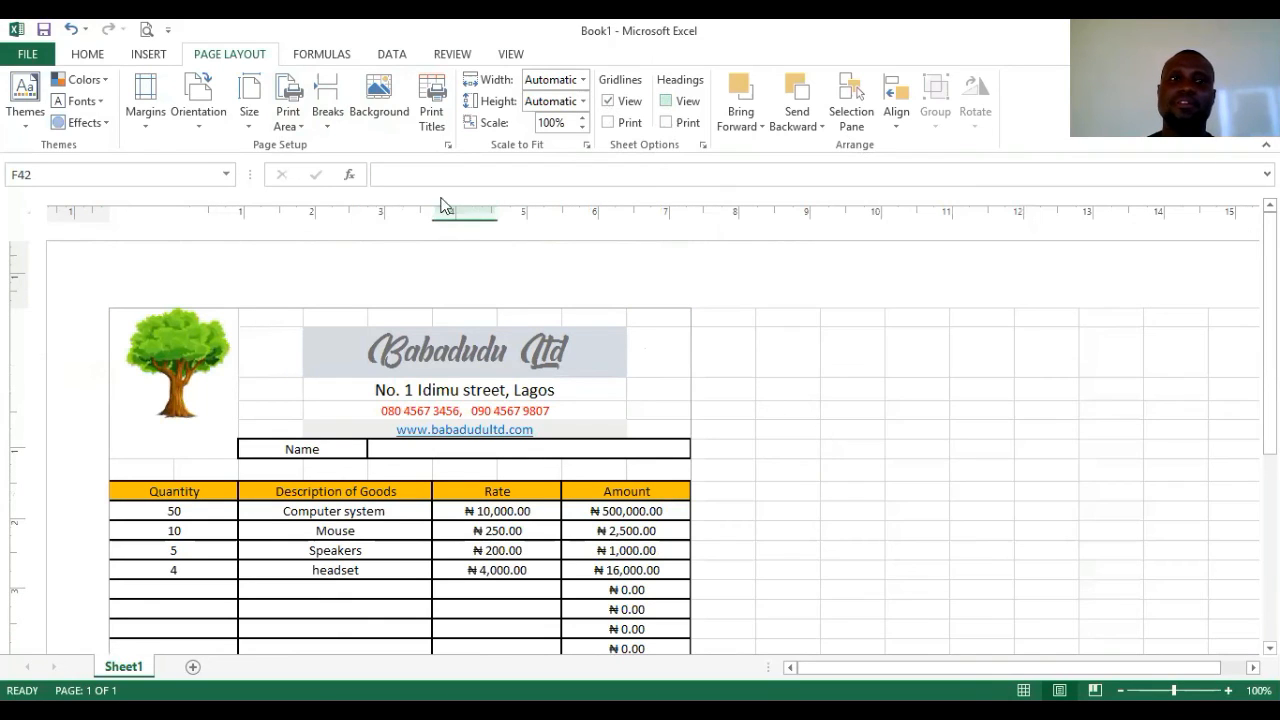
click(146, 37)
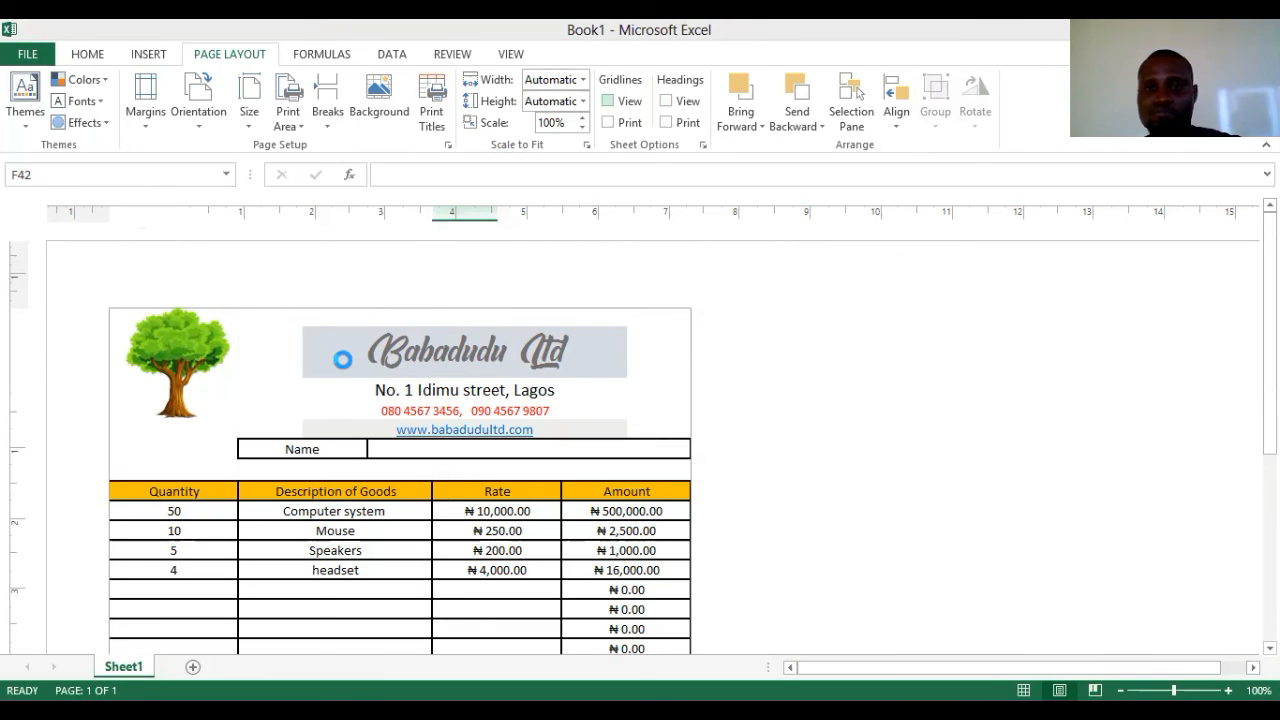
scroll(342, 359, down, 8)
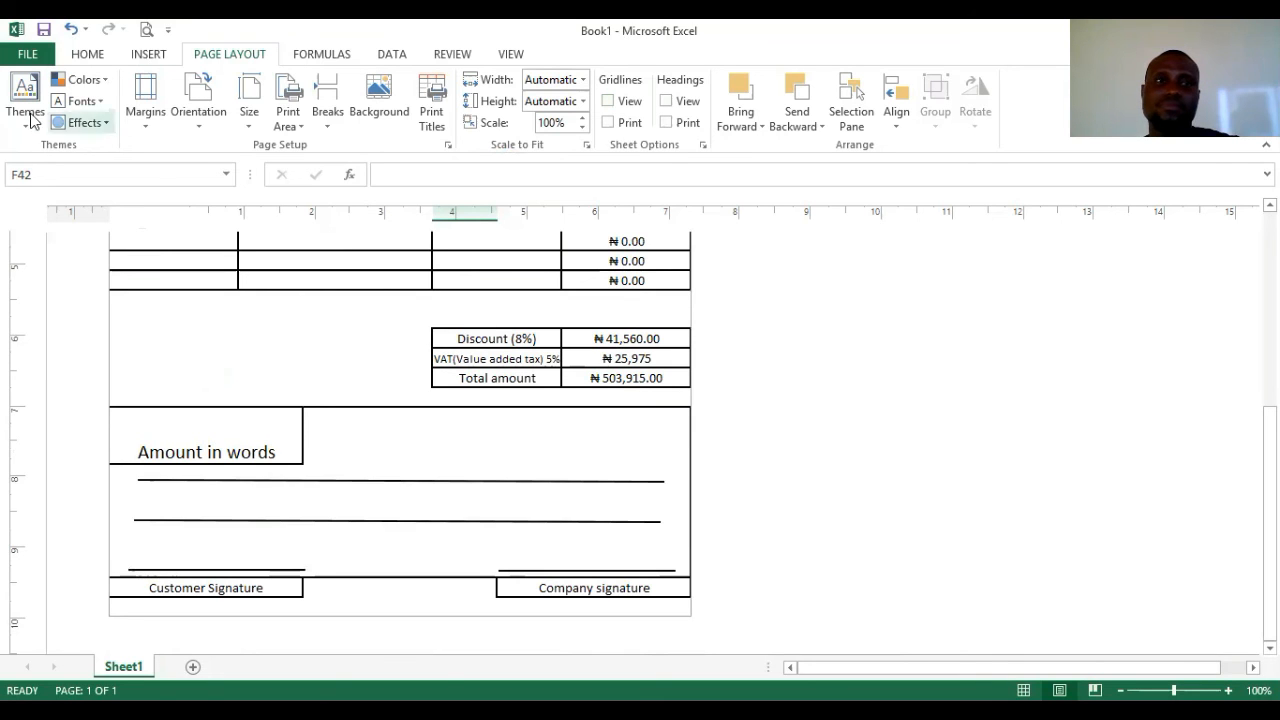
click(146, 33)
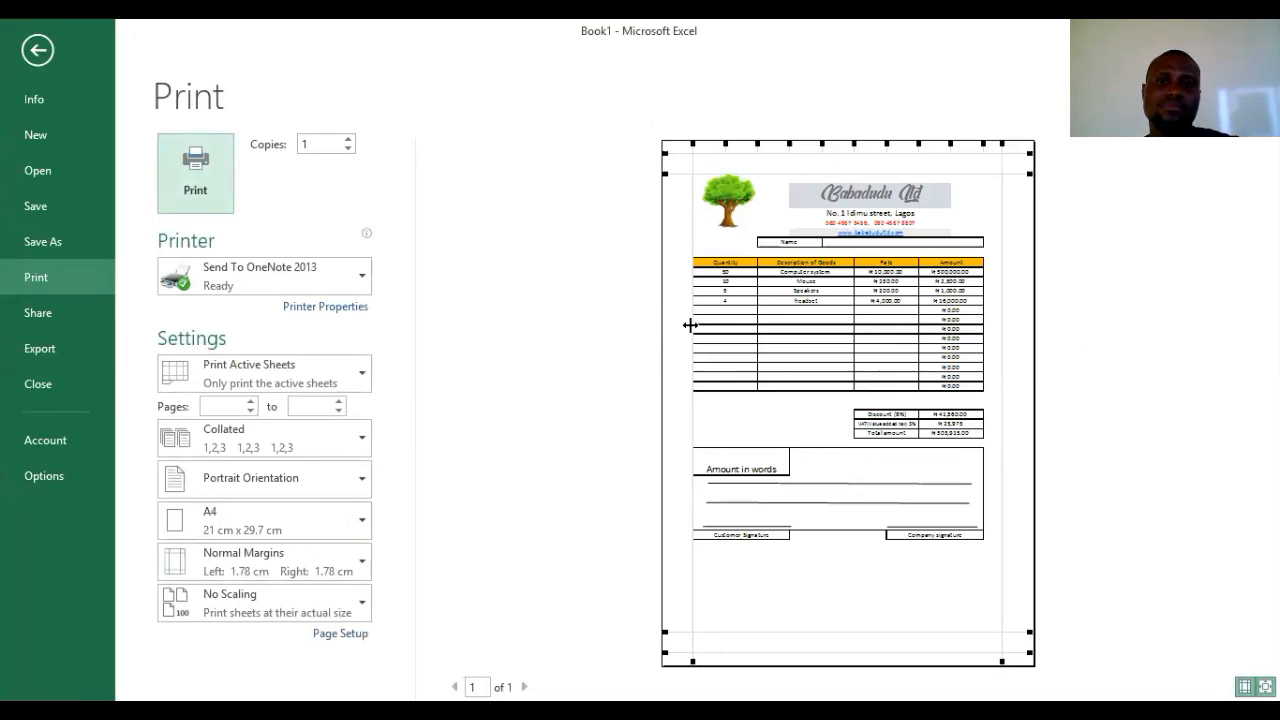
- Select Microsoft XPS Document Writer as the printer instead of Fax
click(278, 295)
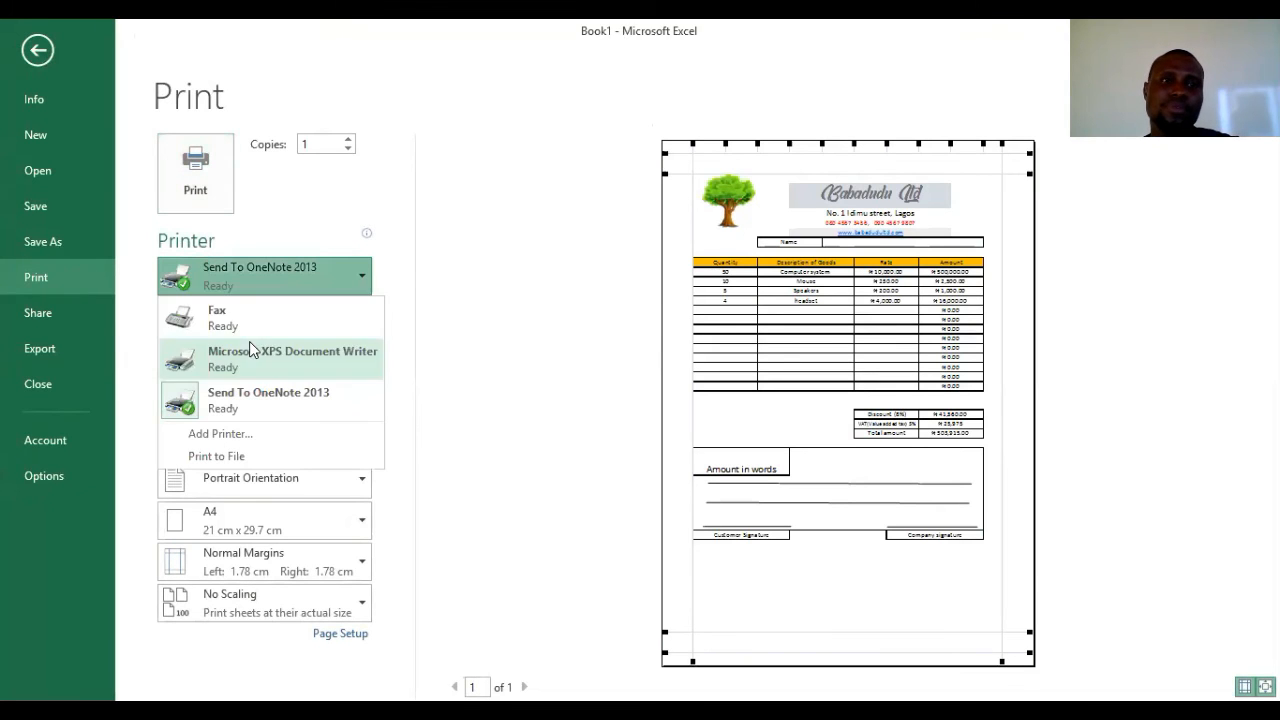
click(242, 326)
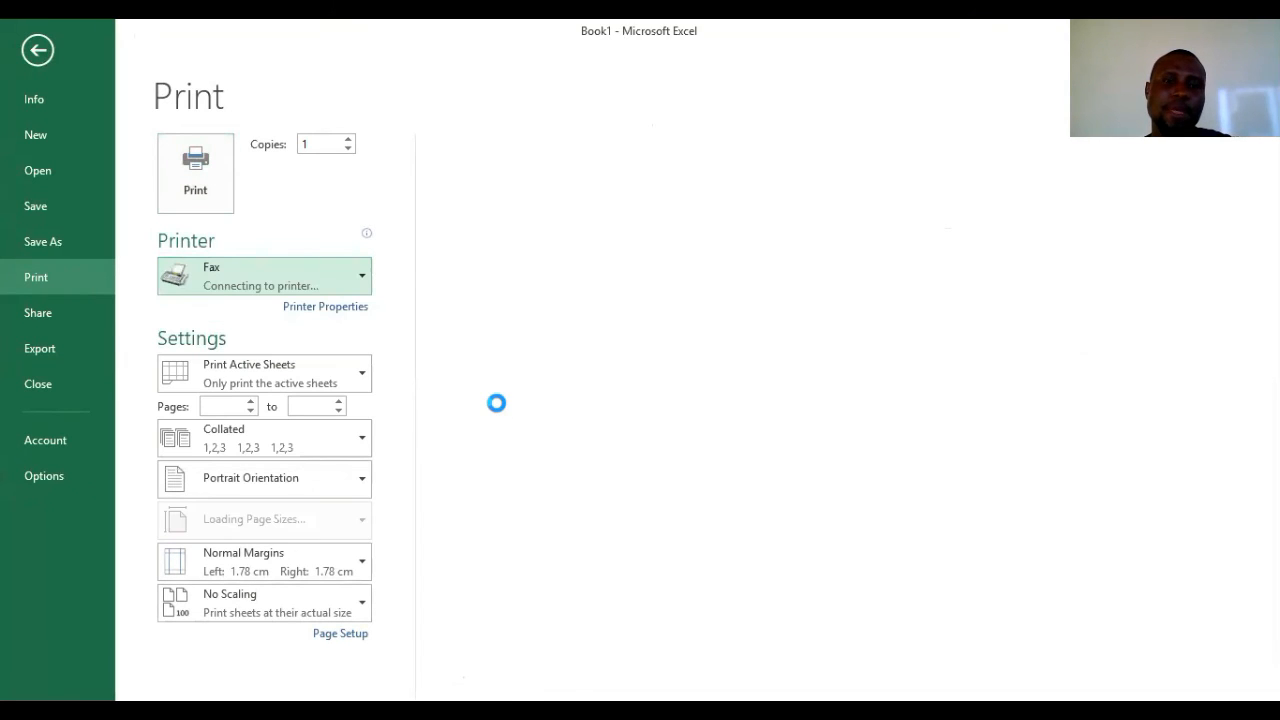
click(216, 274)
click(255, 356)
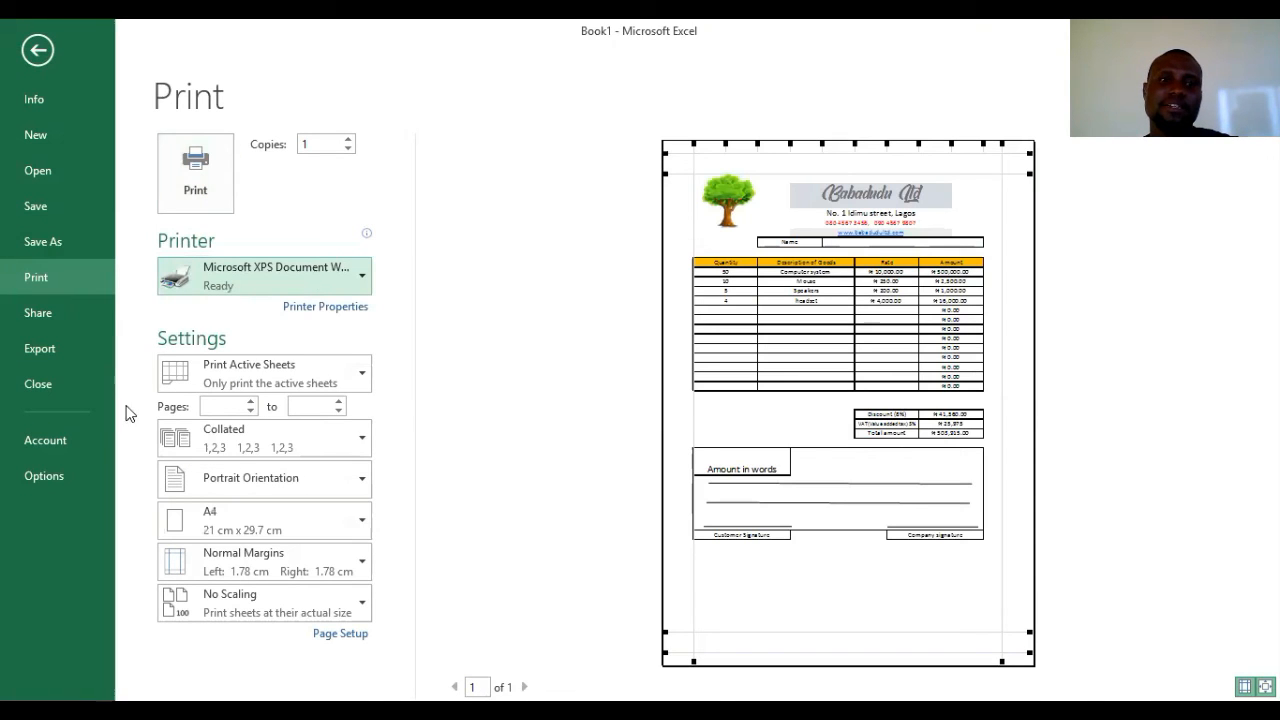
- Change the paper size from Letter to Tabloid (27.94 cm x 43.18 cm)
click(281, 523)
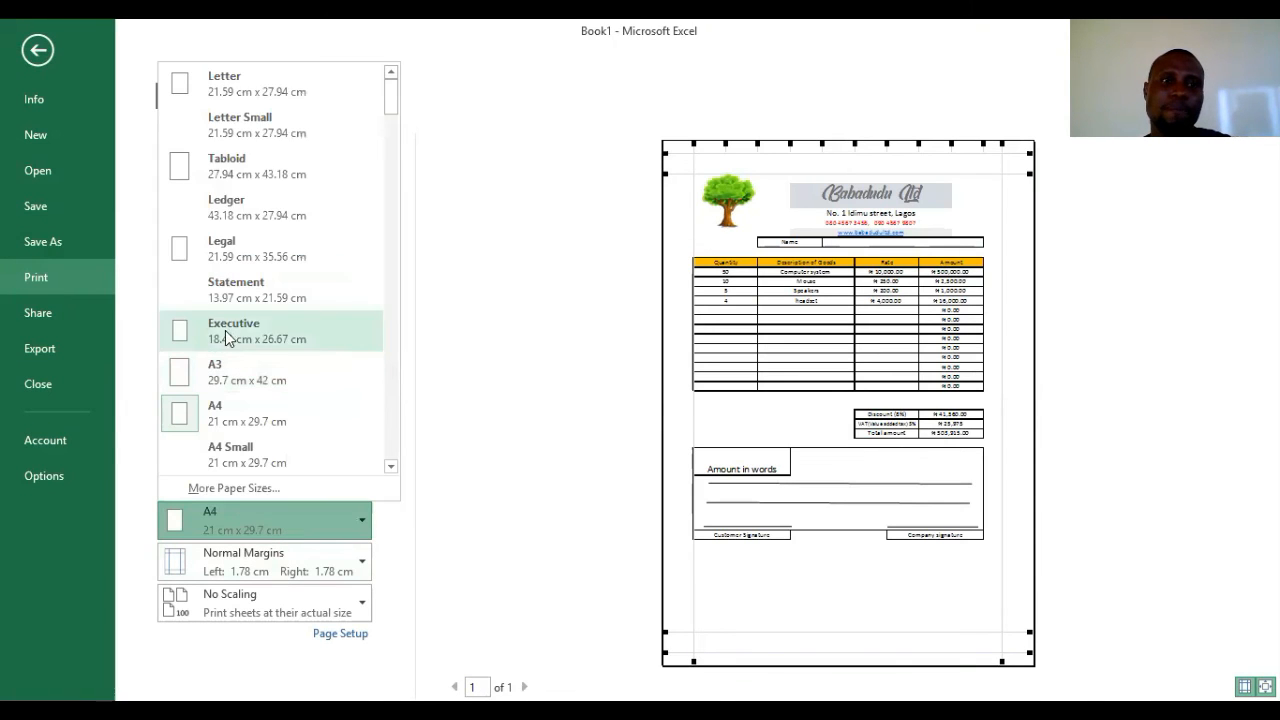
click(257, 98)
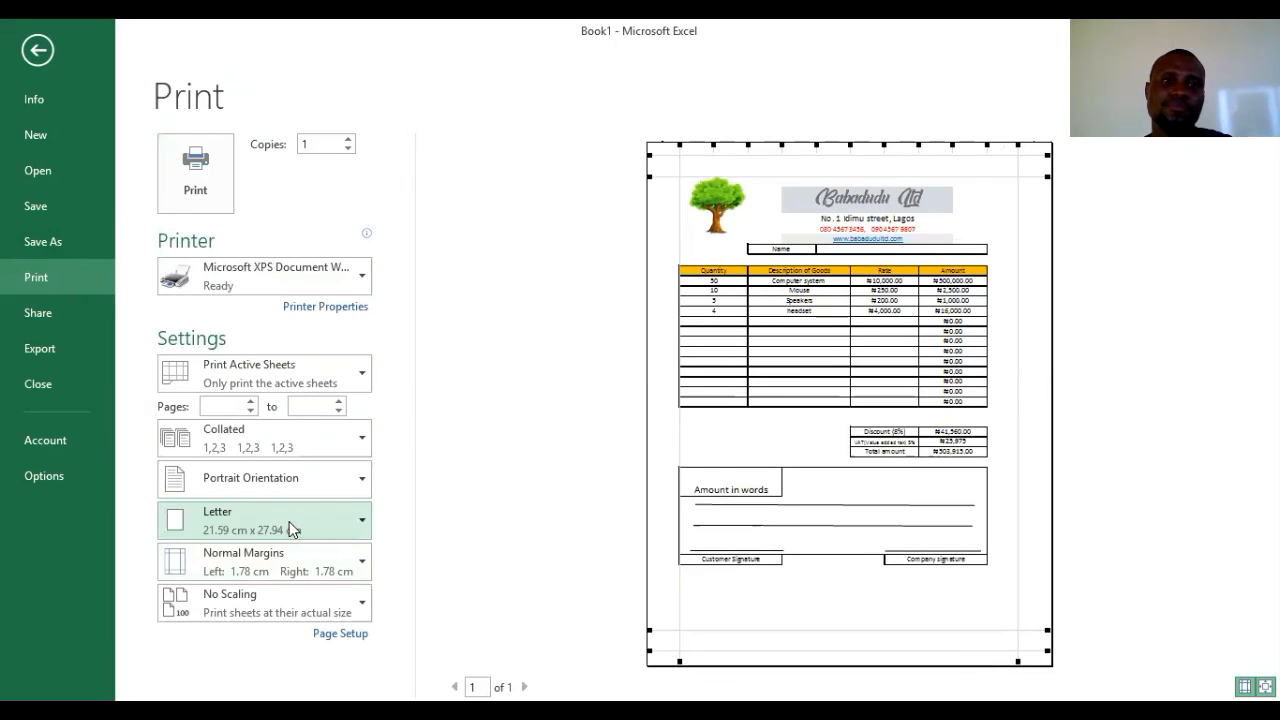
click(289, 521)
click(253, 176)
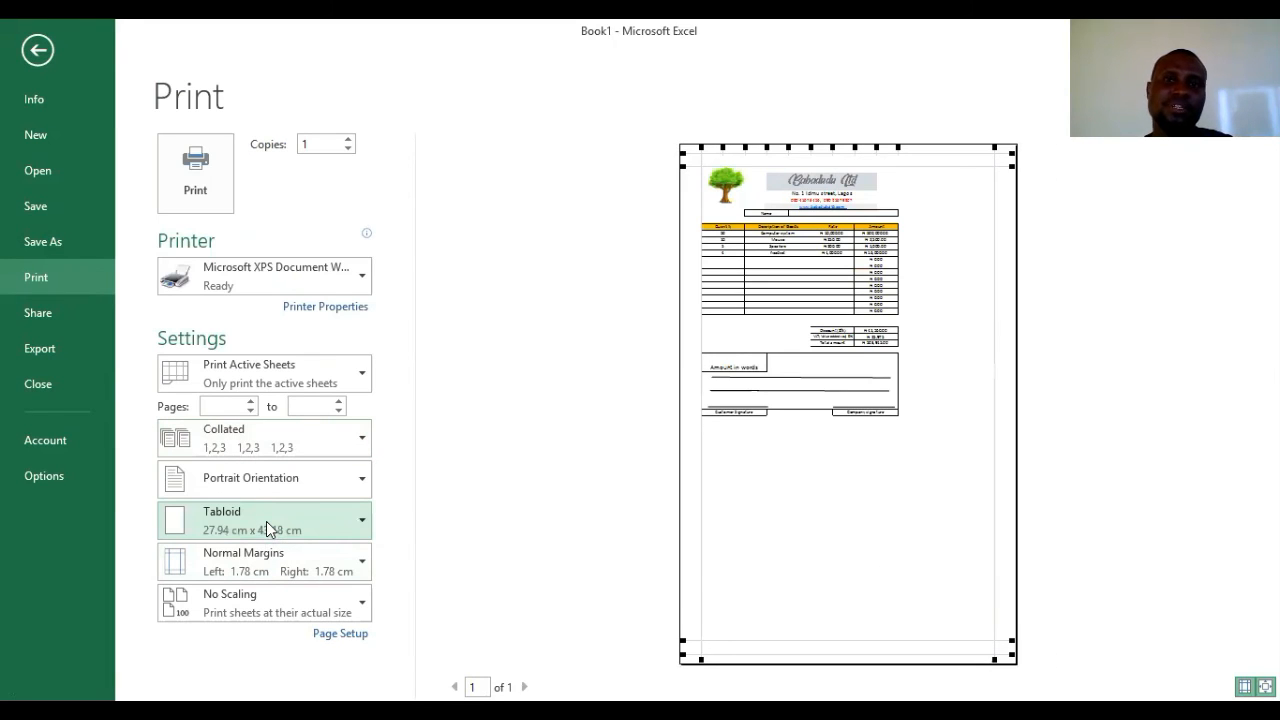
click(266, 514)
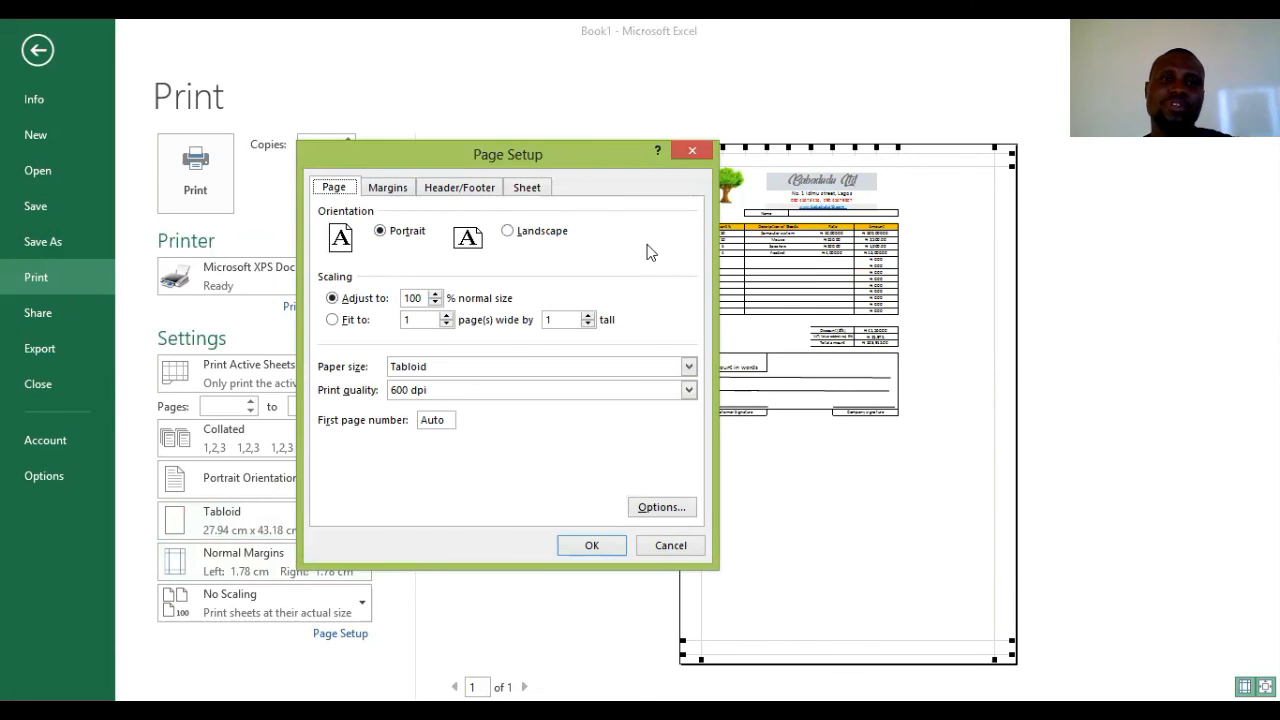
click(438, 196)
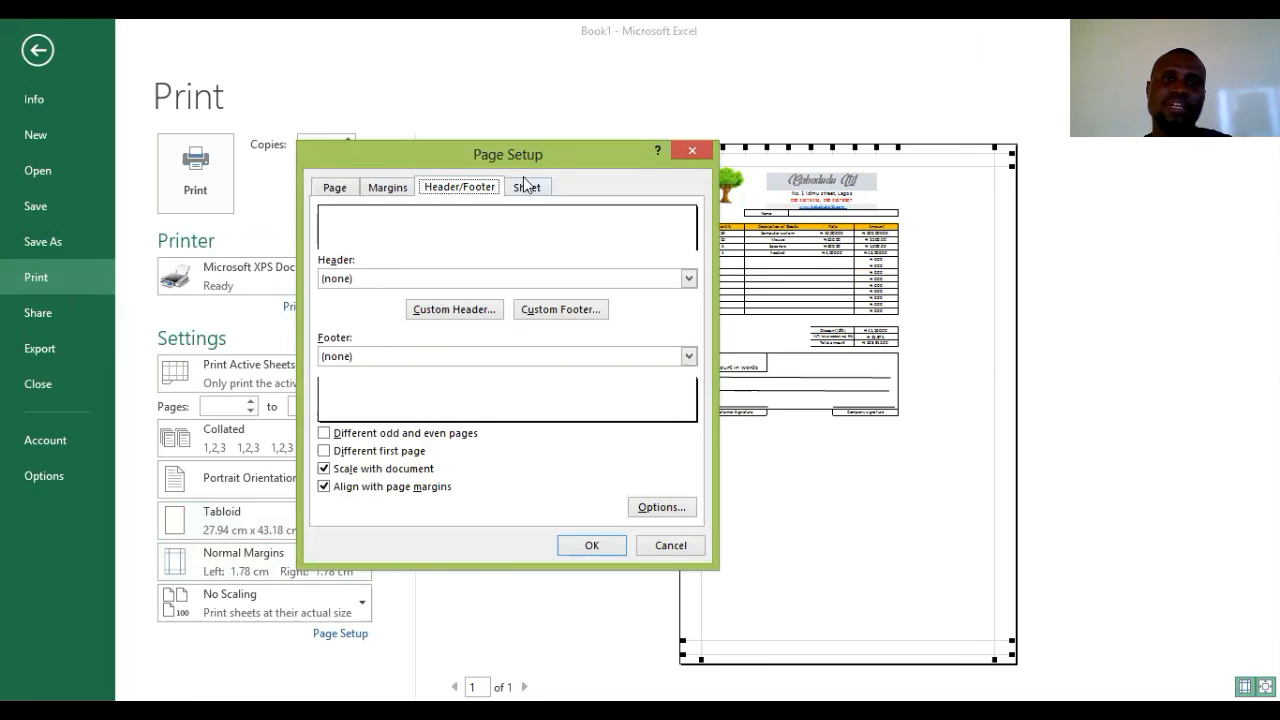
click(526, 187)
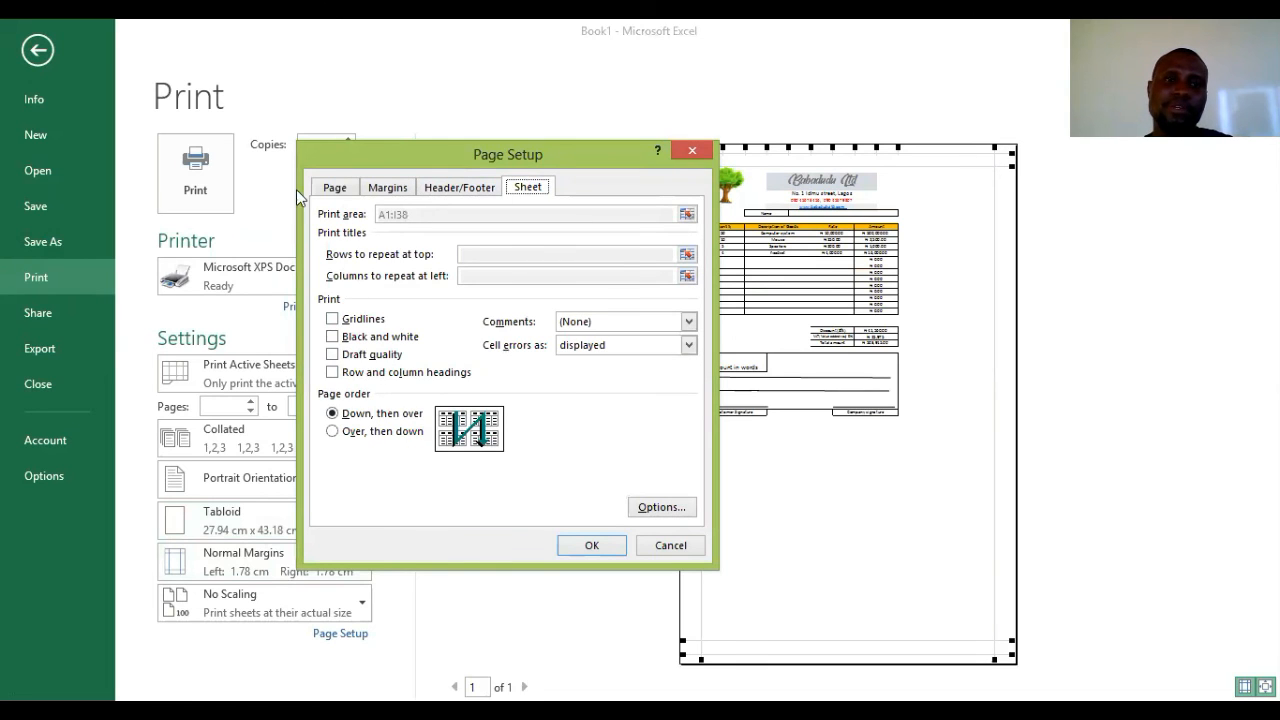
click(351, 190)
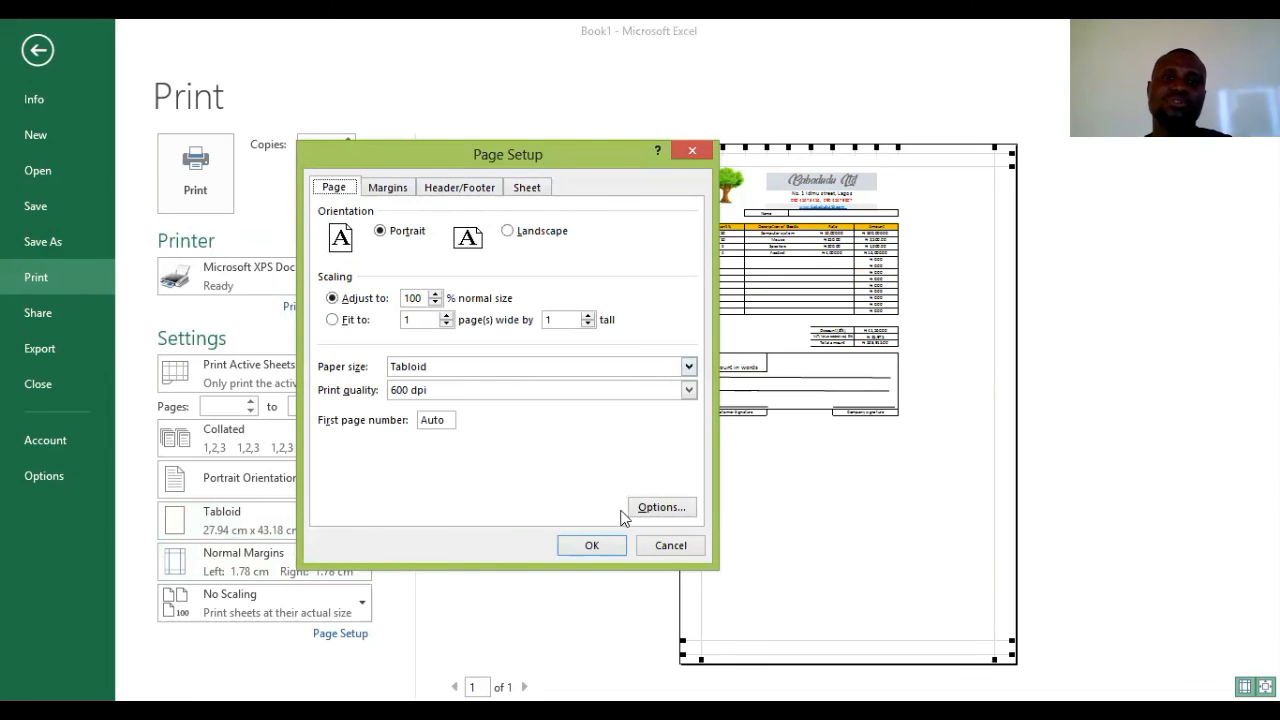
click(662, 512)
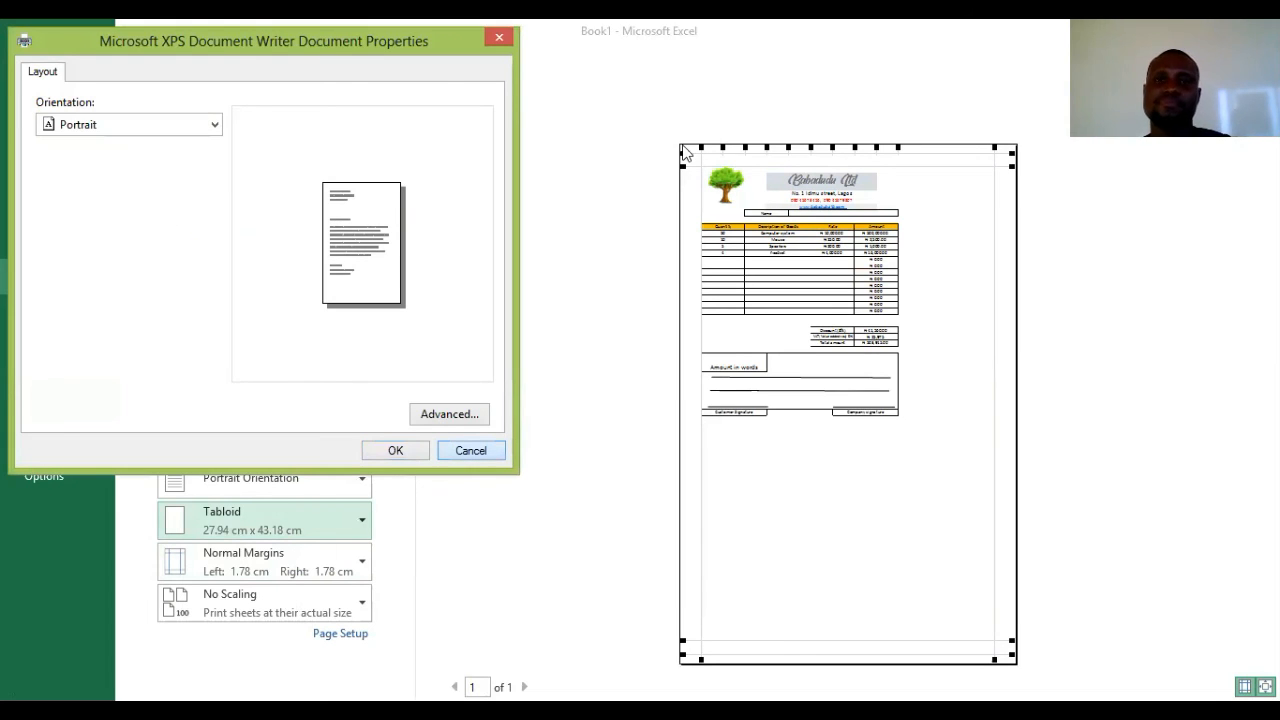
key(Escape)
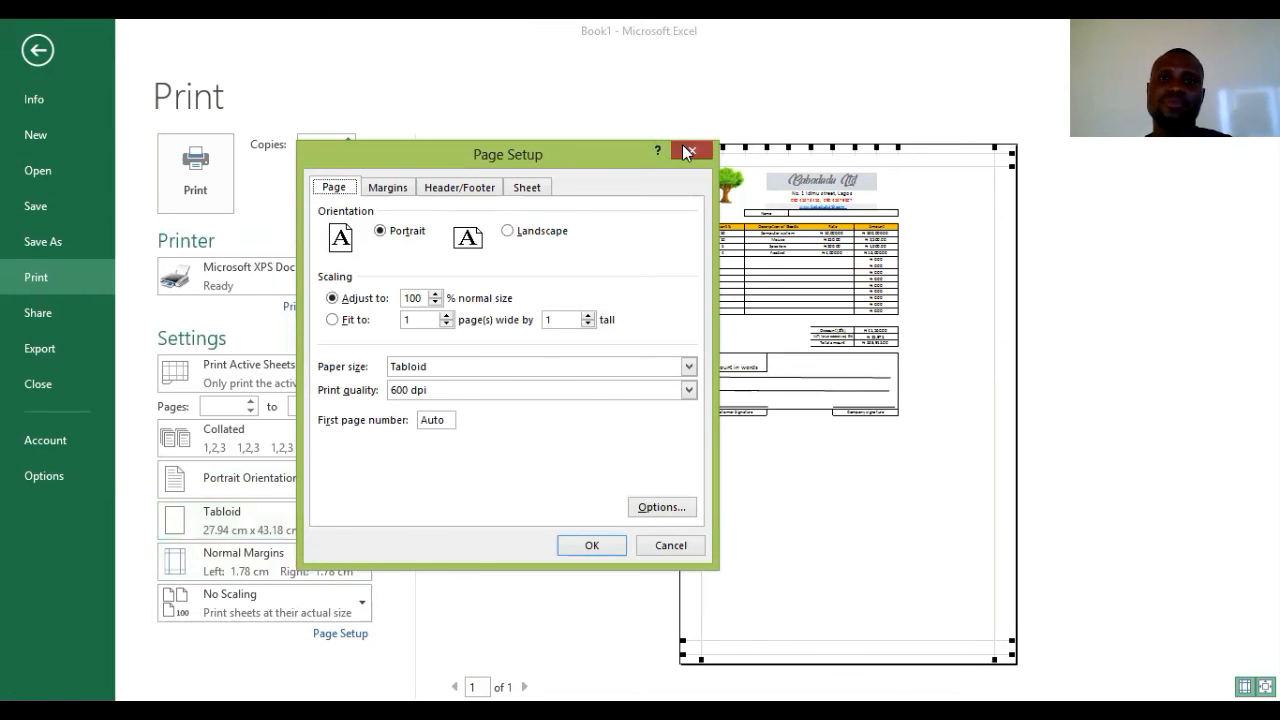